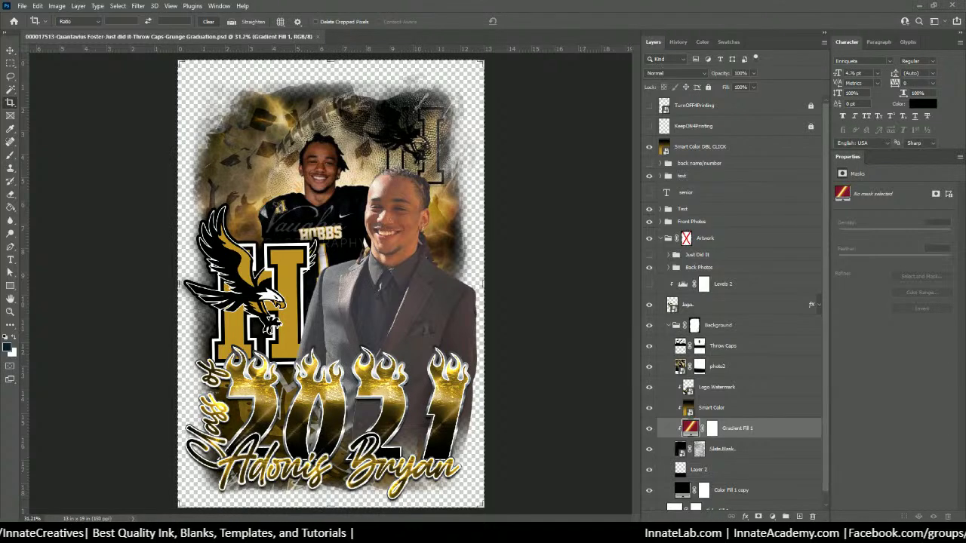
# Step: Switch to the Chrome browser and open the remove.bg image upload page
pyautogui.moveTo(965, 15); pyautogui.dragTo(483, 1)
pyautogui.click(477, 26)
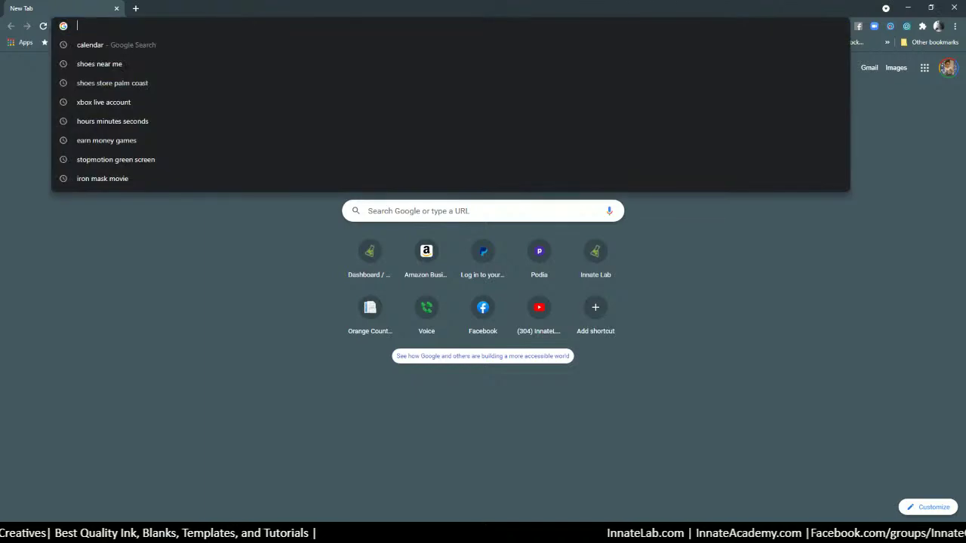
pyautogui.write('re')
pyautogui.press('Return')
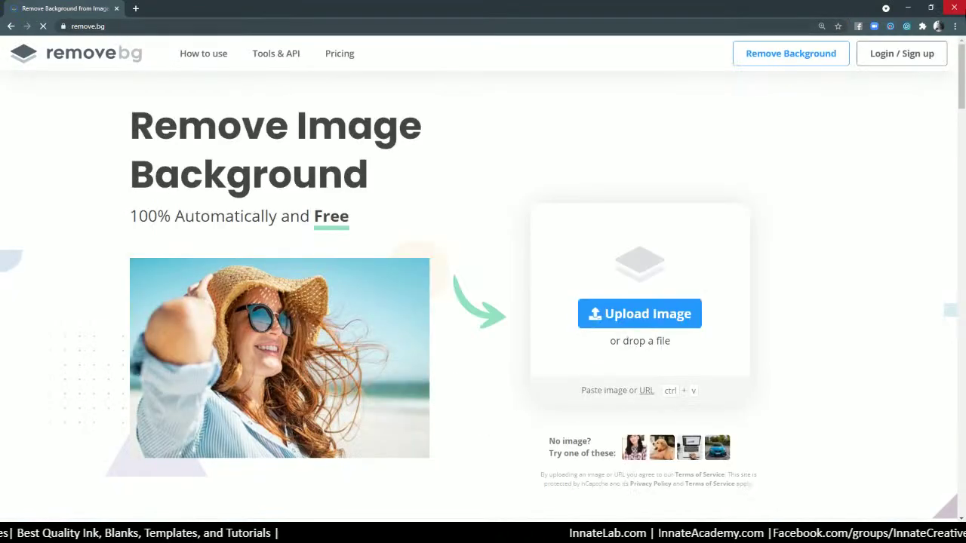
pyautogui.click(834, 52)
pyautogui.click(921, 53)
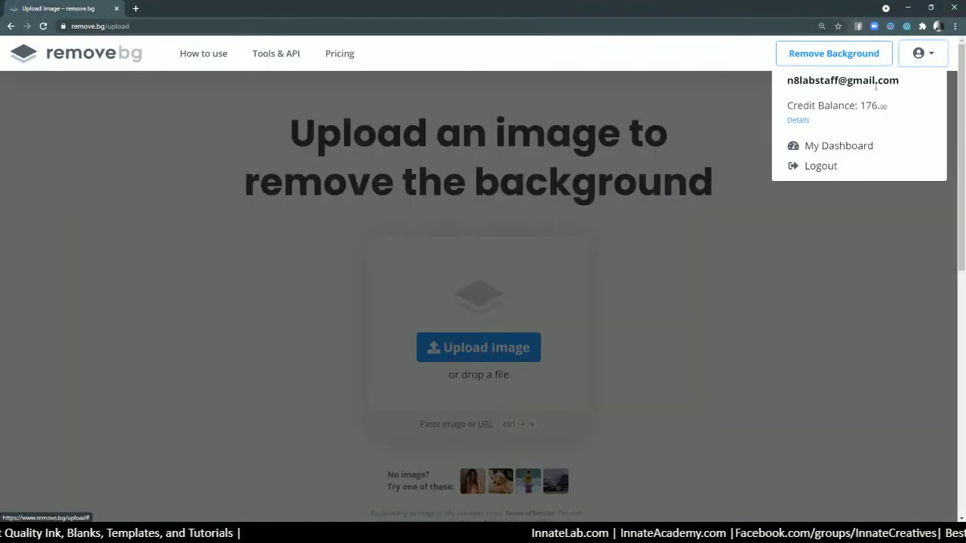
pyautogui.click(865, 218)
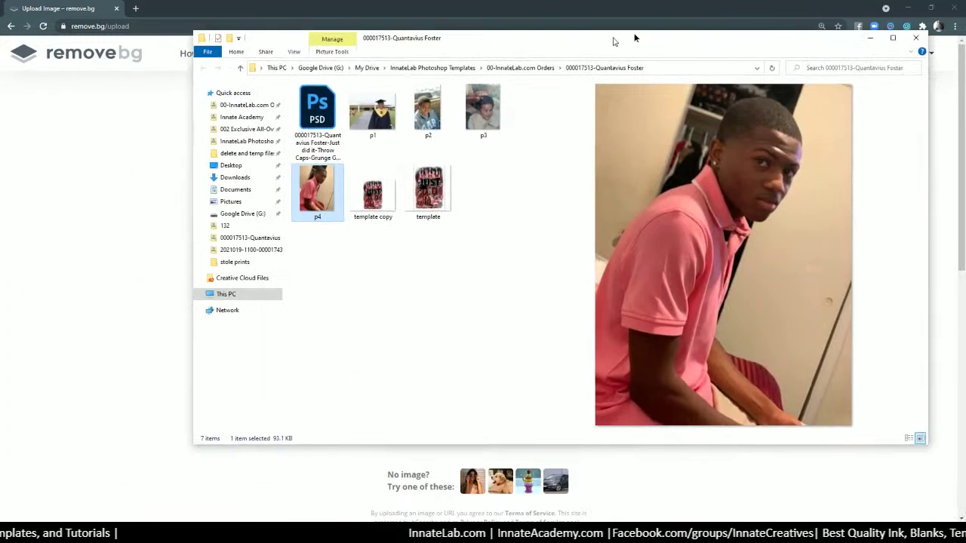
# Step: Upload the photos p1, p2 and p3 from the order folder to remove.bg for background removal
pyautogui.moveTo(609, 37); pyautogui.dragTo(960, 43)
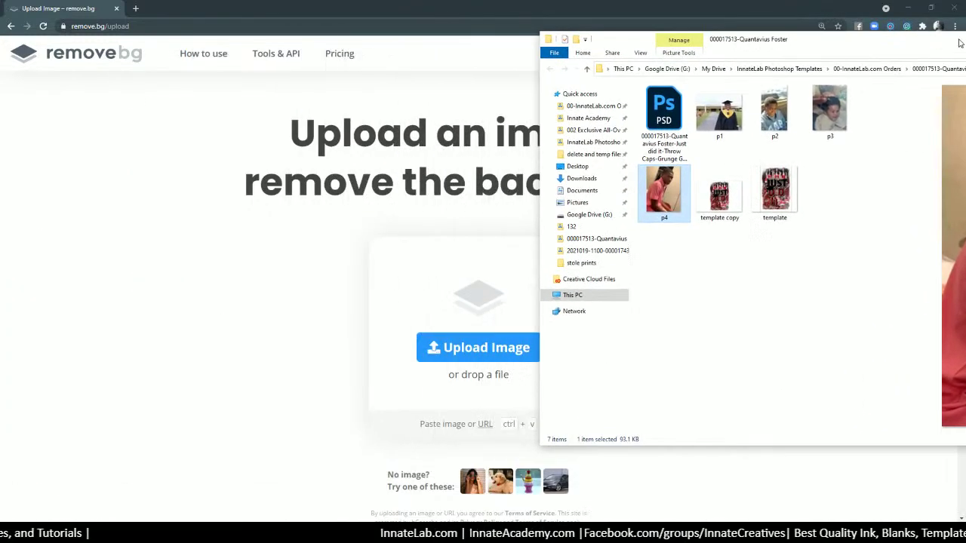
pyautogui.moveTo(720, 121); pyautogui.dragTo(545, 192)
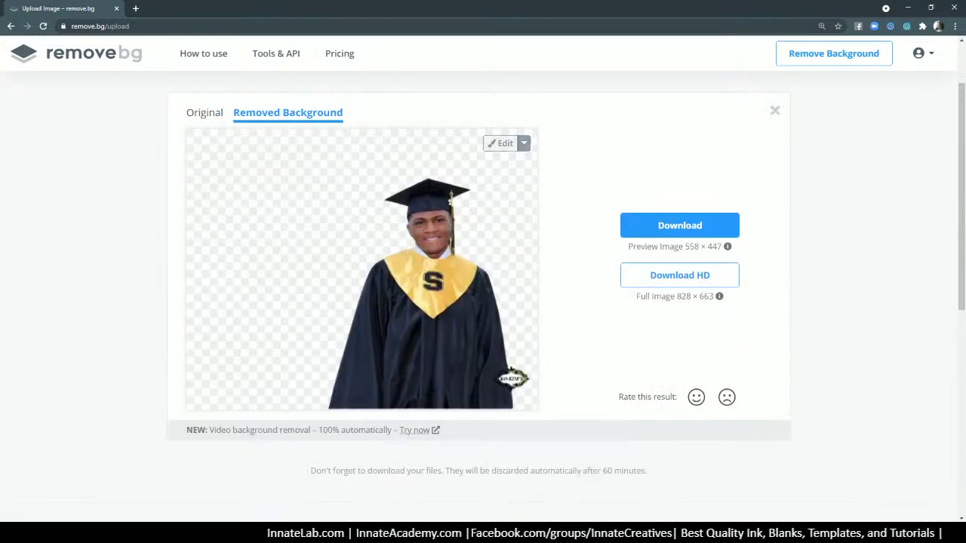
pyautogui.click(385, 472)
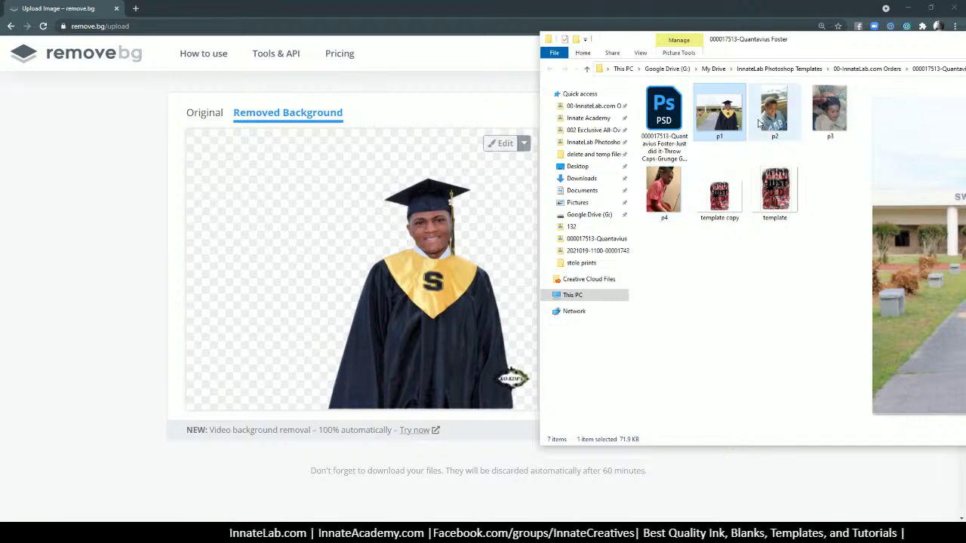
pyautogui.moveTo(759, 123); pyautogui.dragTo(409, 264)
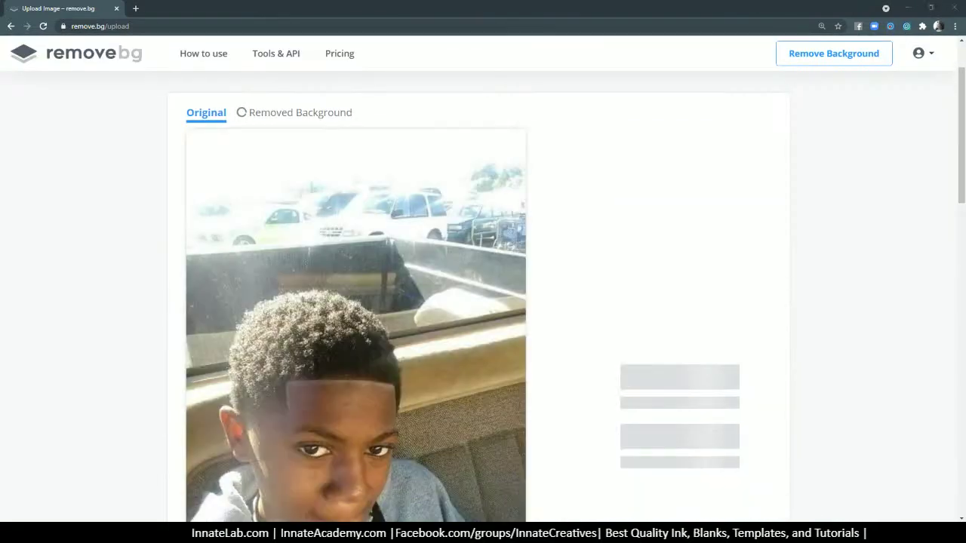
pyautogui.moveTo(332, 534)
pyautogui.click(387, 484)
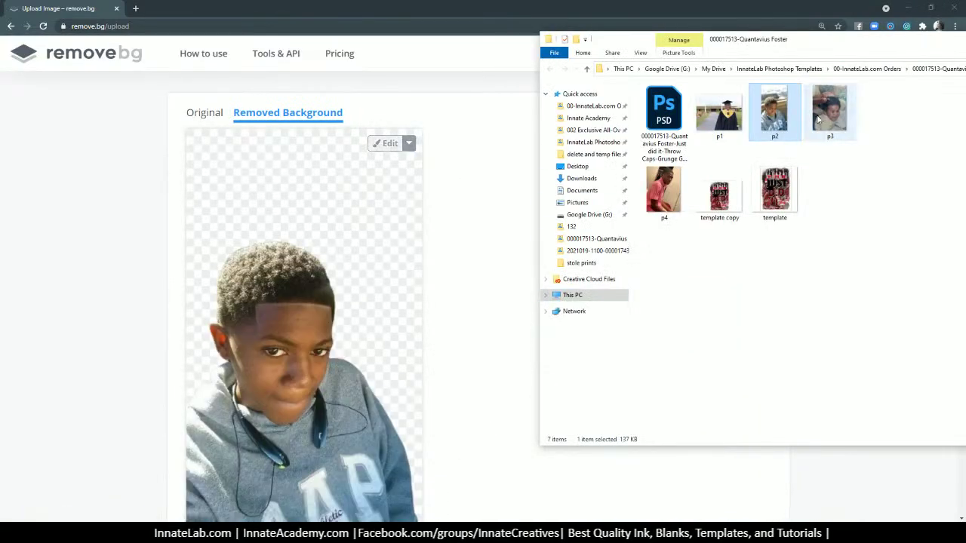
pyautogui.moveTo(819, 119); pyautogui.dragTo(295, 250)
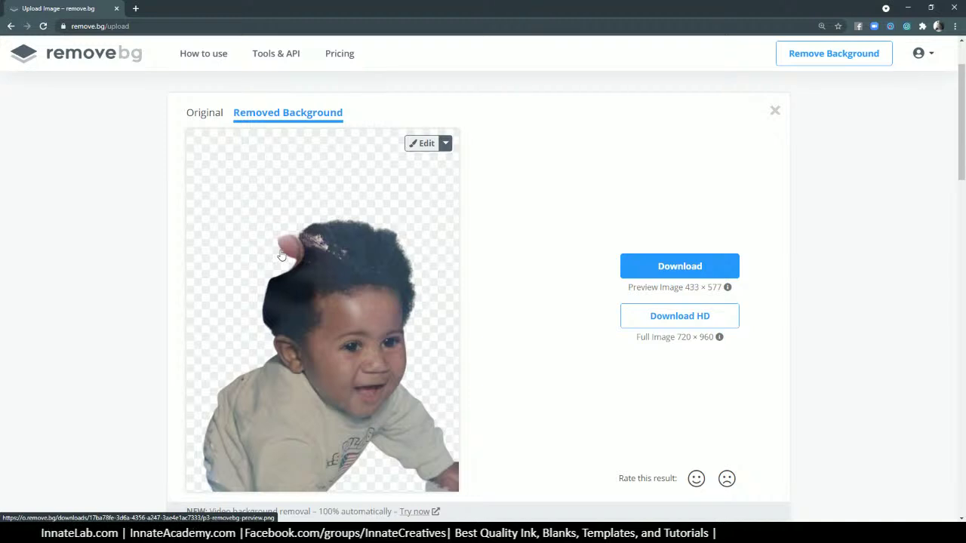
# Step: Examine the cutouts of the three uploaded photos for how cleanly their backgrounds were removed
pyautogui.scroll(-1, 281, 254)
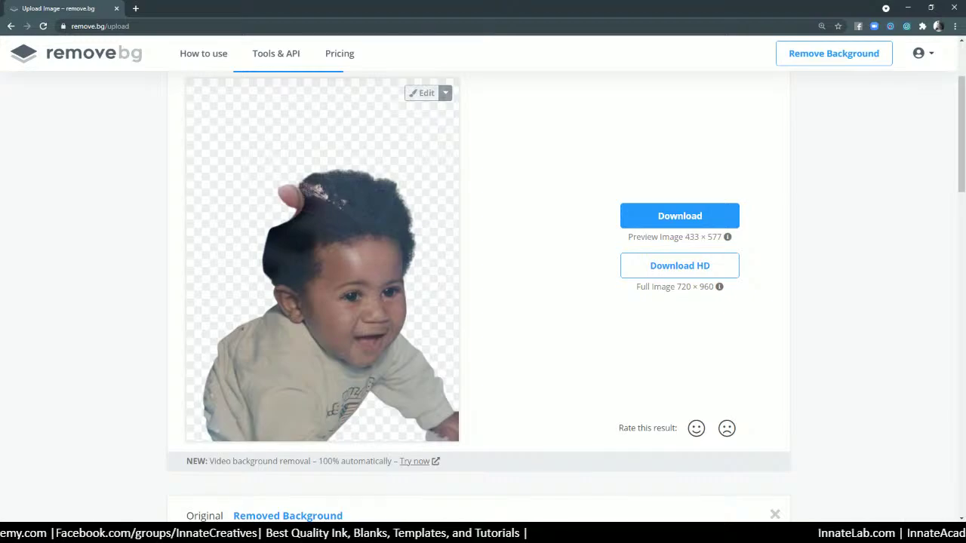
pyautogui.hotkey('alt', 'Tab')
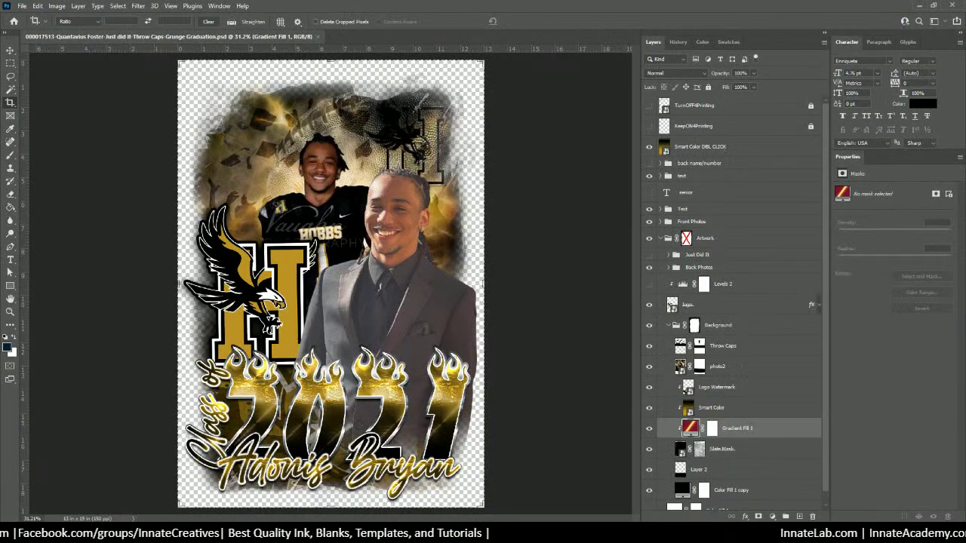
pyautogui.moveTo(263, 533)
pyautogui.click(314, 489)
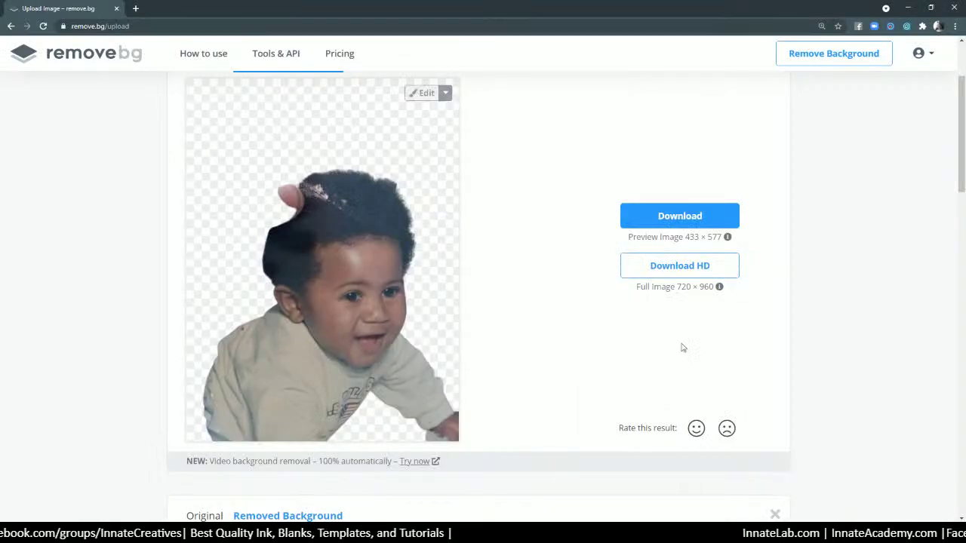
pyautogui.scroll(-7, 642, 358)
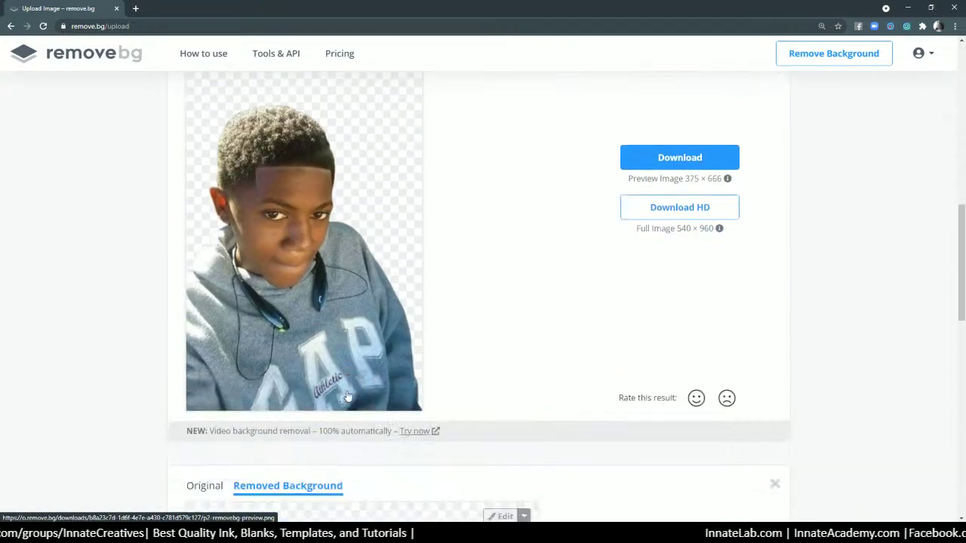
pyautogui.scroll(-3, 348, 397)
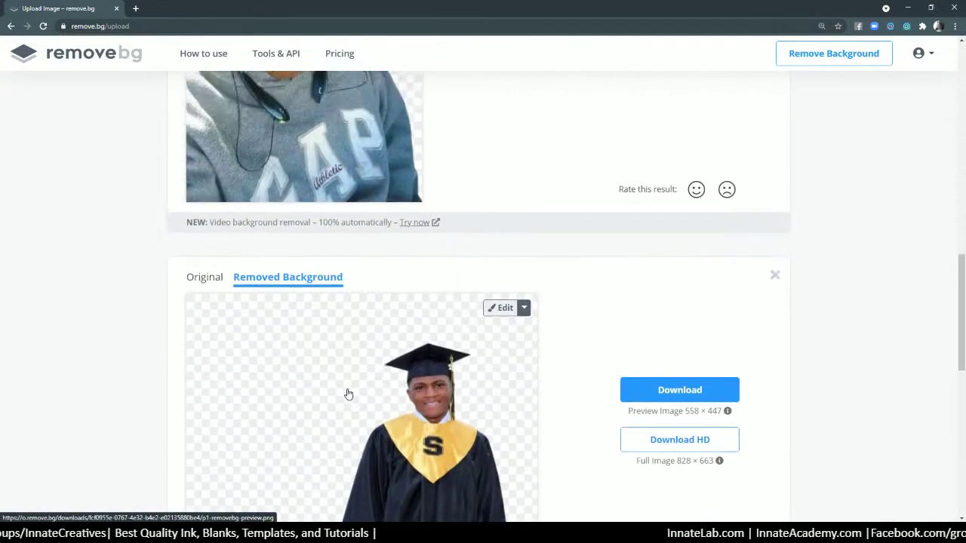
pyautogui.scroll(9, 348, 394)
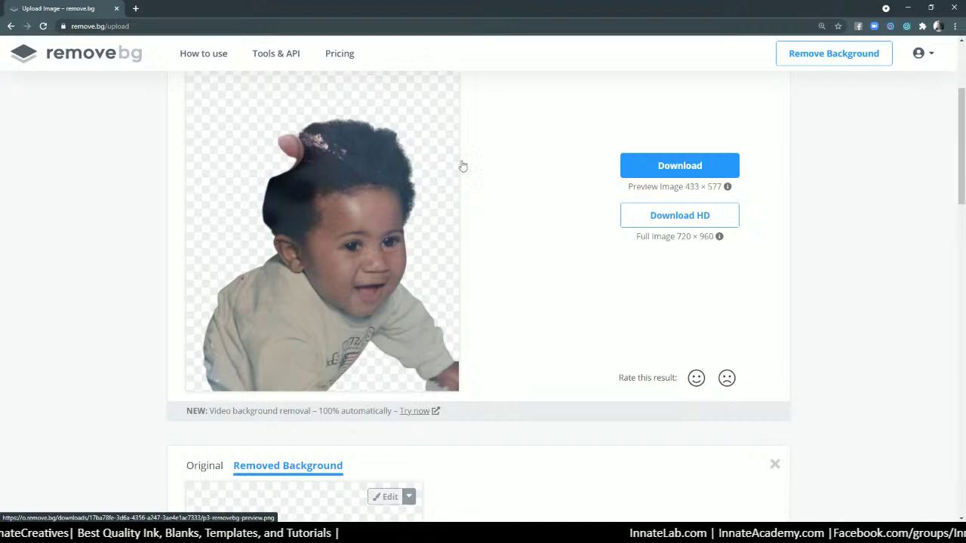
# Step: Upload the photo p4 from the order folder to remove.bg for background removal
pyautogui.click(338, 533)
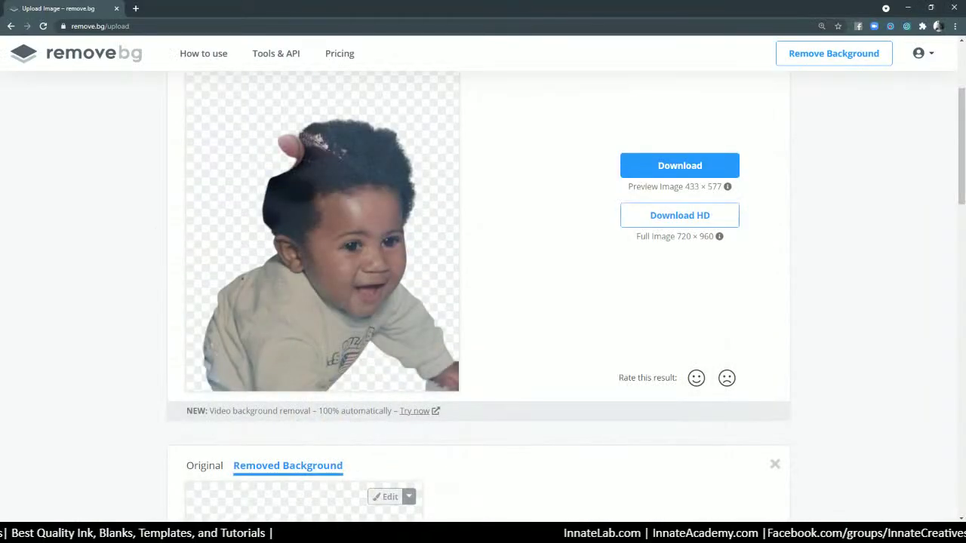
pyautogui.moveTo(338, 533)
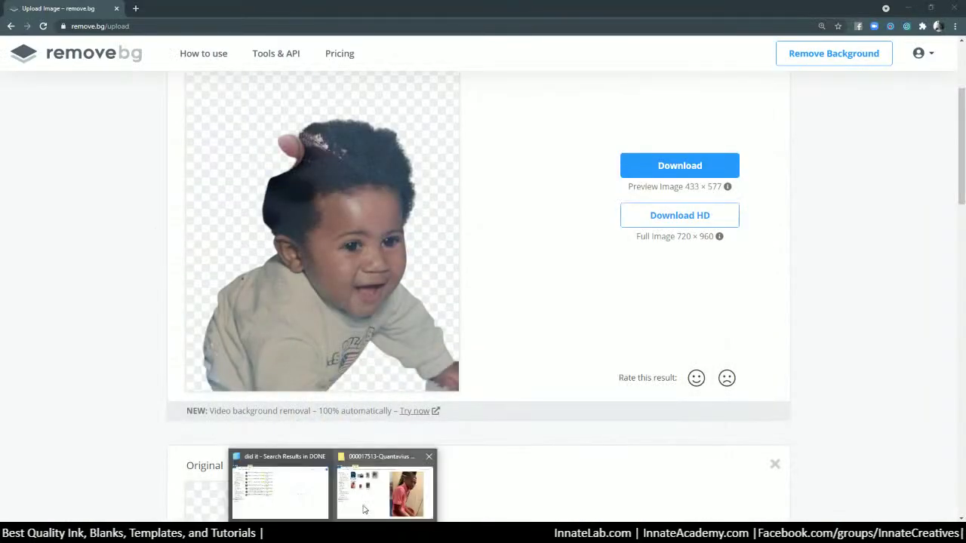
pyautogui.click(379, 483)
pyautogui.moveTo(663, 190); pyautogui.dragTo(324, 204)
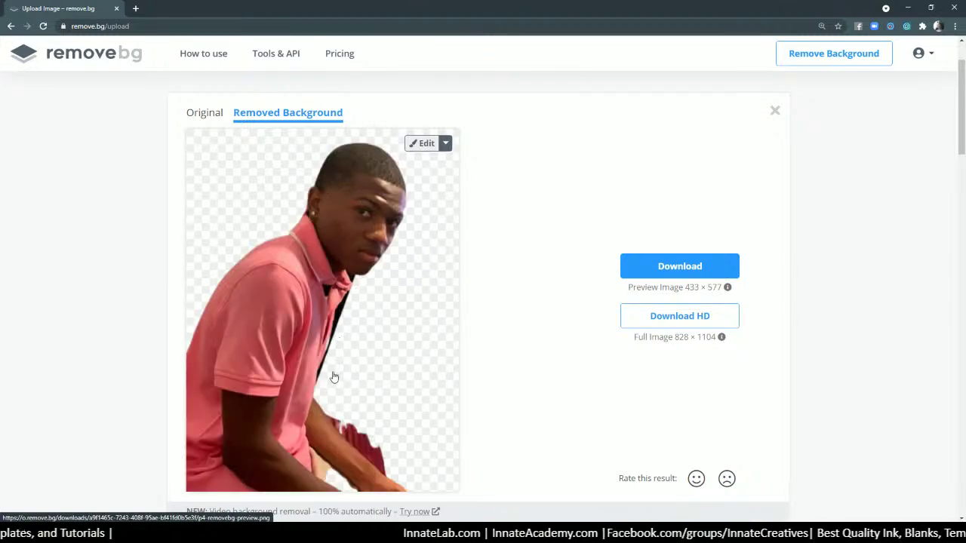
# Step: Download the full-resolution cutout of the pink-shirt photo and save it as p4 in PNG format in the order folder
pyautogui.scroll(-3, 321, 416)
pyautogui.scroll(3, 331, 381)
pyautogui.click(709, 316)
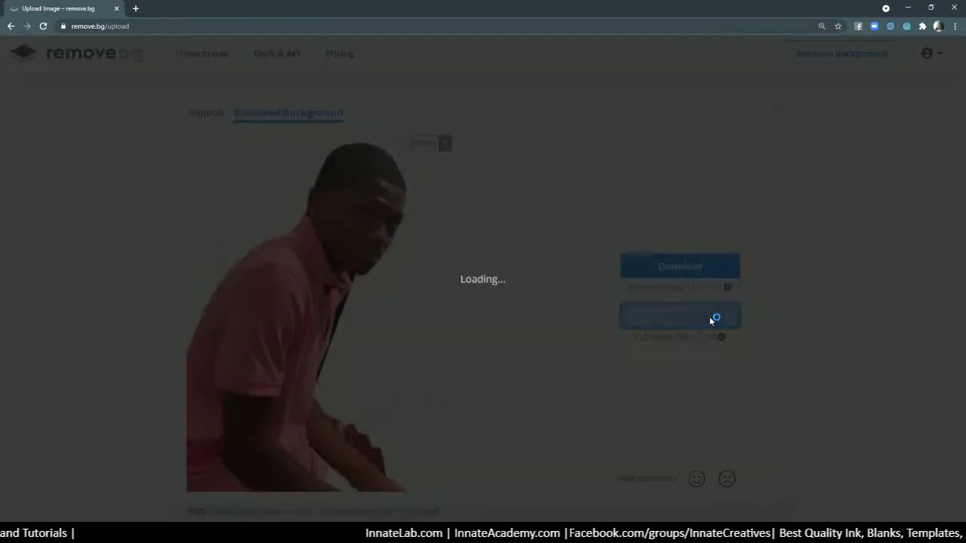
pyautogui.click(599, 405)
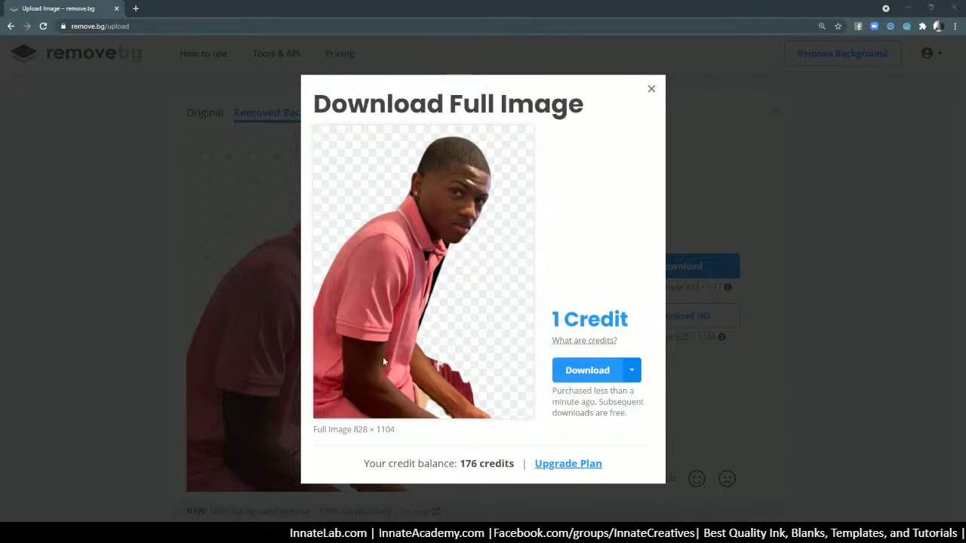
pyautogui.click(82, 180)
pyautogui.moveTo(76, 179); pyautogui.dragTo(453, 180)
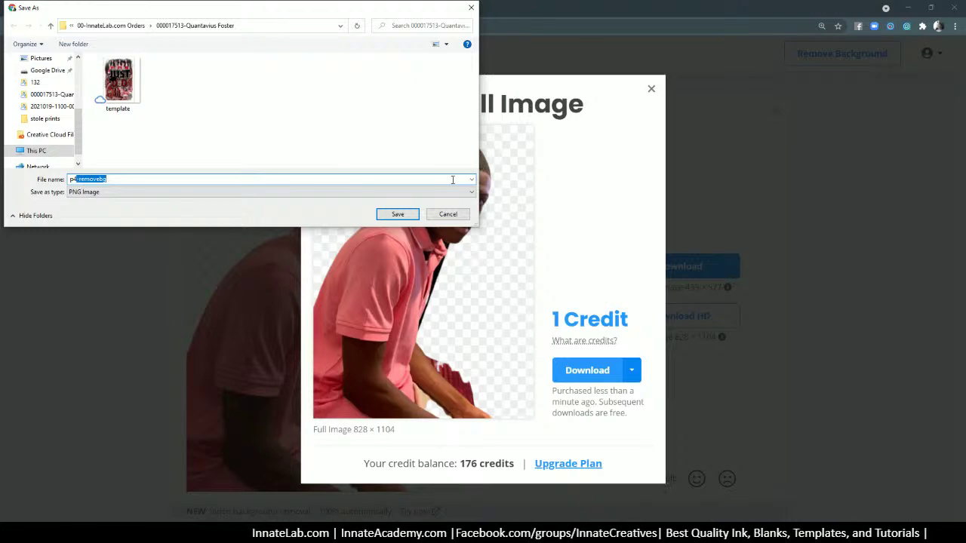
pyautogui.press('BackSpace')
pyautogui.press('Return')
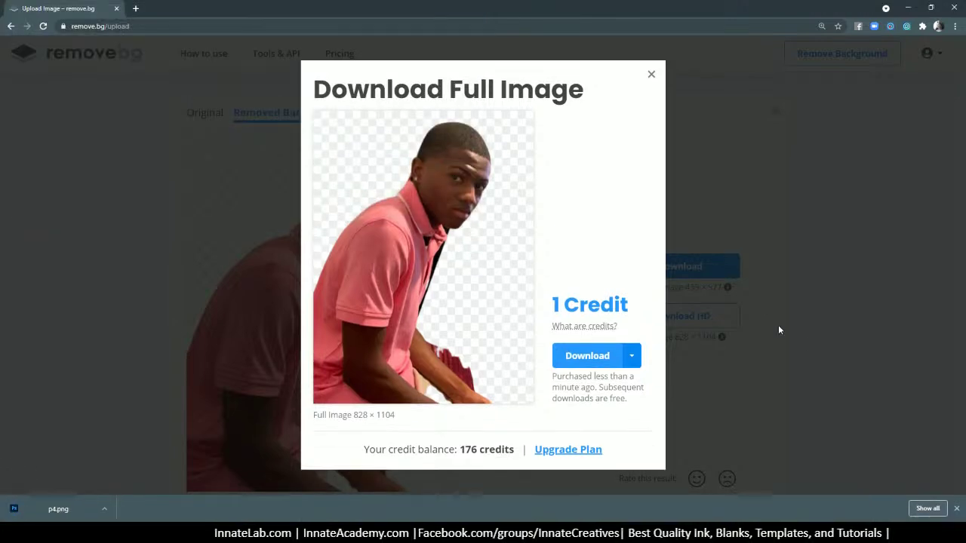
pyautogui.click(813, 345)
# Step: Download the full-resolution cutout of the baby photo and save it as p3 in PNG format
pyautogui.scroll(-7, 733, 349)
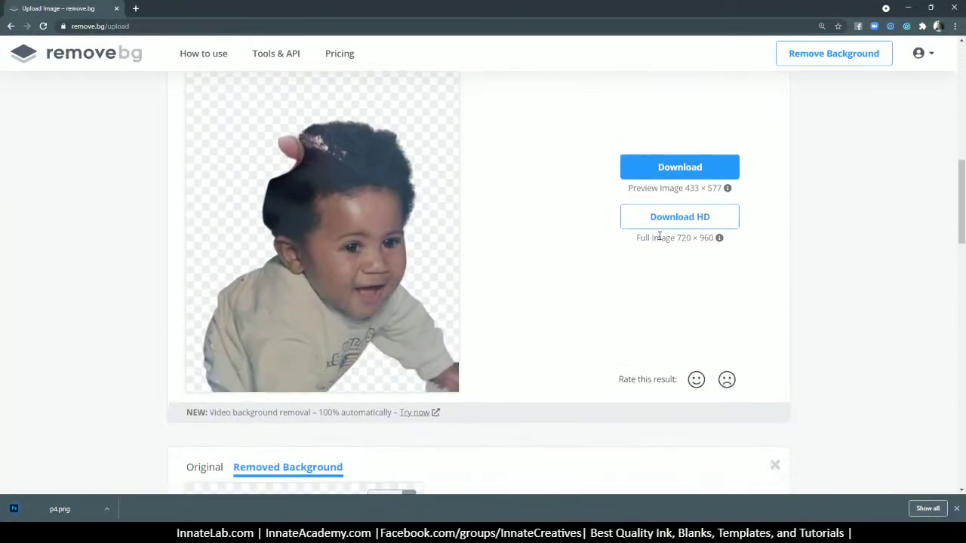
pyautogui.click(663, 220)
pyautogui.click(566, 398)
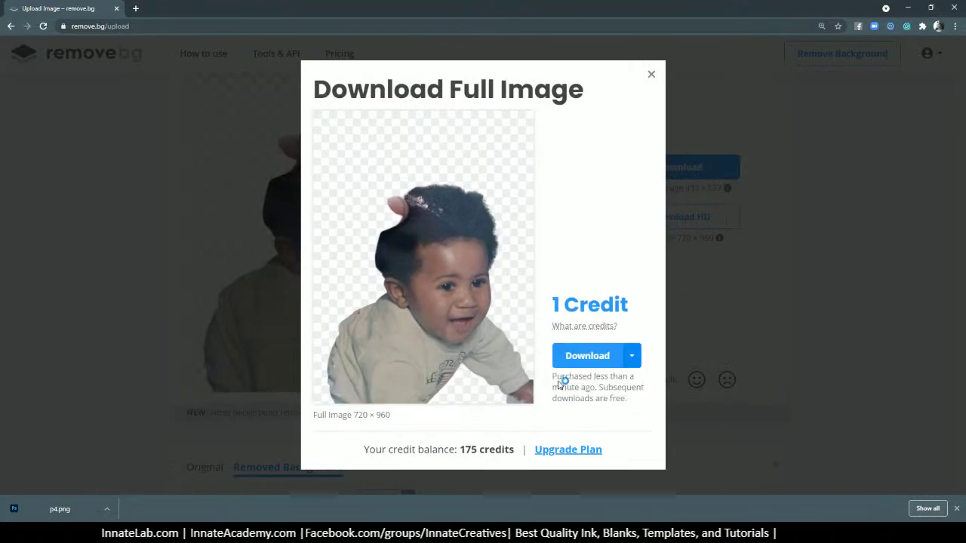
pyautogui.click(77, 179)
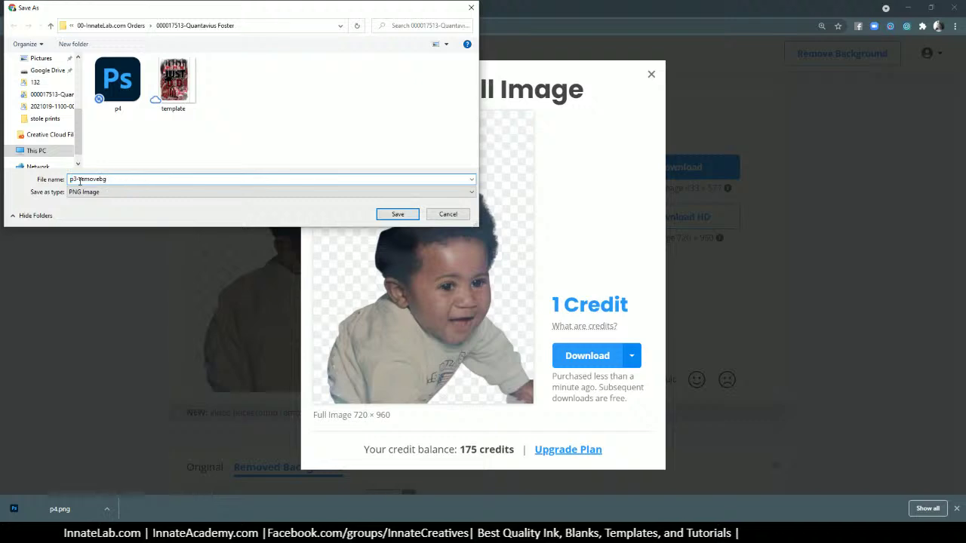
pyautogui.moveTo(77, 179); pyautogui.dragTo(367, 171)
pyautogui.press('BackSpace')
pyautogui.press('Return')
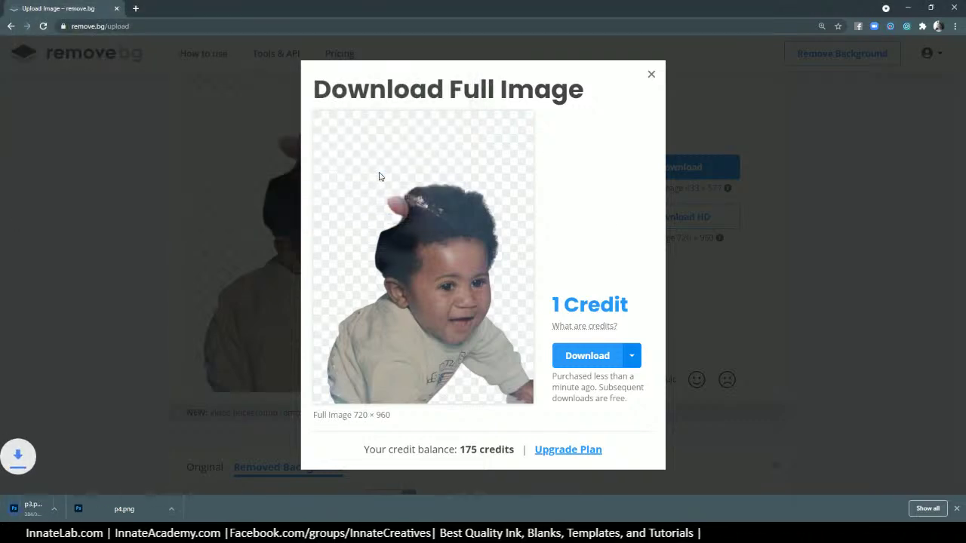
pyautogui.click(688, 302)
# Step: Download the full-resolution cutout of the gray-hoodie photo and save it as p2 in PNG format
pyautogui.scroll(-5, 830, 350)
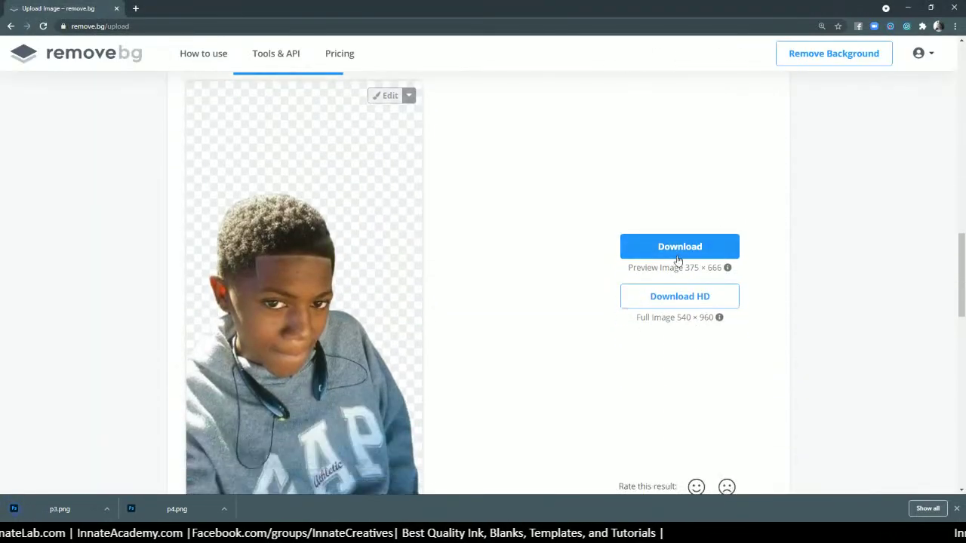
pyautogui.click(682, 300)
pyautogui.scroll(-2, 421, 344)
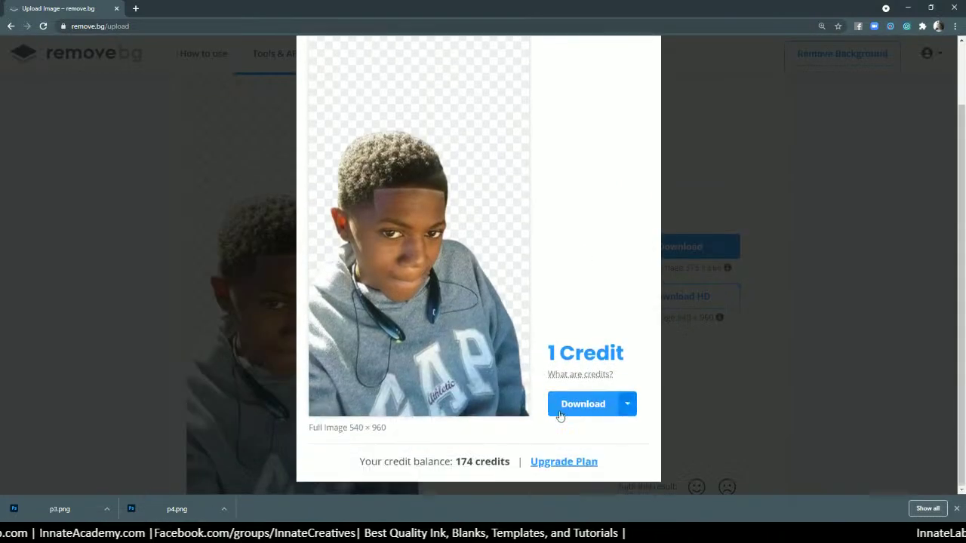
pyautogui.click(564, 405)
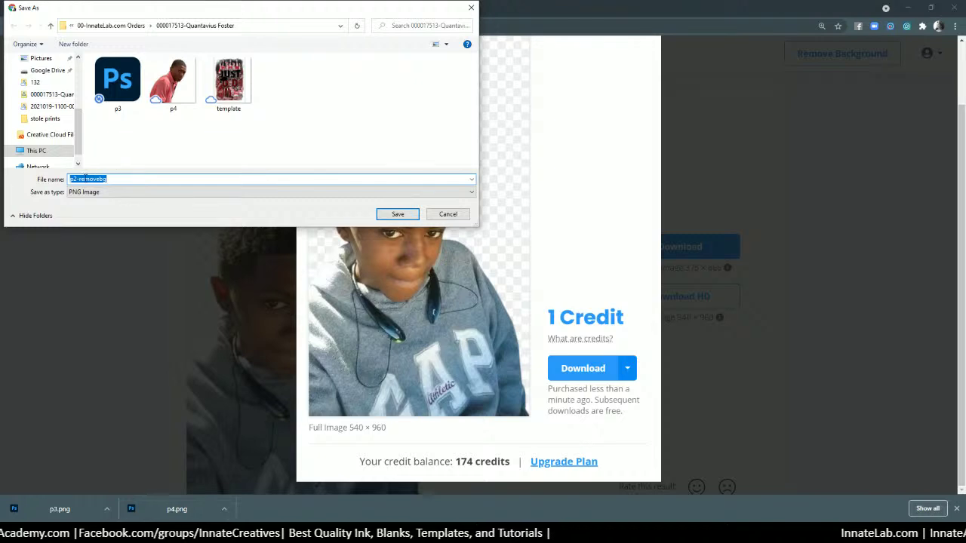
pyautogui.moveTo(77, 179); pyautogui.dragTo(268, 178)
pyautogui.press('BackSpace')
pyautogui.press('Return')
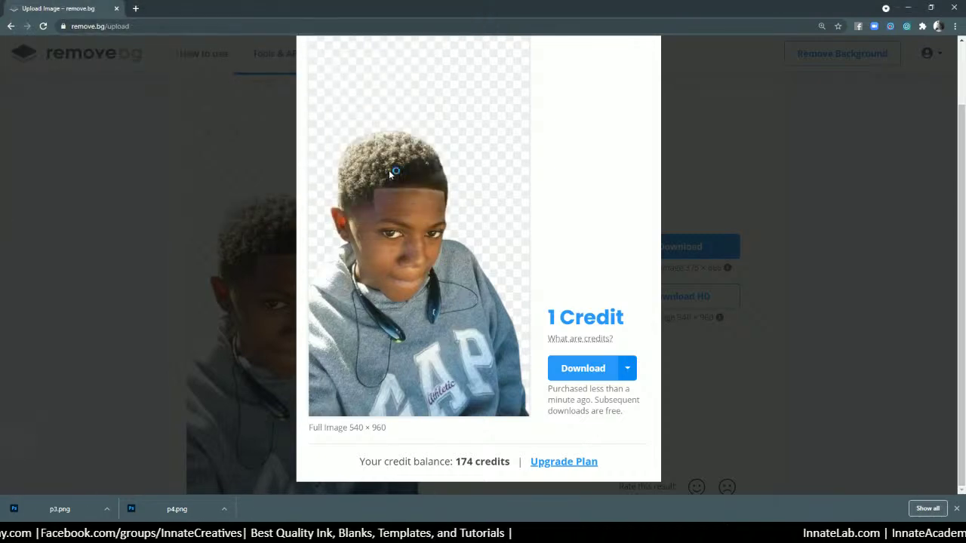
pyautogui.click(860, 335)
# Step: Download the full-resolution cutout of the cap-and-gown photo and save it as p1 in PNG format
pyautogui.scroll(-5, 857, 335)
pyautogui.scroll(-1, 711, 311)
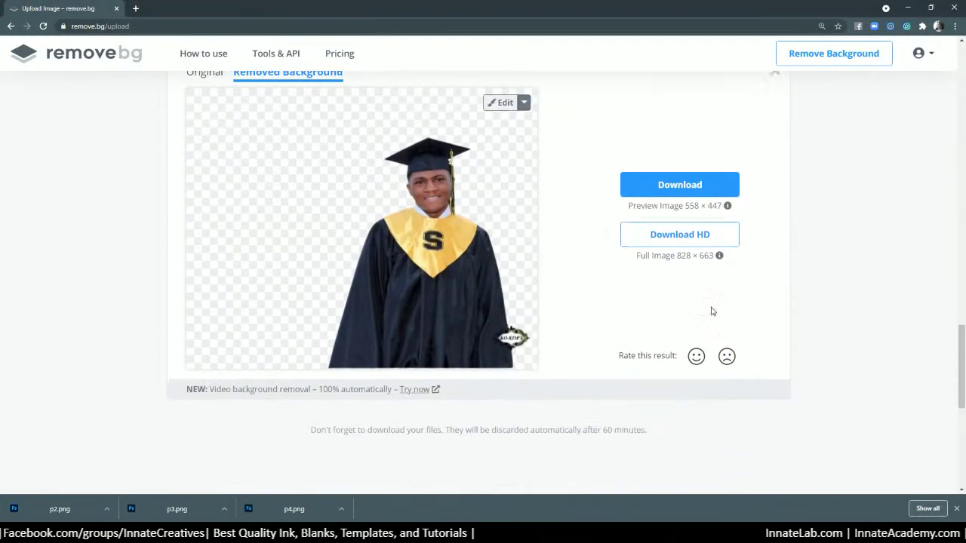
pyautogui.click(692, 239)
pyautogui.click(587, 332)
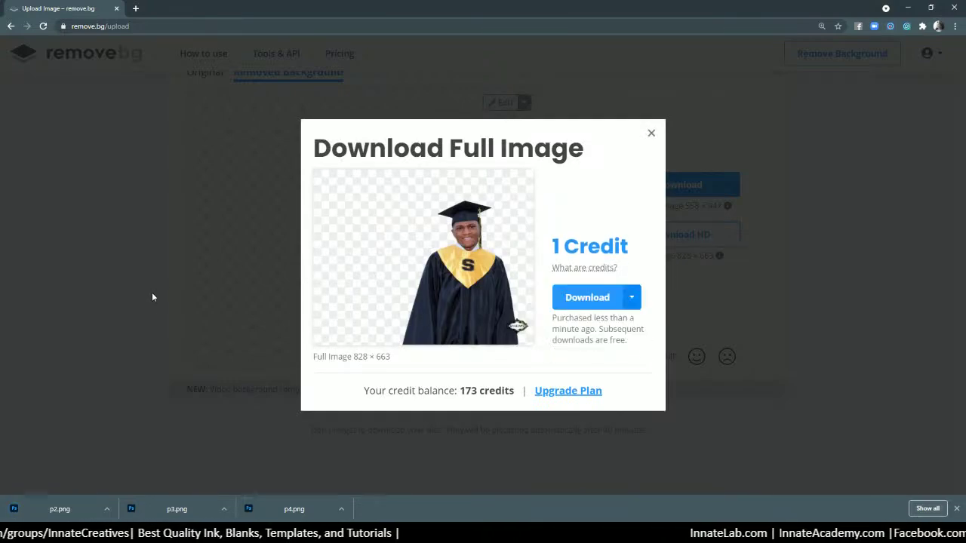
pyautogui.click(85, 178)
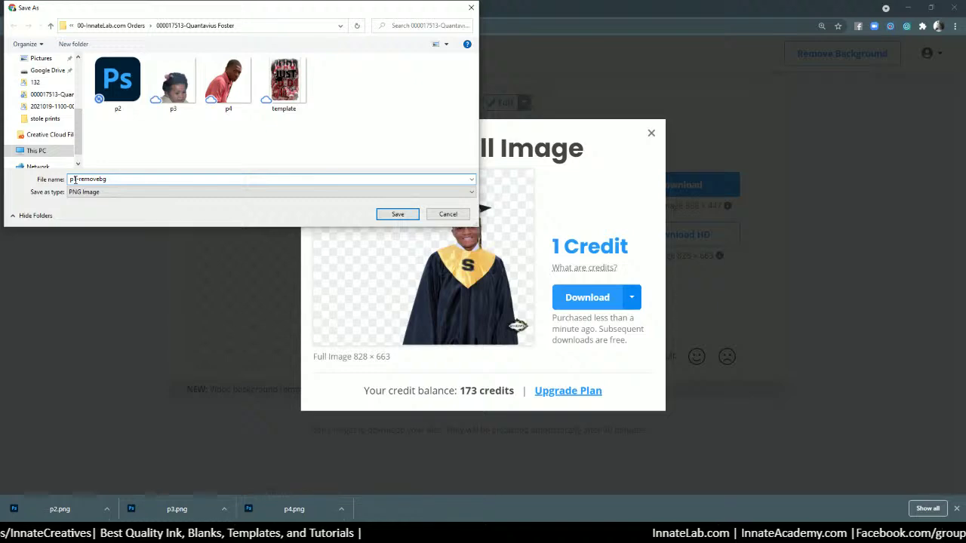
pyautogui.moveTo(78, 179); pyautogui.dragTo(108, 179)
pyautogui.press('BackSpace')
pyautogui.press('Return')
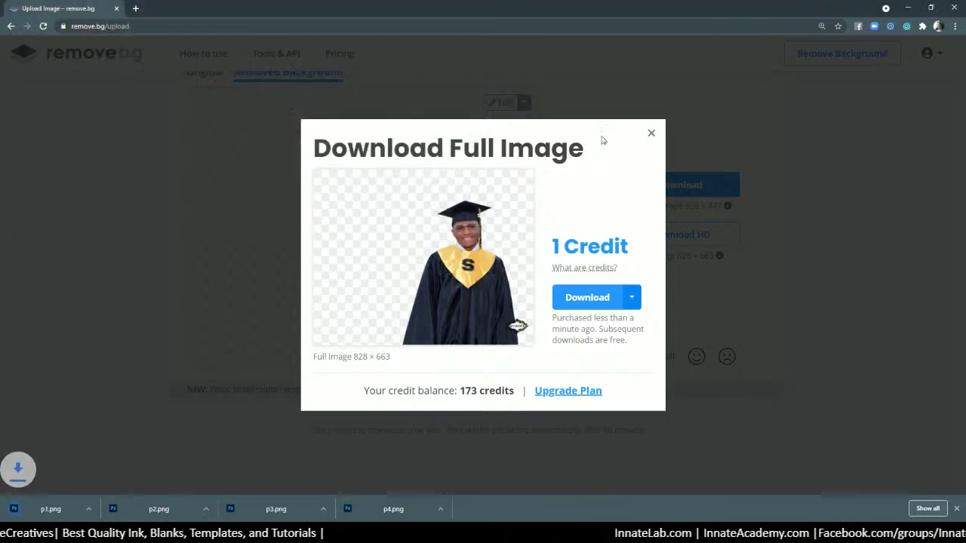
# Step: Close the download dialog, switch to Photoshop, and move the order's photo folder window clear of the template
pyautogui.click(651, 132)
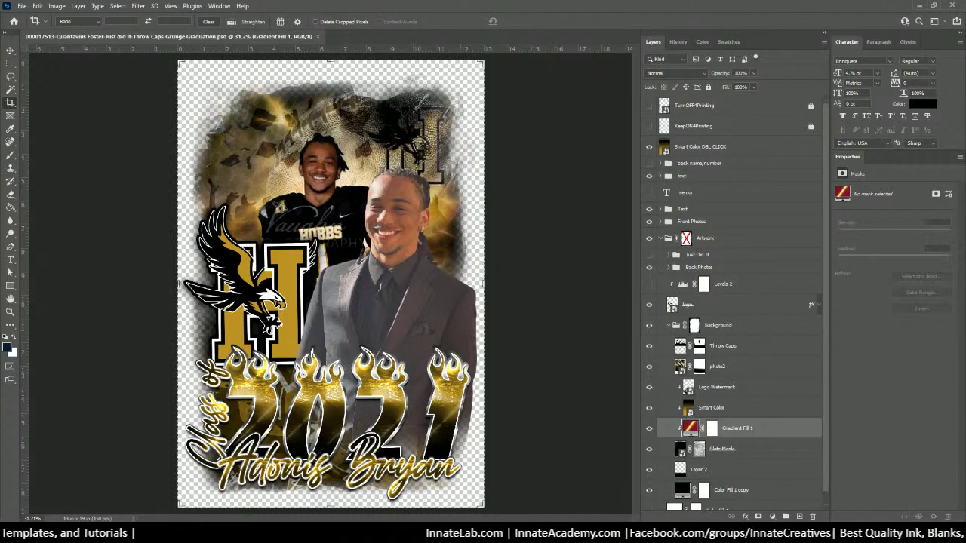
pyautogui.moveTo(334, 532)
pyautogui.click(351, 490)
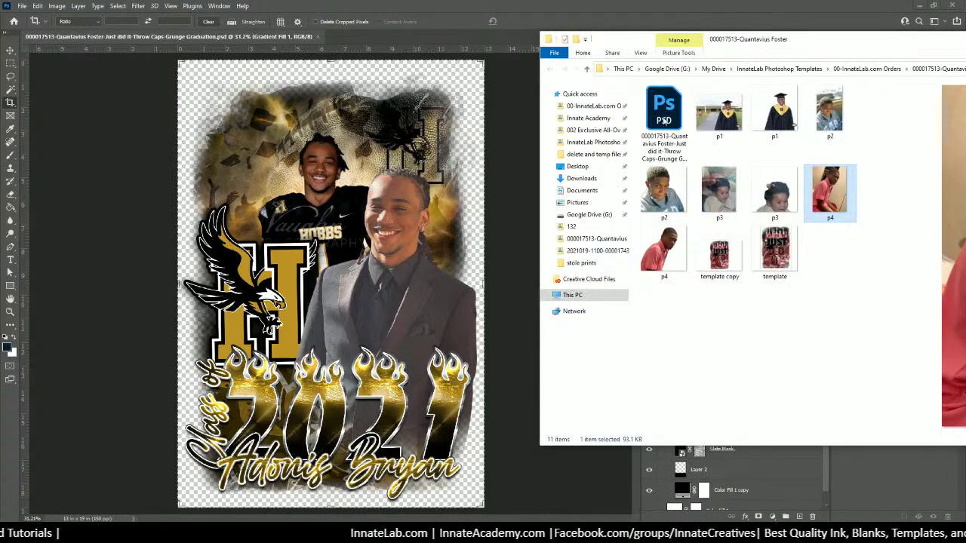
pyautogui.moveTo(803, 35); pyautogui.dragTo(0, 151)
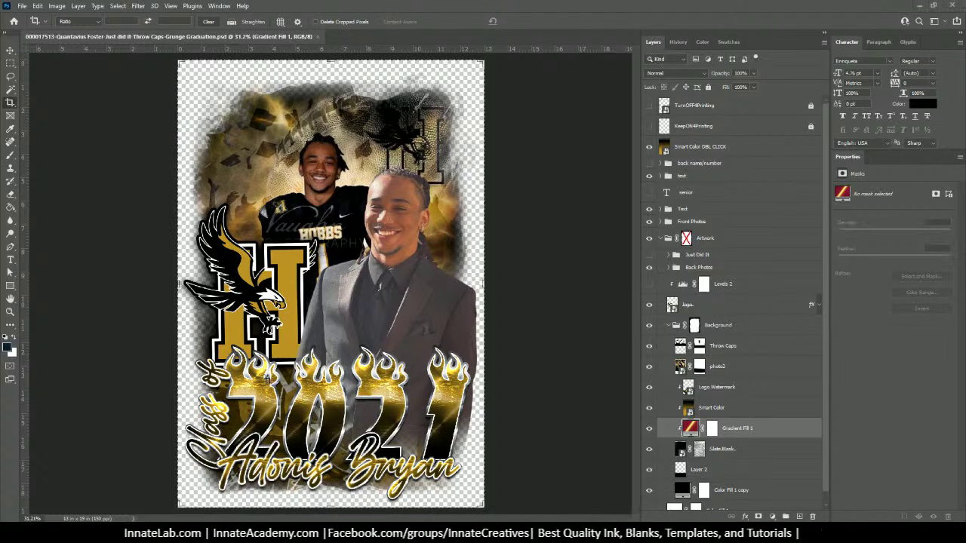
# Step: Delete the photo1 layer of the man in the gray suit from the Front Photos group
pyautogui.click(11, 50)
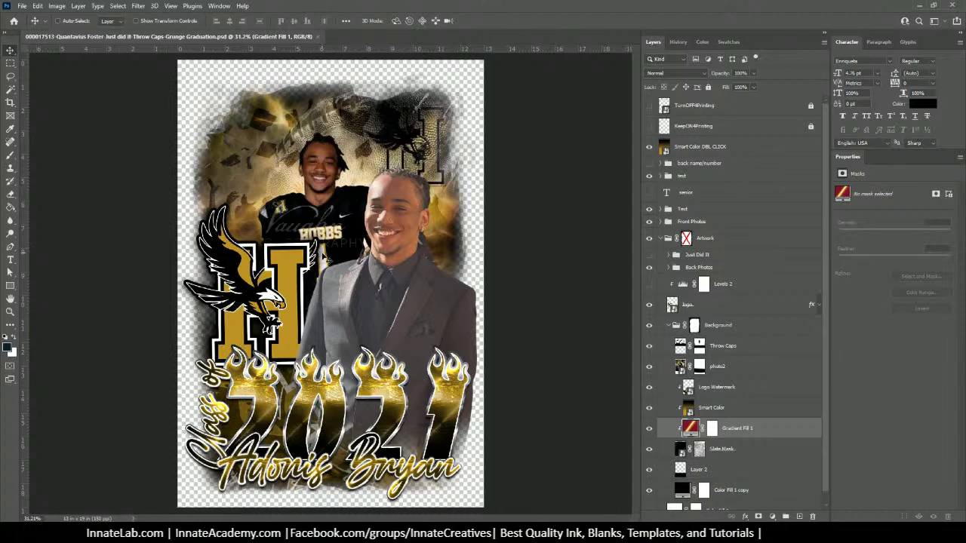
pyautogui.rightClick(397, 267)
pyautogui.click(424, 291)
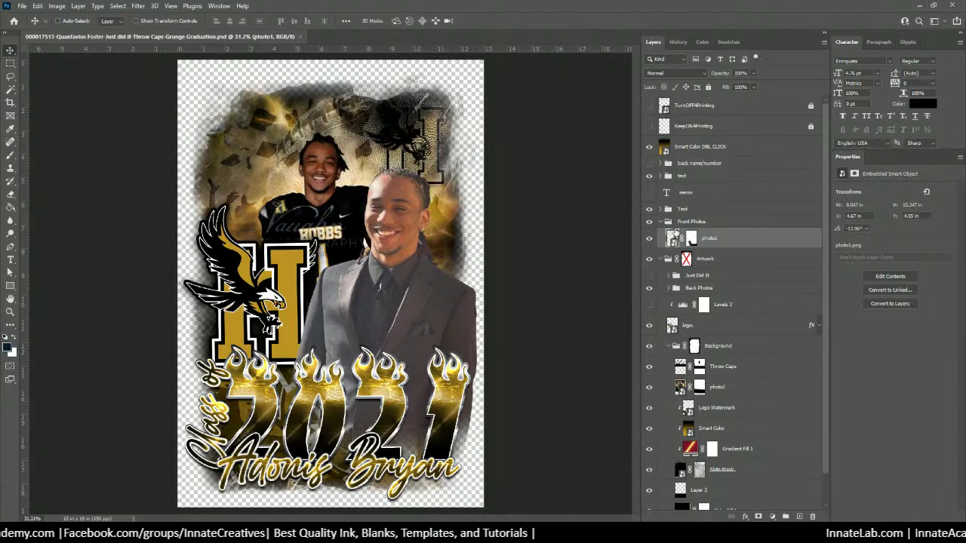
pyautogui.click(668, 223)
pyautogui.click(709, 240)
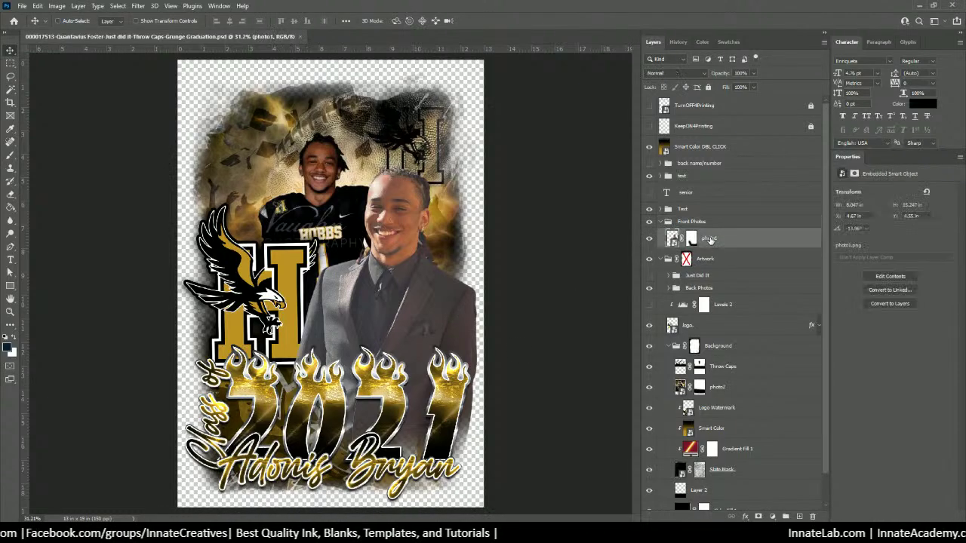
pyautogui.press('Delete')
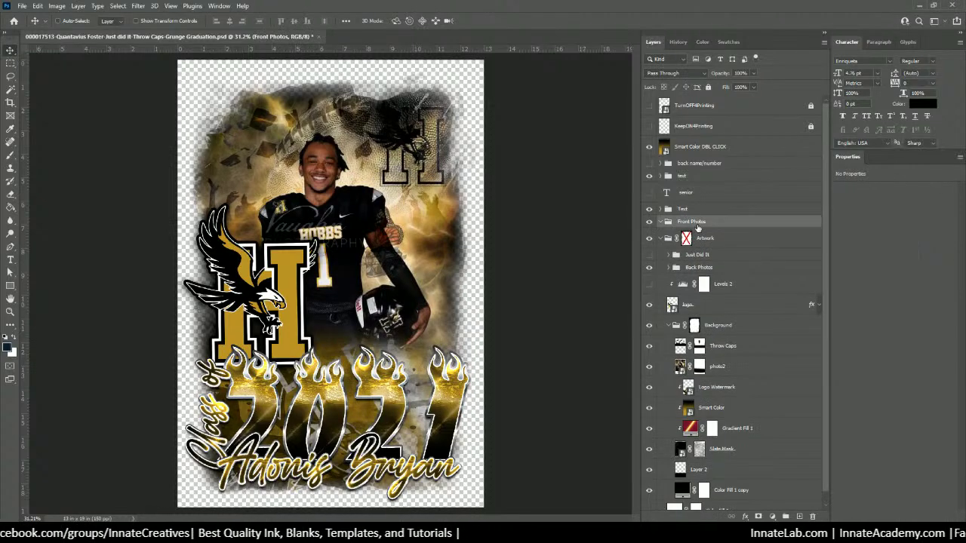
# Step: Delete the photo2 layer of the football player from the Background group
pyautogui.click(723, 346)
pyautogui.click(729, 369)
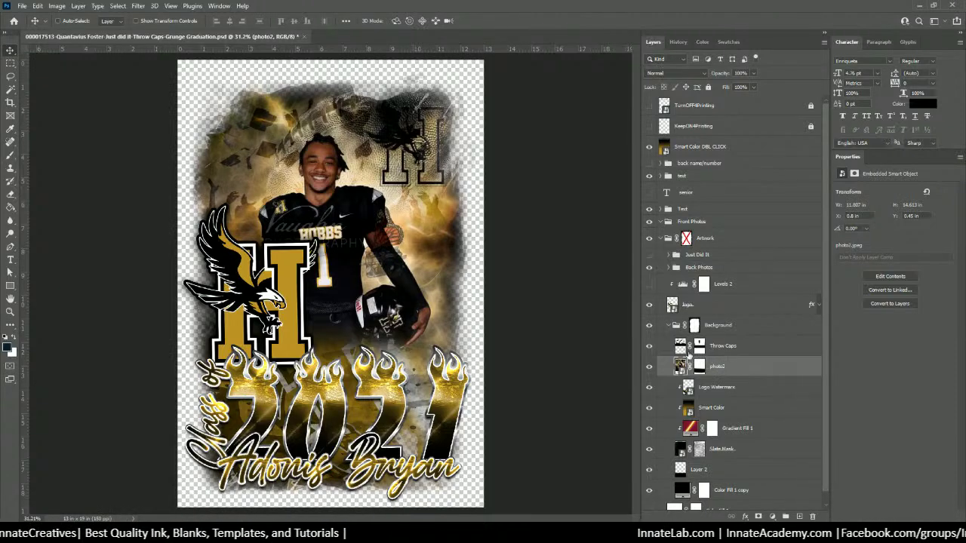
pyautogui.press('Delete')
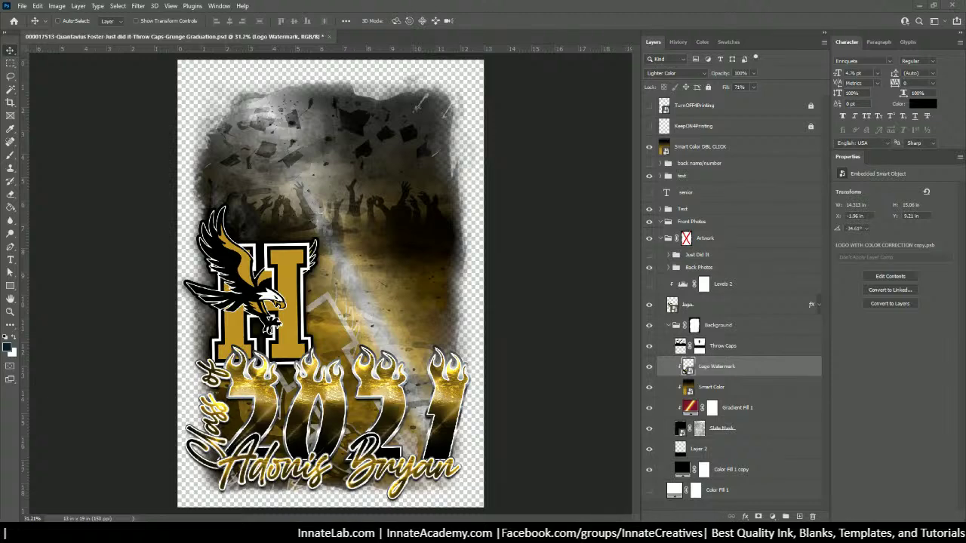
pyautogui.hotkey('ctrl', 'o')
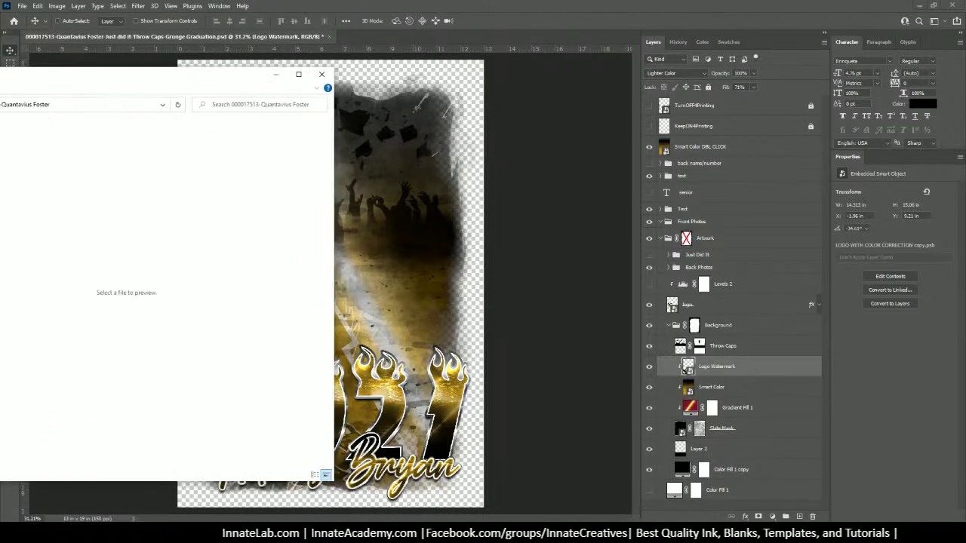
pyautogui.press('Escape')
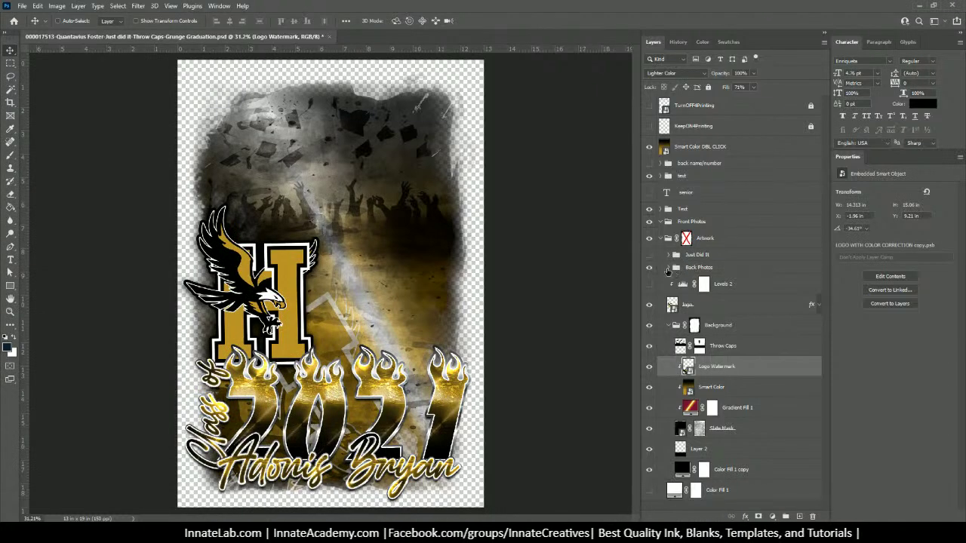
# Step: Place the cap-and-gown cutout p1 above the Front Photos group, scaled to about 127% beside the large logo
pyautogui.click(678, 224)
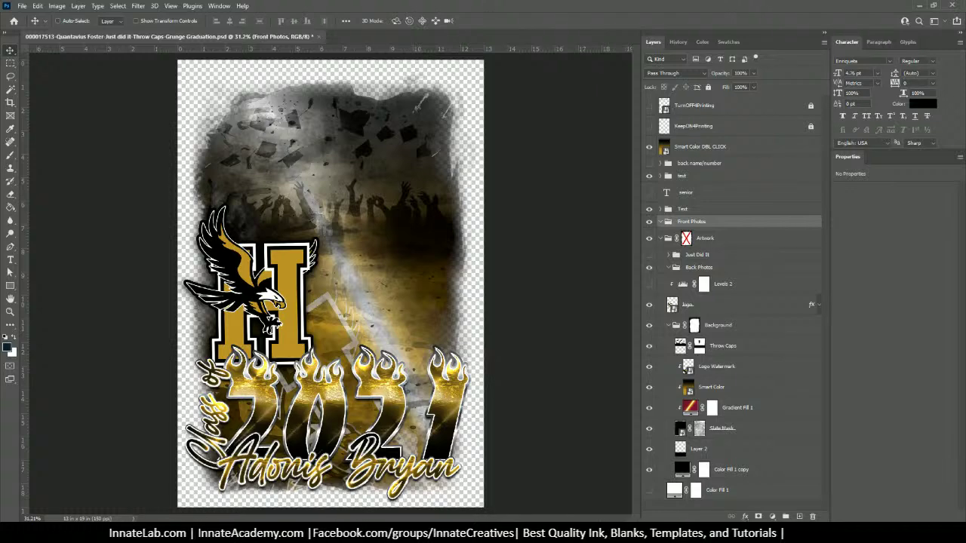
pyautogui.moveTo(321, 268); pyautogui.dragTo(377, 281)
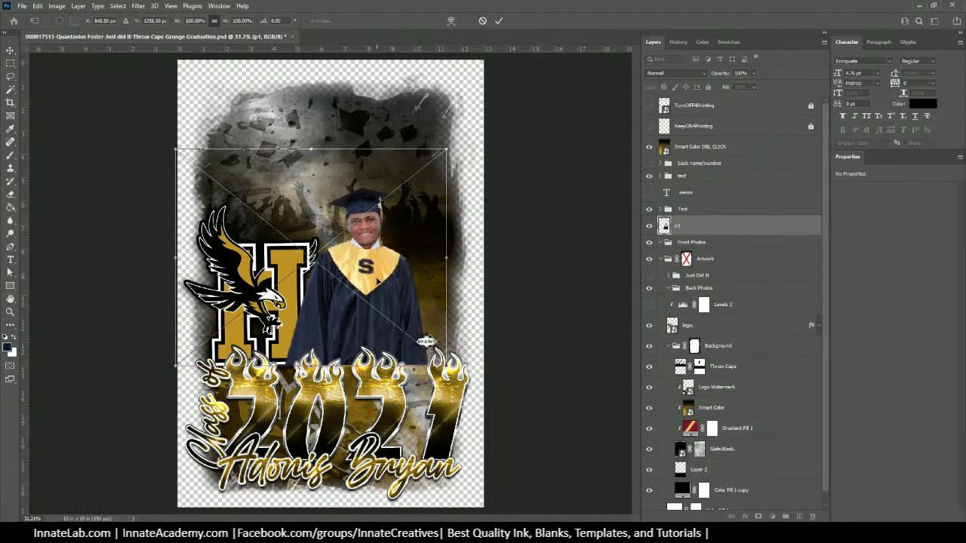
pyautogui.moveTo(446, 366); pyautogui.dragTo(520, 424)
pyautogui.moveTo(445, 332); pyautogui.dragTo(408, 308)
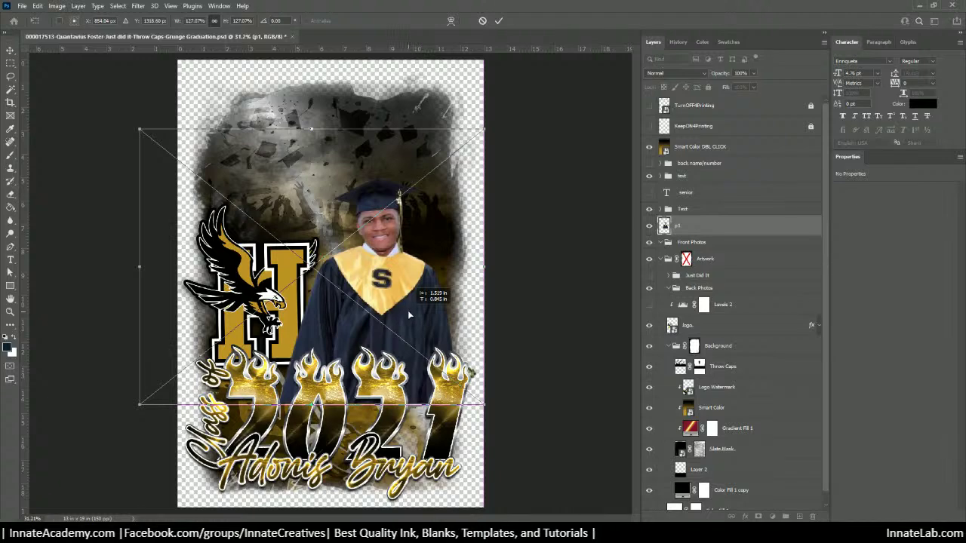
pyautogui.press('Return')
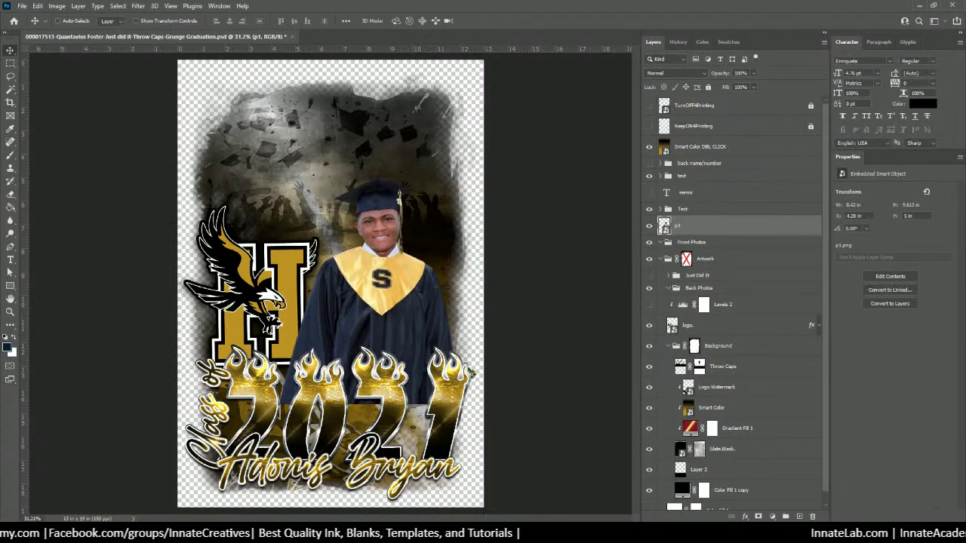
# Step: Place the gray-hoodie cutout p2 from the order folder, scaled to about 58%, above the logo and beside the graduate
pyautogui.hotkey('alt', 'Tab')
pyautogui.moveTo(128, 287); pyautogui.dragTo(419, 168)
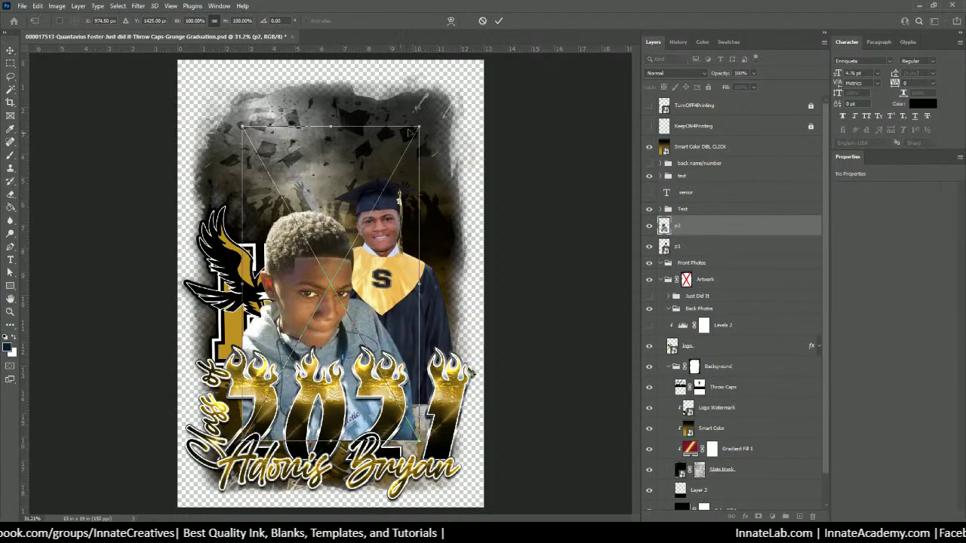
pyautogui.moveTo(416, 128); pyautogui.dragTo(325, 294)
pyautogui.moveTo(287, 354); pyautogui.dragTo(302, 206)
pyautogui.moveTo(342, 141); pyautogui.dragTo(365, 121)
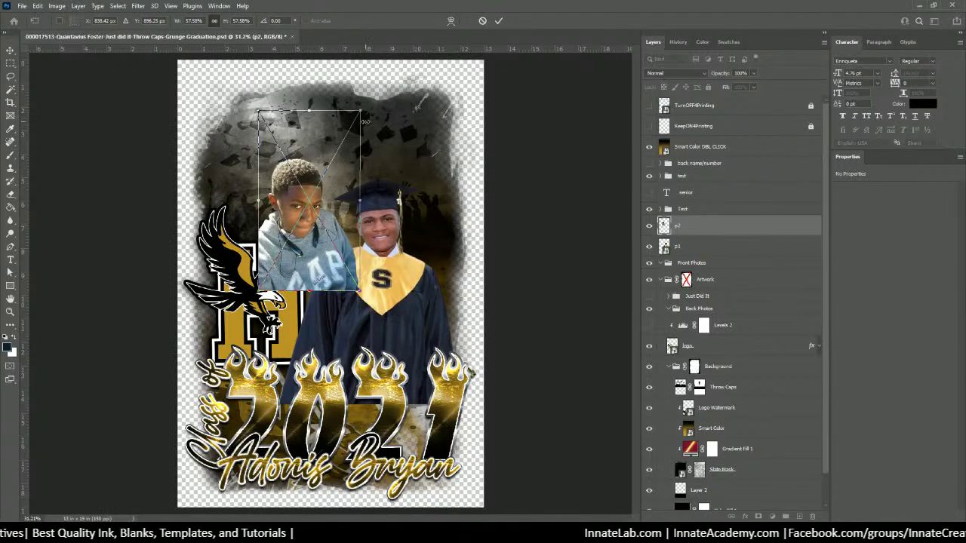
pyautogui.press('Return')
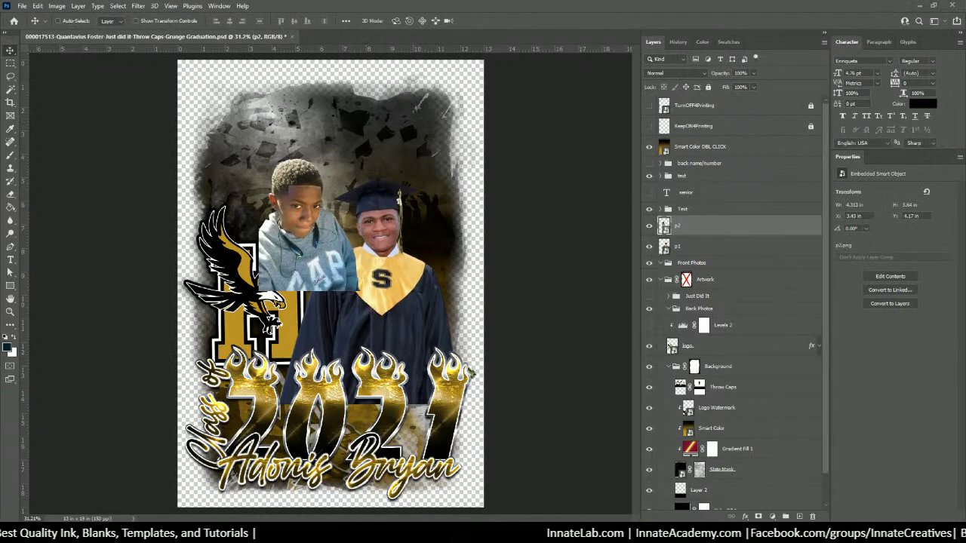
# Step: Place the baby cutout p3 from the order folder, scaled to about 74%, over the graduate's head and chest
pyautogui.hotkey('alt', 'Tab')
pyautogui.moveTo(128, 339); pyautogui.dragTo(372, 215)
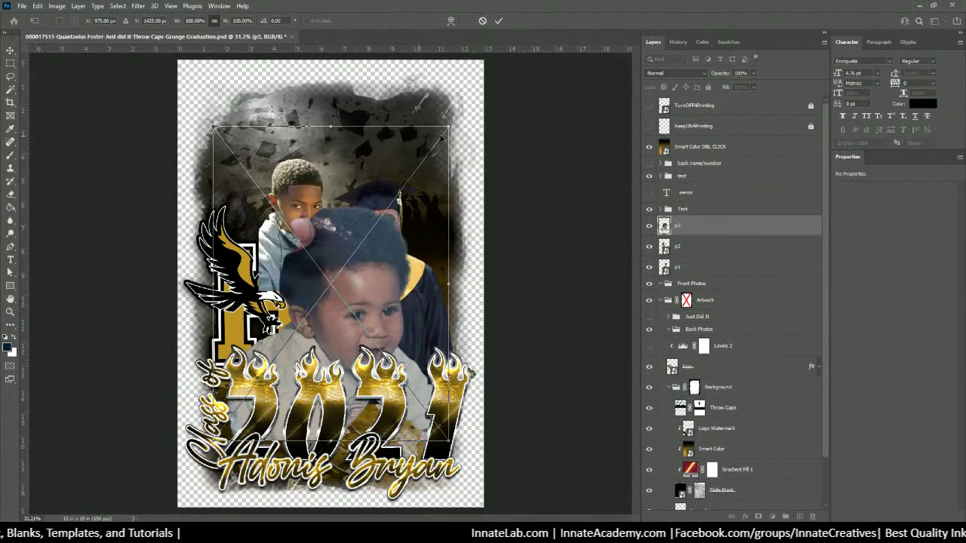
pyautogui.moveTo(445, 135); pyautogui.dragTo(365, 240)
pyautogui.moveTo(312, 351); pyautogui.dragTo(395, 195)
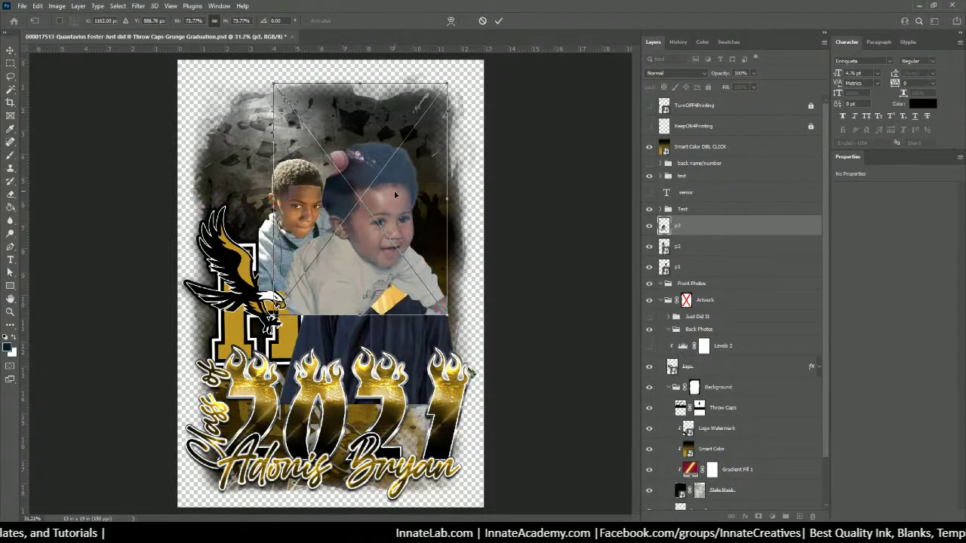
pyautogui.press('Return')
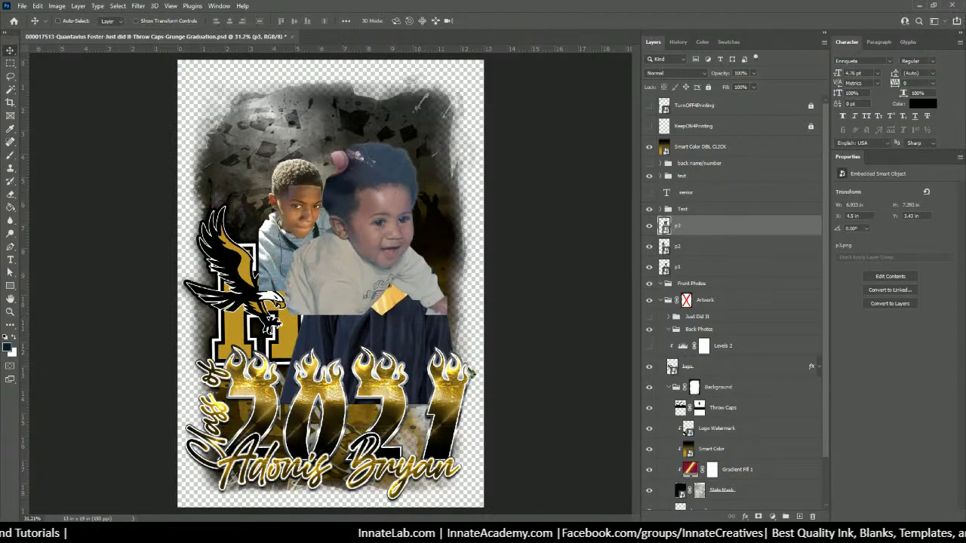
# Step: Place the pink-shirt cutout p4 from the order folder, about 6.2 in wide, in the upper-left area of the artwork
pyautogui.hotkey('alt', 'Tab')
pyautogui.scroll(-1, 174, 264)
pyautogui.moveTo(173, 264); pyautogui.dragTo(384, 240)
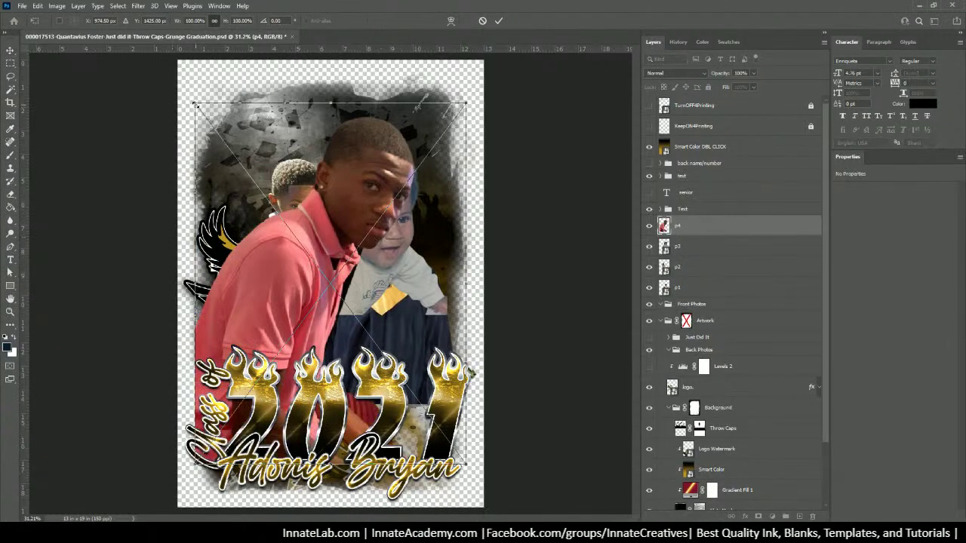
pyautogui.moveTo(195, 104); pyautogui.dragTo(299, 218)
pyautogui.moveTo(338, 328); pyautogui.dragTo(266, 223)
pyautogui.press('Return')
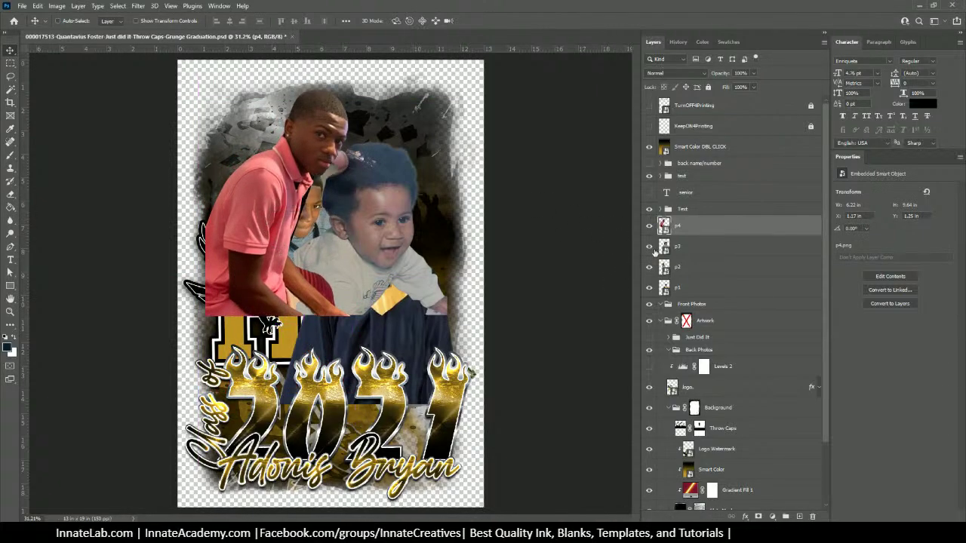
# Step: Move the p4 and p2 layers together into the Back Photos group
pyautogui.click(701, 273)
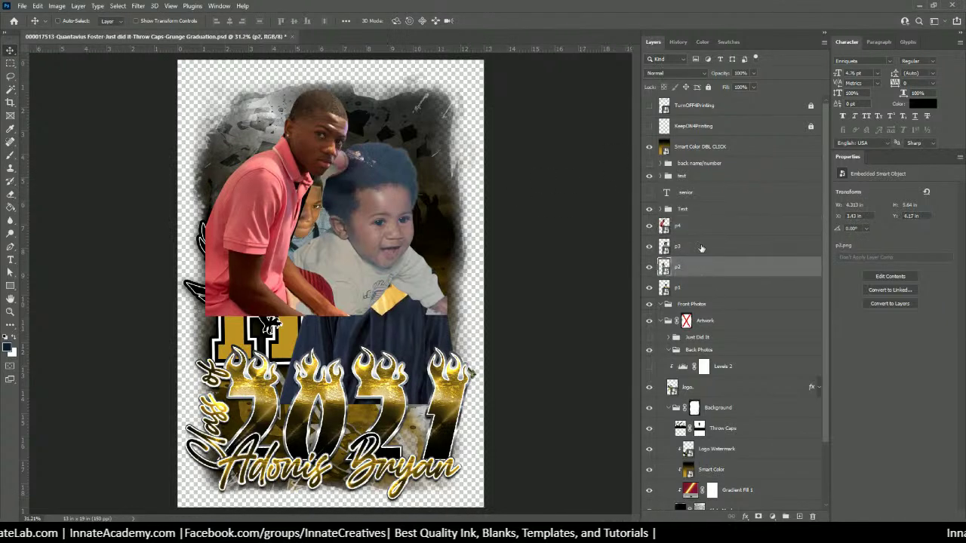
pyautogui.click(701, 249)
pyautogui.click(702, 273)
pyautogui.keyDown('ctrl'); pyautogui.click(699, 229); pyautogui.keyUp('ctrl')
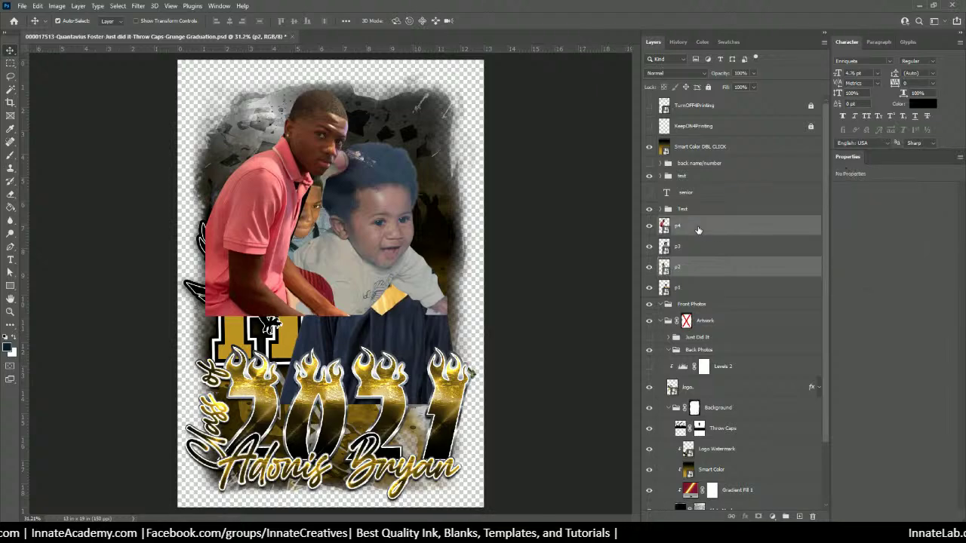
pyautogui.moveTo(718, 229); pyautogui.dragTo(702, 353)
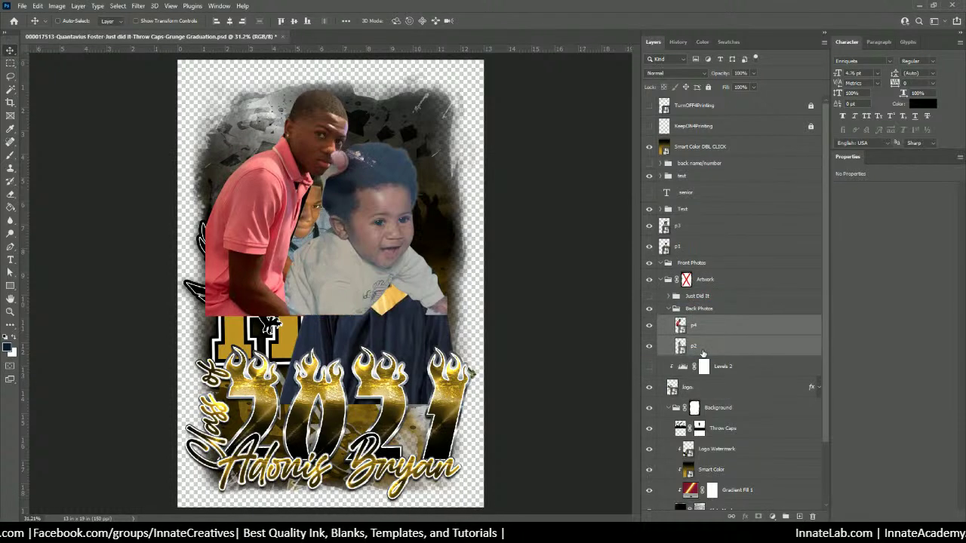
# Step: Move the Back Photos group below the logo layer, directly above the Background group
pyautogui.scroll(-1, 702, 353)
pyautogui.click(701, 268)
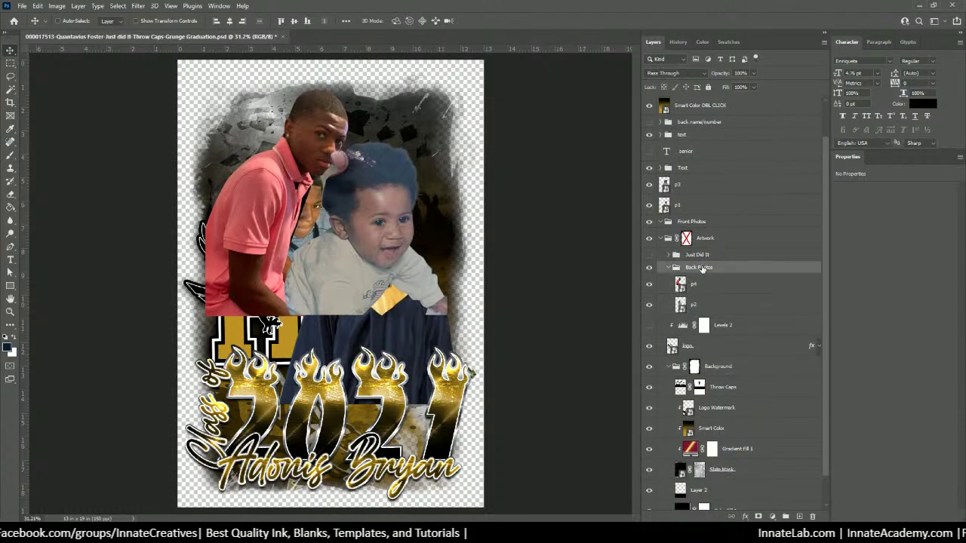
pyautogui.moveTo(702, 267); pyautogui.dragTo(665, 357)
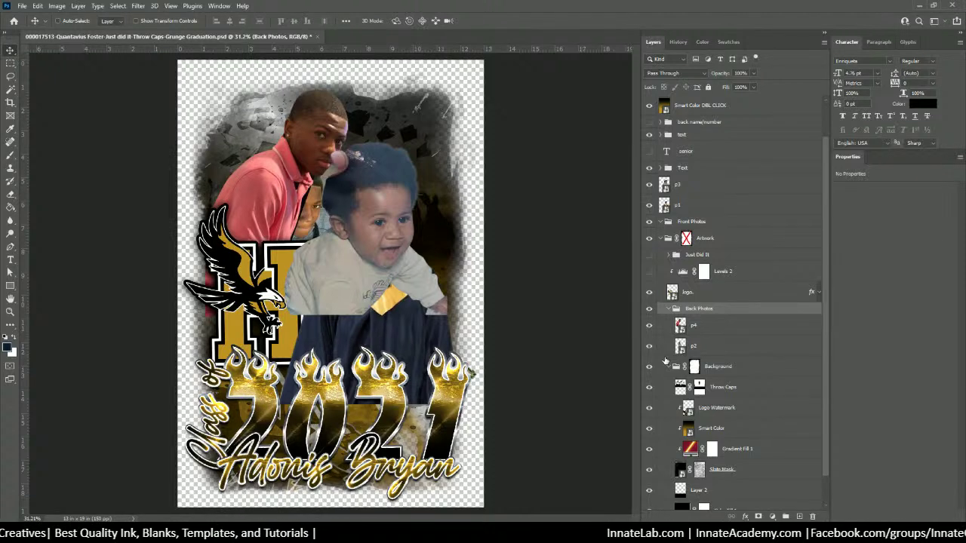
# Step: Show the Just Did It group and hide the text group containing the 2021 lettering
pyautogui.scroll(-2, 718, 318)
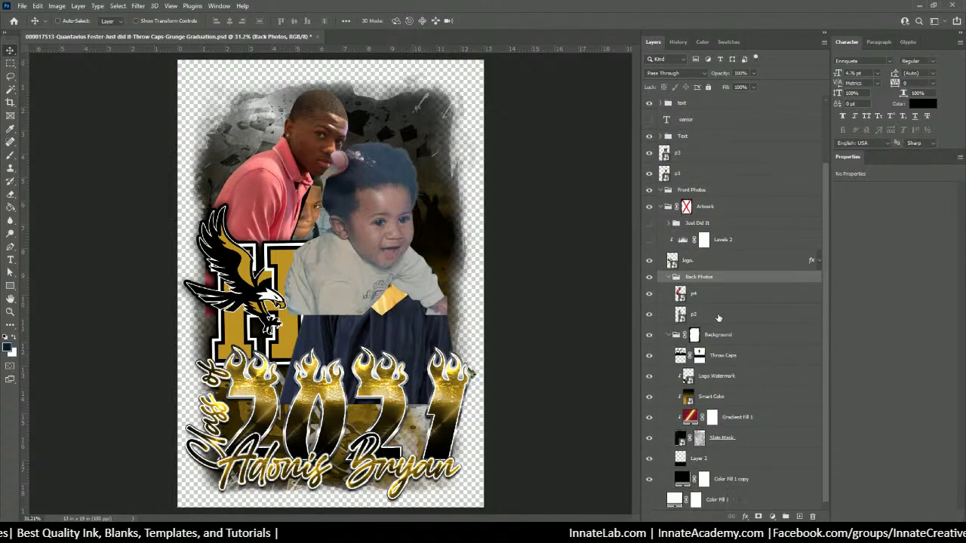
pyautogui.click(733, 339)
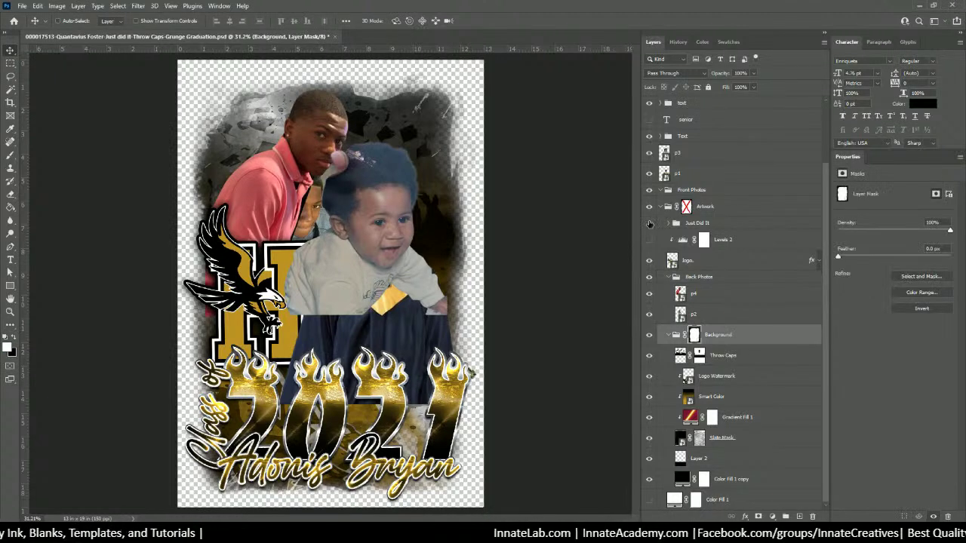
pyautogui.click(649, 224)
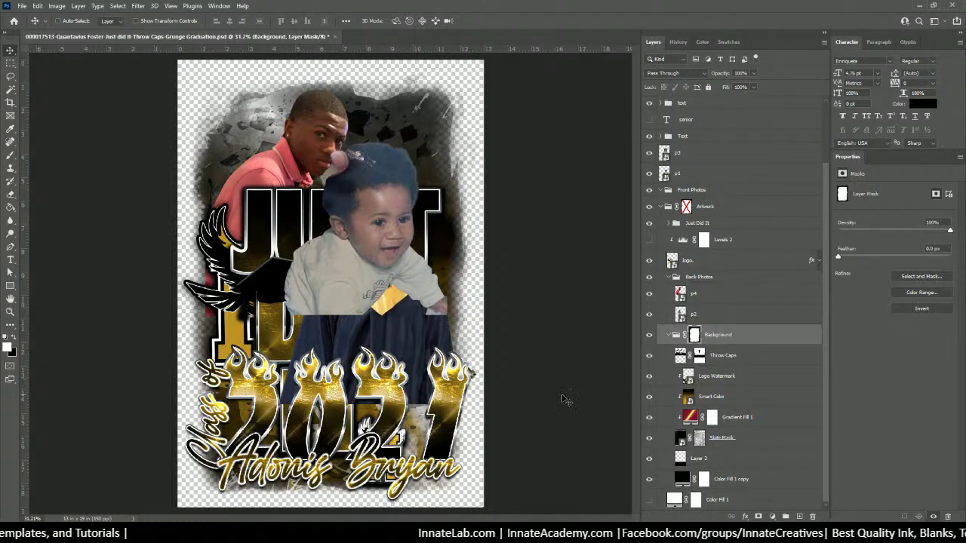
pyautogui.rightClick(447, 400)
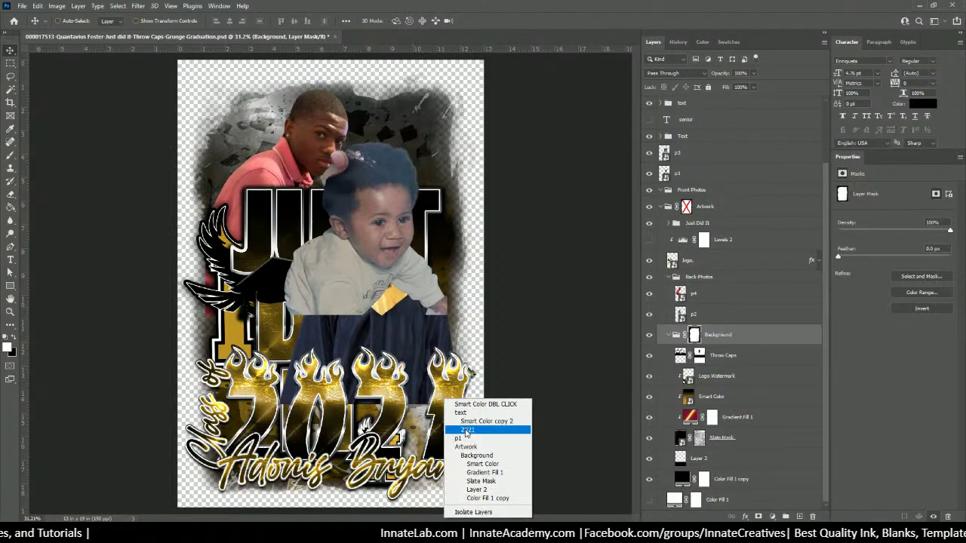
pyautogui.click(464, 413)
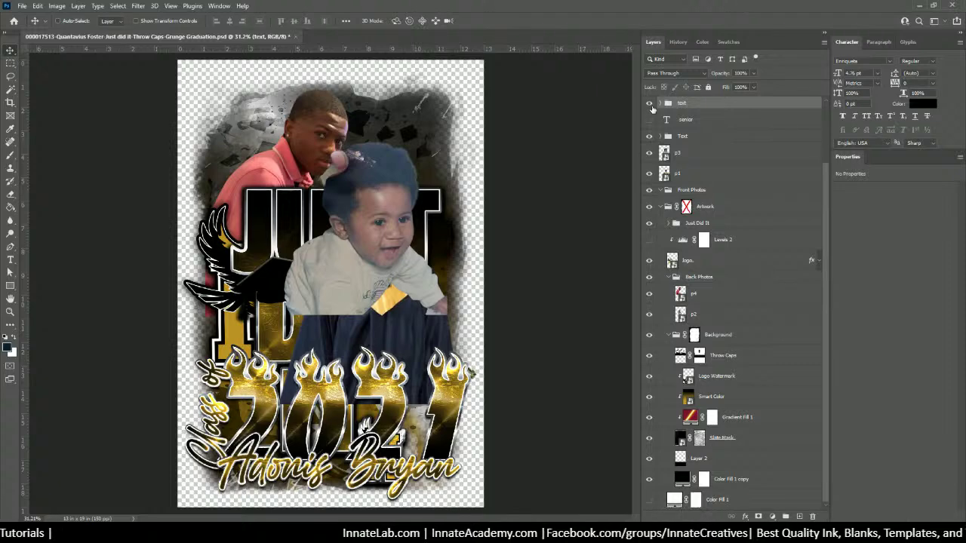
pyautogui.click(649, 105)
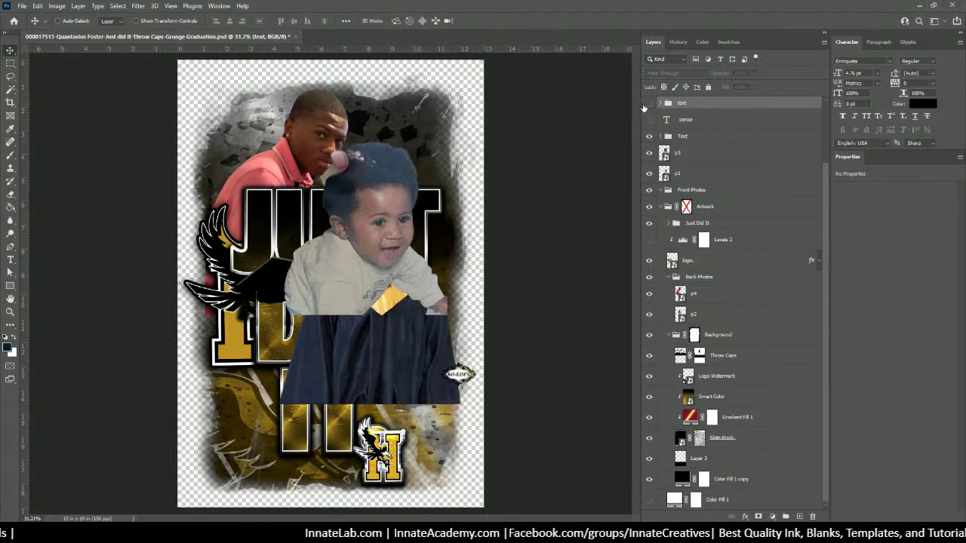
# Step: Move the baby photo p3 straight down to the lower part of the artwork, over the word IT
pyautogui.click(703, 264)
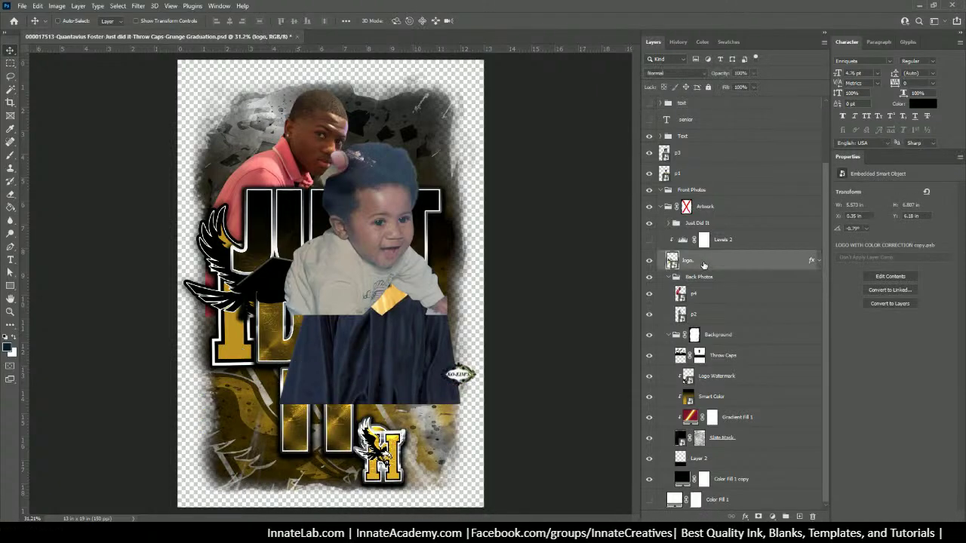
pyautogui.click(720, 316)
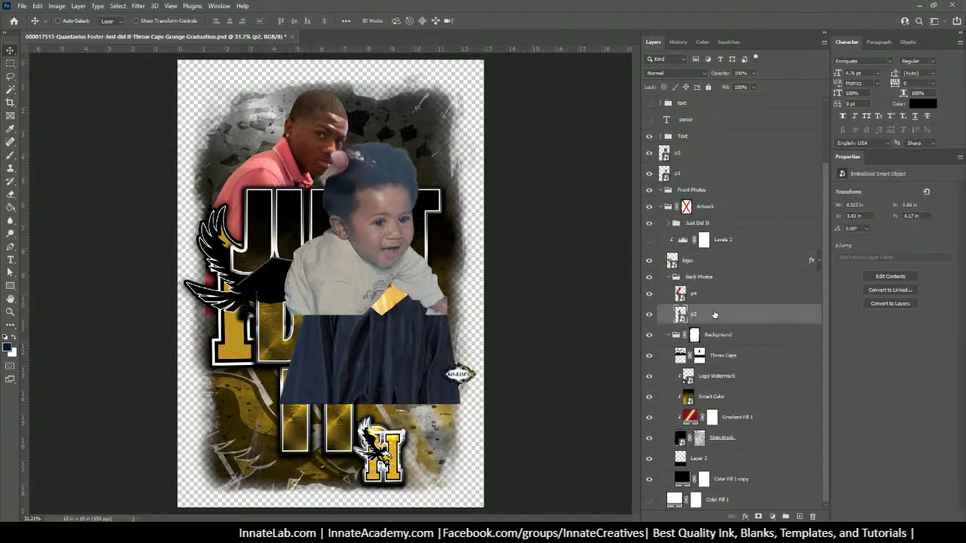
pyautogui.rightClick(383, 234)
pyautogui.click(388, 244)
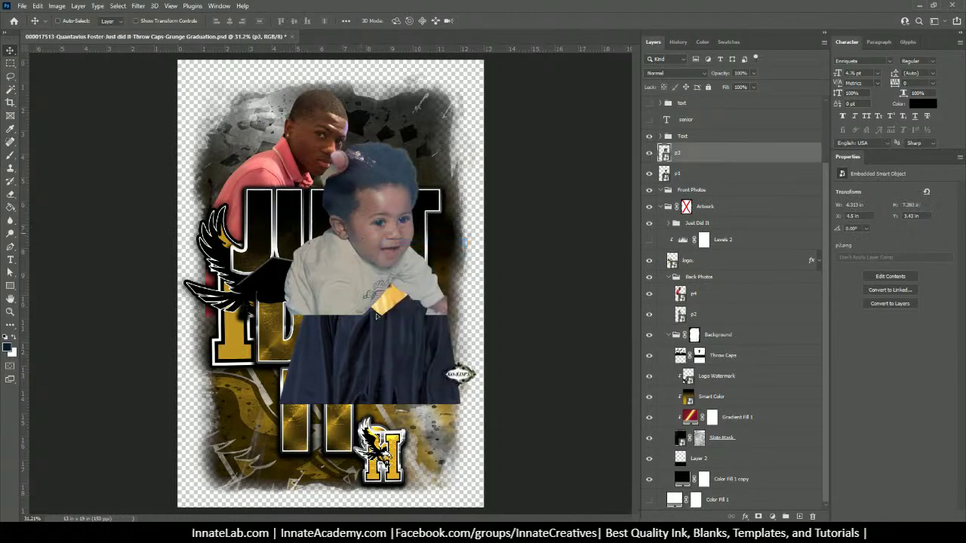
pyautogui.moveTo(376, 253); pyautogui.dragTo(358, 398)
# Step: Scale the graduation-gown cutout p1 to about 6.9 in wide in the artwork's lower-right corner and move its layer into Back Photos above p4
pyautogui.rightClick(379, 266)
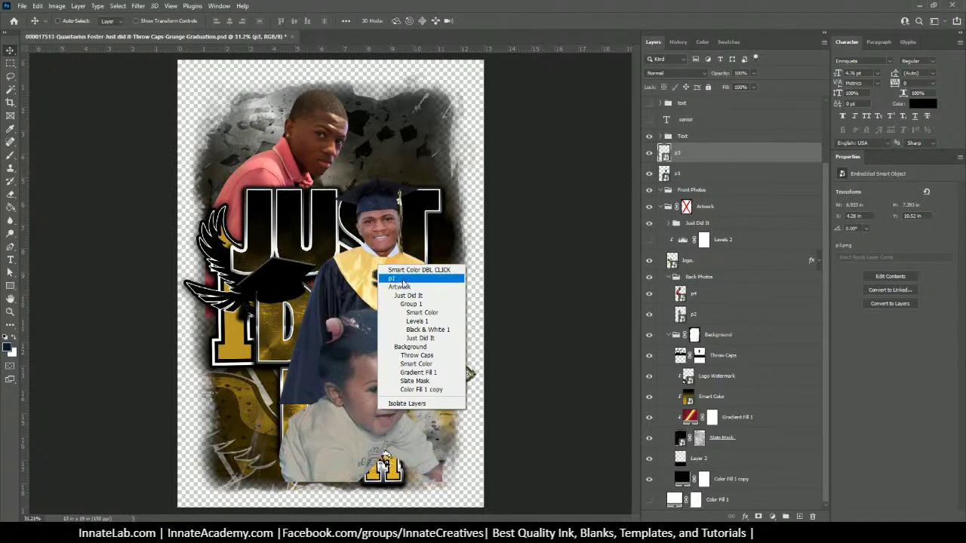
pyautogui.click(402, 280)
pyautogui.moveTo(397, 283); pyautogui.dragTo(417, 370)
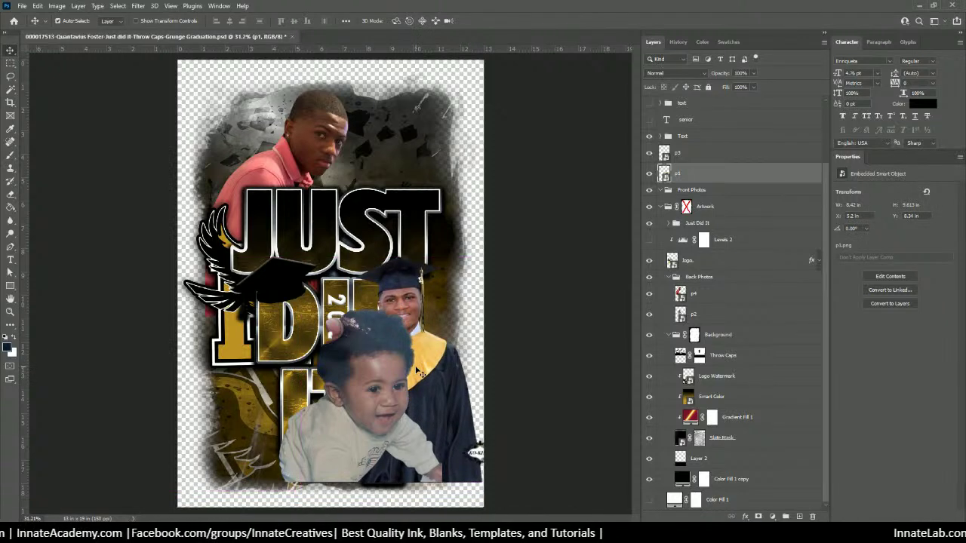
pyautogui.hotkey('ctrl', 't')
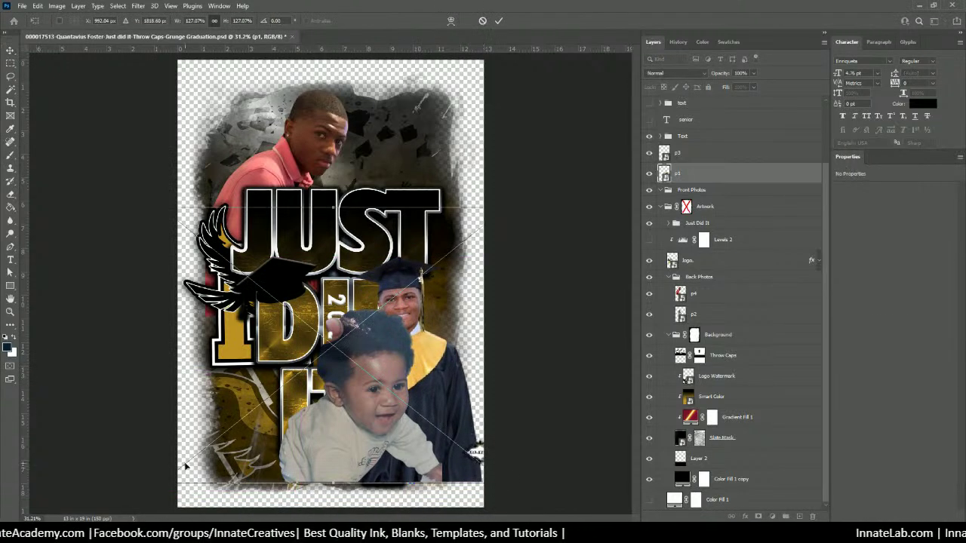
pyautogui.moveTo(336, 483); pyautogui.dragTo(339, 434)
pyautogui.moveTo(424, 367); pyautogui.dragTo(448, 422)
pyautogui.press('Return')
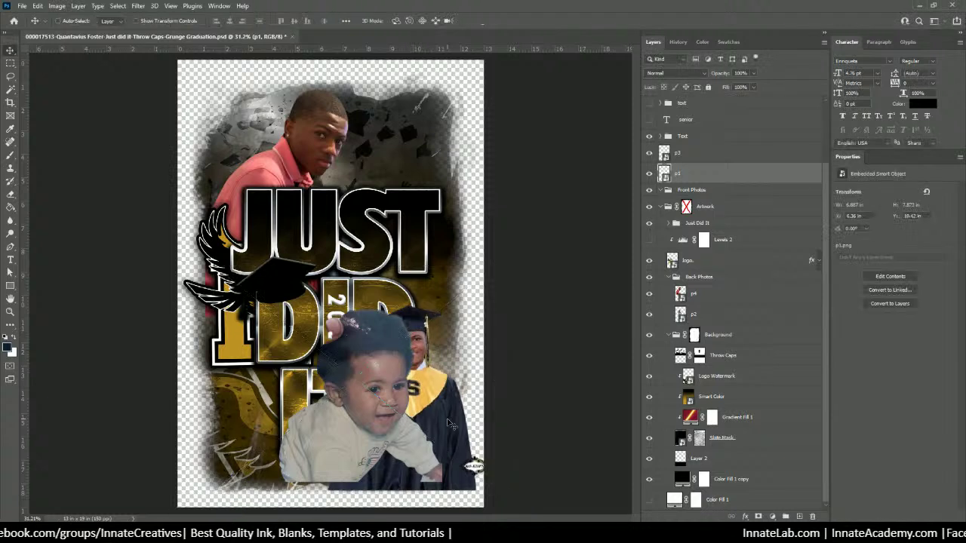
pyautogui.moveTo(705, 174); pyautogui.dragTo(710, 281)
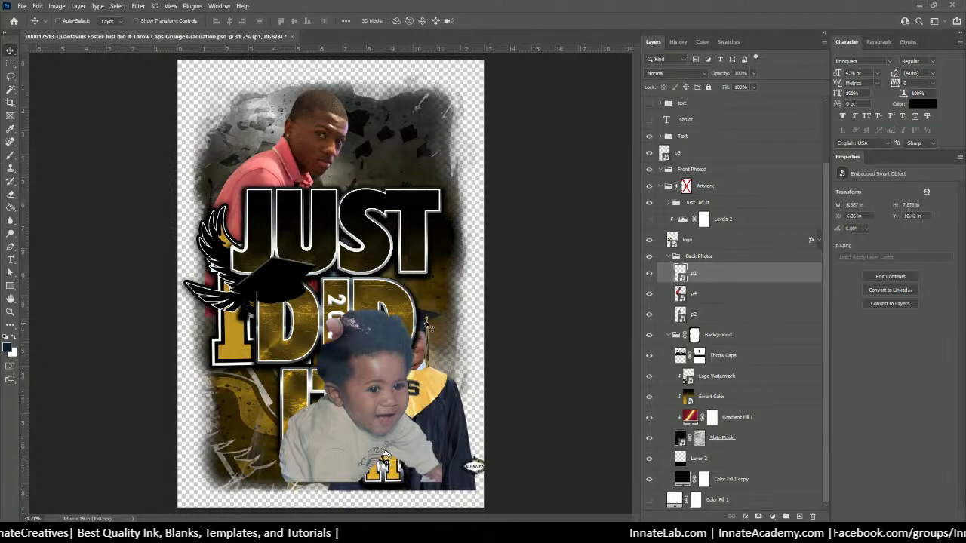
# Step: Move the baby cutout p3 to the lower-right of the artwork and scale it down to about 5.4 in wide
pyautogui.rightClick(373, 341)
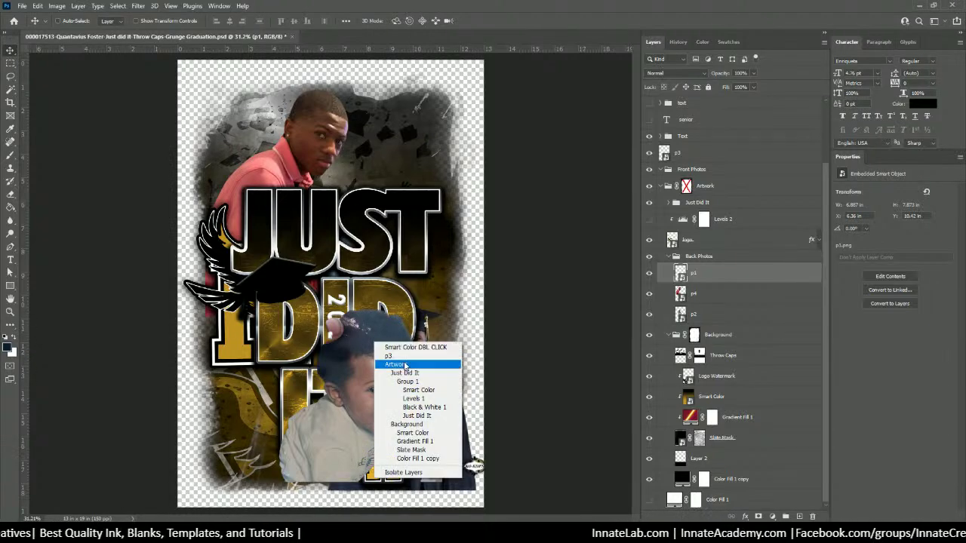
pyautogui.click(395, 357)
pyautogui.moveTo(319, 375); pyautogui.dragTo(426, 365)
pyautogui.hotkey('ctrl', 't')
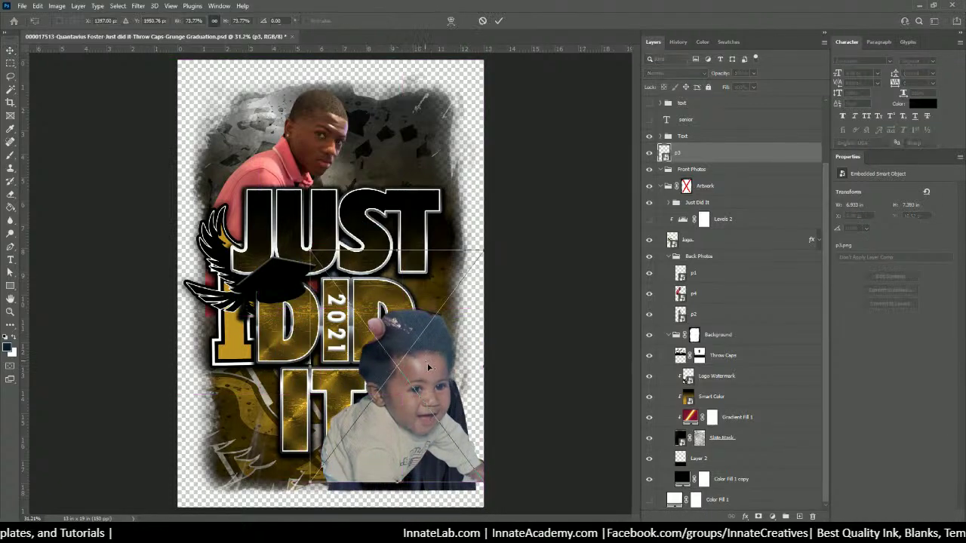
pyautogui.moveTo(317, 258); pyautogui.dragTo(344, 291)
pyautogui.moveTo(432, 408)
pyautogui.mouseDown()
pyautogui.moveTo(416, 392)
pyautogui.moveTo(423, 398)
pyautogui.mouseUp()
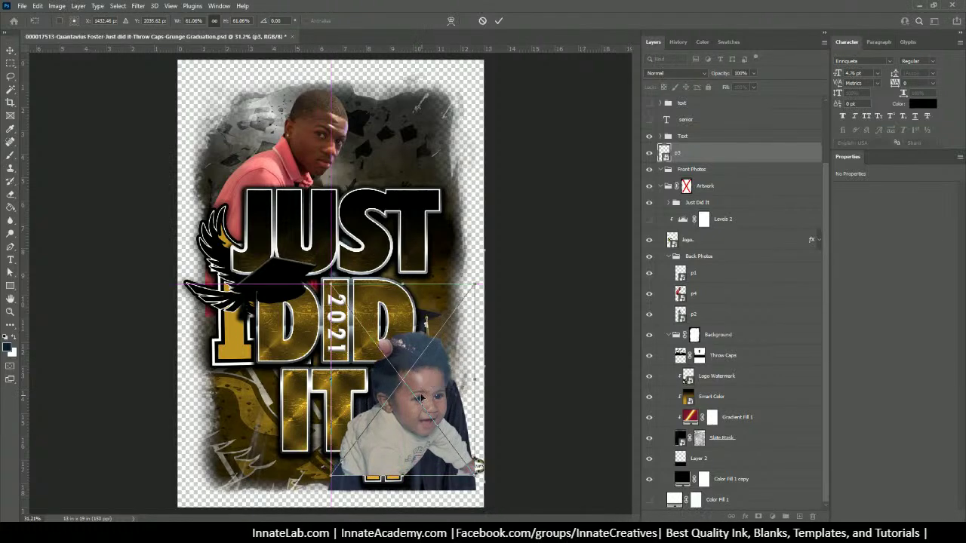
pyautogui.moveTo(474, 278); pyautogui.dragTo(466, 294)
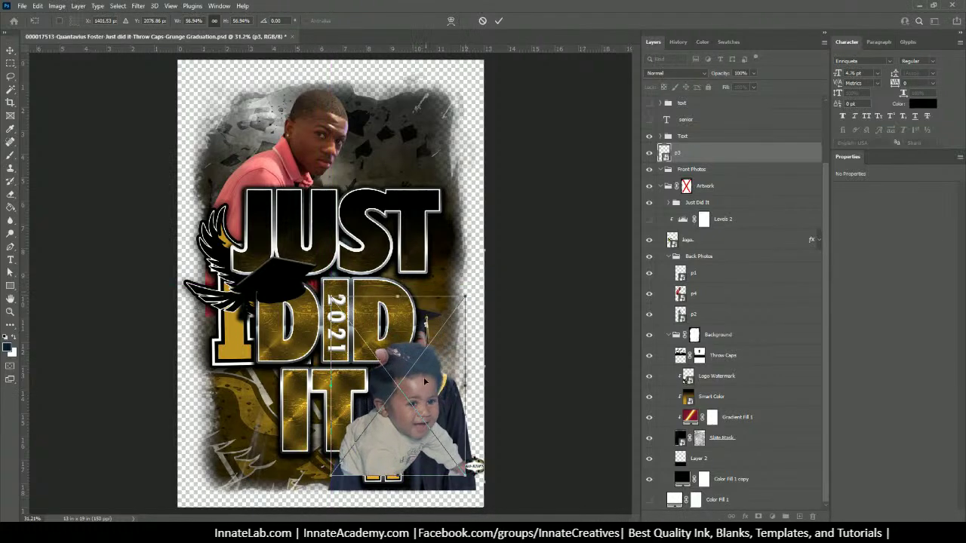
pyautogui.moveTo(427, 395); pyautogui.dragTo(429, 386)
pyautogui.press('Return')
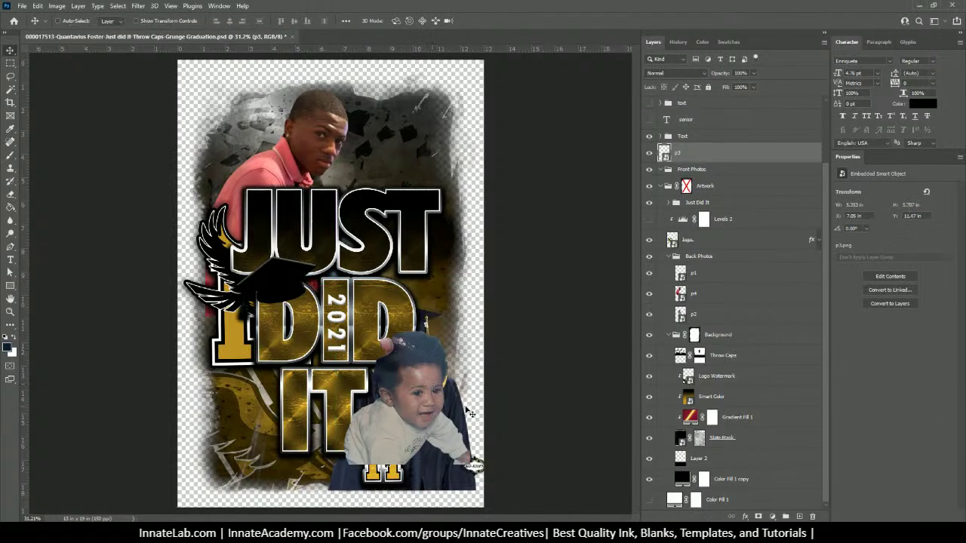
# Step: Move the graduation-gown cutout p1 to the lower-left of the artwork and put its layer in the Front Photos group
pyautogui.rightClick(432, 477)
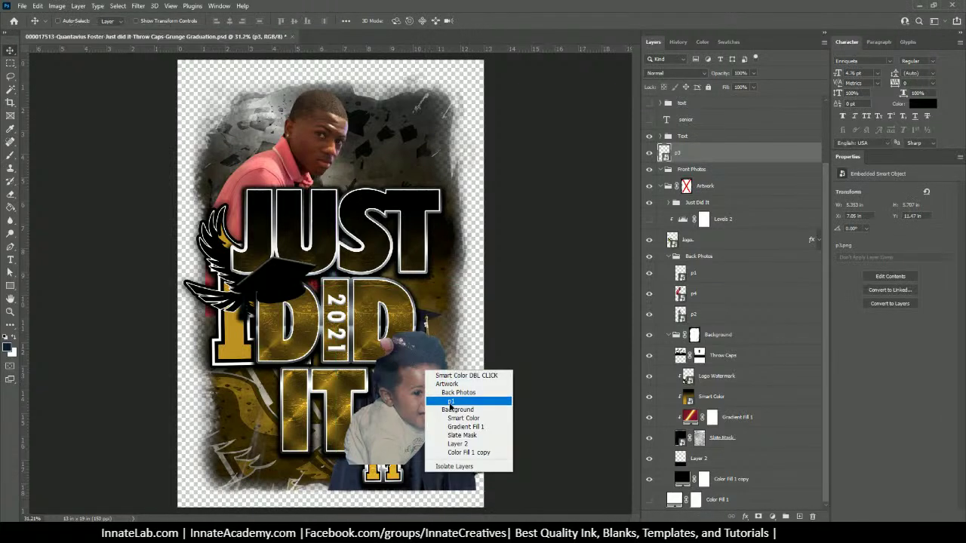
pyautogui.click(452, 401)
pyautogui.moveTo(390, 470); pyautogui.dragTo(302, 475)
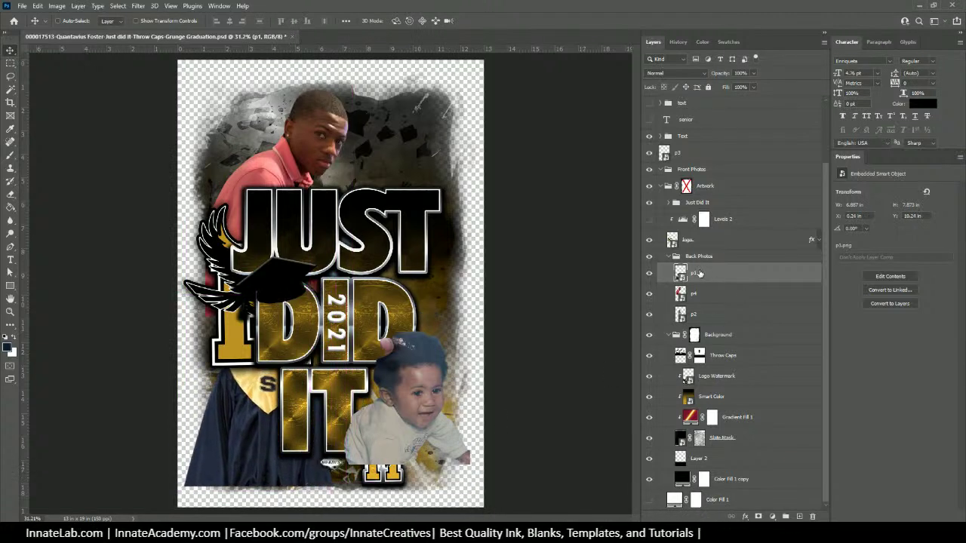
pyautogui.moveTo(700, 274); pyautogui.dragTo(685, 168)
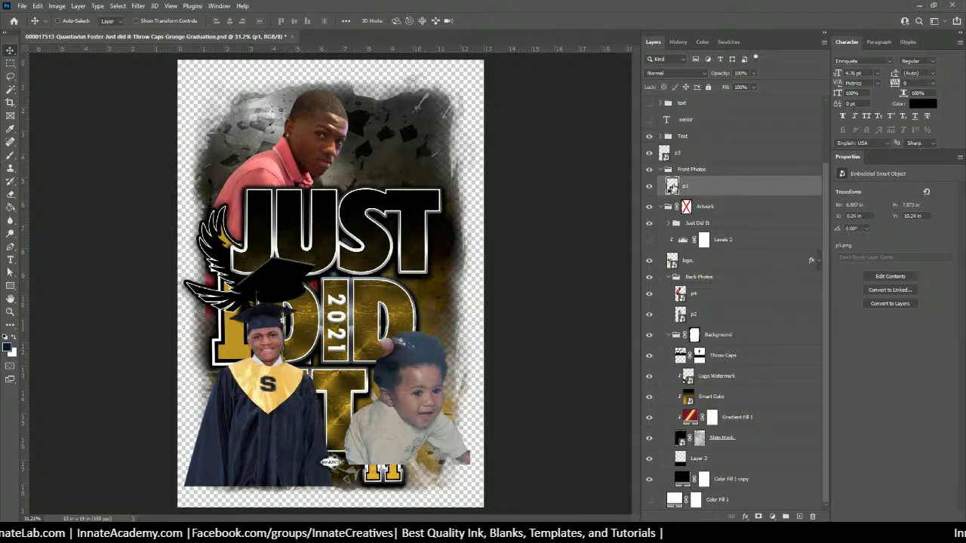
# Step: Shift p1 against the artwork's left edge and scale it down to about 6 in wide
pyautogui.moveTo(300, 421); pyautogui.dragTo(276, 421)
pyautogui.hotkey('ctrl', 't')
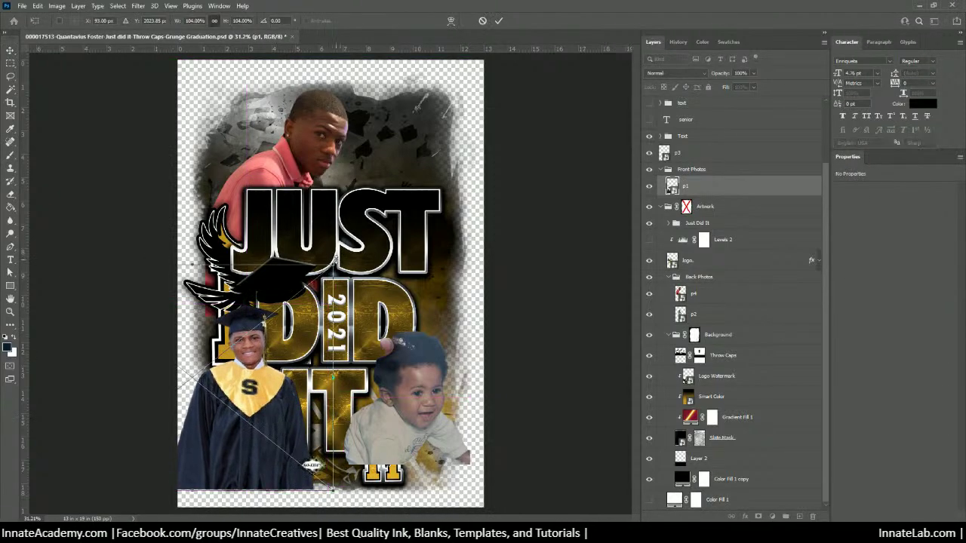
pyautogui.moveTo(332, 256); pyautogui.dragTo(315, 294)
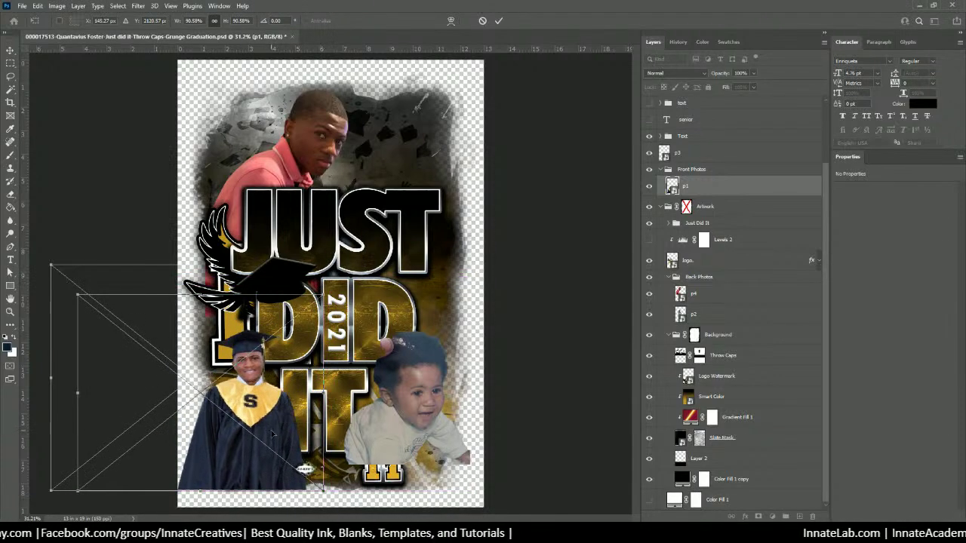
pyautogui.press('Return')
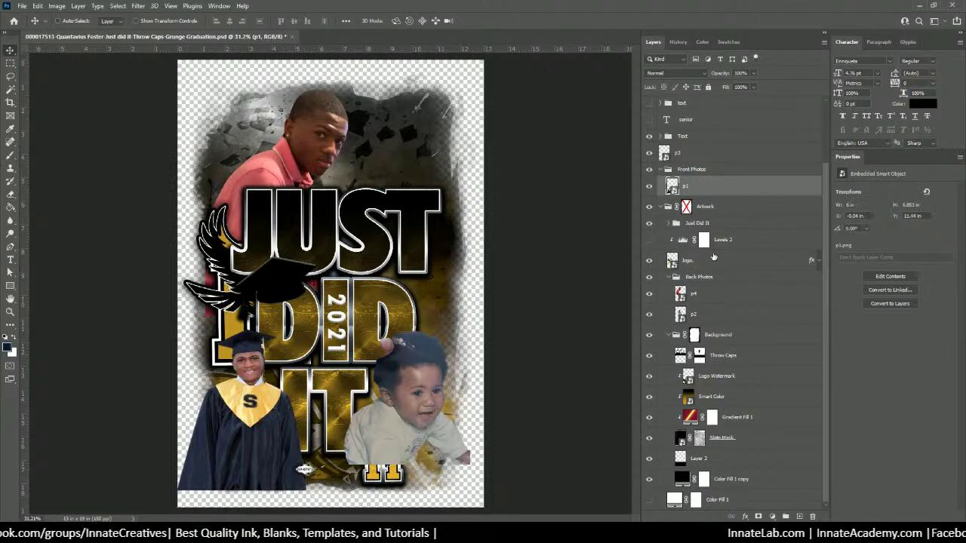
# Step: Scale the pink-shirt cutout p4 down to about 5.5 in wide and reposition it in the upper-left of the artwork
pyautogui.click(717, 283)
pyautogui.click(706, 297)
pyautogui.moveTo(308, 163)
pyautogui.mouseDown()
pyautogui.moveTo(270, 179)
pyautogui.moveTo(243, 134)
pyautogui.moveTo(421, 154)
pyautogui.moveTo(407, 114)
pyautogui.moveTo(290, 129)
pyautogui.moveTo(296, 155)
pyautogui.mouseUp()
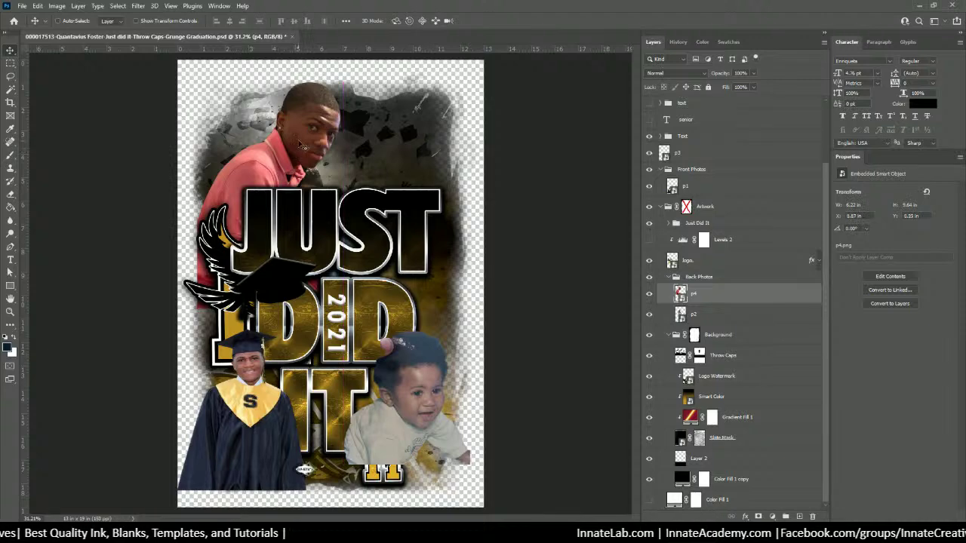
pyautogui.hotkey('ctrl', 't')
pyautogui.moveTo(375, 73); pyautogui.dragTo(354, 97)
pyautogui.moveTo(293, 136)
pyautogui.mouseDown()
pyautogui.moveTo(286, 120)
pyautogui.moveTo(295, 129)
pyautogui.mouseUp()
pyautogui.press('Return')
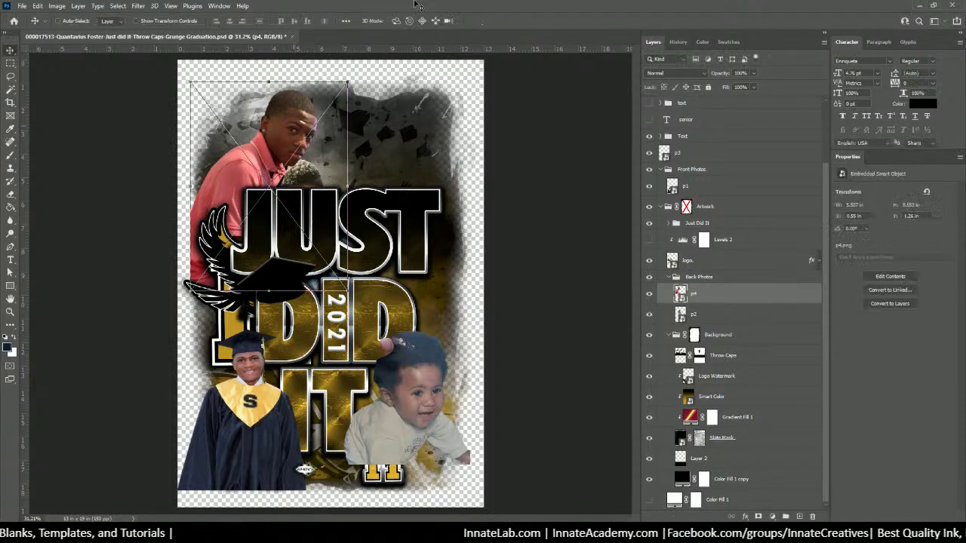
# Step: Move the blue-hoodie cutout p2 to the upper-right of the artwork, behind the word JUST
pyautogui.rightClick(309, 175)
pyautogui.click(333, 205)
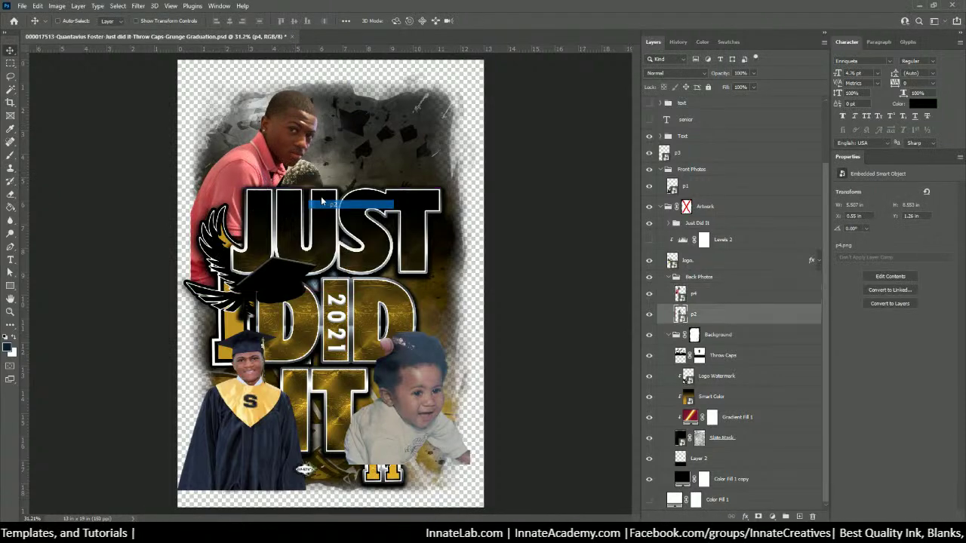
pyautogui.moveTo(249, 215); pyautogui.dragTo(415, 78)
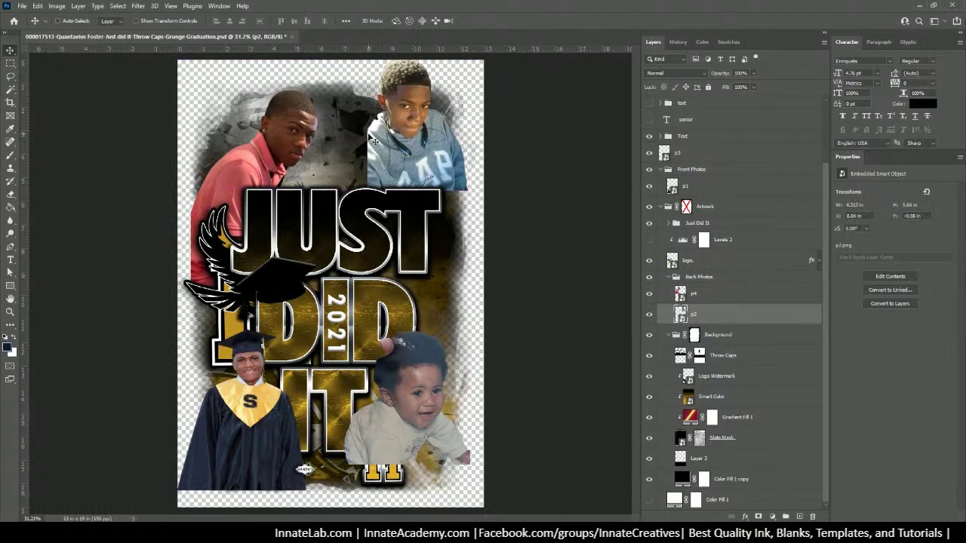
pyautogui.moveTo(414, 144); pyautogui.dragTo(420, 172)
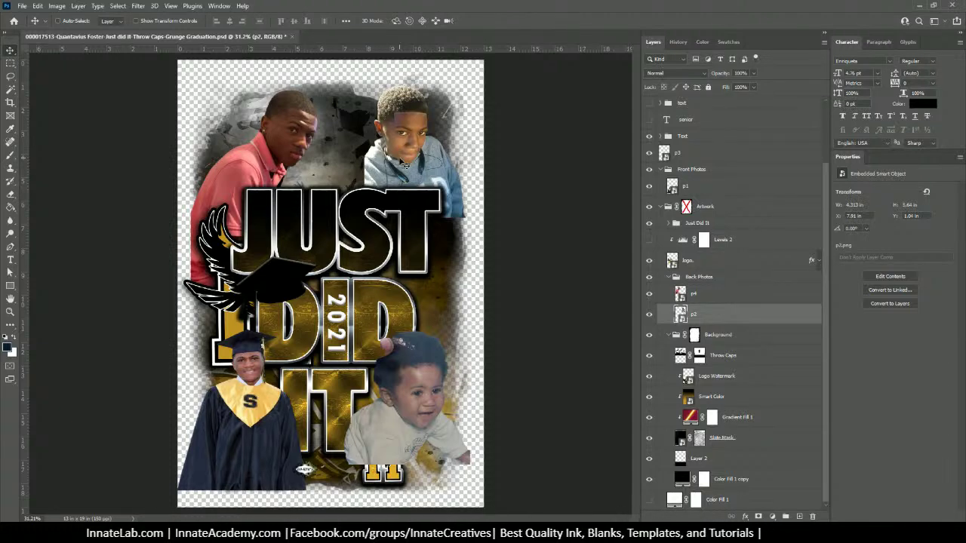
# Step: Move the graduation-gown cutout p1 up to the top center of the artwork, between the two upper photos
pyautogui.rightClick(256, 449)
pyautogui.click(279, 363)
pyautogui.moveTo(266, 419); pyautogui.dragTo(362, 157)
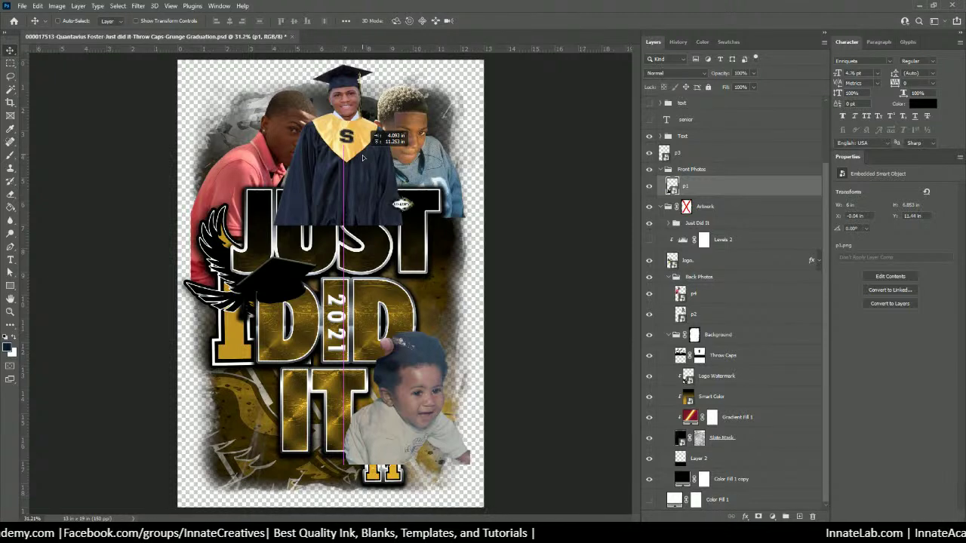
pyautogui.moveTo(362, 157); pyautogui.dragTo(362, 157)
# Step: Move the pink-shirt cutout p4 to the lower-left of the artwork and its layer into Front Photos above p1
pyautogui.rightClick(255, 163)
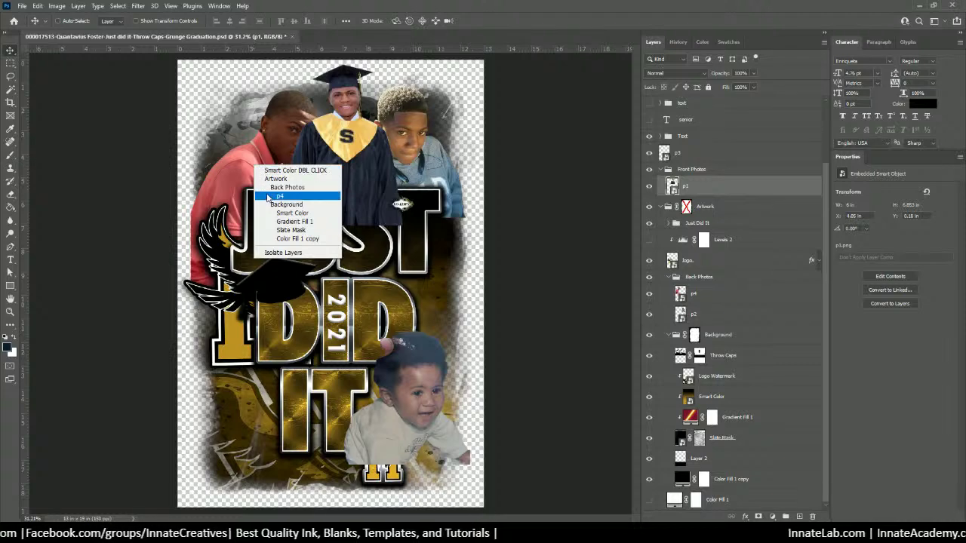
pyautogui.click(275, 192)
pyautogui.moveTo(266, 165); pyautogui.dragTo(262, 365)
pyautogui.moveTo(720, 294); pyautogui.dragTo(696, 181)
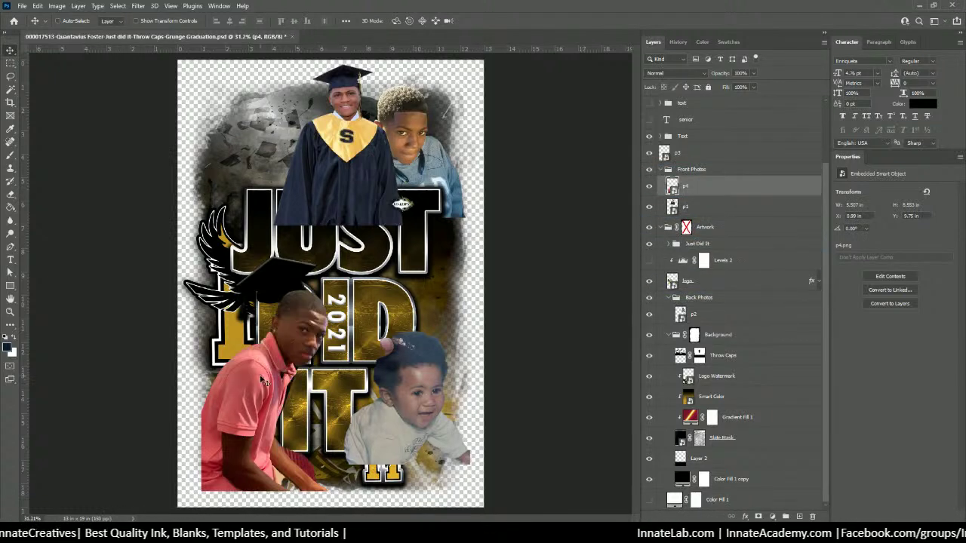
# Step: Scale p4 down to about 3.8 in wide and position it beside the word IT in the lower-left
pyautogui.hotkey('ctrl', 't')
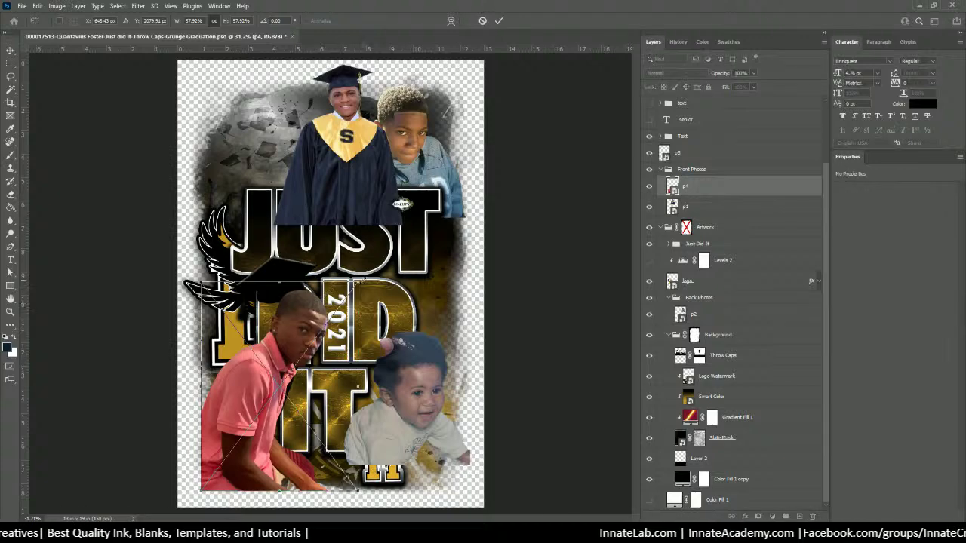
pyautogui.moveTo(356, 278); pyautogui.dragTo(310, 345)
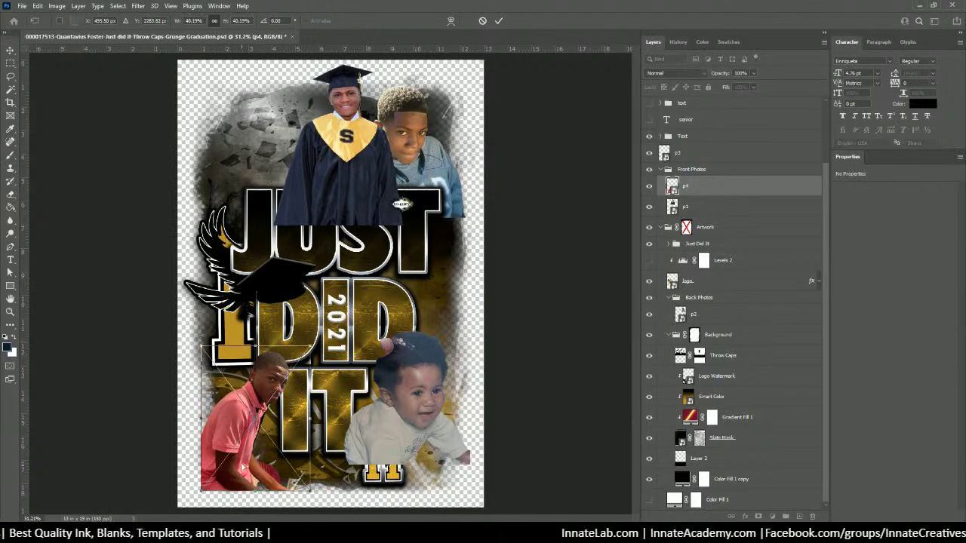
pyautogui.moveTo(243, 468); pyautogui.dragTo(247, 460)
pyautogui.press('Return')
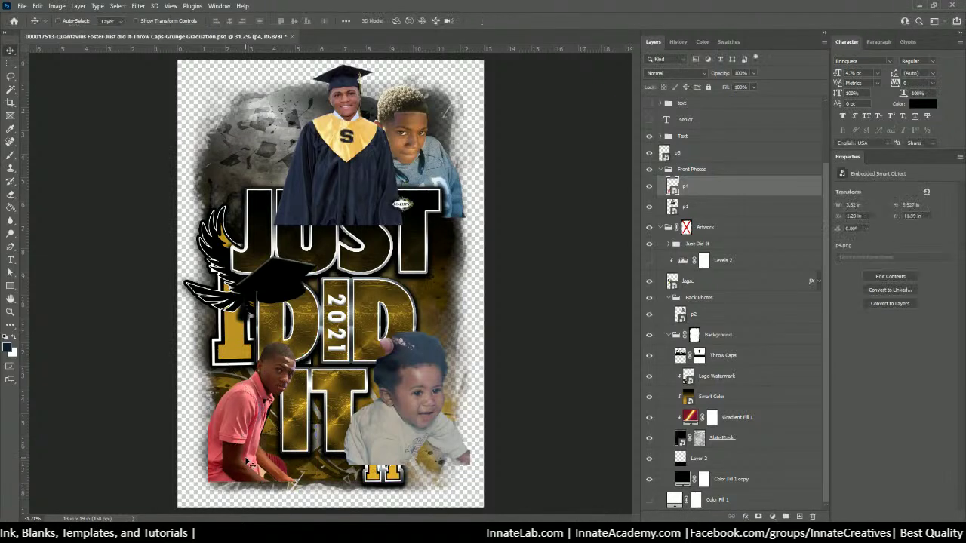
# Step: Move the graduation-gown cutout p1 to the upper-left of the artwork and its layer into Back Photos above p2
pyautogui.rightClick(344, 148)
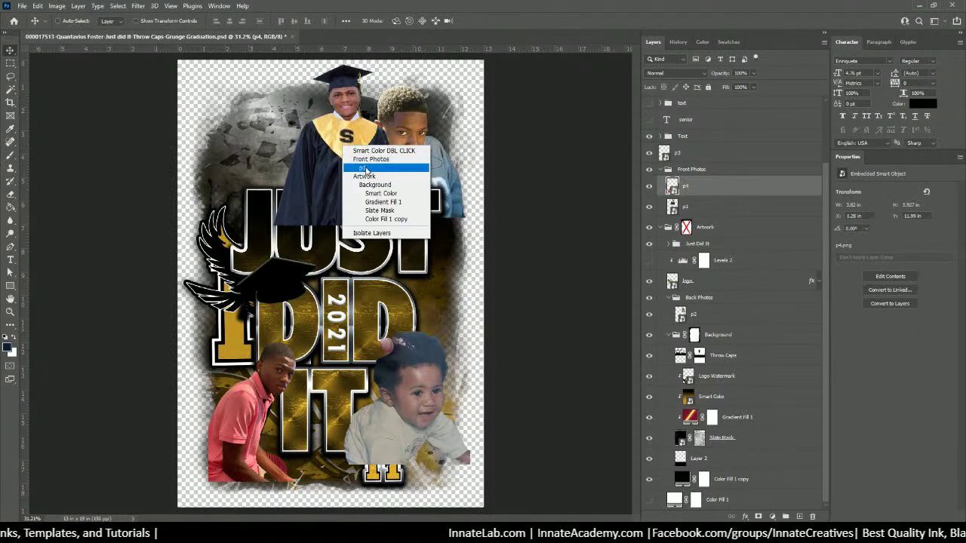
pyautogui.click(366, 168)
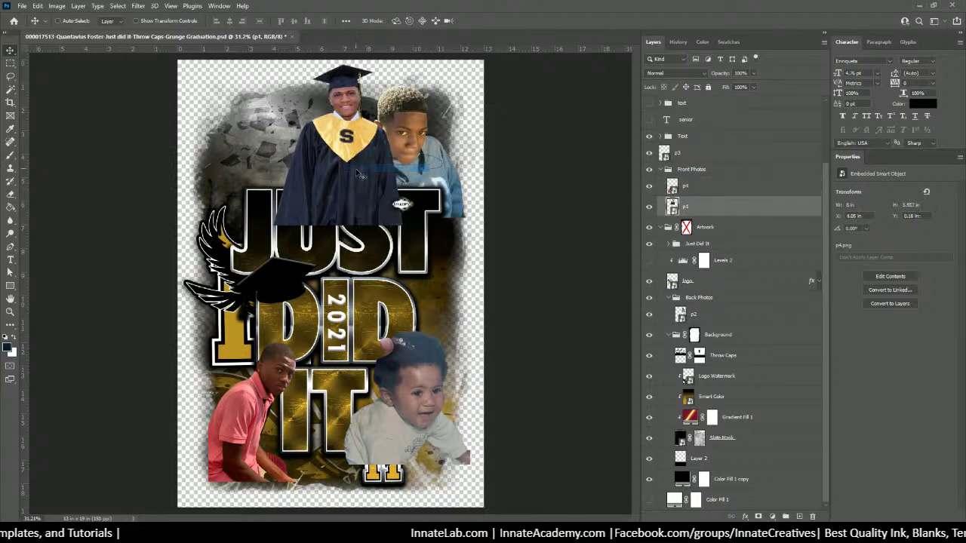
pyautogui.moveTo(353, 171); pyautogui.dragTo(272, 170)
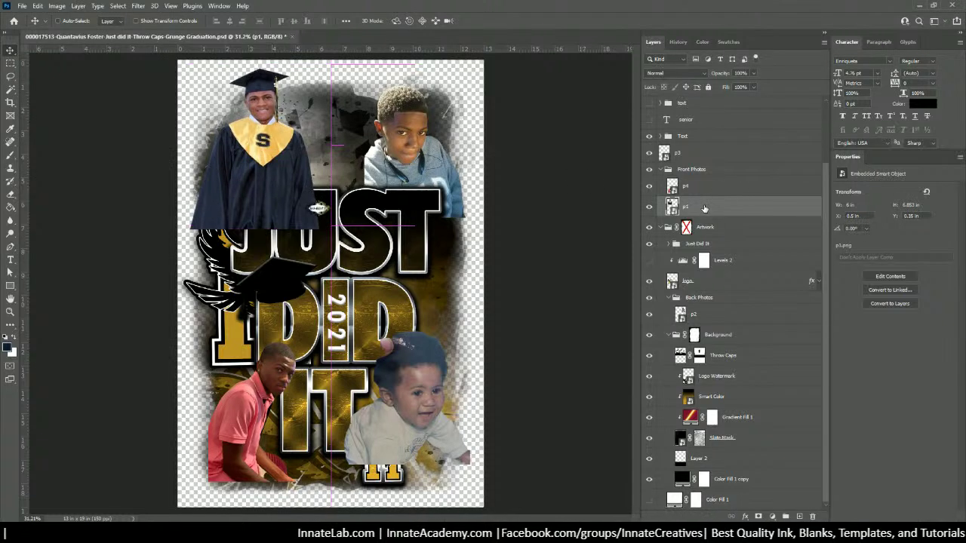
pyautogui.moveTo(705, 208); pyautogui.dragTo(706, 311)
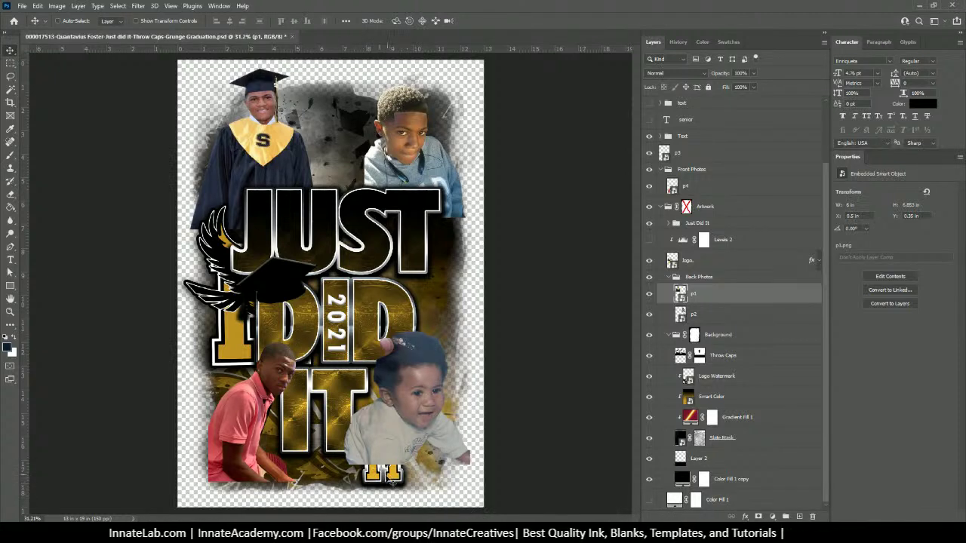
# Step: Move the baby cutout p3's layer into the Back Photos group above p1
pyautogui.rightClick(403, 391)
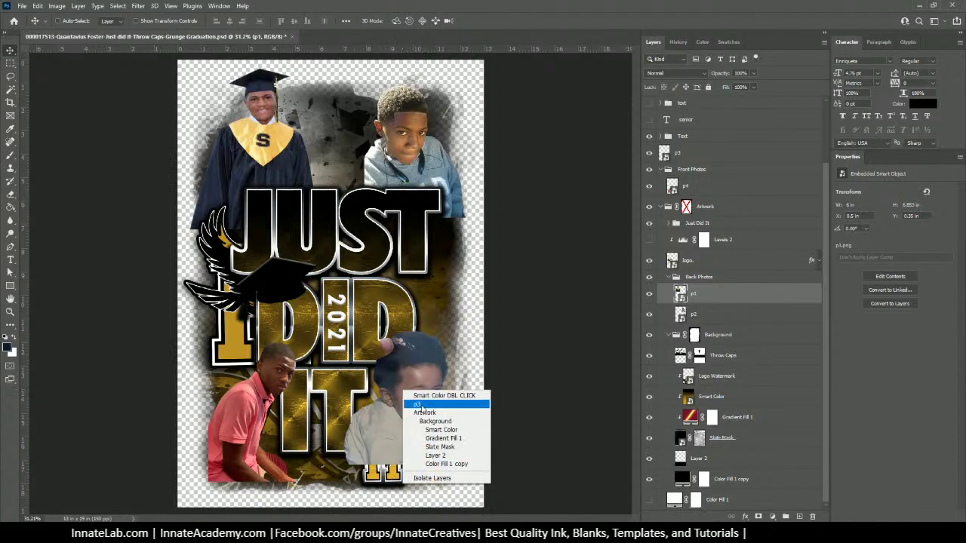
pyautogui.click(417, 405)
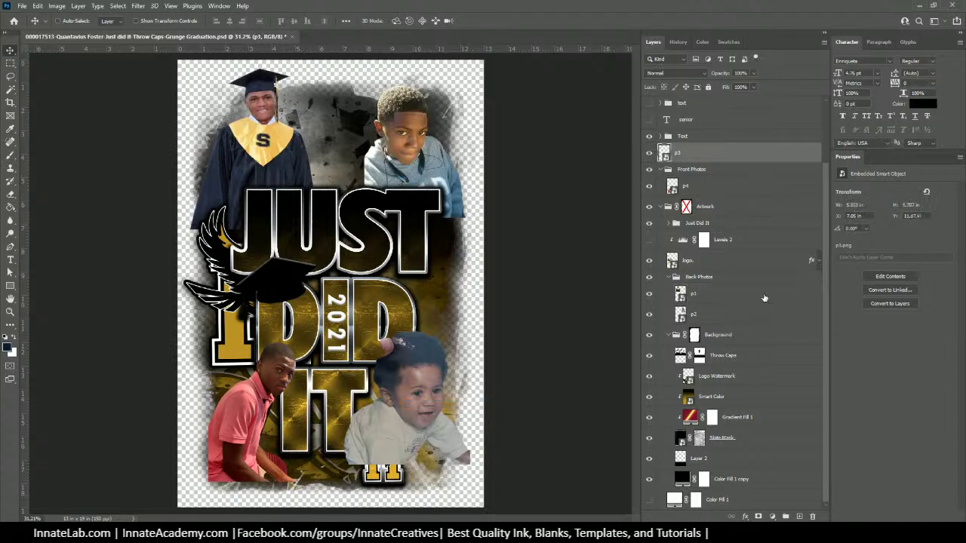
pyautogui.moveTo(729, 160); pyautogui.dragTo(712, 284)
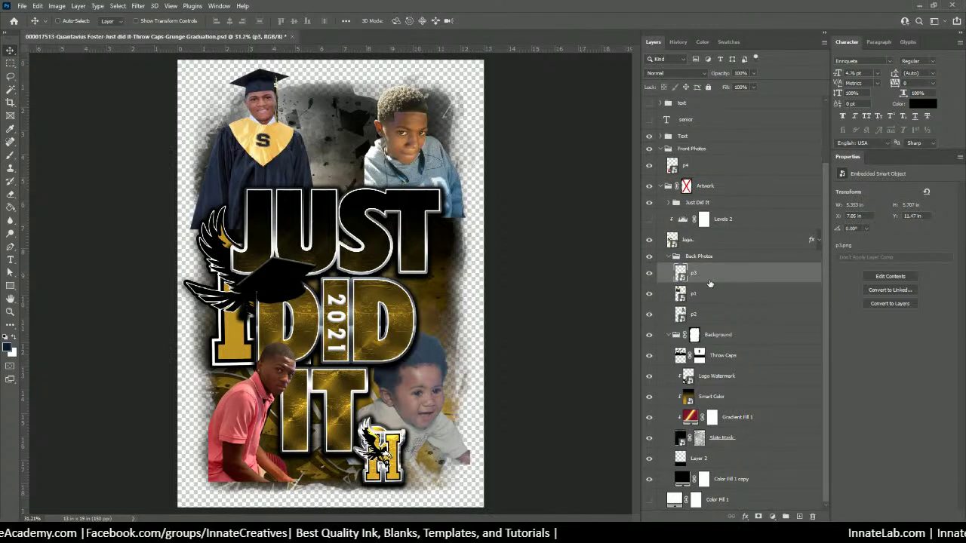
# Step: Open the contents of the logo for Period smart object and check its hobbs_eagles layer by toggling the visibility
pyautogui.rightClick(395, 440)
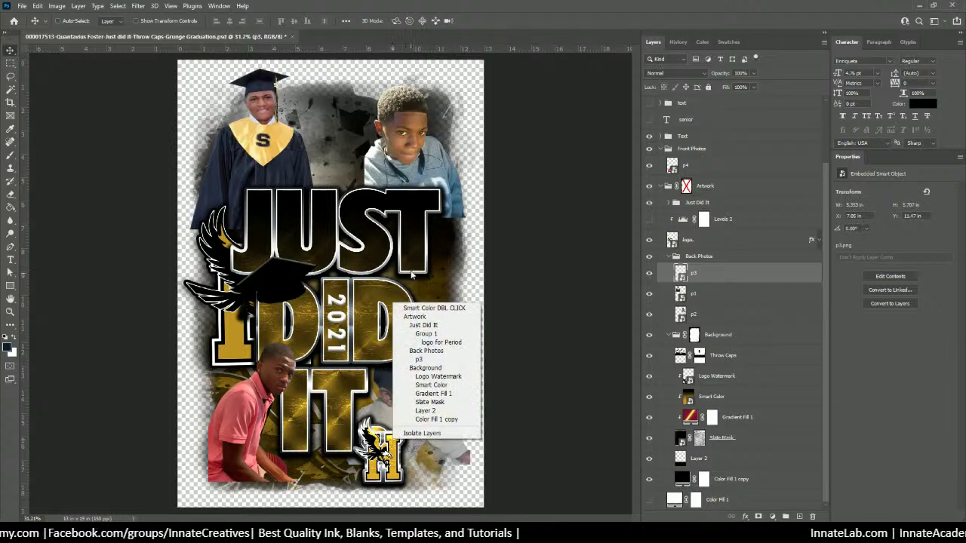
pyautogui.click(441, 341)
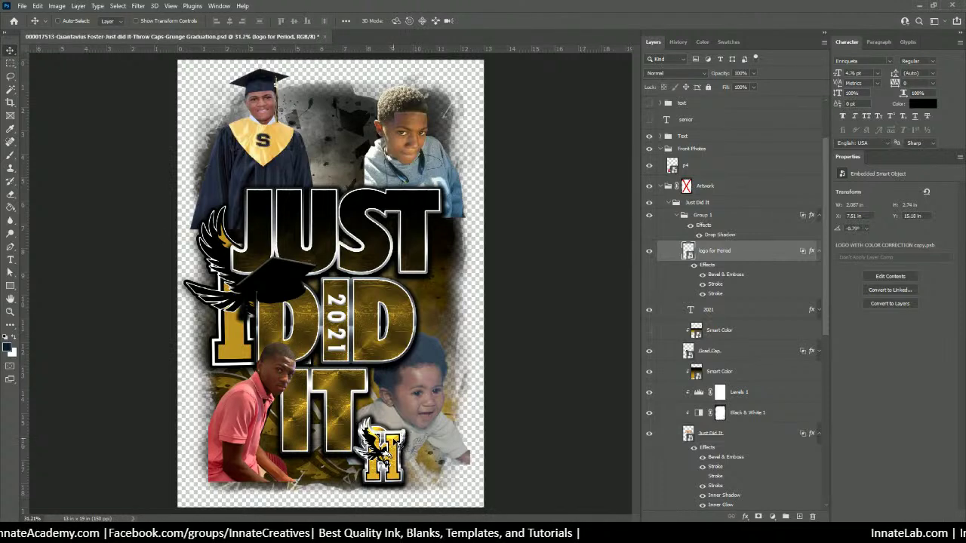
pyautogui.rightClick(399, 452)
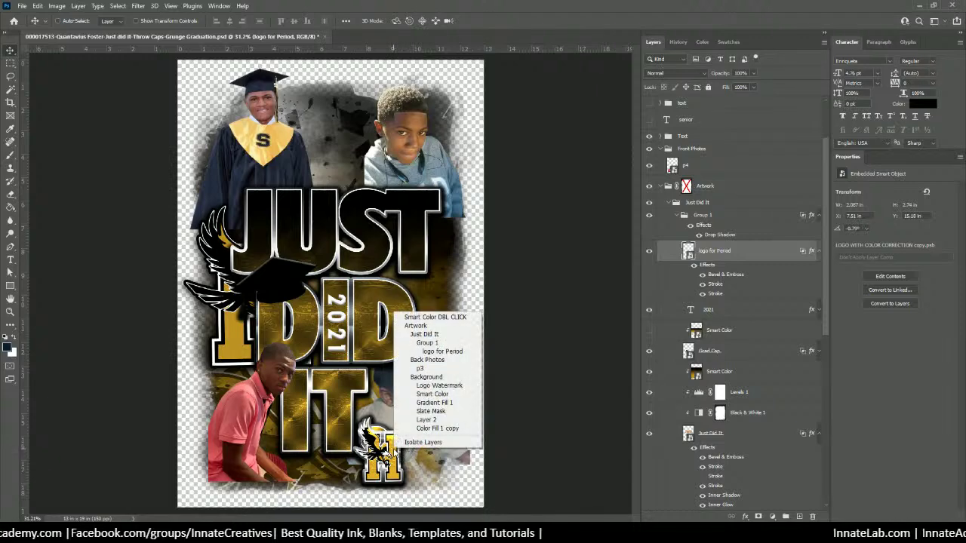
pyautogui.click(422, 352)
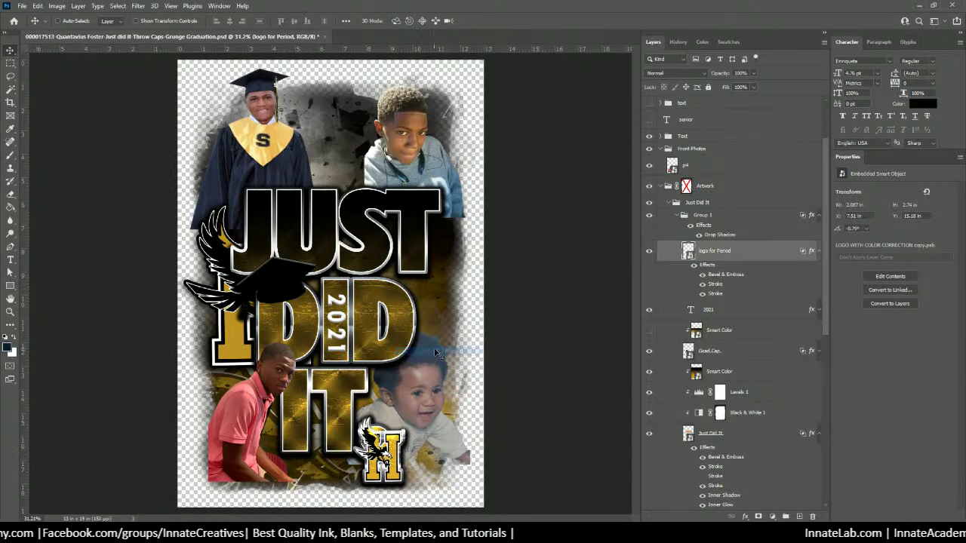
pyautogui.doubleClick(687, 251)
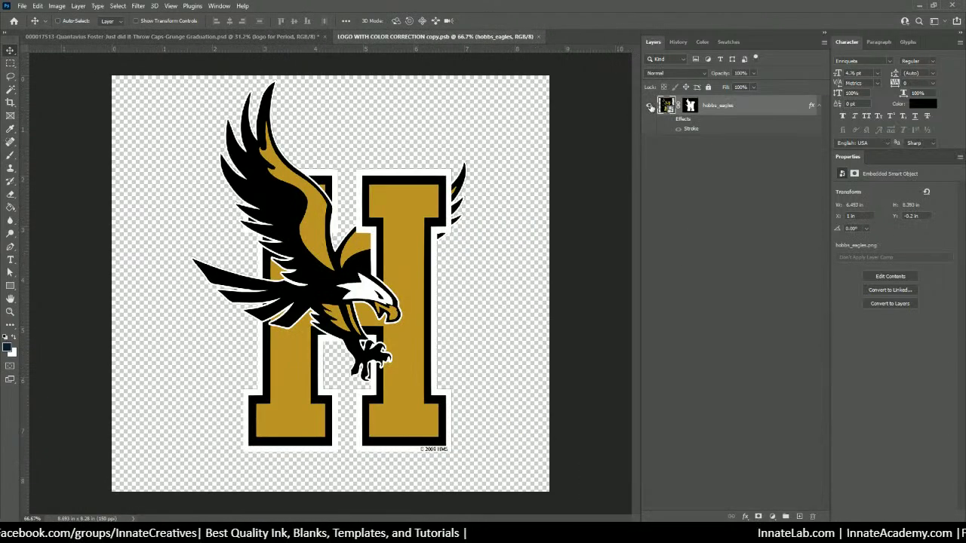
pyautogui.click(649, 105)
pyautogui.click(650, 107)
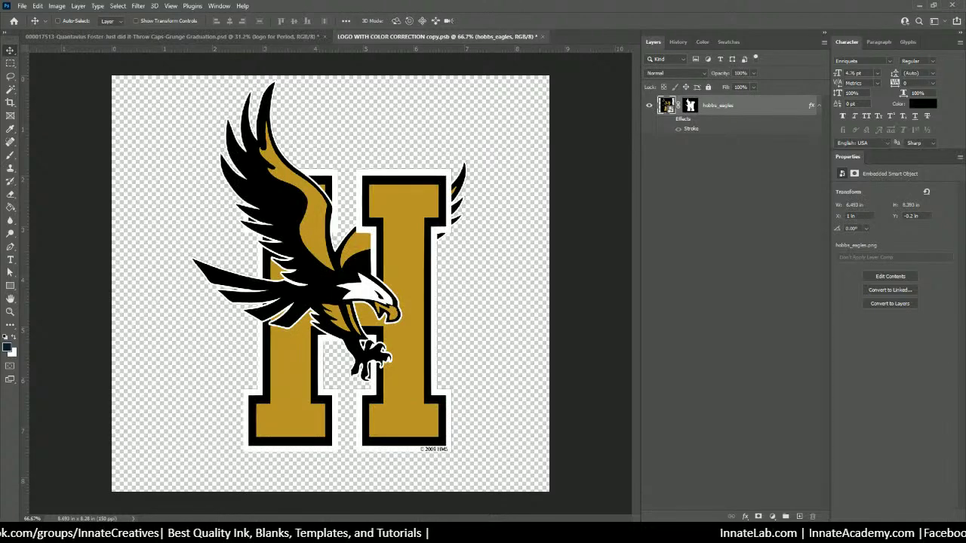
# Step: Place the tiger logo image above hobbs_eagles, scaled to about 7.4 in wide and roughly centered on the canvas
pyautogui.moveTo(19, 236); pyautogui.dragTo(329, 273)
pyautogui.moveTo(430, 282); pyautogui.dragTo(391, 232)
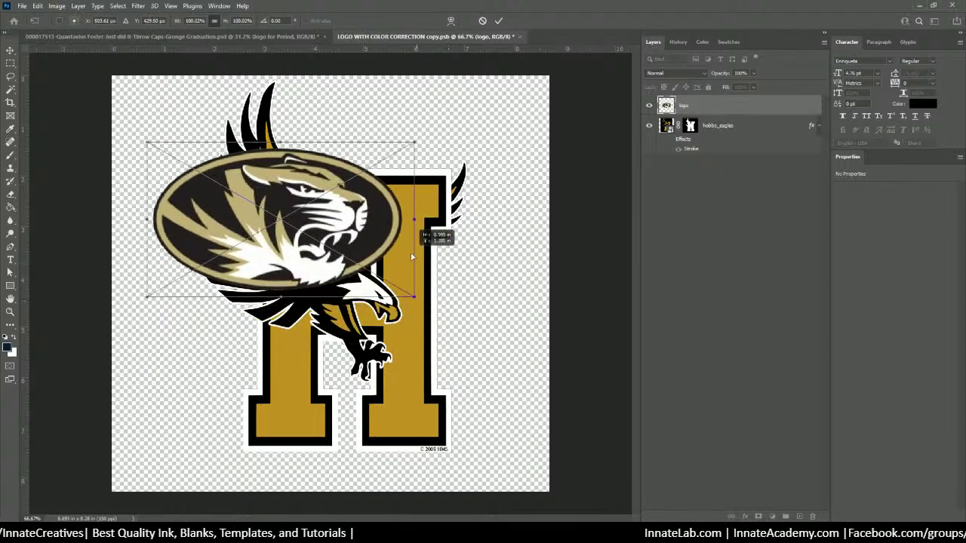
pyautogui.moveTo(431, 276); pyautogui.dragTo(537, 398)
pyautogui.moveTo(392, 237); pyautogui.dragTo(395, 281)
pyautogui.press('Return')
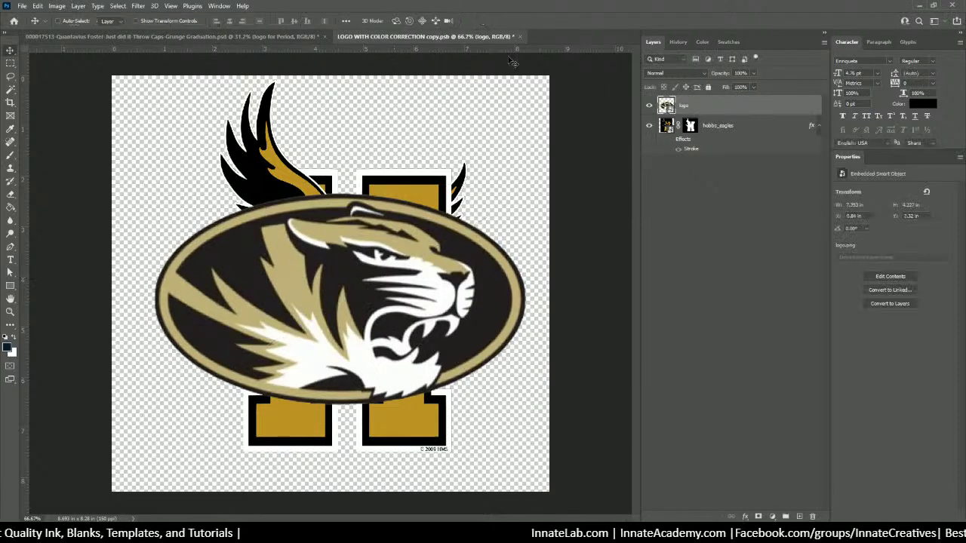
# Step: Hide the hobbs_eagles layer, then save and close the logo smart object
pyautogui.click(649, 125)
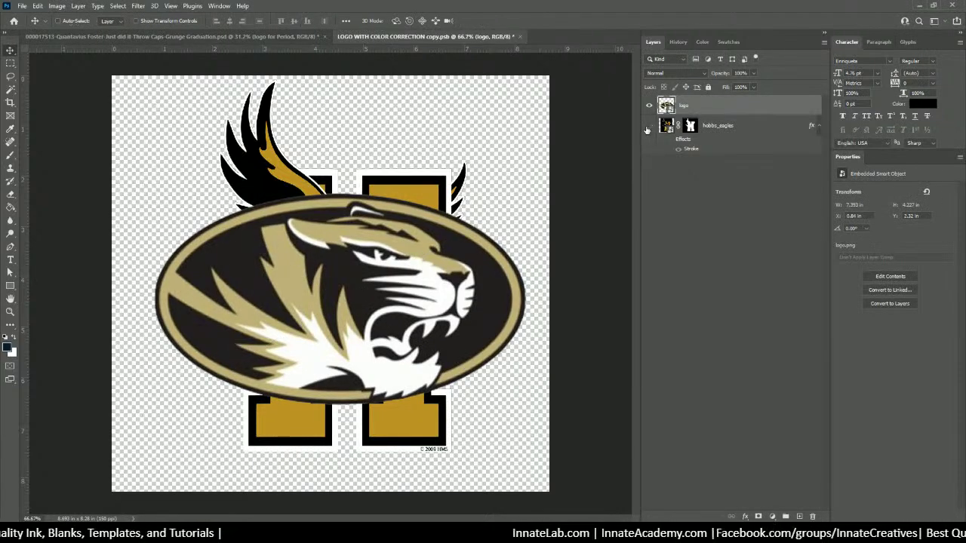
pyautogui.click(519, 37)
pyautogui.click(436, 206)
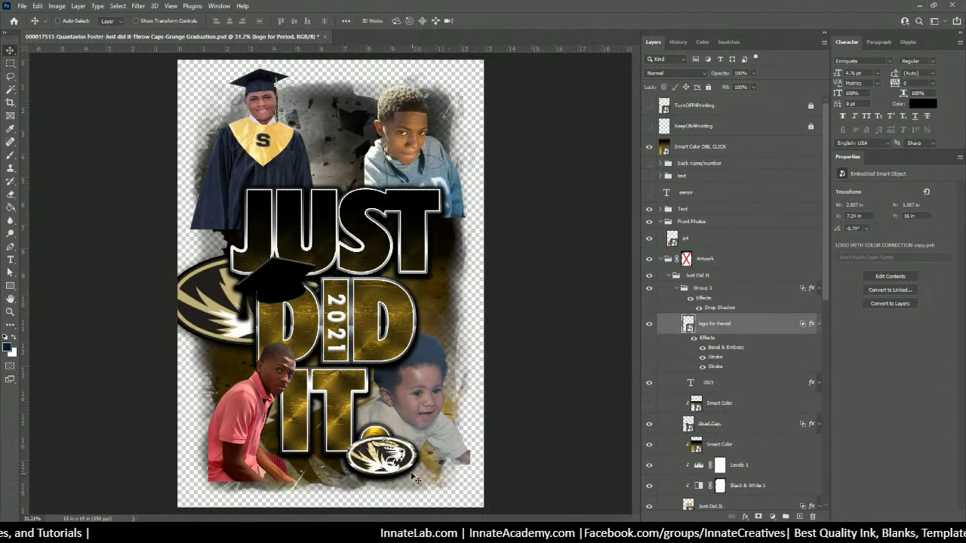
# Step: Move the logo for Period layer up to sit at the baseline beside the word IT, at about Y 15.24 in
pyautogui.rightClick(388, 466)
pyautogui.click(412, 360)
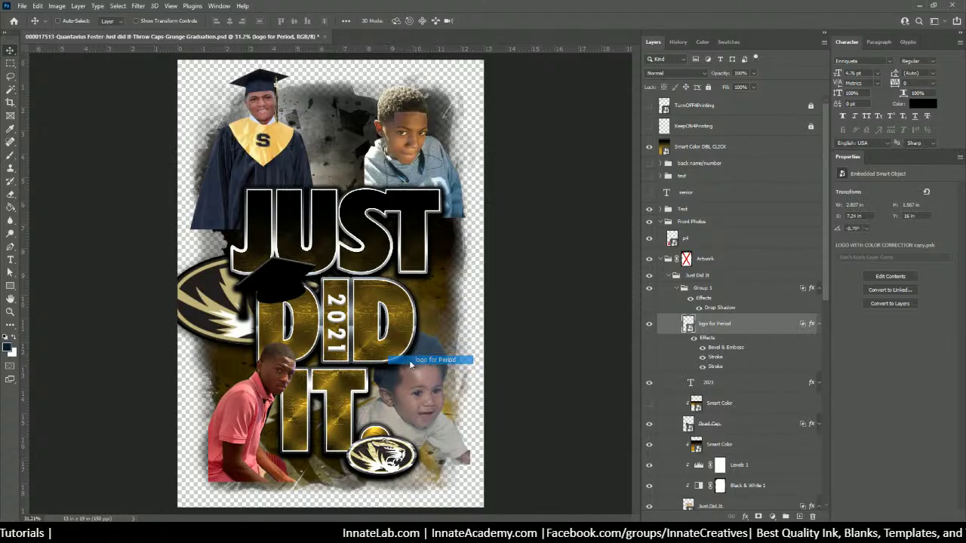
pyautogui.moveTo(394, 458); pyautogui.dragTo(386, 440)
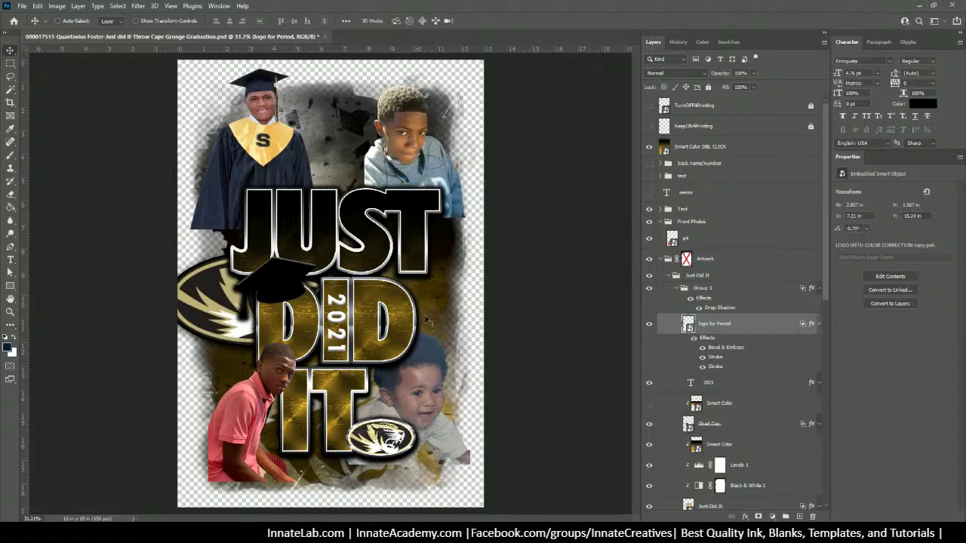
# Step: Hide the large tiger logo layer behind the word DID
pyautogui.rightClick(216, 301)
pyautogui.click(237, 320)
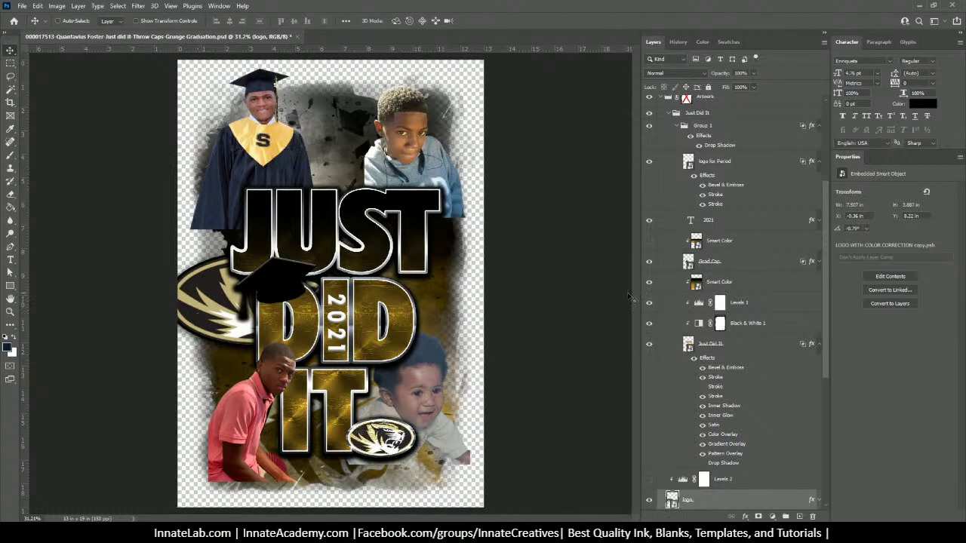
pyautogui.click(648, 503)
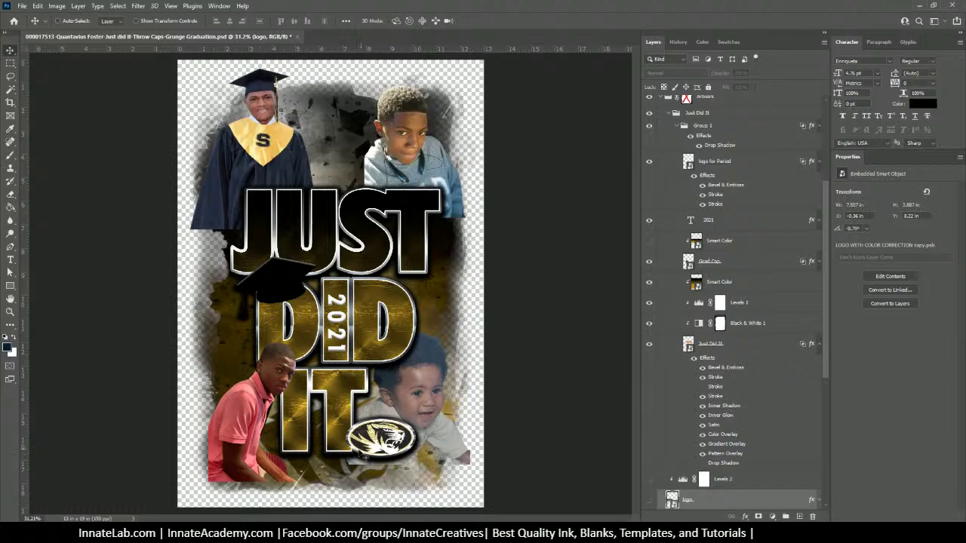
# Step: Move the Logo Watermark in the background up behind the lettering, to about X 0.99 in and Y 6.06 in
pyautogui.rightClick(349, 477)
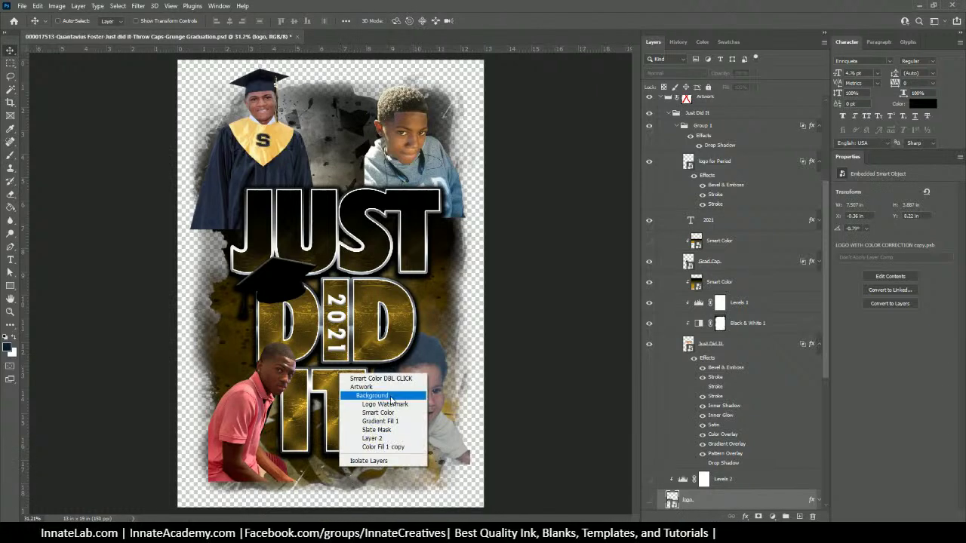
pyautogui.click(389, 405)
pyautogui.moveTo(332, 445); pyautogui.dragTo(370, 323)
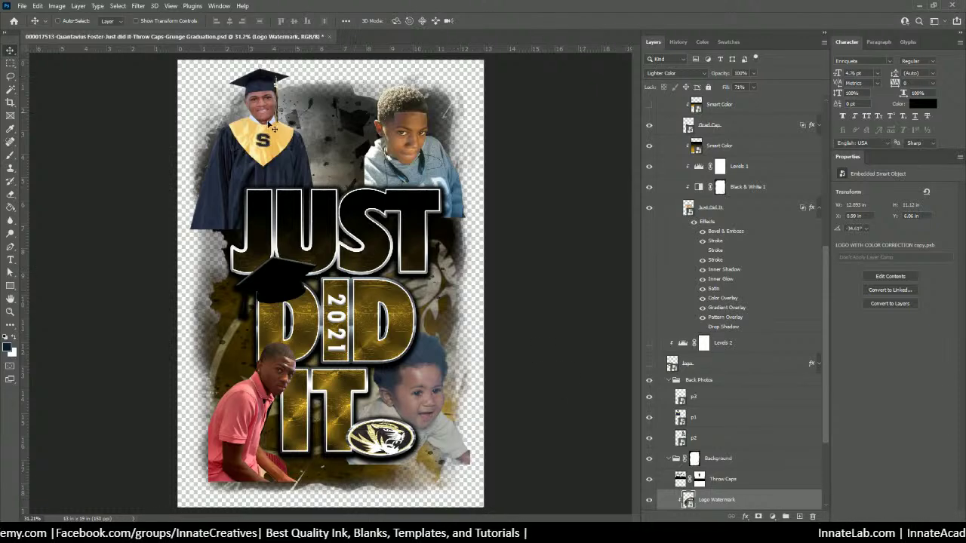
# Step: Open the contents of the lettering's Smart Color layer and place the tiger logo there, enlarged to about 34.7 in wide
pyautogui.rightClick(374, 294)
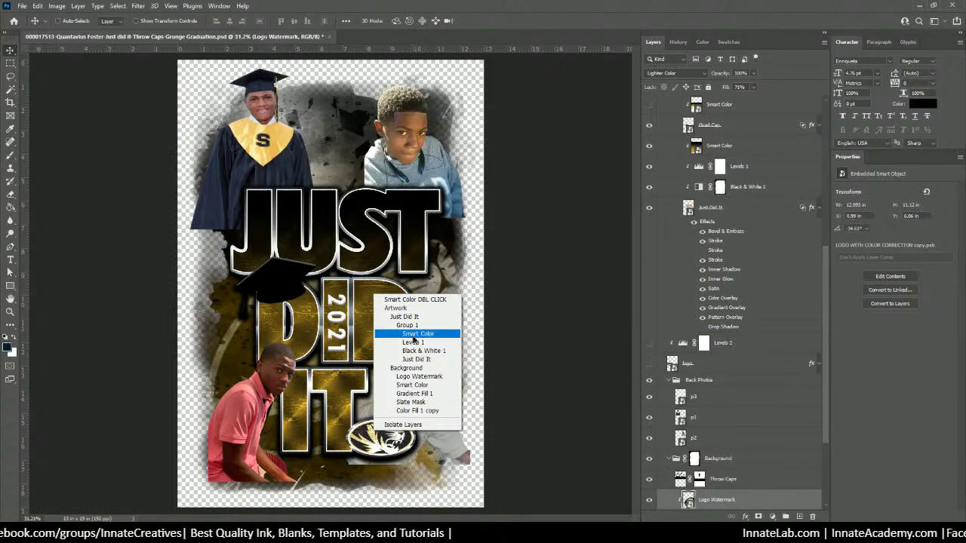
pyautogui.click(417, 334)
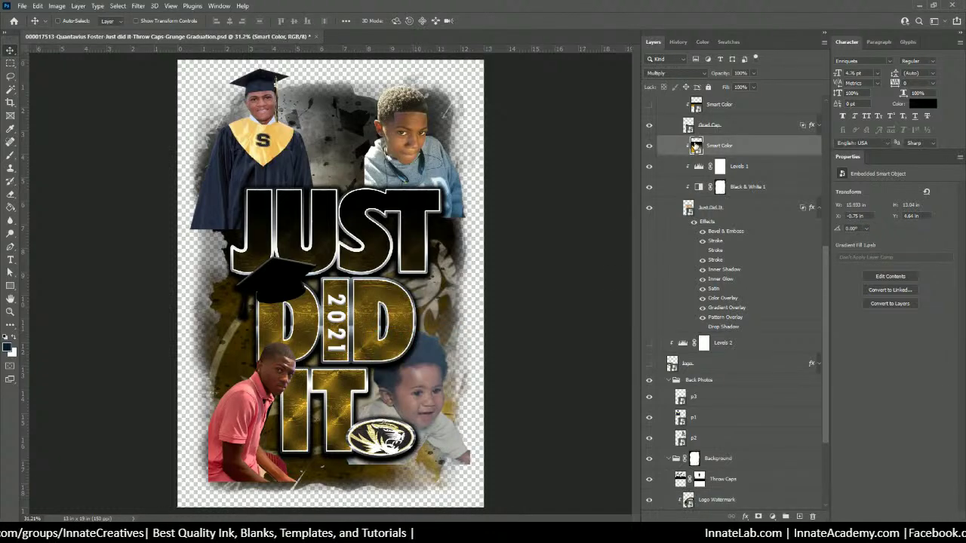
pyautogui.doubleClick(695, 147)
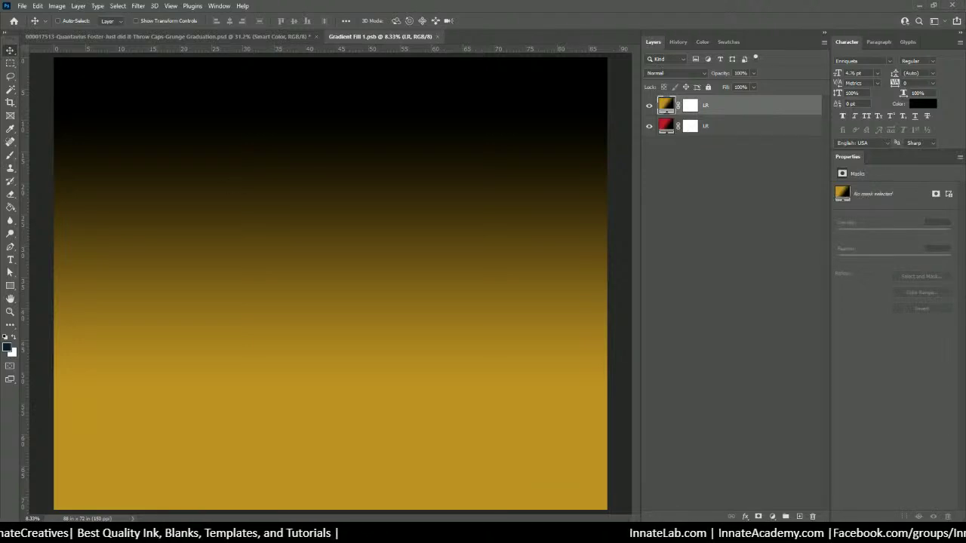
pyautogui.moveTo(219, 249); pyautogui.dragTo(216, 250)
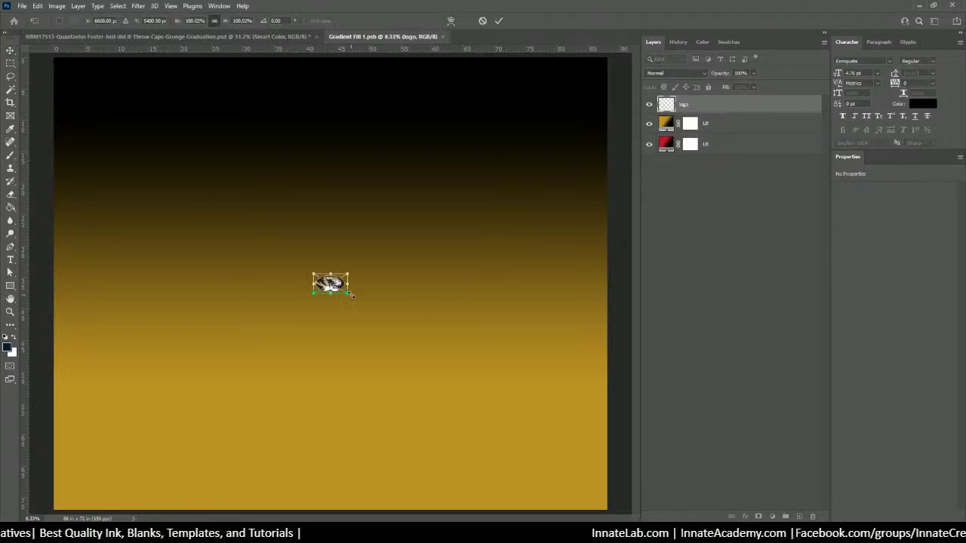
pyautogui.moveTo(351, 295); pyautogui.dragTo(548, 409)
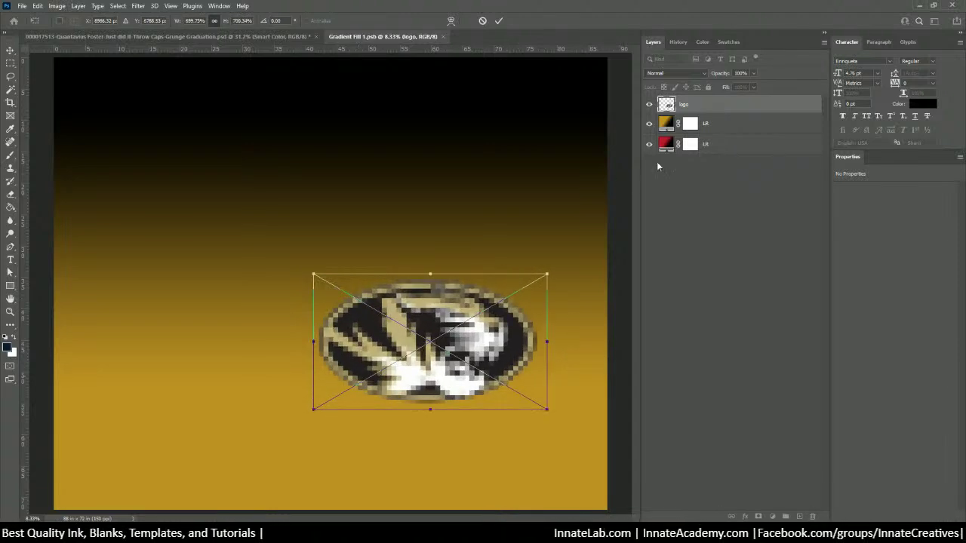
pyautogui.press('Return')
pyautogui.doubleClick(665, 122)
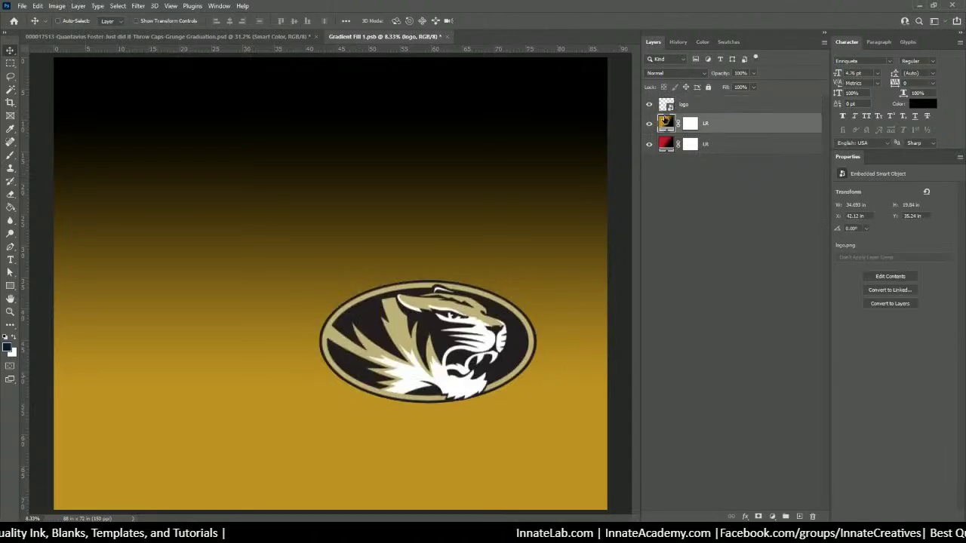
pyautogui.click(463, 140)
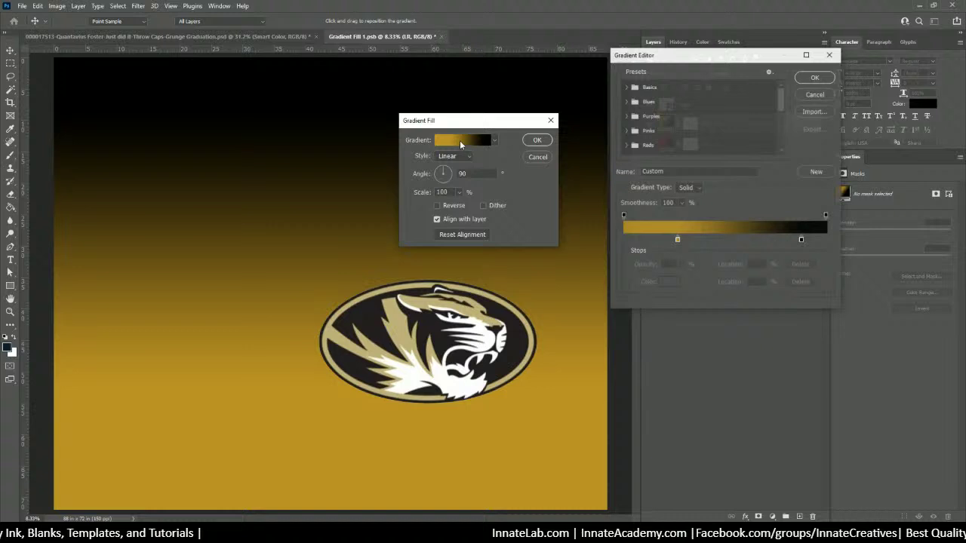
pyautogui.click(677, 240)
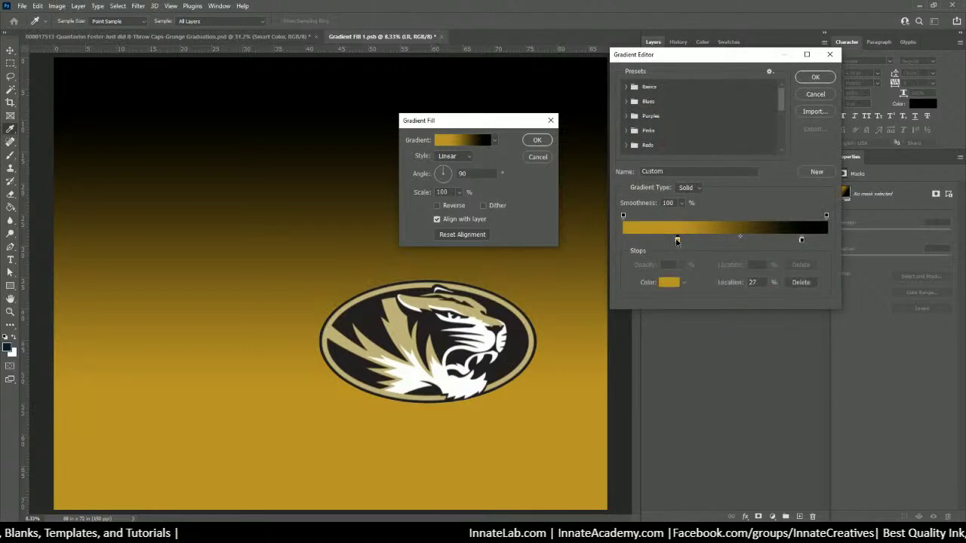
pyautogui.click(399, 324)
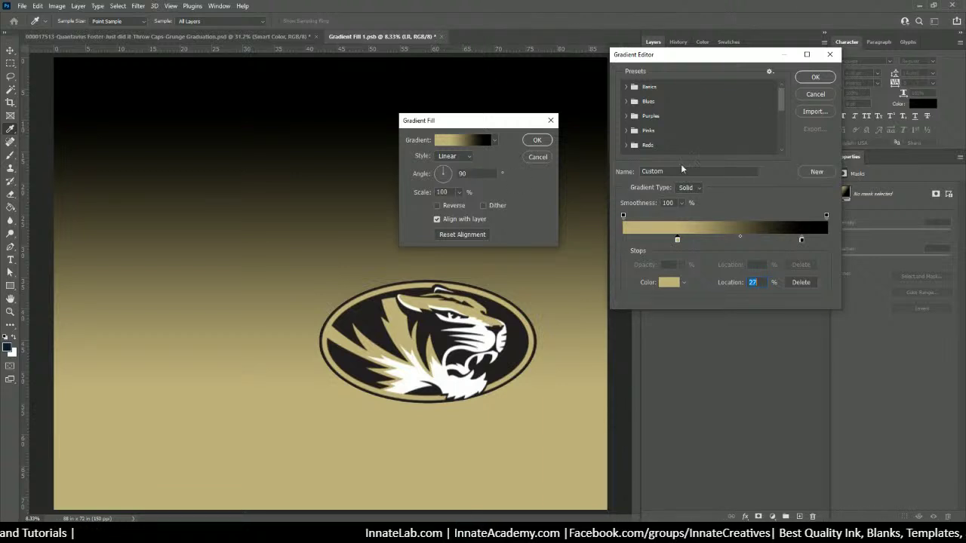
pyautogui.click(806, 93)
pyautogui.click(550, 120)
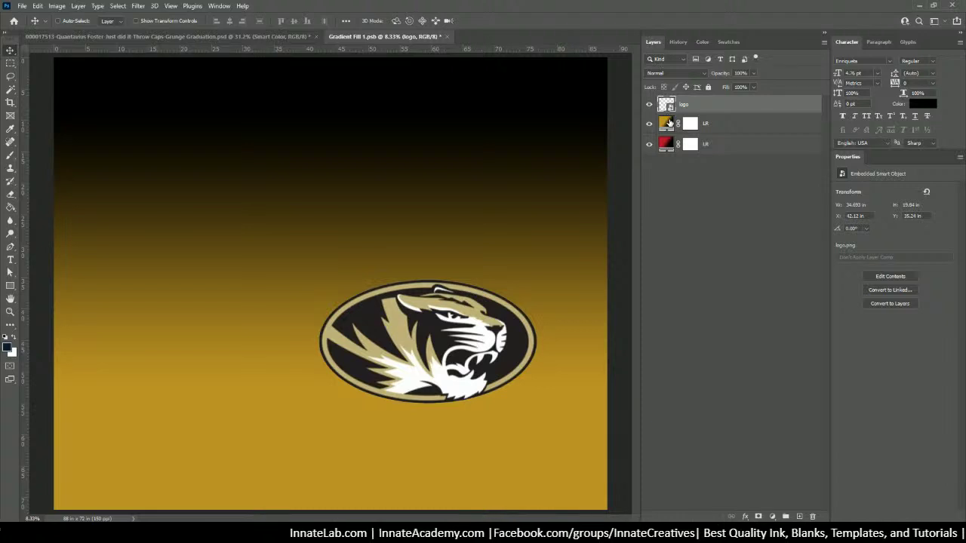
# Step: Set the gold stop of the upper LR gradient fill to the tiger logo's tan, hex c0af7b, and select the logo layer
pyautogui.doubleClick(668, 123)
pyautogui.click(462, 141)
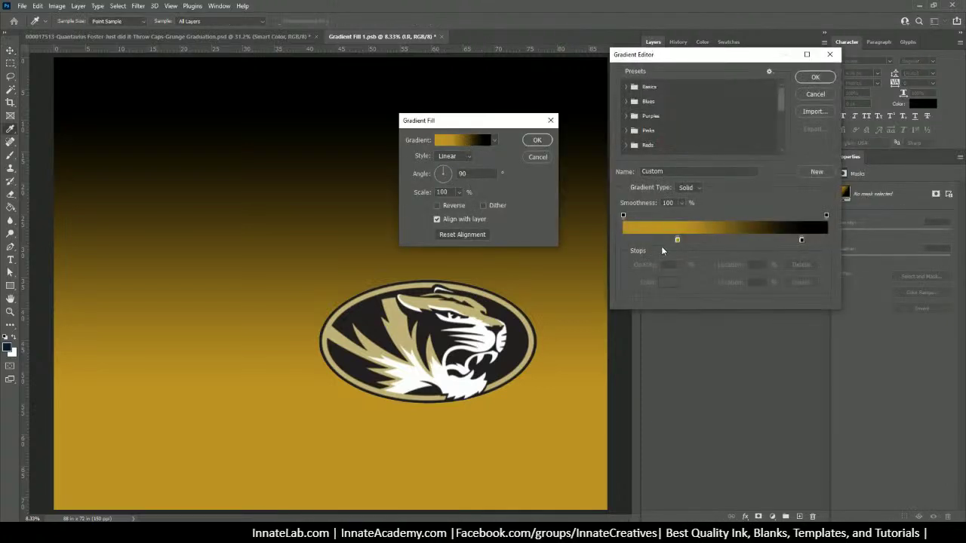
pyautogui.doubleClick(677, 240)
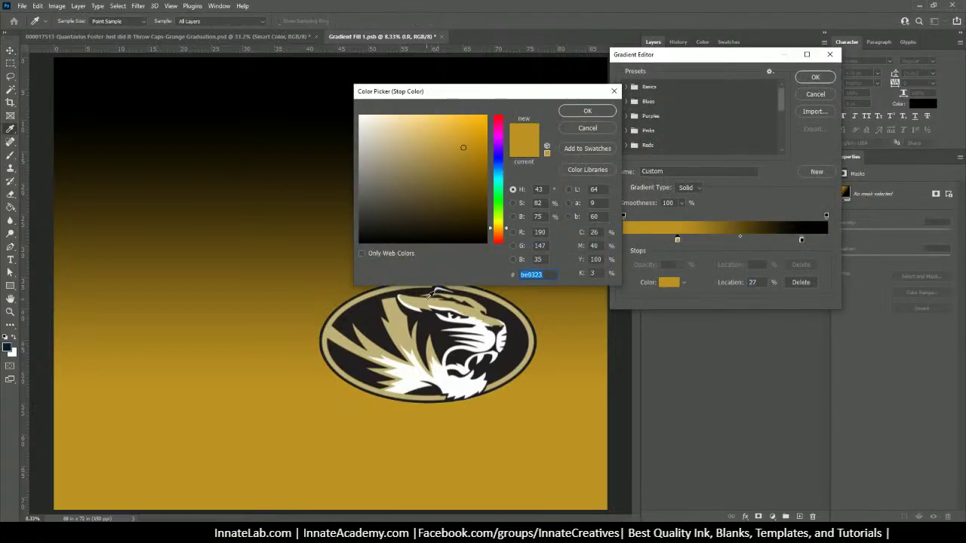
pyautogui.write('c0af7b')
pyautogui.click(588, 111)
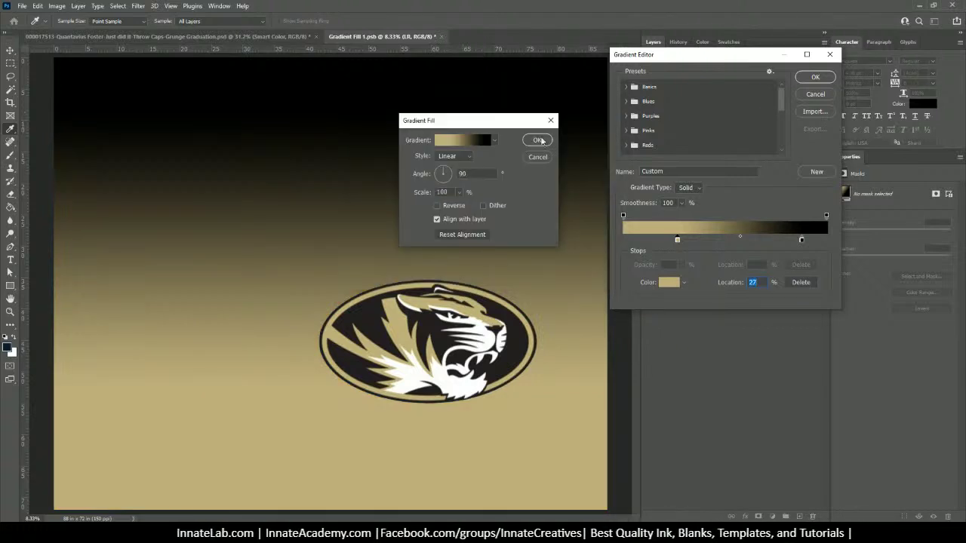
pyautogui.click(815, 77)
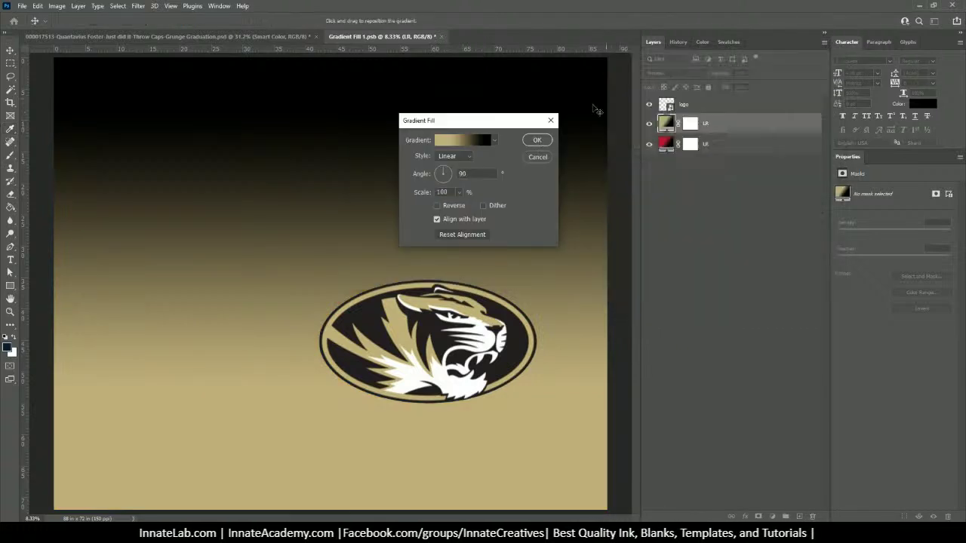
pyautogui.click(537, 141)
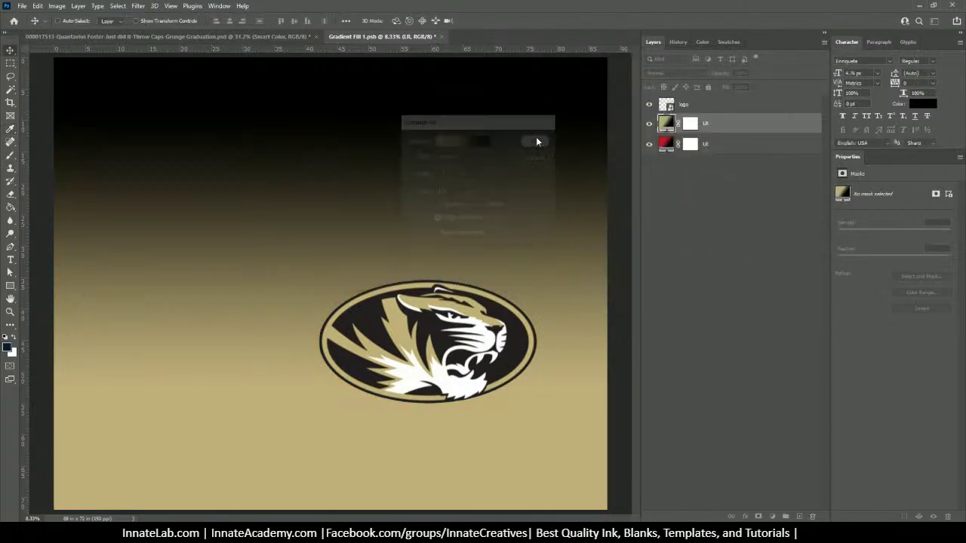
pyautogui.click(706, 108)
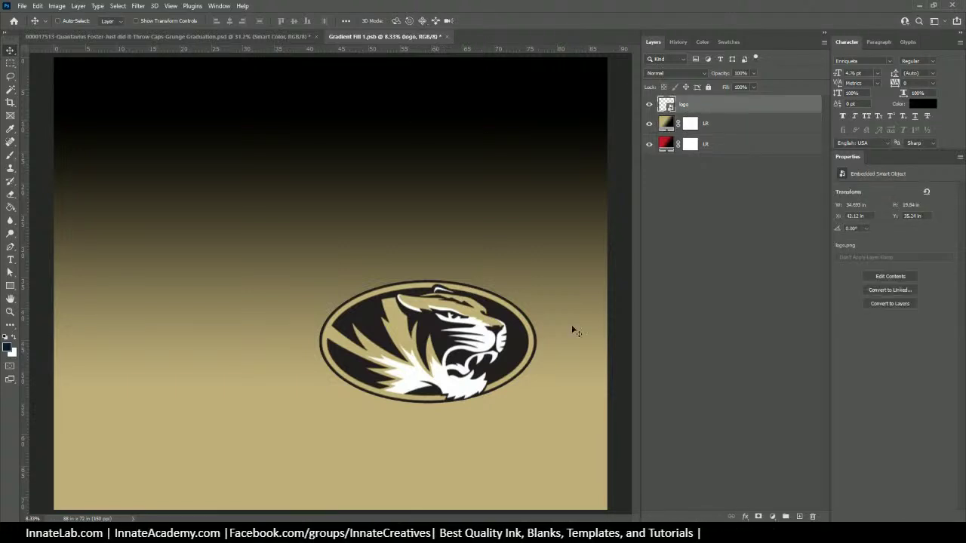
# Step: Delete the tiger logo layer from the Gradient Fill 1 document and close the document, saving its changes
pyautogui.click(812, 517)
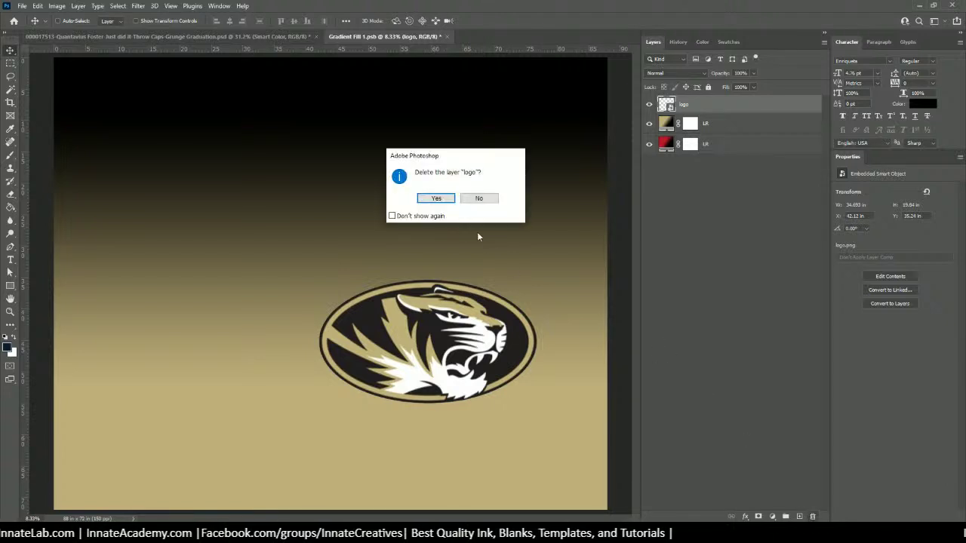
pyautogui.click(438, 199)
pyautogui.click(440, 38)
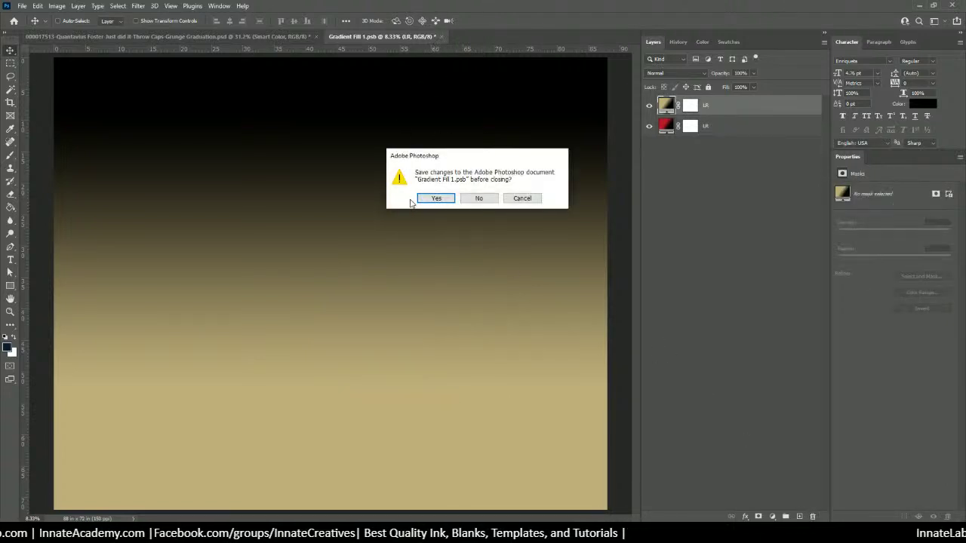
pyautogui.click(436, 198)
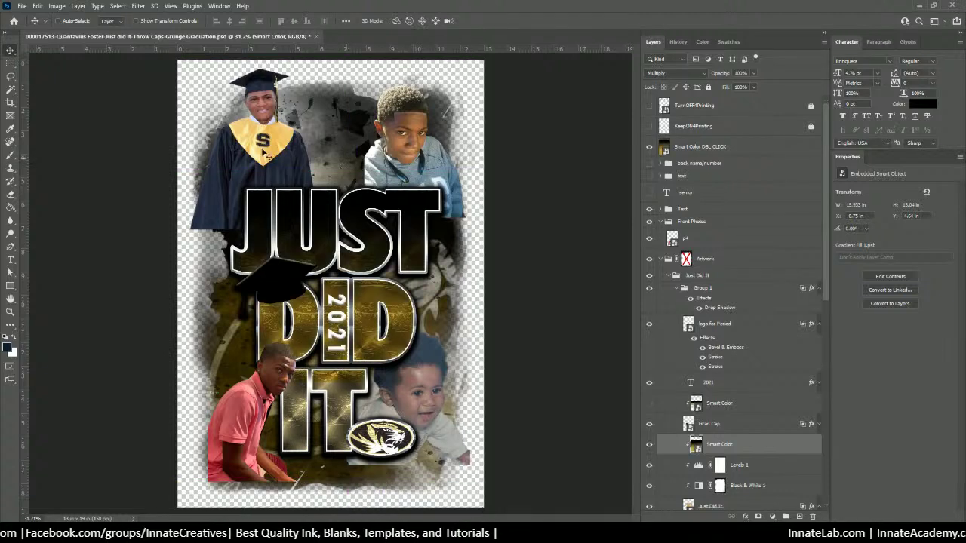
# Step: Open the contents of the Smart Color DBL CLICK layer and place the cap-and-gown cutout p1 there as a color reference
pyautogui.press('z')
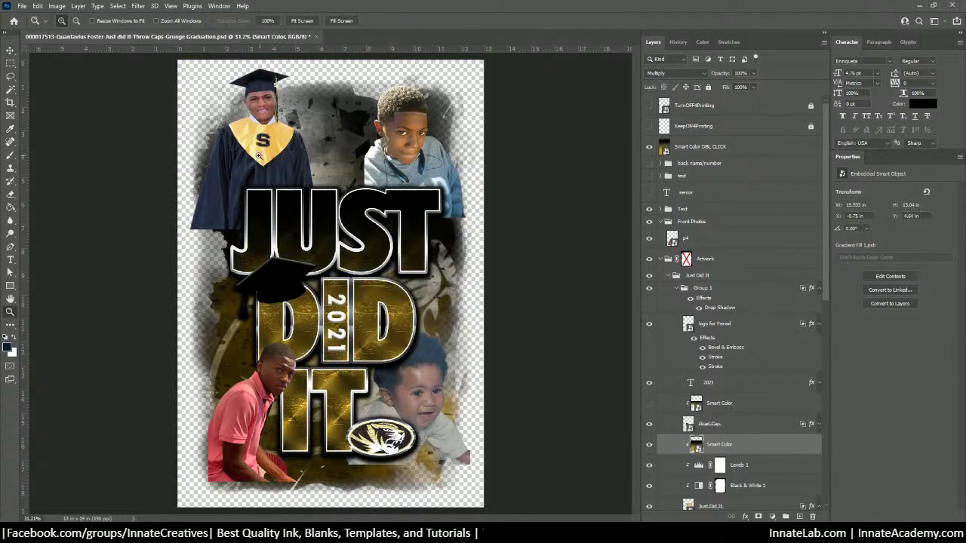
pyautogui.doubleClick(664, 147)
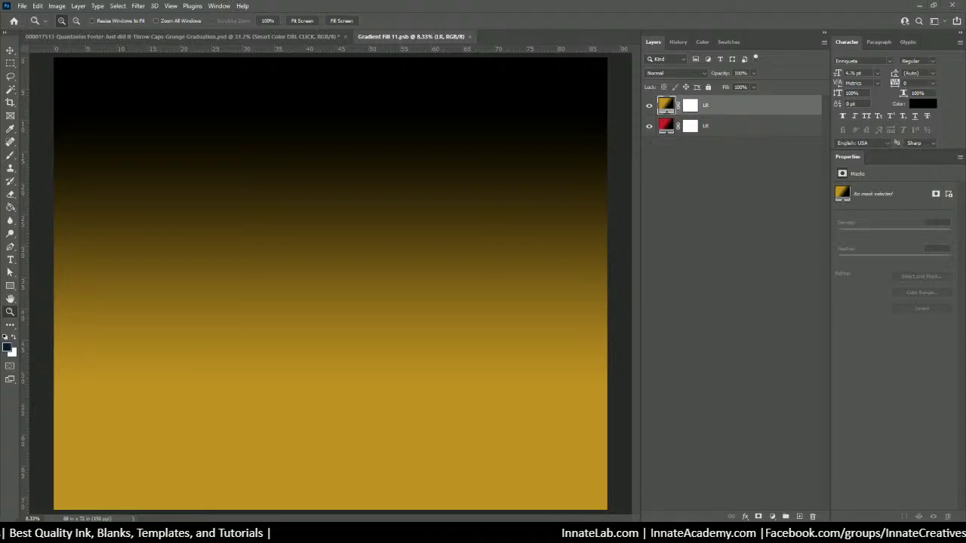
pyautogui.hotkey('alt', 'Tab')
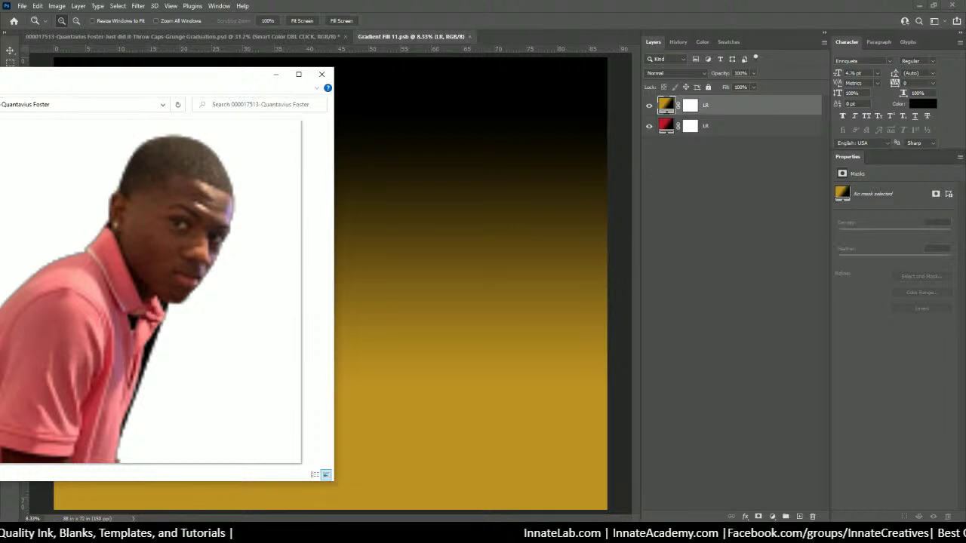
pyautogui.moveTo(0, 219); pyautogui.dragTo(403, 222)
pyautogui.moveTo(373, 254); pyautogui.dragTo(578, 90)
# Step: Set the gold stop of the upper LR gradient fill to a brighter version of the stole's gold, hex fcc141
pyautogui.click(675, 130)
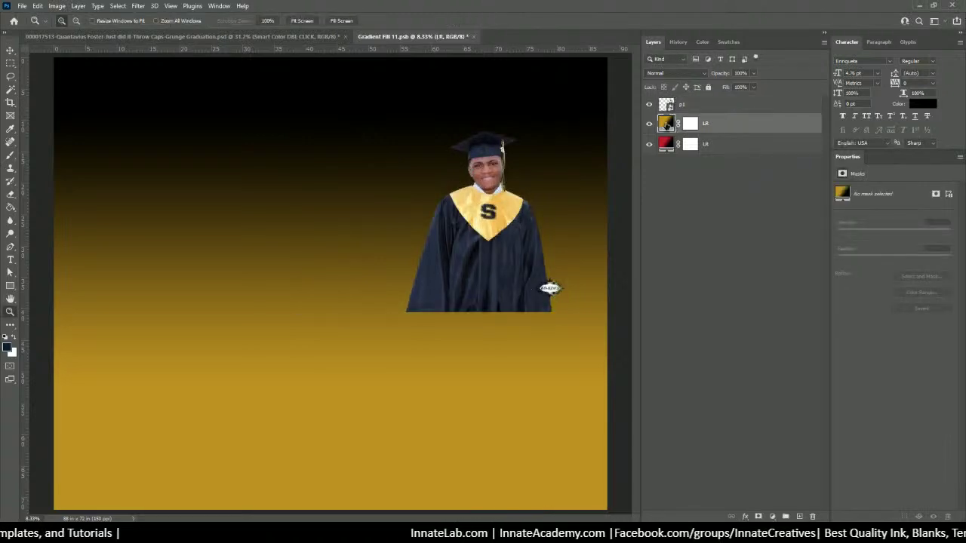
pyautogui.doubleClick(668, 125)
pyautogui.moveTo(453, 113); pyautogui.dragTo(584, 113)
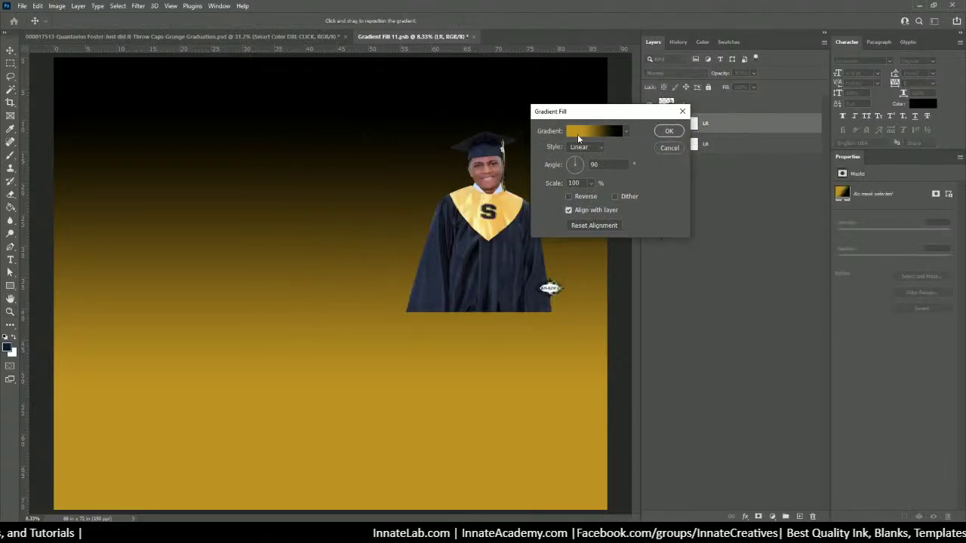
pyautogui.click(579, 132)
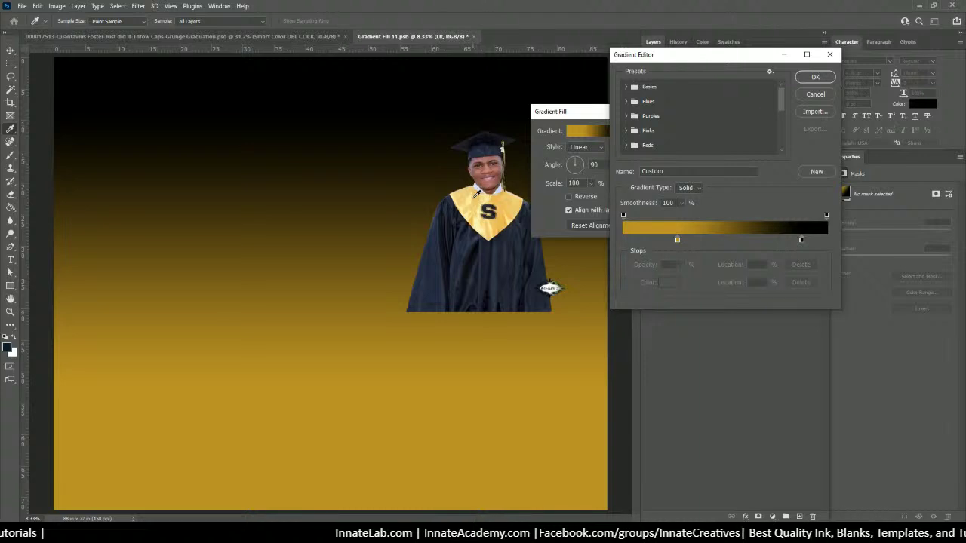
pyautogui.doubleClick(678, 240)
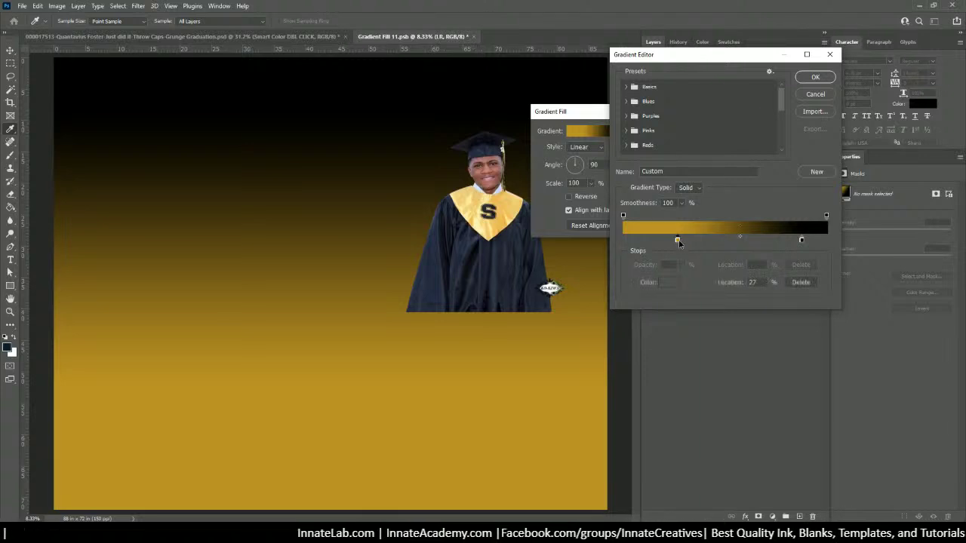
pyautogui.moveTo(457, 97); pyautogui.dragTo(612, 79)
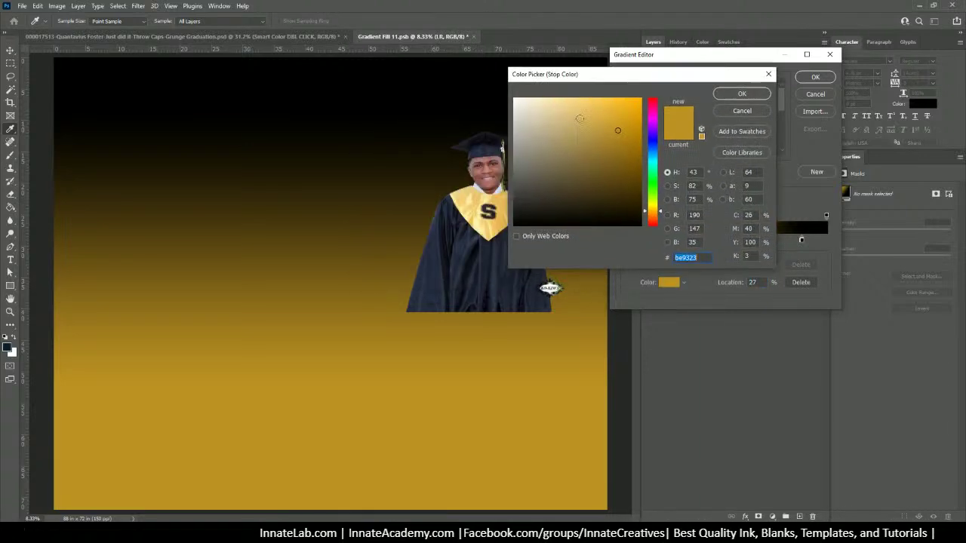
pyautogui.click(480, 197)
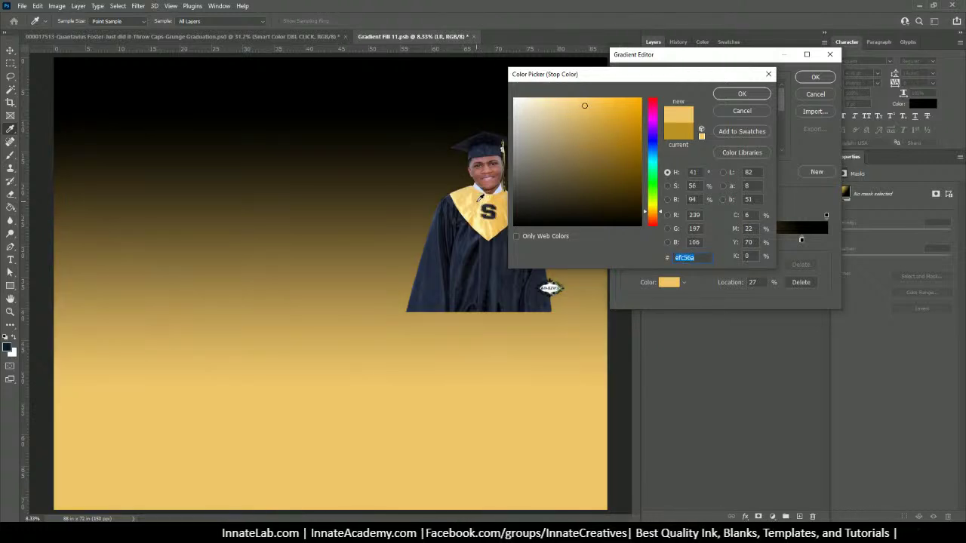
pyautogui.moveTo(587, 107); pyautogui.dragTo(608, 100)
pyautogui.click(740, 95)
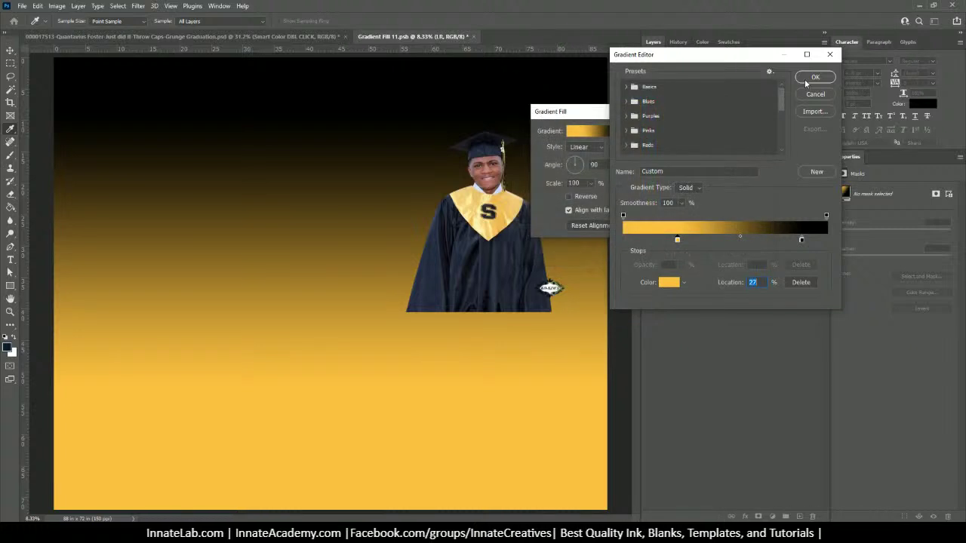
pyautogui.click(804, 78)
pyautogui.click(667, 132)
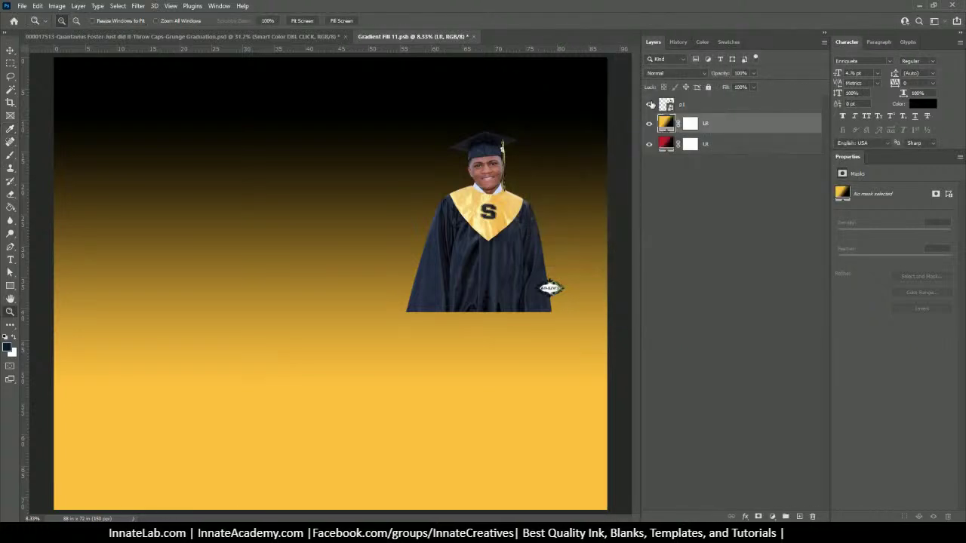
# Step: Delete the p1 cutout layer from the gradient document and close the document, saving its changes
pyautogui.click(716, 104)
pyautogui.press('Delete')
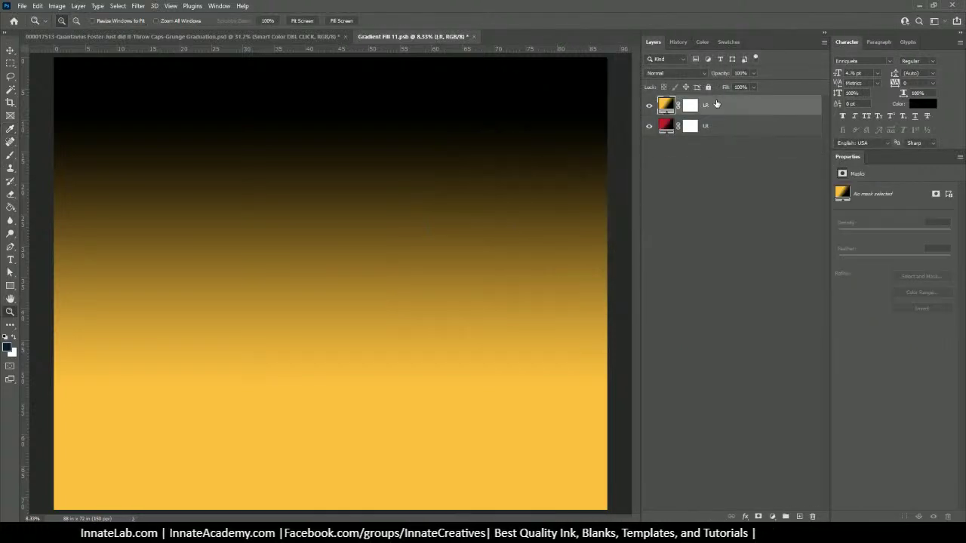
pyautogui.click(474, 37)
pyautogui.press('Return')
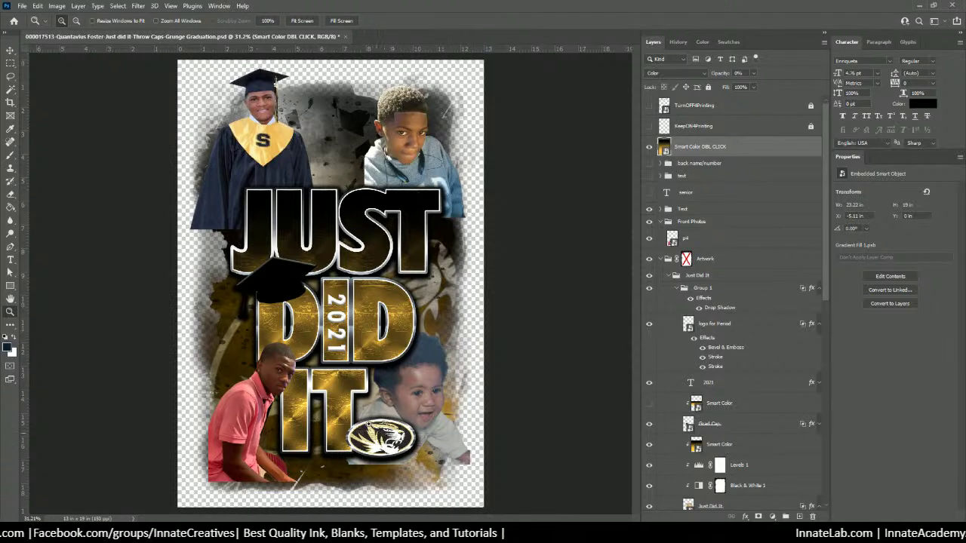
# Step: Select the logo for Period layer through the small tiger logo beside IT and open its smart object contents
pyautogui.click(10, 50)
pyautogui.rightClick(374, 442)
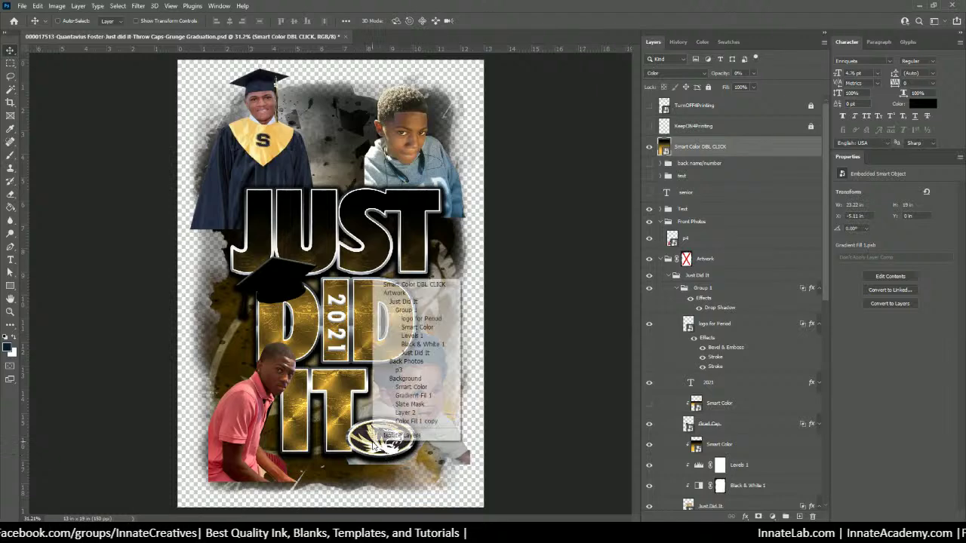
pyautogui.click(420, 318)
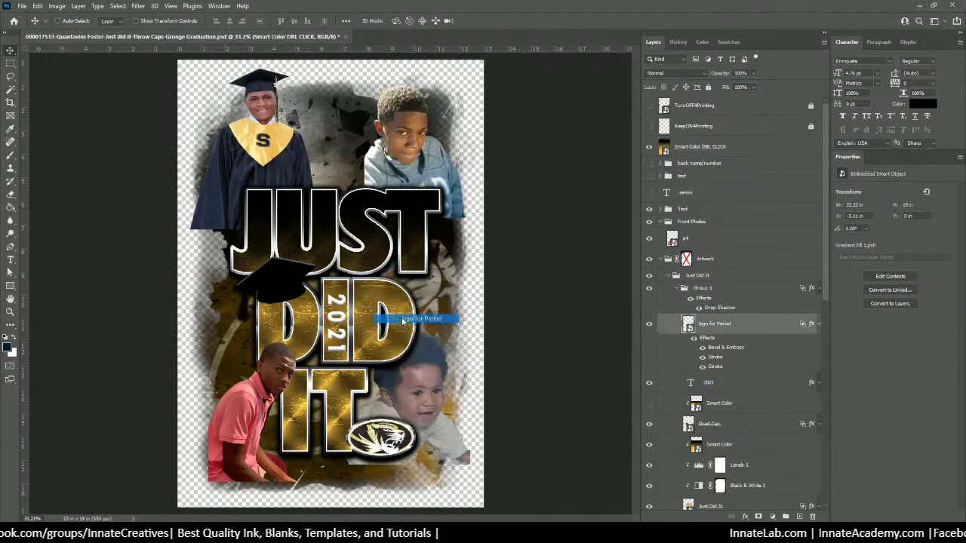
pyautogui.doubleClick(686, 325)
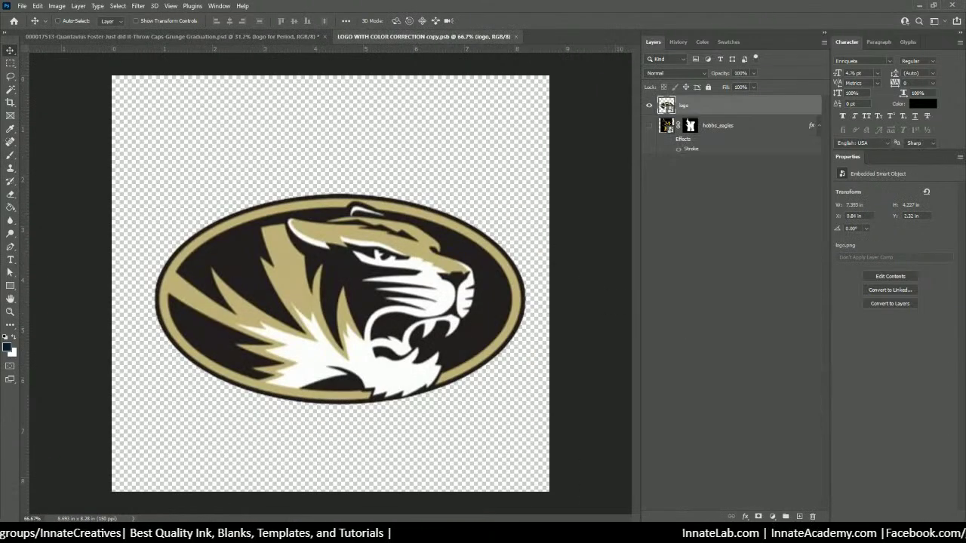
# Step: Select all tan areas of the tiger logo with the non-contiguous Magic Wand and add an empty layer above the logo
pyautogui.click(11, 88)
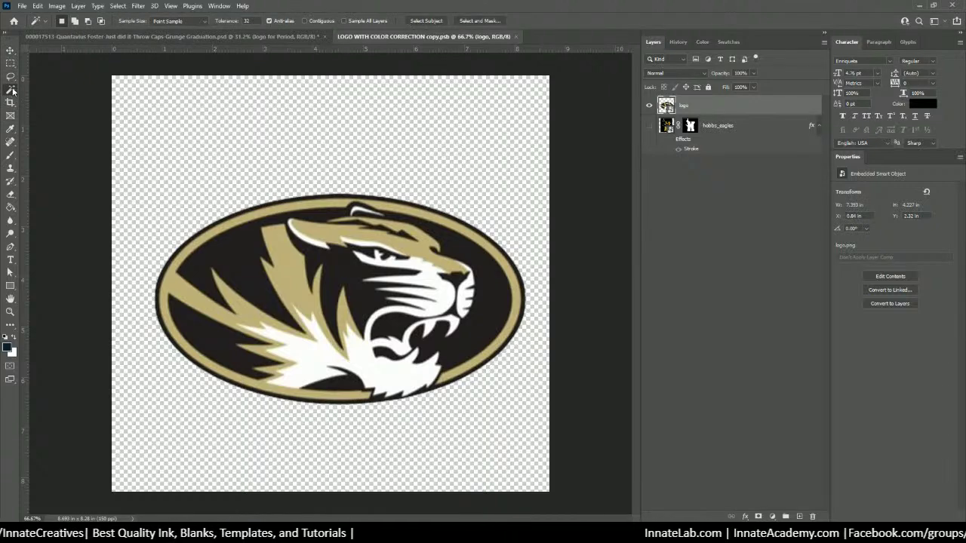
pyautogui.click(320, 22)
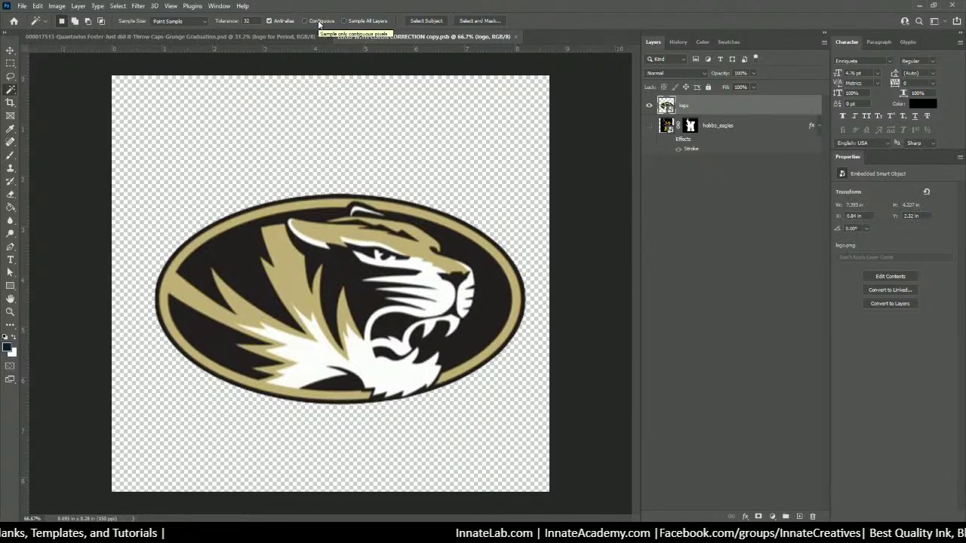
pyautogui.click(340, 217)
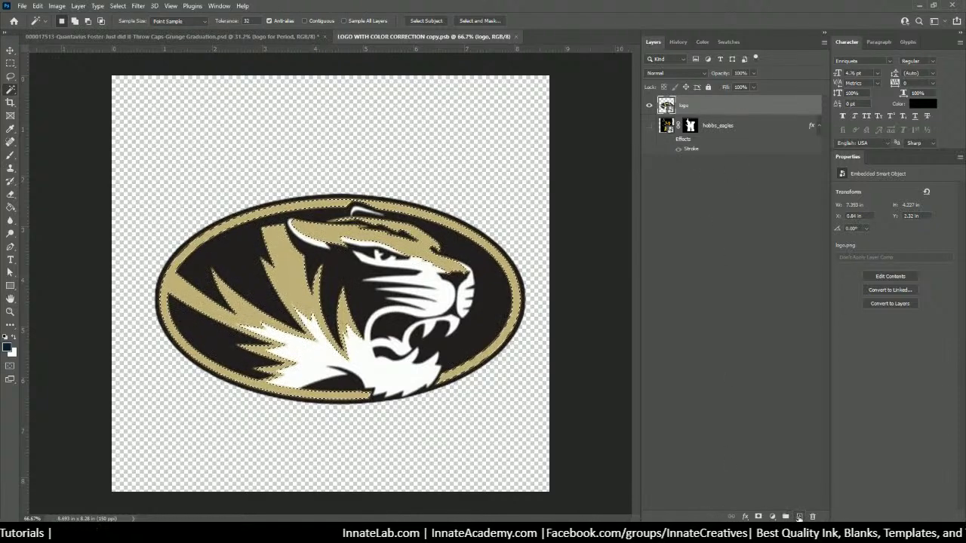
pyautogui.hotkey('ctrl', 'j')
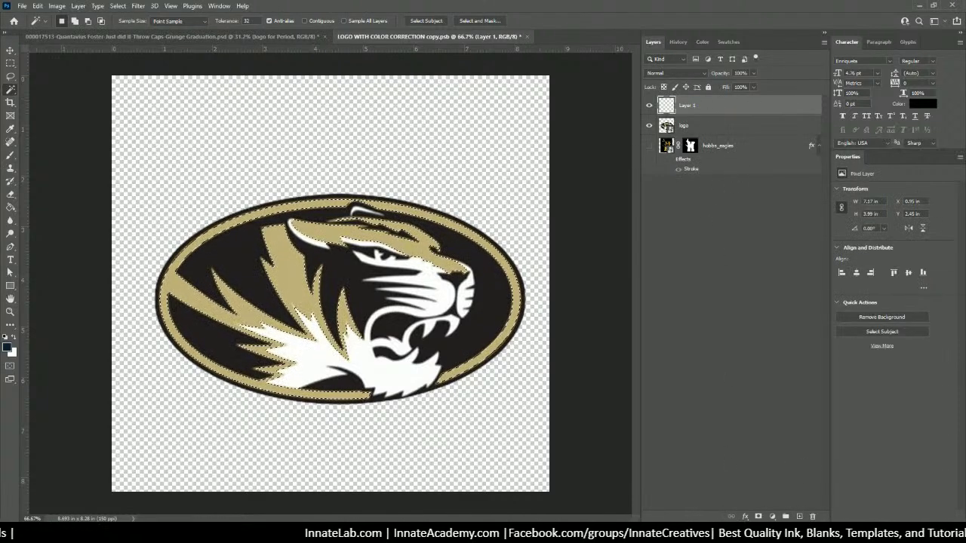
# Step: Reopen the Smart Color DBL CLICK contents and copy the hex code of the upper LR gradient's gold stop
pyautogui.click(147, 36)
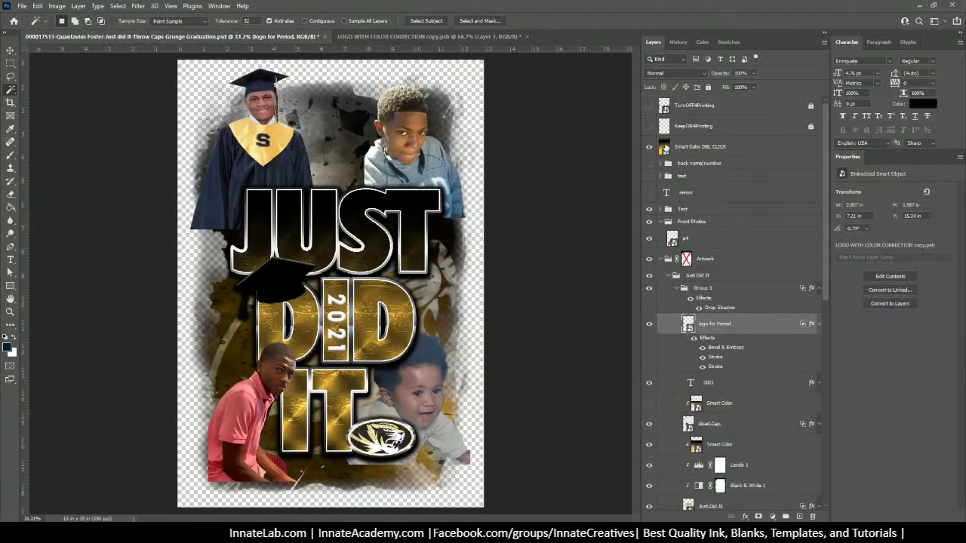
pyautogui.doubleClick(665, 147)
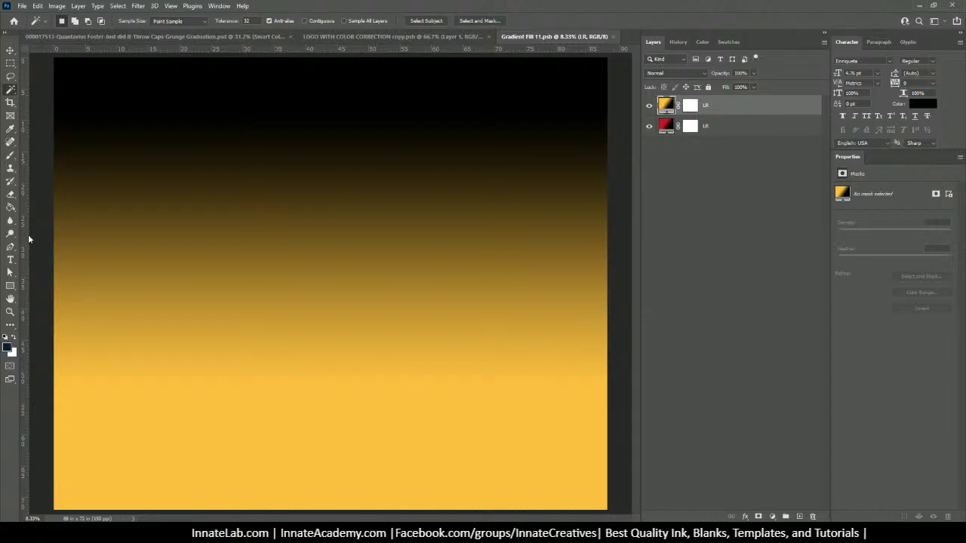
pyautogui.click(9, 128)
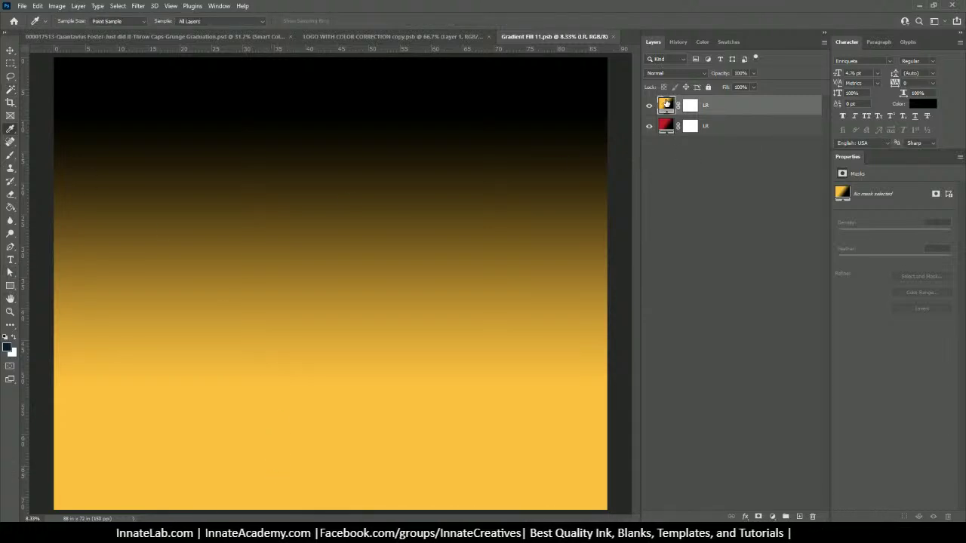
pyautogui.doubleClick(665, 103)
pyautogui.click(585, 132)
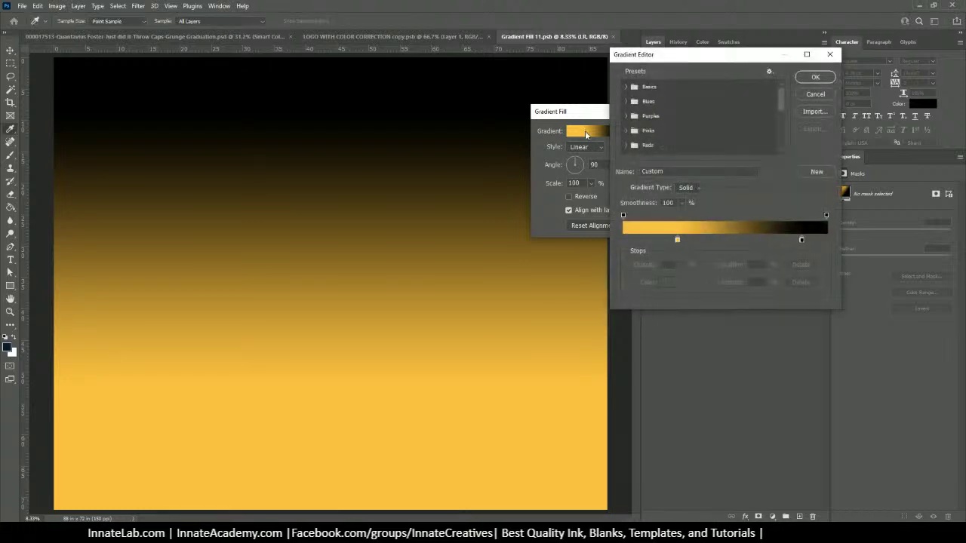
pyautogui.click(677, 241)
pyautogui.click(669, 282)
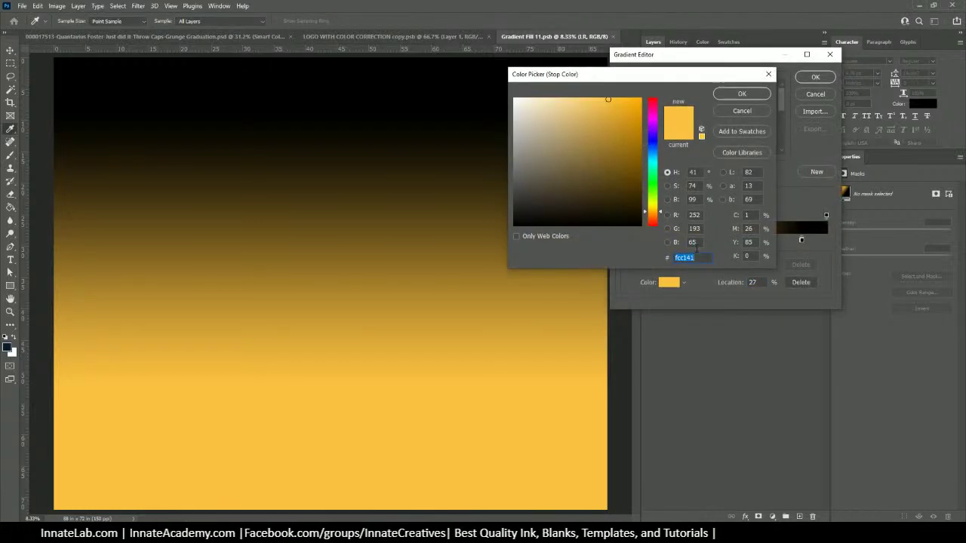
pyautogui.rightClick(686, 259)
pyautogui.click(736, 289)
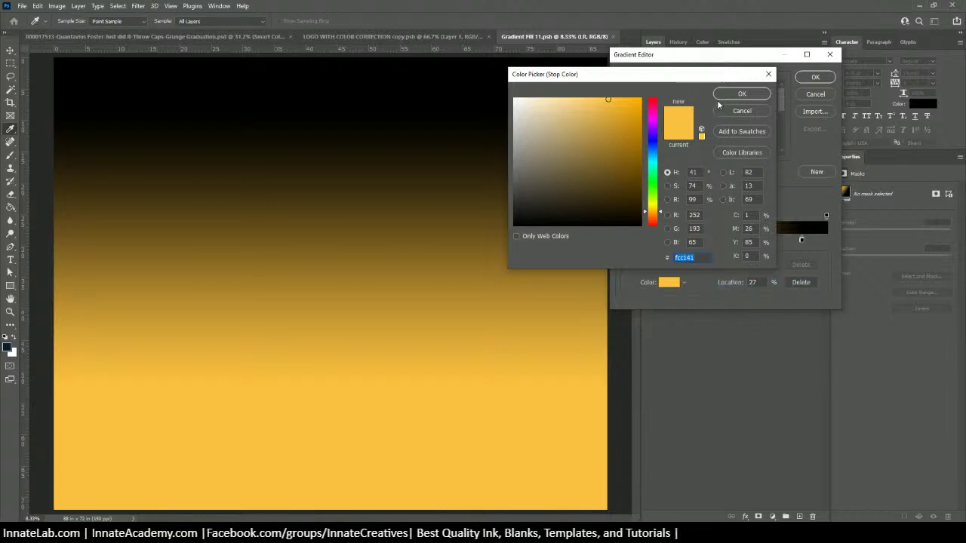
# Step: Close the color and gradient dialogs with the gold left as it is, and close Gradient Fill 11 without saving
pyautogui.click(742, 94)
pyautogui.click(810, 79)
pyautogui.click(668, 130)
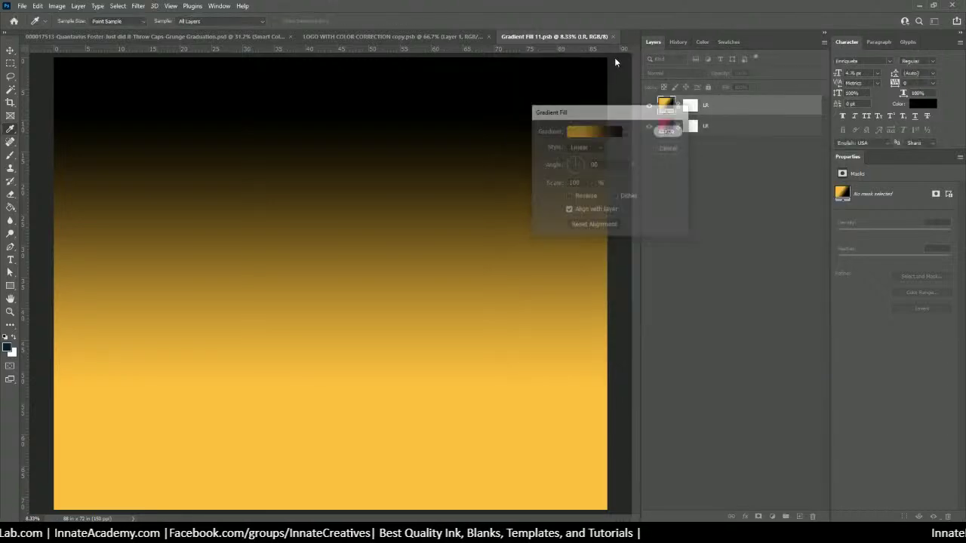
pyautogui.click(615, 35)
pyautogui.click(477, 200)
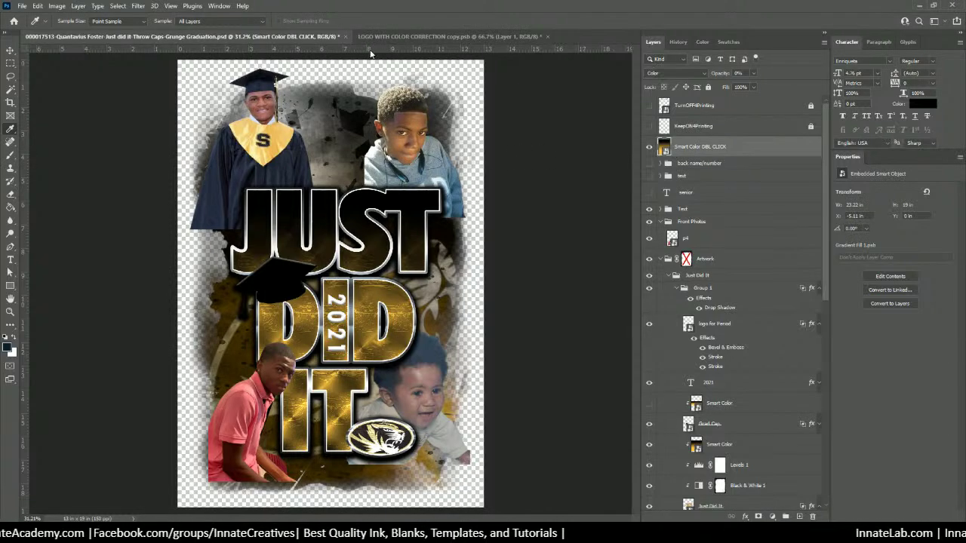
# Step: Try filling the selected tan areas of the tiger logo with the navy foreground color on the new layer, and undo the fill
pyautogui.click(446, 36)
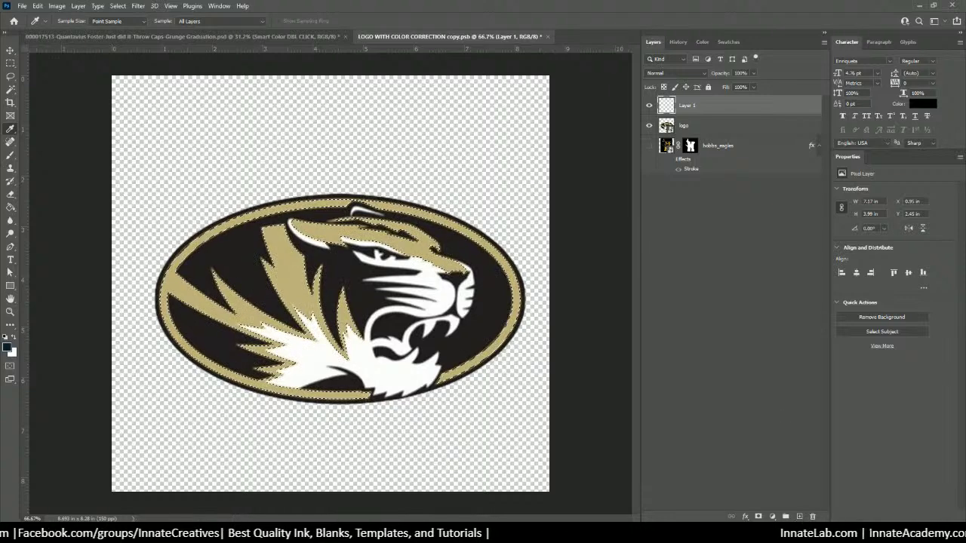
pyautogui.press('g')
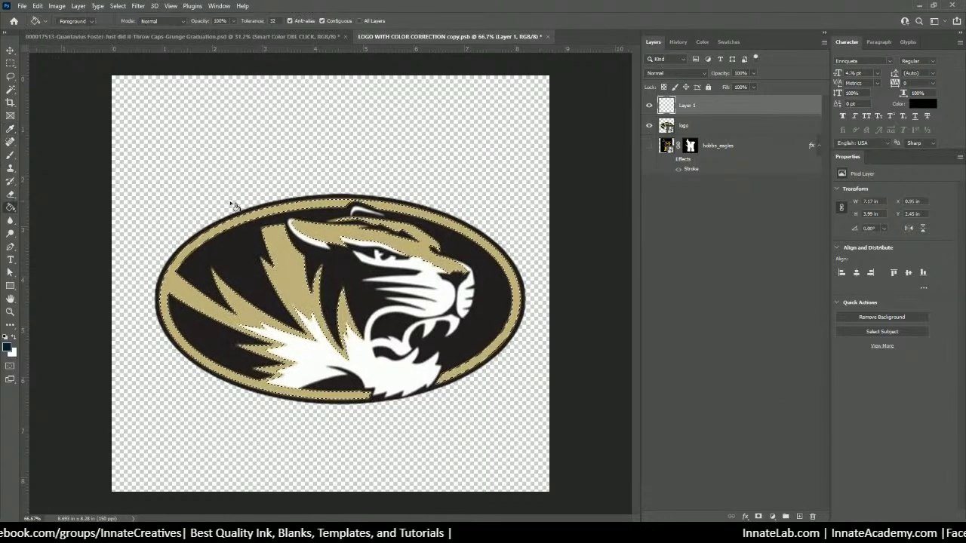
pyautogui.click(329, 206)
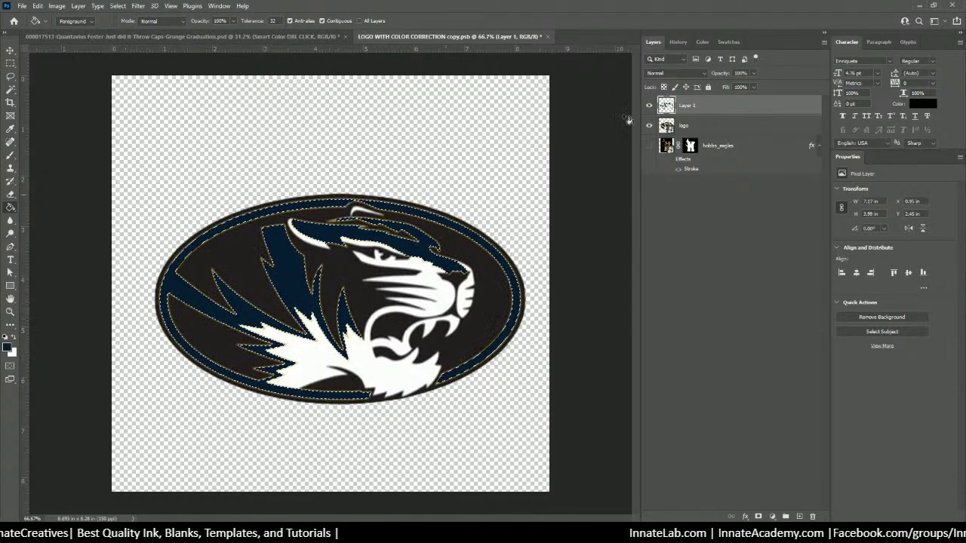
pyautogui.click(678, 41)
pyautogui.click(681, 102)
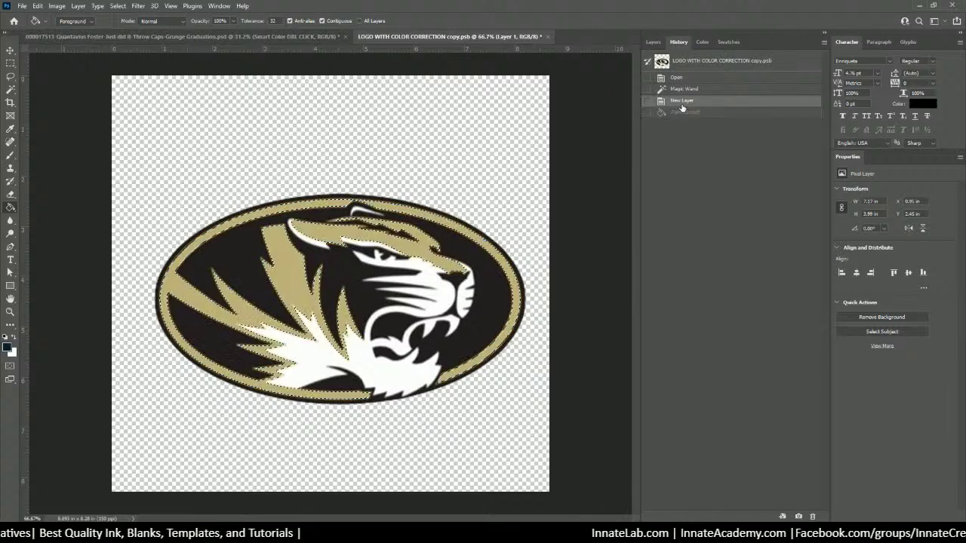
# Step: Set the foreground color to gold by pasting the copied hex code
pyautogui.click(653, 41)
pyautogui.click(8, 347)
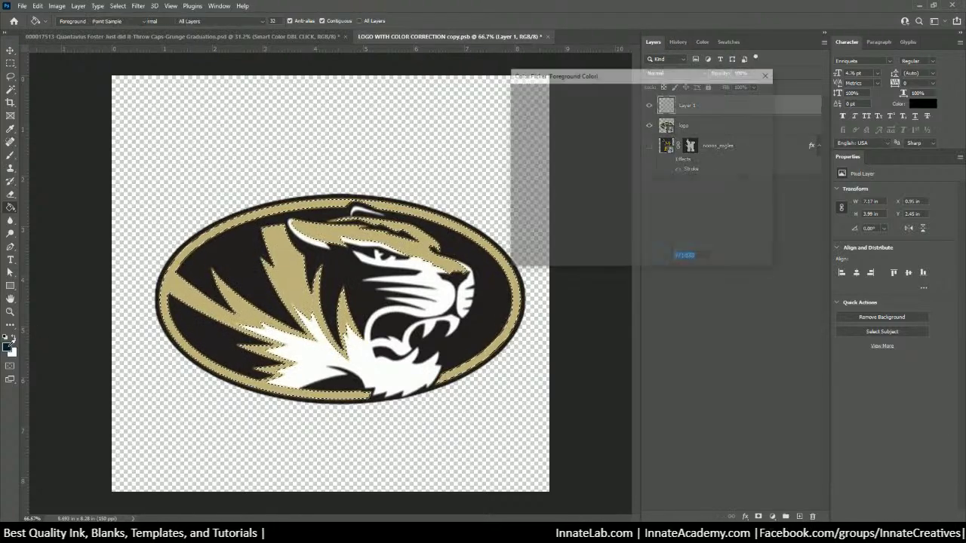
pyautogui.click(692, 258)
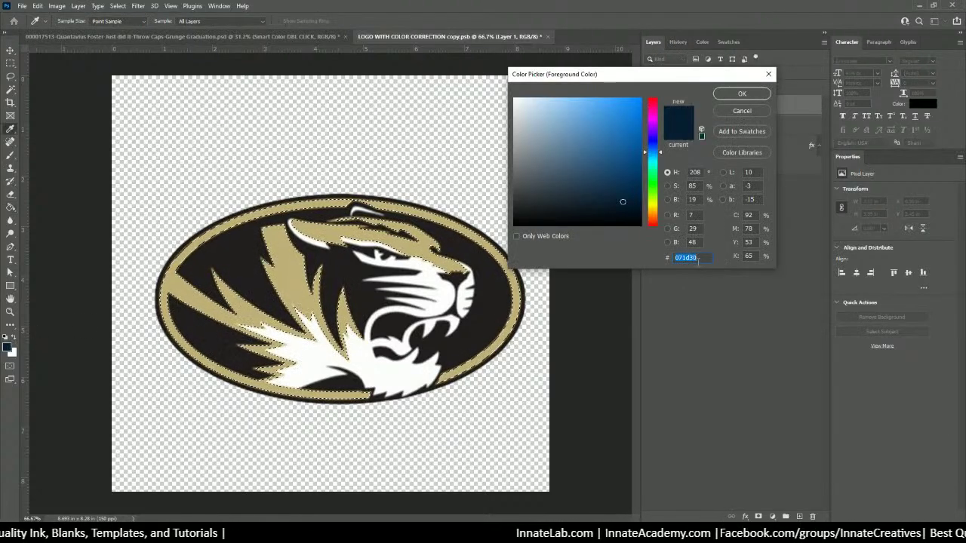
pyautogui.rightClick(712, 258)
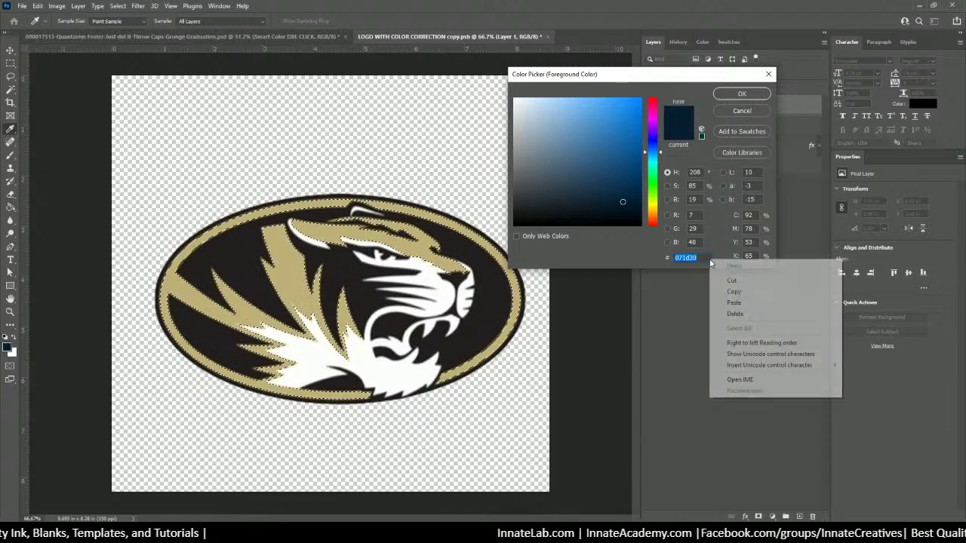
pyautogui.click(736, 303)
pyautogui.click(742, 95)
# Step: Fill the selected tan areas of the tiger logo with gold on Layer 1, and close the logo file with its changes saved
pyautogui.press('g')
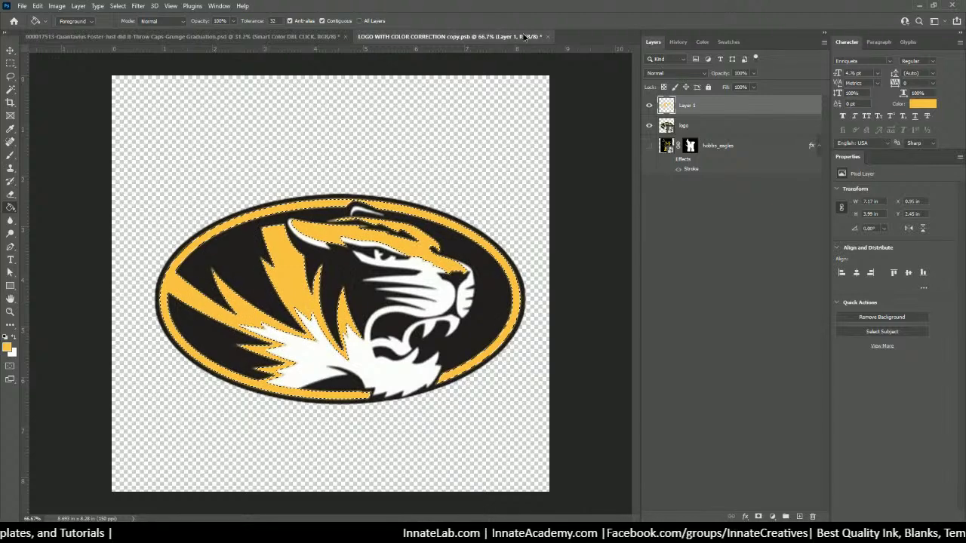
pyautogui.click(551, 36)
pyautogui.click(443, 205)
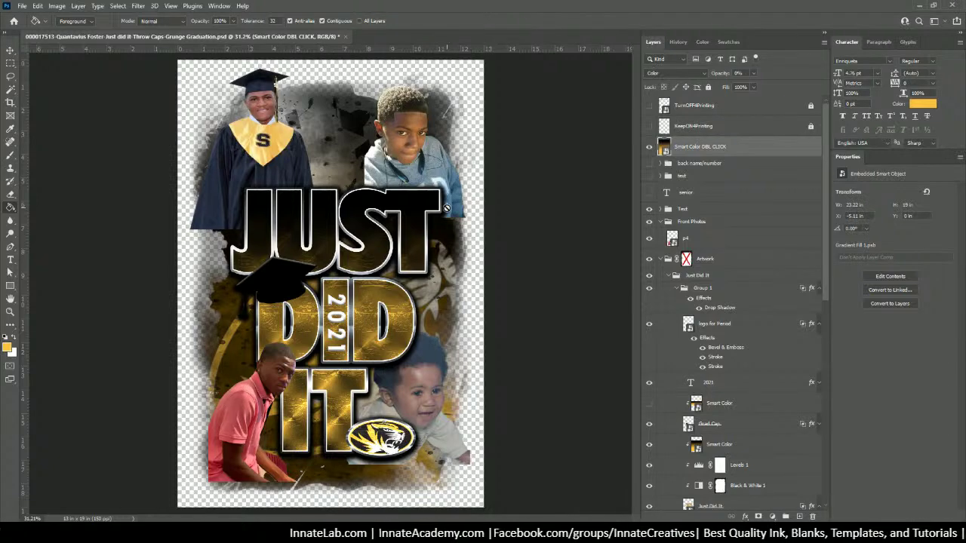
# Step: Brighten the Just Did It lettering in its Levels 1 adjustment, with a midtone of 2.68 and a white input level of 132
pyautogui.keyDown('shift'); pyautogui.rightClick(375, 223); pyautogui.keyUp('shift')
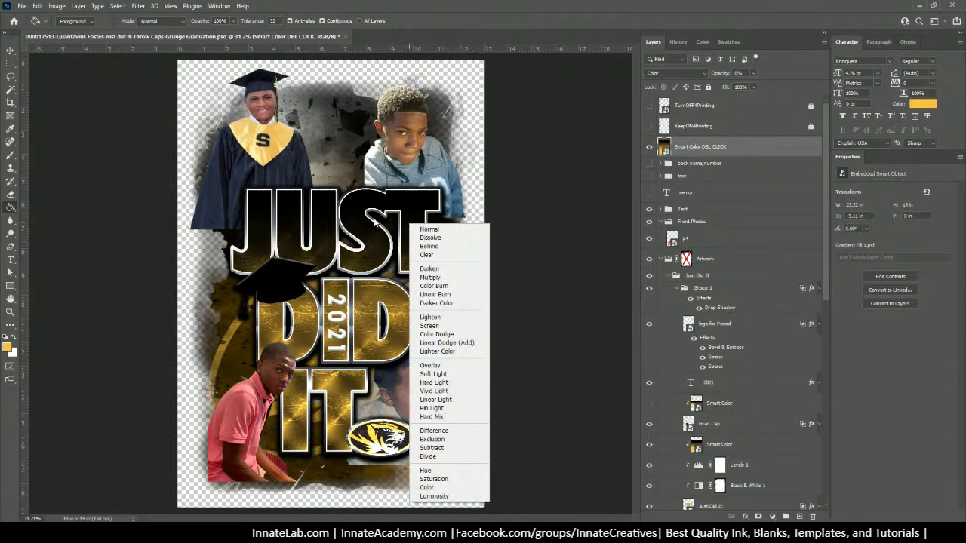
pyautogui.click(12, 51)
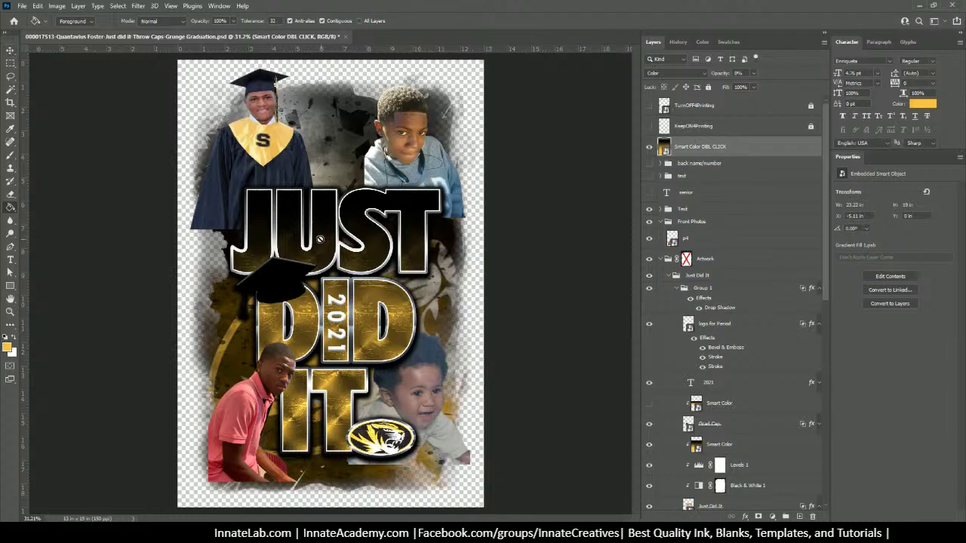
pyautogui.click(10, 51)
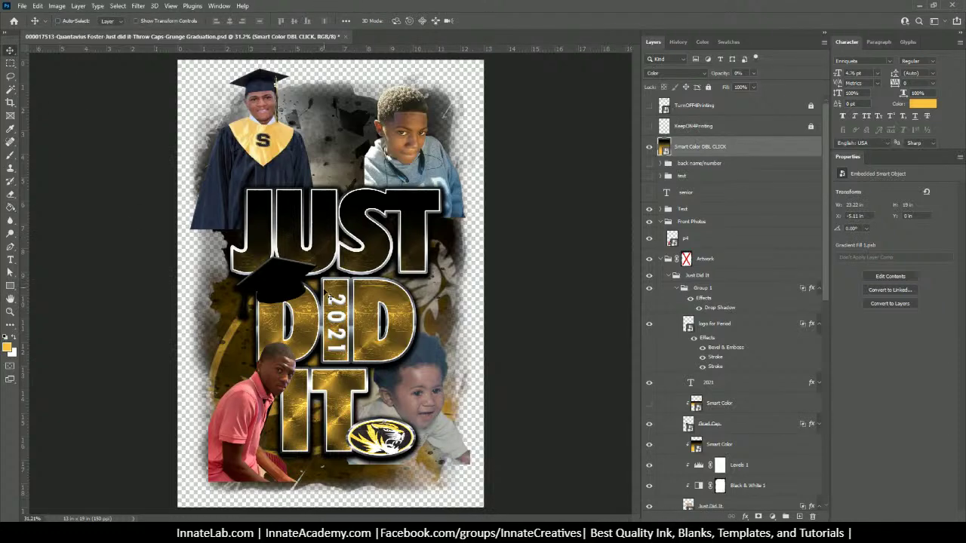
pyautogui.rightClick(312, 325)
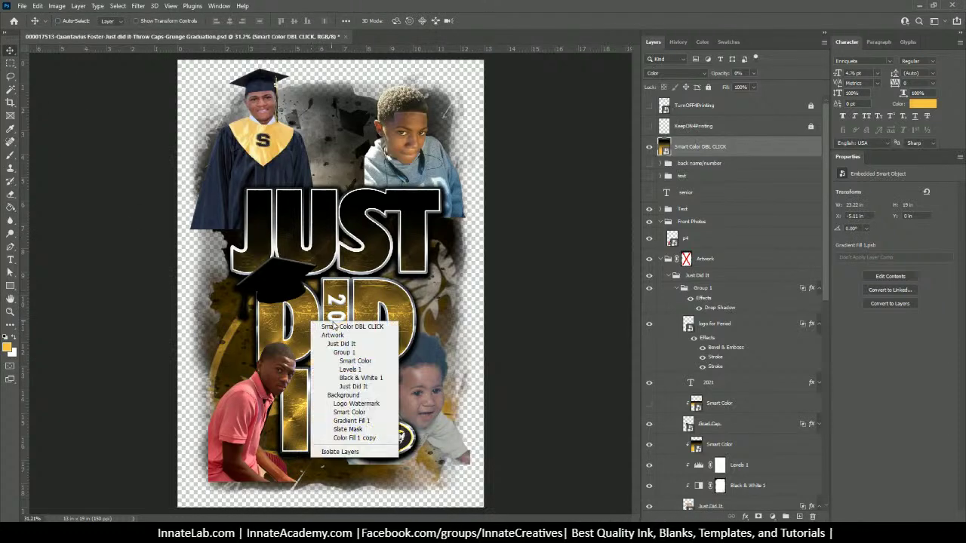
pyautogui.click(351, 361)
pyautogui.scroll(-1, 722, 360)
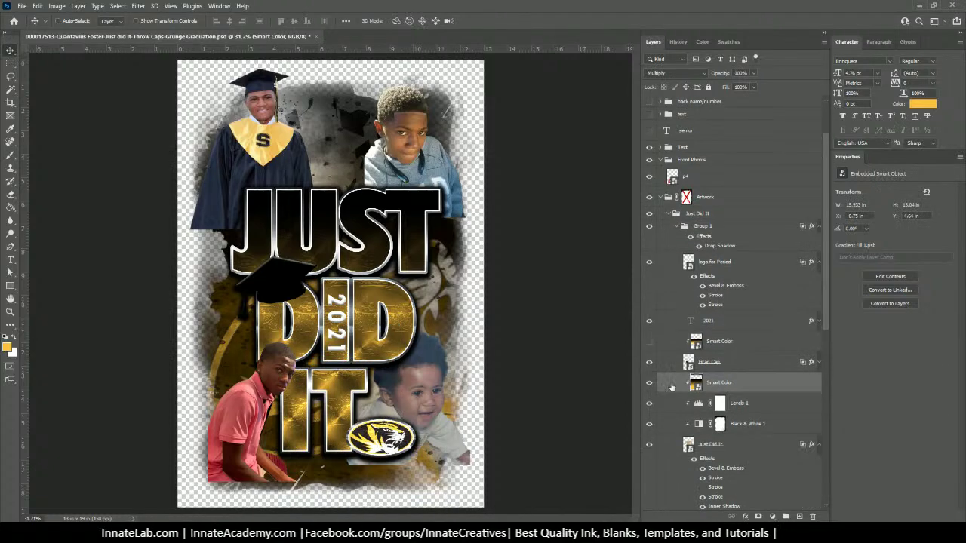
pyautogui.click(652, 406)
pyautogui.click(651, 405)
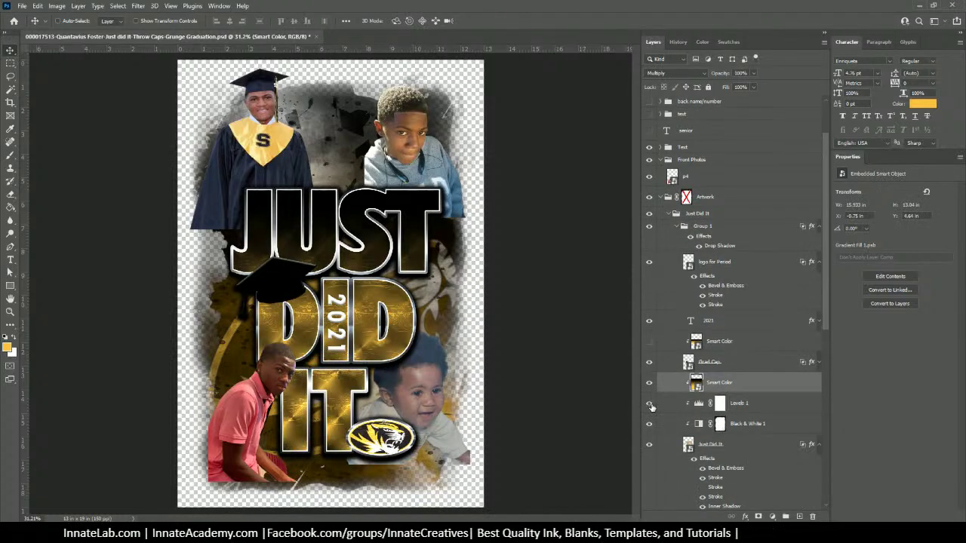
pyautogui.click(701, 405)
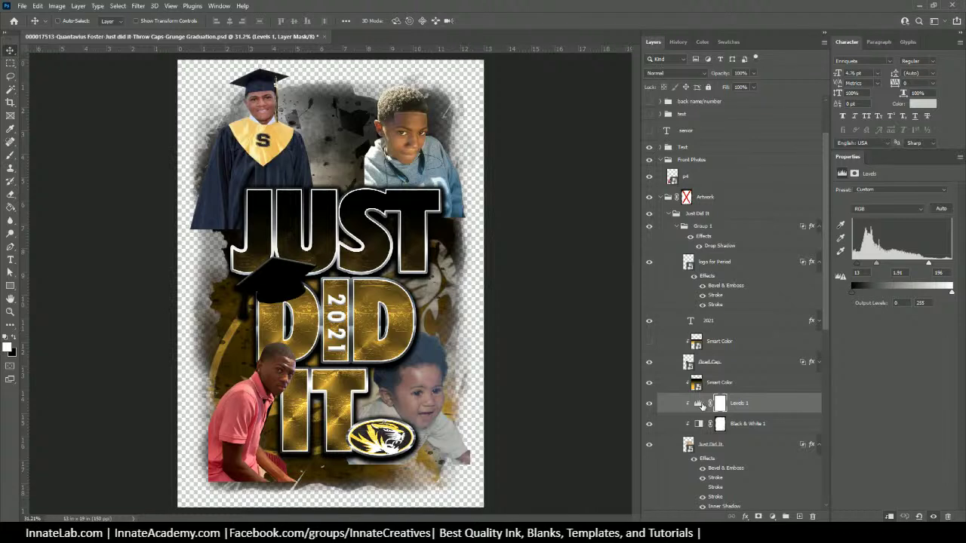
pyautogui.moveTo(873, 266); pyautogui.dragTo(870, 266)
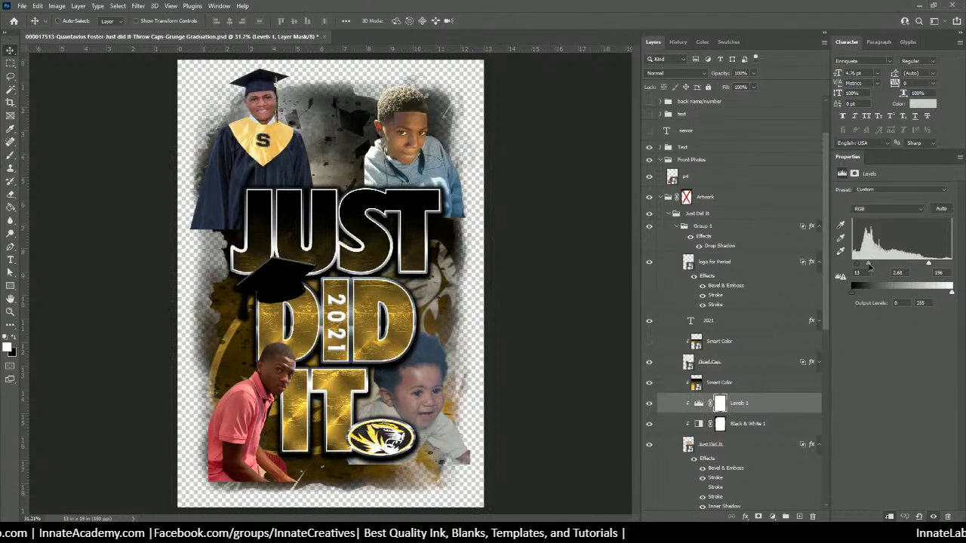
pyautogui.moveTo(926, 267); pyautogui.dragTo(916, 270)
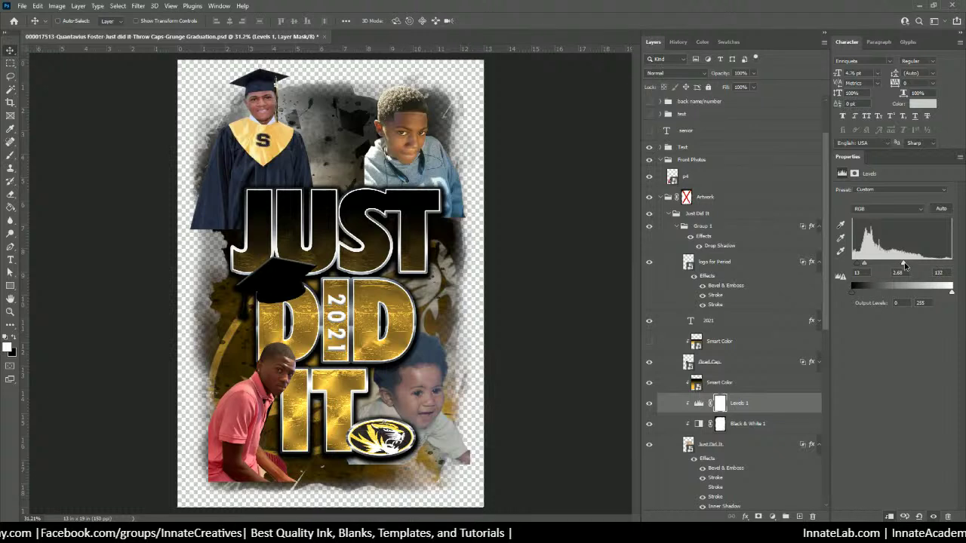
pyautogui.click(743, 341)
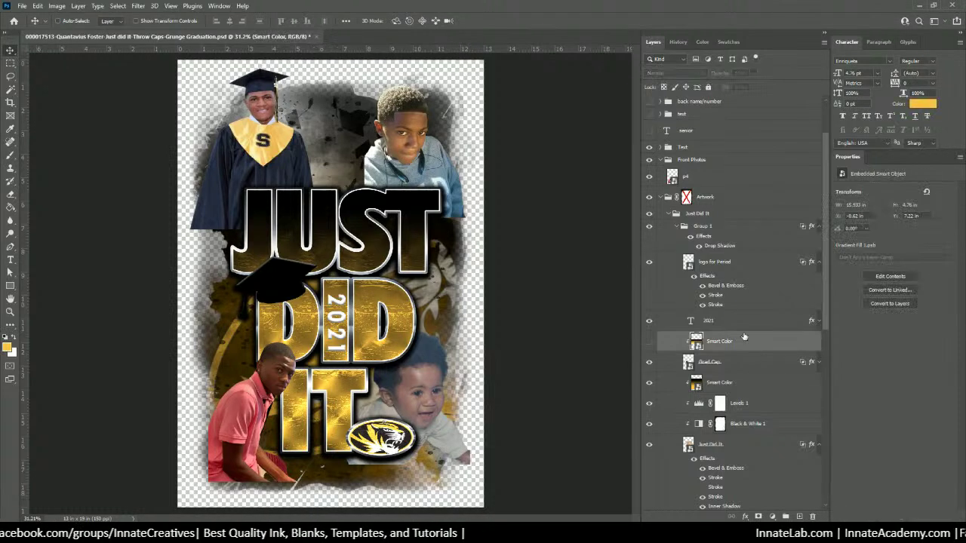
pyautogui.click(724, 269)
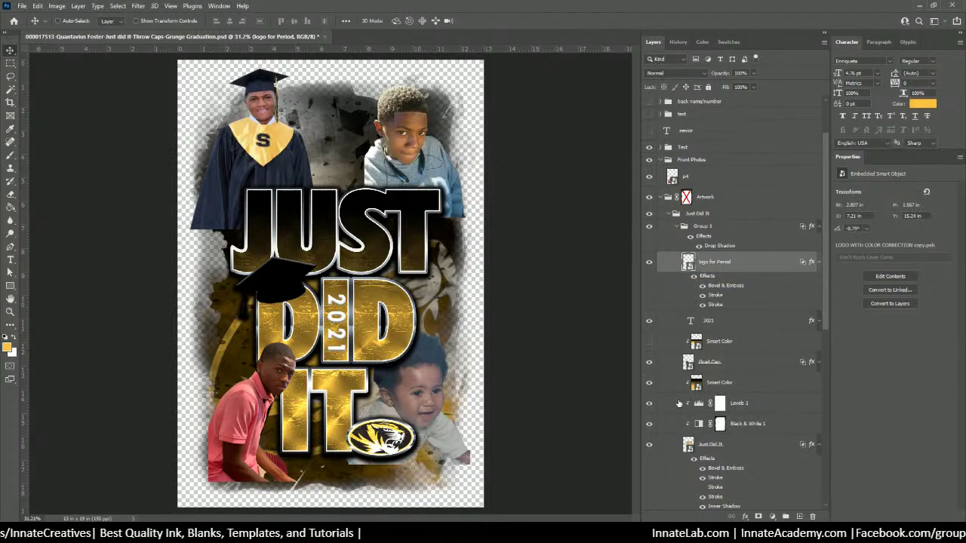
pyautogui.scroll(-2, 667, 389)
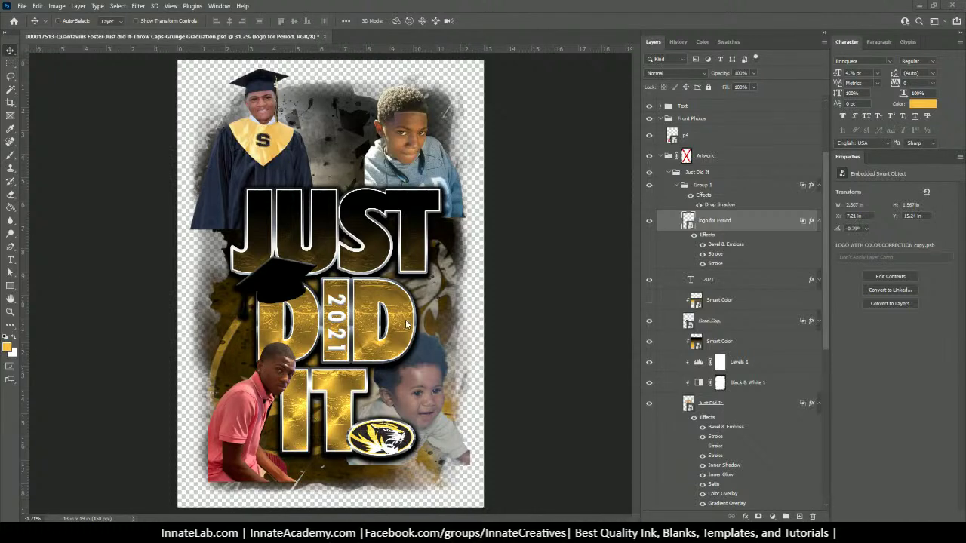
# Step: Show the text group and hide its large 2021 and Class of text layers, keeping only the script name
pyautogui.scroll(3, 720, 181)
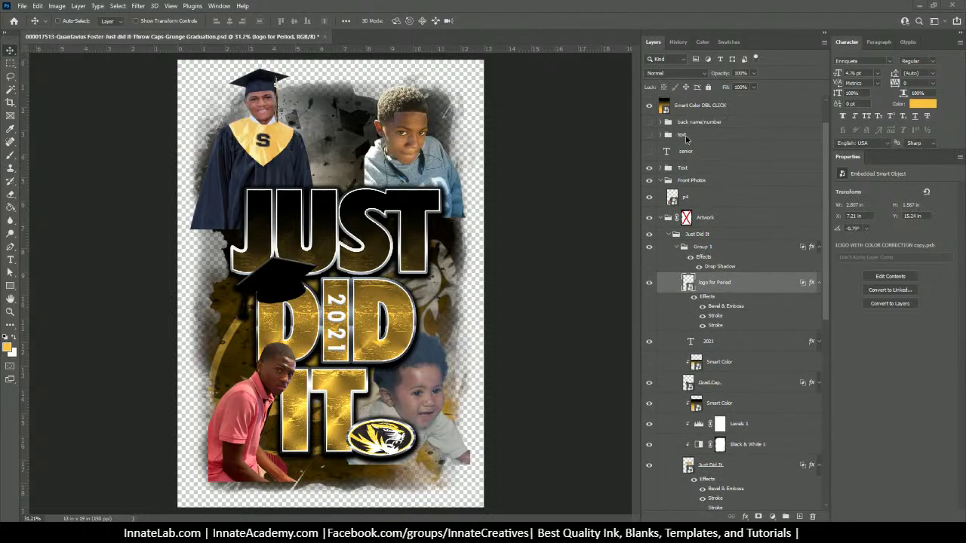
pyautogui.click(650, 135)
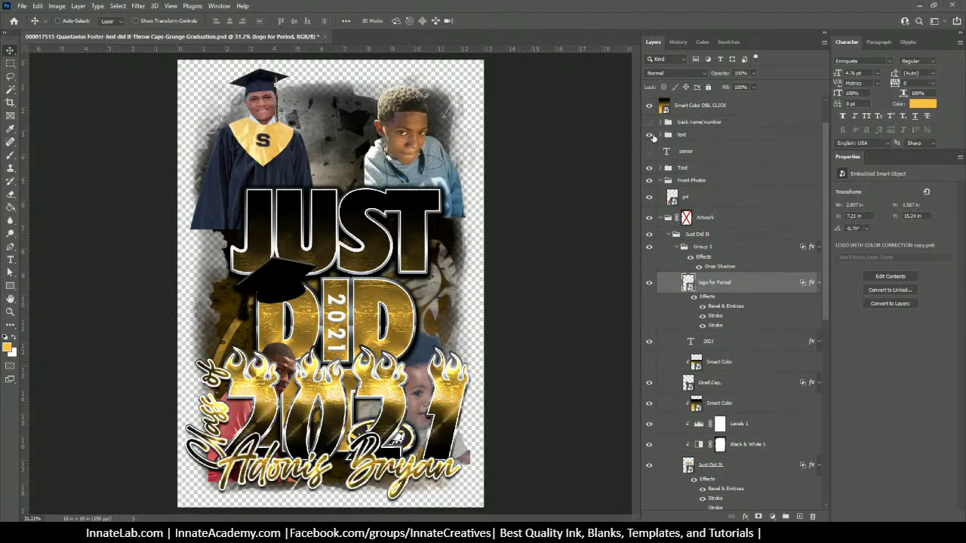
pyautogui.click(661, 135)
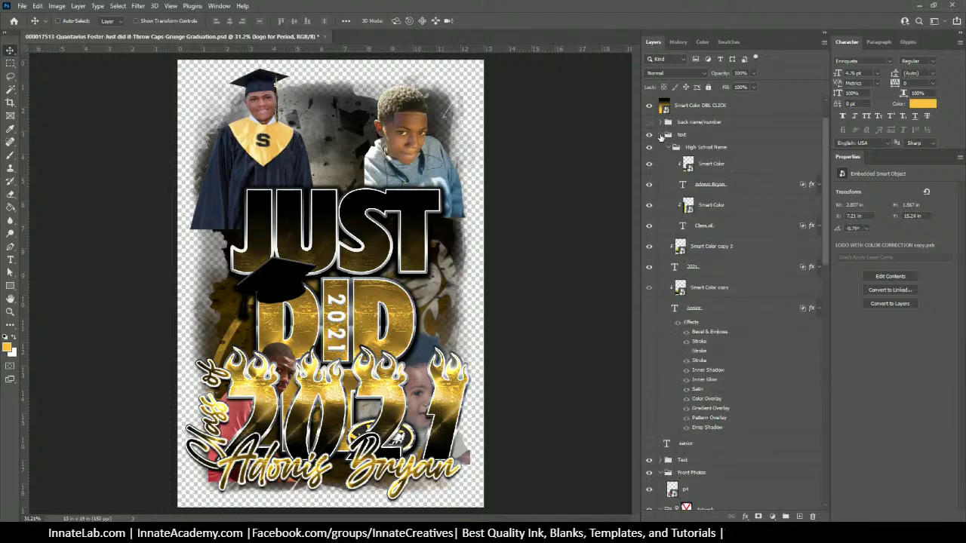
pyautogui.click(649, 267)
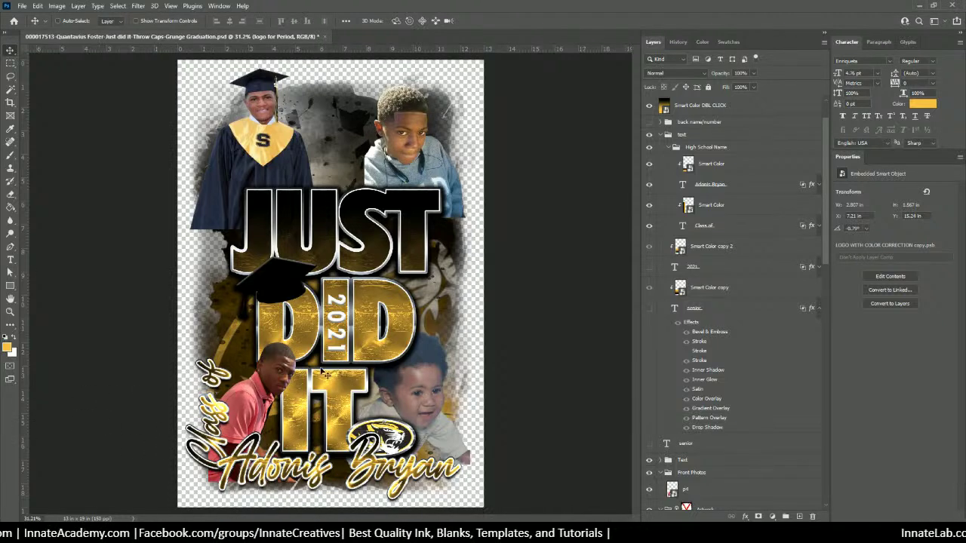
pyautogui.click(649, 226)
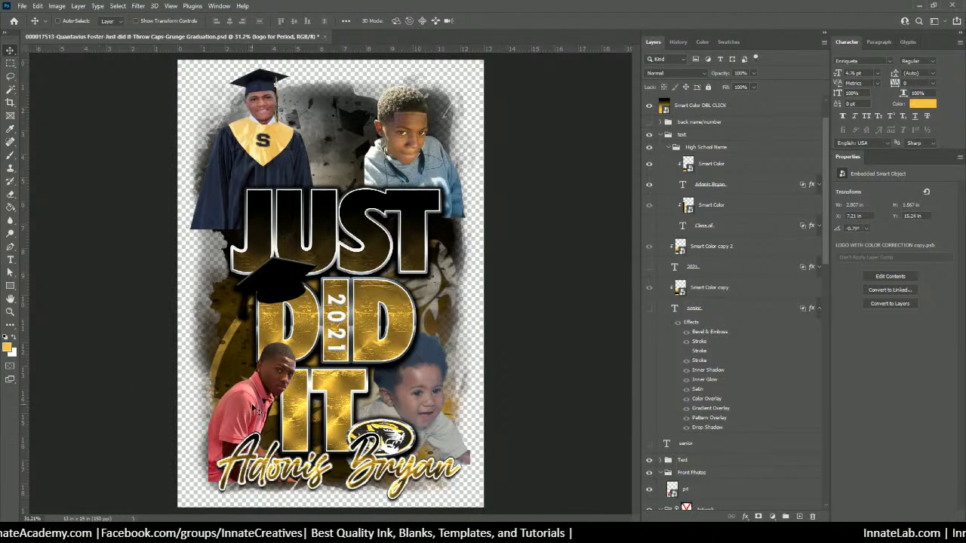
# Step: Replace the sample name in the script text layer with the graduate's full name
pyautogui.click(682, 186)
pyautogui.doubleClick(682, 186)
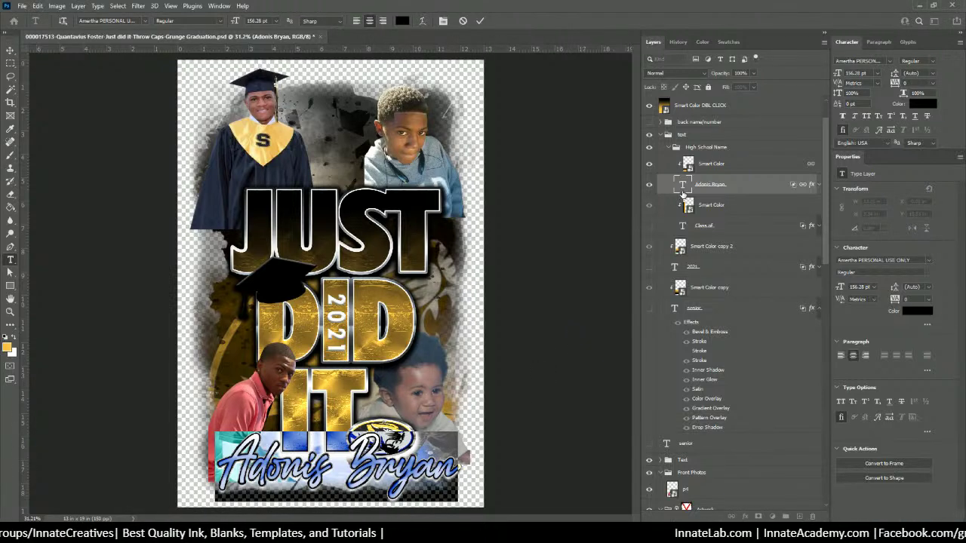
pyautogui.rightClick(320, 449)
pyautogui.click(340, 288)
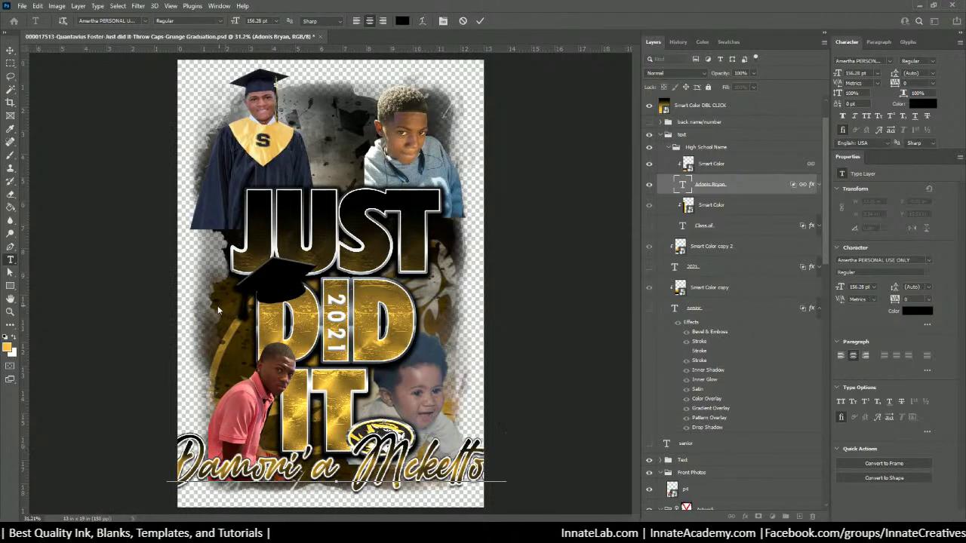
pyautogui.click(10, 51)
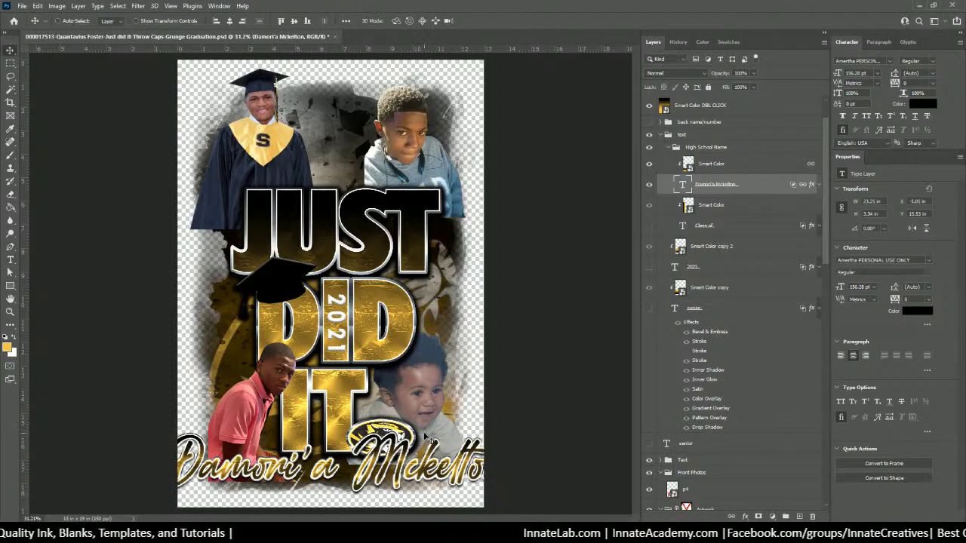
# Step: Scale the script name to about 73% width and 85% height and place it within the artwork's lower edge, below the tiger logo
pyautogui.hotkey('ctrl', 't')
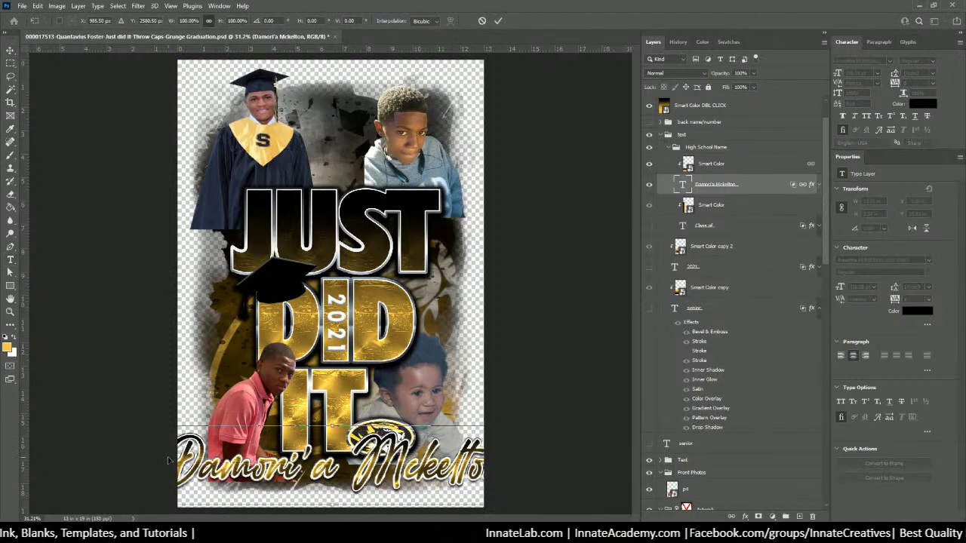
pyautogui.hotkey('ctrl', '-')
pyautogui.hotkey('ctrl', '-')
pyautogui.moveTo(182, 380); pyautogui.dragTo(224, 376)
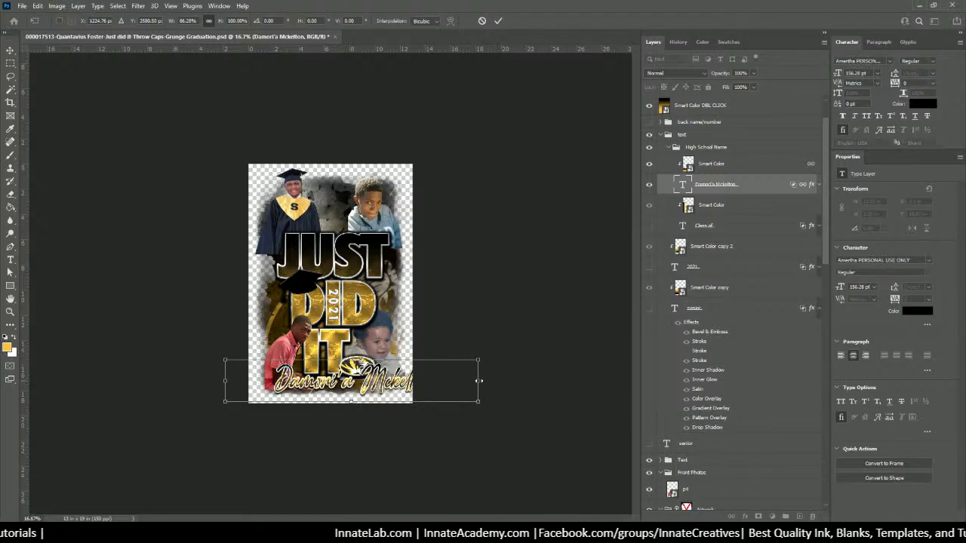
pyautogui.moveTo(478, 381); pyautogui.dragTo(440, 380)
pyautogui.moveTo(360, 385); pyautogui.dragTo(361, 389)
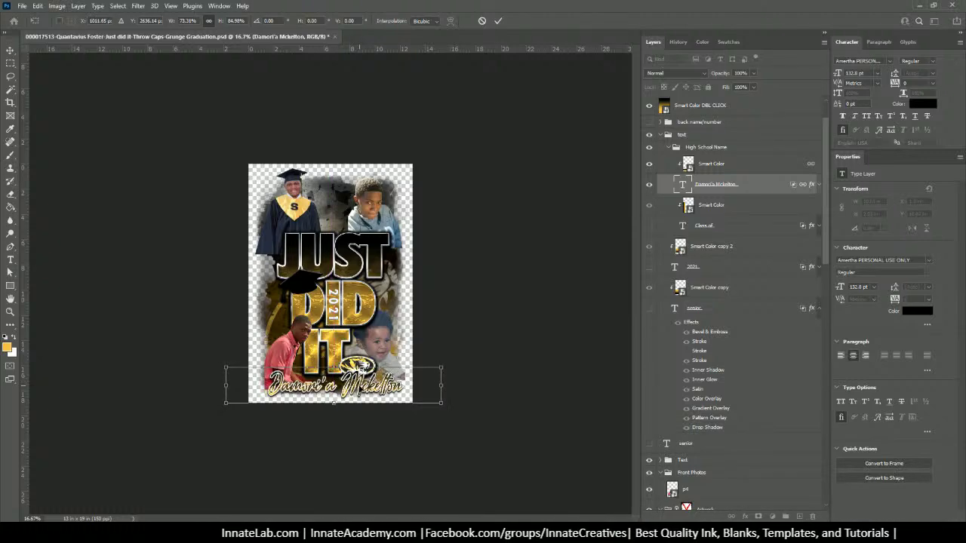
pyautogui.hotkey('ctrl', '-')
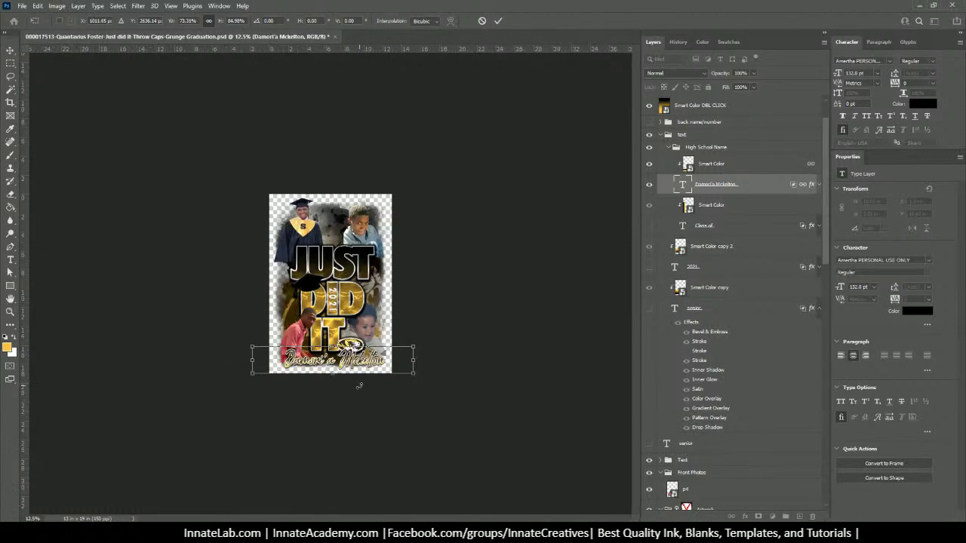
pyautogui.hotkey('ctrl', '+')
pyautogui.hotkey('ctrl', '+')
pyautogui.hotkey('ctrl', '+')
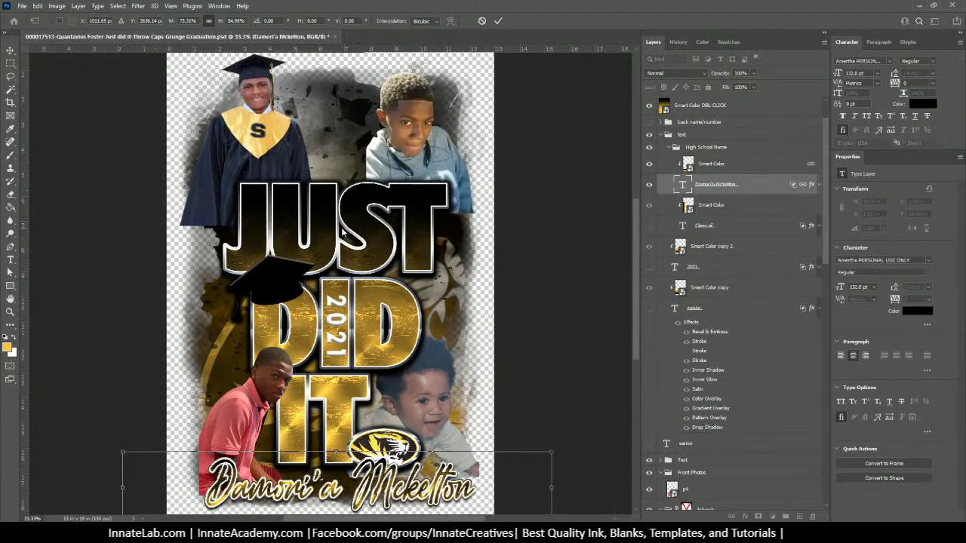
pyautogui.click(10, 52)
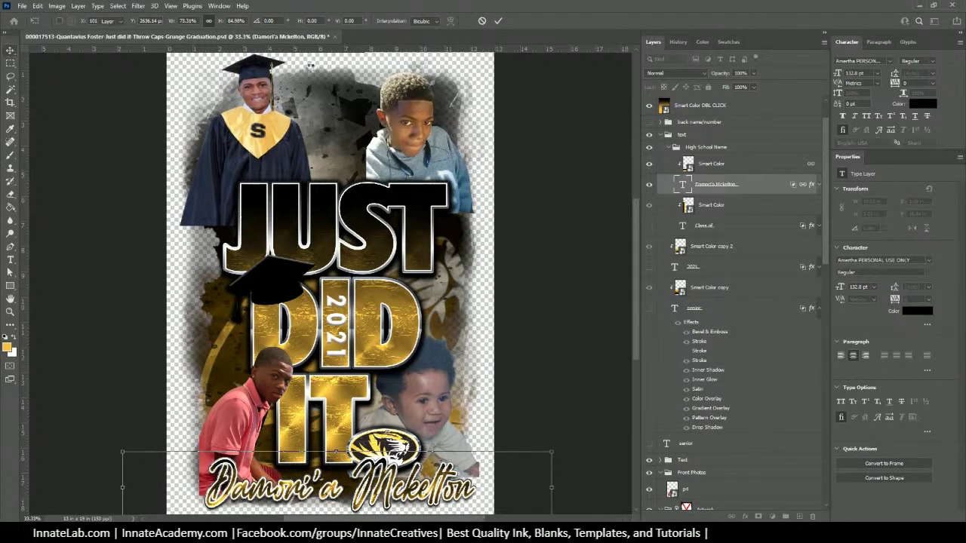
pyautogui.press('Return')
# Step: Add a layer mask to p1 and fade the lower edge of the graduation gown with a soft 423 px black brush
pyautogui.rightClick(252, 81)
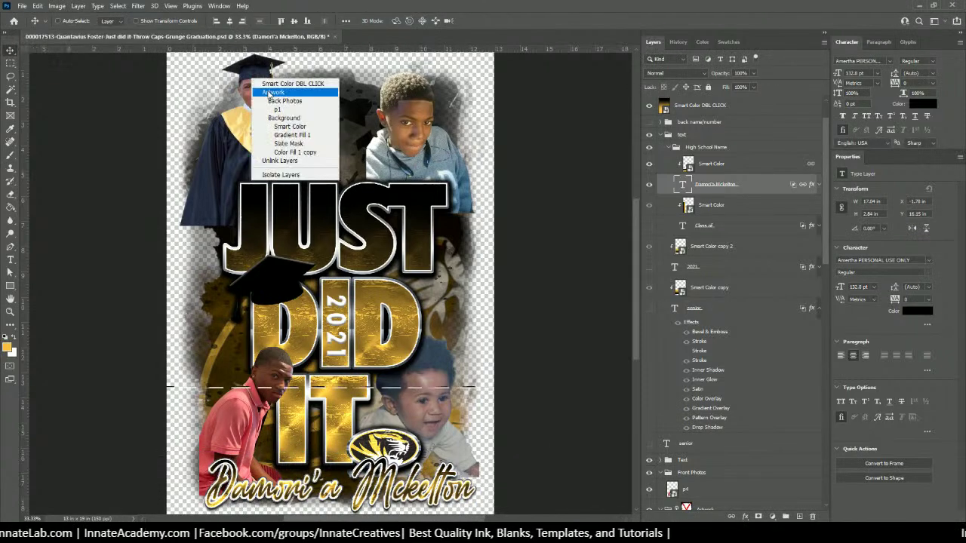
pyautogui.click(279, 113)
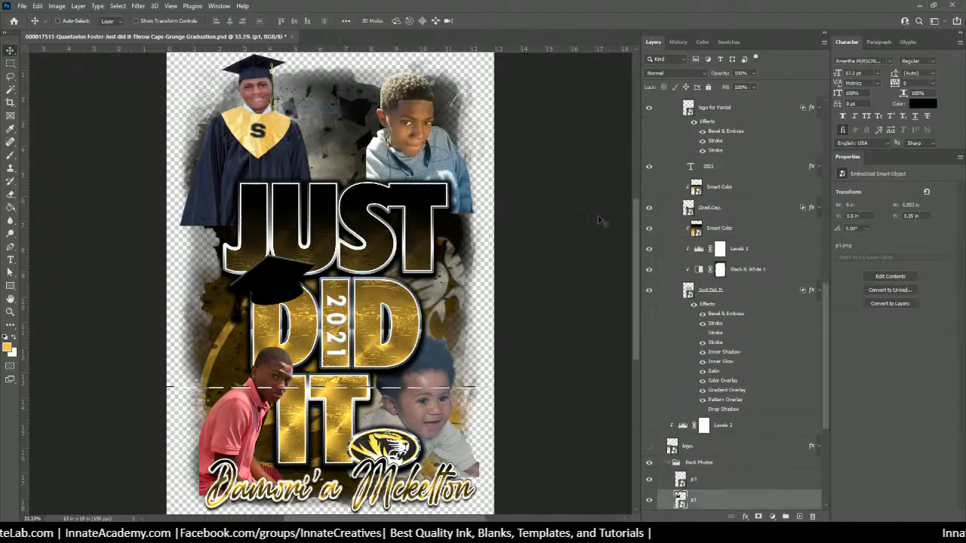
pyautogui.click(759, 517)
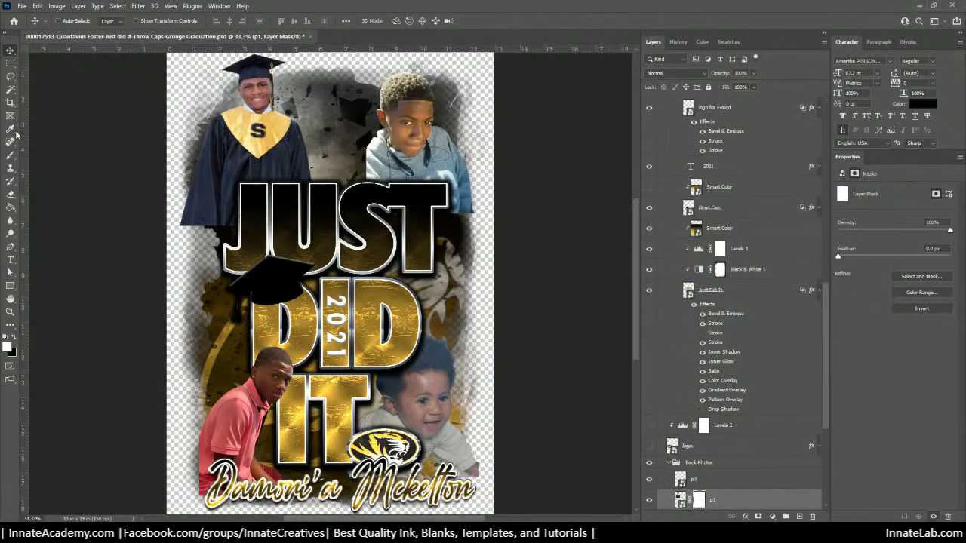
pyautogui.click(10, 155)
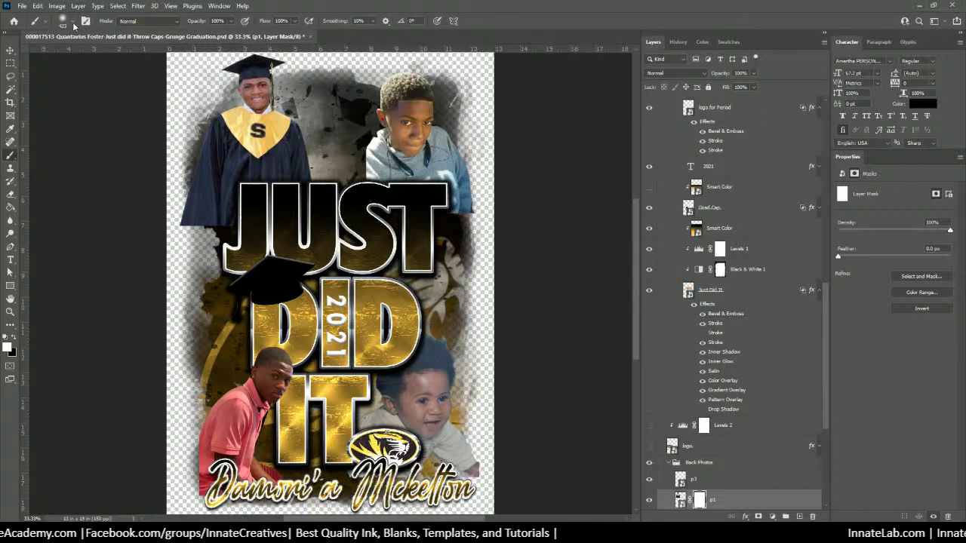
pyautogui.click(73, 23)
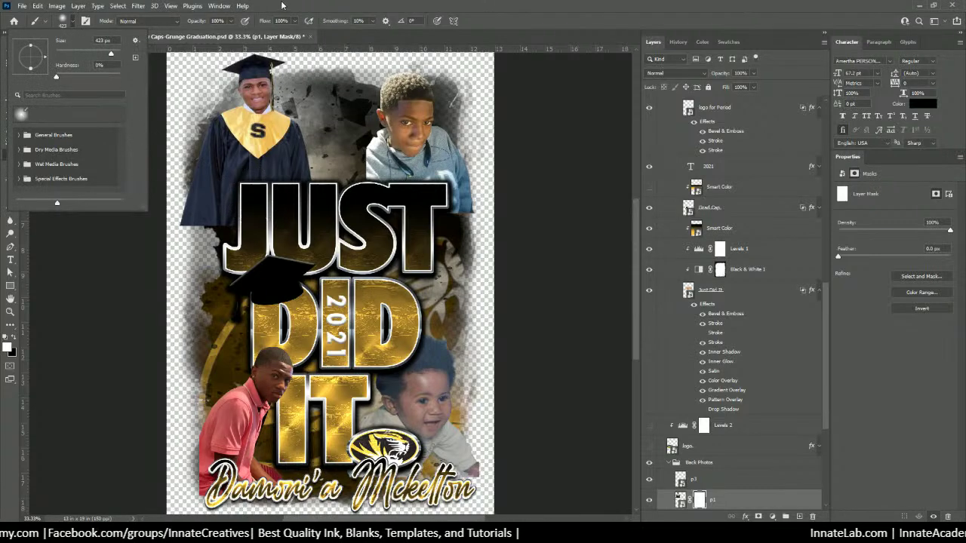
pyautogui.click(281, 5)
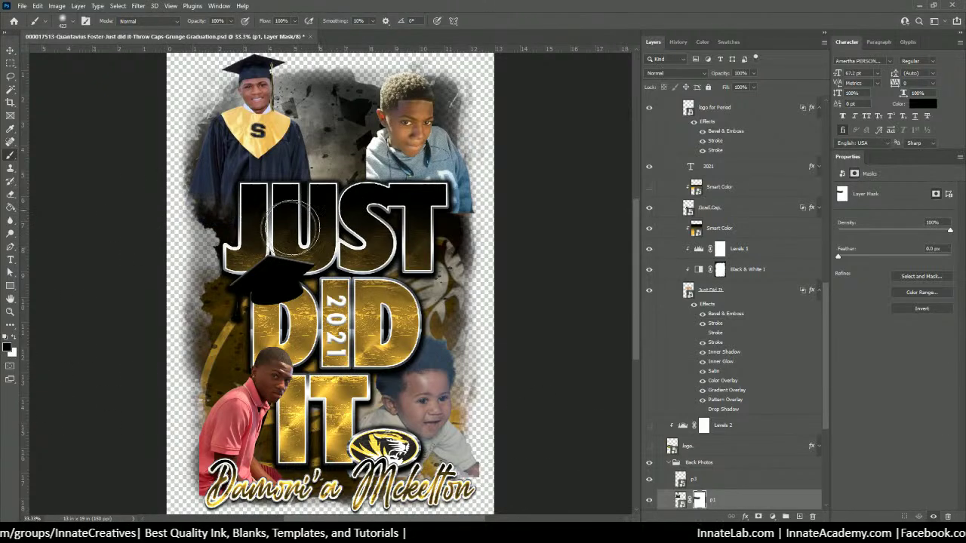
# Step: Add a layer mask to p2 and brush away the hard lower edge of the blue hoodie photo in black
pyautogui.scroll(-1, 702, 472)
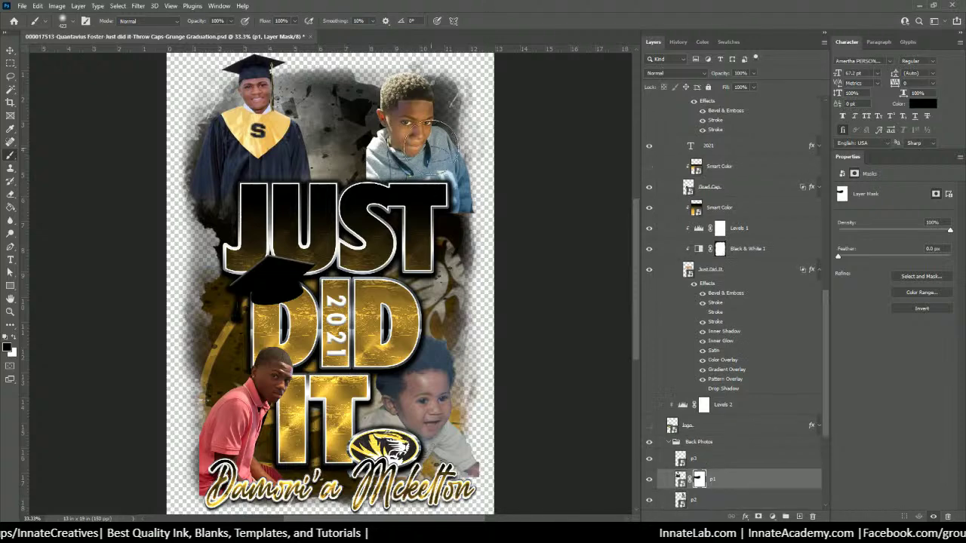
pyautogui.scroll(-6, 734, 410)
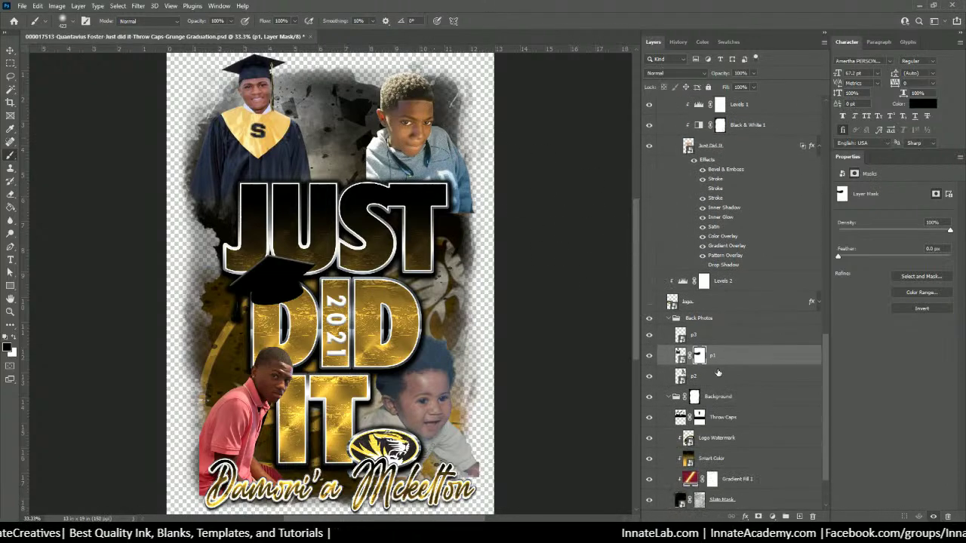
pyautogui.click(718, 373)
pyautogui.click(649, 376)
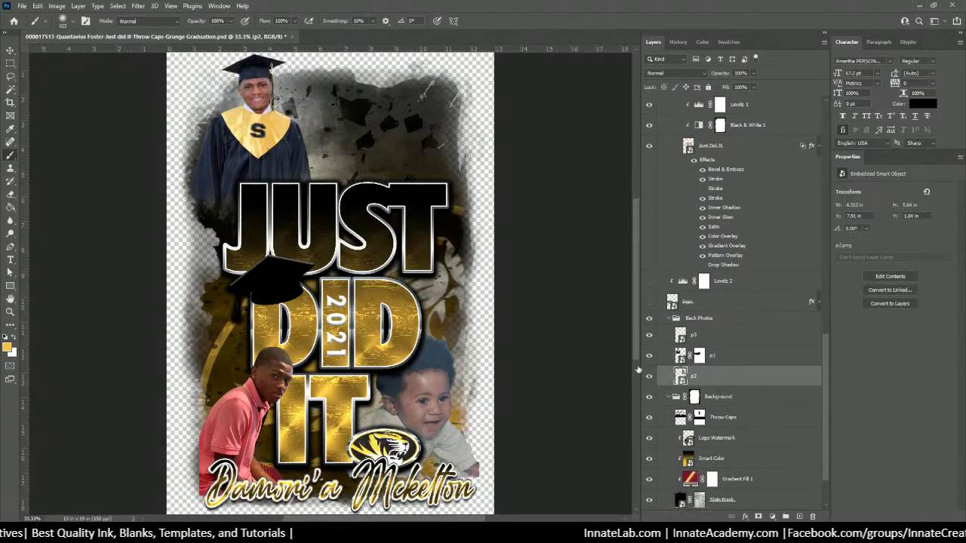
pyautogui.click(648, 376)
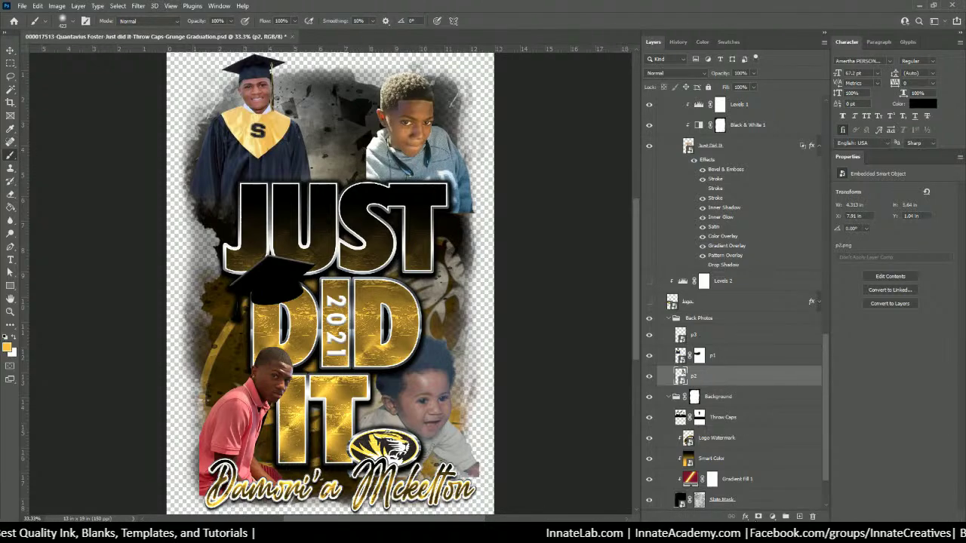
pyautogui.click(758, 517)
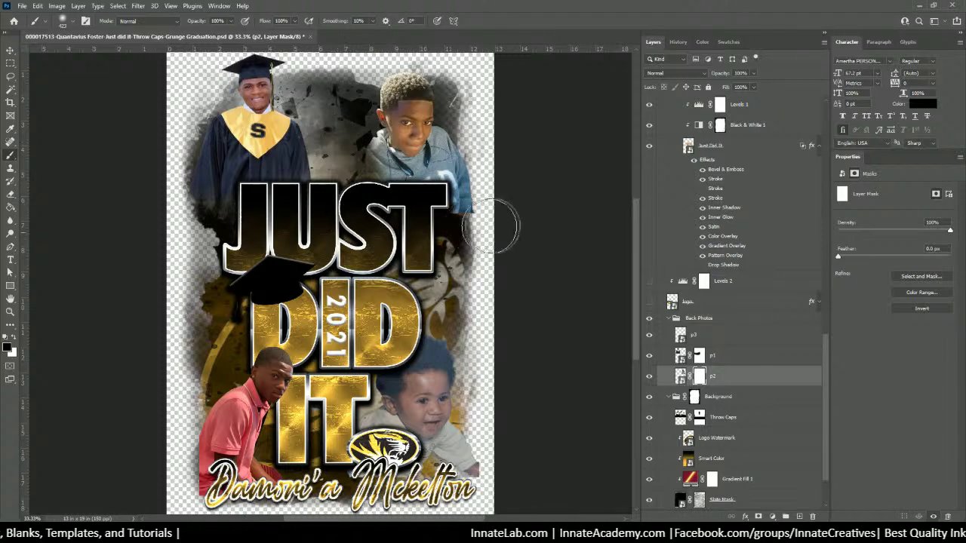
pyautogui.moveTo(491, 225)
pyautogui.mouseDown()
pyautogui.moveTo(426, 232)
pyautogui.moveTo(492, 216)
pyautogui.mouseUp()
# Step: Add a layer mask to p3 and softly paint out the lower edge of the toddler photo, undoing the stray last stroke
pyautogui.scroll(-2, 754, 420)
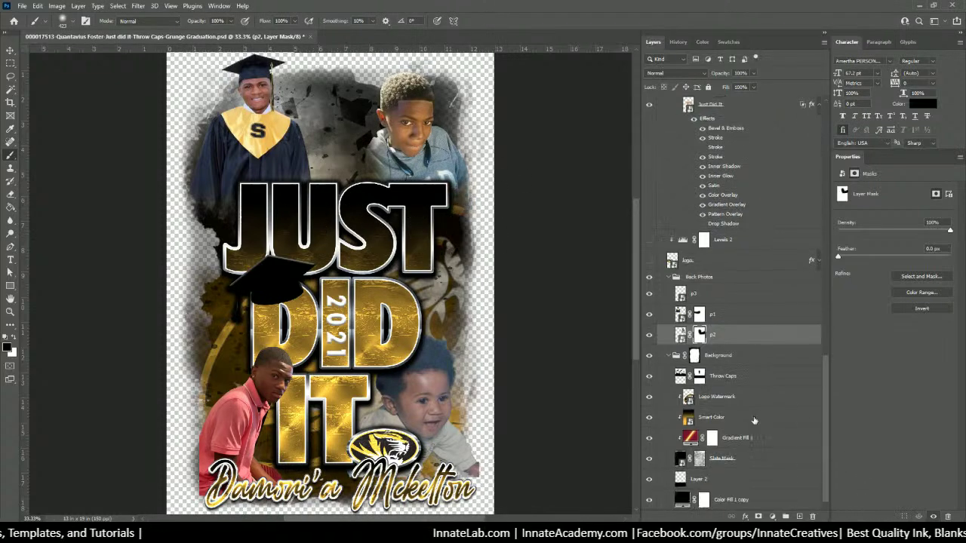
pyautogui.scroll(-1, 754, 420)
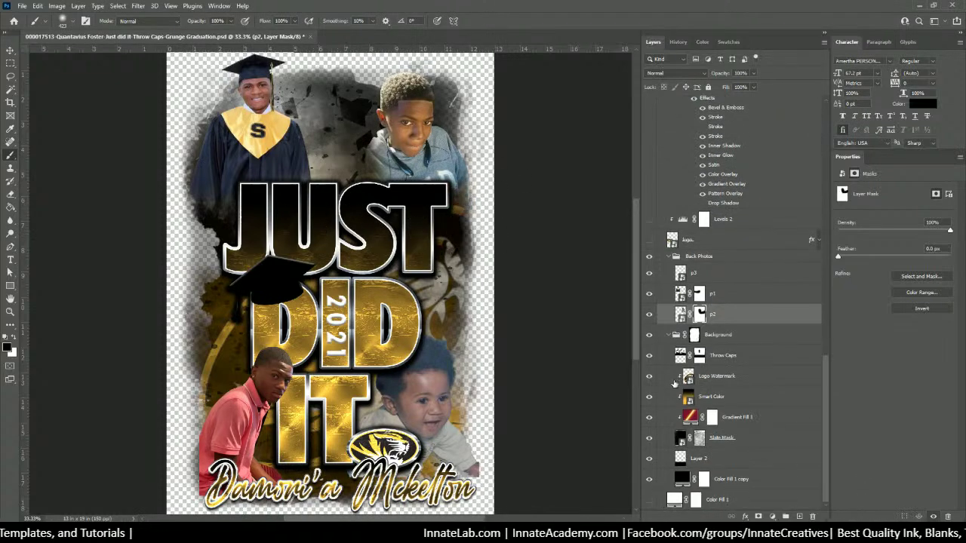
pyautogui.click(712, 281)
pyautogui.click(649, 274)
pyautogui.click(649, 274)
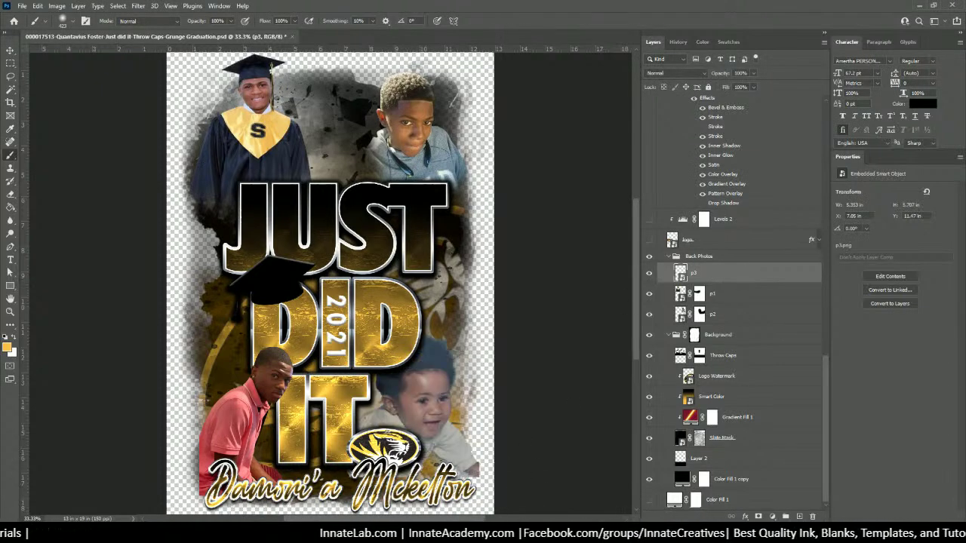
pyautogui.click(759, 517)
pyautogui.press('d')
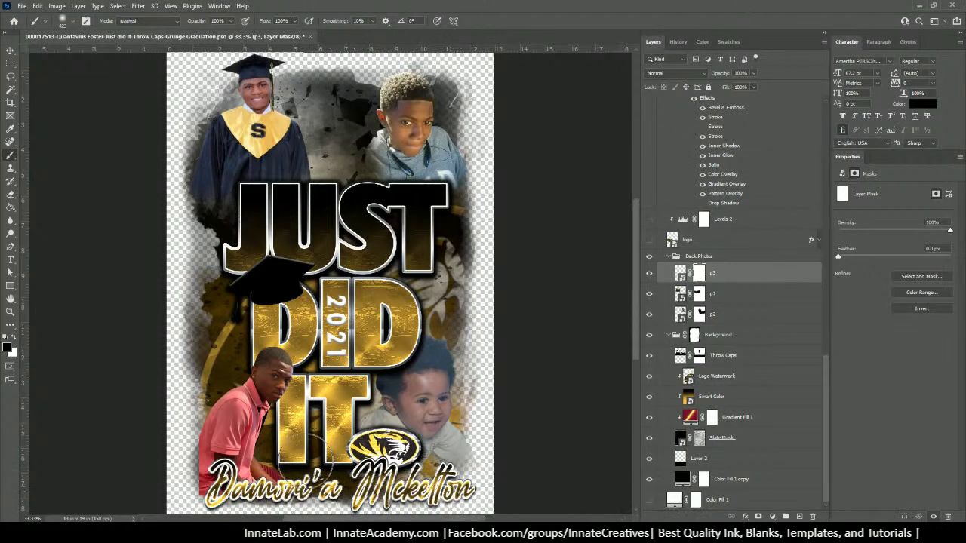
pyautogui.moveTo(414, 323); pyautogui.dragTo(425, 334)
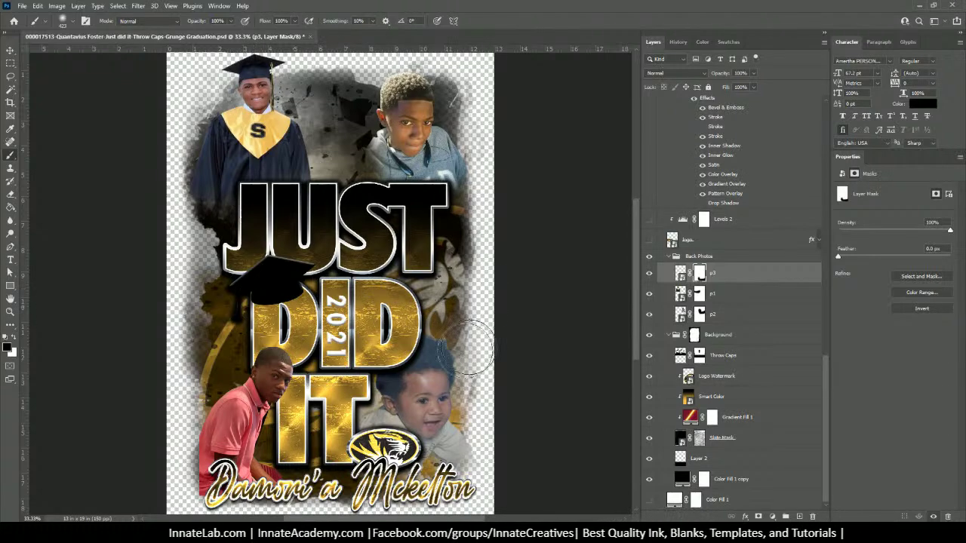
pyautogui.hotkey('ctrl', 'z')
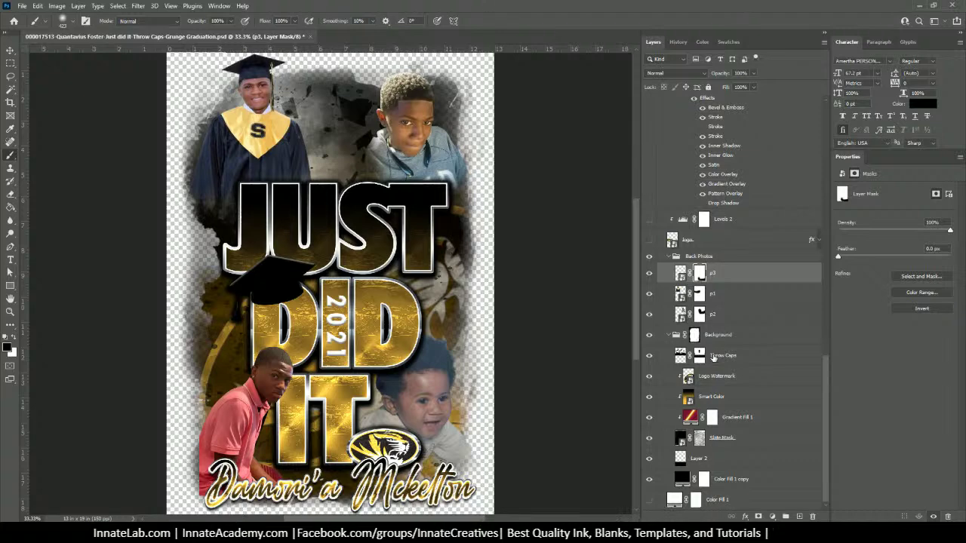
# Step: Add a layer mask to p4 in the Front Photos group and fade the outer and lower edges of the pink polo photo
pyautogui.scroll(6, 716, 368)
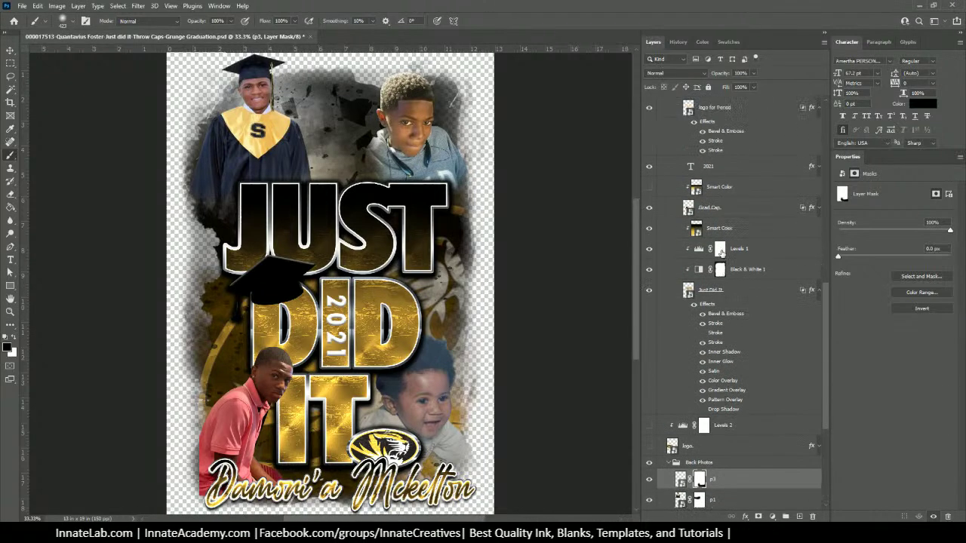
pyautogui.scroll(2, 726, 253)
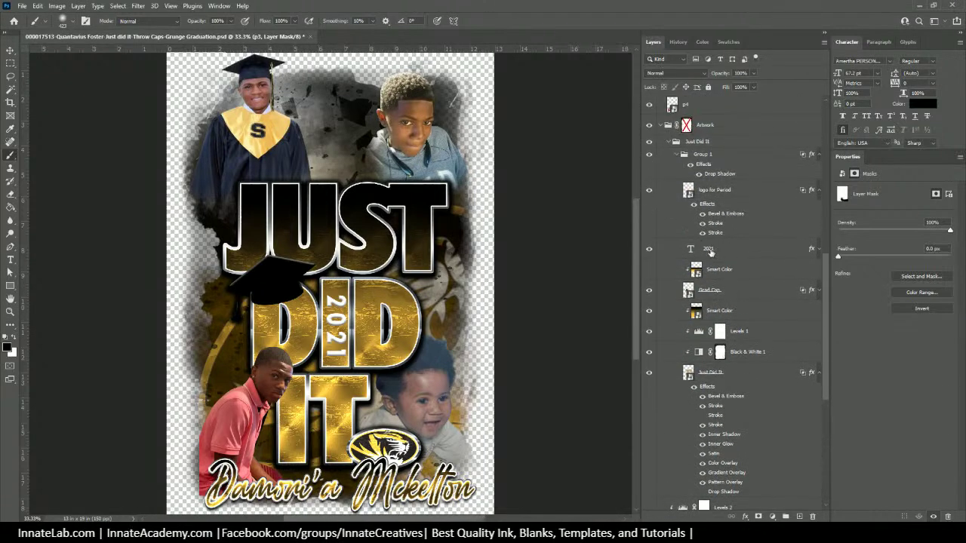
pyautogui.scroll(-4, 719, 304)
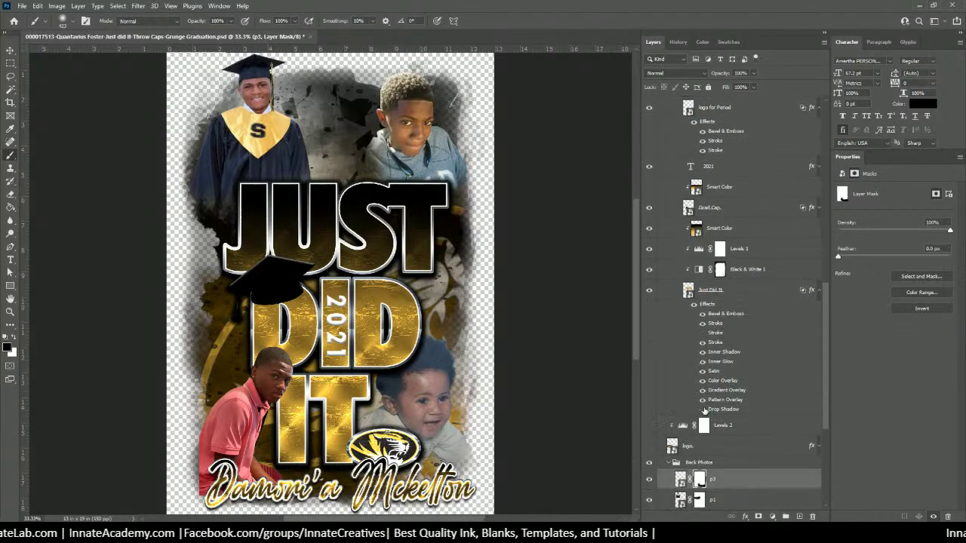
pyautogui.scroll(-2, 705, 411)
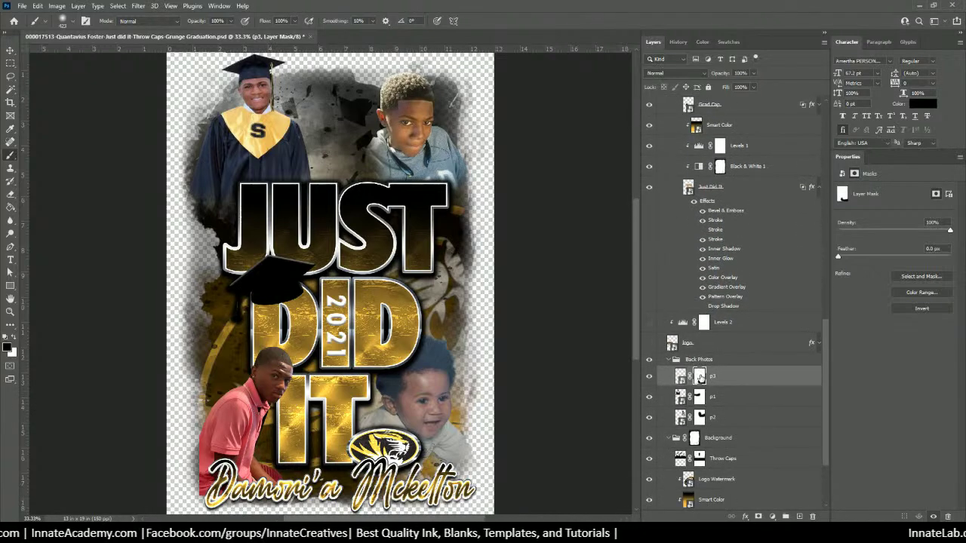
pyautogui.scroll(1, 702, 386)
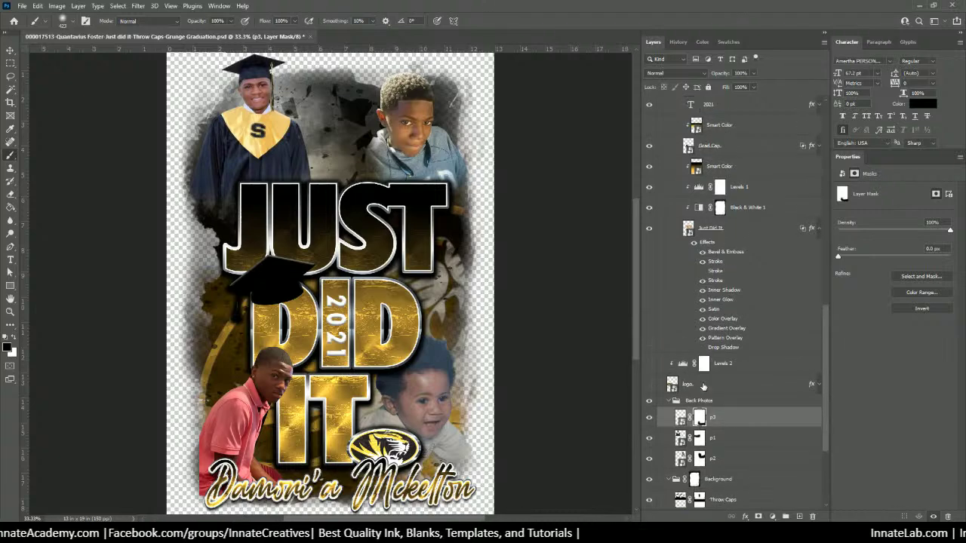
pyautogui.scroll(5, 703, 387)
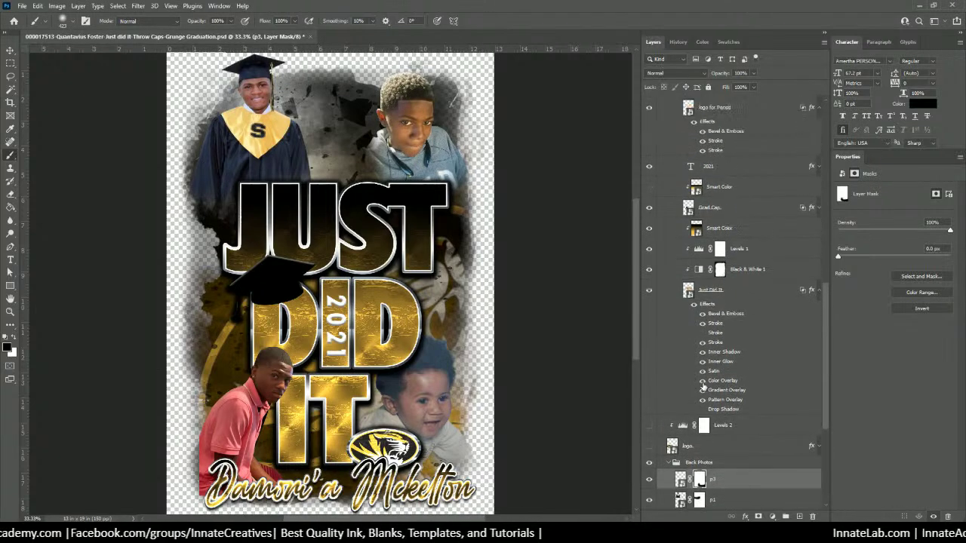
pyautogui.scroll(2, 703, 387)
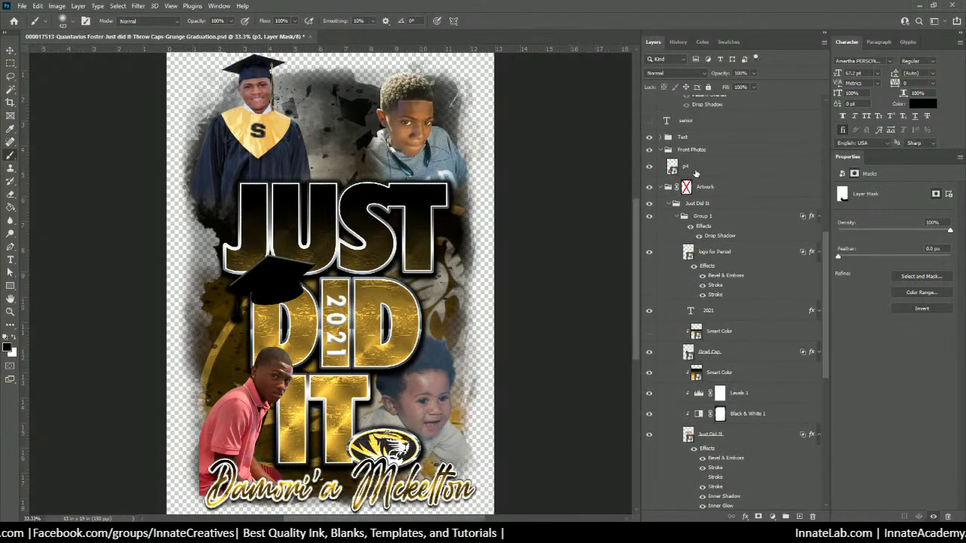
pyautogui.click(678, 171)
pyautogui.click(758, 517)
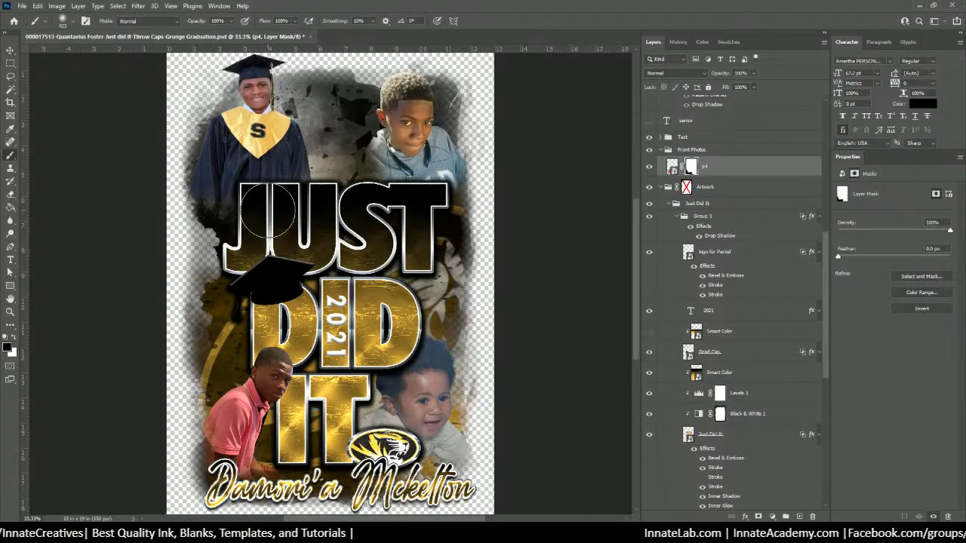
# Step: Select the leftover dark strip along the pink polo with the Magic Wand, paint it out on p4's mask, and clear the selection
pyautogui.hotkey('ctrl', '=')
pyautogui.hotkey('ctrl', '=')
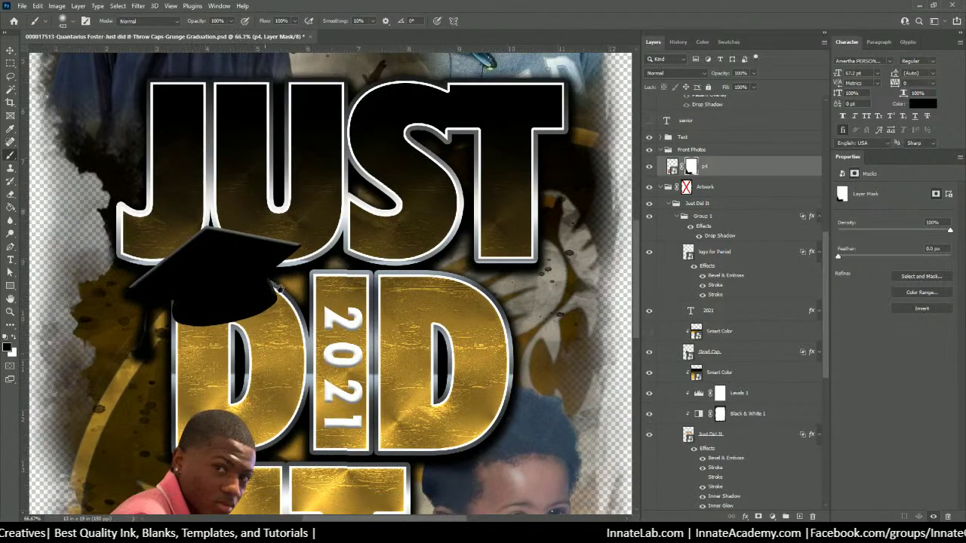
pyautogui.moveTo(279, 288); pyautogui.dragTo(313, 114)
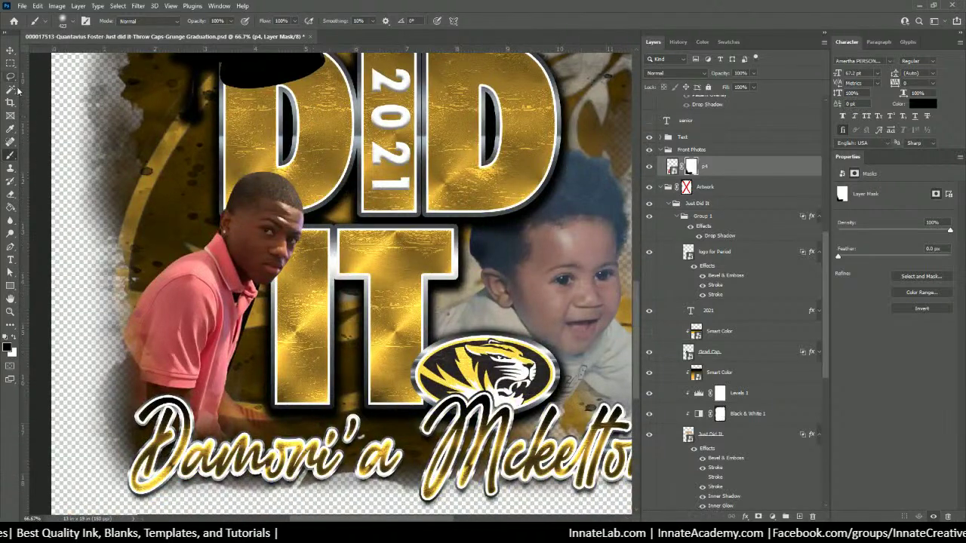
pyautogui.click(11, 89)
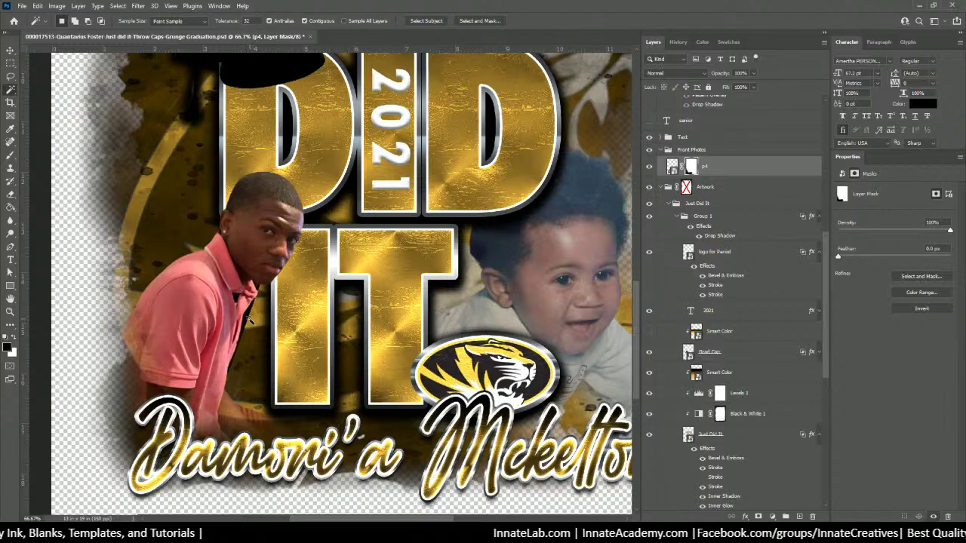
pyautogui.click(249, 319)
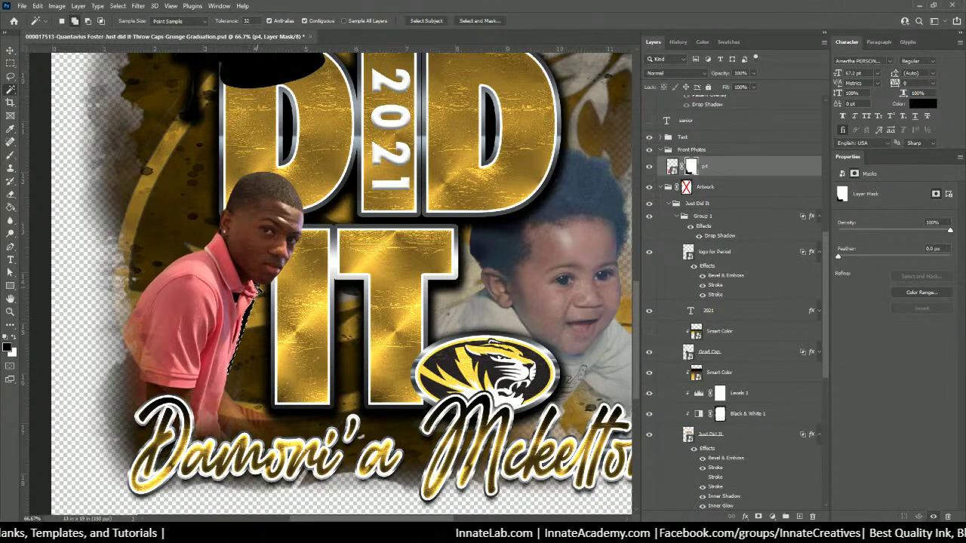
pyautogui.keyDown('shift'); pyautogui.click(255, 320); pyautogui.keyUp('shift')
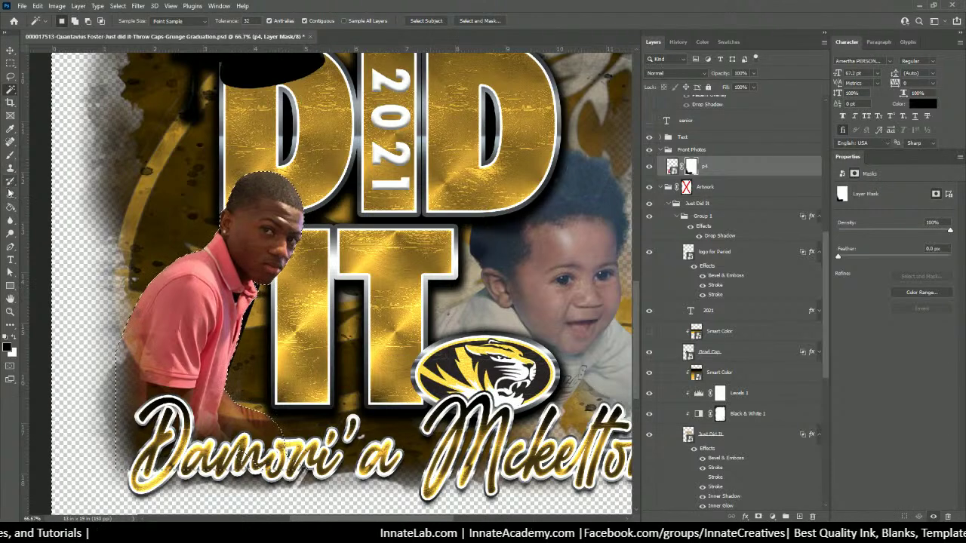
pyautogui.press('b')
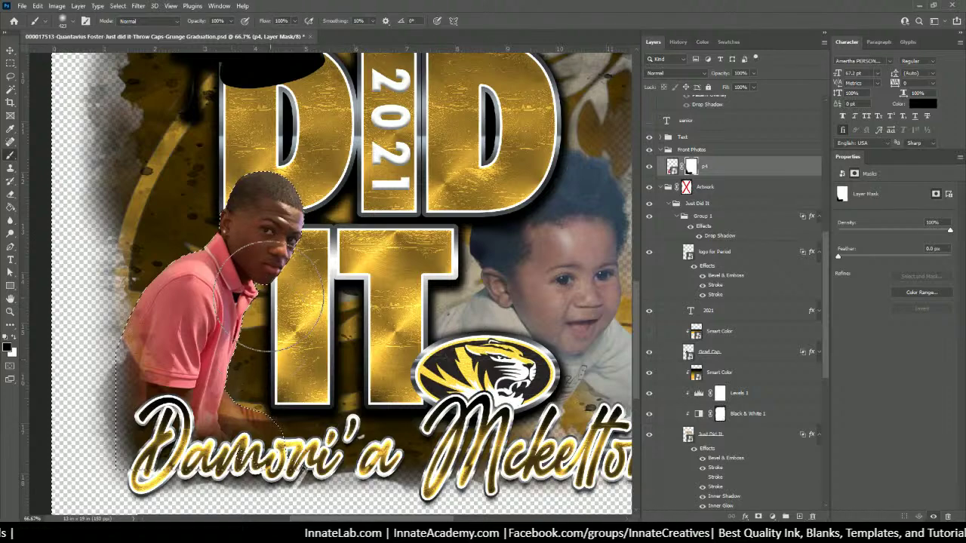
pyautogui.hotkey('ctrl', 'd')
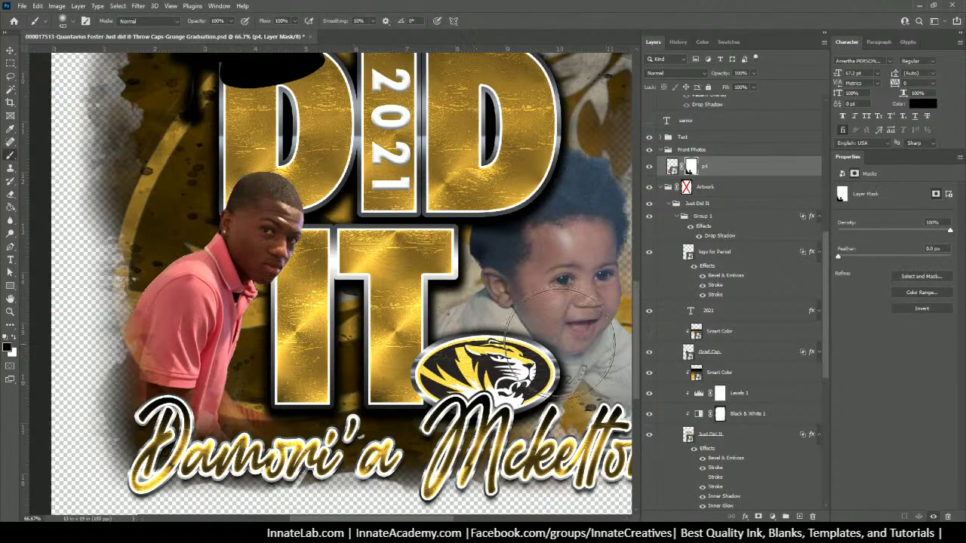
# Step: Duplicate the graduate's name text together with its clipped Smart Color layer and place the copy just above the word JUST
pyautogui.hotkey('ctrl', '-')
pyautogui.hotkey('ctrl', '-')
pyautogui.hotkey('ctrl', '-')
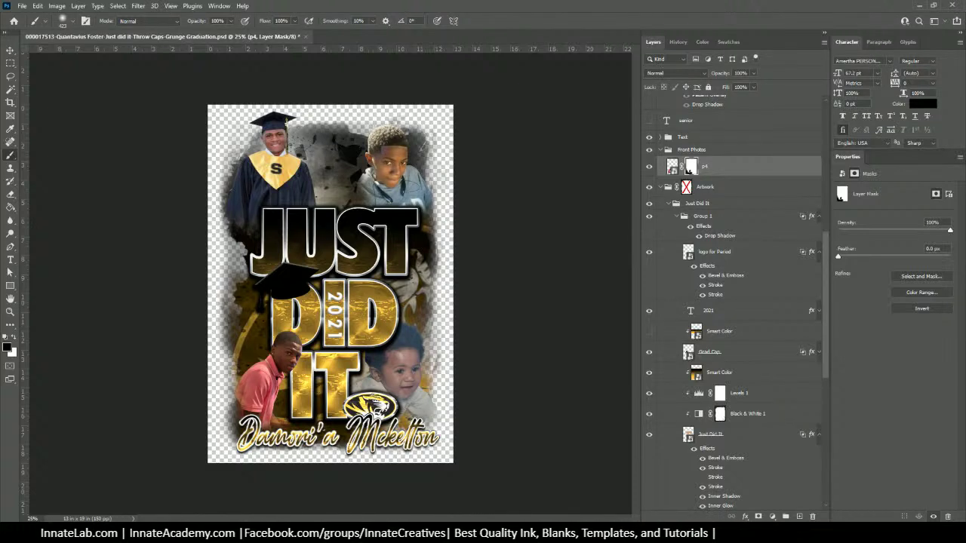
pyautogui.click(11, 49)
pyautogui.rightClick(268, 319)
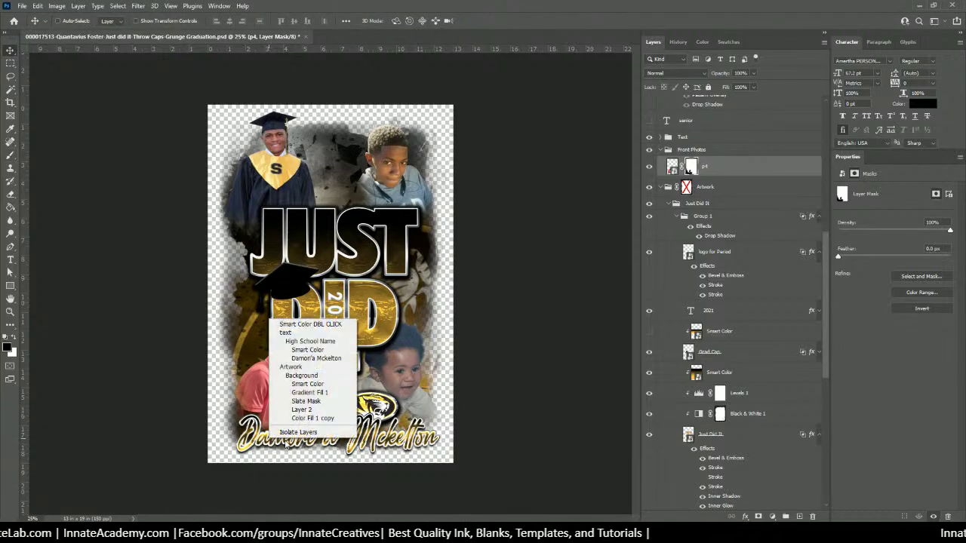
pyautogui.click(298, 344)
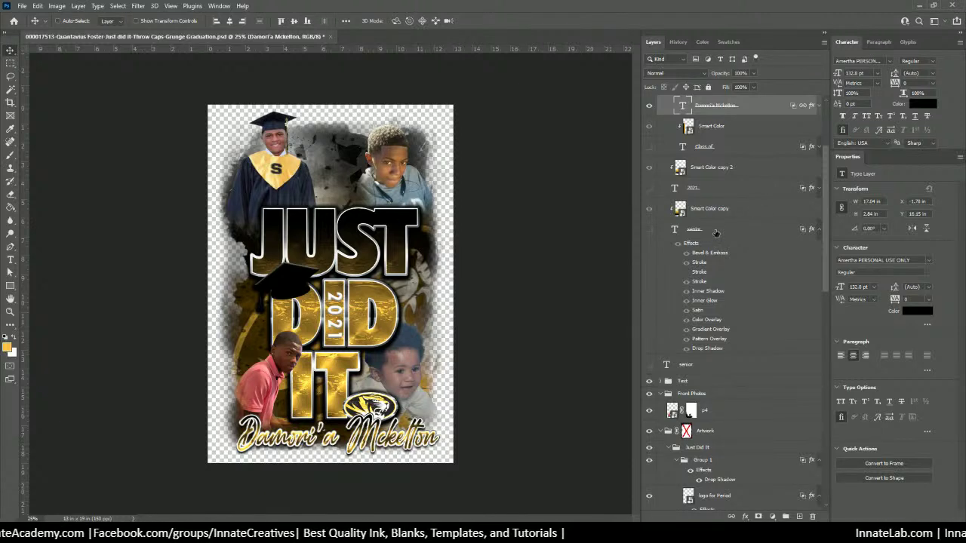
pyautogui.click(716, 232)
pyautogui.scroll(3, 715, 233)
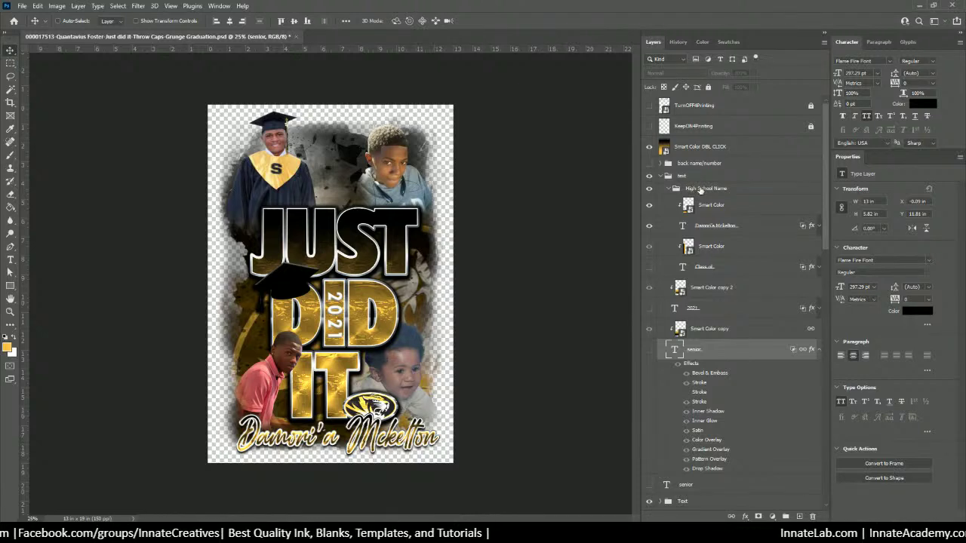
pyautogui.click(699, 190)
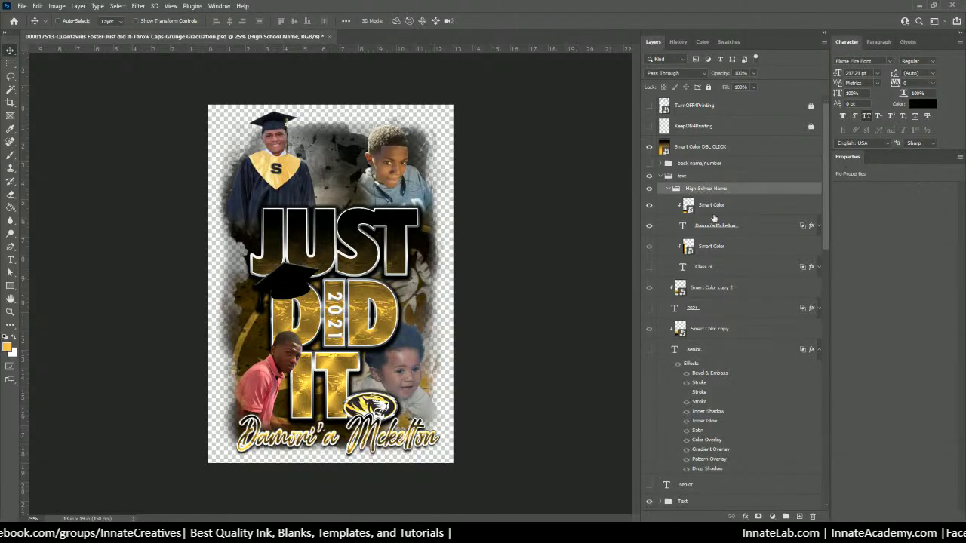
pyautogui.click(723, 229)
pyautogui.keyDown('shift'); pyautogui.click(727, 210); pyautogui.keyUp('shift')
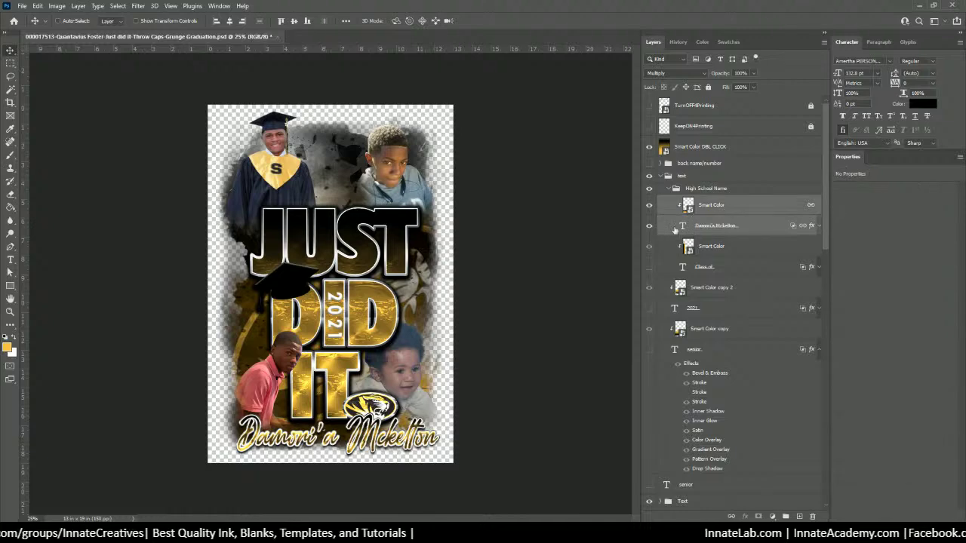
pyautogui.moveTo(367, 447); pyautogui.dragTo(371, 182)
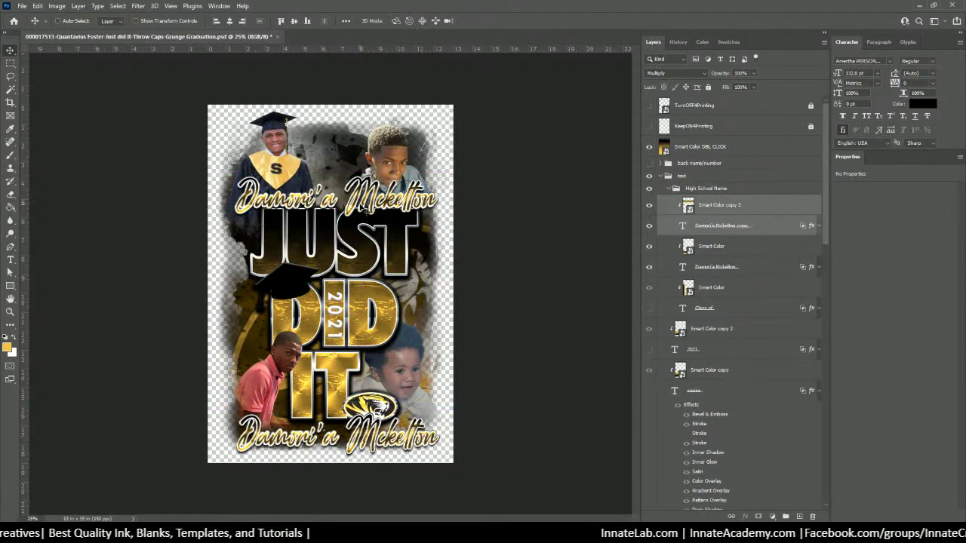
# Step: Replace the duplicated name text with "Swainsboro High School"
pyautogui.doubleClick(682, 227)
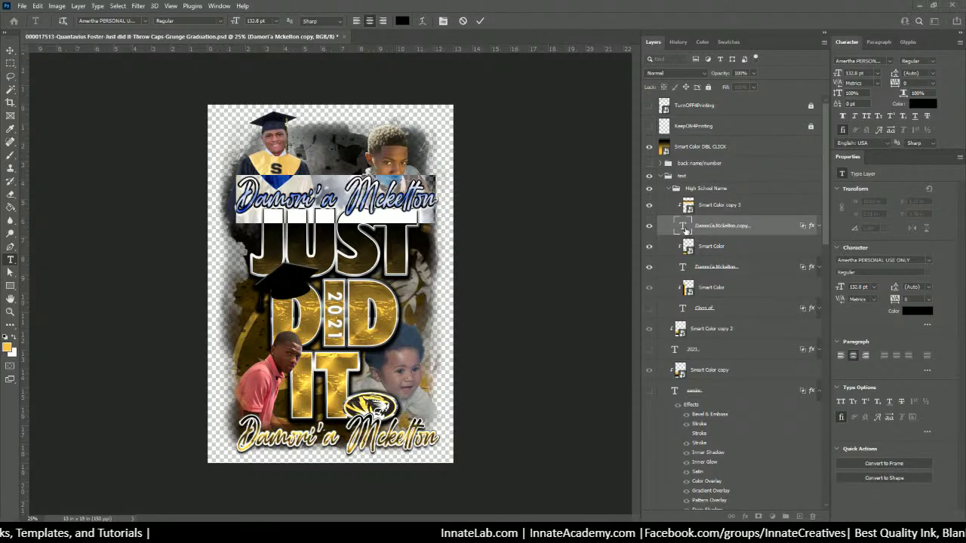
pyautogui.hotkey('ctrl', 'v')
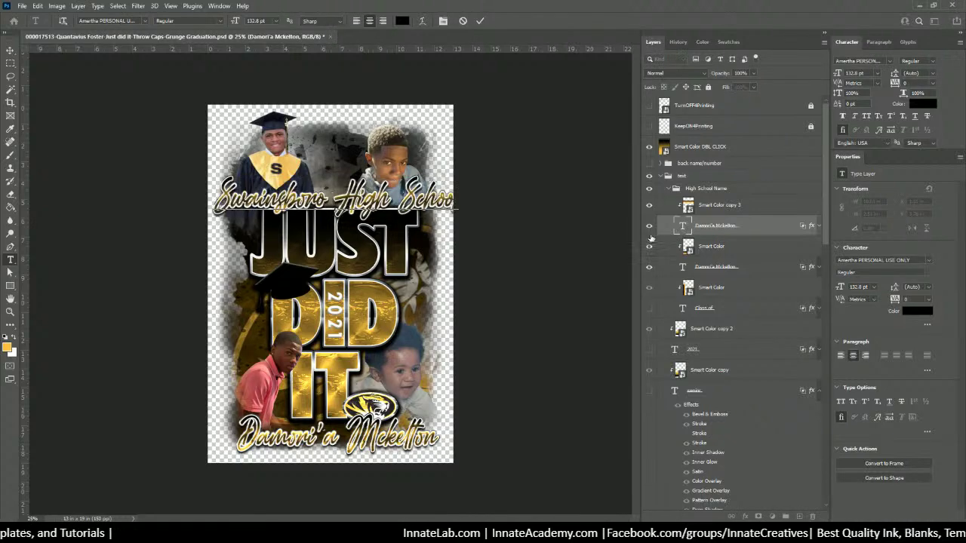
pyautogui.click(9, 51)
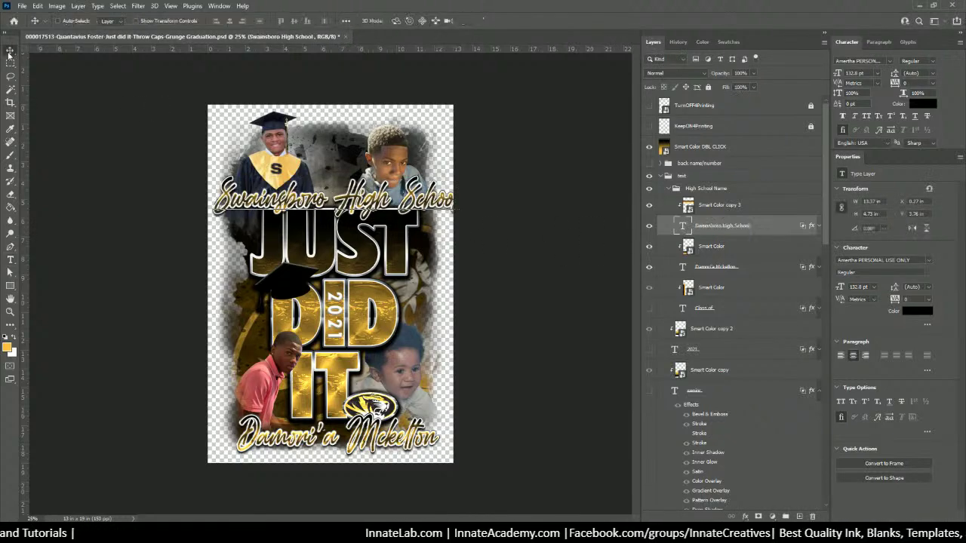
# Step: Narrow the school name to about 88% width and center it across the design above JUST
pyautogui.hotkey('ctrl', 't')
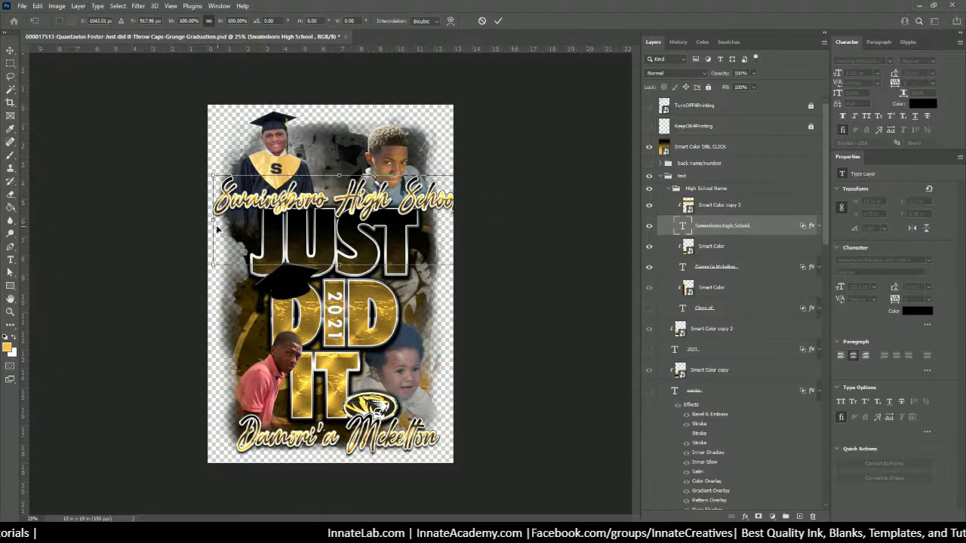
pyautogui.moveTo(214, 221); pyautogui.dragTo(244, 221)
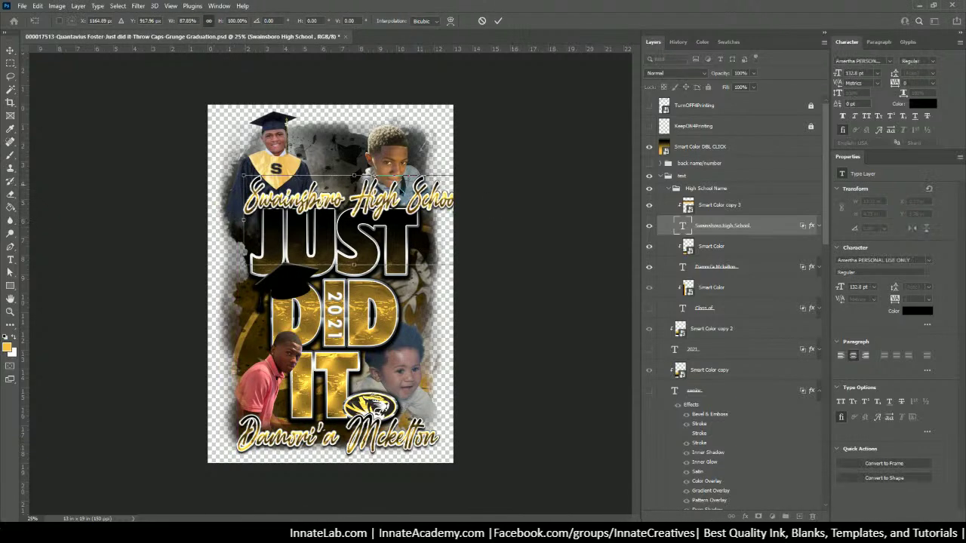
pyautogui.moveTo(399, 200); pyautogui.dragTo(375, 179)
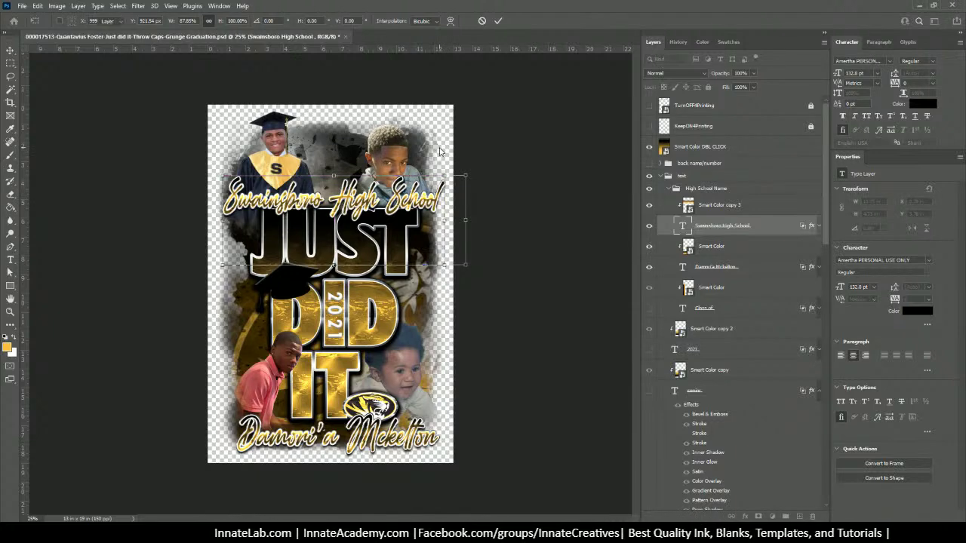
pyautogui.press('Return')
# Step: Select the p2 blue hoodie photo and move it slightly up so the face clears the school name
pyautogui.rightClick(391, 163)
pyautogui.click(434, 187)
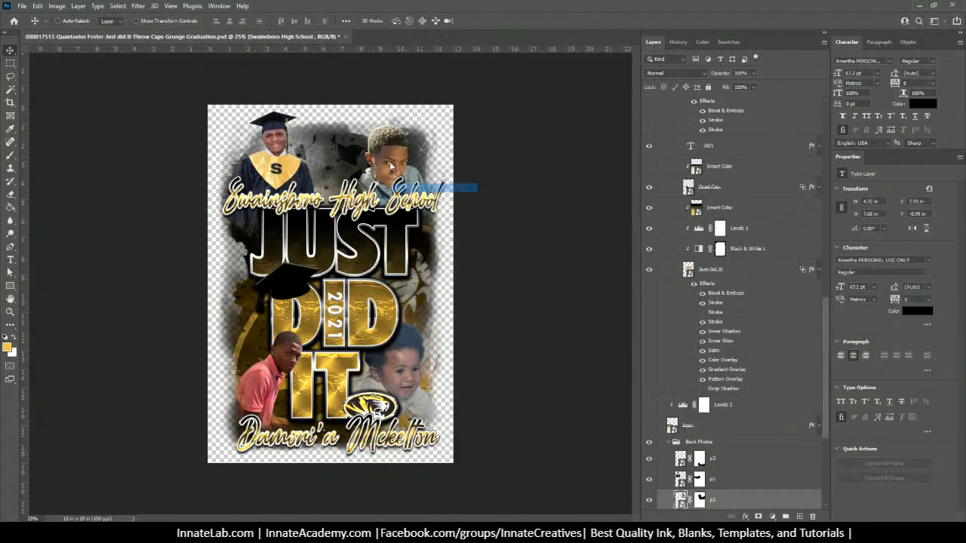
pyautogui.moveTo(391, 165); pyautogui.dragTo(391, 155)
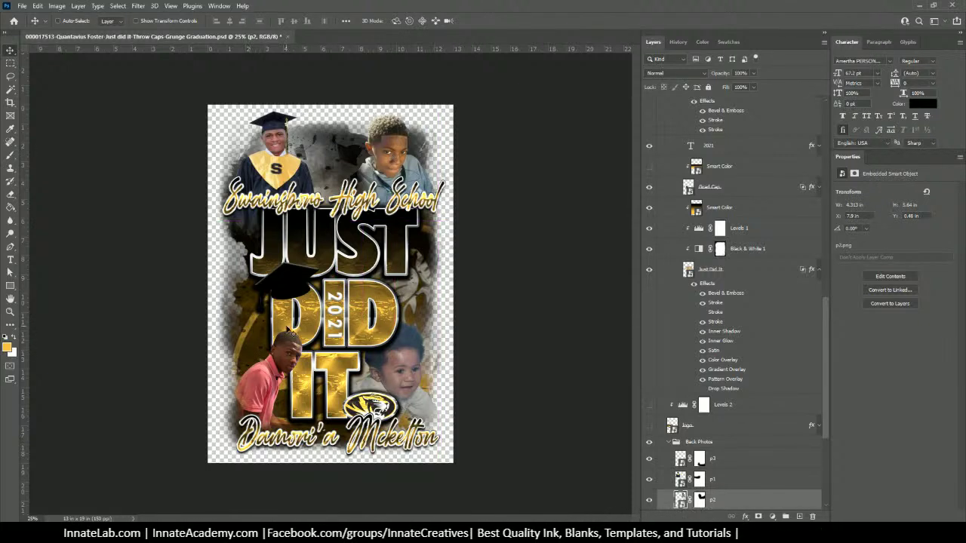
# Step: Enlarge the p4 pink polo photo to about 120% and shift it down toward the graduate's name
pyautogui.rightClick(261, 376)
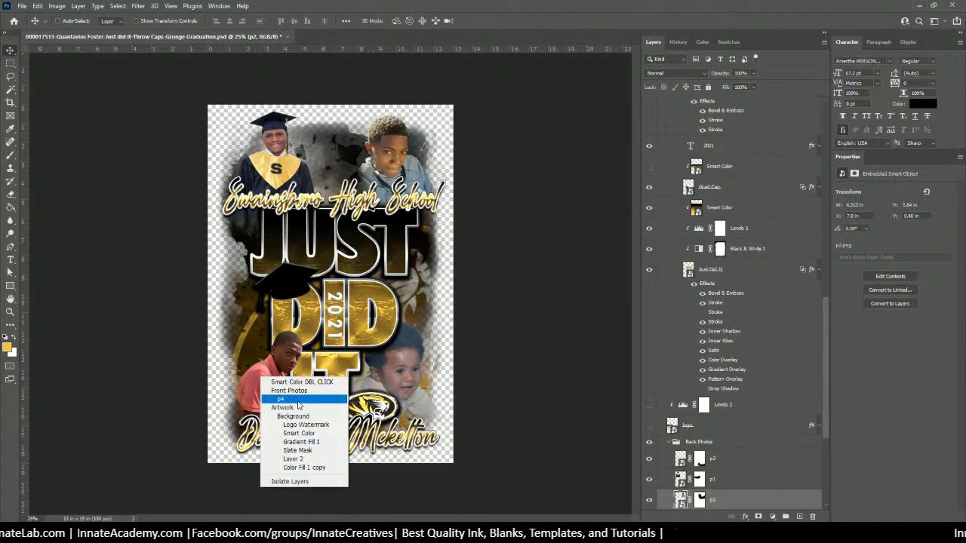
pyautogui.hotkey('ctrl', 't')
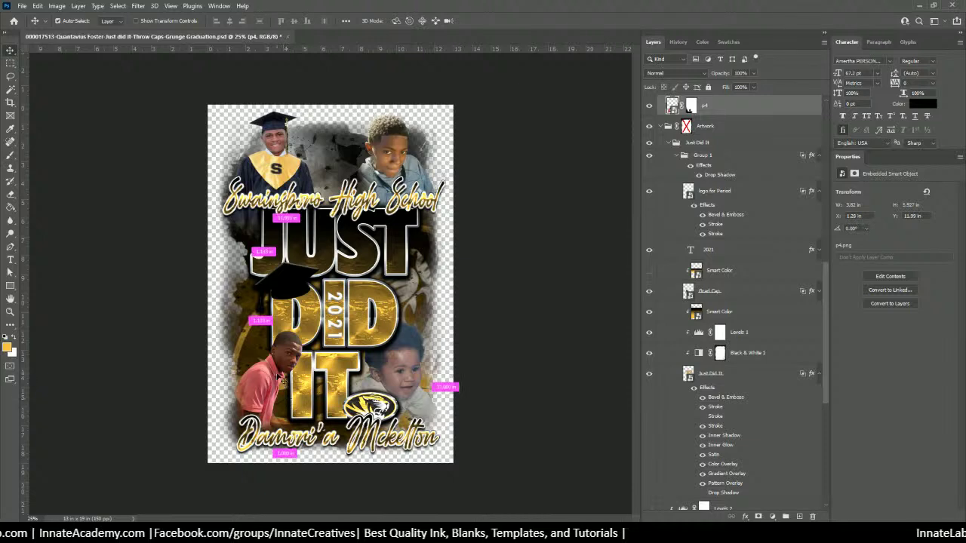
pyautogui.moveTo(306, 332); pyautogui.dragTo(336, 301)
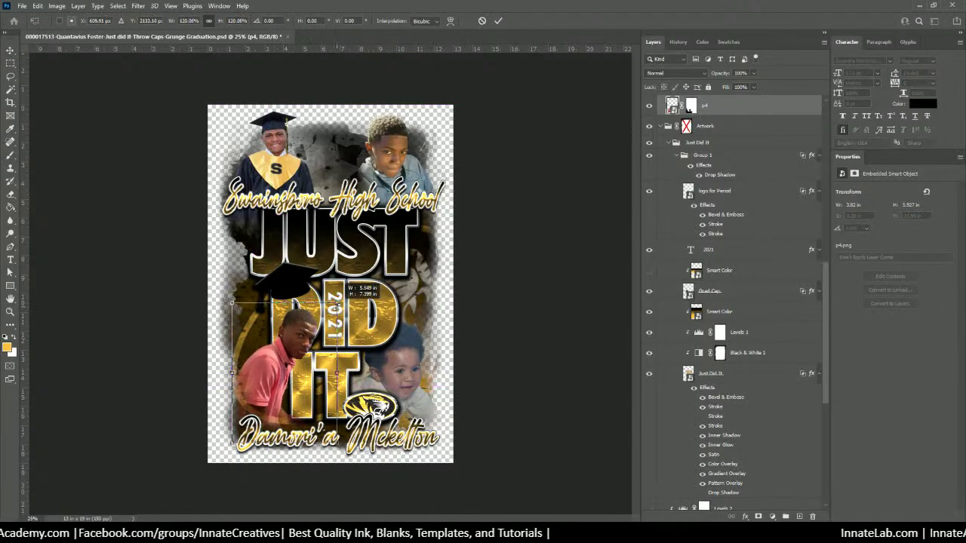
pyautogui.moveTo(281, 370); pyautogui.dragTo(276, 391)
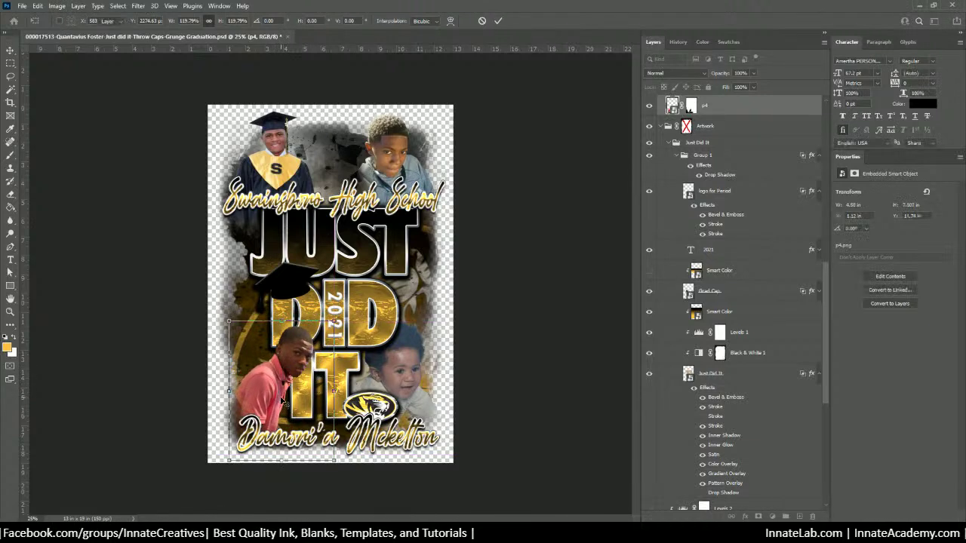
pyautogui.press('Return')
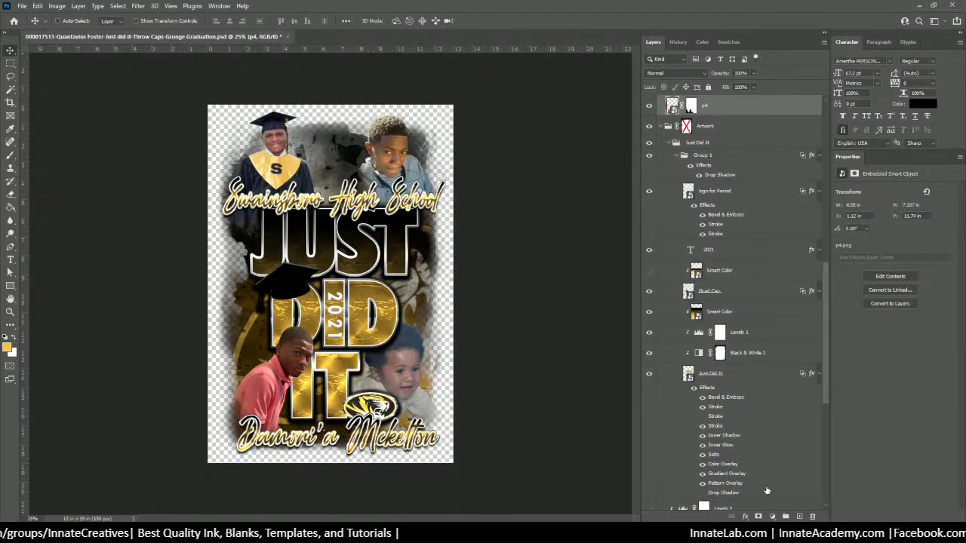
# Step: Add a Hue/Saturation adjustment layer above p4 and target the Reds by sampling the polo photo
pyautogui.click(773, 517)
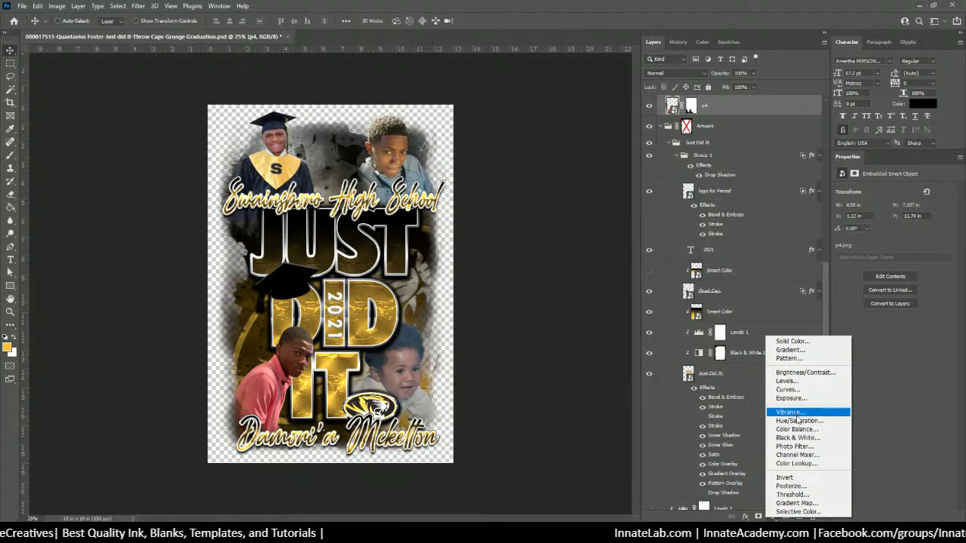
pyautogui.click(794, 420)
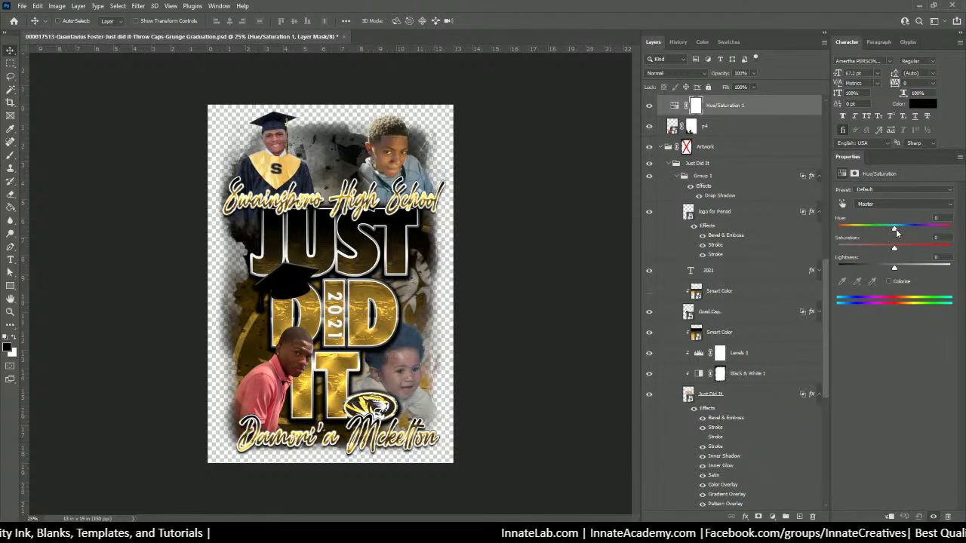
pyautogui.click(842, 204)
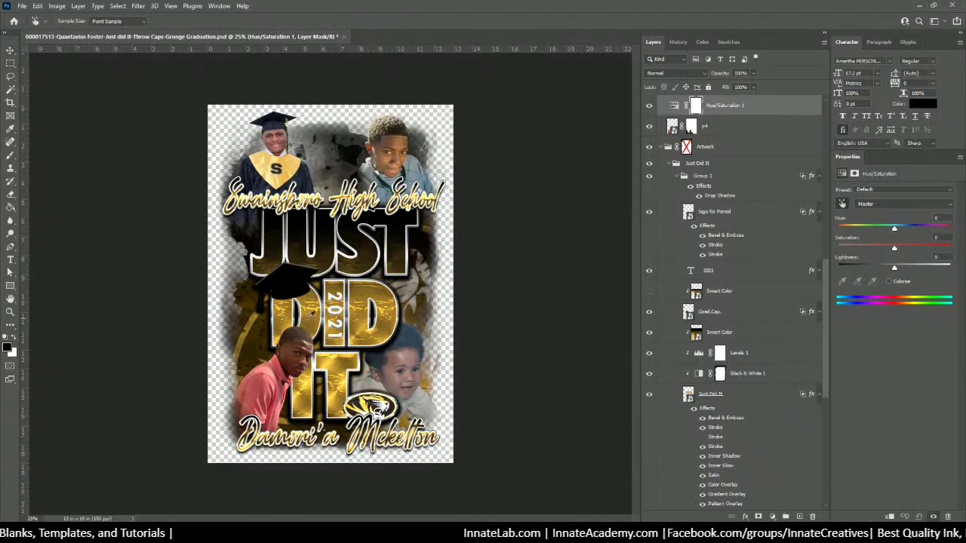
pyautogui.click(280, 361)
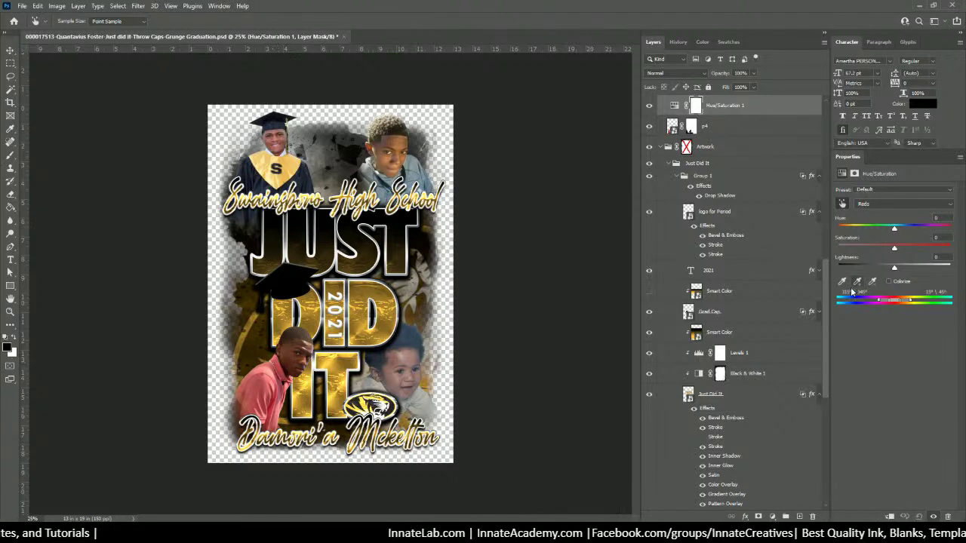
# Step: Set the Reds to hue -14, saturation -100 and lightness -2, and clip the adjustment to p4
pyautogui.moveTo(894, 229); pyautogui.dragTo(917, 237)
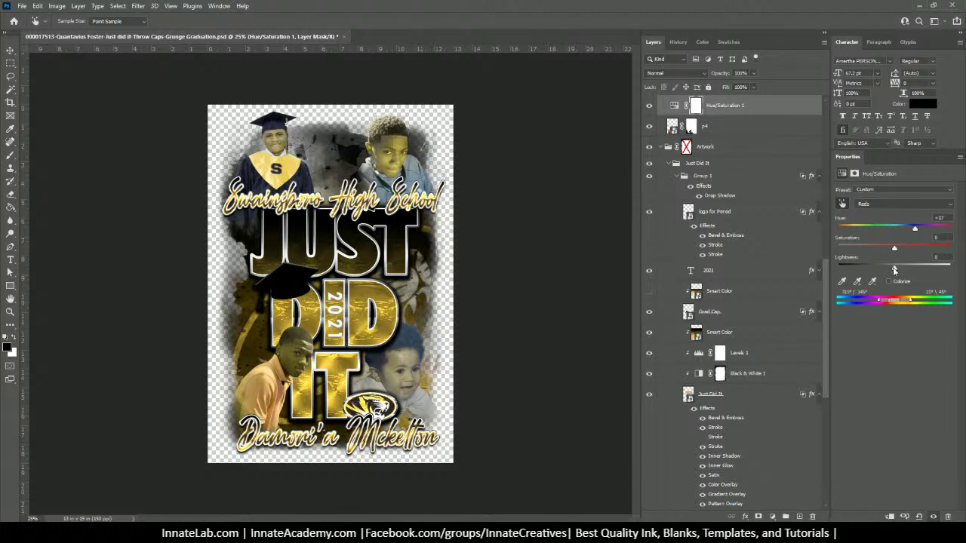
pyautogui.moveTo(894, 271); pyautogui.dragTo(823, 254)
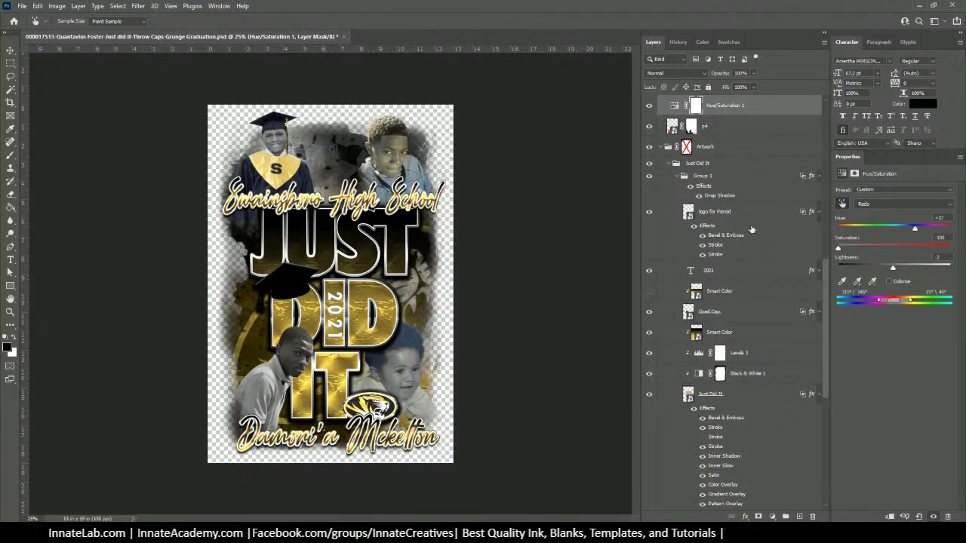
pyautogui.moveTo(915, 230); pyautogui.dragTo(888, 236)
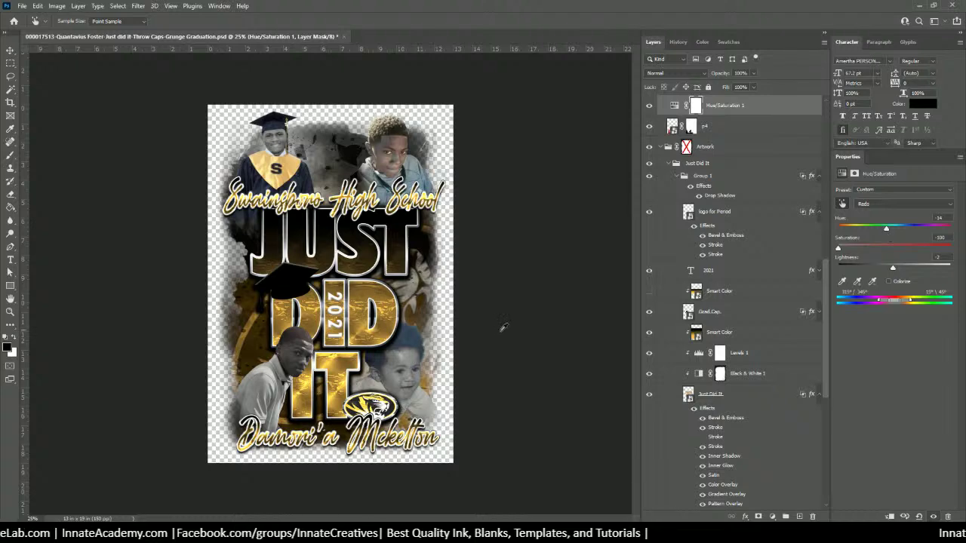
pyautogui.rightClick(741, 110)
pyautogui.click(796, 290)
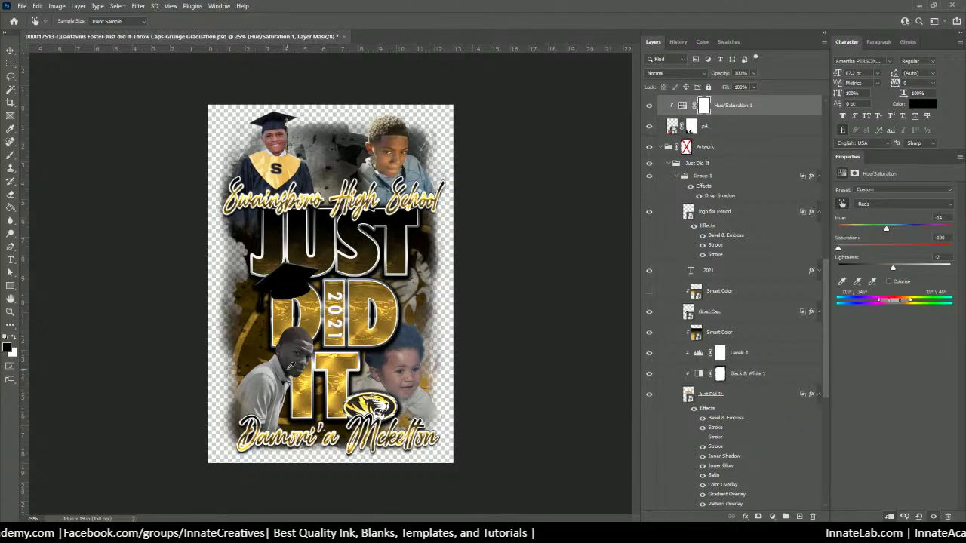
# Step: Paint black with a smaller soft brush on the Hue/Saturation mask over the face in p4 to restore its skin color
pyautogui.hotkey('ctrl', '+')
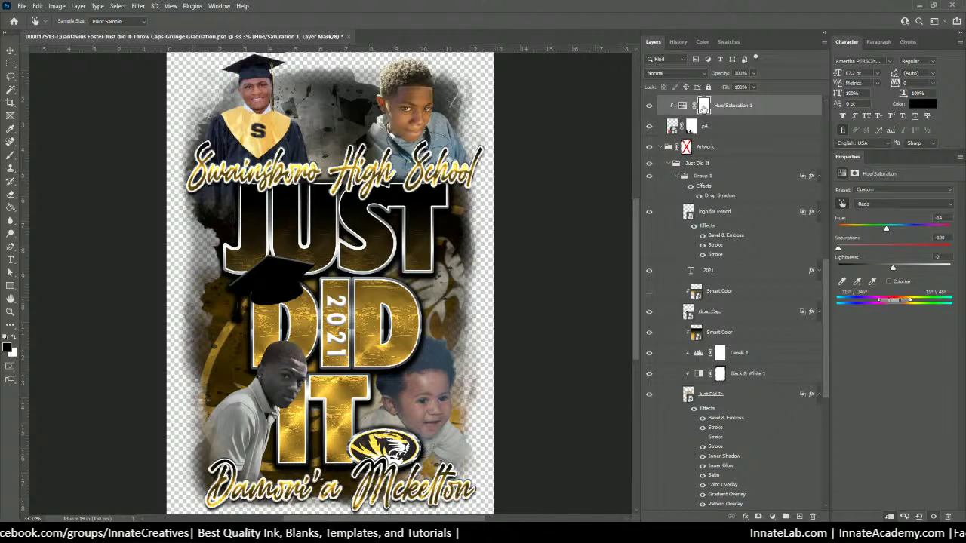
pyautogui.click(703, 107)
pyautogui.press('v')
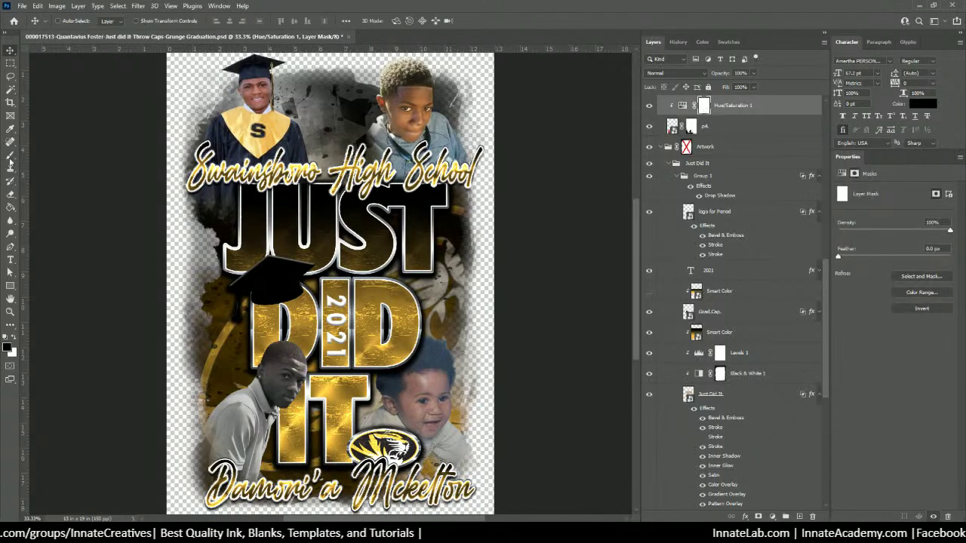
pyautogui.click(9, 157)
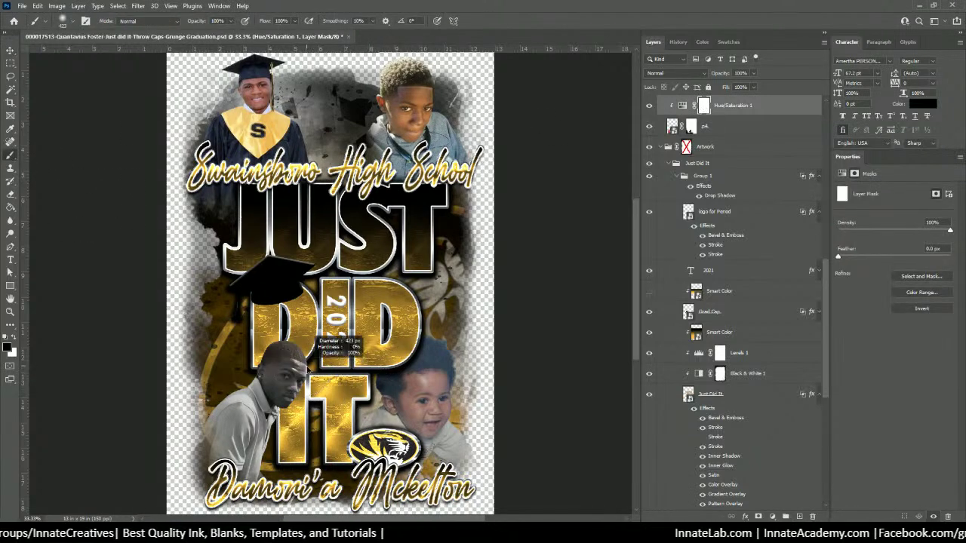
pyautogui.moveTo(307, 368)
pyautogui.mouseDown()
pyautogui.moveTo(276, 358)
pyautogui.moveTo(309, 368)
pyautogui.moveTo(260, 367)
pyautogui.moveTo(280, 397)
pyautogui.moveTo(299, 404)
pyautogui.moveTo(292, 358)
pyautogui.moveTo(314, 353)
pyautogui.mouseUp()
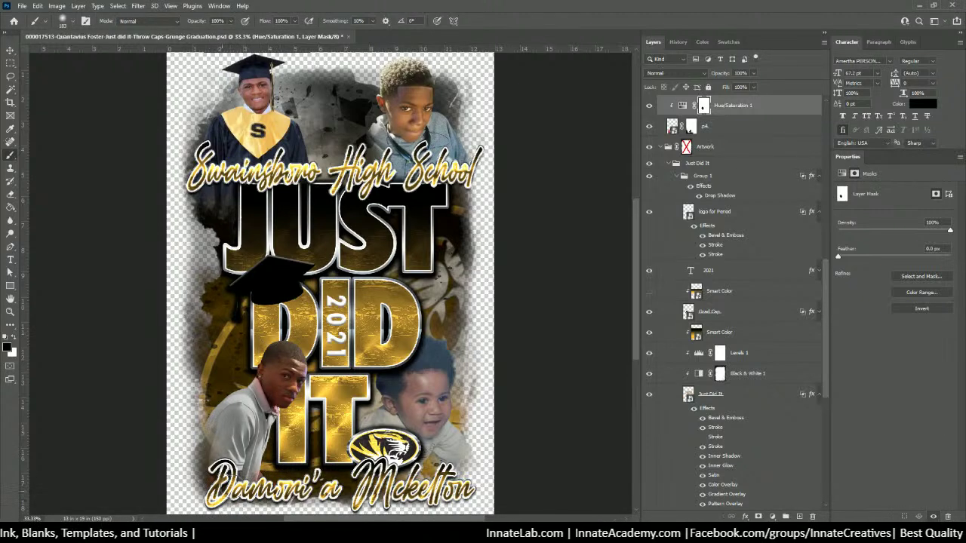
# Step: Refine the Hue/Saturation mask with a smaller soft brush, painting black at the chin and white over the pink collar and sleeve edges
pyautogui.hotkey('ctrl', '+')
pyautogui.hotkey('ctrl', '+')
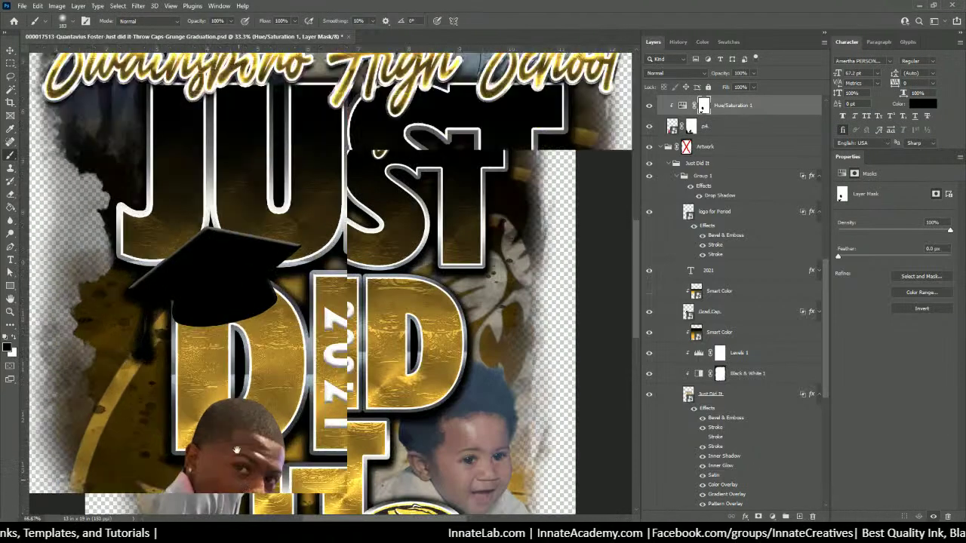
pyautogui.scroll(-5, 259, 226)
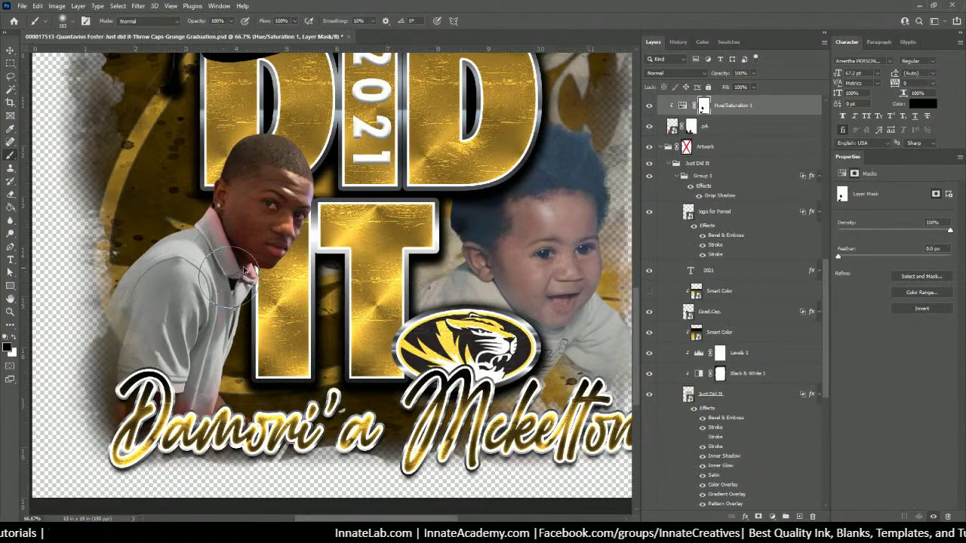
pyautogui.moveTo(249, 270); pyautogui.dragTo(225, 274)
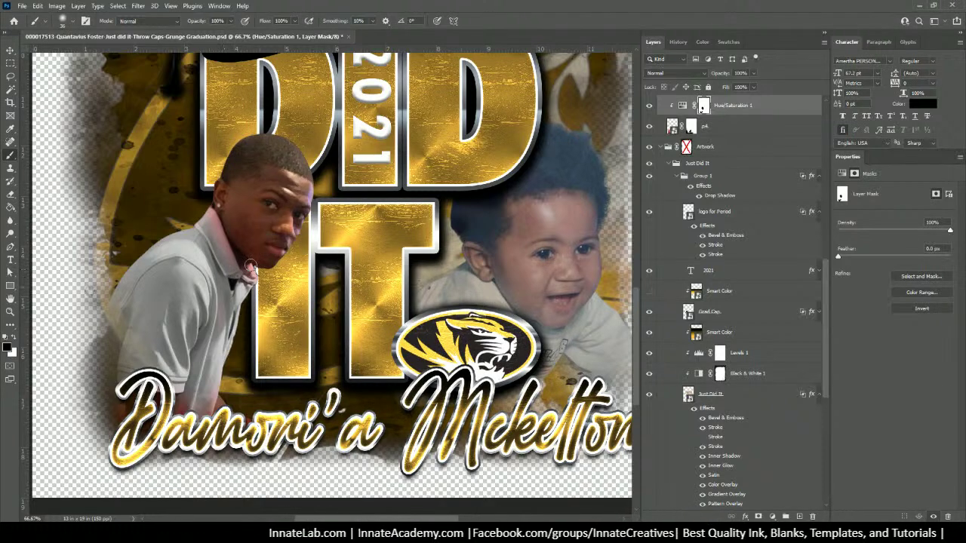
pyautogui.click(13, 340)
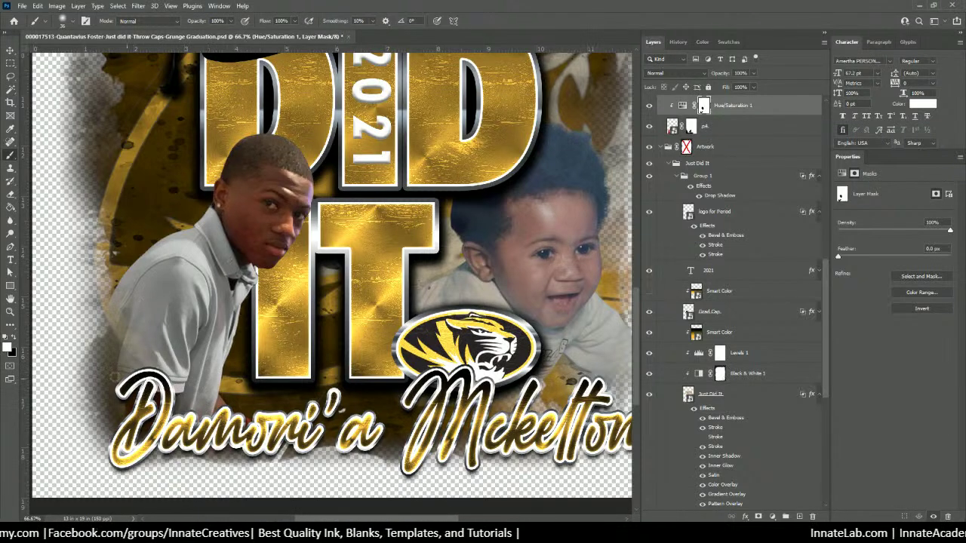
# Step: Select the Throw Caps background layer and move it up behind the two upper photos
pyautogui.hotkey('ctrl', '-')
pyautogui.hotkey('ctrl', '-')
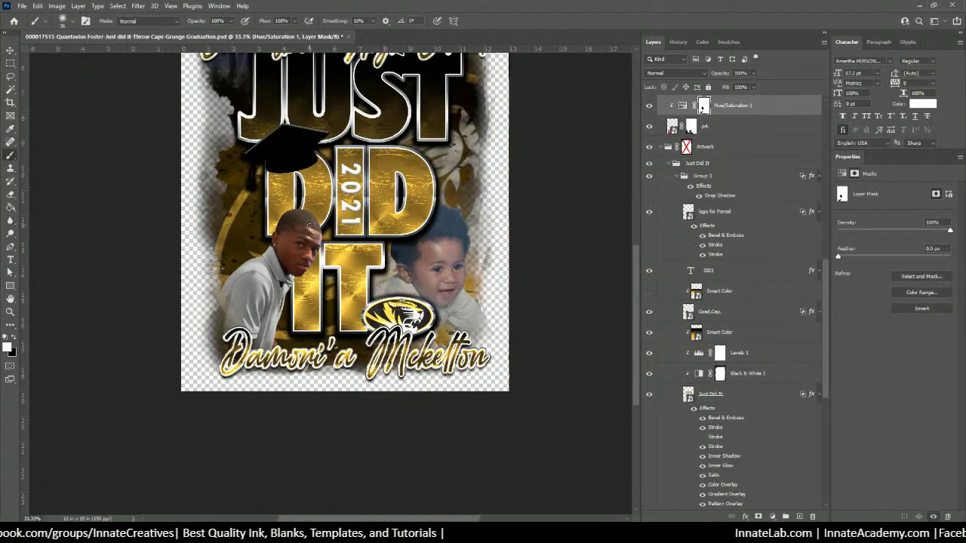
pyautogui.scroll(5, 308, 224)
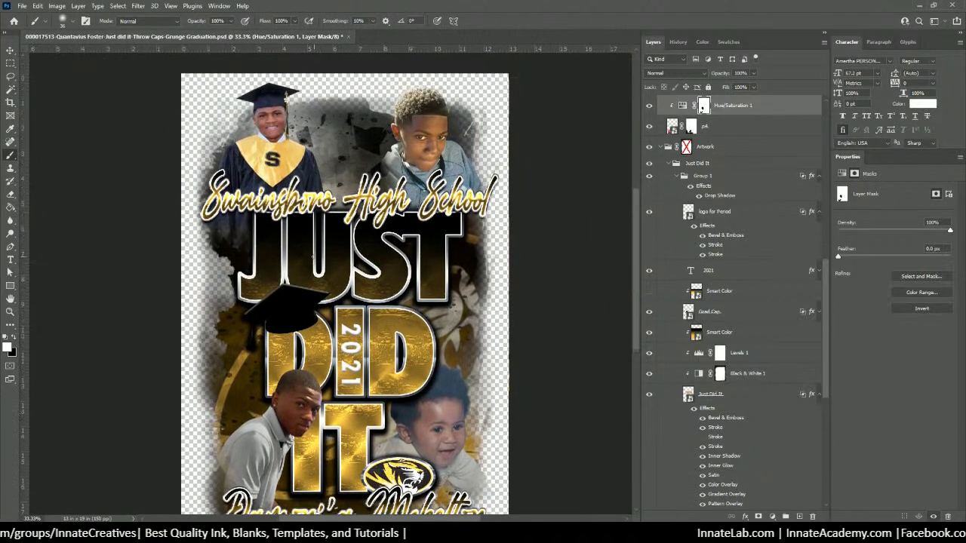
pyautogui.click(9, 50)
pyautogui.rightClick(371, 137)
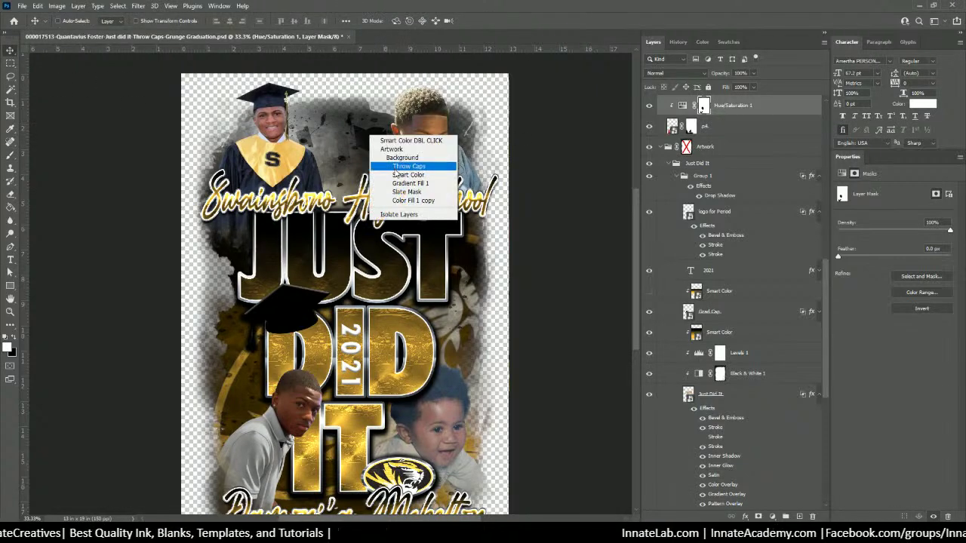
pyautogui.click(393, 168)
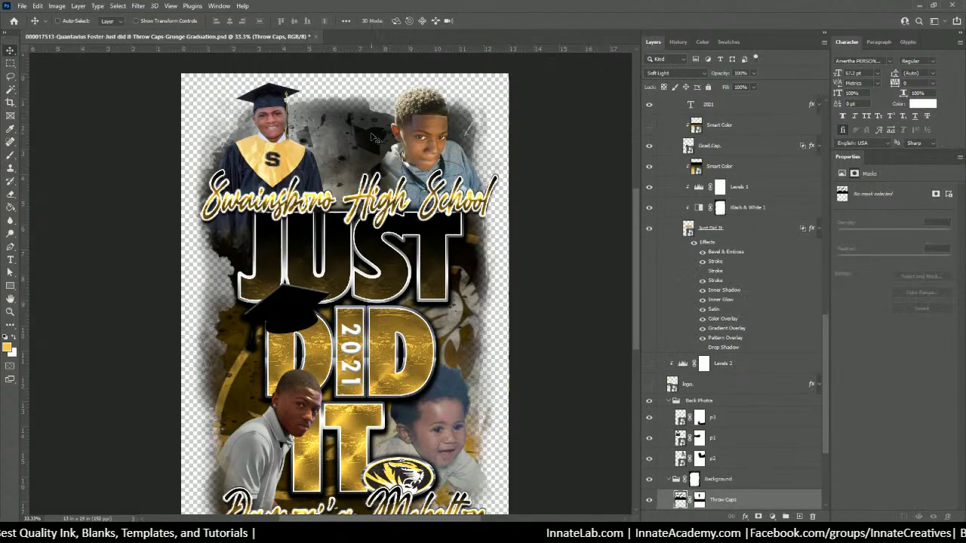
pyautogui.moveTo(369, 147); pyautogui.dragTo(352, 114)
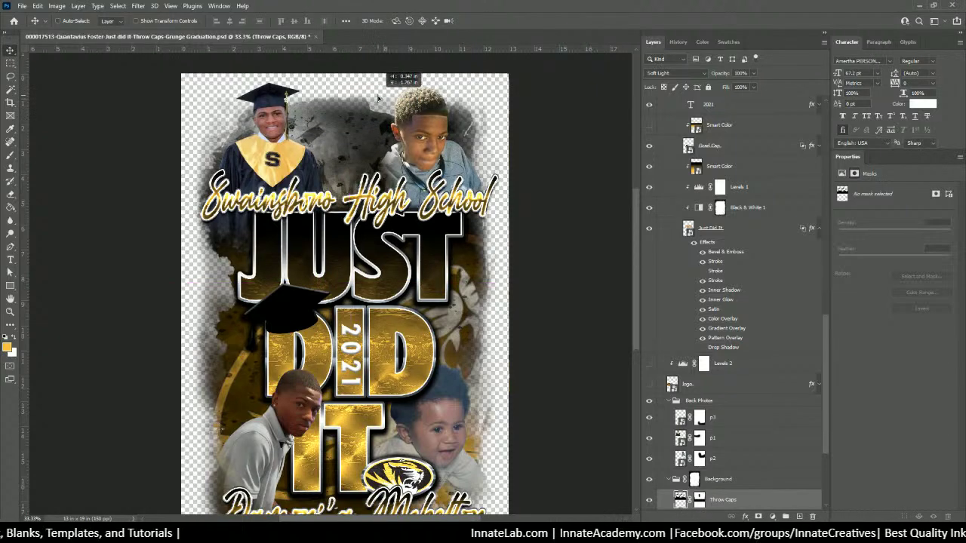
# Step: Scale the Throw Caps layer down proportionally to roughly the width of the background artwork
pyautogui.hotkey('ctrl', 't')
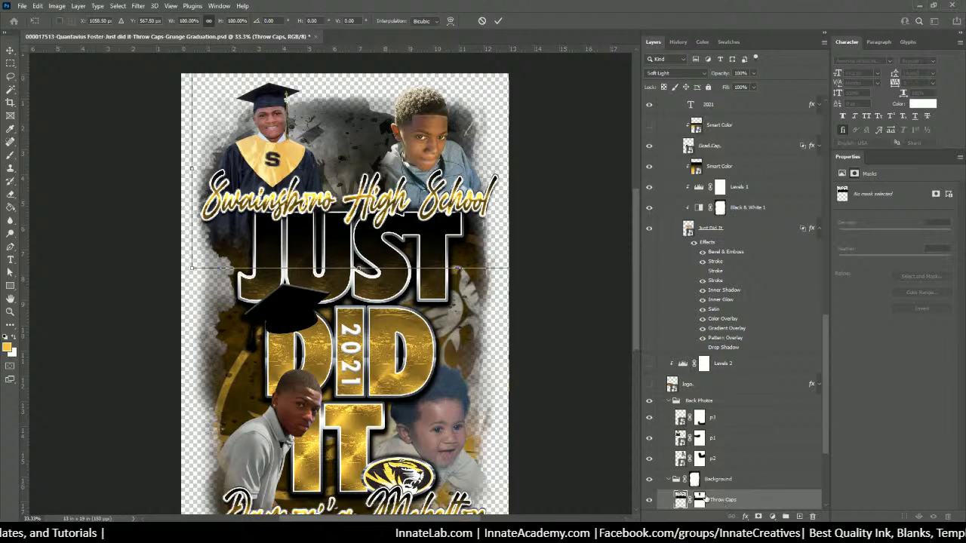
pyautogui.moveTo(191, 269); pyautogui.dragTo(206, 262)
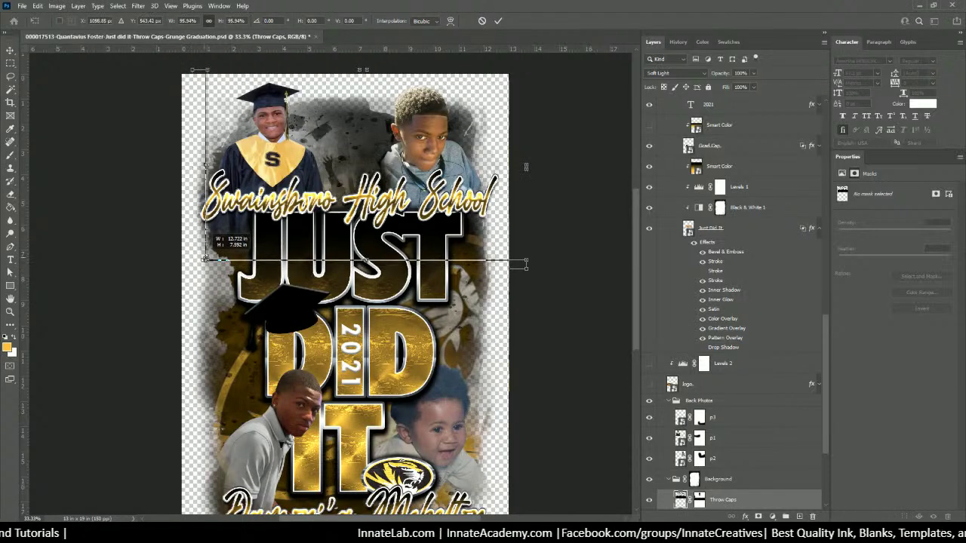
pyautogui.moveTo(524, 265); pyautogui.dragTo(488, 240)
pyautogui.press('Return')
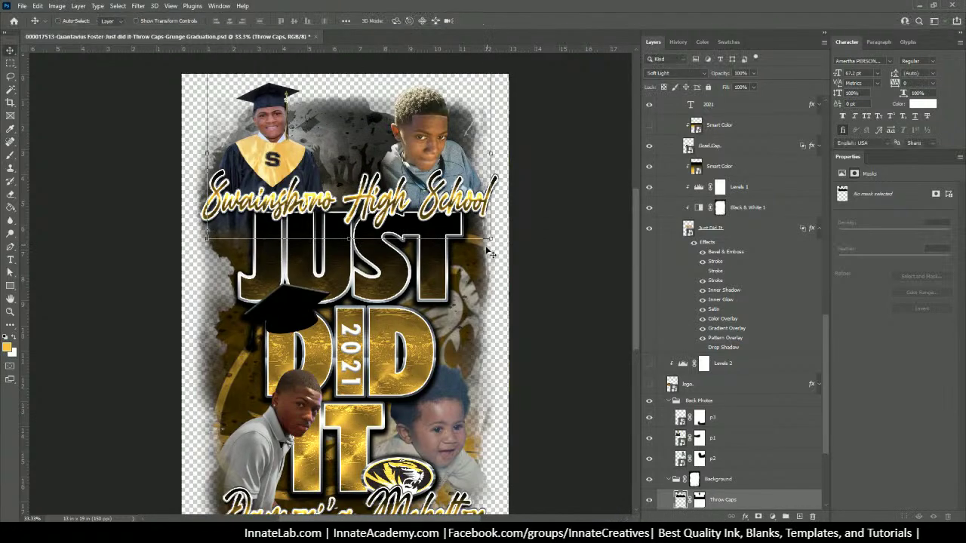
# Step: Position the Throw Caps crowd in the gap between the two upper photos, just above the school name, and save the document
pyautogui.moveTo(323, 140); pyautogui.dragTo(325, 152)
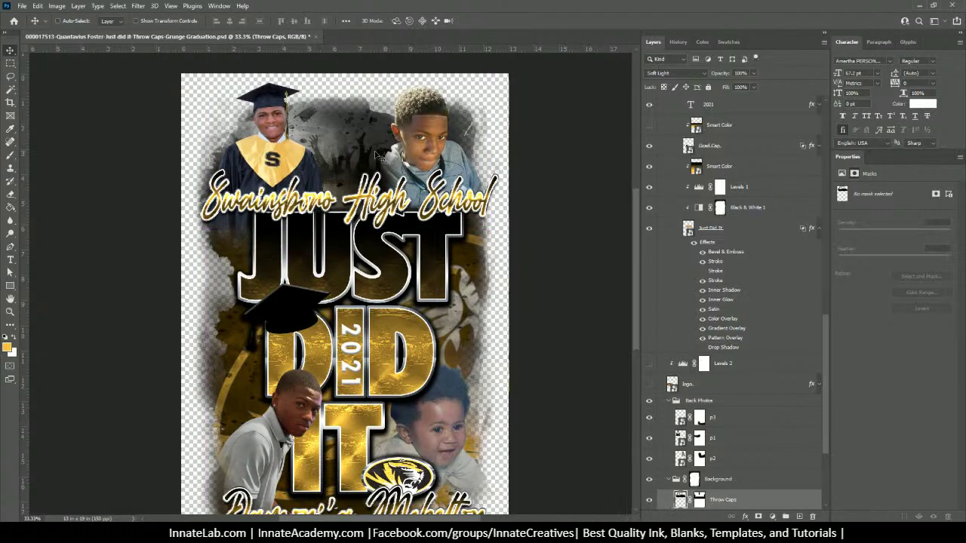
pyautogui.moveTo(375, 160); pyautogui.dragTo(373, 155)
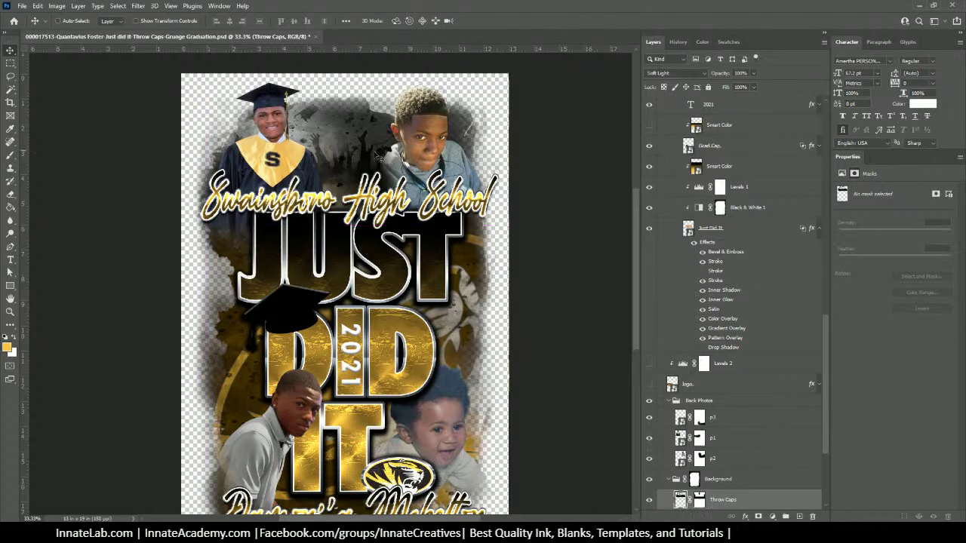
pyautogui.moveTo(359, 159); pyautogui.dragTo(363, 174)
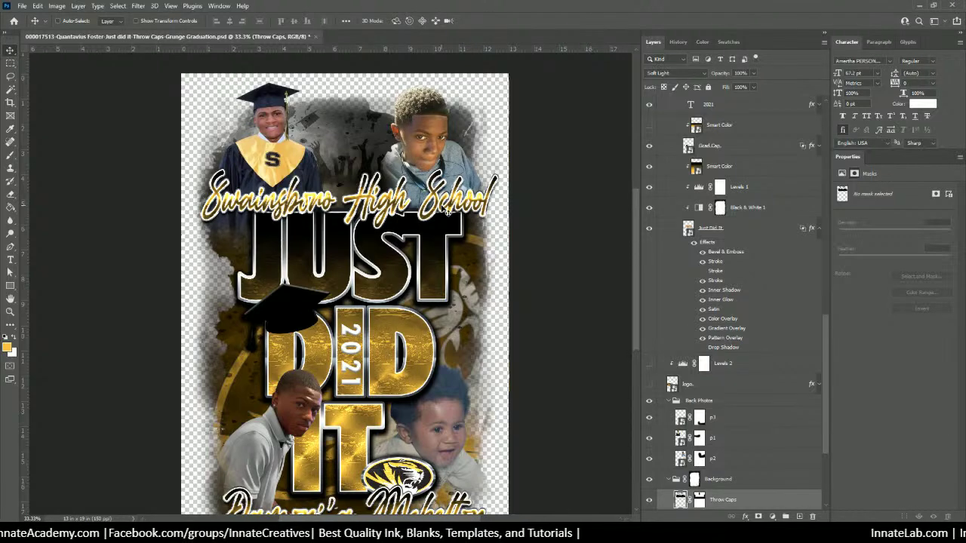
pyautogui.hotkey('ctrl', '-')
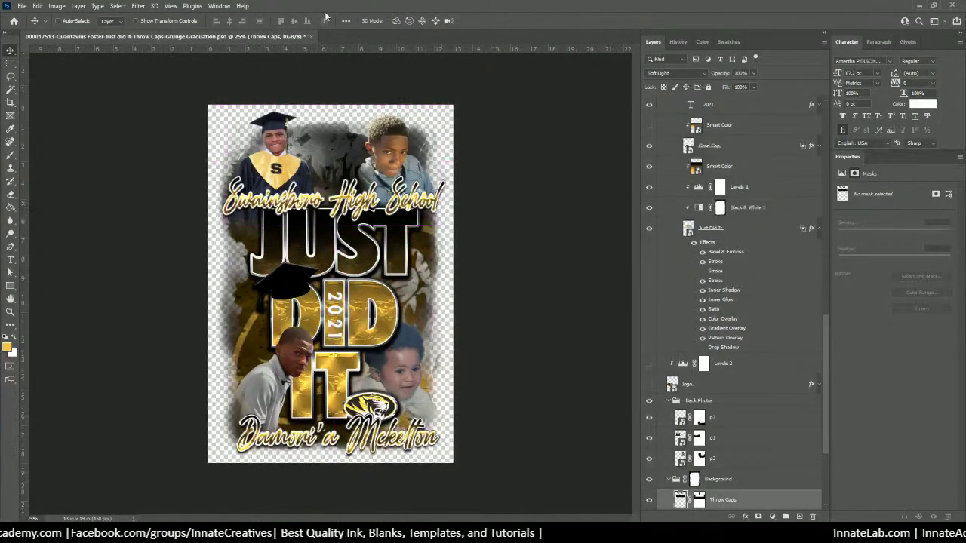
pyautogui.hotkey('ctrl', 's')
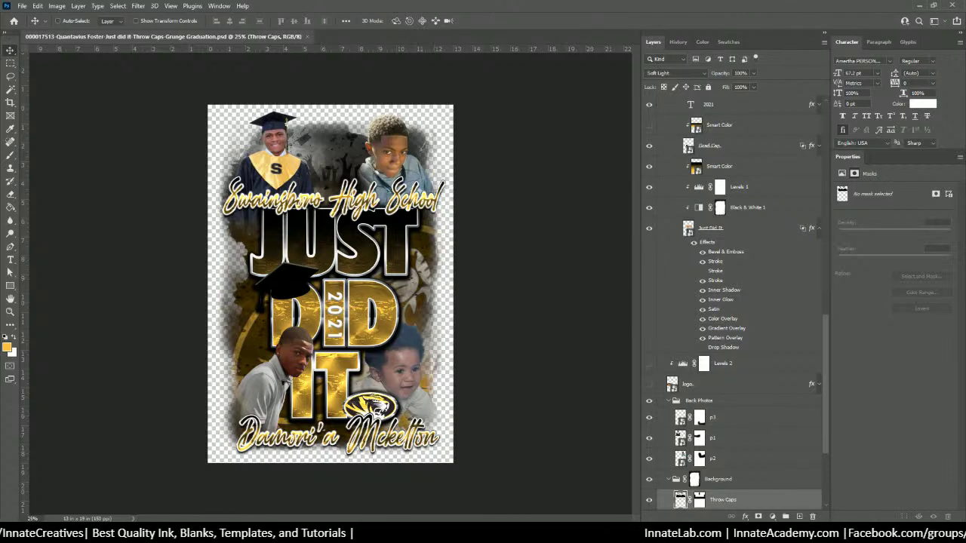
pyautogui.click(23, 6)
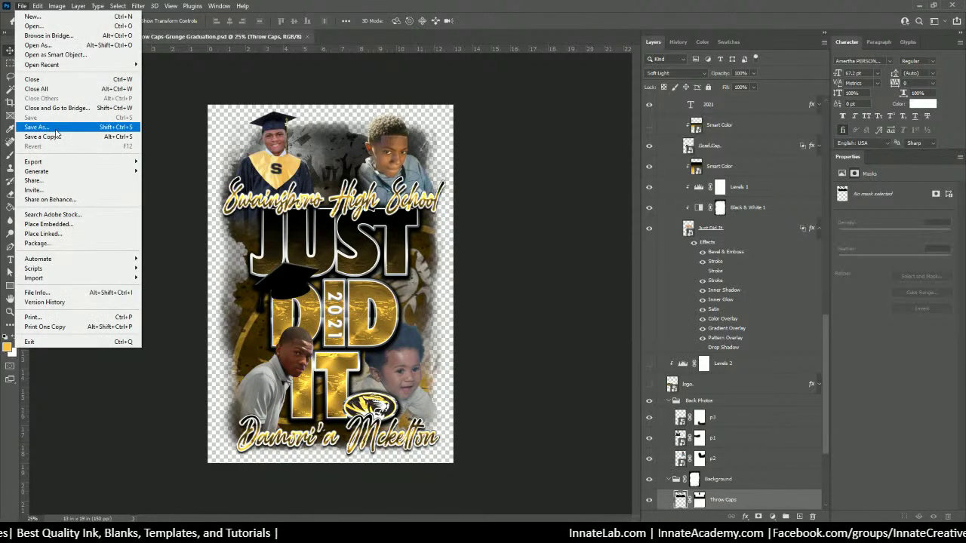
pyautogui.click(55, 129)
pyautogui.click(113, 232)
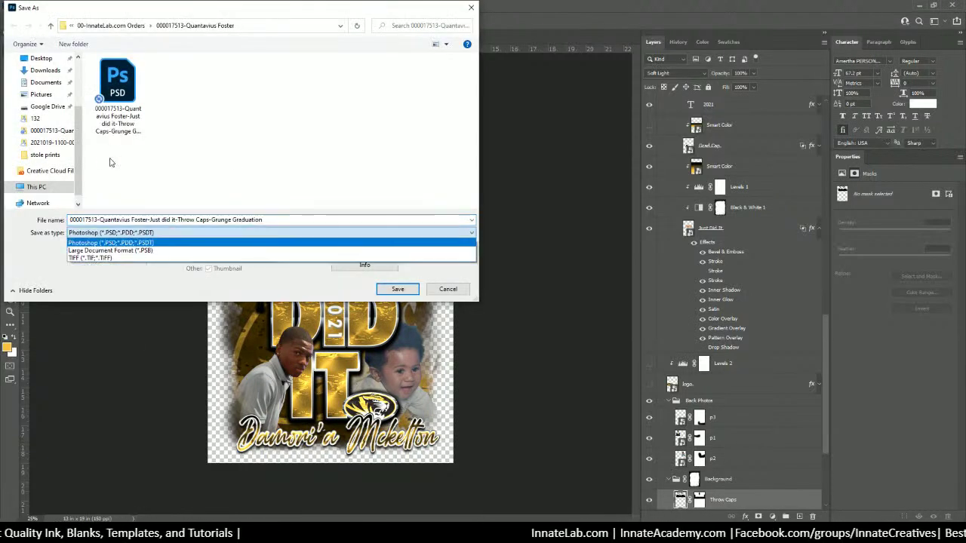
pyautogui.click(81, 243)
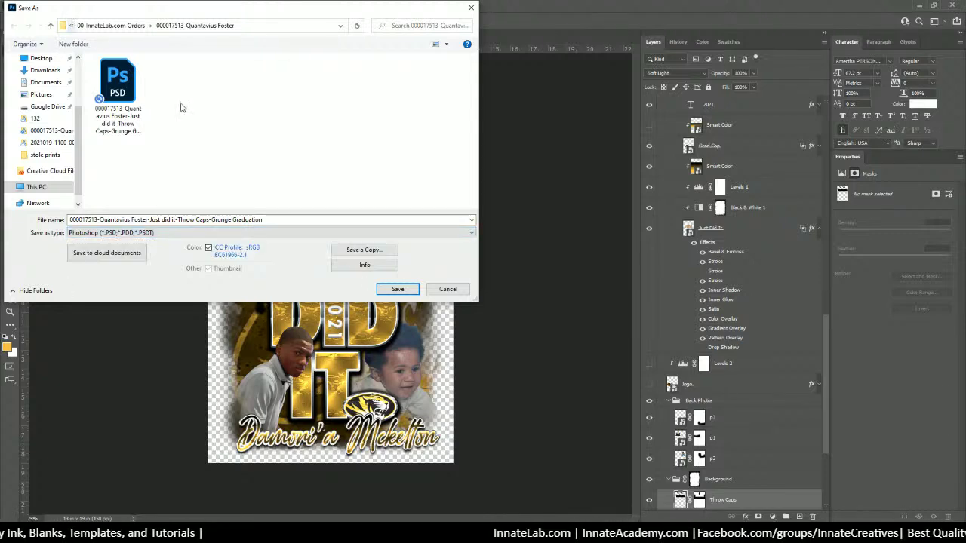
pyautogui.click(447, 290)
# Step: Save a PNG copy of the finished design in the customer's order folder with the suggested file name and PNG options
pyautogui.click(22, 6)
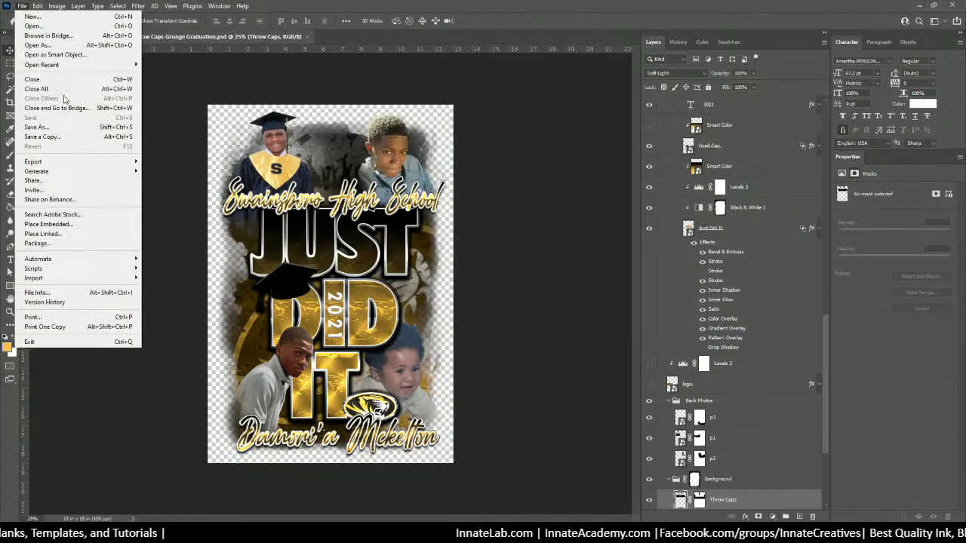
pyautogui.click(57, 136)
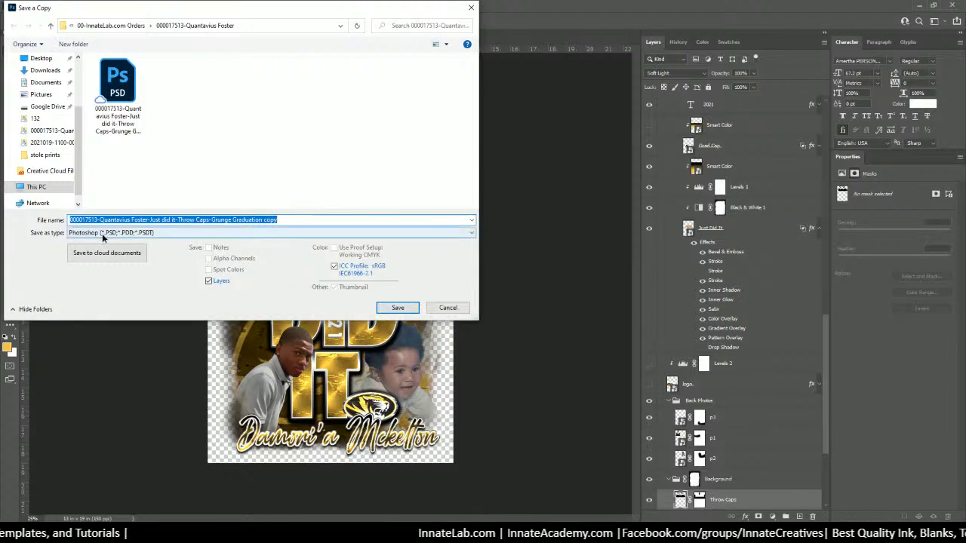
pyautogui.click(102, 233)
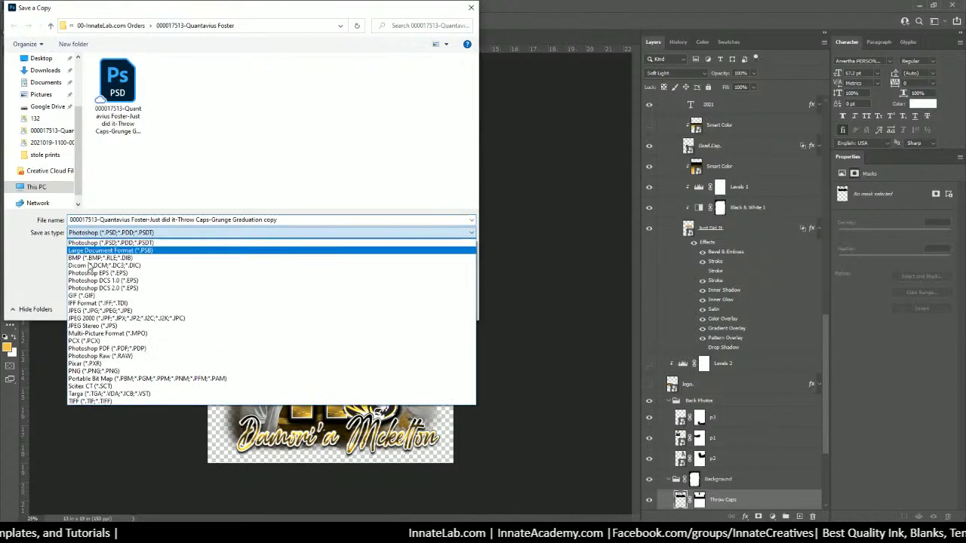
pyautogui.click(94, 371)
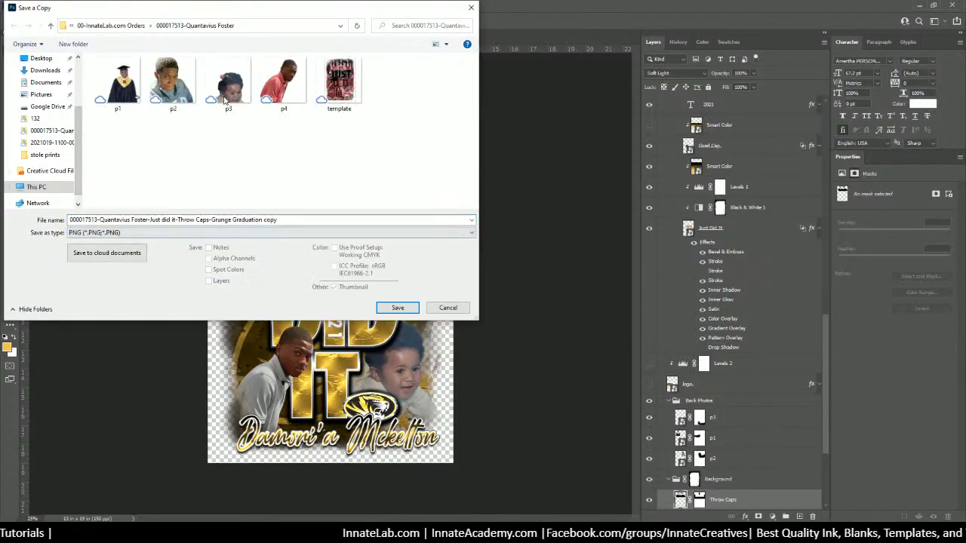
pyautogui.click(398, 308)
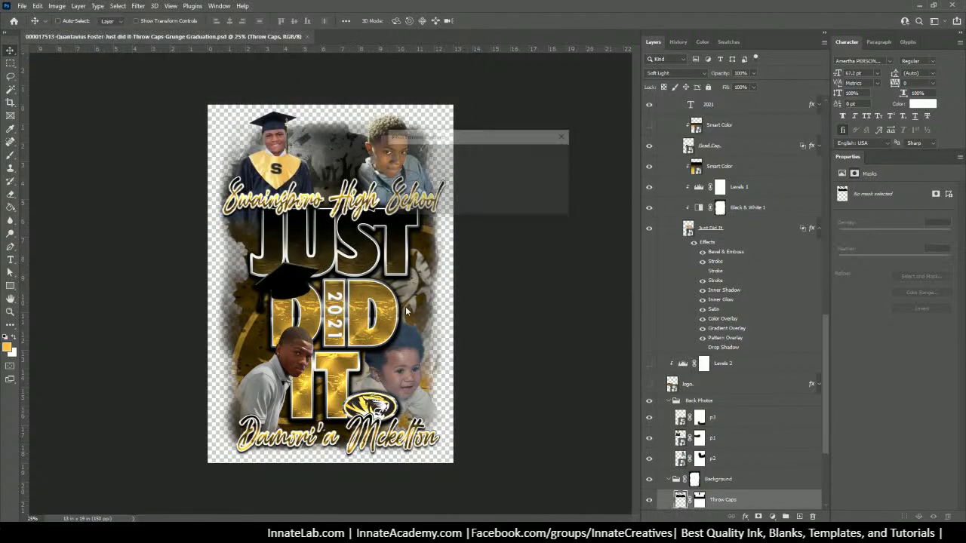
pyautogui.click(549, 160)
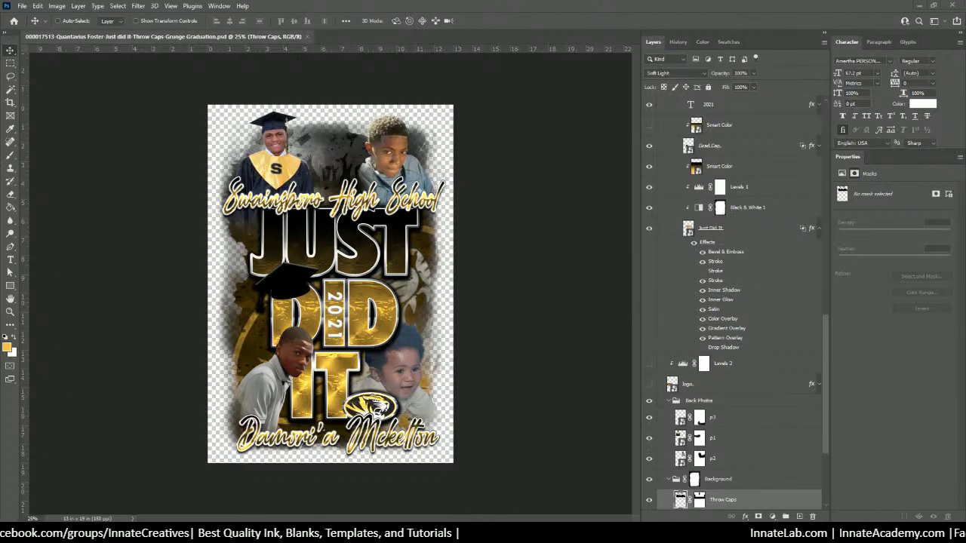
# Step: Open the All Over Graduation Caps Throw Celebrate Roses Gold Arch PSD and close the finished Just Did It document
pyautogui.hotkey('ctrl', '0')
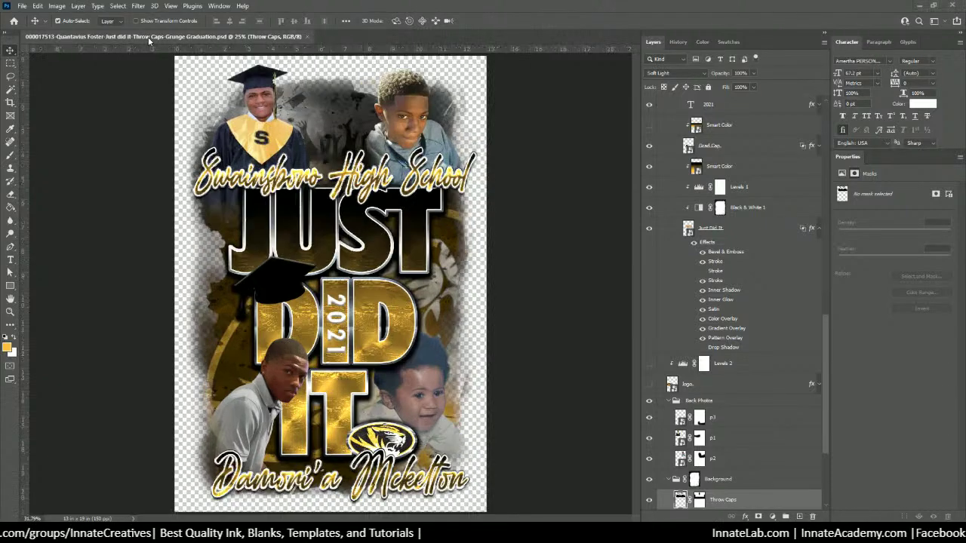
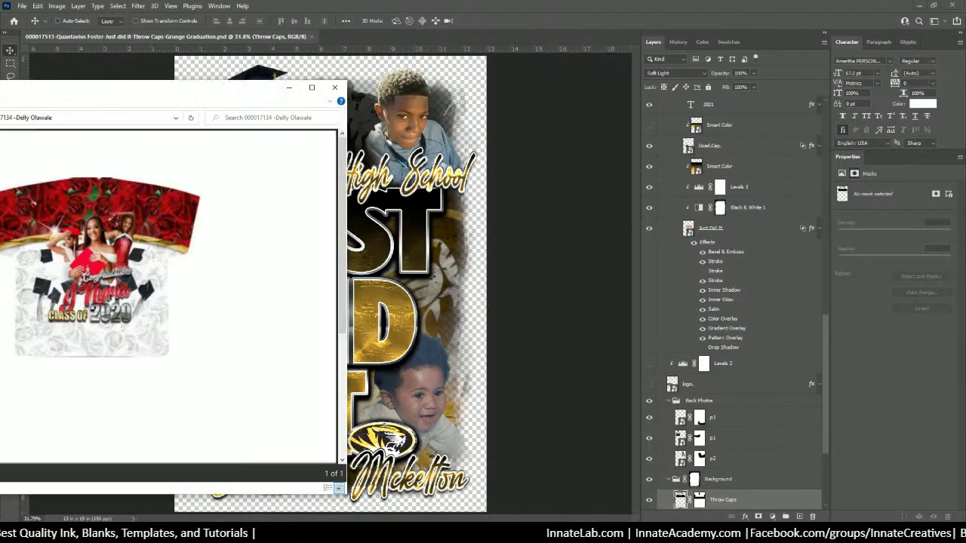
pyautogui.moveTo(30, 61); pyautogui.dragTo(212, 61)
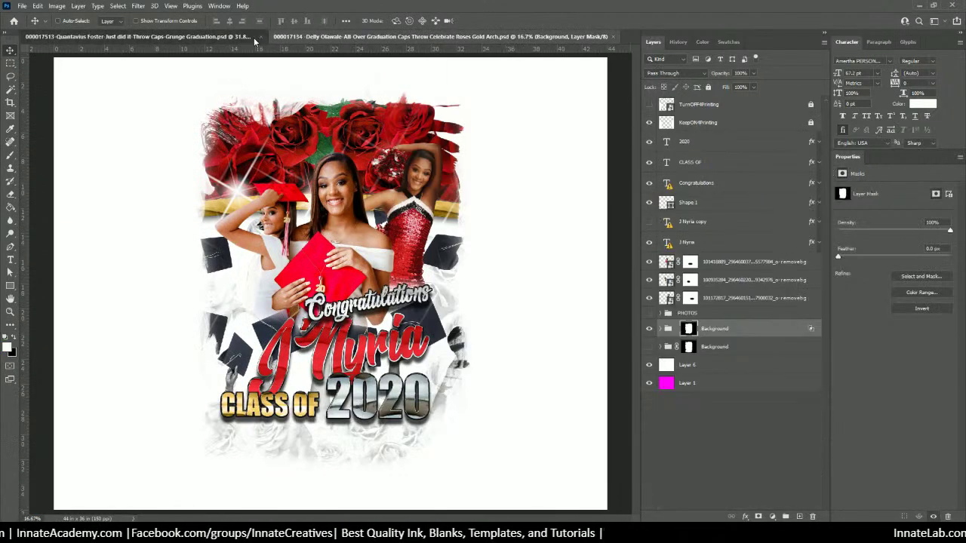
pyautogui.click(255, 38)
pyautogui.click(311, 36)
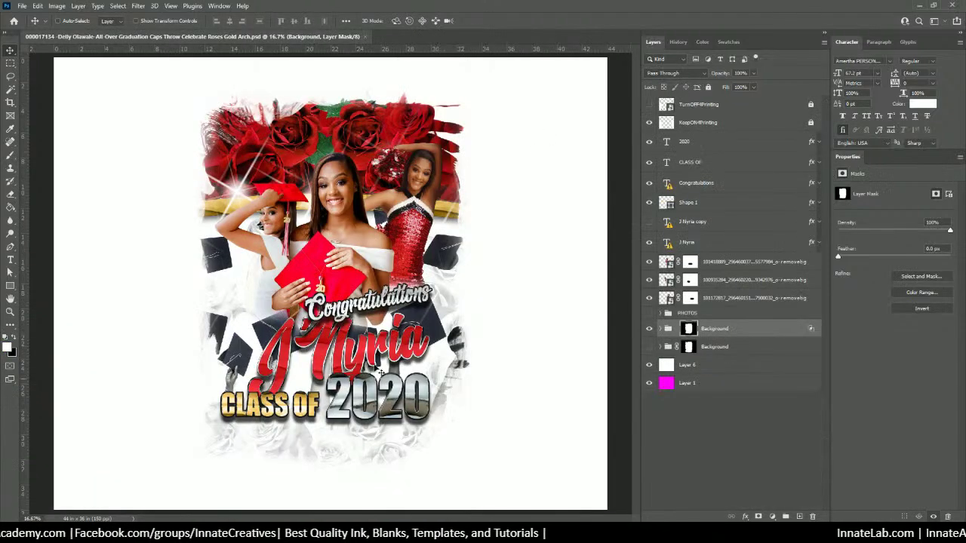
# Step: Disable the upper Background group's layer mask, hide that group, and show the lower Background group with the red splatter artwork
pyautogui.rightClick(689, 334)
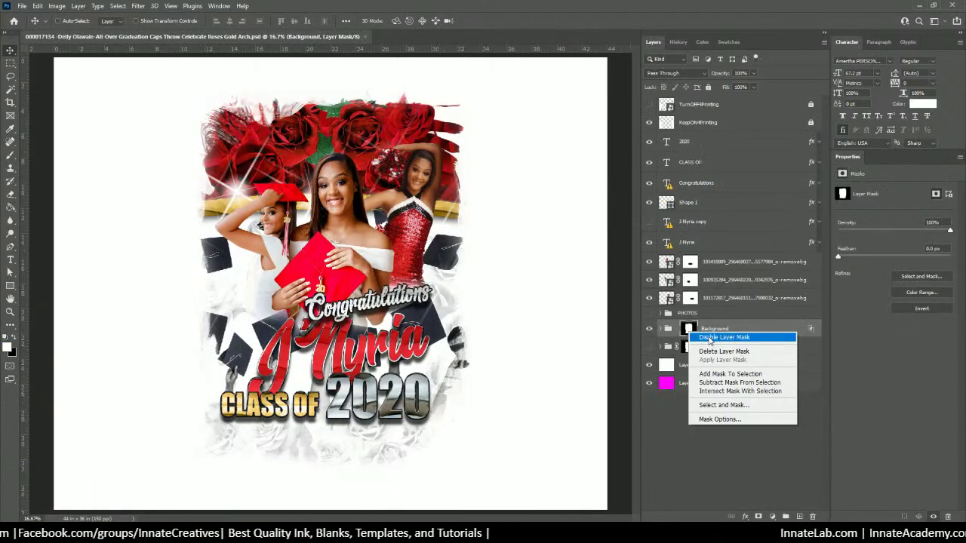
pyautogui.click(713, 338)
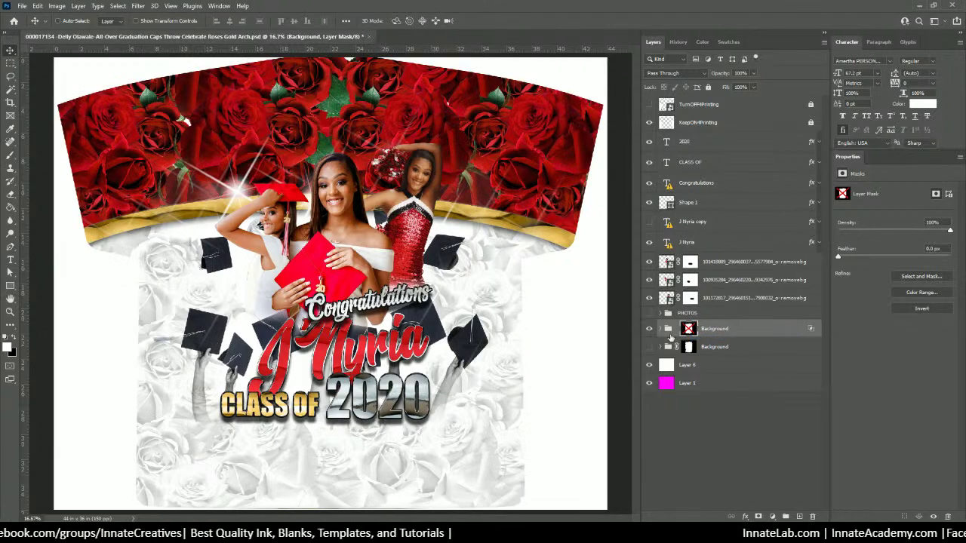
pyautogui.click(649, 332)
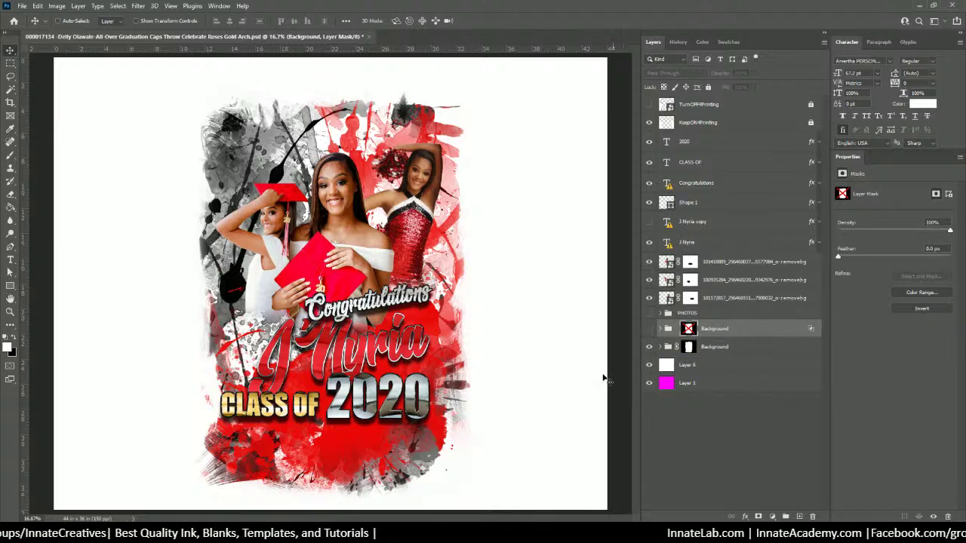
pyautogui.click(659, 348)
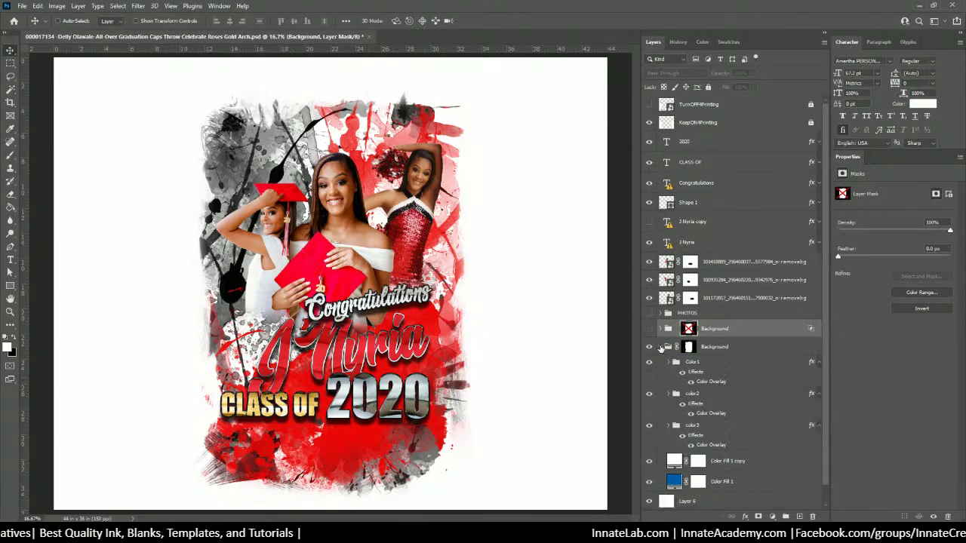
pyautogui.click(659, 348)
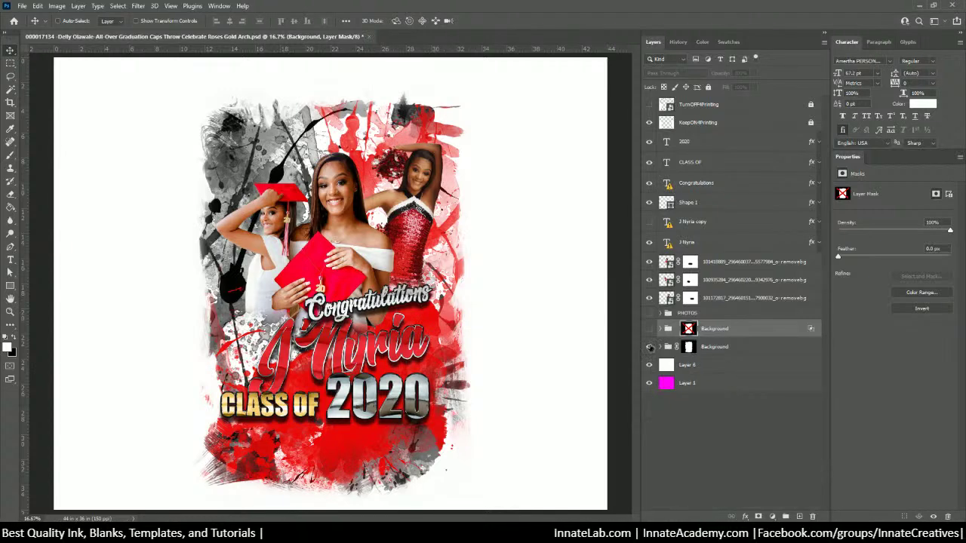
# Step: Hide the lower splatter Background group, show the upper roses-and-caps Background group, and delete the three removebg photo layers above the PHOTOS group
pyautogui.click(649, 346)
pyautogui.click(649, 328)
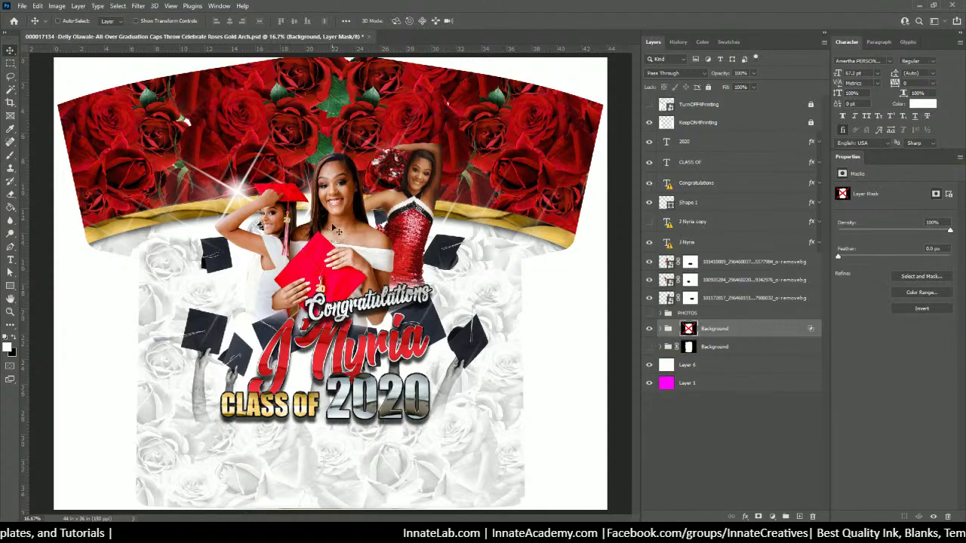
pyautogui.rightClick(344, 198)
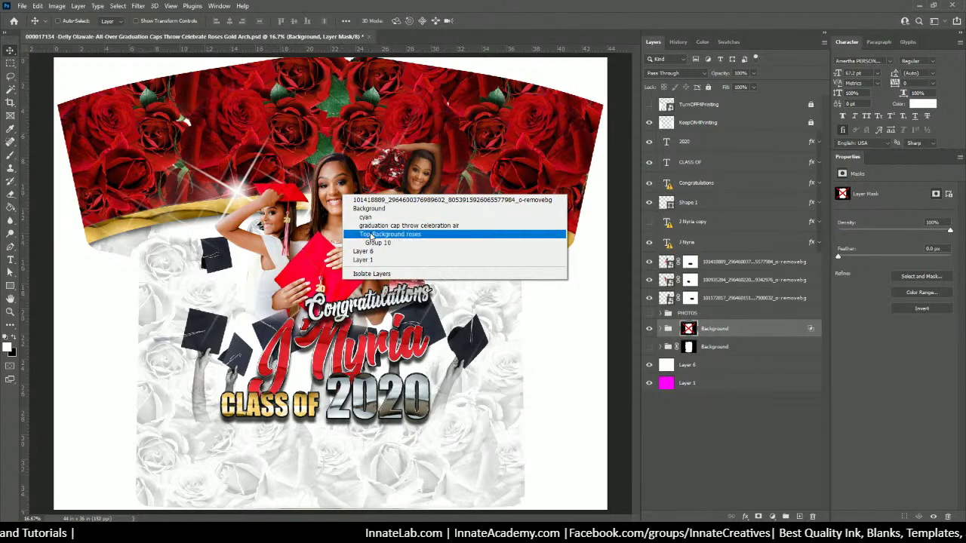
pyautogui.click(370, 200)
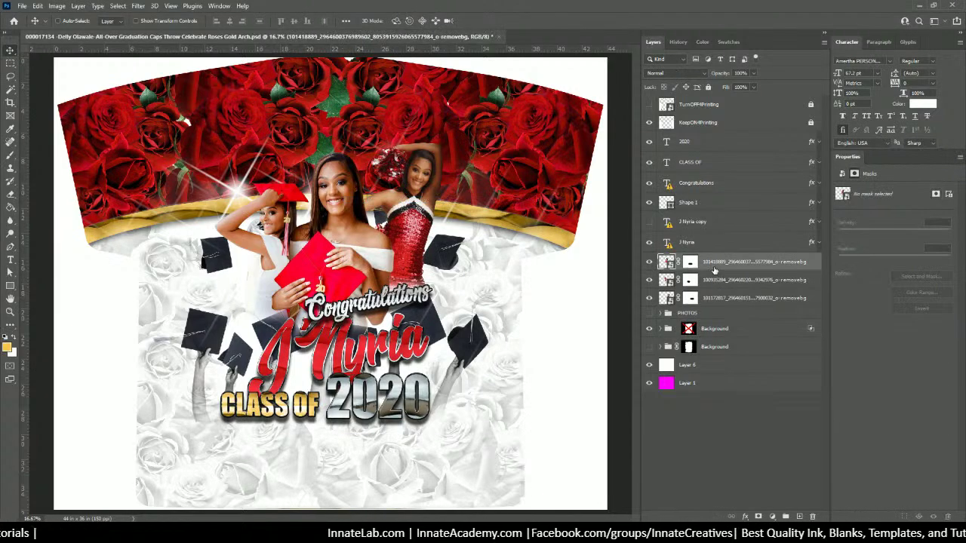
pyautogui.doubleClick(713, 263)
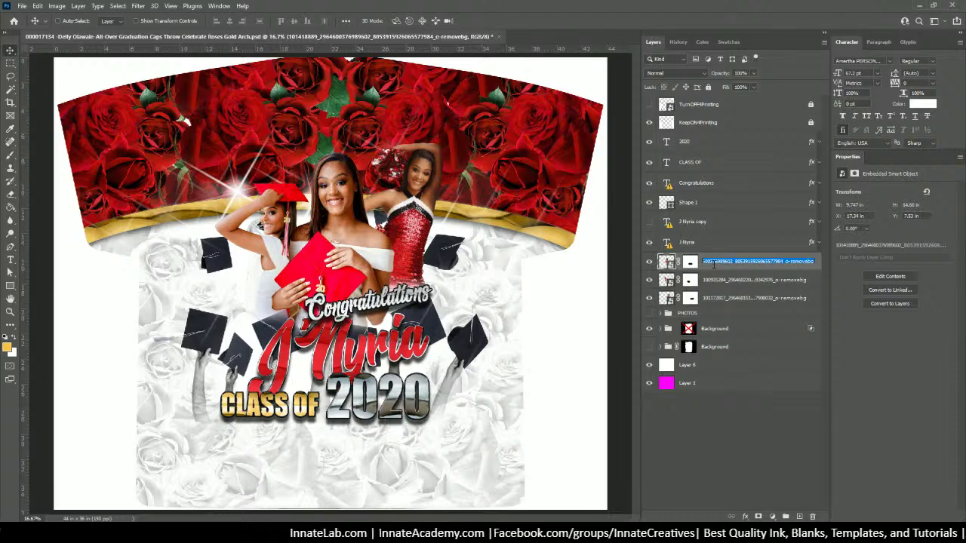
pyautogui.press('Return')
pyautogui.keyDown('shift'); pyautogui.click(732, 298); pyautogui.keyUp('shift')
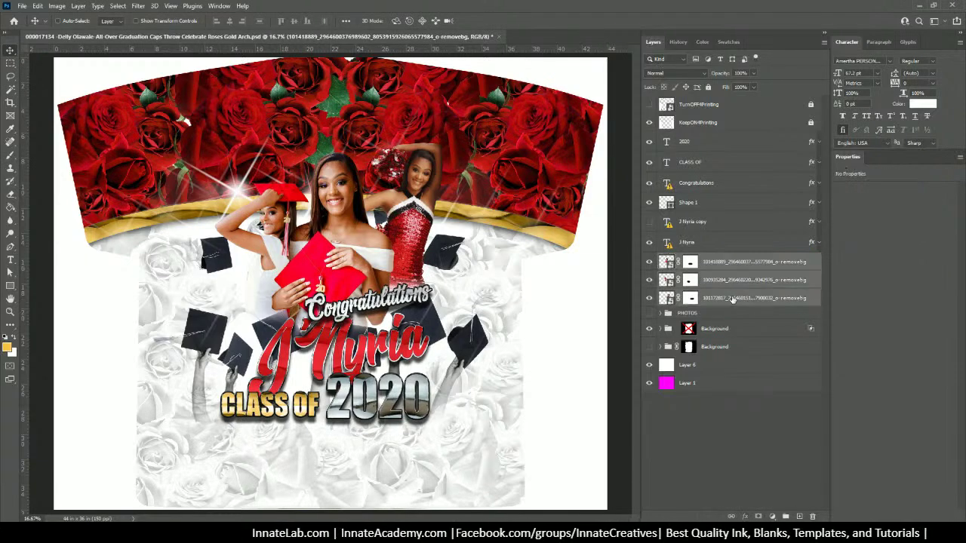
pyautogui.moveTo(732, 298); pyautogui.dragTo(683, 313)
# Step: Show the PHOTOS group and delete the three IMG removebg photo layers inside it
pyautogui.click(650, 258)
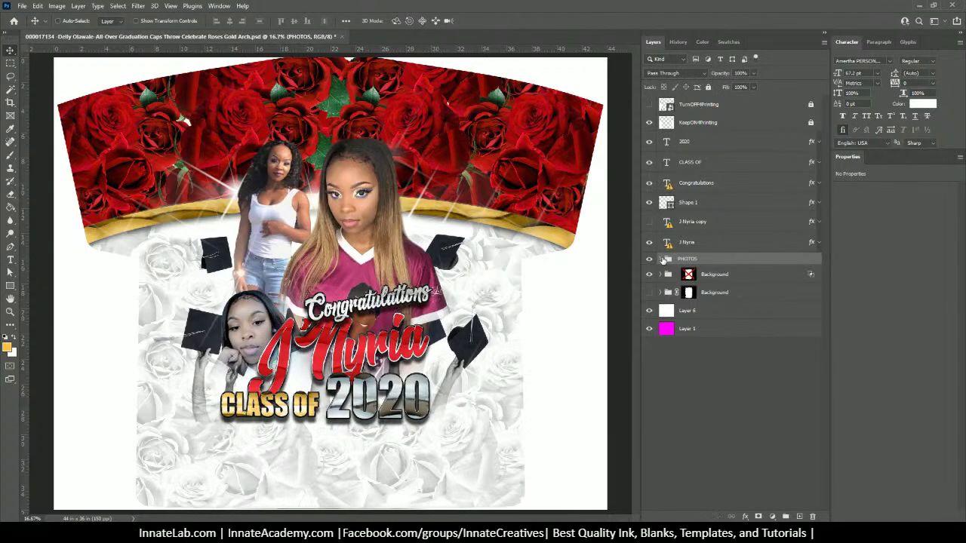
pyautogui.click(660, 259)
pyautogui.click(725, 275)
pyautogui.keyDown('shift'); pyautogui.click(725, 315); pyautogui.keyUp('shift')
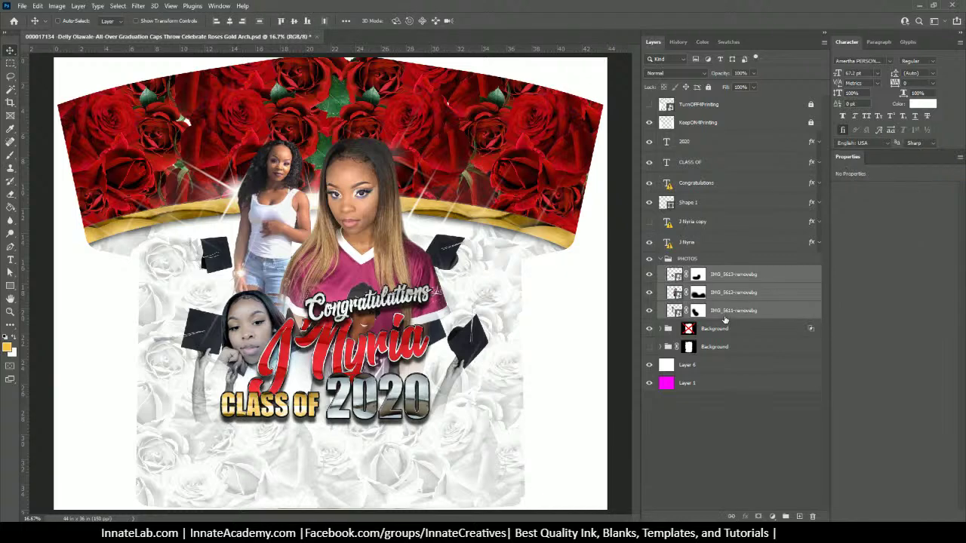
pyautogui.press('Delete')
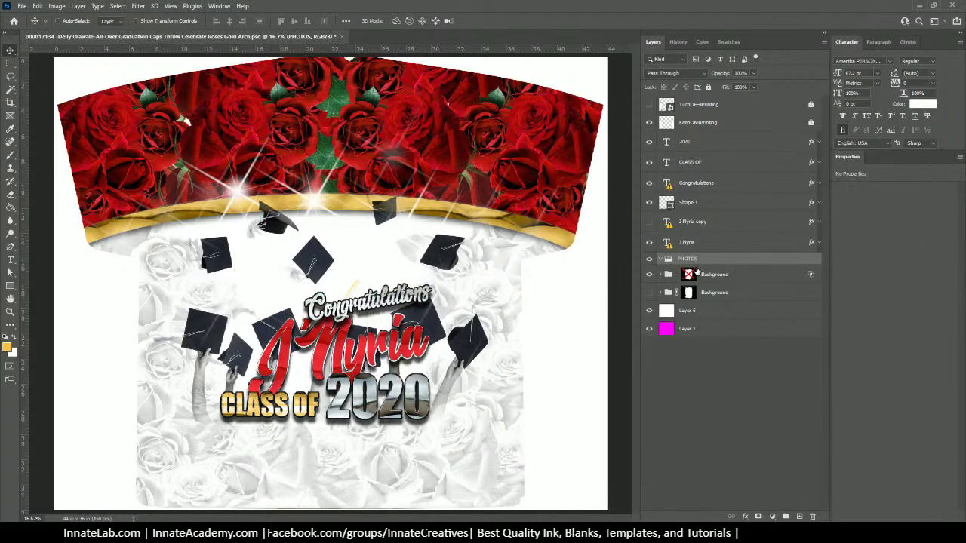
# Step: Select the graduation cap throw celebration air layer in the upper Background group and hide it
pyautogui.click(696, 189)
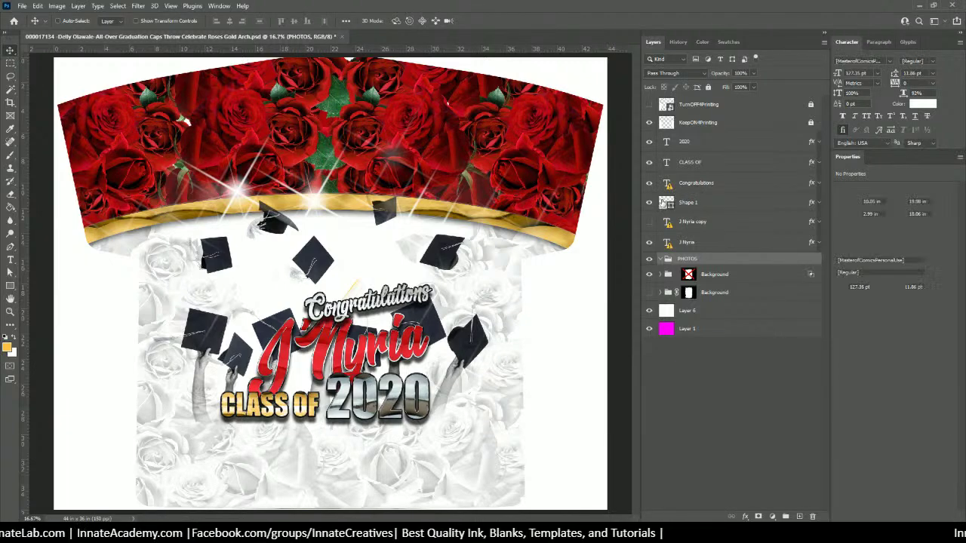
pyautogui.rightClick(431, 253)
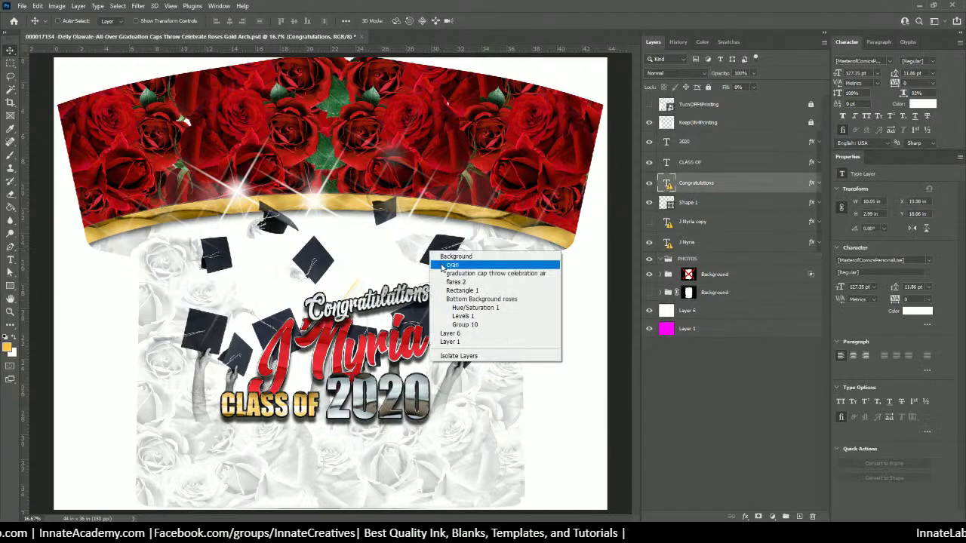
pyautogui.click(451, 275)
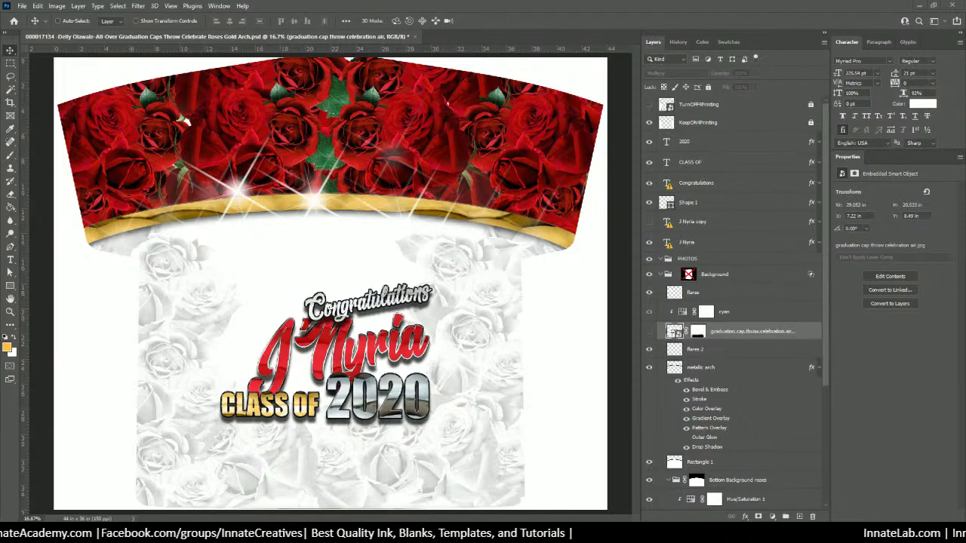
# Step: Place the P1.png portrait above the hidden caps layer and enlarge it to about 13.9 by 18.7 in behind the text
pyautogui.moveTo(227, 272); pyautogui.dragTo(332, 264)
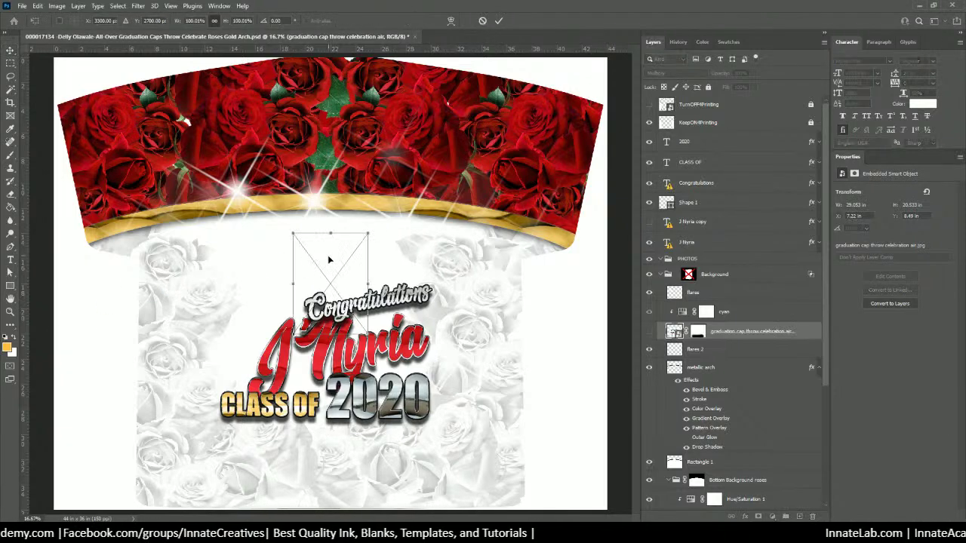
pyautogui.moveTo(368, 234); pyautogui.dragTo(417, 168)
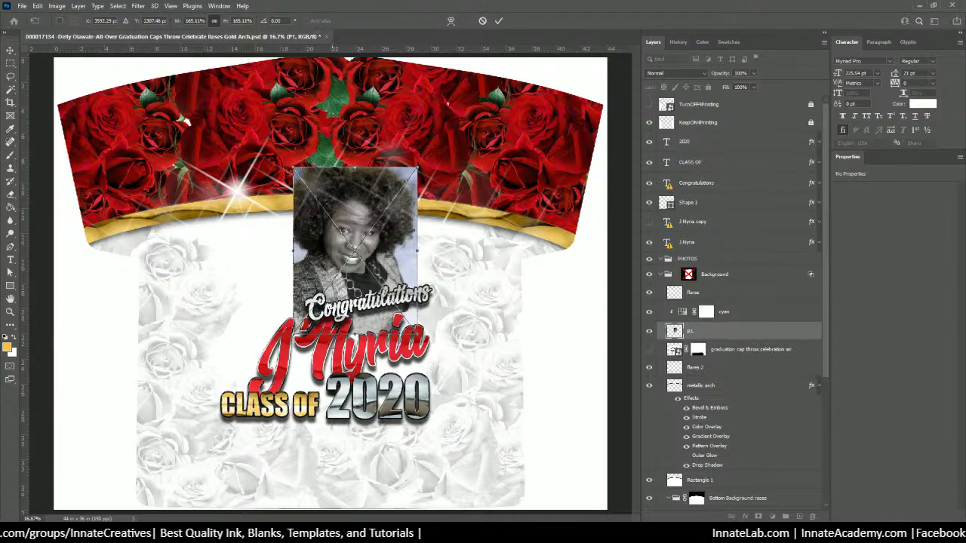
pyautogui.moveTo(294, 332); pyautogui.dragTo(242, 399)
pyautogui.press('Return')
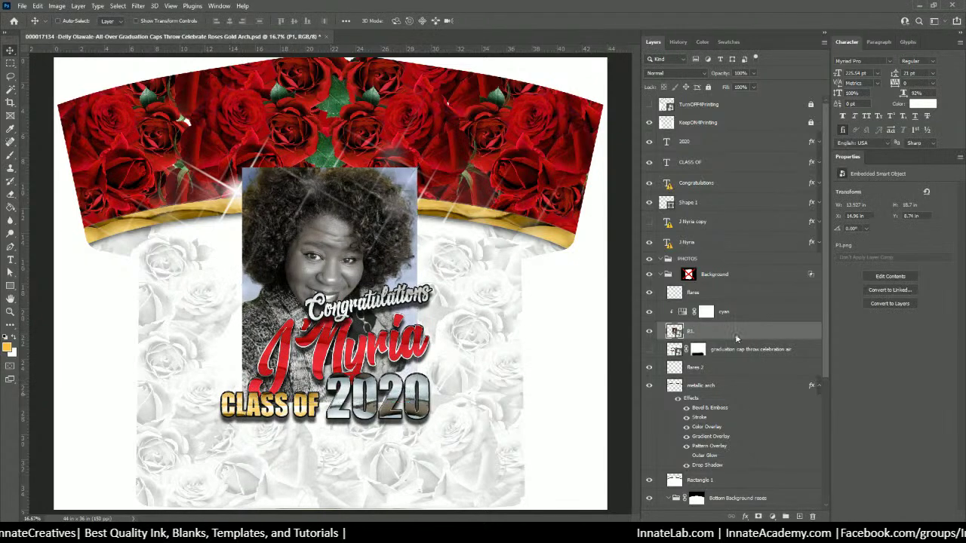
# Step: Move the cyan adjustment layer below P1 and clip it to the graduation caps layer
pyautogui.click(741, 317)
pyautogui.moveTo(742, 315); pyautogui.dragTo(738, 333)
pyautogui.rightClick(739, 334)
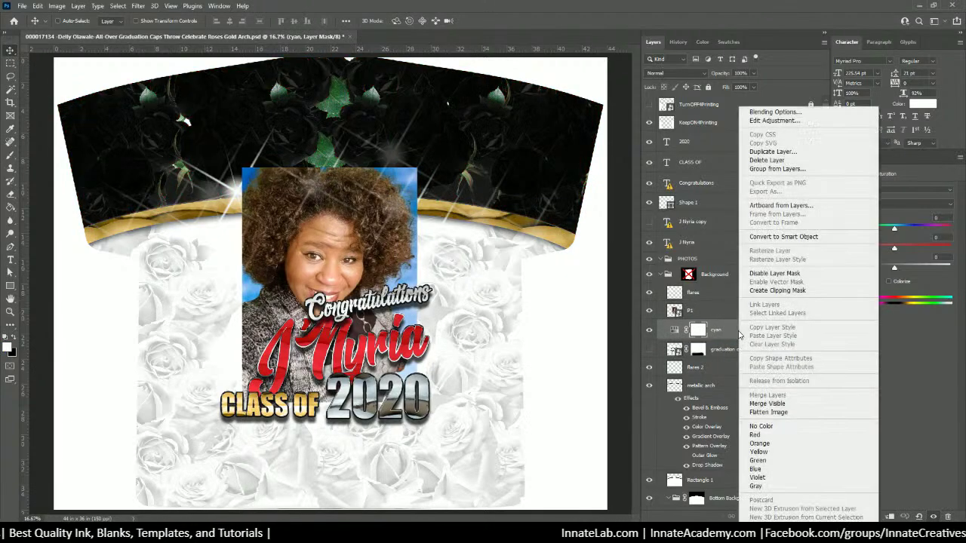
pyautogui.click(783, 291)
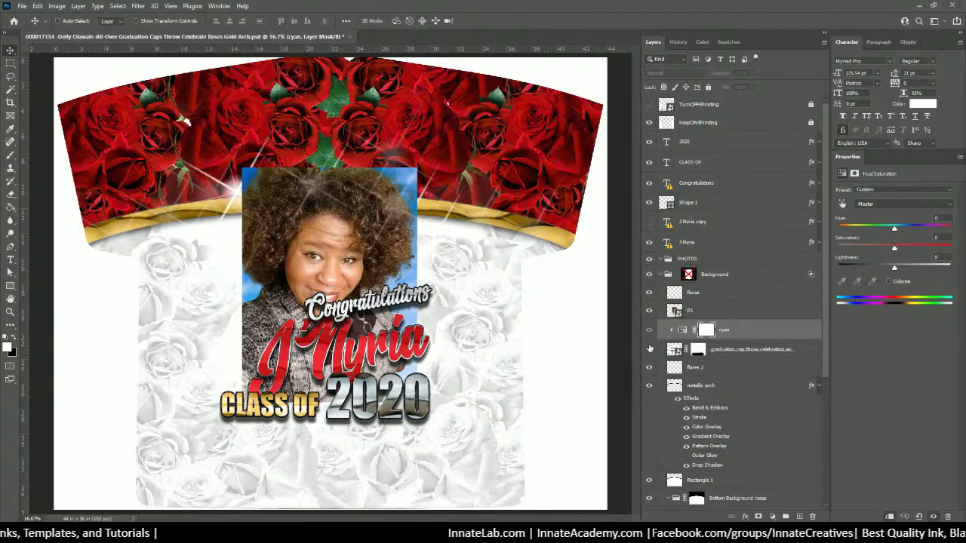
# Step: Select the woman in the P1 photo with Select Subject
pyautogui.click(701, 311)
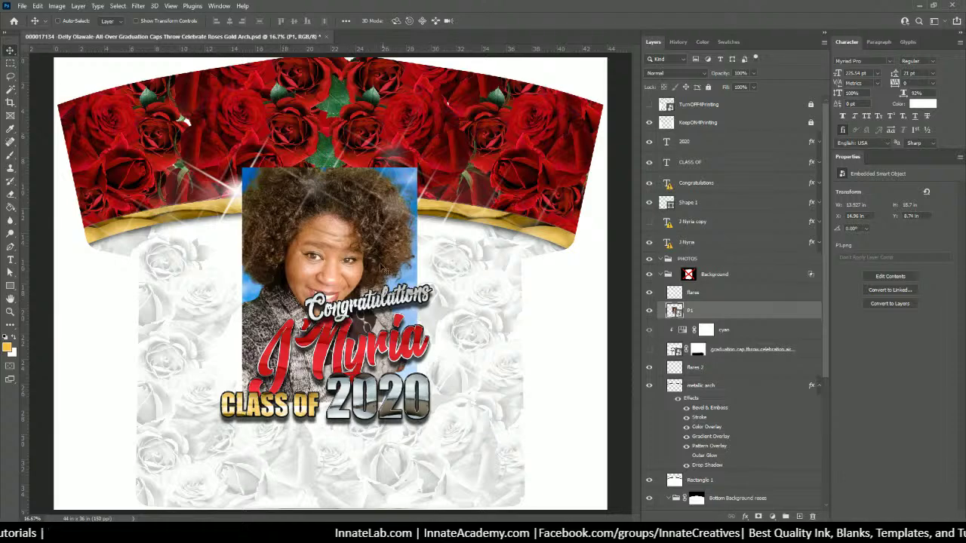
pyautogui.click(10, 89)
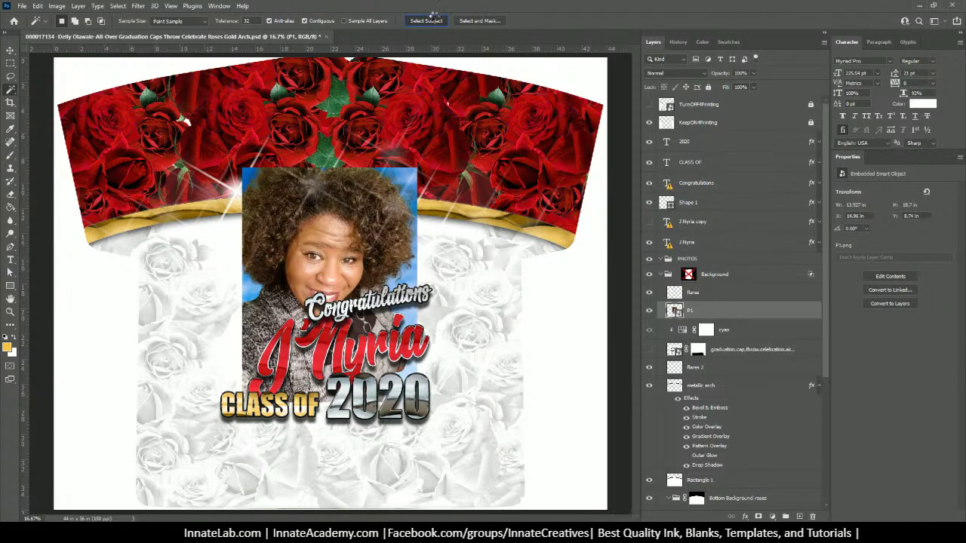
pyautogui.click(427, 20)
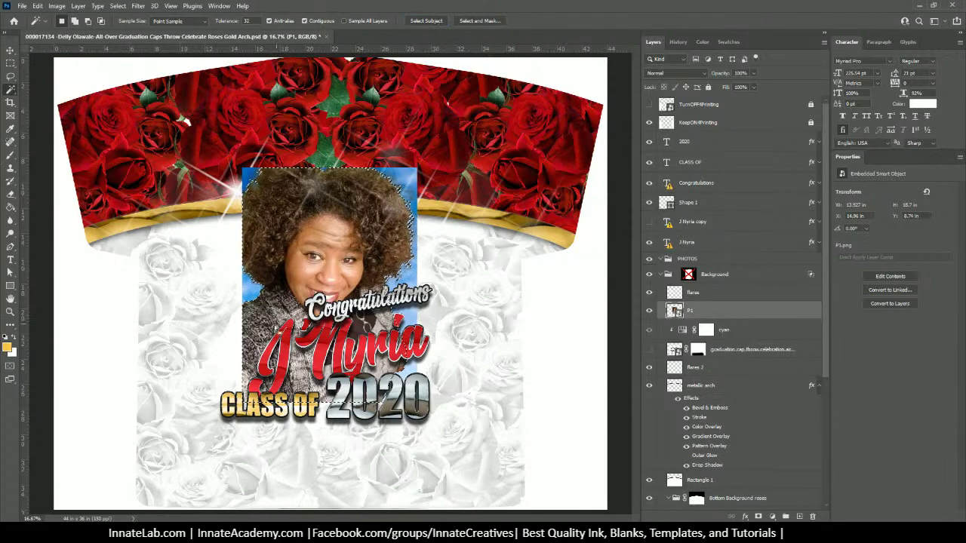
# Step: Refine the subject selection in Select and Mask with a 1 px feather and apply it as P1's layer mask
pyautogui.click(491, 20)
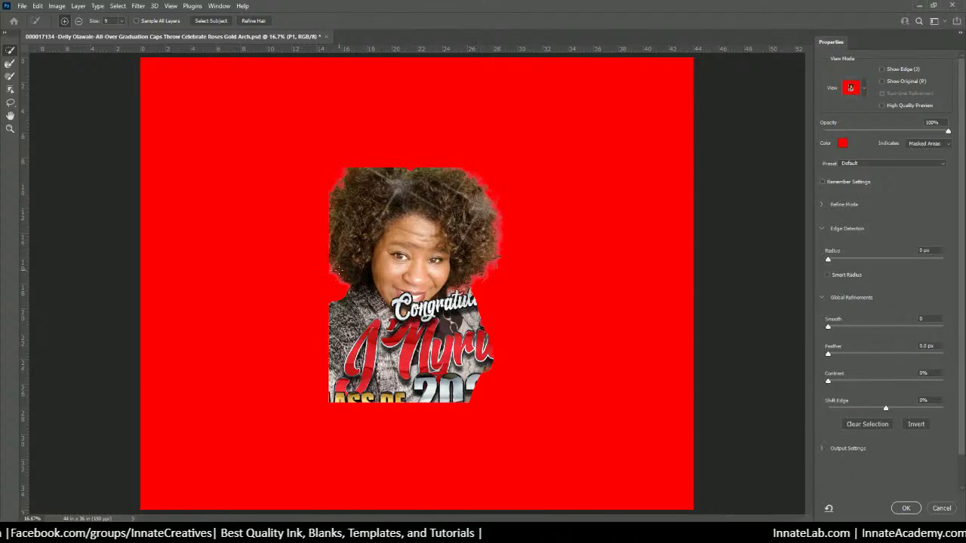
pyautogui.click(831, 353)
pyautogui.moveTo(831, 353); pyautogui.dragTo(834, 353)
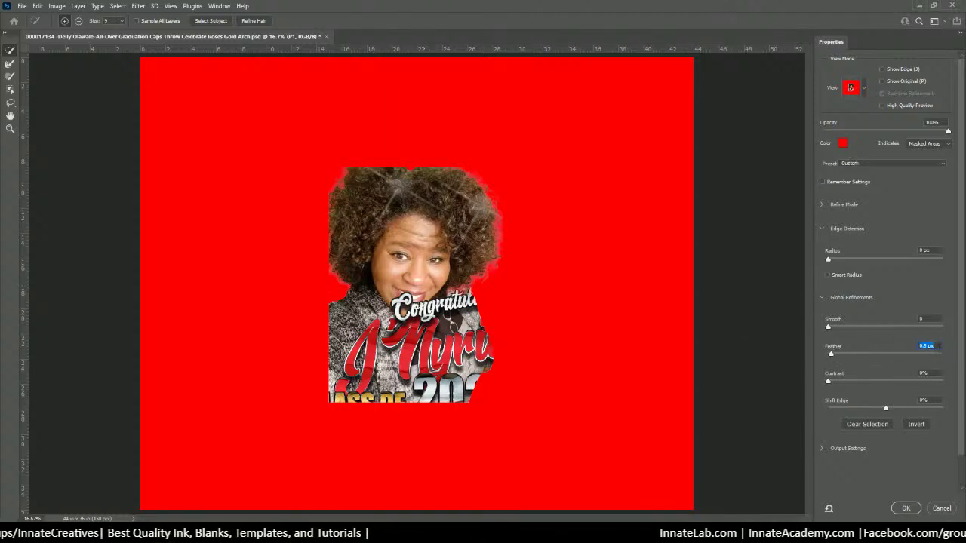
pyautogui.write('1')
pyautogui.click(927, 319)
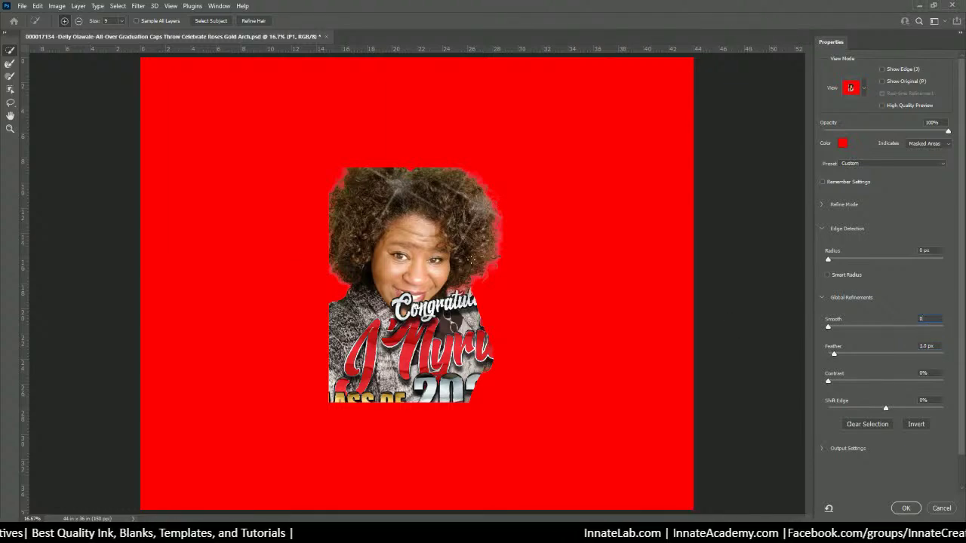
pyautogui.click(904, 508)
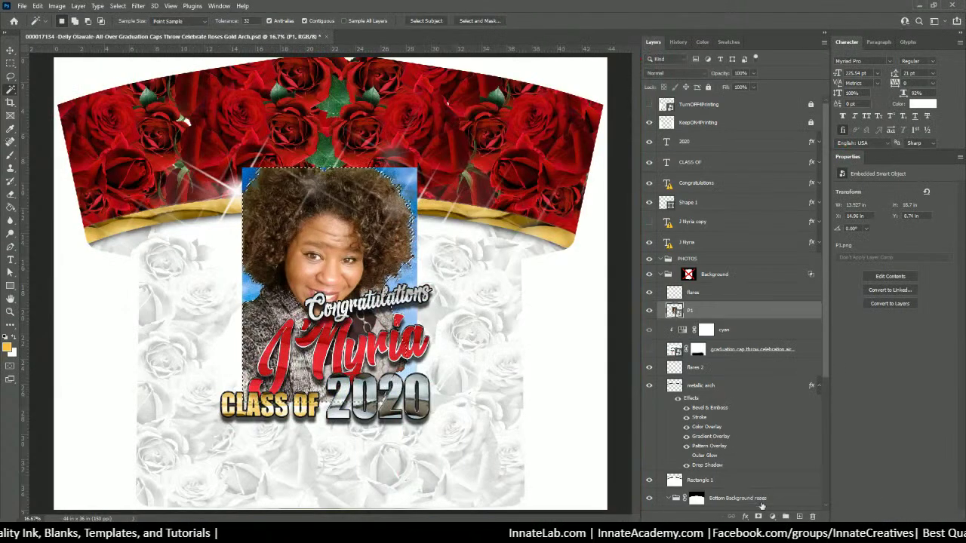
pyautogui.click(758, 516)
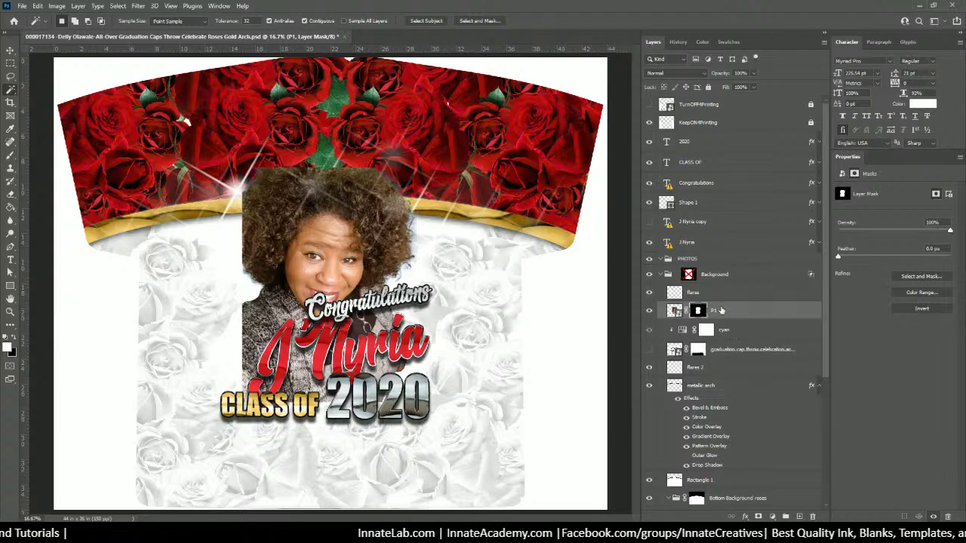
# Step: Add a Hue/Saturation adjustment layer above P1 and set the saturation of both Blues and Cyans to -100
pyautogui.click(771, 517)
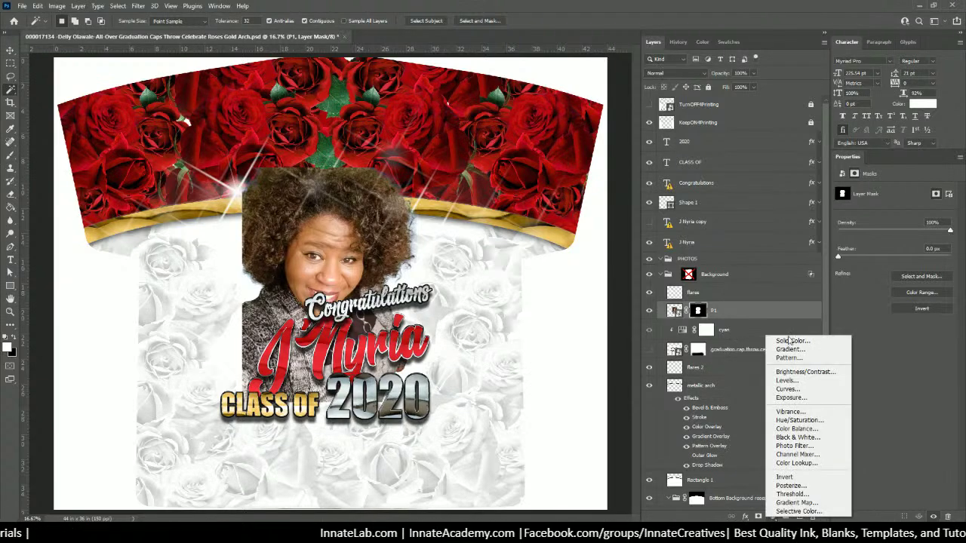
pyautogui.click(798, 420)
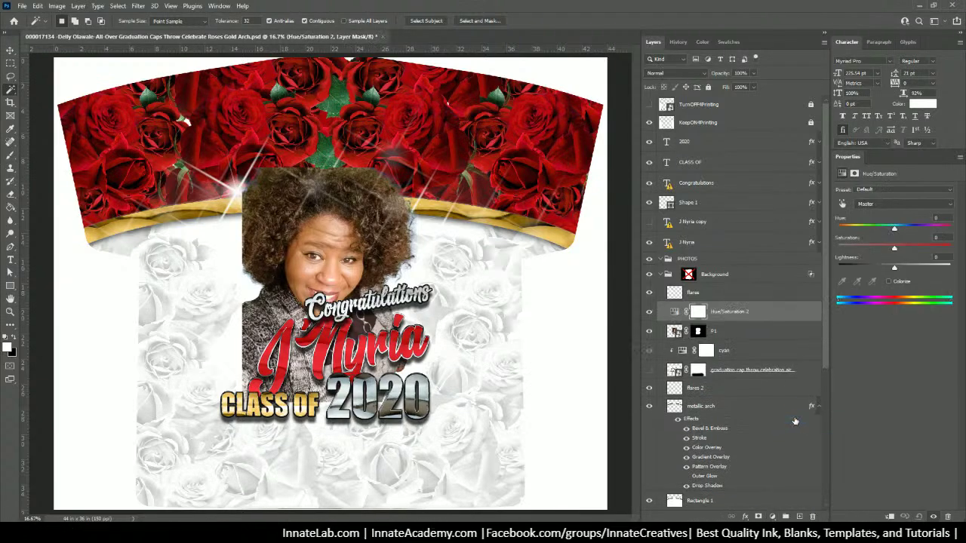
pyautogui.click(875, 202)
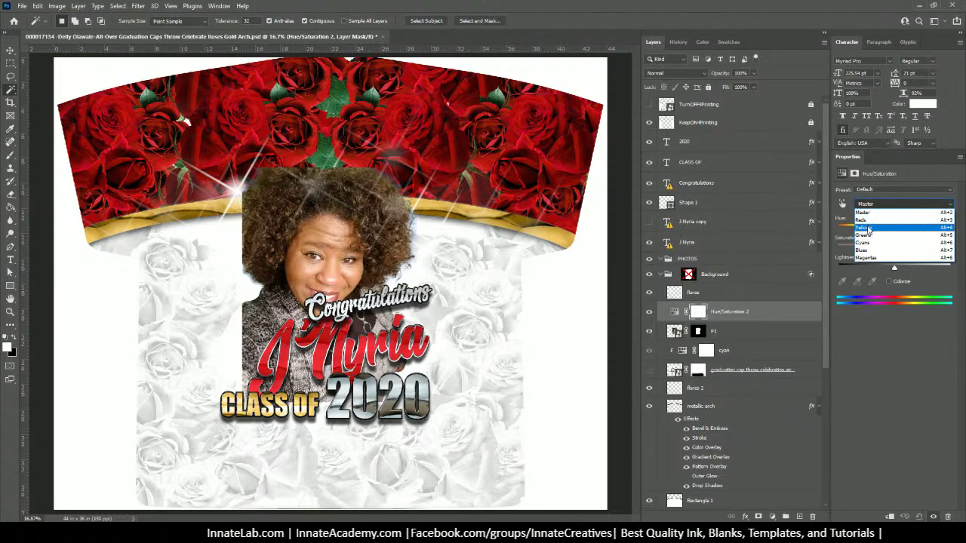
pyautogui.click(868, 250)
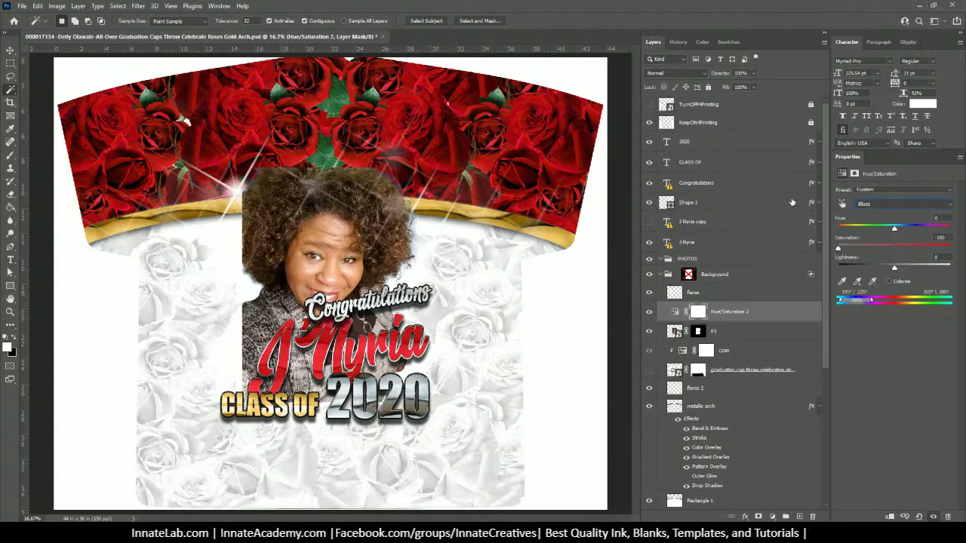
pyautogui.click(887, 204)
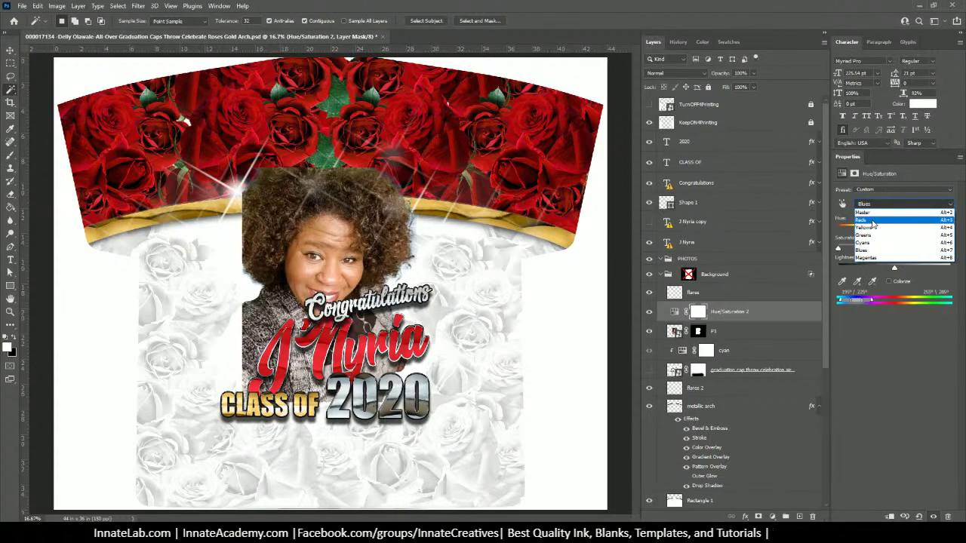
pyautogui.click(875, 242)
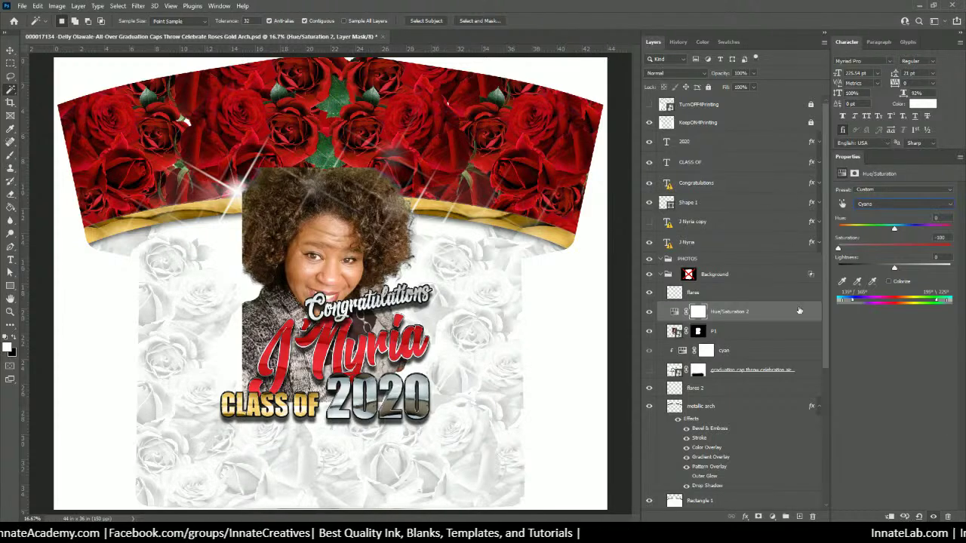
# Step: Open the contents of the P1 smart object to view the source portrait, and close it without changes
pyautogui.click(744, 332)
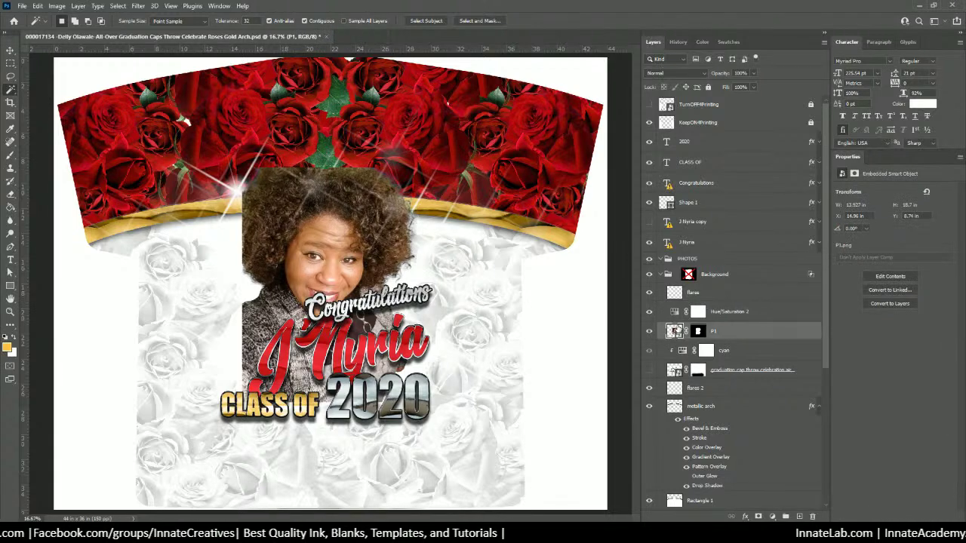
pyautogui.doubleClick(674, 332)
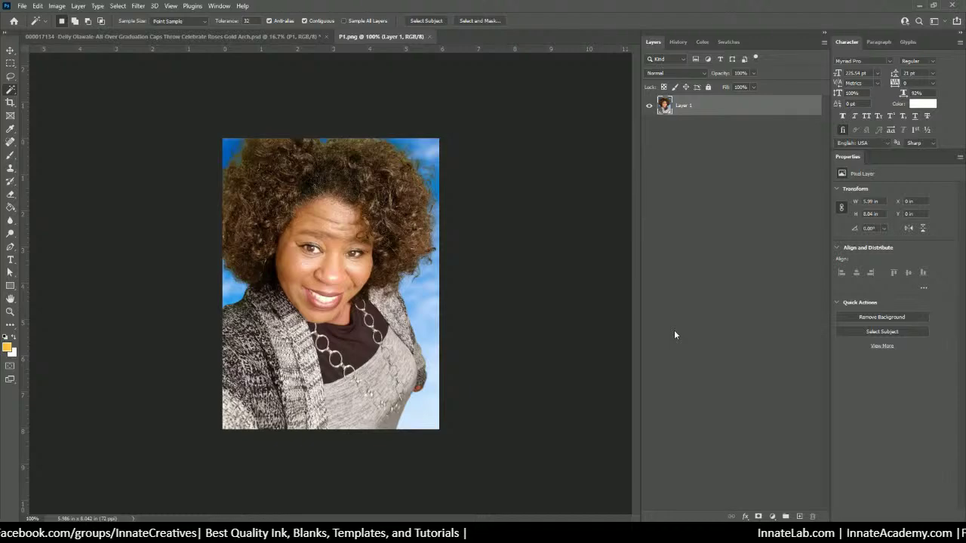
pyautogui.click(430, 37)
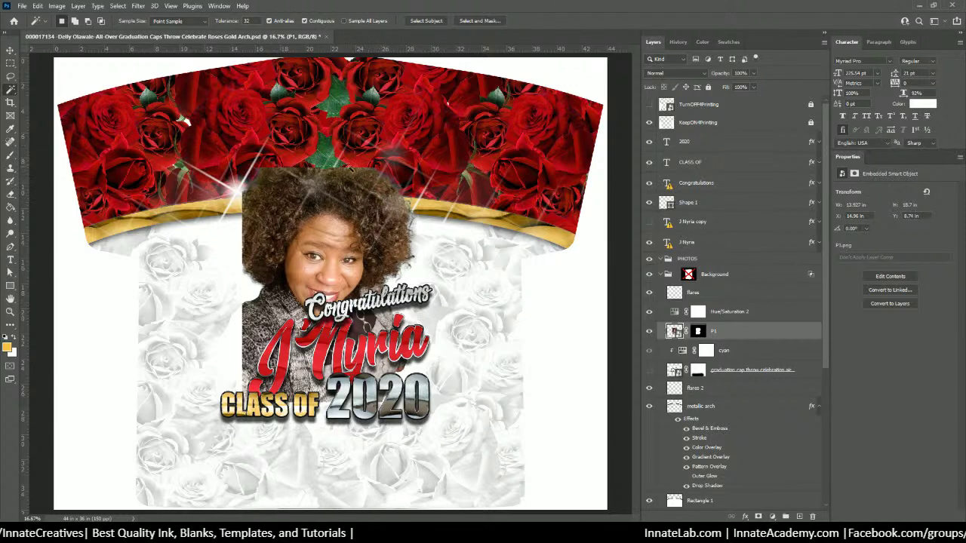
# Step: Rasterize the P1 portrait layer and apply its layer mask permanently
pyautogui.rightClick(700, 337)
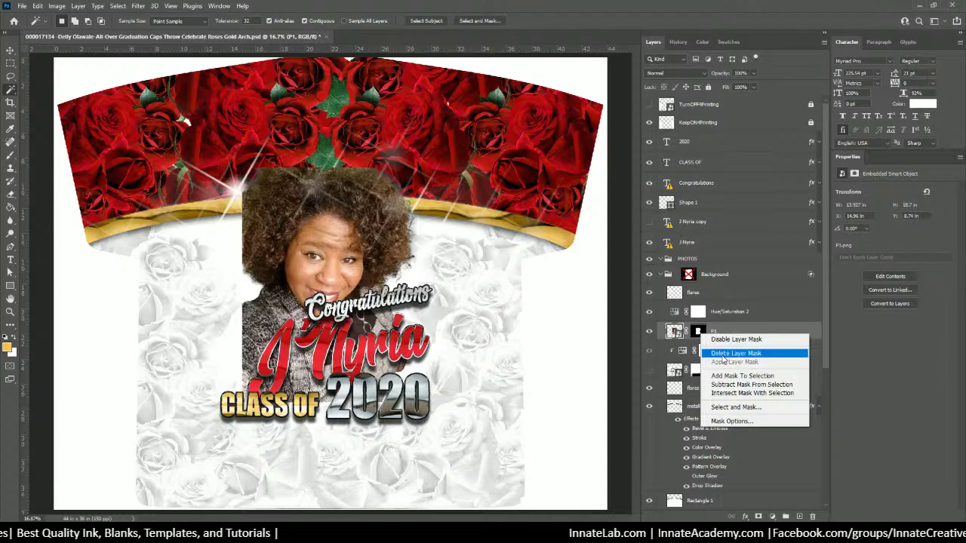
pyautogui.click(678, 339)
pyautogui.rightClick(721, 332)
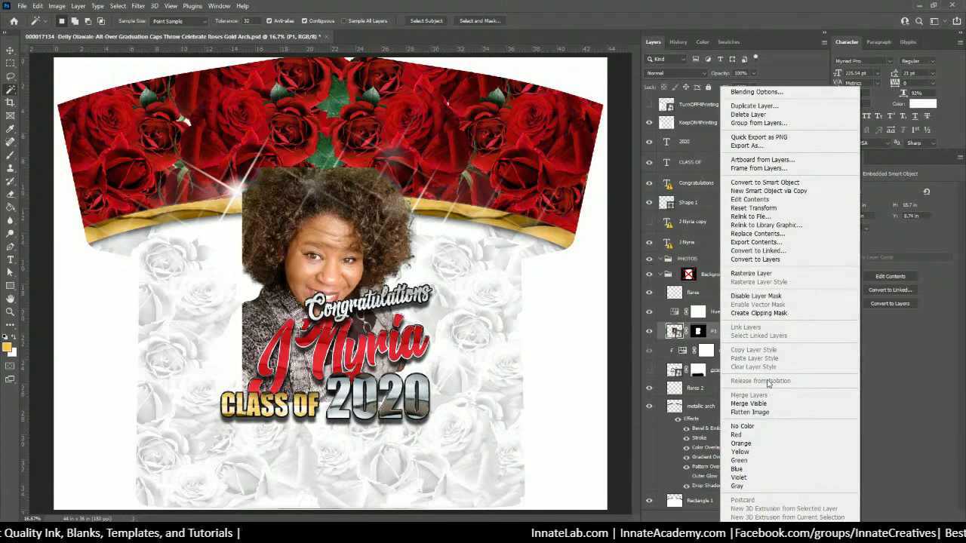
pyautogui.click(750, 274)
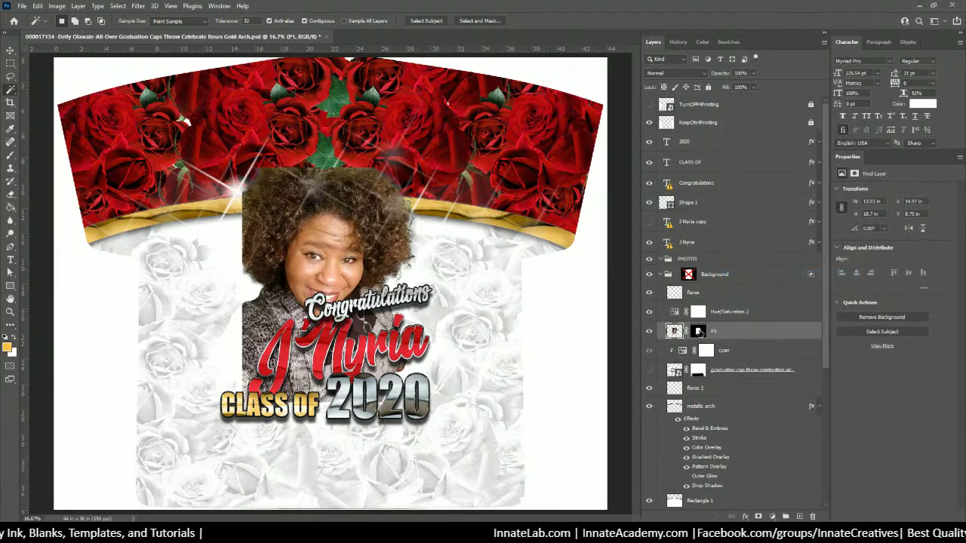
pyautogui.rightClick(705, 330)
pyautogui.click(736, 359)
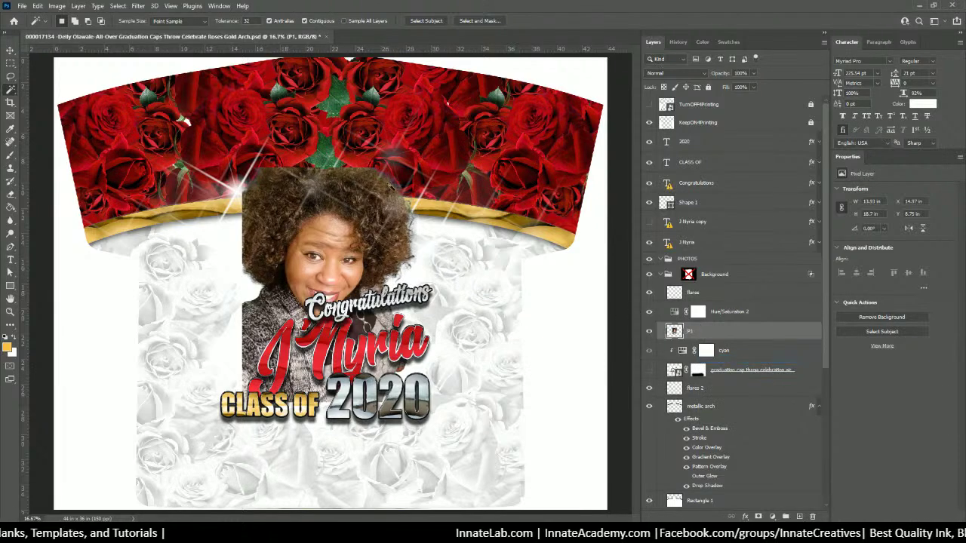
# Step: Lasso the full hair on the portrait's right side and copy it from P1 to a new layer
pyautogui.click(10, 76)
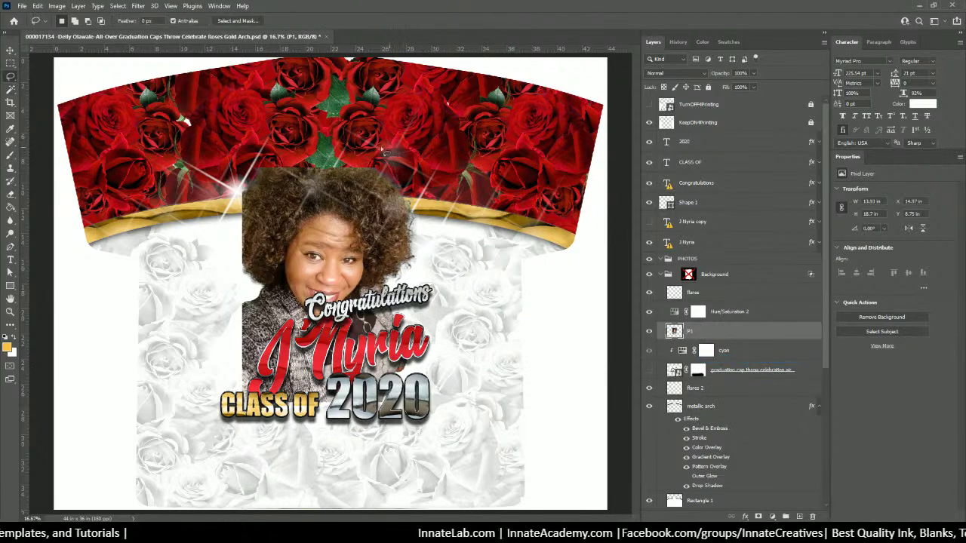
pyautogui.moveTo(383, 227)
pyautogui.mouseDown()
pyautogui.moveTo(365, 204)
pyautogui.moveTo(379, 266)
pyautogui.moveTo(387, 257)
pyautogui.moveTo(449, 295)
pyautogui.moveTo(413, 172)
pyautogui.moveTo(385, 153)
pyautogui.mouseUp()
pyautogui.moveTo(432, 175); pyautogui.dragTo(343, 154)
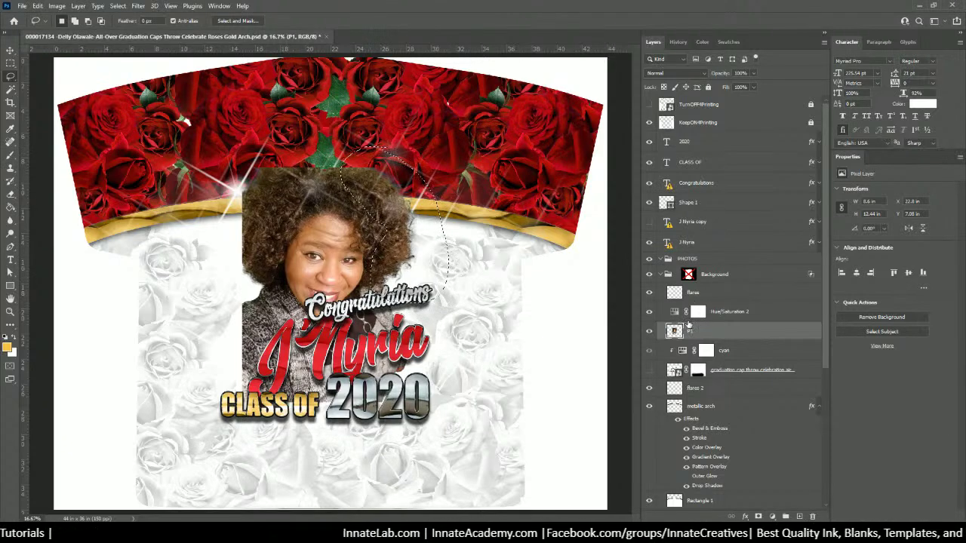
pyautogui.hotkey('ctrl', 'j')
# Step: Move the copied hair to the head's left side, flip it horizontally and align it over the cut-off edge
pyautogui.press('v')
pyautogui.moveTo(339, 190); pyautogui.dragTo(268, 207)
pyautogui.rightClick(268, 208)
pyautogui.click(257, 206)
pyautogui.hotkey('ctrl', 't')
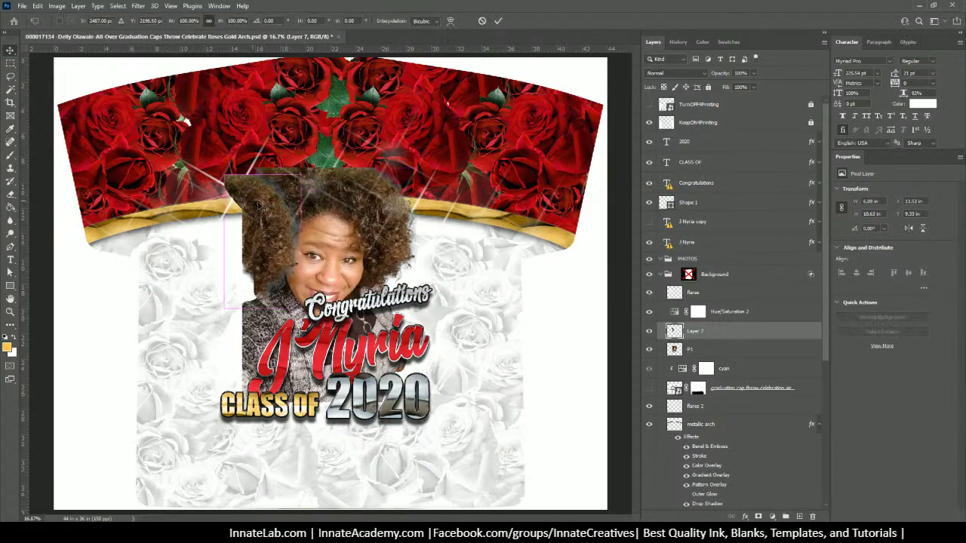
pyautogui.rightClick(260, 206)
pyautogui.click(273, 389)
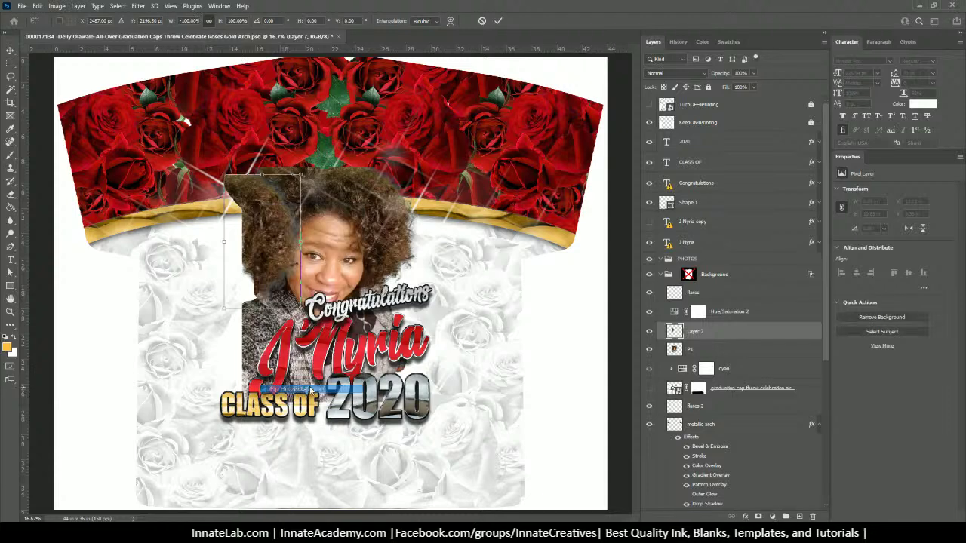
pyautogui.moveTo(259, 231); pyautogui.dragTo(261, 220)
pyautogui.press('Return')
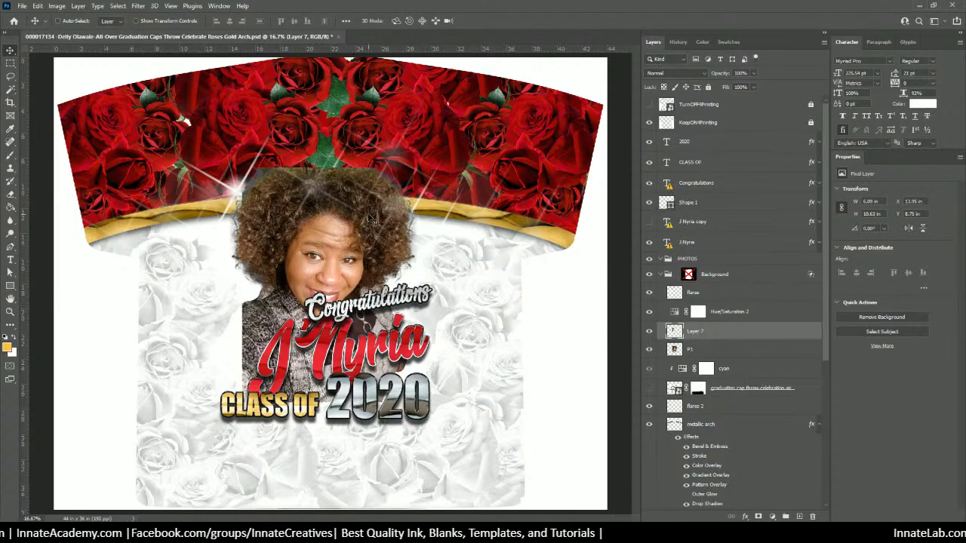
# Step: Lower the P1 layer's opacity to 76% to expose the edge of the mirrored hair patch
pyautogui.hotkey('ctrl', '+')
pyautogui.hotkey('ctrl', '+')
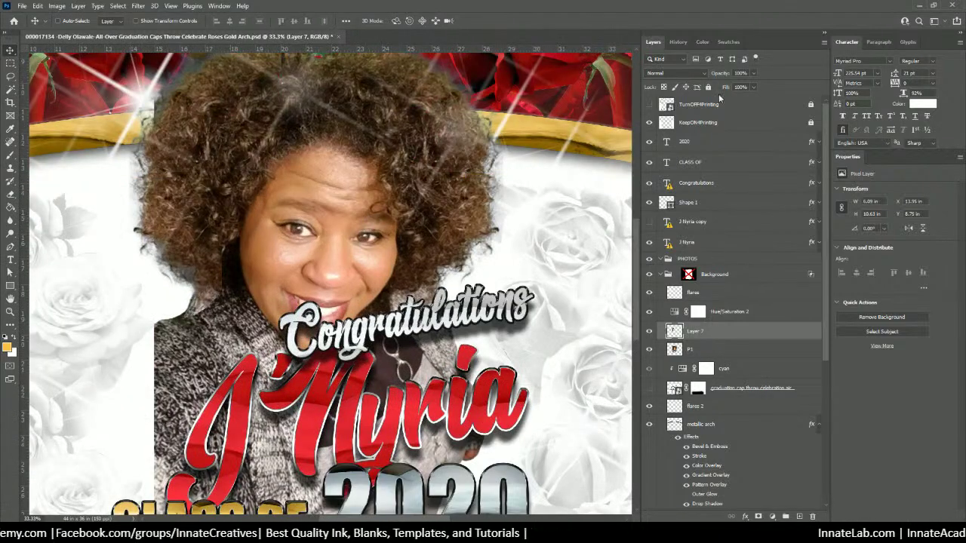
pyautogui.moveTo(745, 87); pyautogui.dragTo(766, 88)
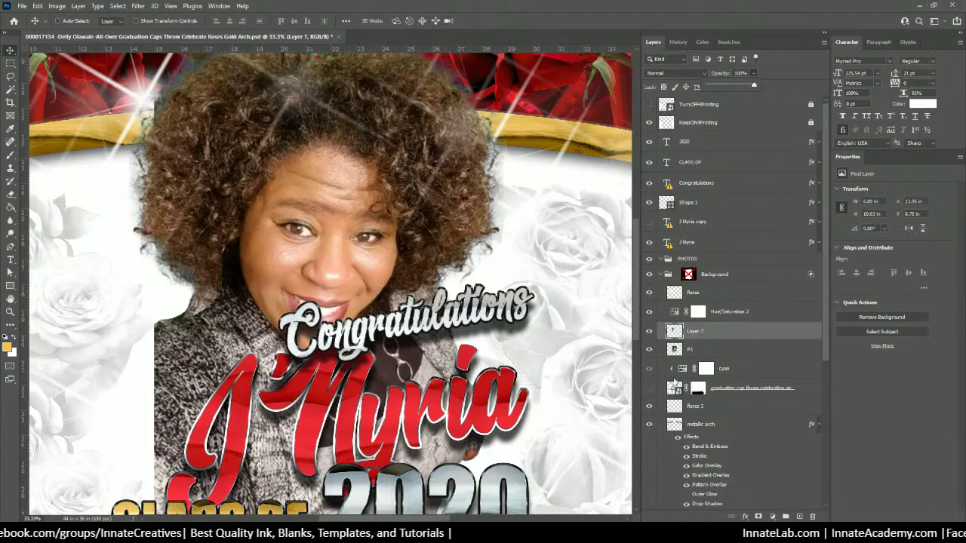
pyautogui.click(720, 349)
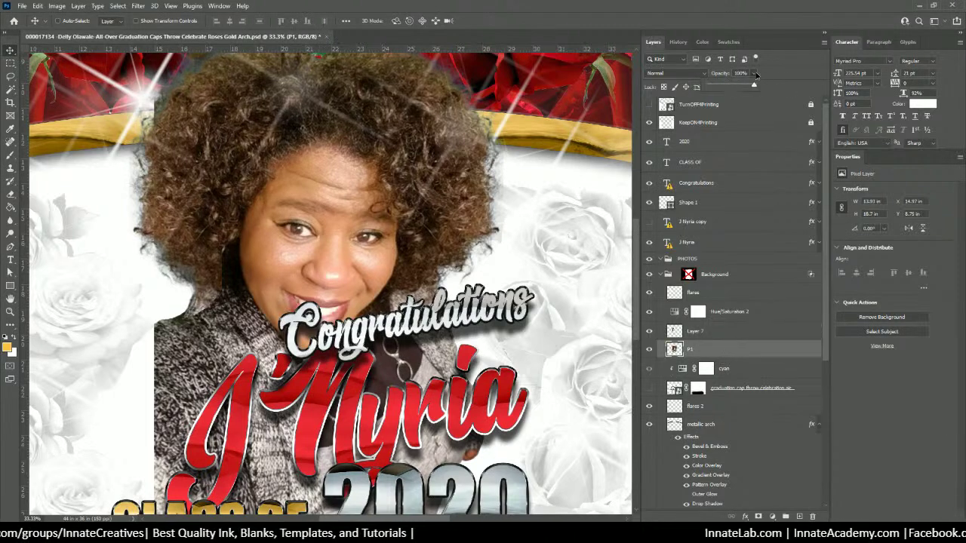
pyautogui.moveTo(743, 84); pyautogui.dragTo(743, 85)
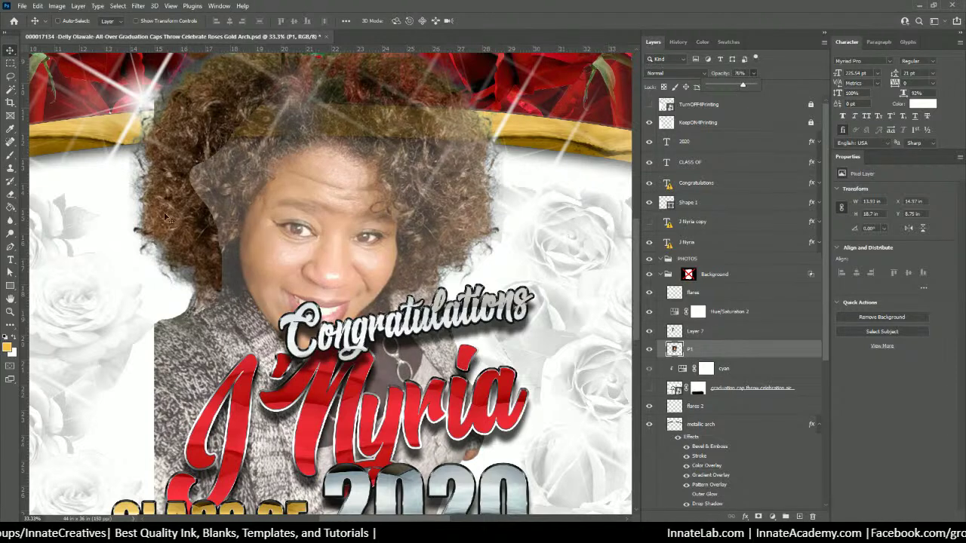
# Step: Add a layer mask to Layer 7 and paint its inner edge black with a soft brush to blend the mirrored hair
pyautogui.click(703, 333)
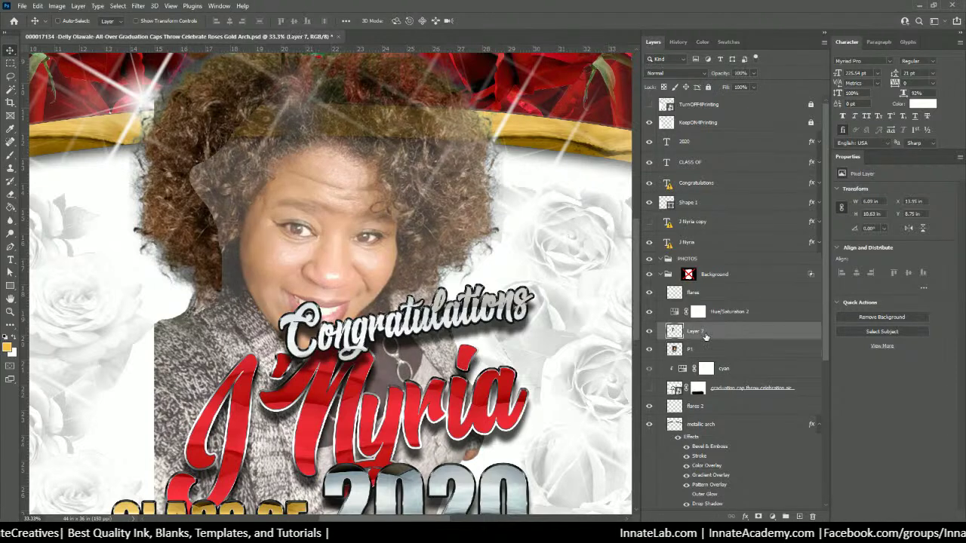
pyautogui.click(759, 517)
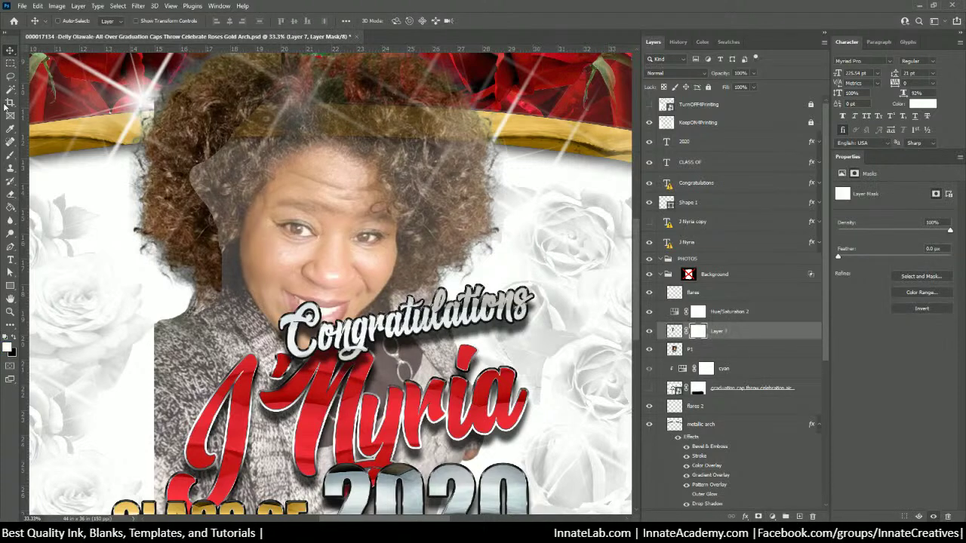
pyautogui.click(10, 155)
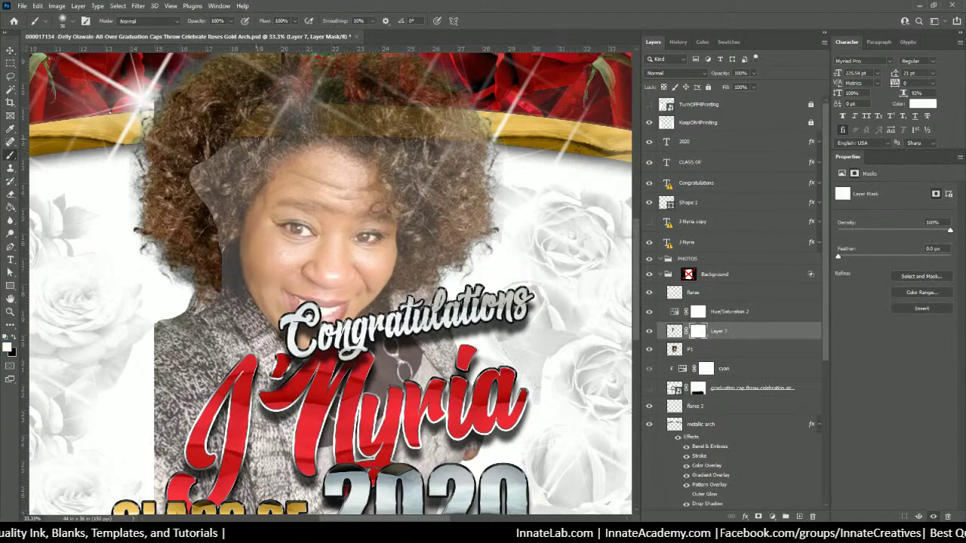
pyautogui.keyDown('alt'); pyautogui.rightClick(253, 137); pyautogui.keyUp('alt')
pyautogui.moveTo(254, 139); pyautogui.dragTo(263, 138)
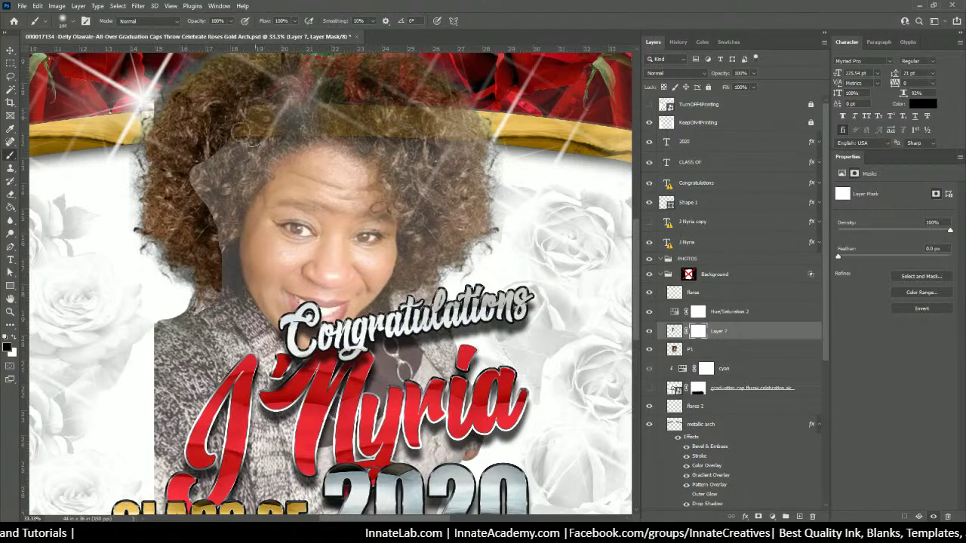
pyautogui.moveTo(202, 198)
pyautogui.mouseDown()
pyautogui.moveTo(190, 175)
pyautogui.moveTo(224, 283)
pyautogui.moveTo(205, 308)
pyautogui.moveTo(183, 302)
pyautogui.mouseUp()
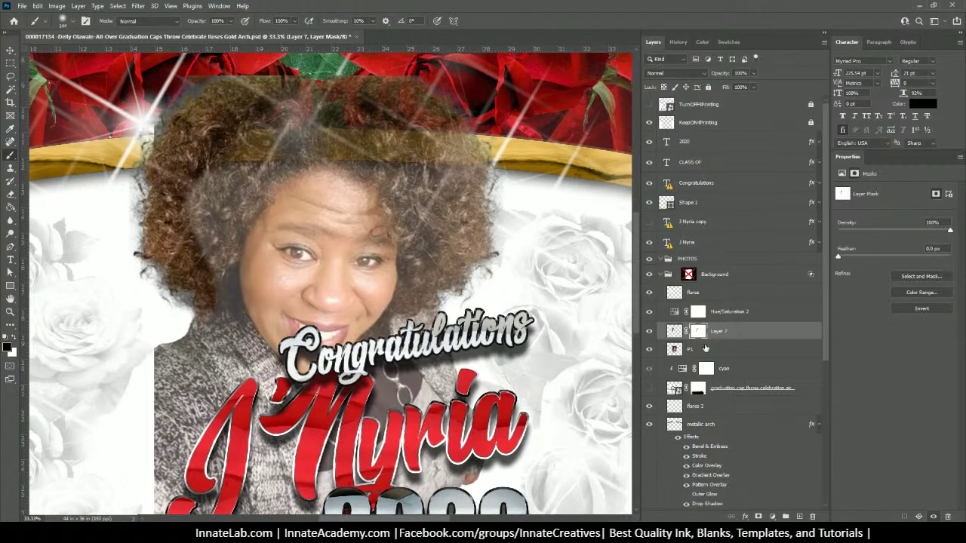
# Step: Restore the P1 layer's opacity to 100%
pyautogui.click(690, 349)
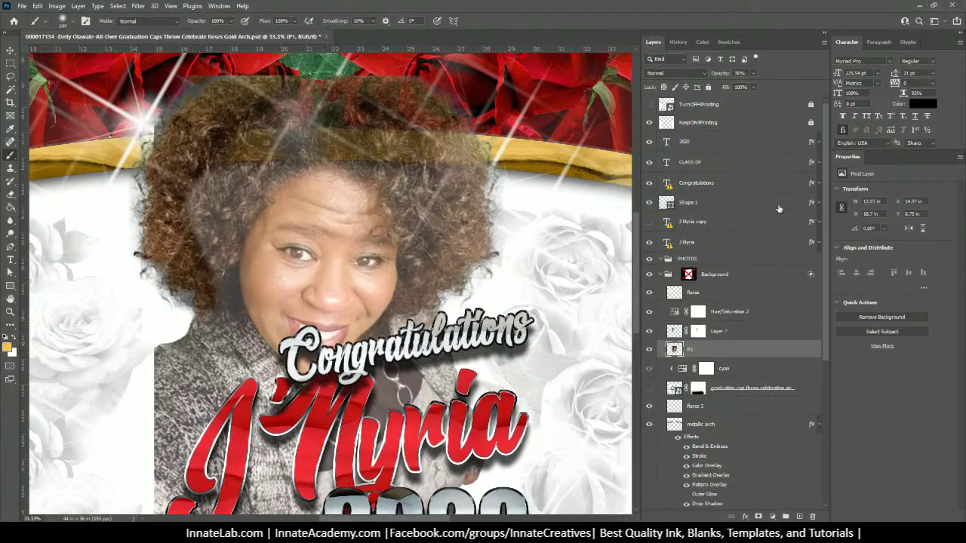
pyautogui.click(753, 73)
pyautogui.moveTo(755, 85); pyautogui.dragTo(766, 85)
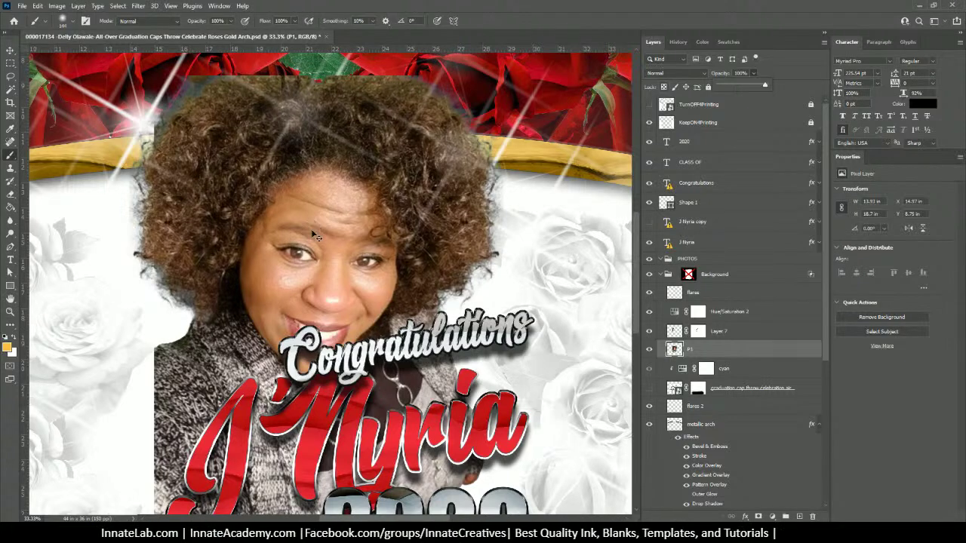
pyautogui.hotkey('ctrl', '-')
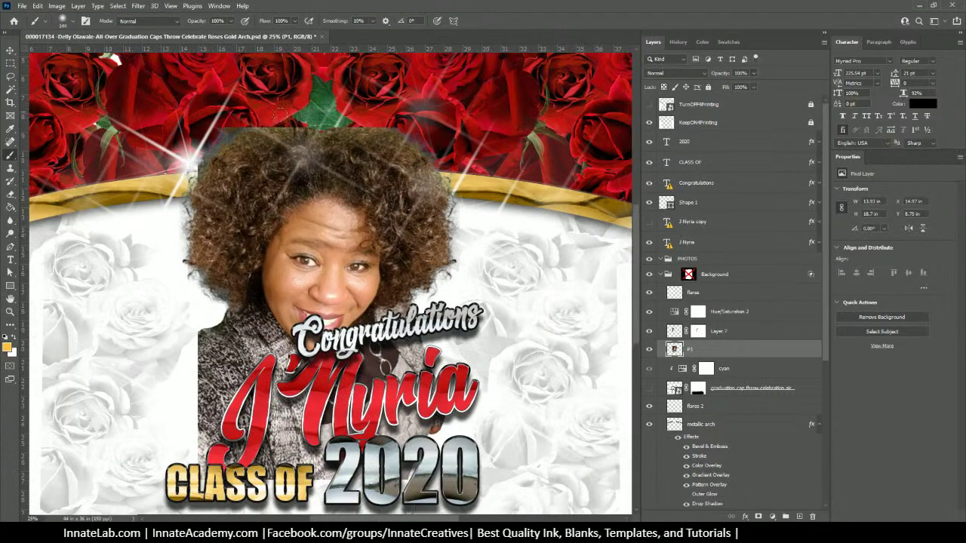
# Step: Shift the mirrored hair on Layer 7 slightly outward to the left, keeping P1 in its original place
pyautogui.press('v')
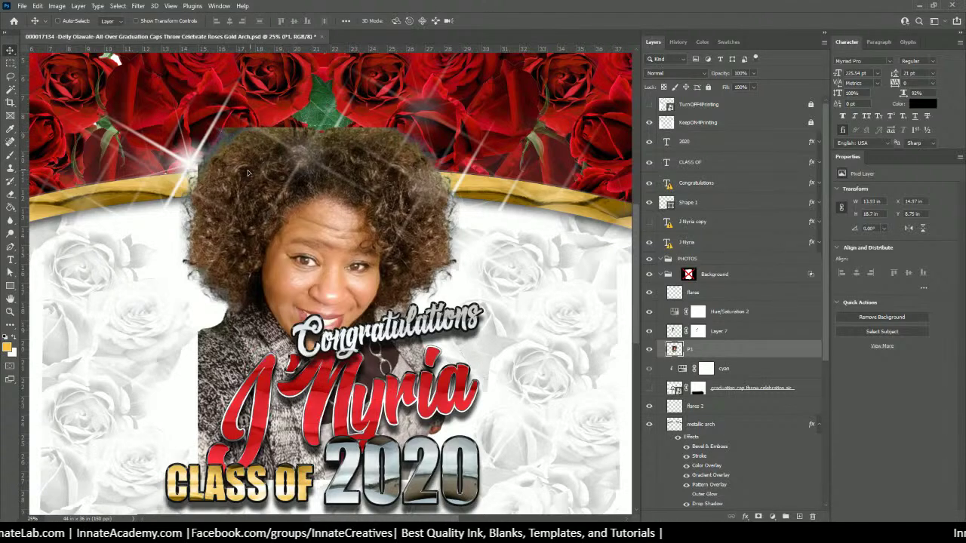
pyautogui.moveTo(252, 175); pyautogui.dragTo(246, 173)
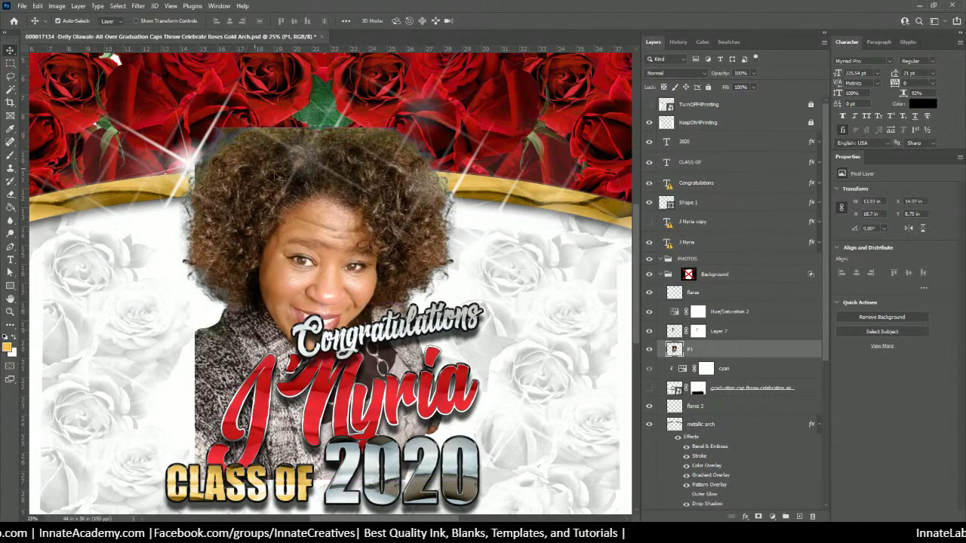
pyautogui.click(732, 337)
pyautogui.moveTo(260, 179)
pyautogui.mouseDown()
pyautogui.moveTo(201, 149)
pyautogui.moveTo(246, 180)
pyautogui.mouseUp()
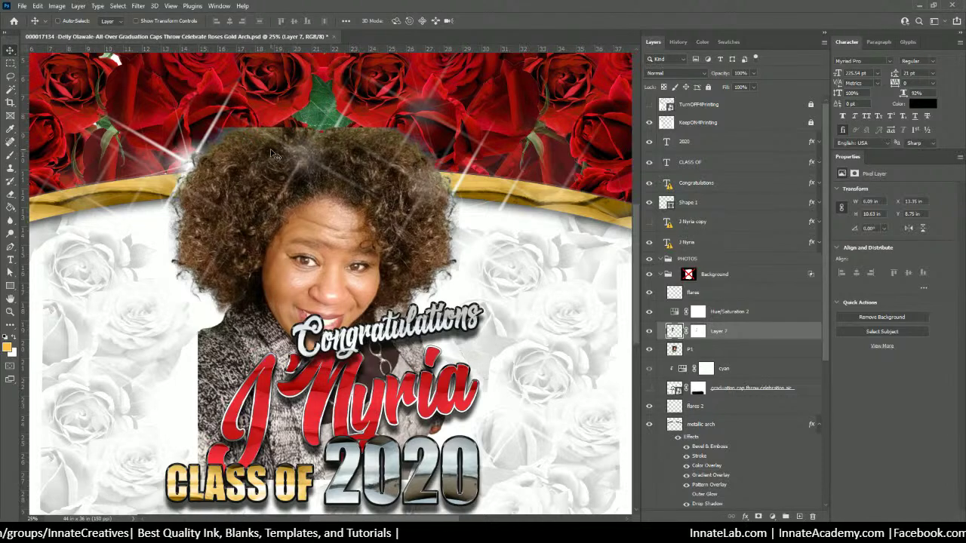
# Step: Duplicate the mirrored hair layer, rotate the copy about 52° and place it over the head's upper left
pyautogui.moveTo(256, 171); pyautogui.dragTo(285, 138)
pyautogui.hotkey('ctrl', 't')
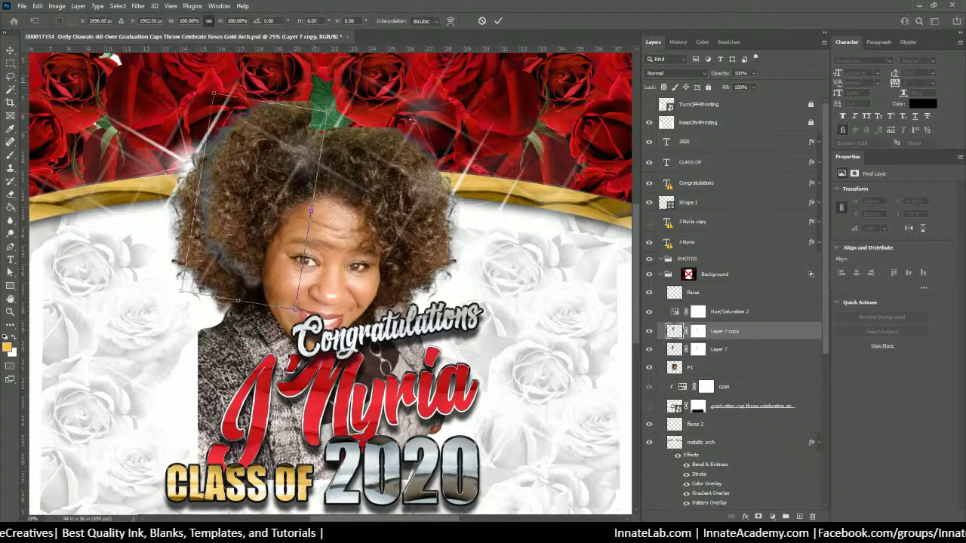
pyautogui.moveTo(424, 123); pyautogui.dragTo(288, 138)
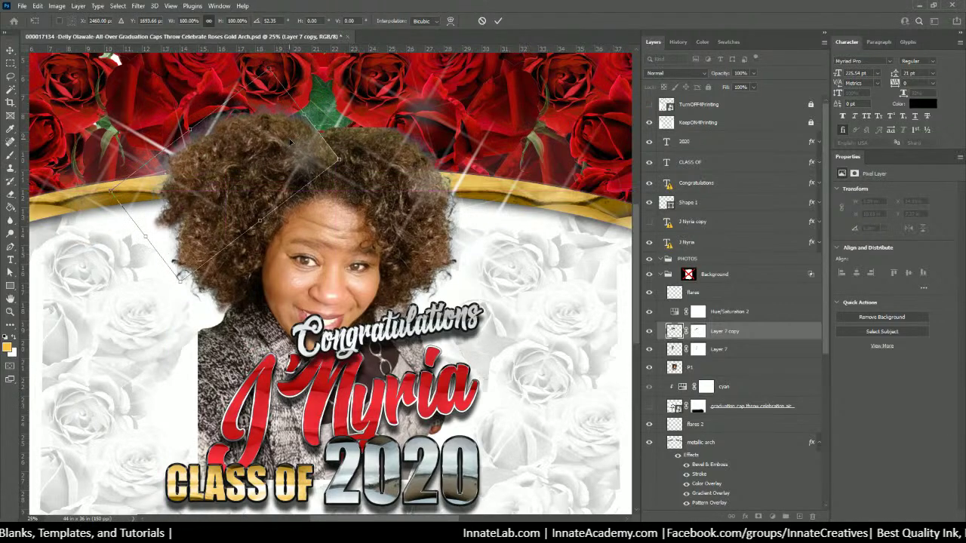
pyautogui.press('Return')
pyautogui.hotkey('ctrl', 'd')
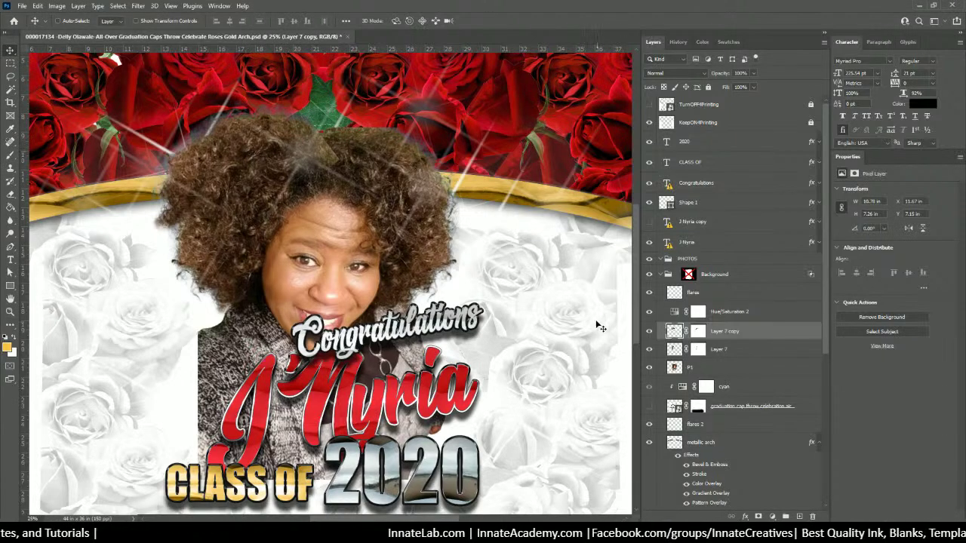
# Step: Paint black on the Layer 7 copy's mask with a soft 504 px brush to blend the rotated hair into the head
pyautogui.click(11, 155)
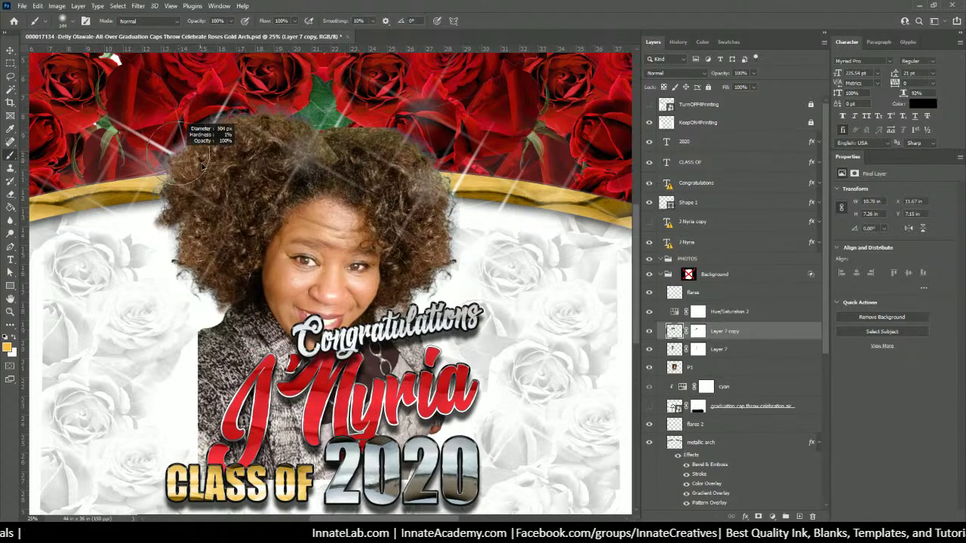
pyautogui.moveTo(162, 136)
pyautogui.mouseDown()
pyautogui.moveTo(163, 207)
pyautogui.moveTo(179, 236)
pyautogui.mouseUp()
pyautogui.hotkey('ctrl', 'z')
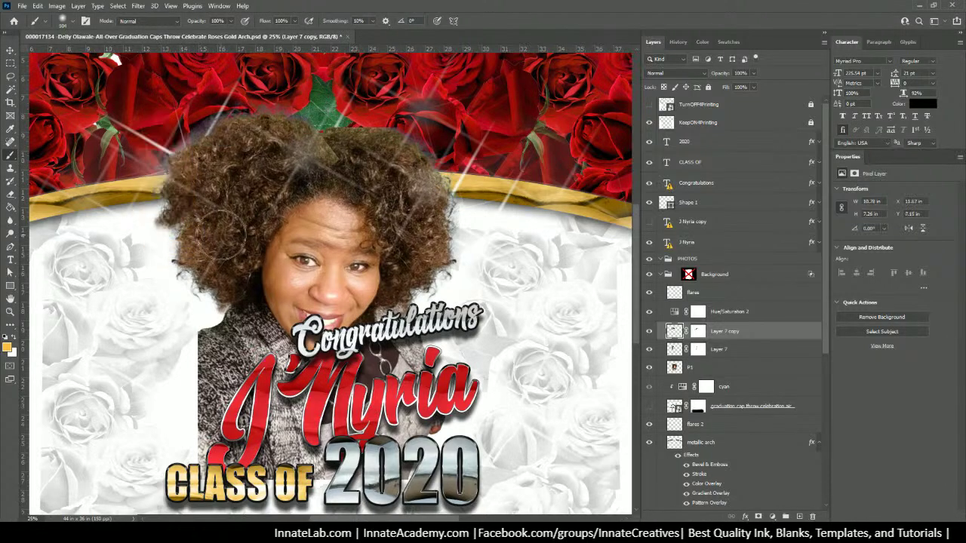
pyautogui.click(697, 332)
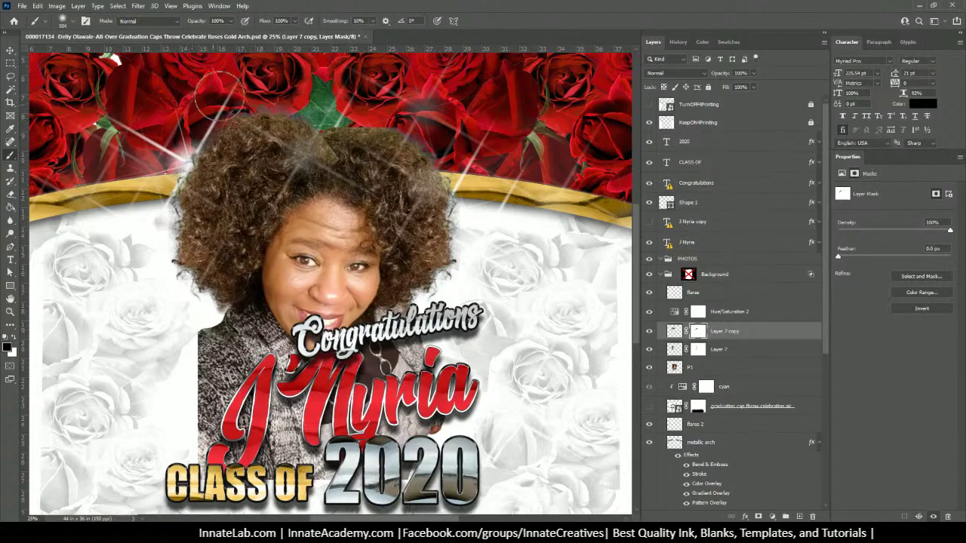
pyautogui.moveTo(305, 76)
pyautogui.mouseDown()
pyautogui.moveTo(375, 151)
pyautogui.moveTo(329, 184)
pyautogui.moveTo(350, 185)
pyautogui.moveTo(270, 191)
pyautogui.moveTo(320, 186)
pyautogui.moveTo(347, 110)
pyautogui.moveTo(347, 151)
pyautogui.moveTo(293, 189)
pyautogui.moveTo(269, 193)
pyautogui.moveTo(299, 176)
pyautogui.moveTo(243, 204)
pyautogui.mouseUp()
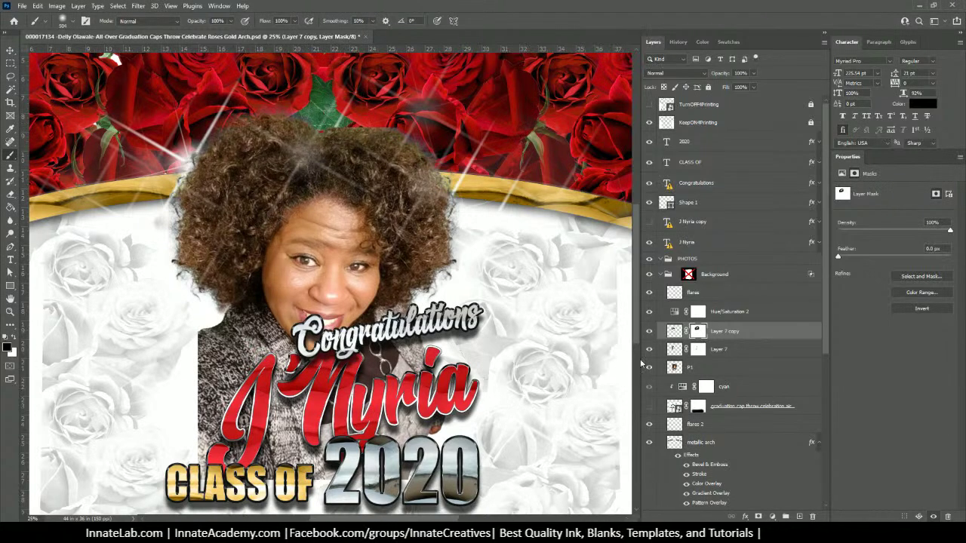
pyautogui.hotkey('ctrl', '2')
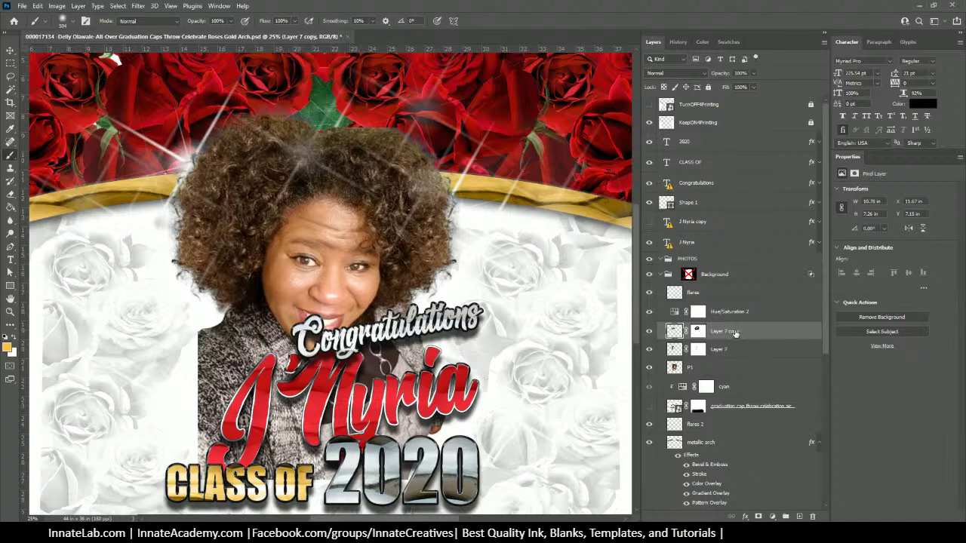
# Step: Duplicate the Layer 7 copy hair piece, flip the duplicate horizontally and place it over the head's upper right
pyautogui.rightClick(735, 332)
pyautogui.click(790, 149)
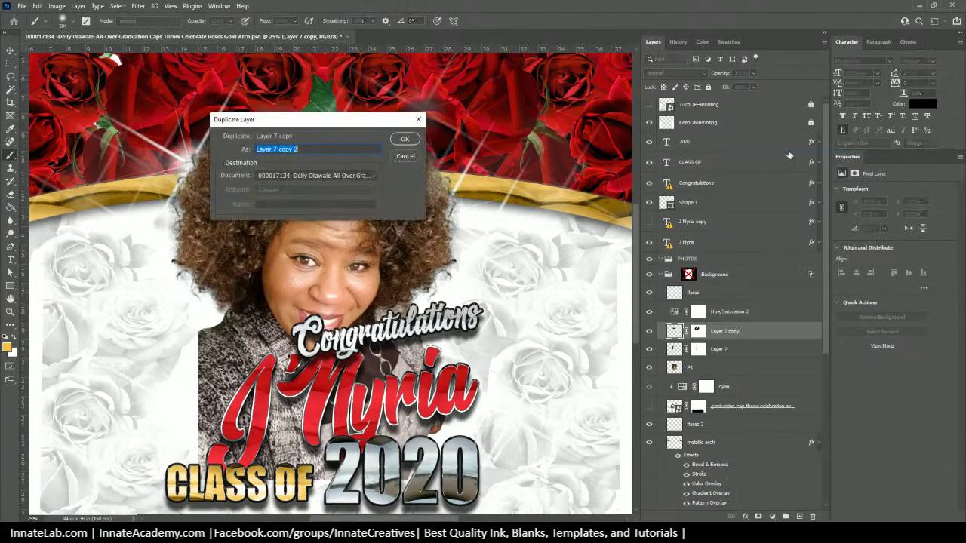
pyautogui.press('Return')
pyautogui.hotkey('ctrl', 't')
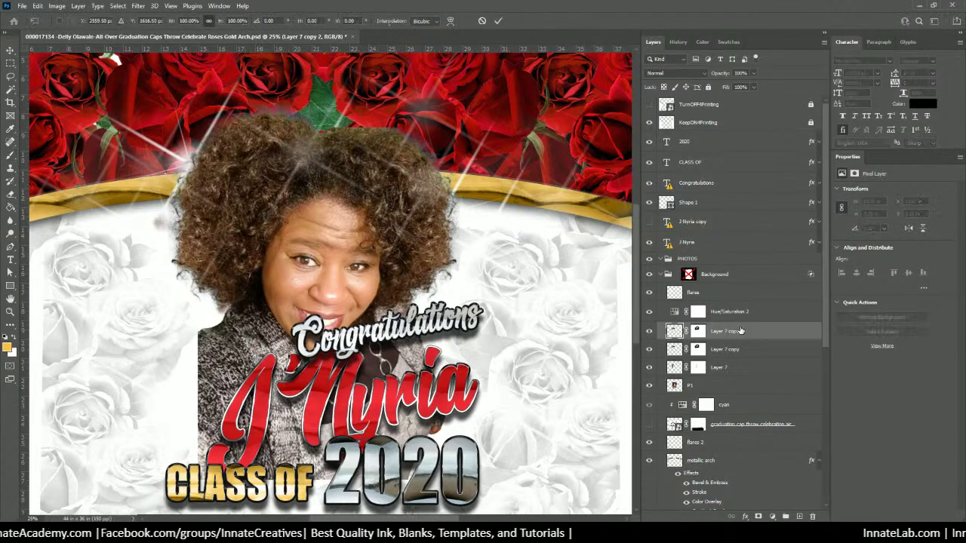
pyautogui.rightClick(258, 141)
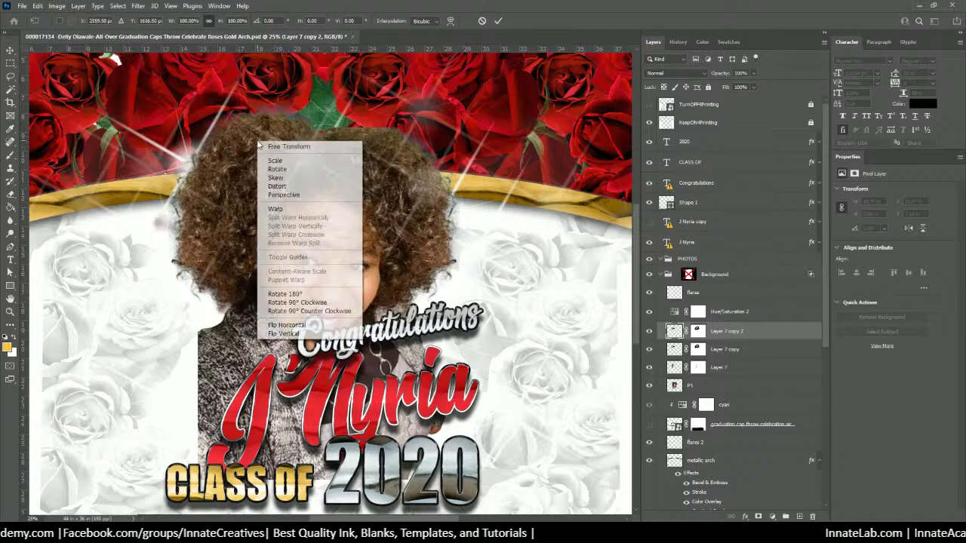
pyautogui.click(290, 325)
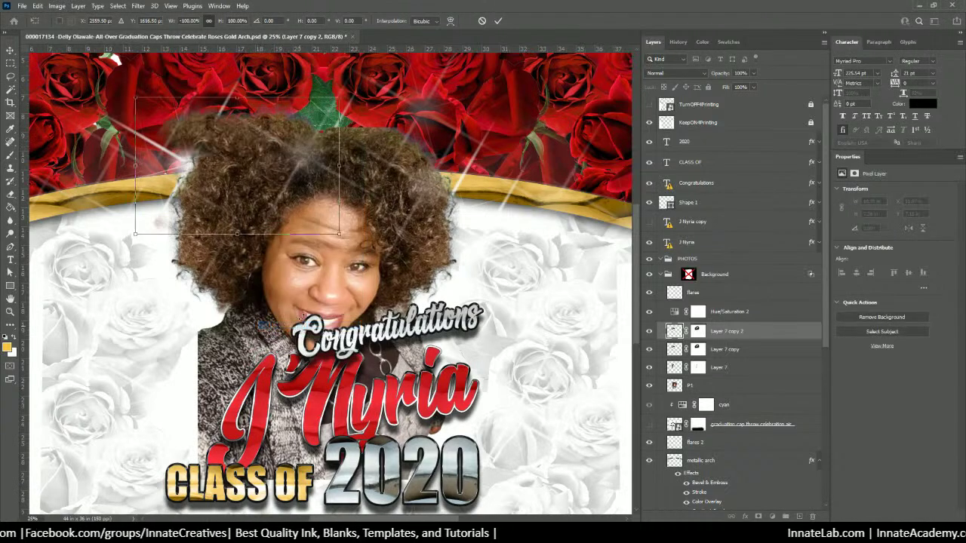
pyautogui.moveTo(246, 171); pyautogui.dragTo(350, 140)
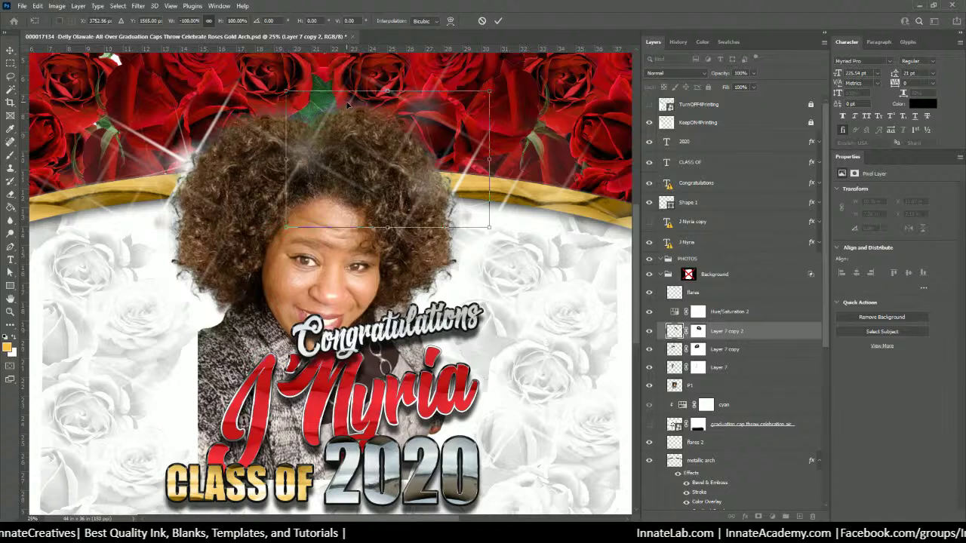
pyautogui.press('Return')
pyautogui.press('b')
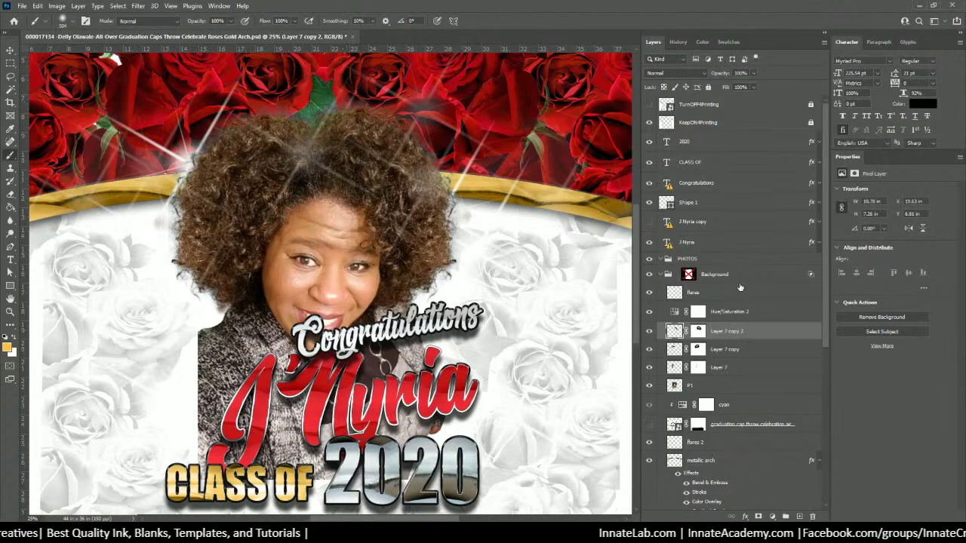
# Step: Merge the layers from Layer 7 copy 2 down to P1 into one portrait layer and check it by toggling its visibility
pyautogui.keyDown('shift'); pyautogui.click(729, 387); pyautogui.keyUp('shift')
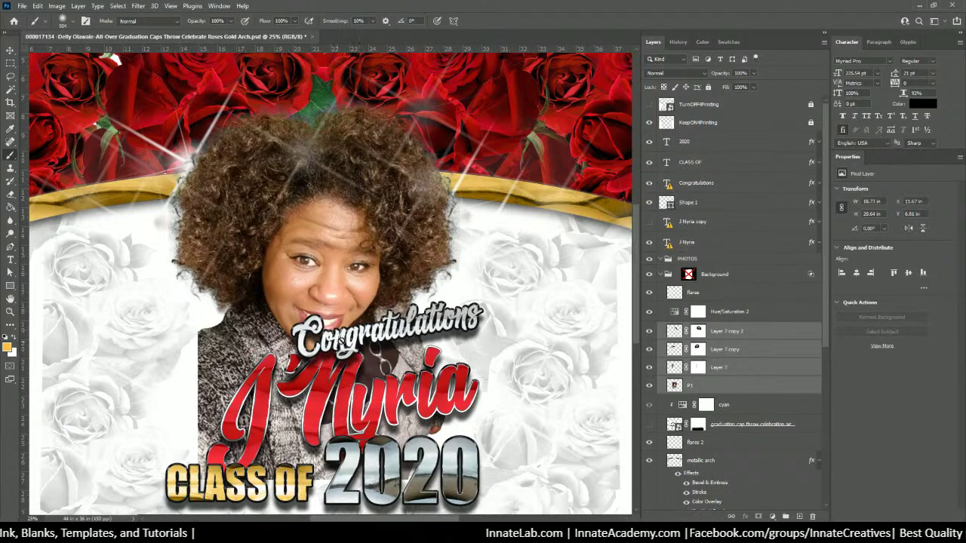
pyautogui.rightClick(730, 348)
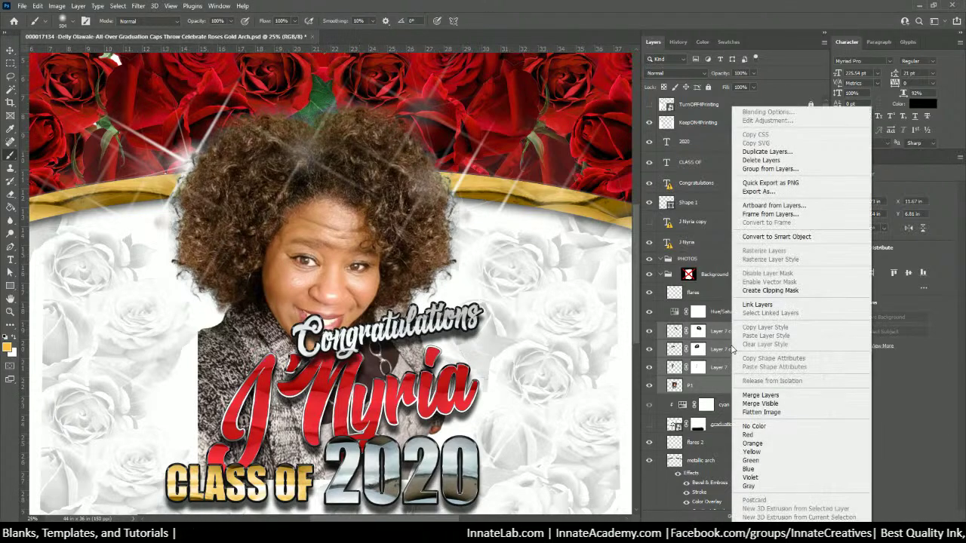
pyautogui.click(761, 395)
pyautogui.click(649, 333)
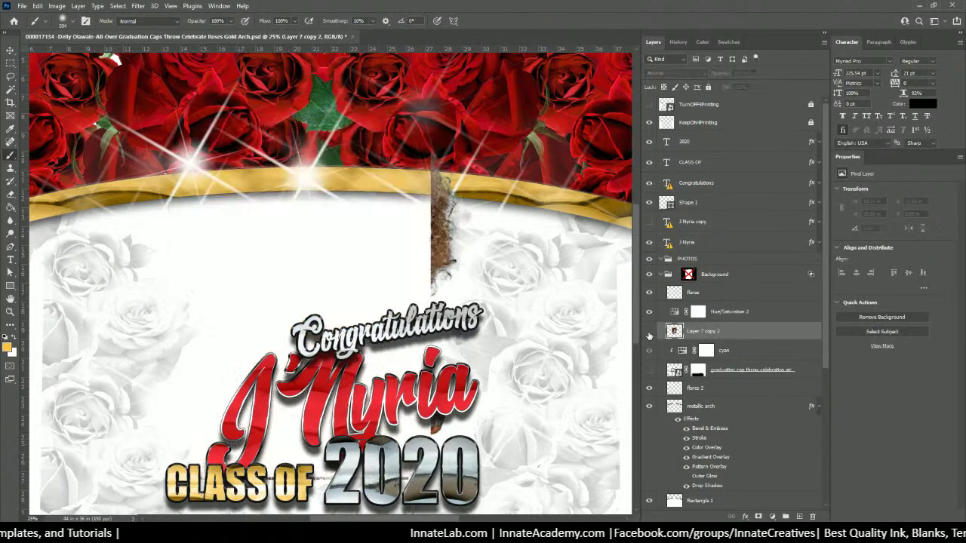
pyautogui.click(649, 332)
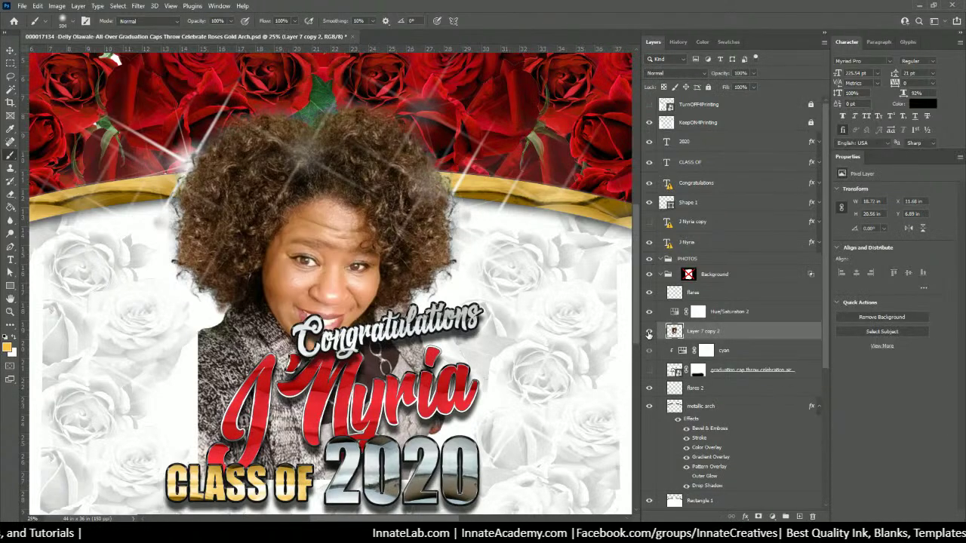
# Step: Add a layer mask to the merged portrait and paint black with a soft brush to fade the jacket's side and lower edges
pyautogui.hotkey('ctrl', '-')
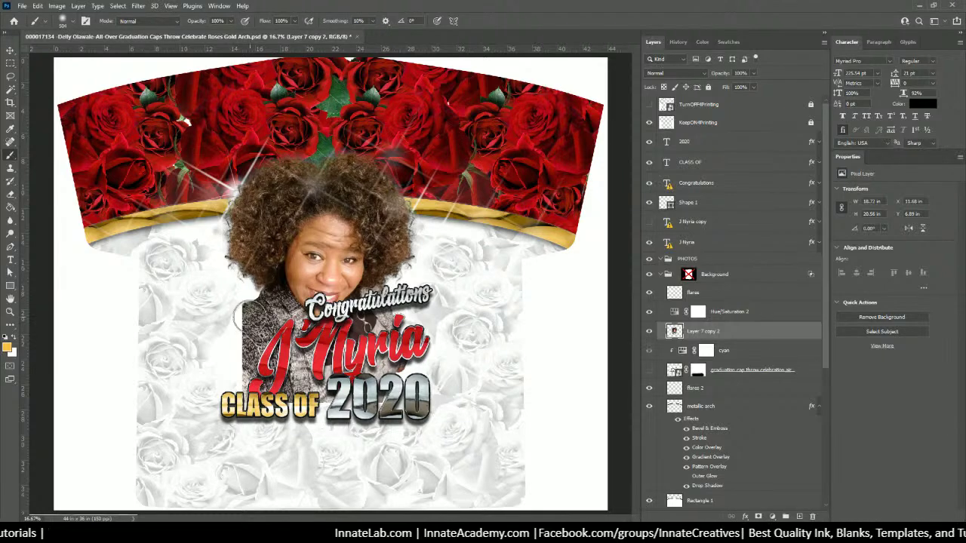
pyautogui.click(237, 363)
pyautogui.hotkey('ctrl', 'z')
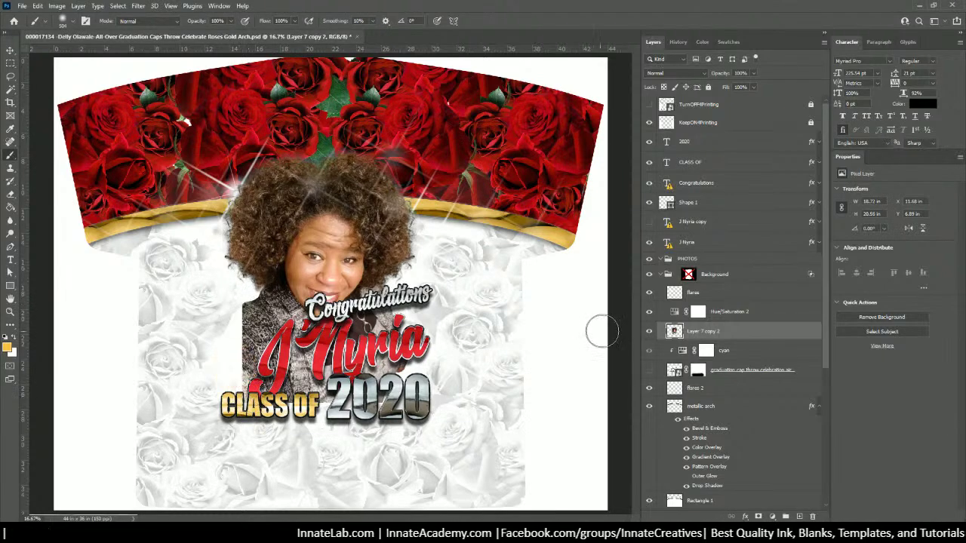
pyautogui.click(757, 517)
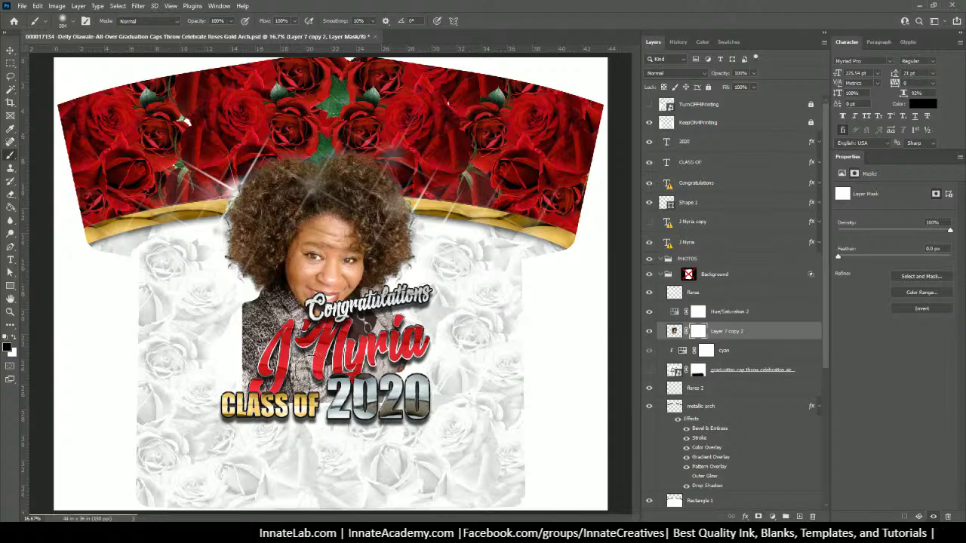
pyautogui.moveTo(234, 326); pyautogui.dragTo(243, 329)
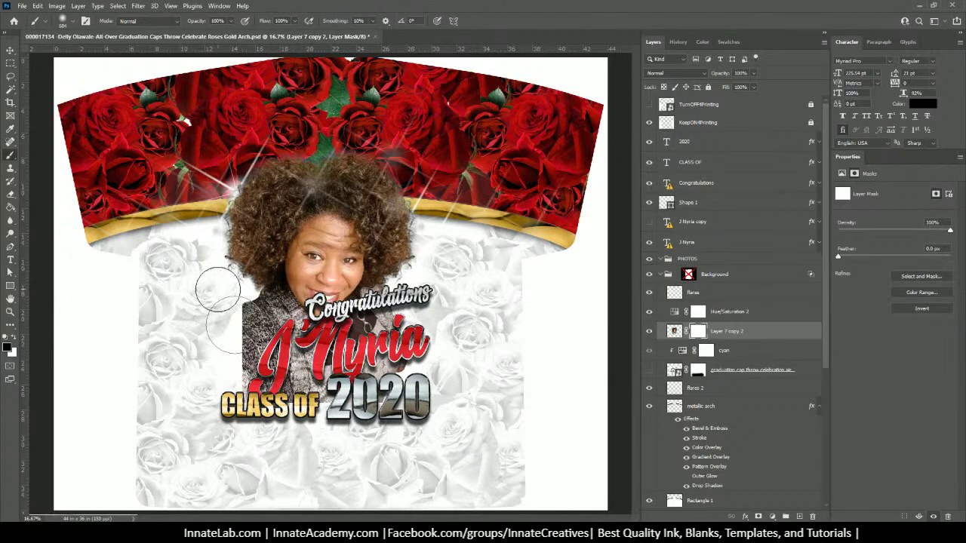
pyautogui.moveTo(223, 324)
pyautogui.mouseDown()
pyautogui.moveTo(235, 407)
pyautogui.moveTo(225, 299)
pyautogui.moveTo(229, 418)
pyautogui.moveTo(290, 432)
pyautogui.moveTo(441, 419)
pyautogui.moveTo(251, 423)
pyautogui.moveTo(216, 412)
pyautogui.moveTo(425, 412)
pyautogui.moveTo(286, 423)
pyautogui.moveTo(408, 421)
pyautogui.moveTo(449, 335)
pyautogui.moveTo(389, 425)
pyautogui.mouseUp()
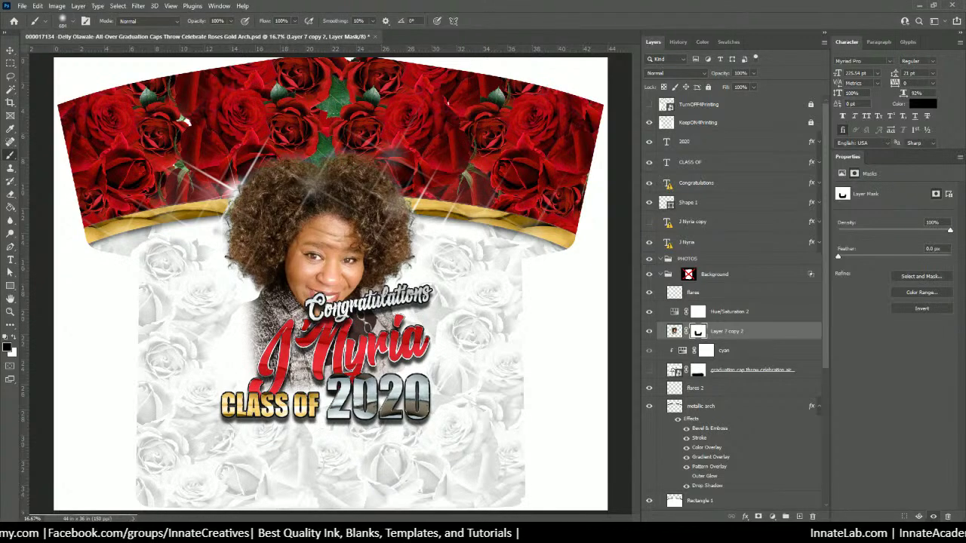
pyautogui.click(10, 260)
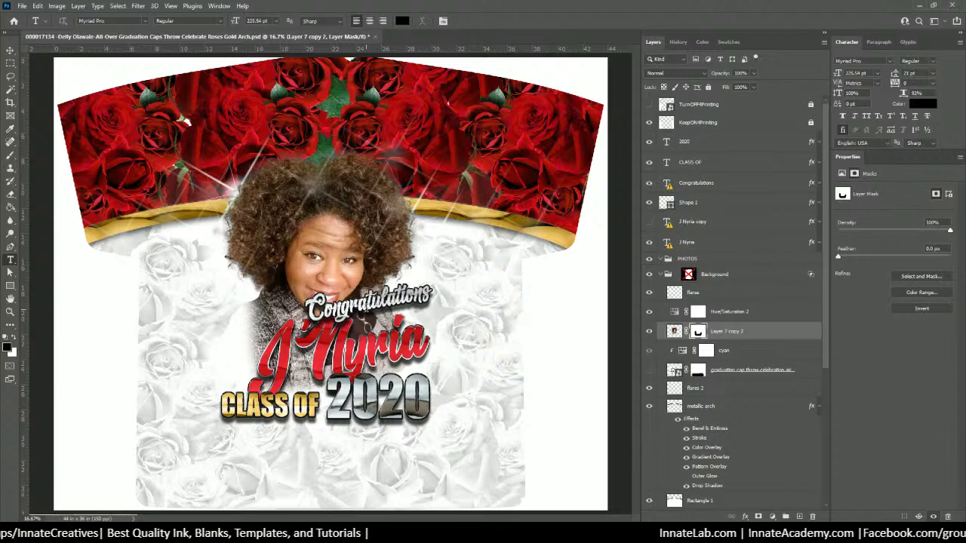
pyautogui.doubleClick(666, 142)
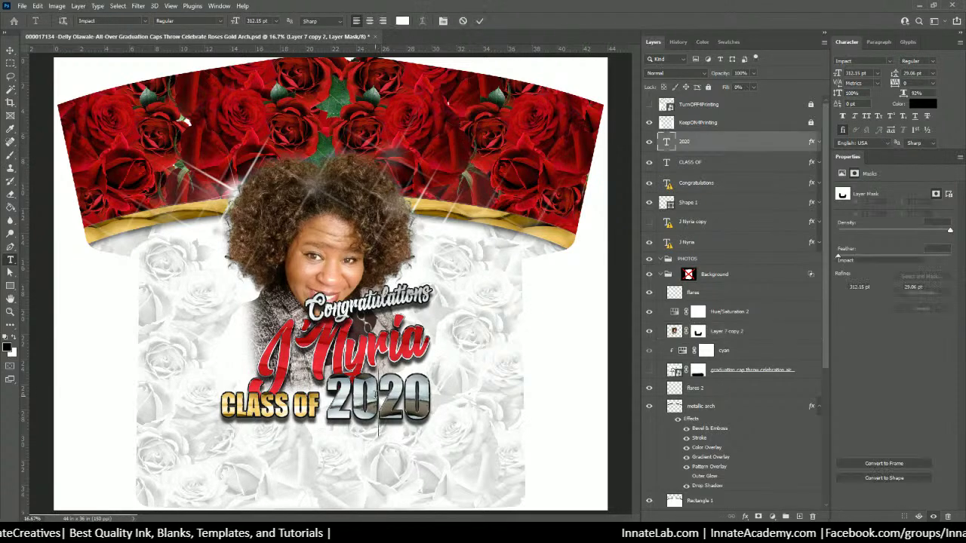
pyautogui.click(692, 148)
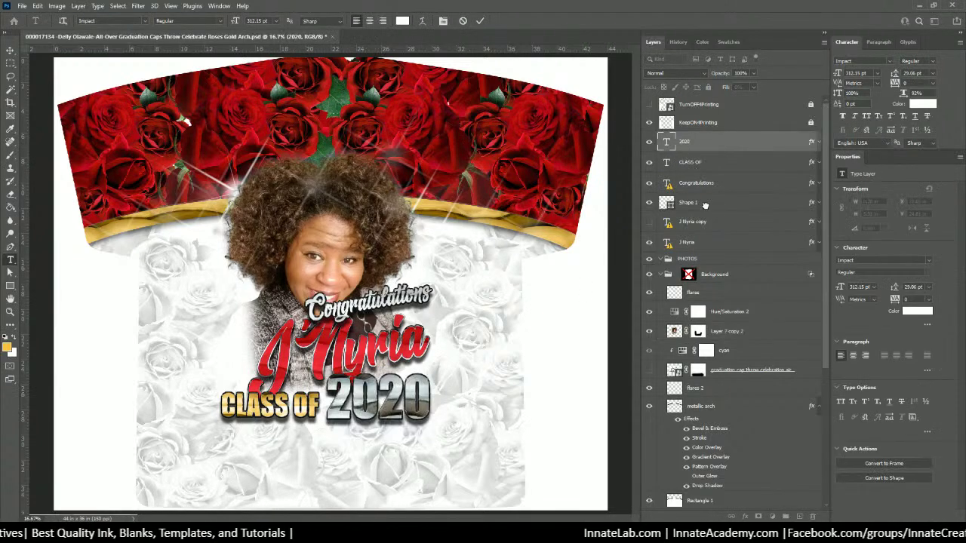
# Step: Group the layers from the red name text up to 2020 and name the group "Congrats Name Year"
pyautogui.click(696, 246)
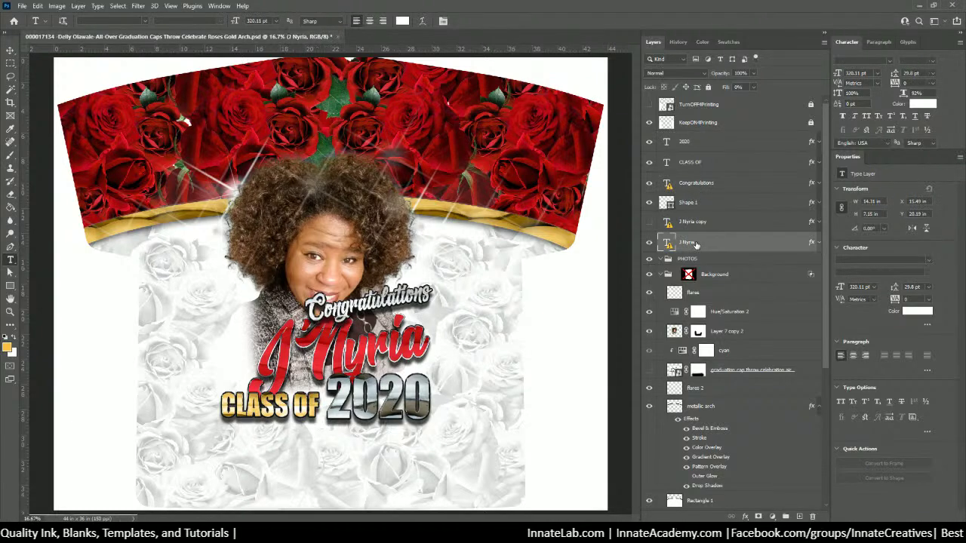
pyautogui.keyDown('shift'); pyautogui.click(688, 143); pyautogui.keyUp('shift')
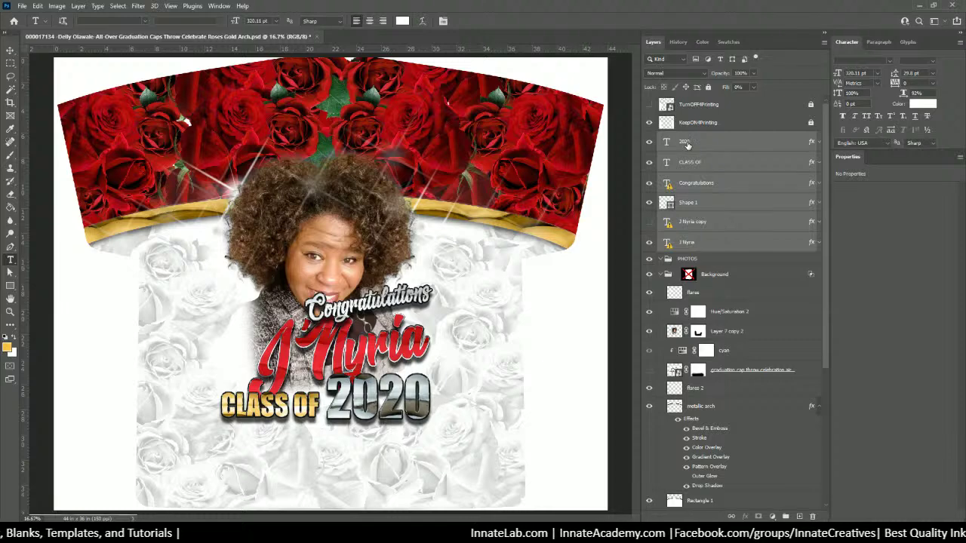
pyautogui.hotkey('ctrl', 'g')
pyautogui.rightClick(689, 142)
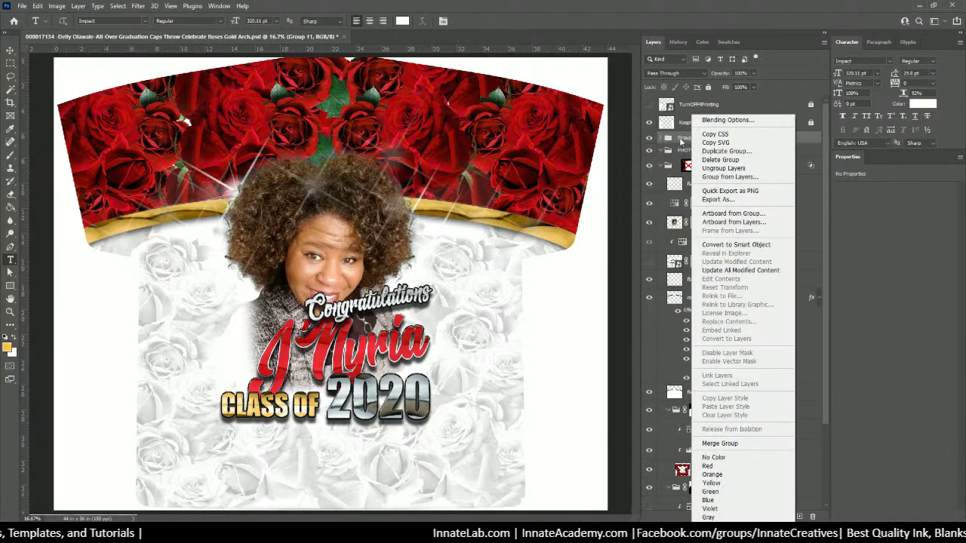
pyautogui.click(681, 141)
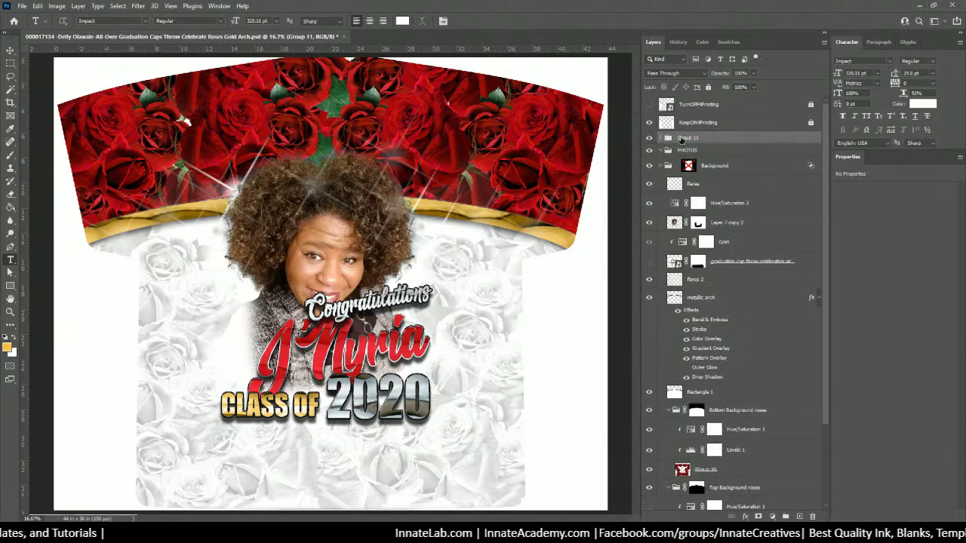
pyautogui.doubleClick(683, 138)
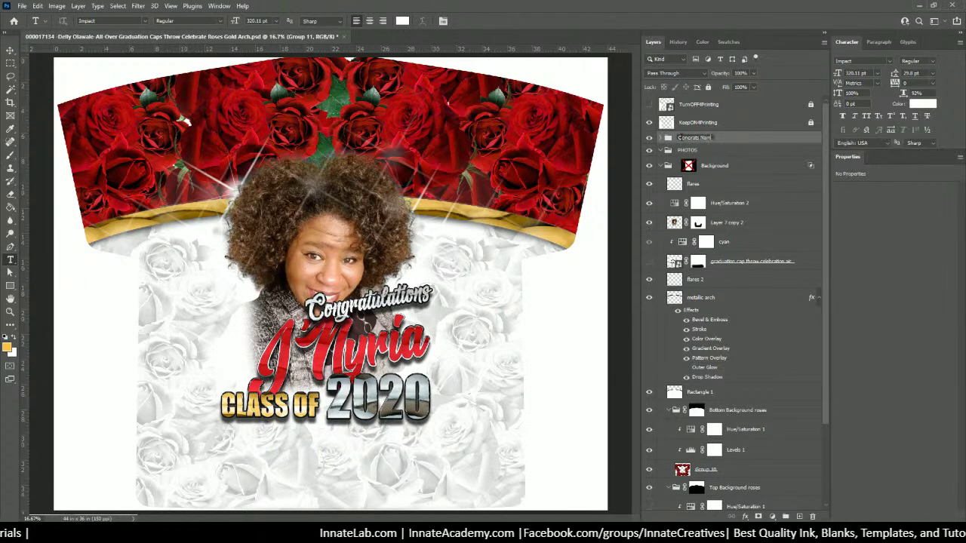
pyautogui.write('Congrats Name Year')
pyautogui.press('Return')
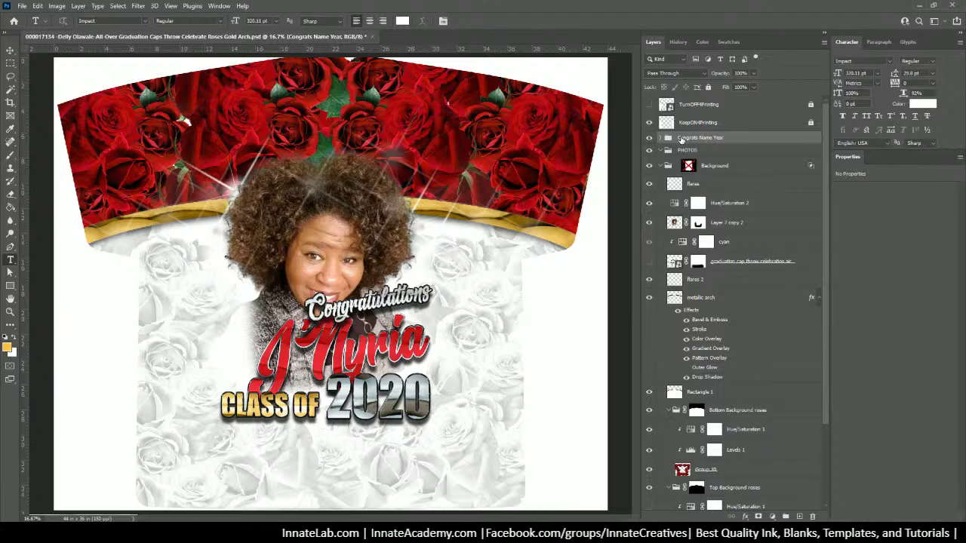
# Step: Duplicate the Congrats Name Year group and hide the original group
pyautogui.rightClick(678, 141)
pyautogui.click(713, 153)
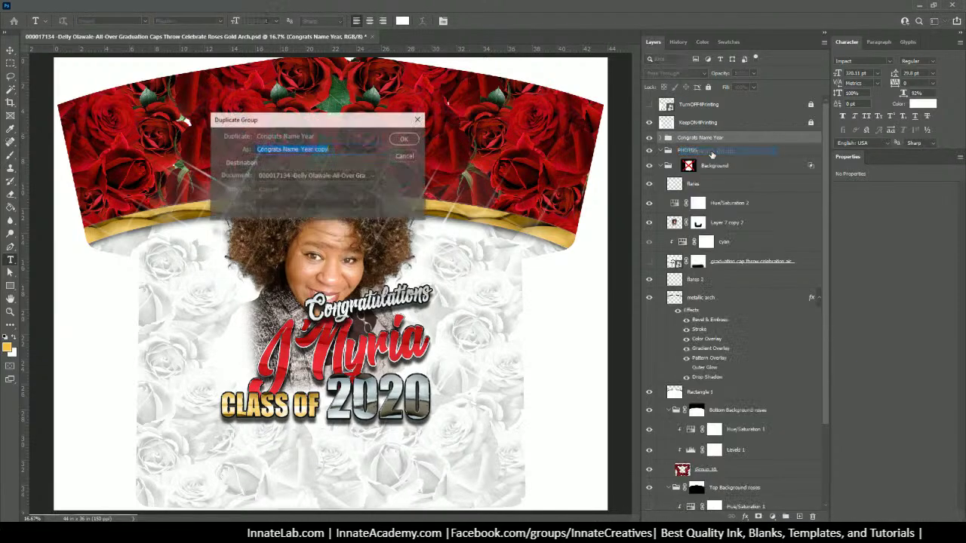
pyautogui.press('Return')
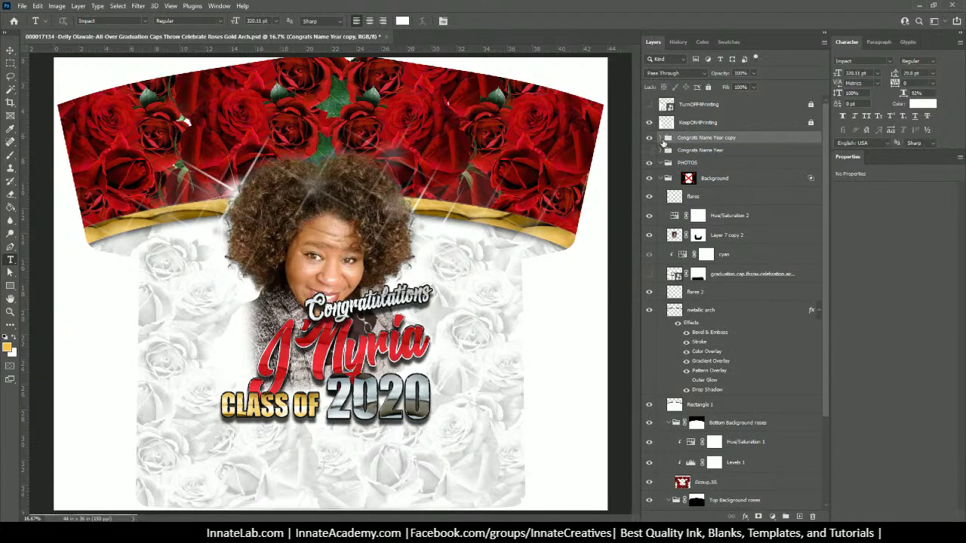
pyautogui.click(660, 138)
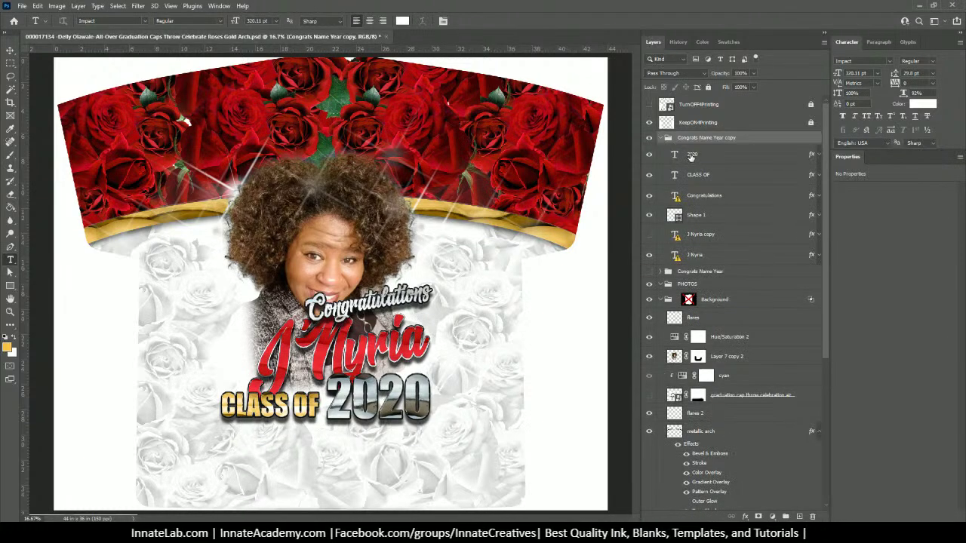
# Step: Replace the CLASS OF text in the duplicated group with "50"
pyautogui.click(688, 156)
pyautogui.doubleClick(674, 155)
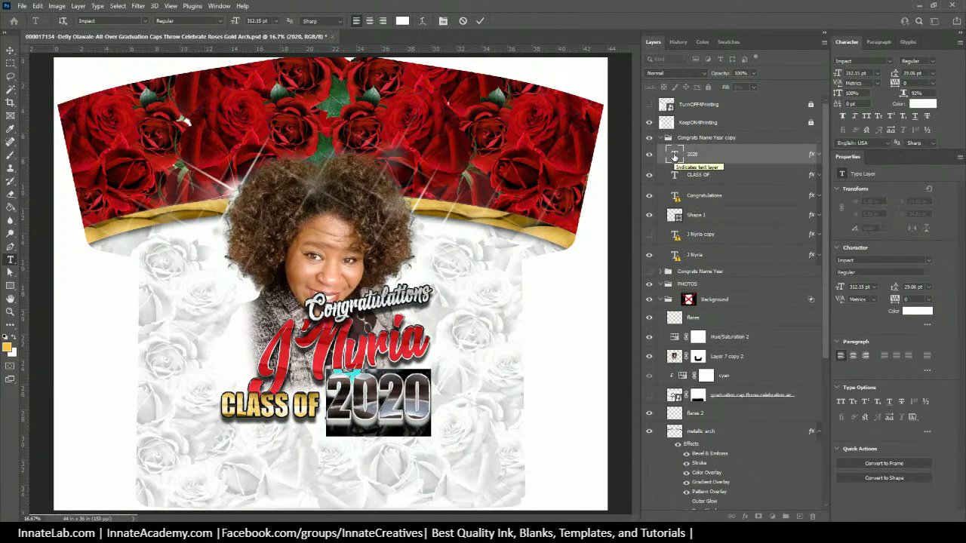
pyautogui.click(689, 175)
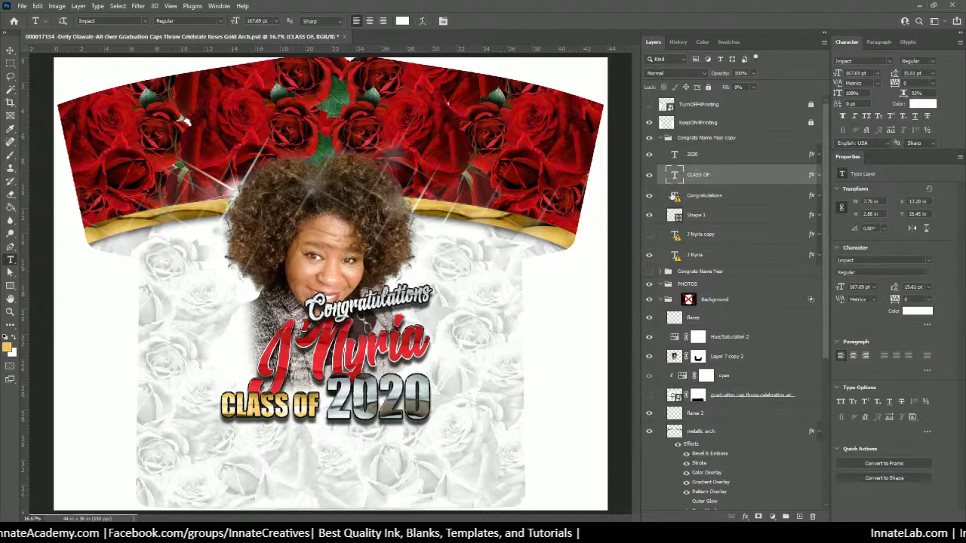
pyautogui.doubleClick(675, 176)
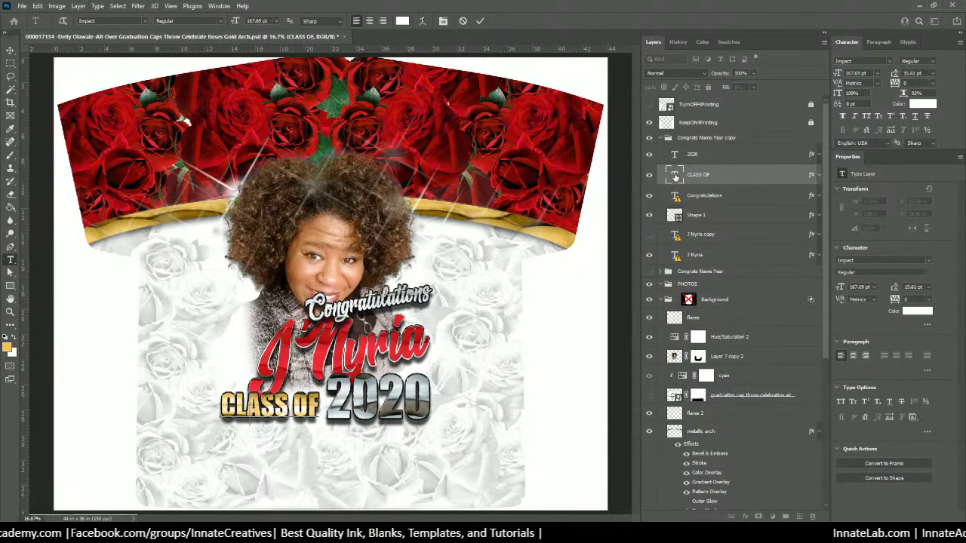
pyautogui.write('50')
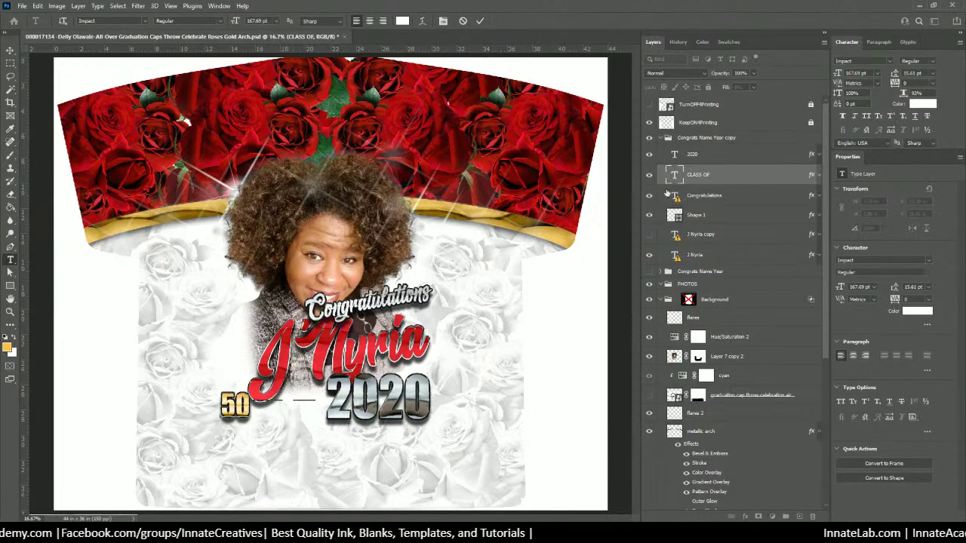
pyautogui.click(9, 50)
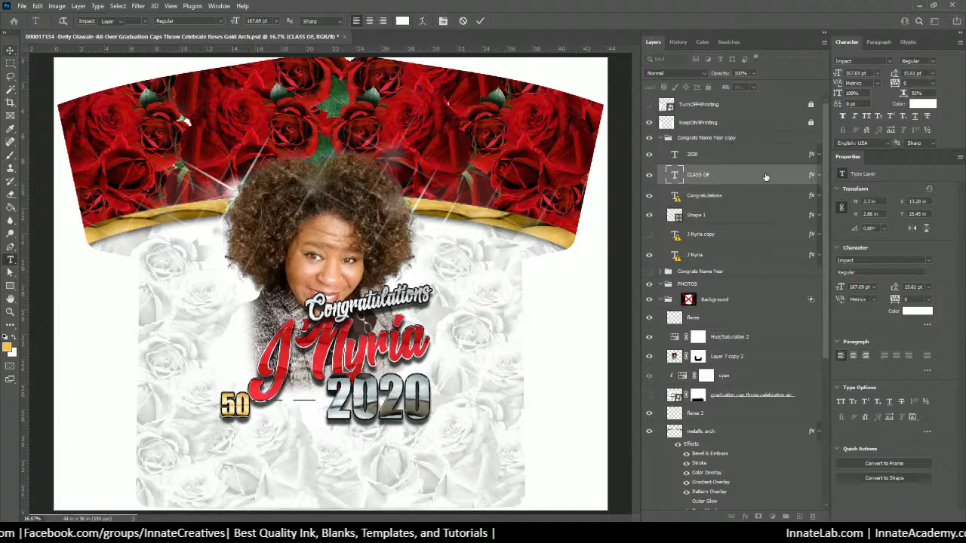
# Step: Hide the 2020 text in the duplicated group and replace the missing font of the visible red name text with the default
pyautogui.click(715, 155)
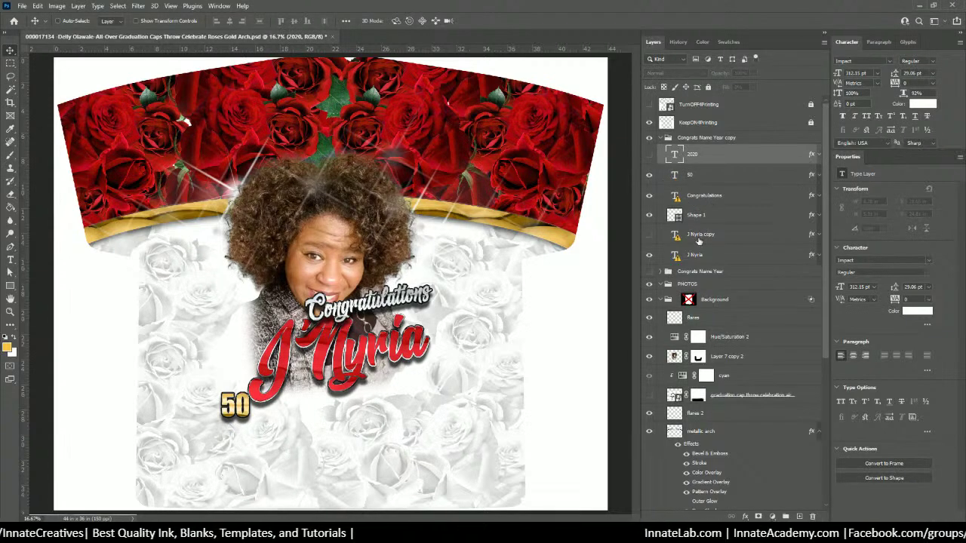
pyautogui.click(696, 238)
pyautogui.click(675, 258)
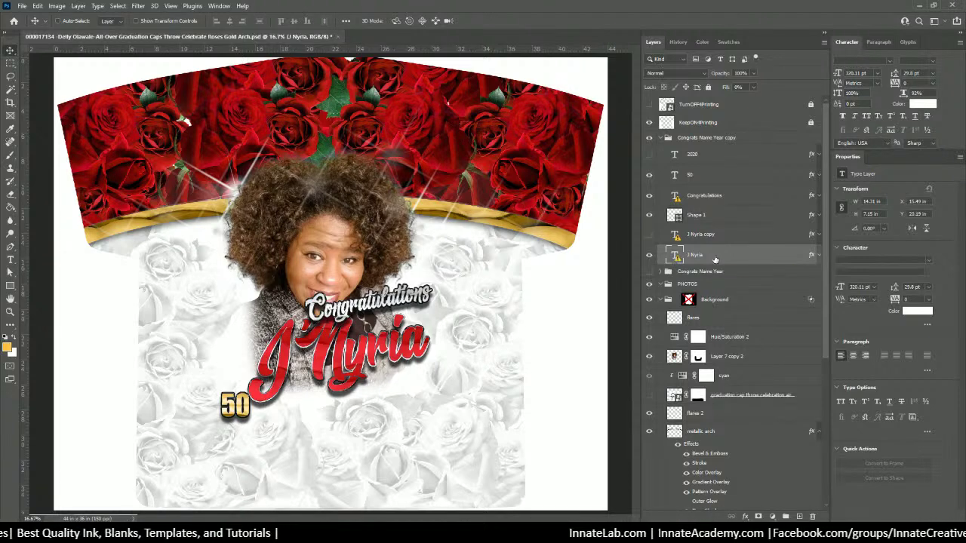
pyautogui.doubleClick(674, 255)
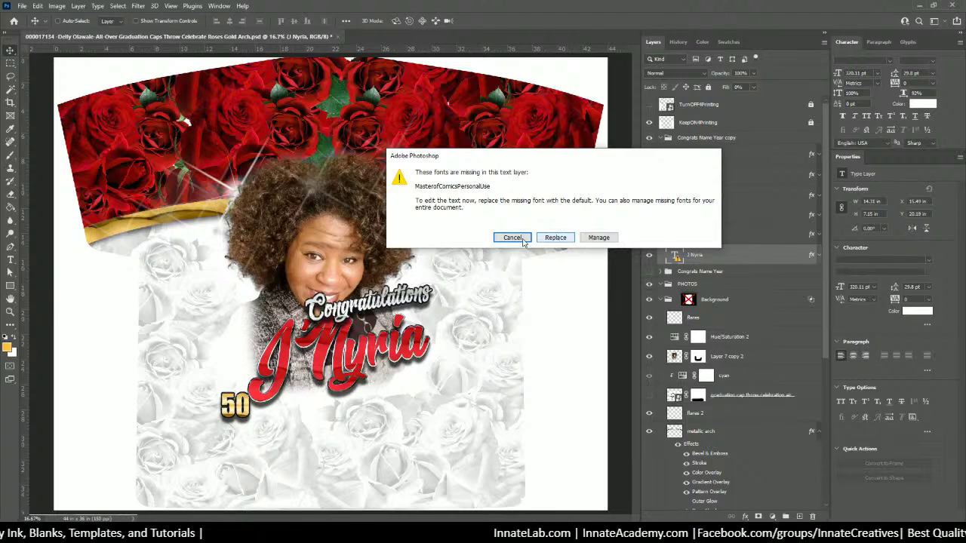
pyautogui.click(555, 238)
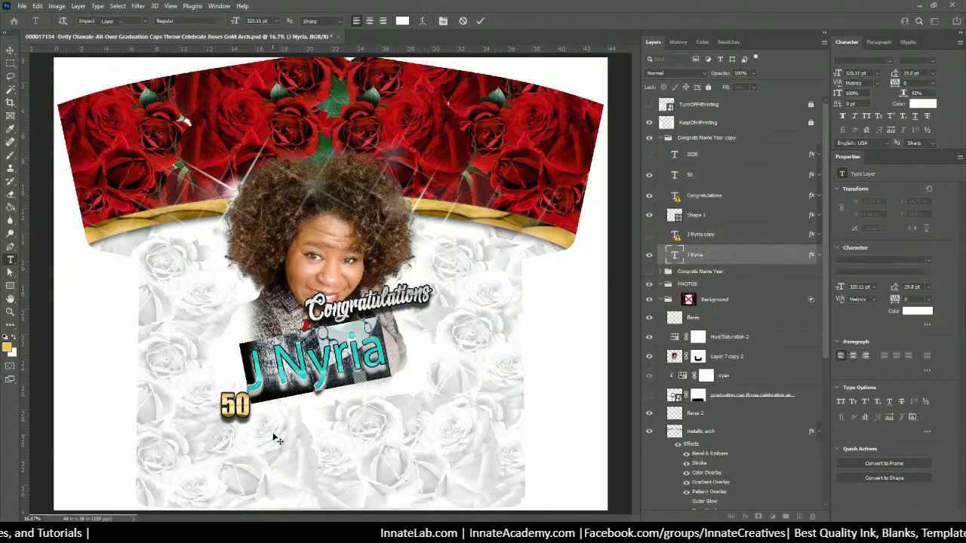
pyautogui.press('v')
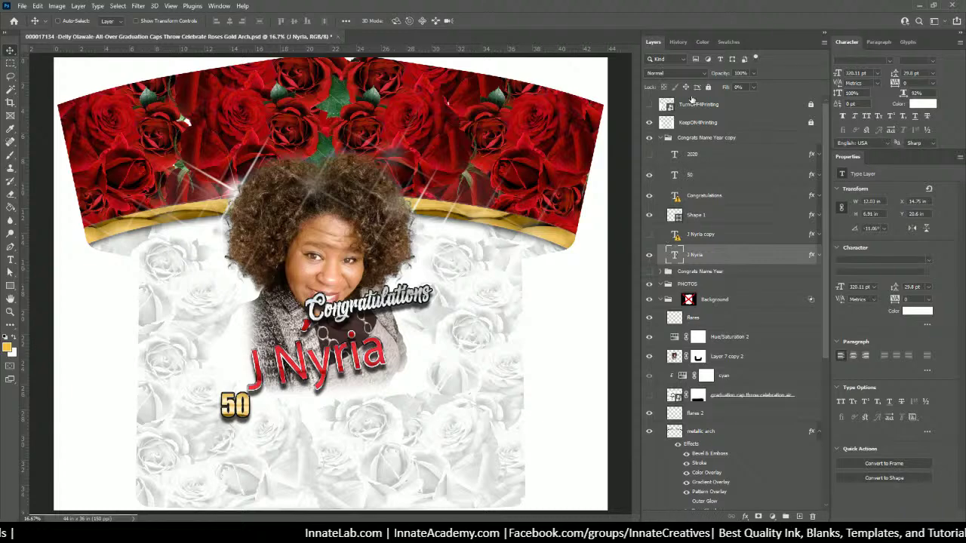
pyautogui.click(679, 73)
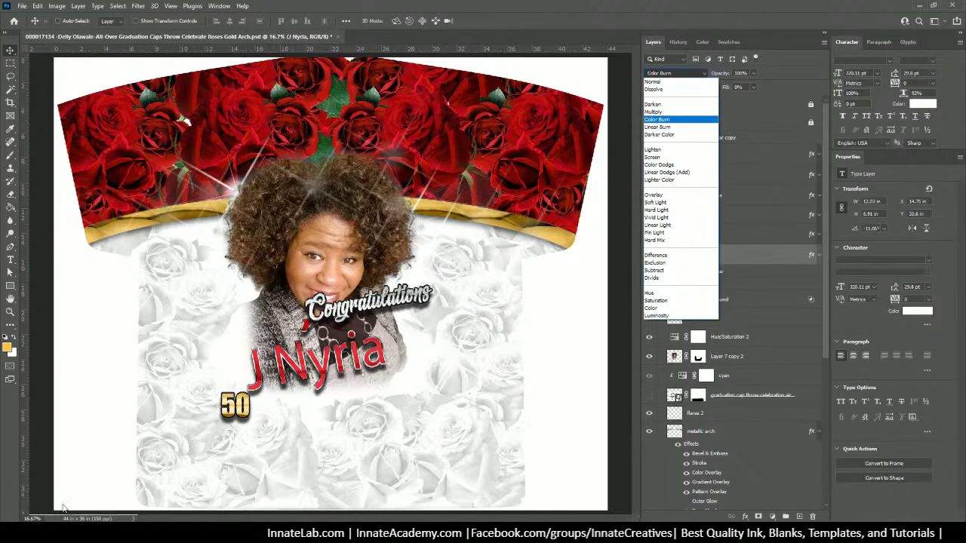
pyautogui.press('Escape')
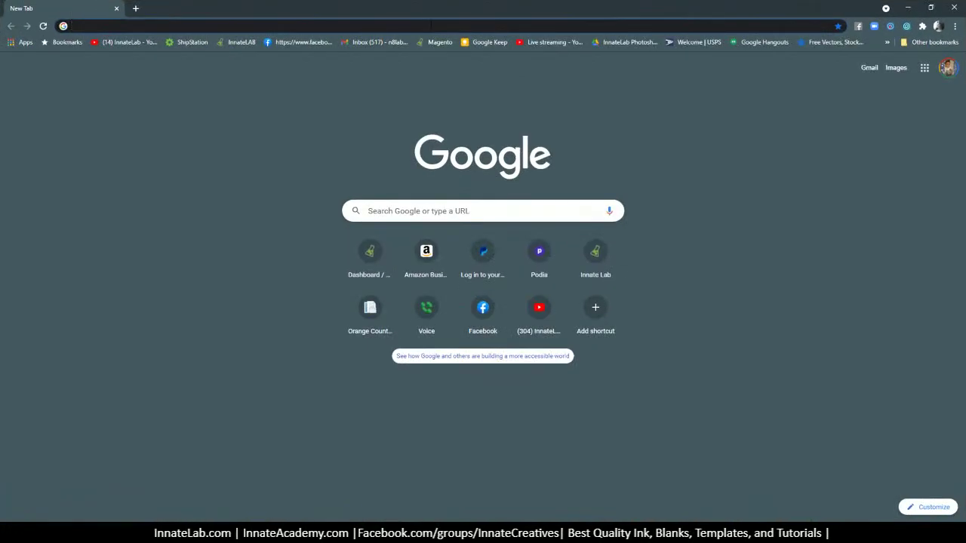
# Step: Switch to Chrome, search for "master of comics font" and open the font's dafont.com page
pyautogui.write('master of ')
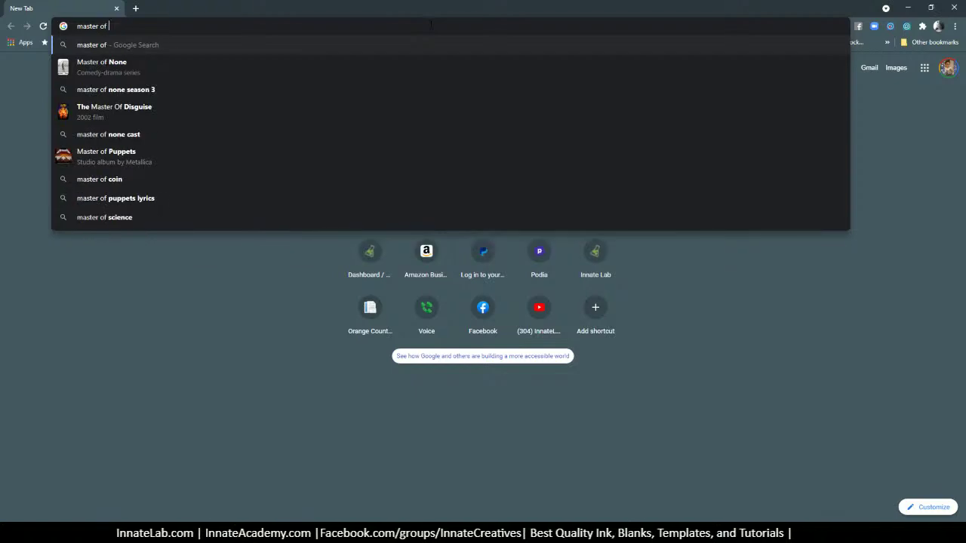
pyautogui.write('comic')
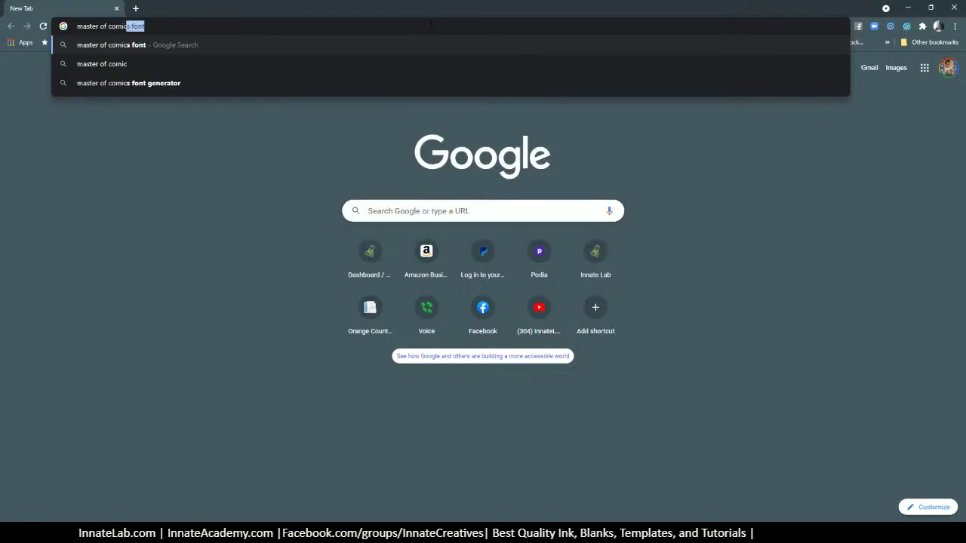
pyautogui.press('Return')
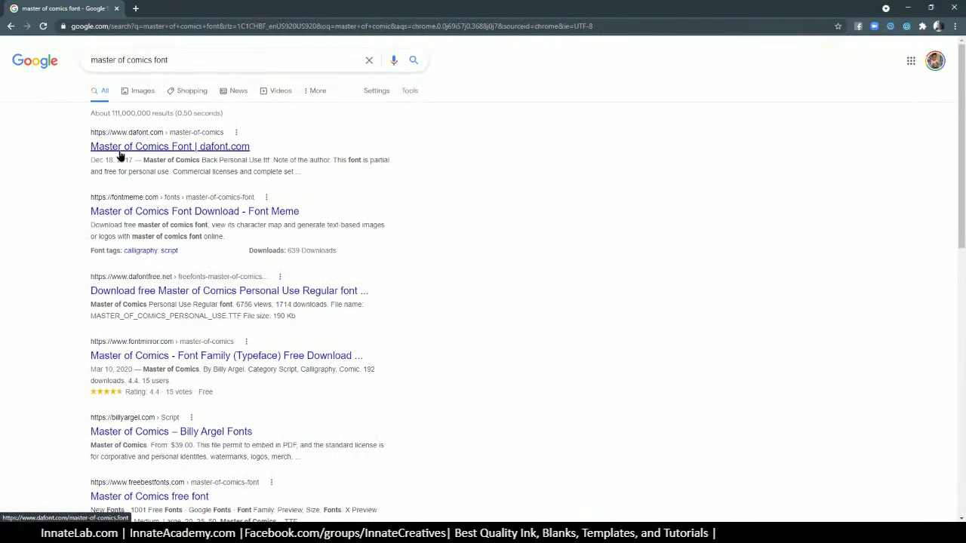
pyautogui.click(119, 154)
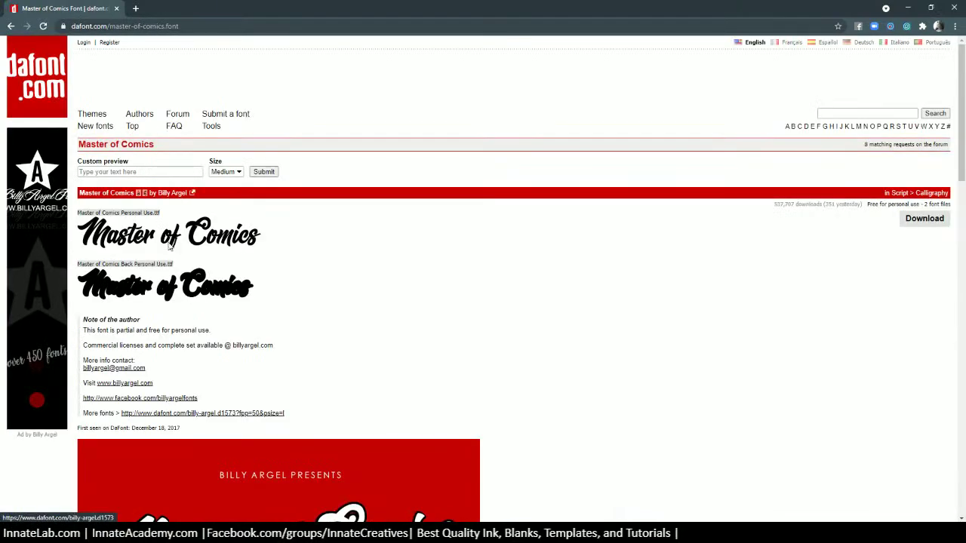
# Step: Download the Master of Comics font as master_of_comics.zip into the order folder and show it in File Explorer
pyautogui.click(923, 220)
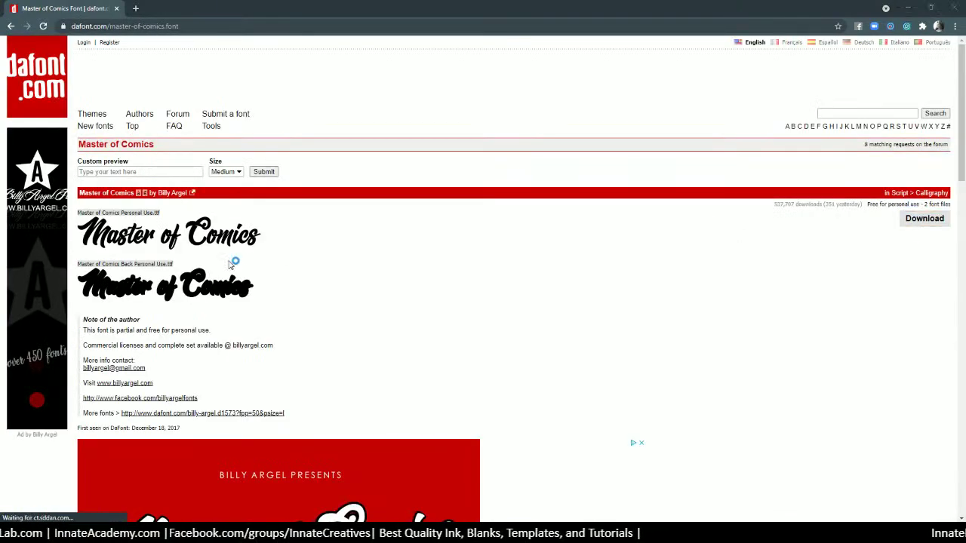
pyautogui.click(404, 215)
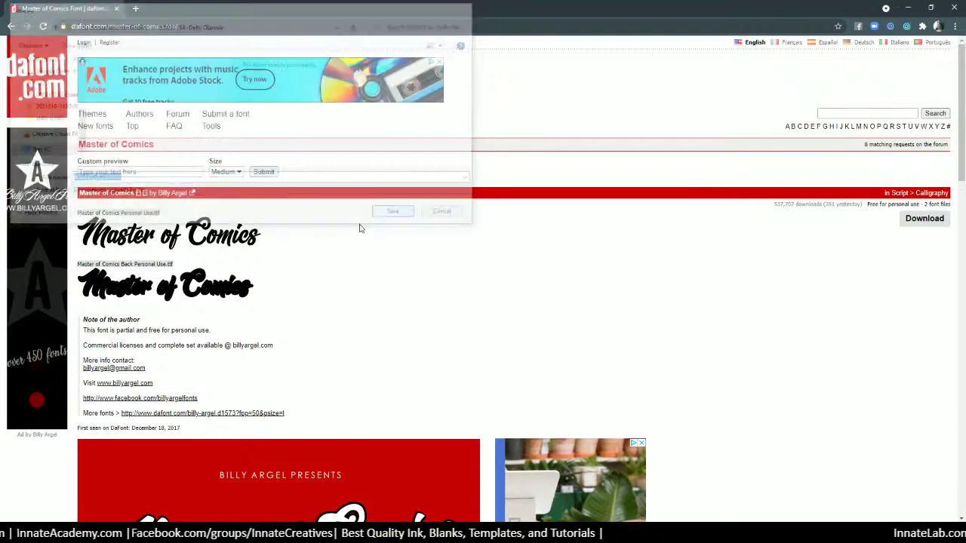
pyautogui.click(107, 508)
pyautogui.click(80, 483)
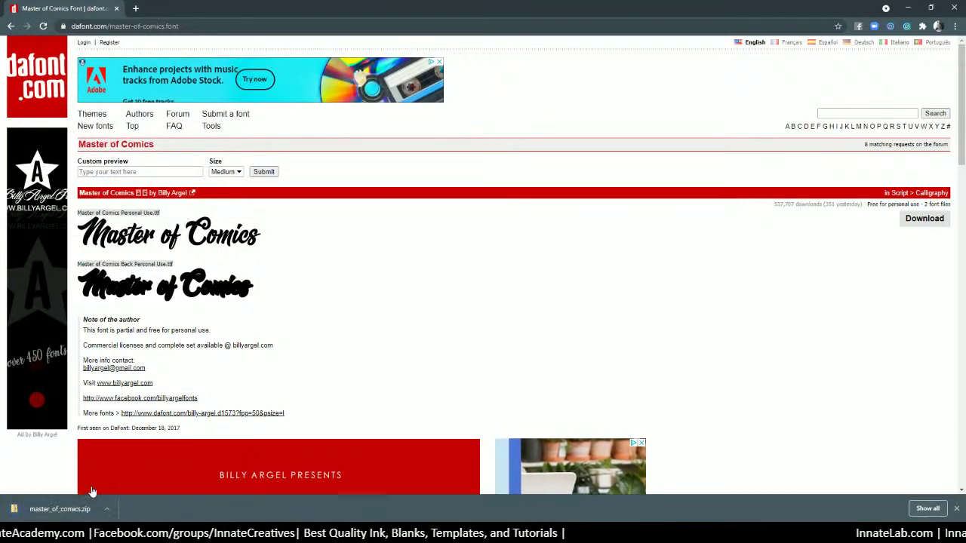
# Step: Install the Master of Comics Personal Use font from the master_of_comics archive, then close its windows and the browser to return to Photoshop
pyautogui.click(325, 125)
pyautogui.click(221, 128)
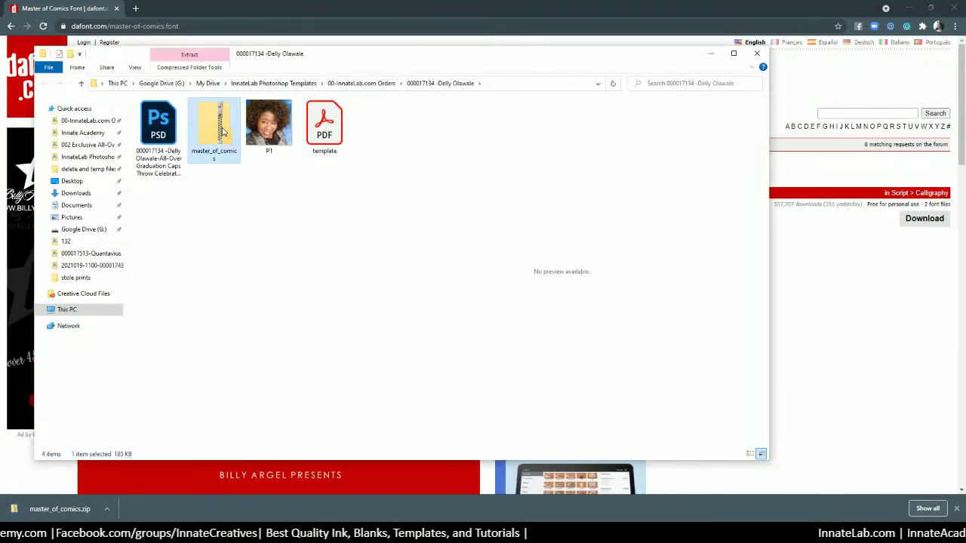
pyautogui.doubleClick(221, 129)
pyautogui.click(182, 128)
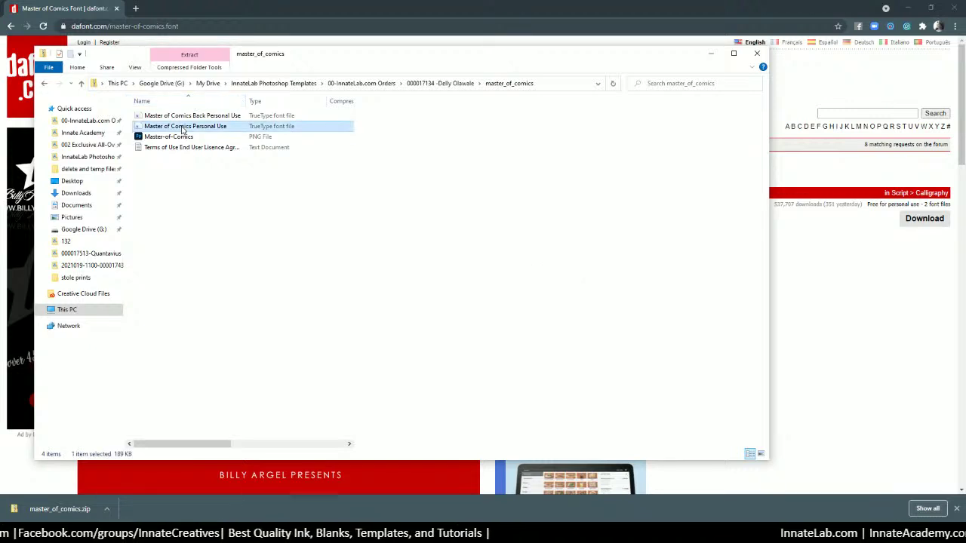
pyautogui.doubleClick(182, 128)
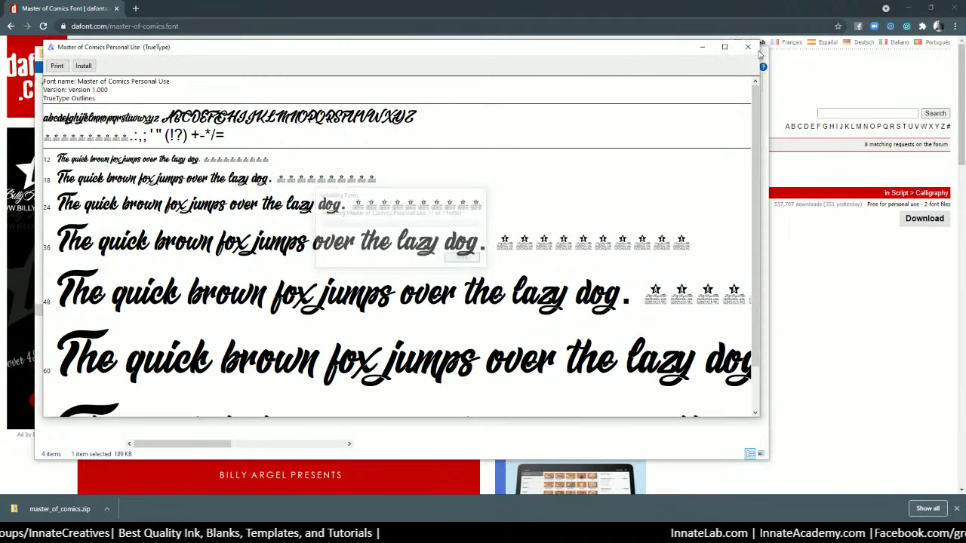
pyautogui.moveTo(356, 537)
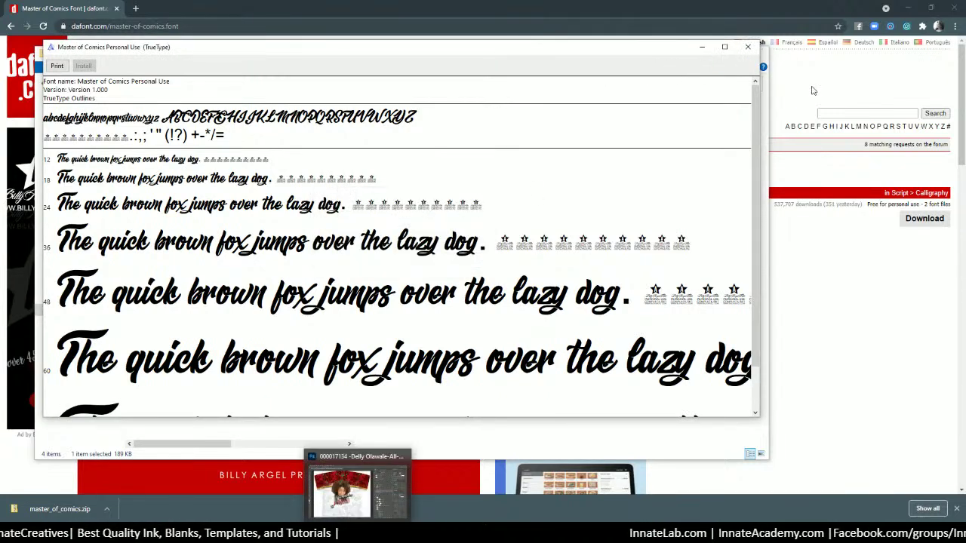
pyautogui.click(754, 48)
pyautogui.click(754, 49)
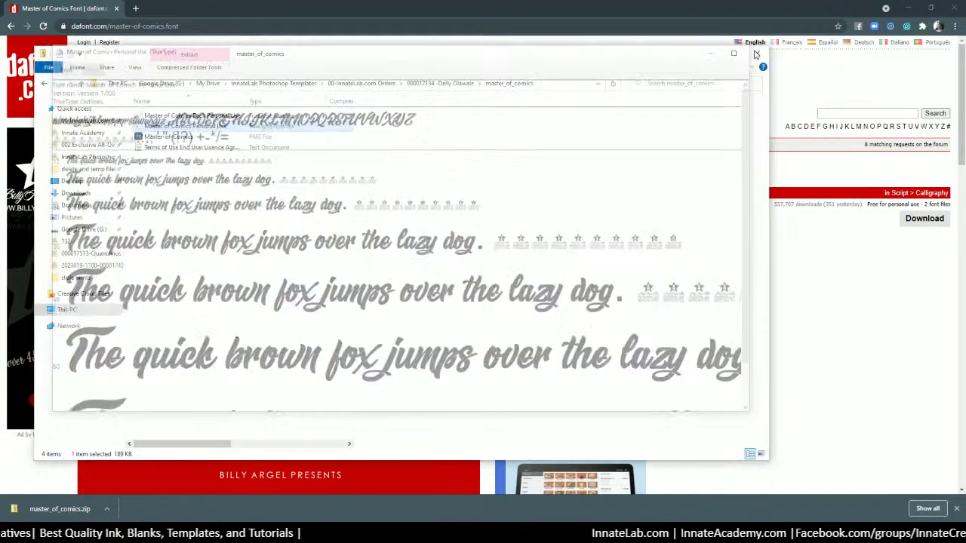
pyautogui.click(953, 9)
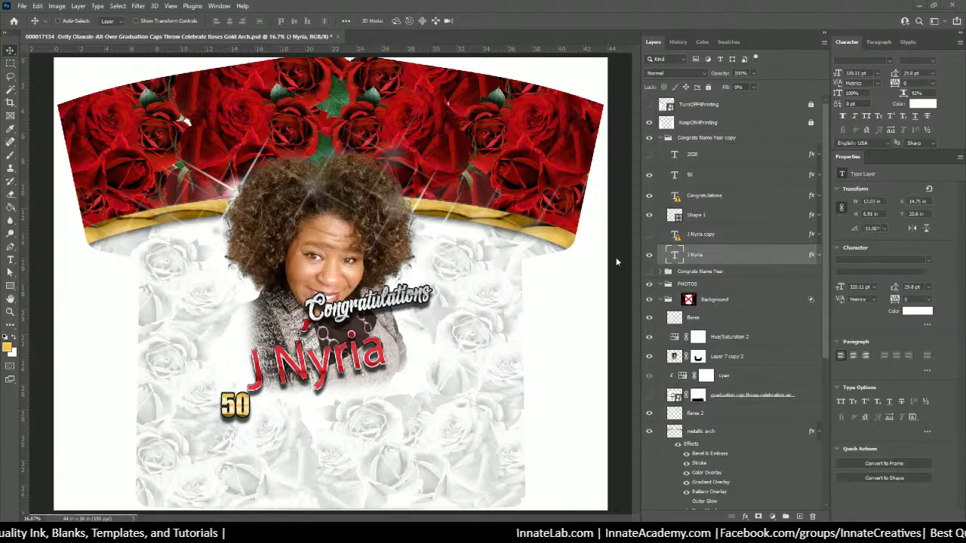
# Step: Set the font of the red name text to Master of Comics Personal Use Regular
pyautogui.click(889, 62)
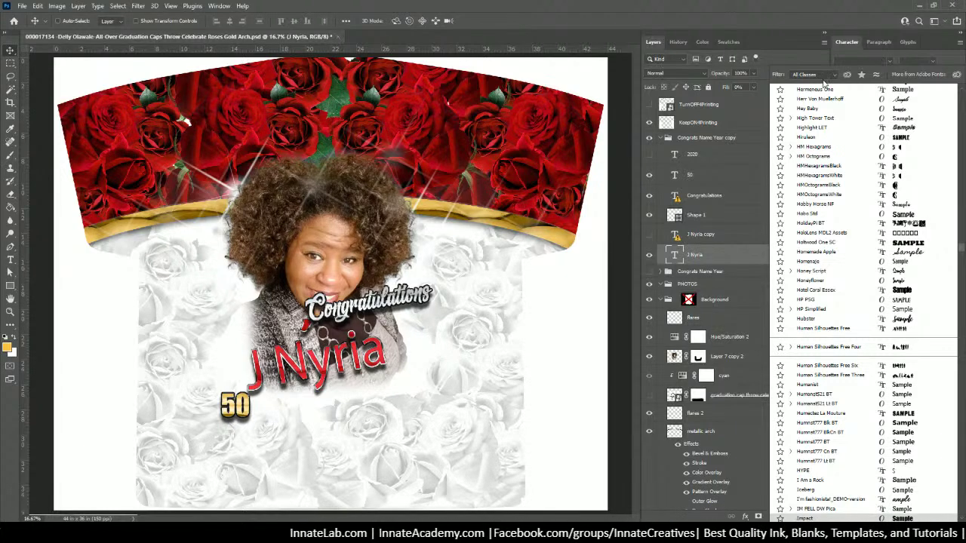
pyautogui.click(858, 65)
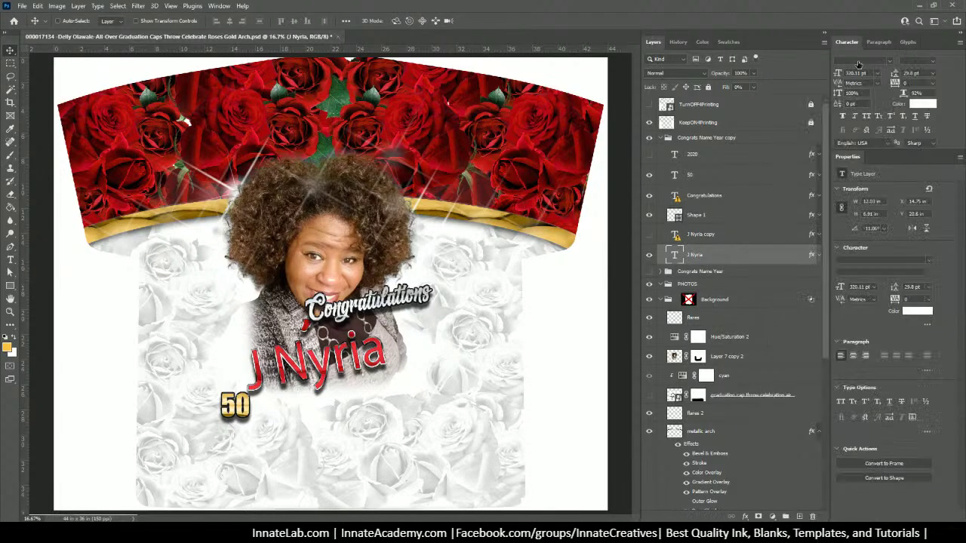
pyautogui.write('master')
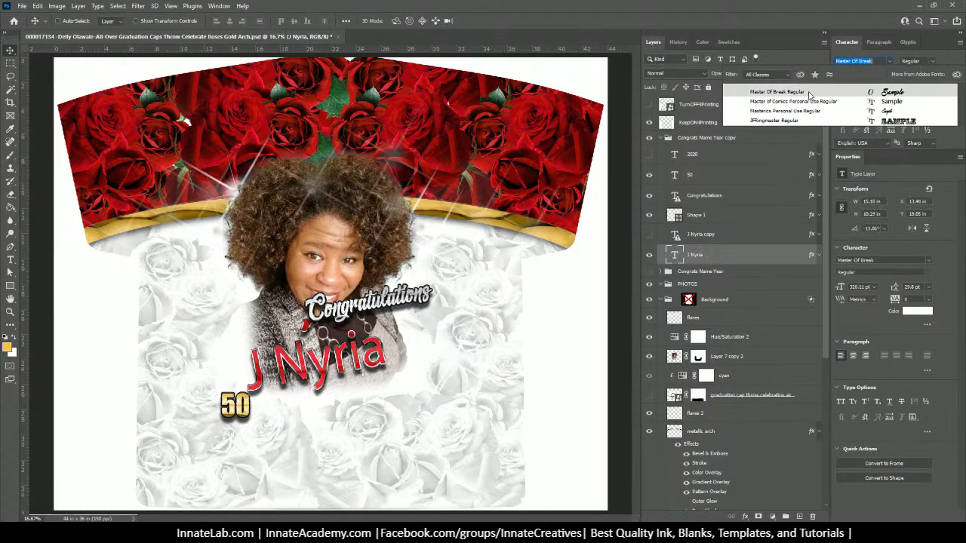
pyautogui.click(777, 92)
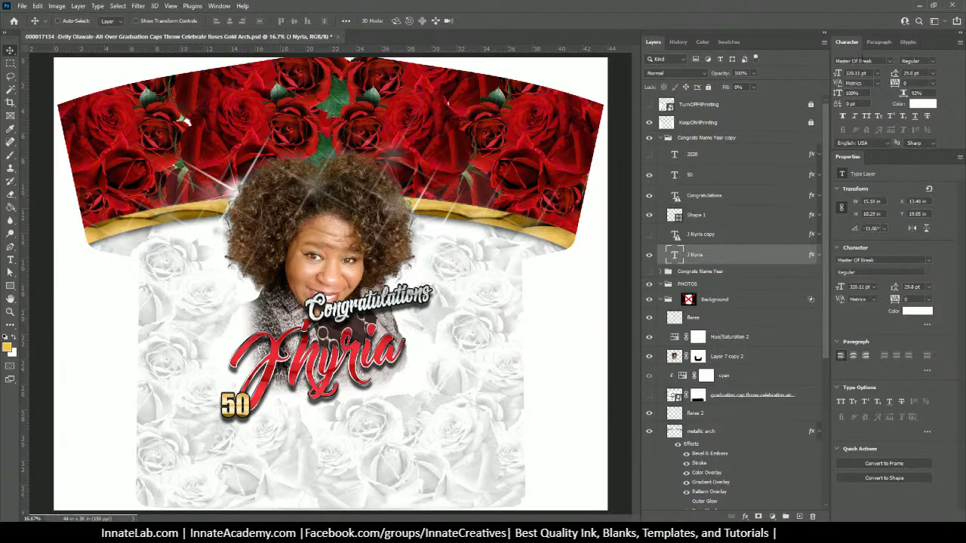
pyautogui.write('com')
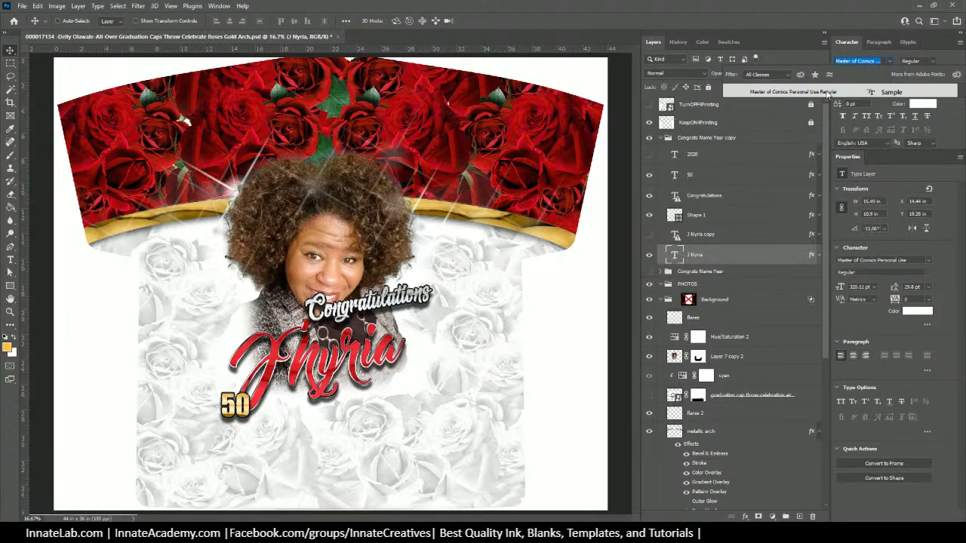
pyautogui.click(828, 91)
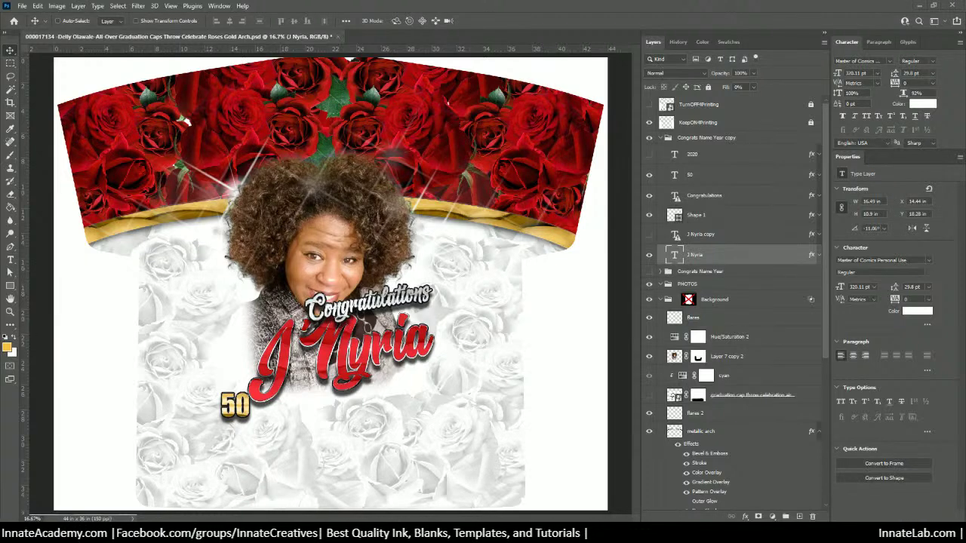
# Step: Replace the red name text with "Fabulous" and move it down beside the gold 50
pyautogui.doubleClick(673, 256)
pyautogui.write('Fabulous')
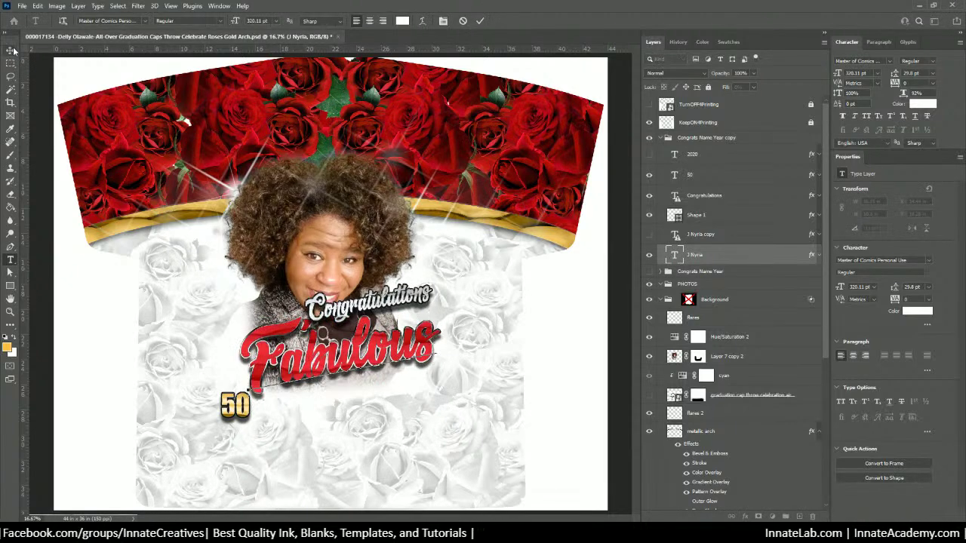
pyautogui.hotkey('ctrl', 'Return')
pyautogui.press('v')
pyautogui.moveTo(387, 323); pyautogui.dragTo(380, 389)
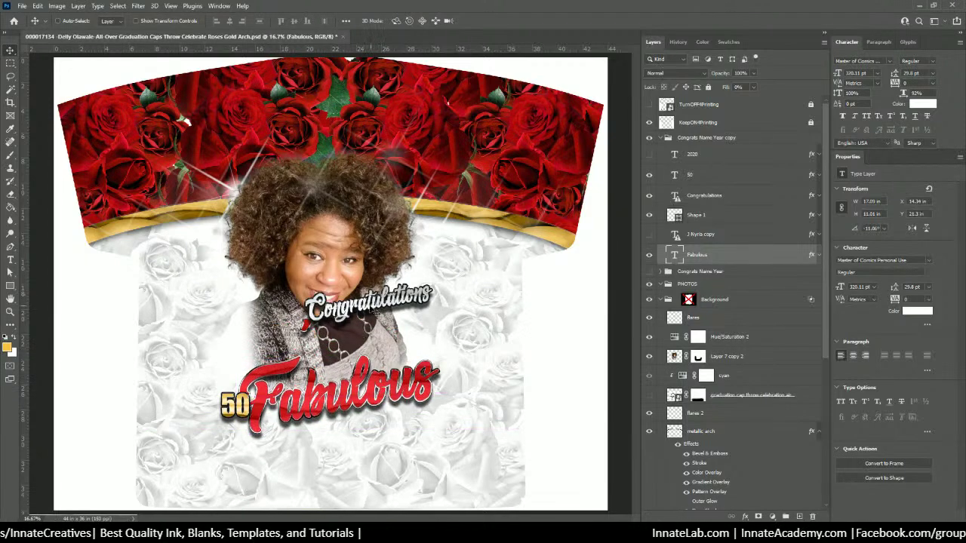
# Step: Enlarge the gold 50 text to about 369% and place it over the jacket, overlapping the start of Fabulous
pyautogui.rightClick(251, 412)
pyautogui.click(260, 422)
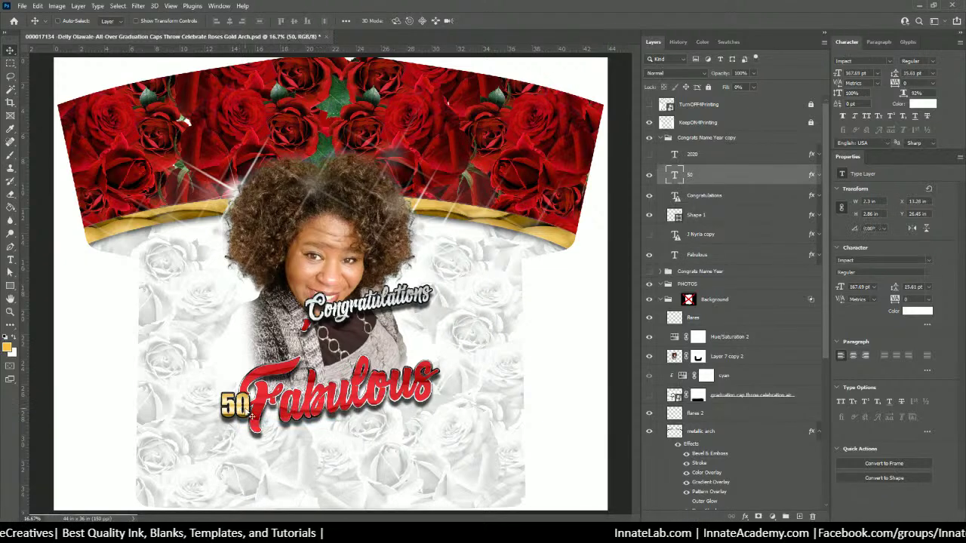
pyautogui.moveTo(237, 410); pyautogui.dragTo(383, 430)
pyautogui.hotkey('ctrl', 't')
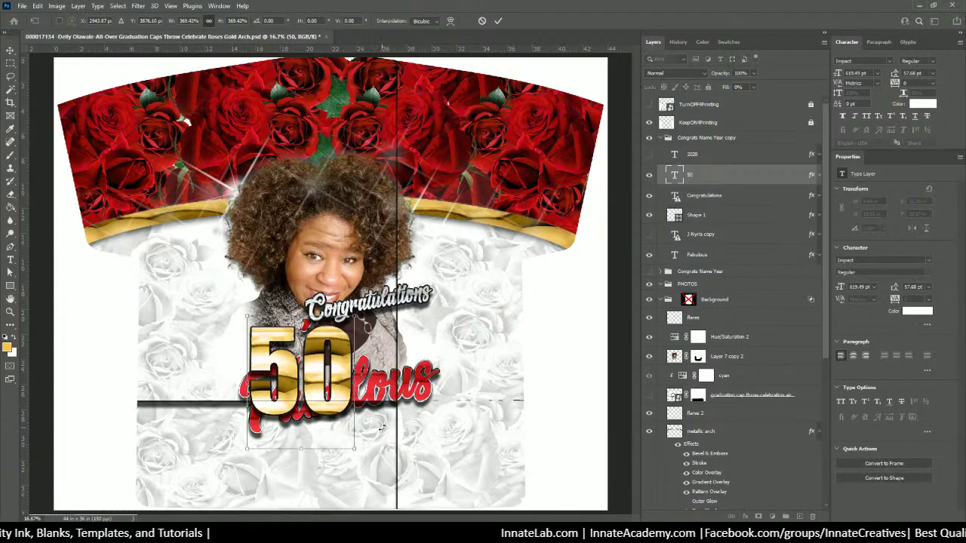
pyautogui.press('Return')
pyautogui.moveTo(341, 400); pyautogui.dragTo(313, 383)
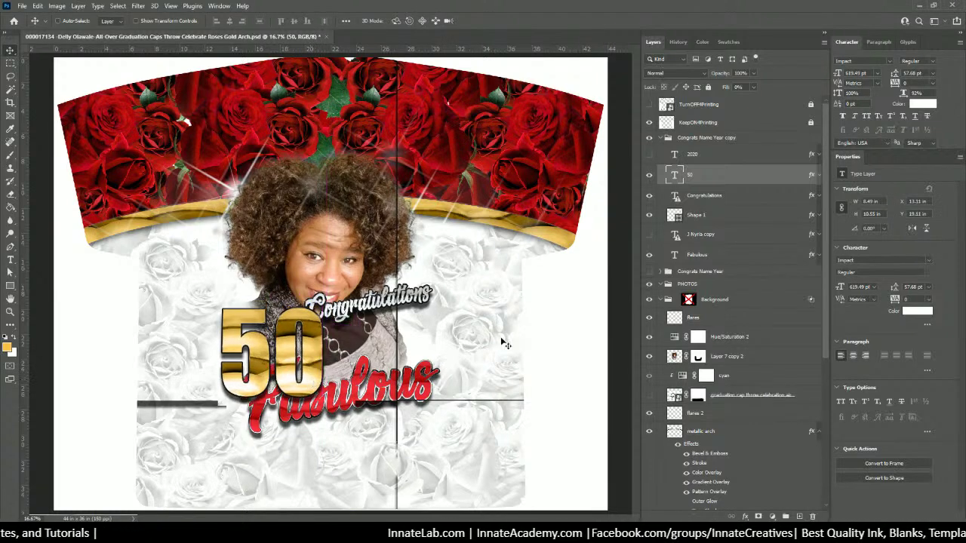
# Step: Move the Fabulous layer above the 50 layer in the duplicated group so the red text overlaps the number
pyautogui.click(725, 196)
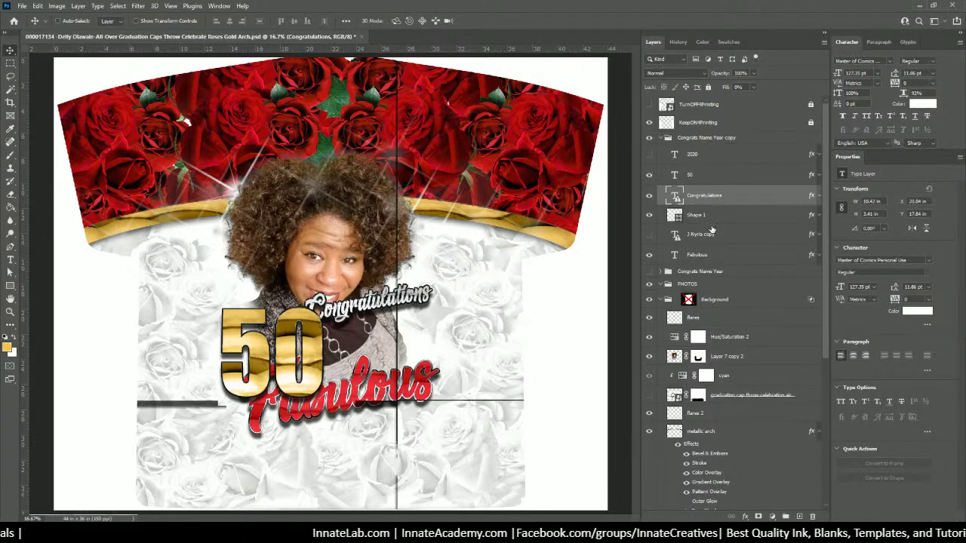
pyautogui.click(717, 257)
pyautogui.moveTo(718, 254); pyautogui.dragTo(709, 168)
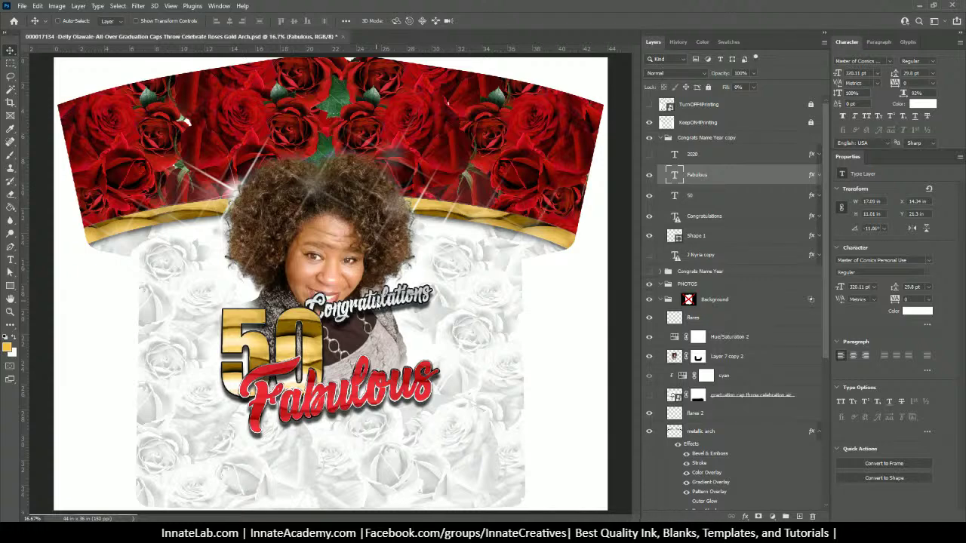
# Step: Replace the "Congratulations" text with "&" and move it beside the gold 50, over the jacket
pyautogui.rightClick(375, 299)
pyautogui.click(400, 315)
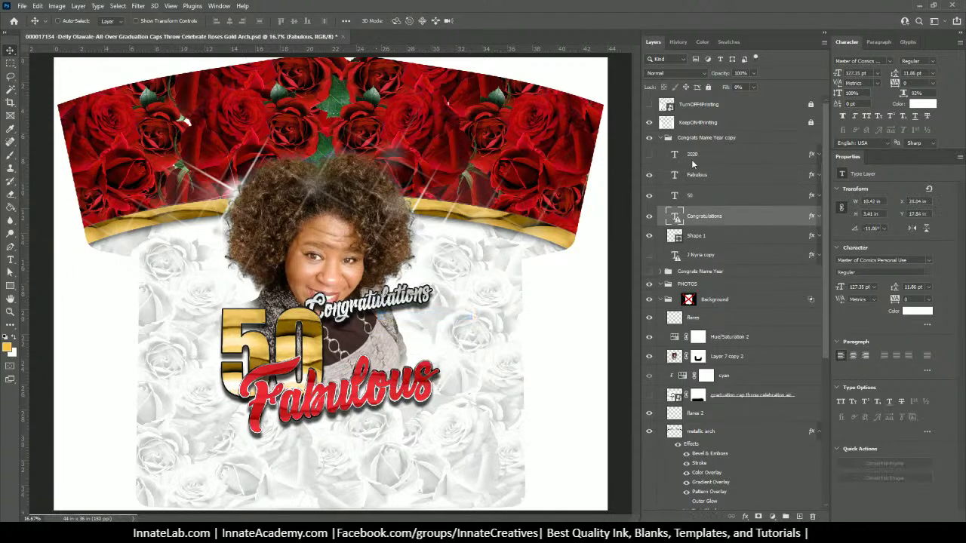
pyautogui.doubleClick(675, 218)
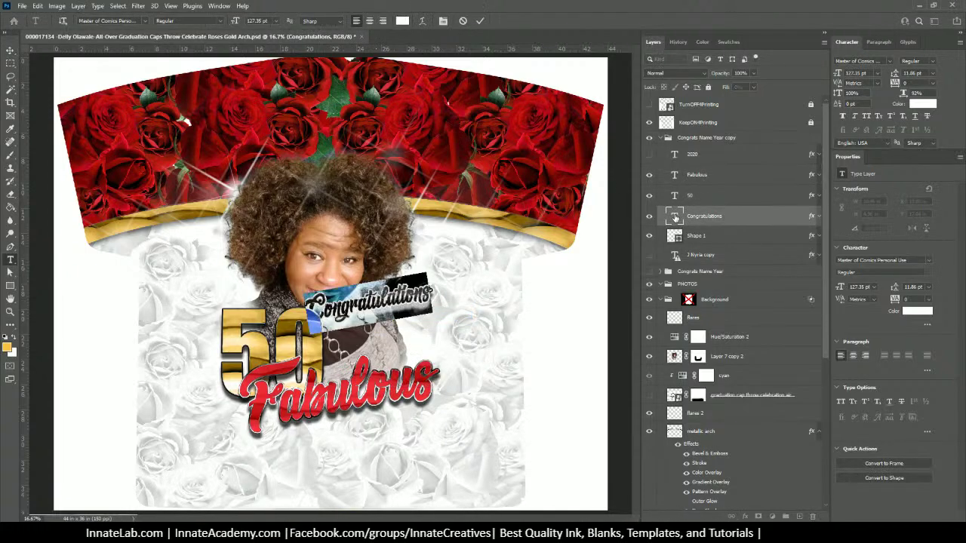
pyautogui.press('BackSpace')
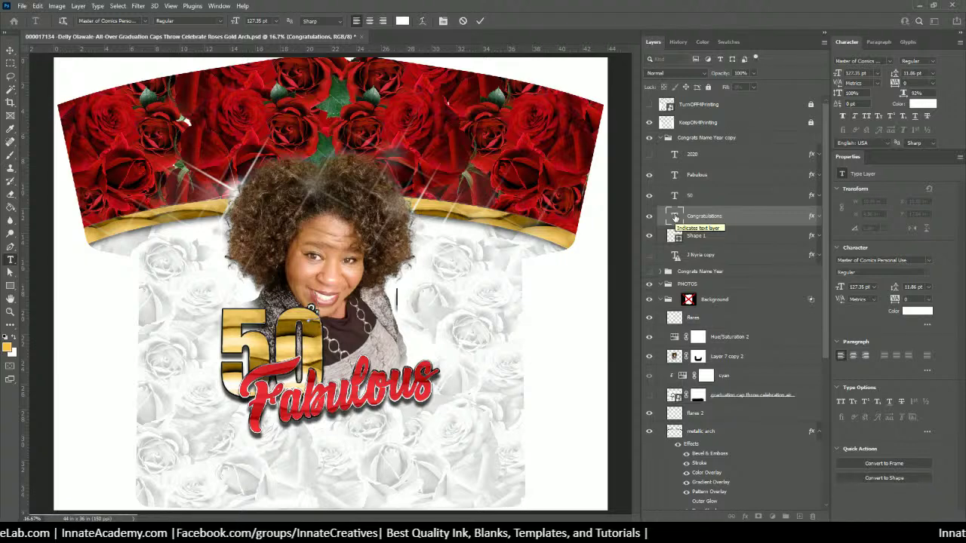
pyautogui.click(10, 50)
pyautogui.moveTo(315, 309); pyautogui.dragTo(381, 297)
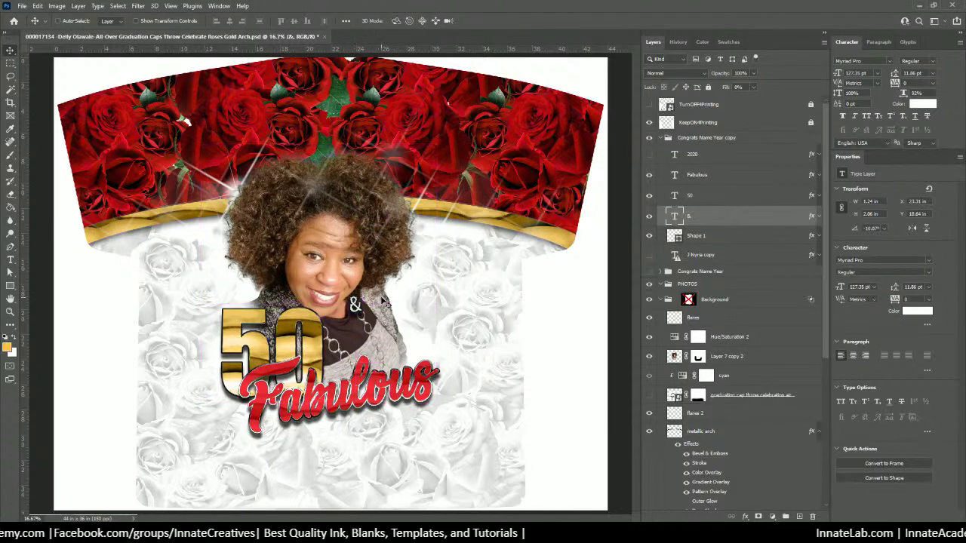
# Step: Copy the layer style of the & text and set its font to Master Of Break
pyautogui.rightClick(747, 220)
pyautogui.click(789, 402)
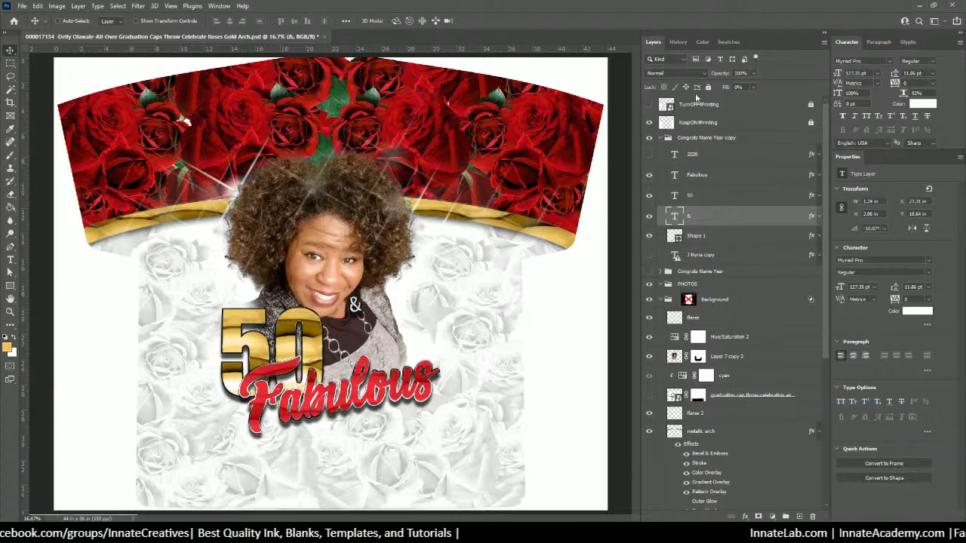
pyautogui.click(10, 259)
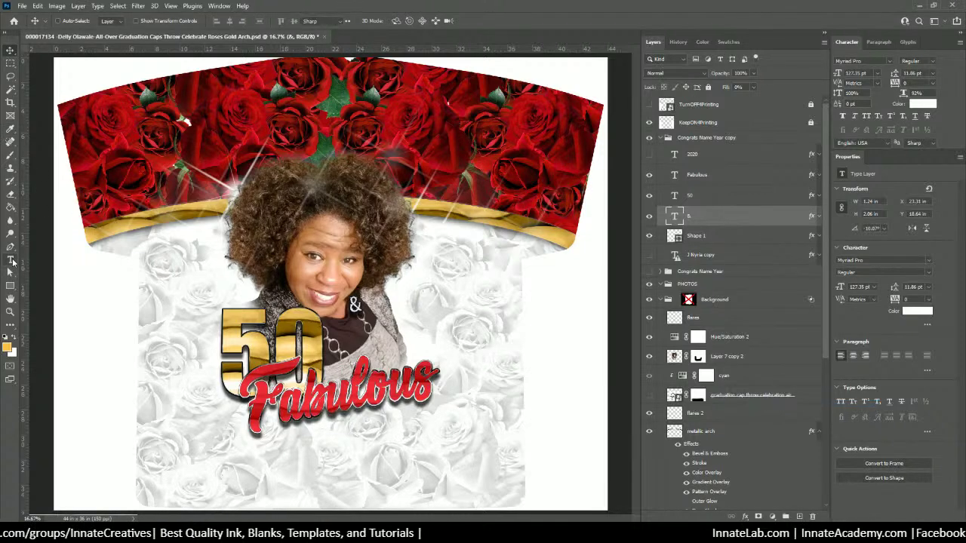
pyautogui.click(889, 63)
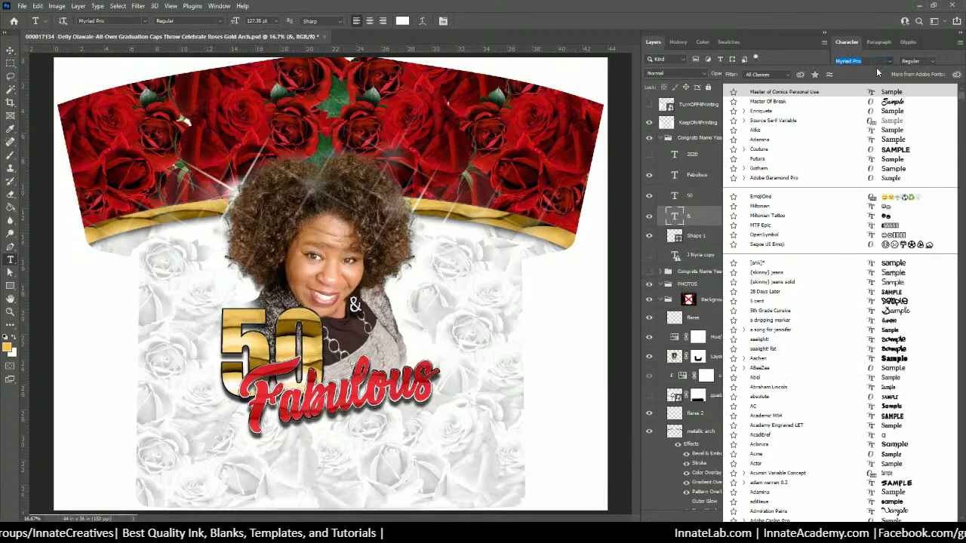
pyautogui.click(846, 104)
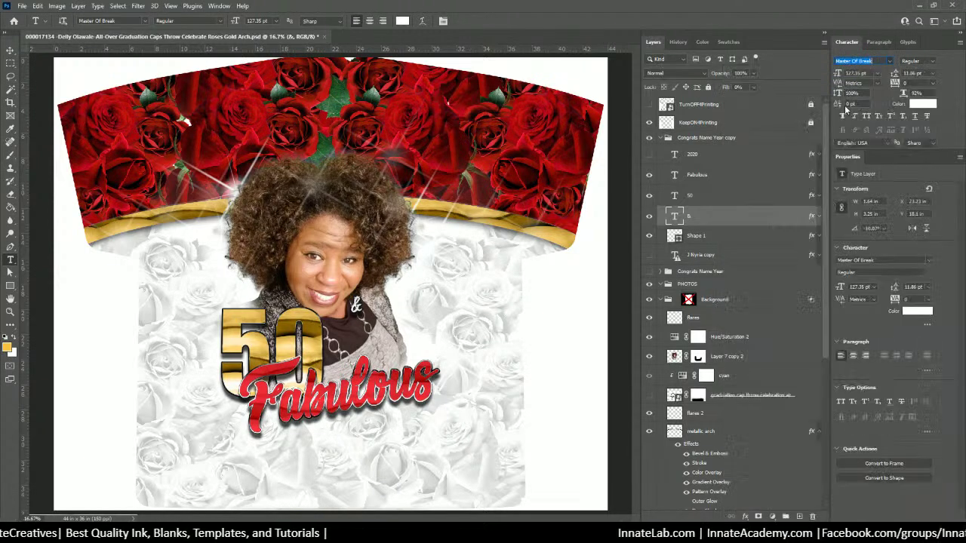
# Step: Add a separate "&" text in Master Of Break at 225.54 pt over the white roses beside the portrait
pyautogui.click(429, 294)
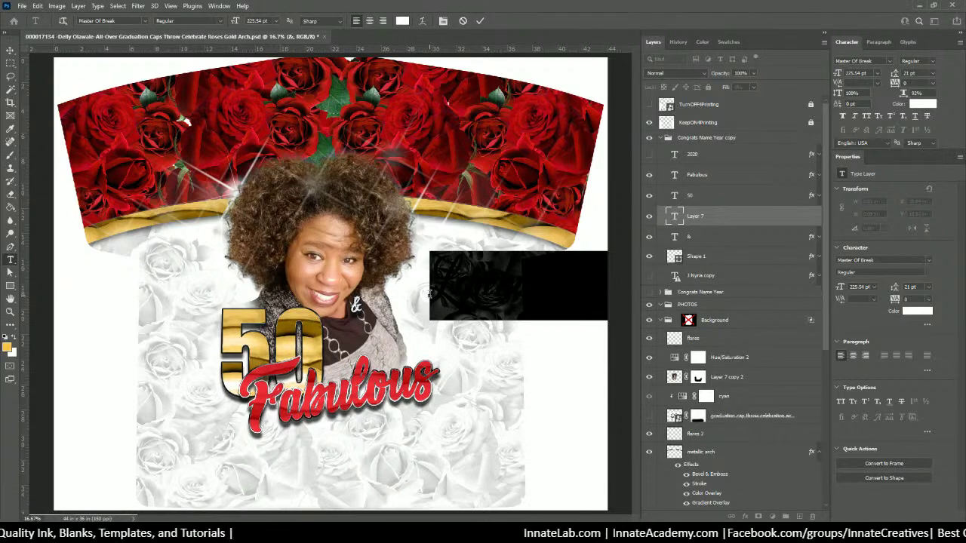
pyautogui.write('&')
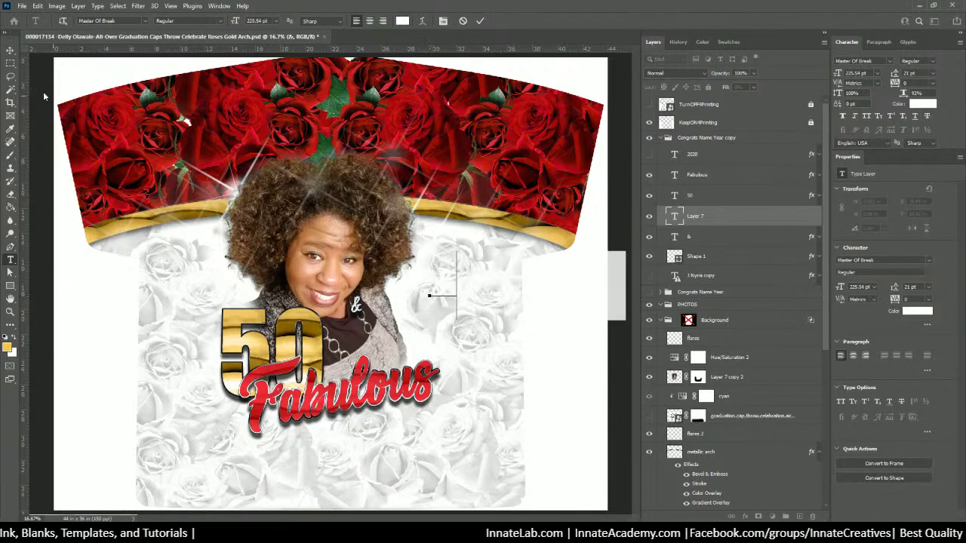
pyautogui.hotkey('ctrl', 'Return')
pyautogui.press('v')
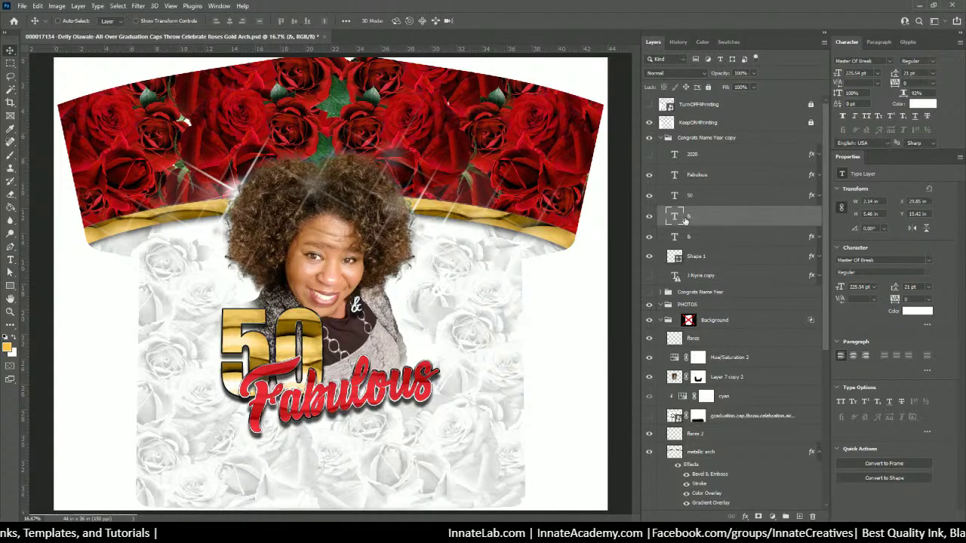
# Step: Paste the copied layer style onto the new & text and delete the old small & layer beneath it
pyautogui.rightClick(708, 215)
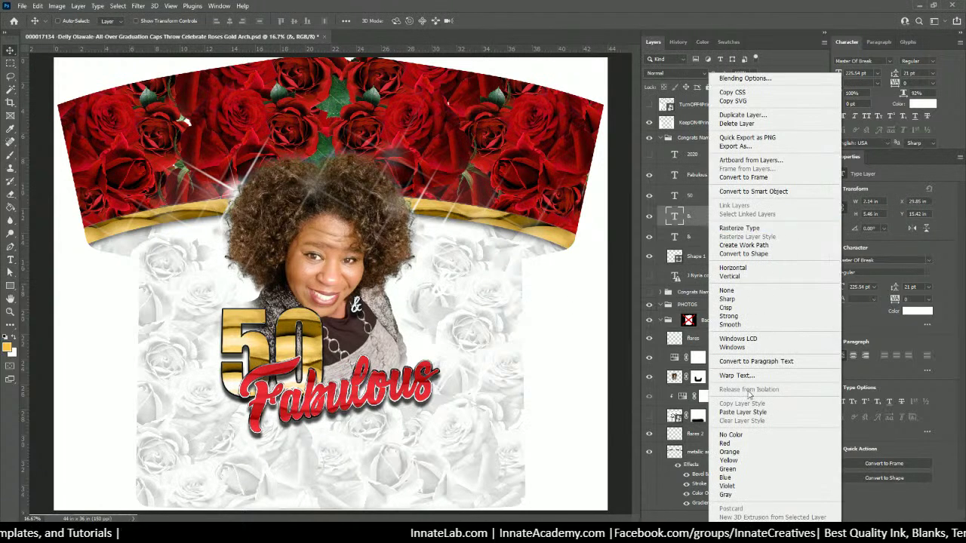
pyautogui.click(746, 413)
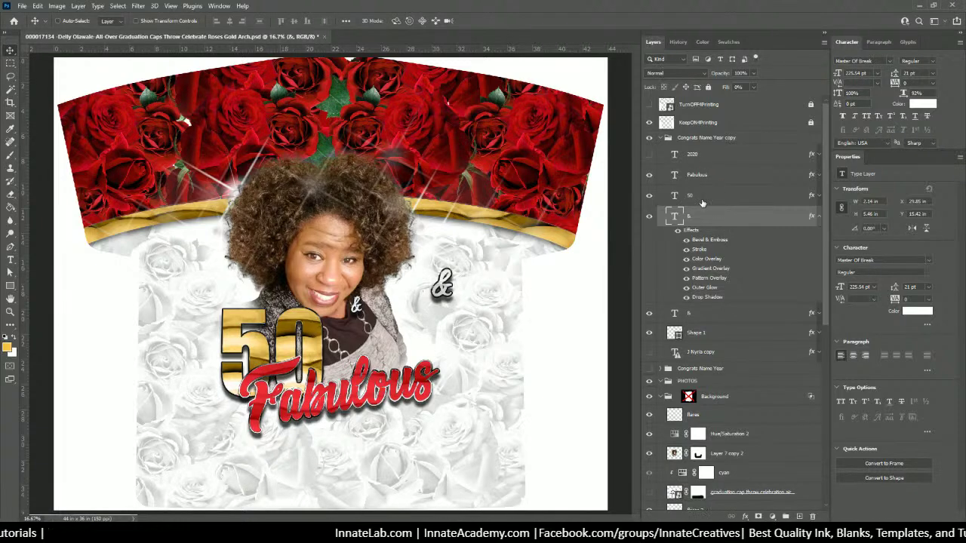
pyautogui.click(713, 322)
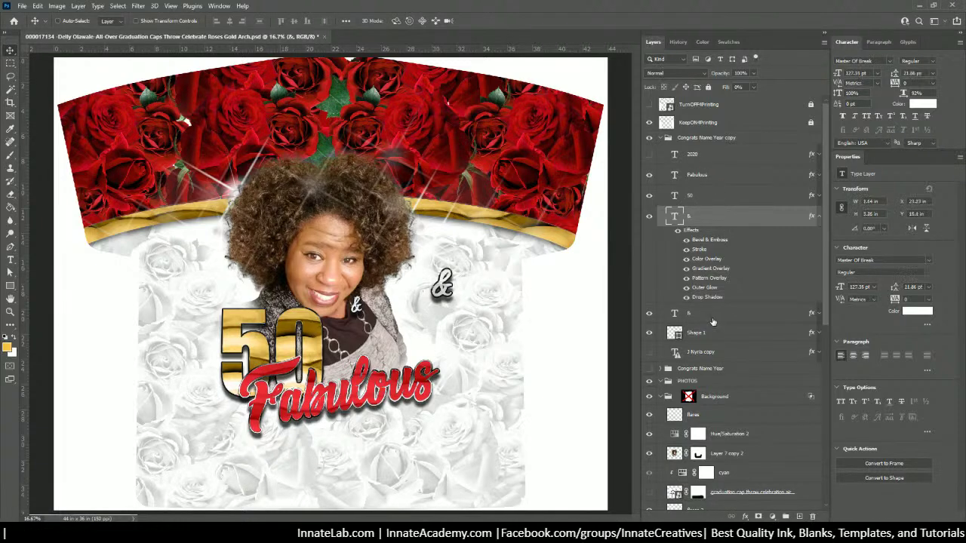
pyautogui.press('Delete')
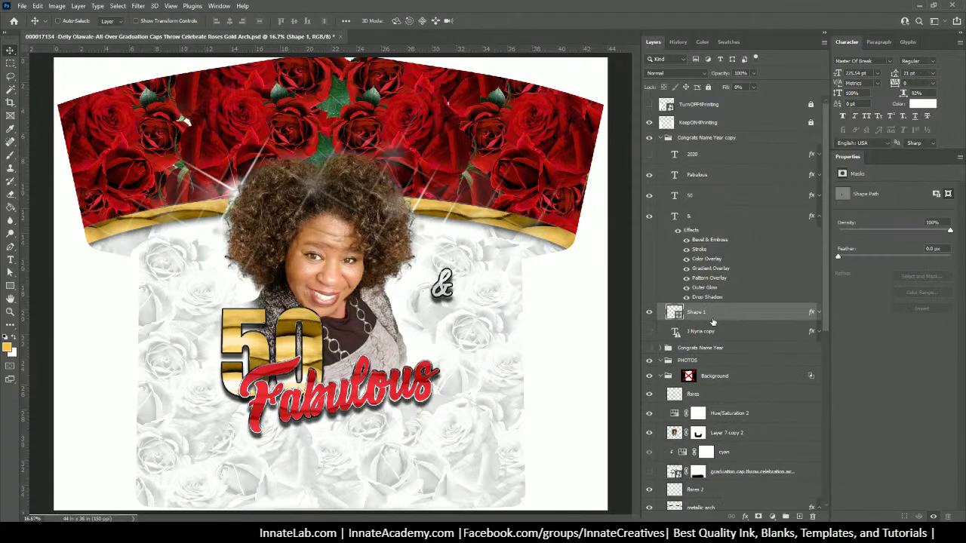
# Step: Enlarge the new & to about 261%, place it between the 50 and Fabulous, and save the document
pyautogui.click(708, 214)
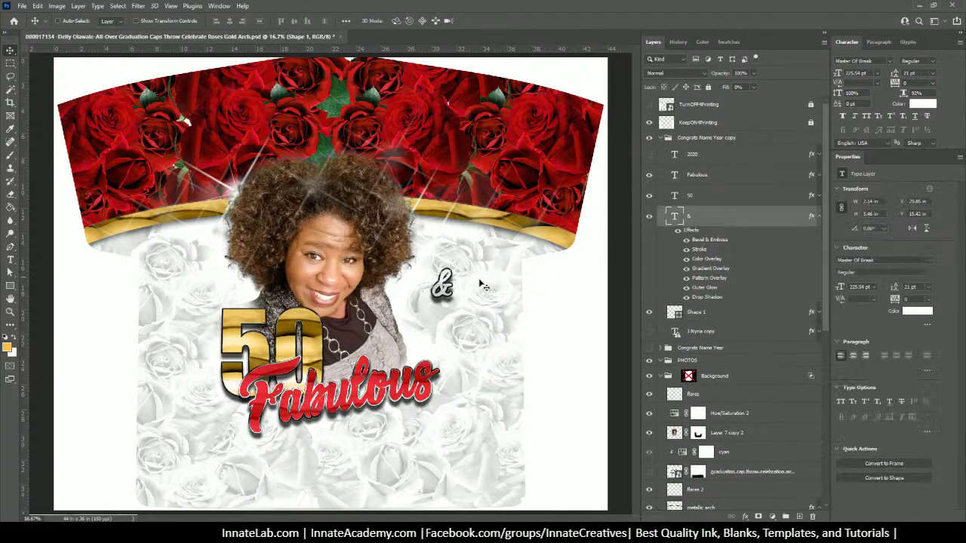
pyautogui.hotkey('ctrl', 't')
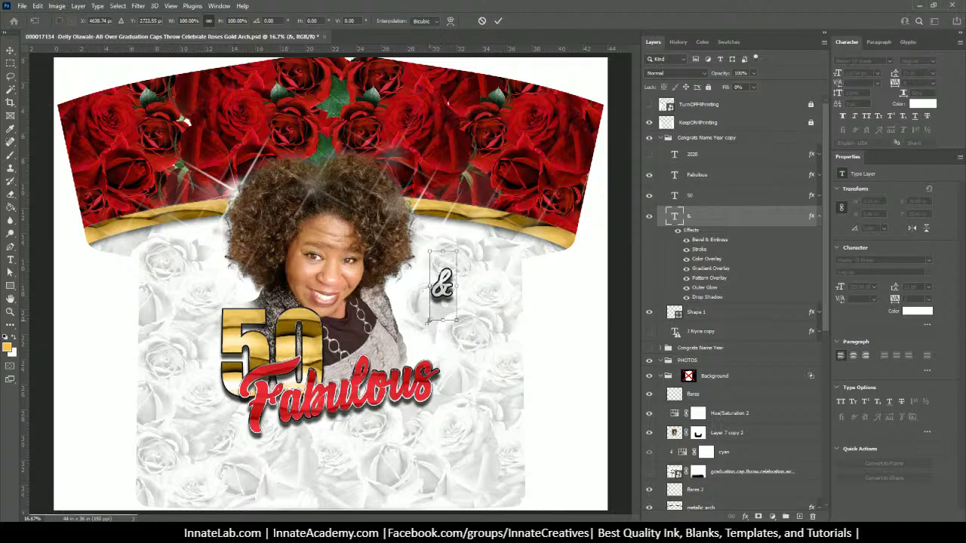
pyautogui.moveTo(428, 322); pyautogui.dragTo(385, 431)
pyautogui.moveTo(419, 341); pyautogui.dragTo(349, 343)
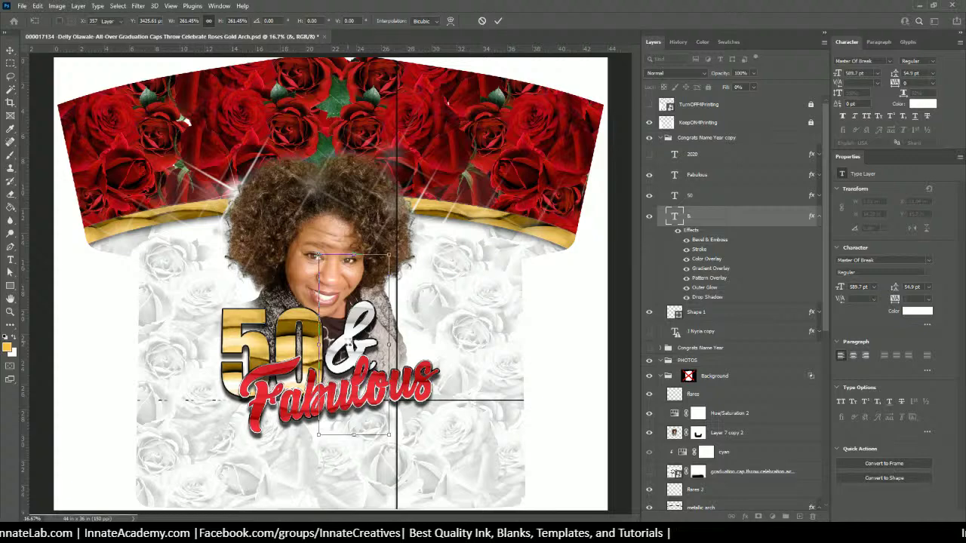
pyautogui.press('Return')
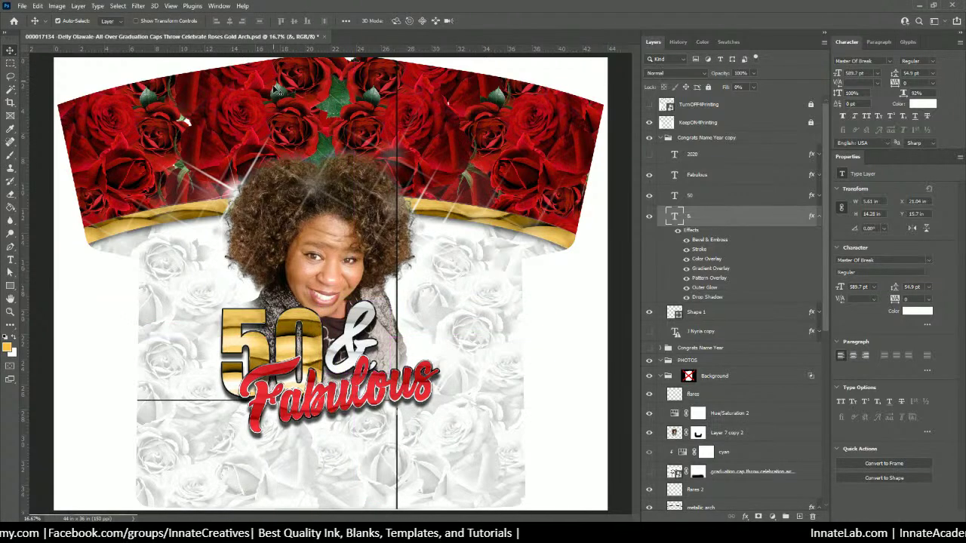
pyautogui.hotkey('ctrl', 's')
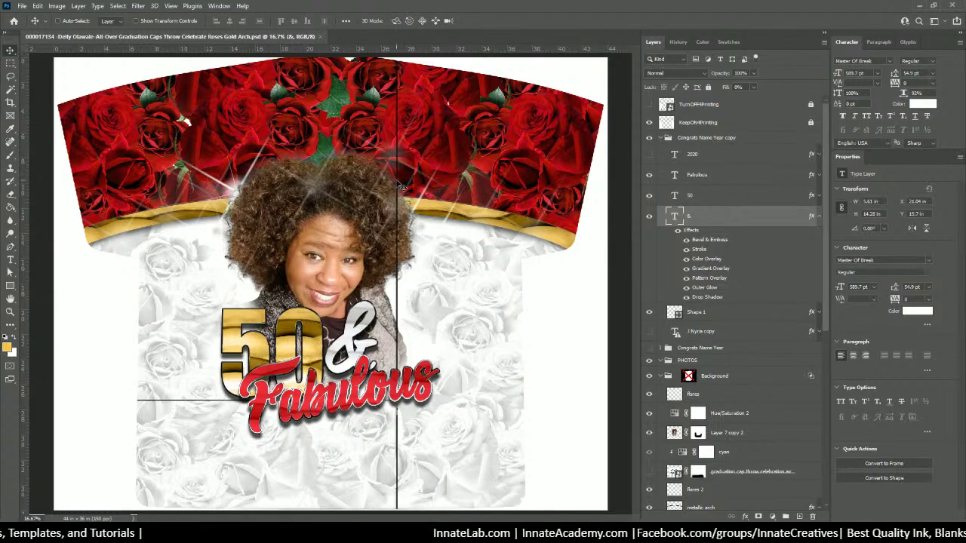
# Step: Move the & slightly to the right so it stands clear of the gold 50
pyautogui.hotkey('ctrl', '-')
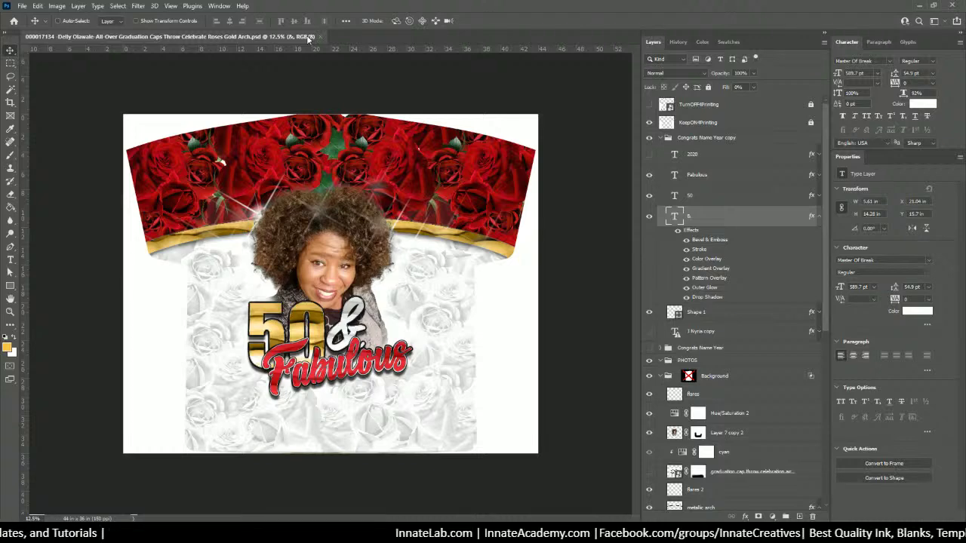
pyautogui.hotkey('ctrl', '+')
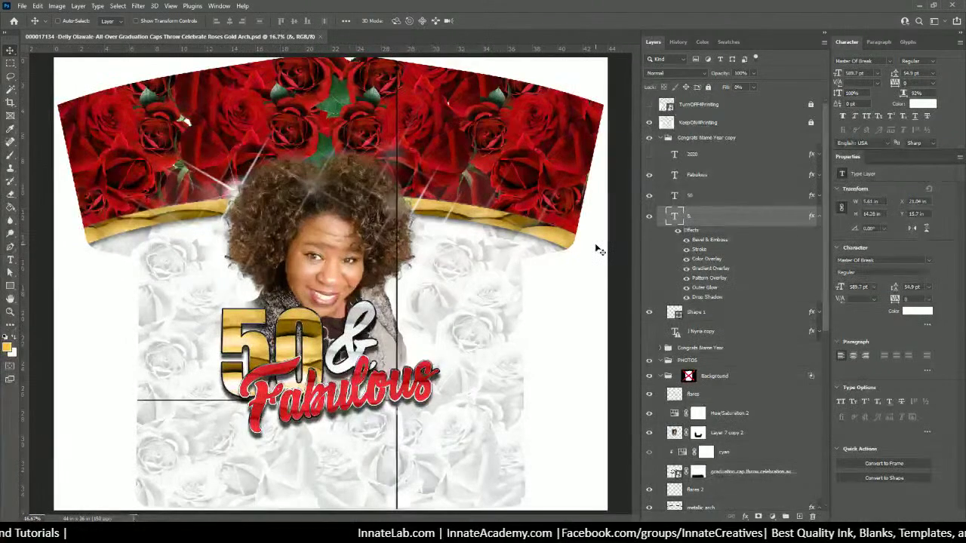
pyautogui.hotkey('ctrl', '+')
pyautogui.hotkey('ctrl', '-')
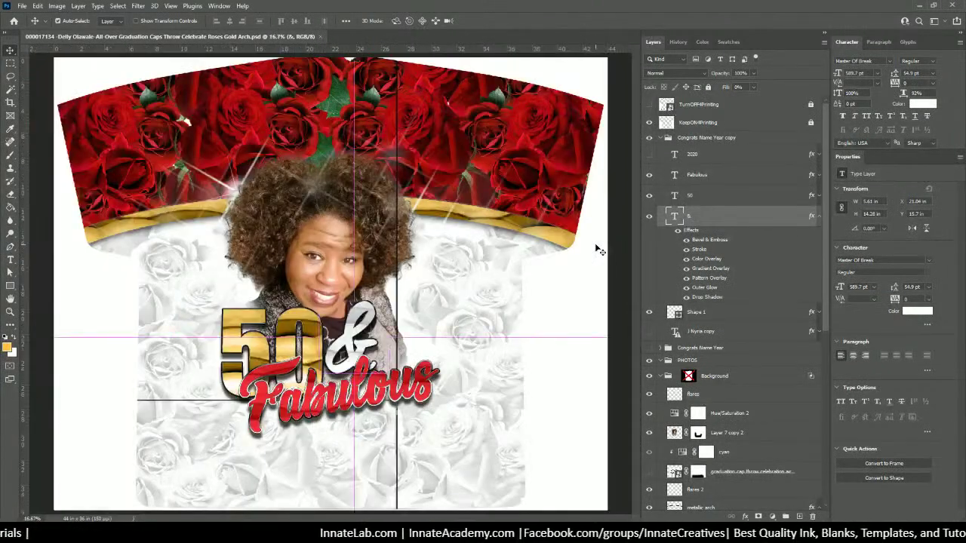
pyautogui.hotkey('ctrl', '-')
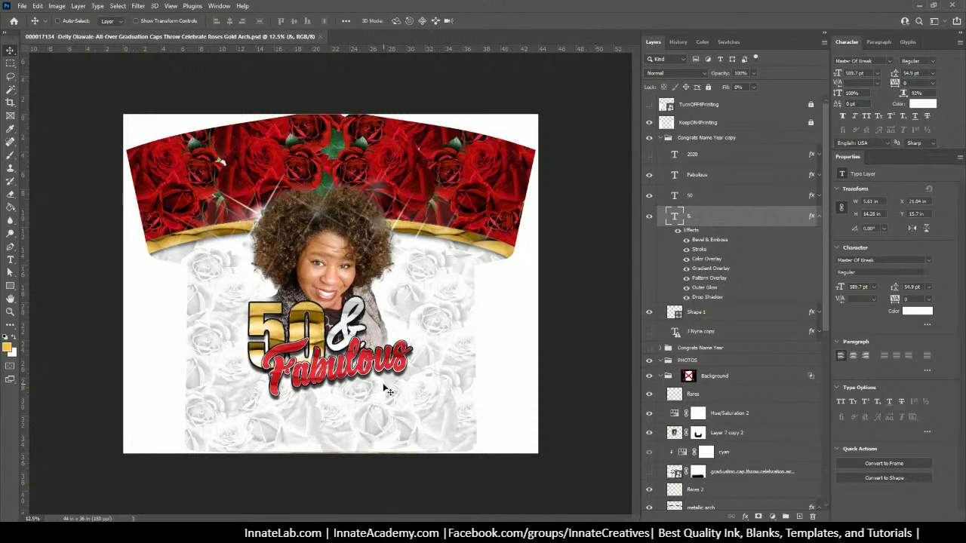
pyautogui.rightClick(349, 318)
pyautogui.click(351, 330)
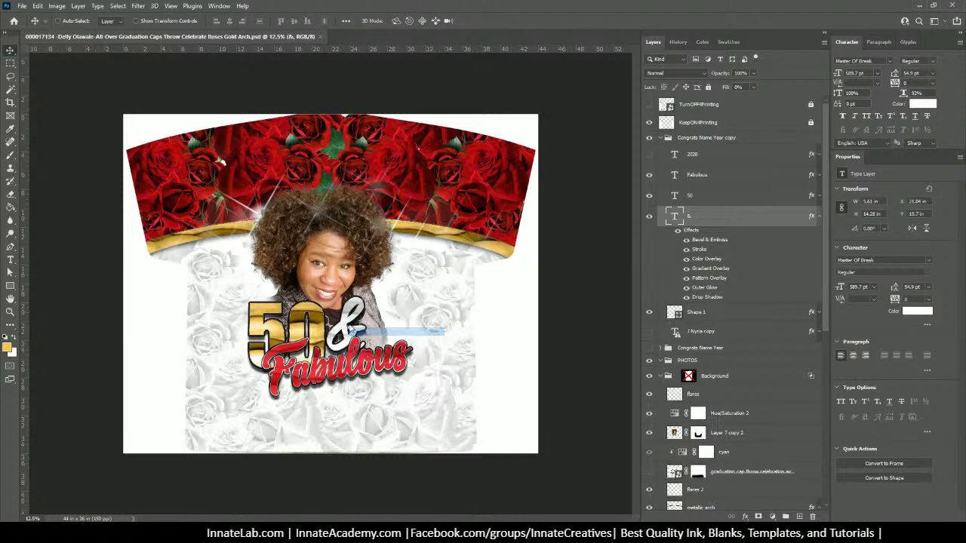
pyautogui.moveTo(351, 330); pyautogui.dragTo(367, 328)
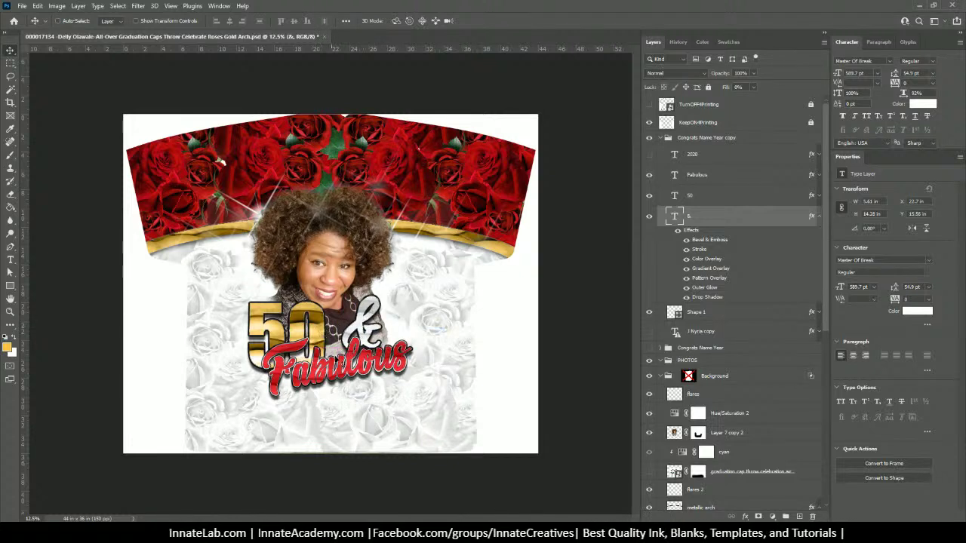
# Step: Move the Fabulous text down and slightly left beneath the 50 and the &
pyautogui.rightClick(341, 364)
pyautogui.click(366, 379)
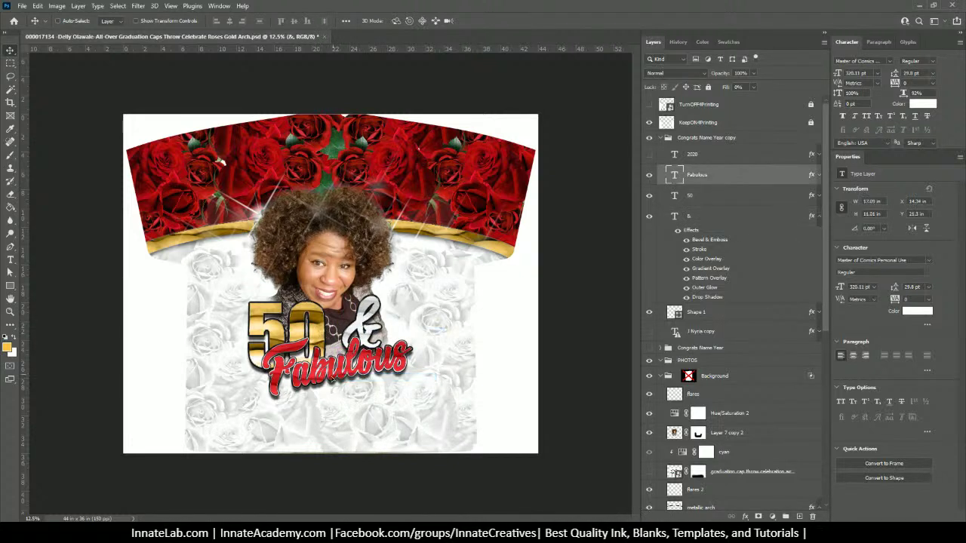
pyautogui.moveTo(330, 345); pyautogui.dragTo(340, 359)
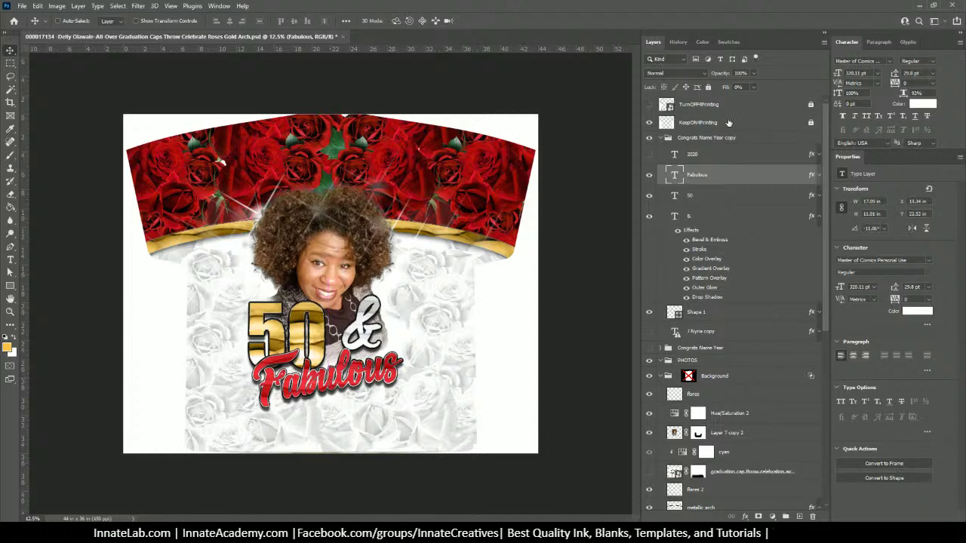
# Step: Show the TurnOFF4Printing shirt guide layer and move the Fabulous text up inside the text and photo safe area
pyautogui.click(648, 106)
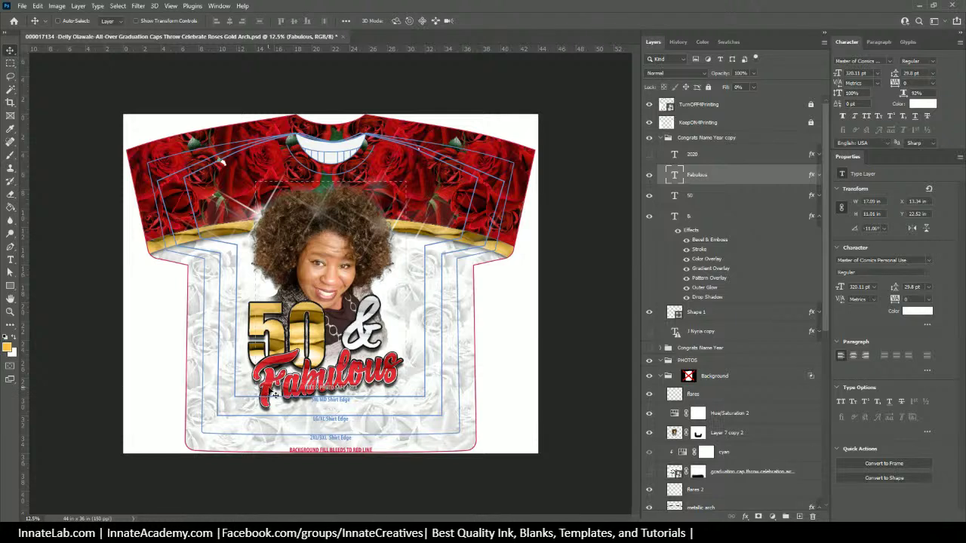
pyautogui.rightClick(383, 363)
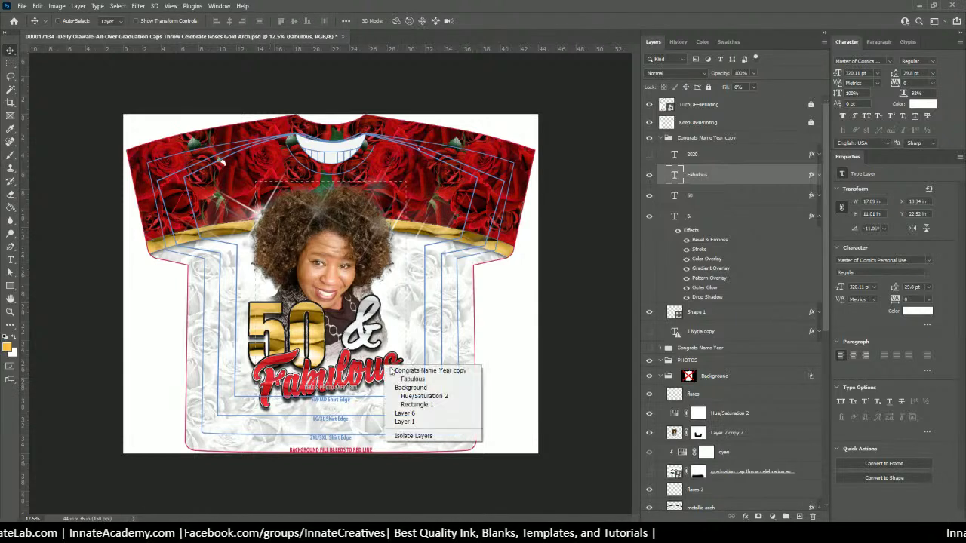
pyautogui.click(407, 379)
pyautogui.moveTo(389, 375); pyautogui.dragTo(389, 381)
pyautogui.moveTo(393, 341); pyautogui.dragTo(389, 332)
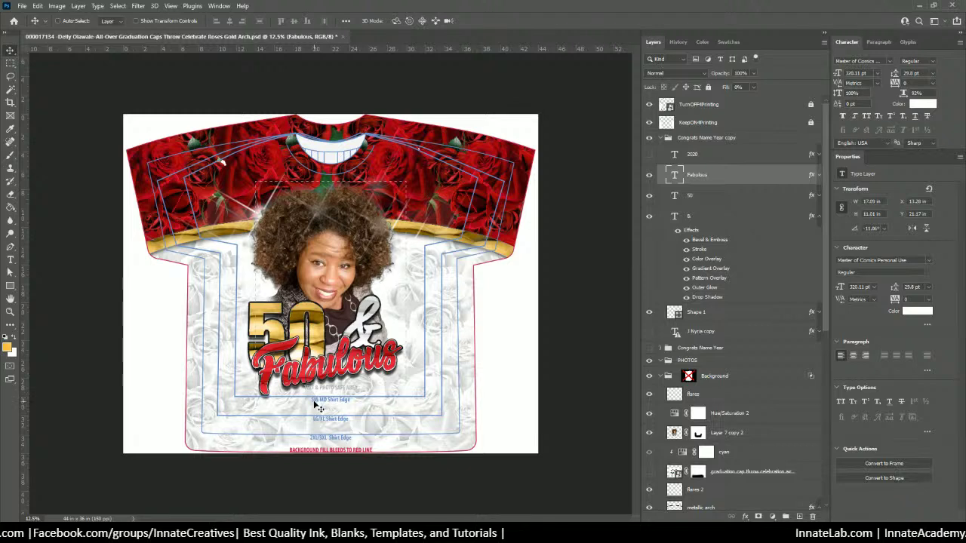
# Step: Scale the Fabulous text to about 93%, rotate it about 1.8°, and nudge it right and up under the 50 and &
pyautogui.press('ctrl')
pyautogui.hotkey('ctrl', 't')
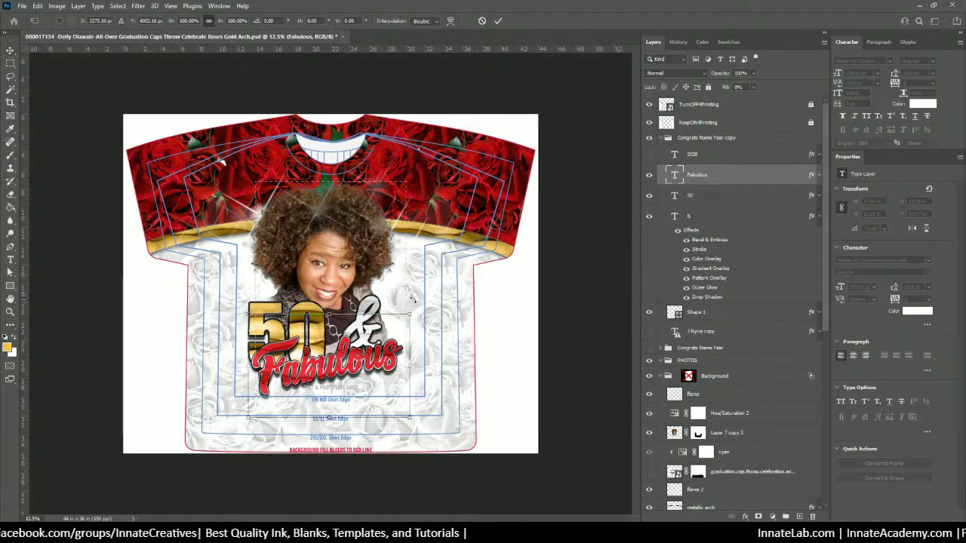
pyautogui.moveTo(408, 310)
pyautogui.mouseDown()
pyautogui.moveTo(400, 316)
pyautogui.moveTo(411, 311)
pyautogui.mouseUp()
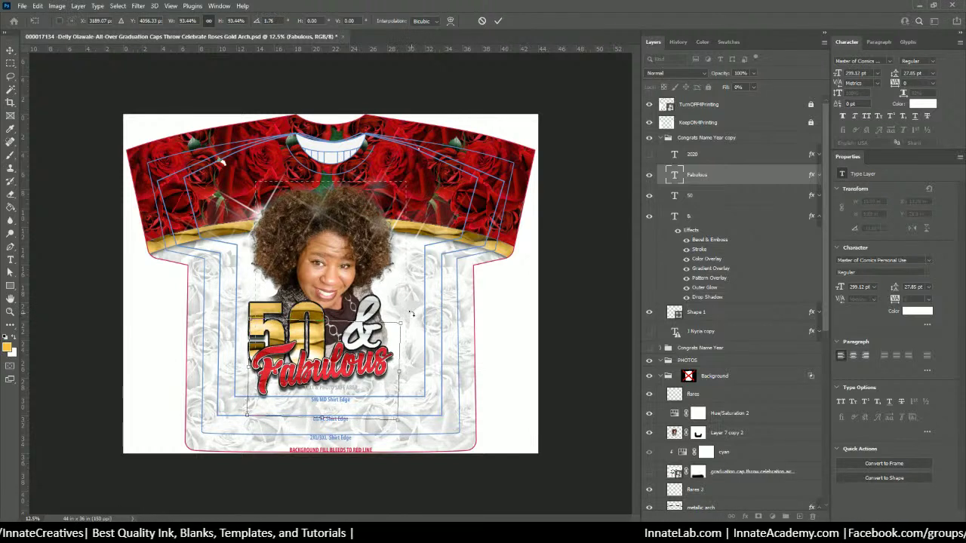
pyautogui.press('Return')
pyautogui.moveTo(335, 332); pyautogui.dragTo(341, 330)
# Step: Rename the portrait layer, Layer 7 copy 2, as Photo
pyautogui.rightClick(347, 234)
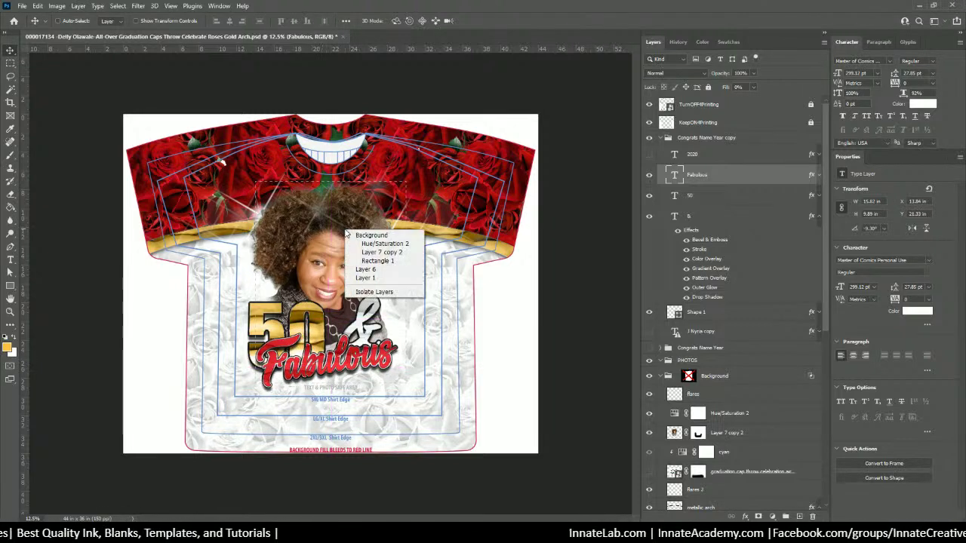
pyautogui.click(373, 252)
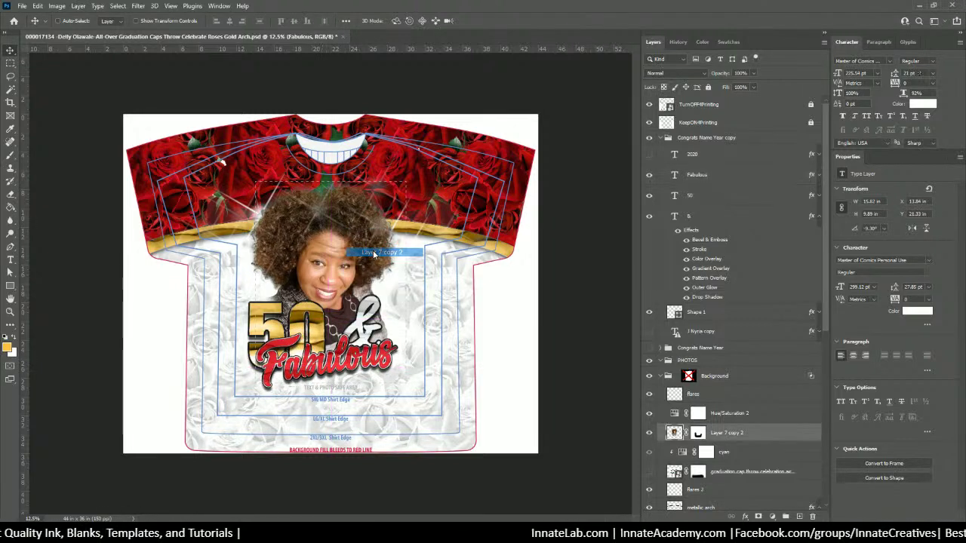
pyautogui.doubleClick(733, 432)
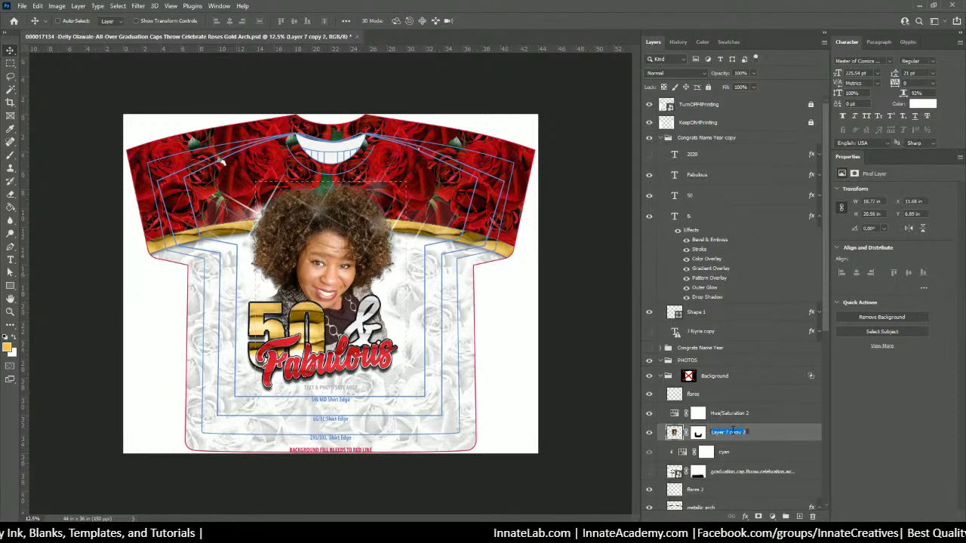
pyautogui.write('Photo')
pyautogui.press('Return')
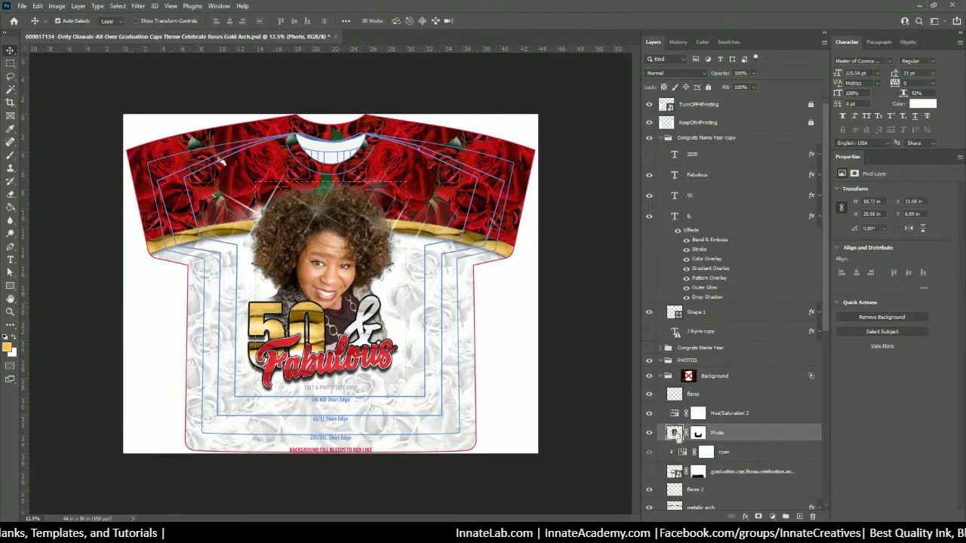
# Step: Scale the Photo layer down to about 16.8 × 18.5 in and nudge it slightly up above the 50 & Fabulous text
pyautogui.hotkey('ctrl', 't')
pyautogui.moveTo(229, 178); pyautogui.dragTo(250, 197)
pyautogui.moveTo(355, 261); pyautogui.dragTo(354, 252)
pyautogui.press('Return')
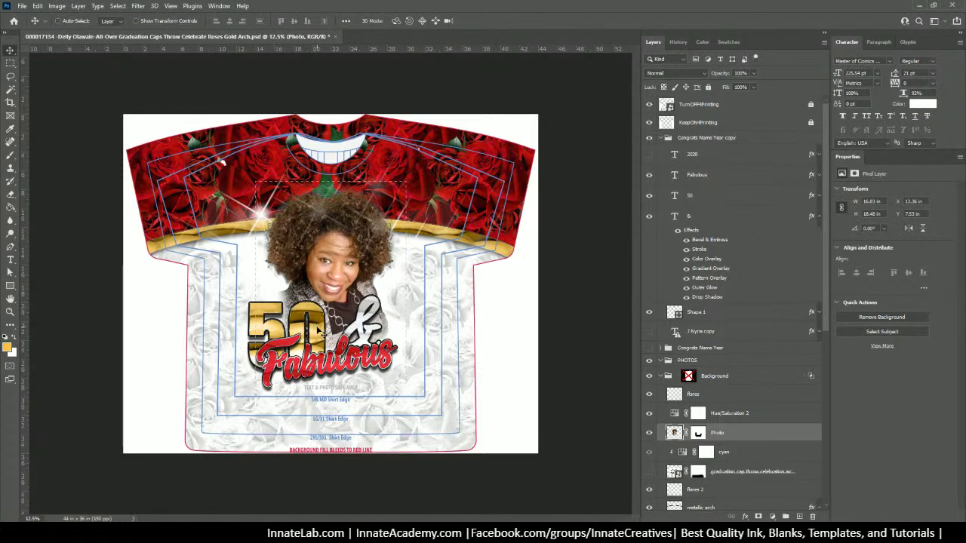
# Step: Find the Hue/Saturation 2 adjustment through the sleeve roses and toggle its visibility to check its effect
pyautogui.rightClick(363, 327)
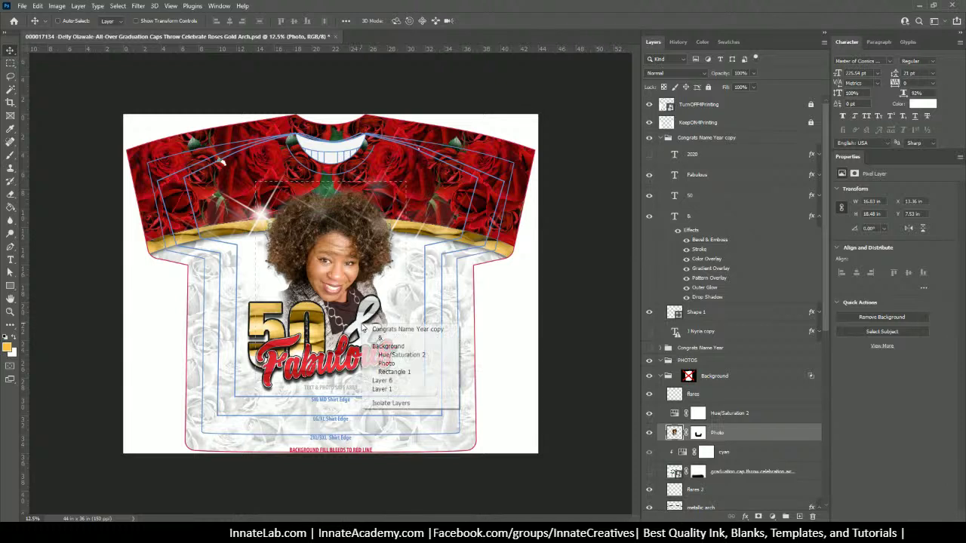
pyautogui.click(379, 337)
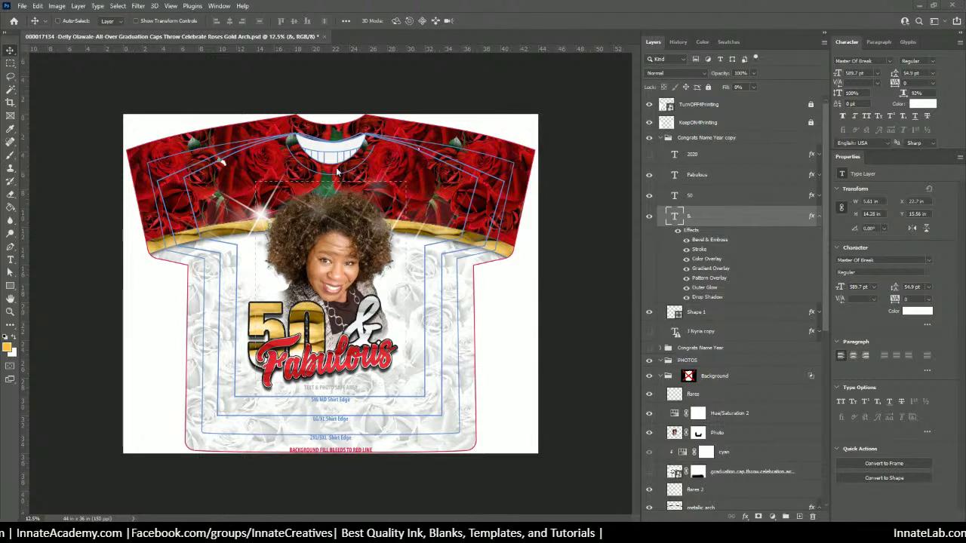
pyautogui.rightClick(474, 166)
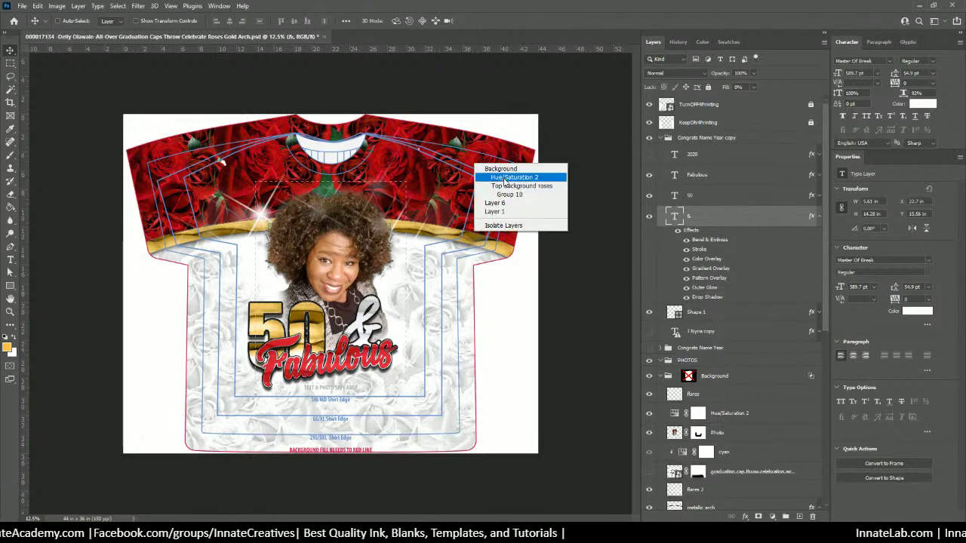
pyautogui.click(507, 177)
pyautogui.scroll(-2, 681, 368)
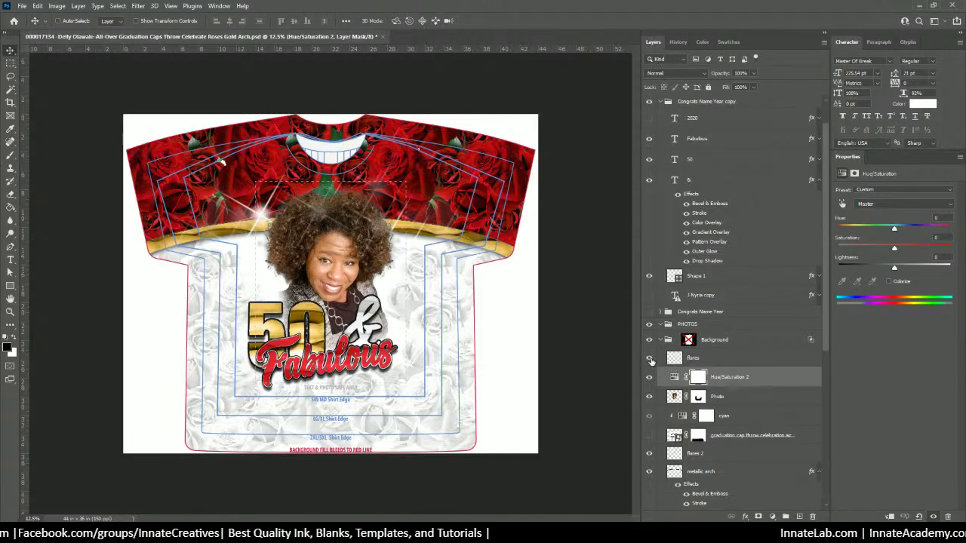
pyautogui.click(650, 379)
pyautogui.click(650, 379)
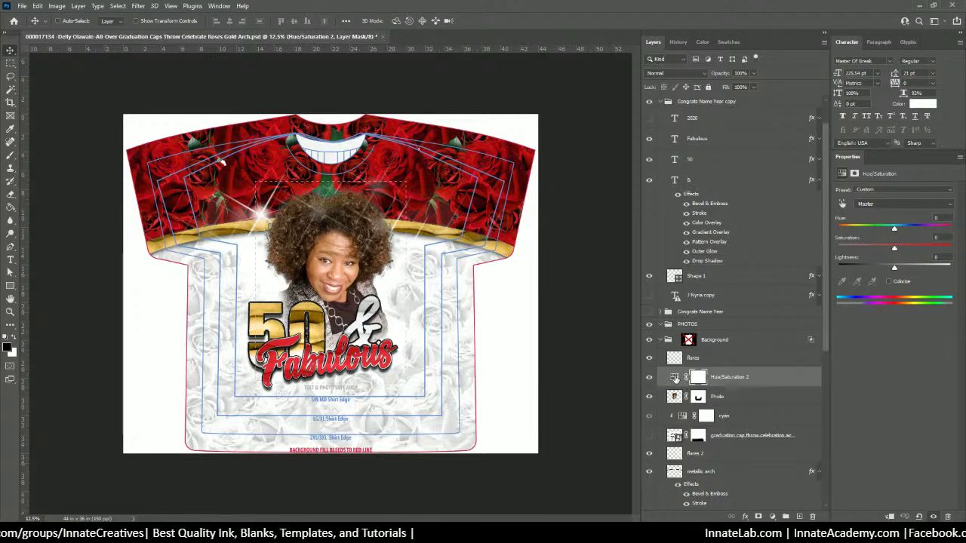
# Step: Try a hue of +34 on Hue/Saturation 2, clip it to the Photo layer, and shift its hue to -37
pyautogui.moveTo(894, 228); pyautogui.dragTo(916, 235)
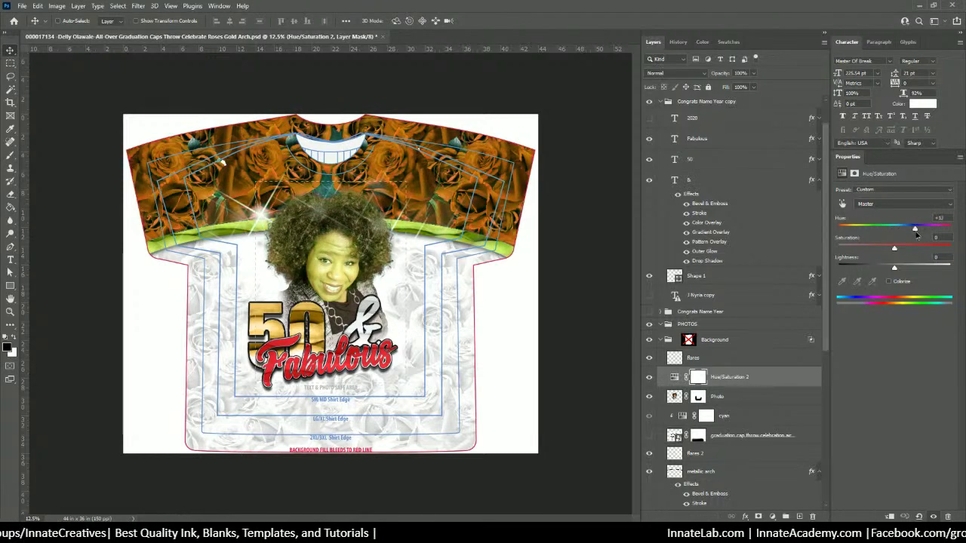
pyautogui.rightClick(754, 377)
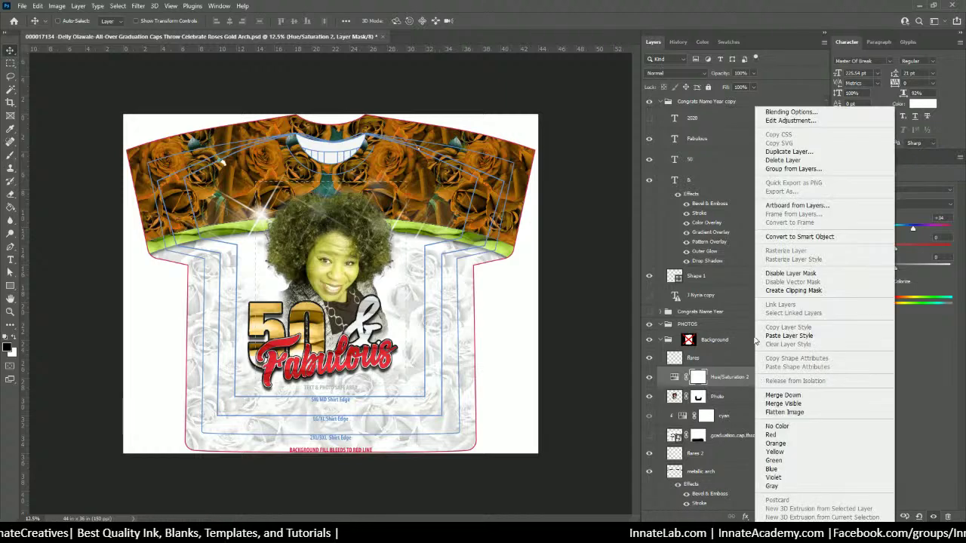
pyautogui.click(793, 291)
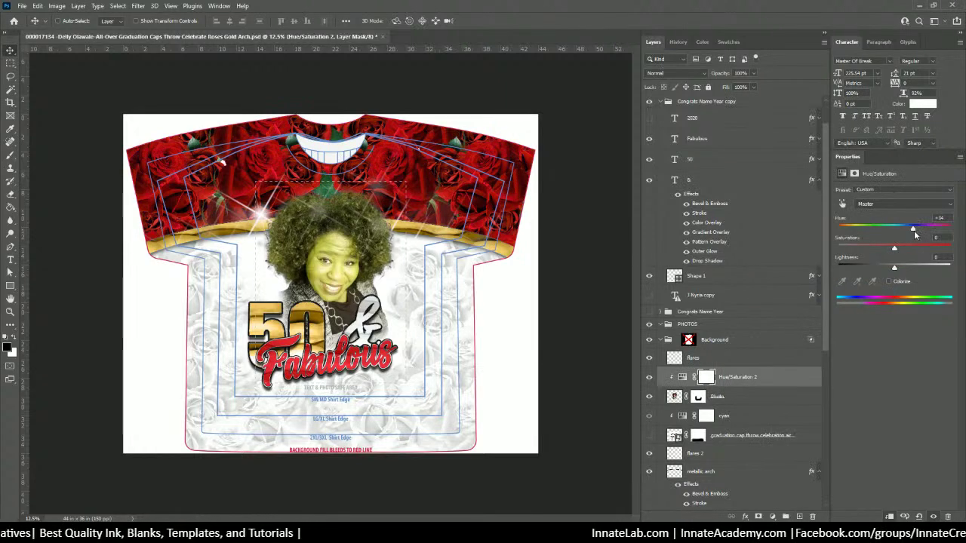
pyautogui.moveTo(914, 230); pyautogui.dragTo(873, 235)
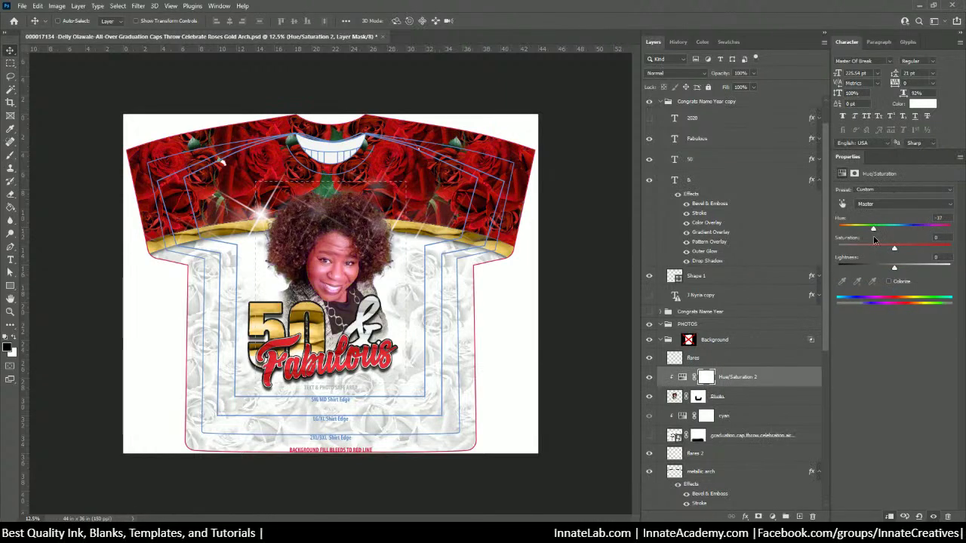
# Step: Undo the hue shifts on Hue/Saturation 2 and clip the adjustment to the Photo layer
pyautogui.hotkey('ctrl', 'z')
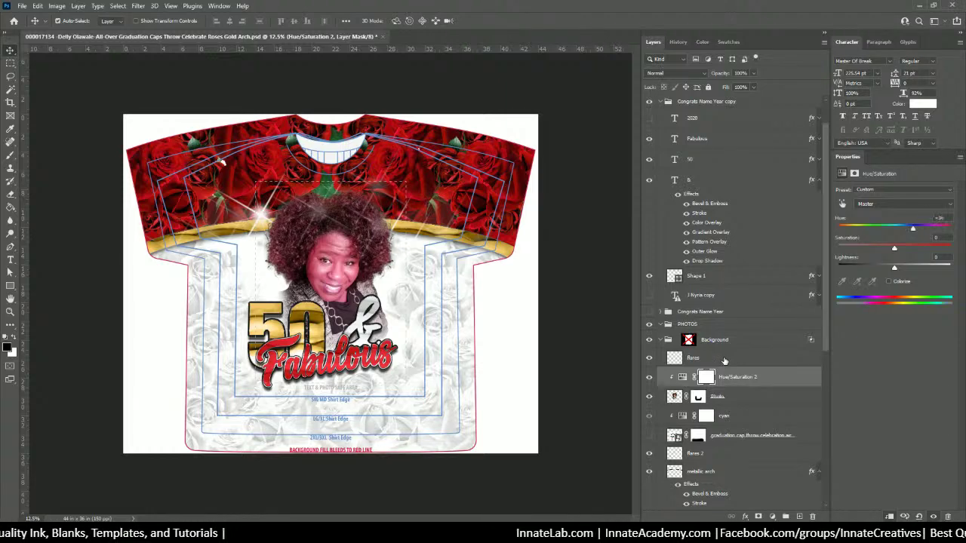
pyautogui.hotkey('ctrl', 'alt', 'g')
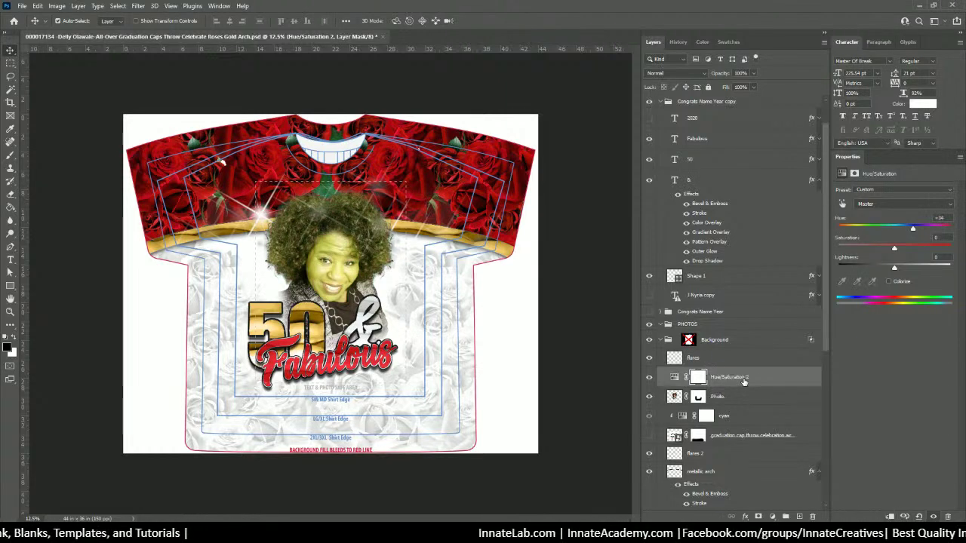
pyautogui.hotkey('ctrl', '2')
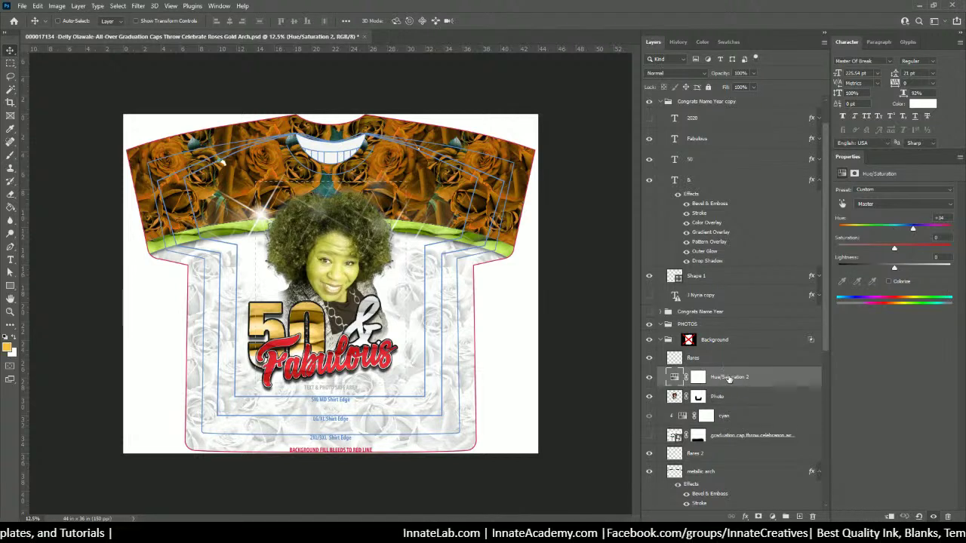
pyautogui.hotkey('ctrl', 'z')
pyautogui.rightClick(731, 378)
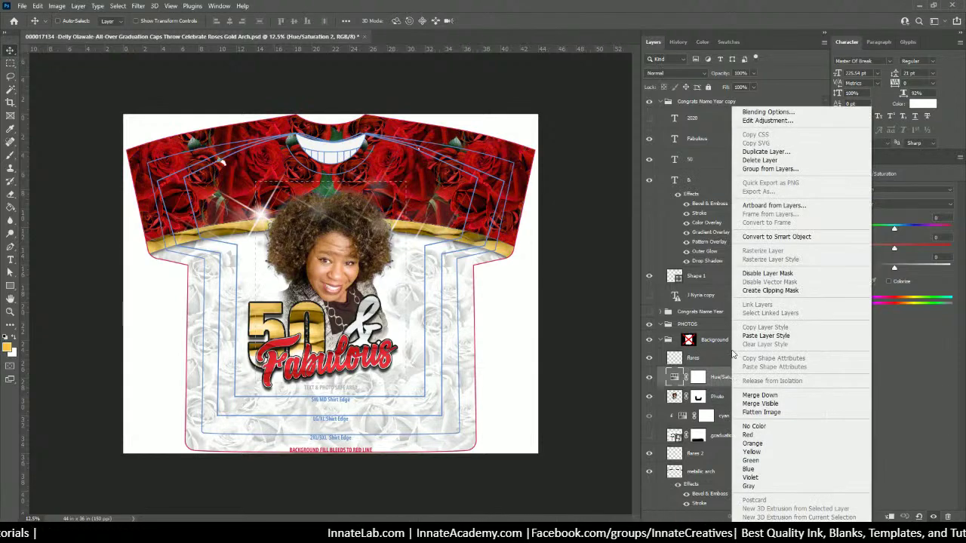
pyautogui.click(770, 291)
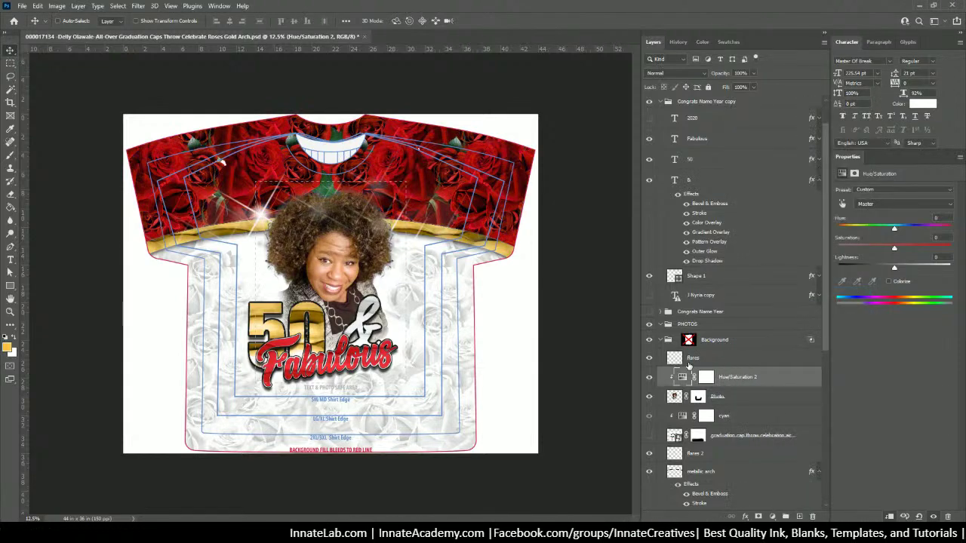
# Step: Locate the Top Background roses group and compare the shirt with the Bottom Background roses Hue/Saturation 1 adjustment off and on
pyautogui.rightClick(481, 164)
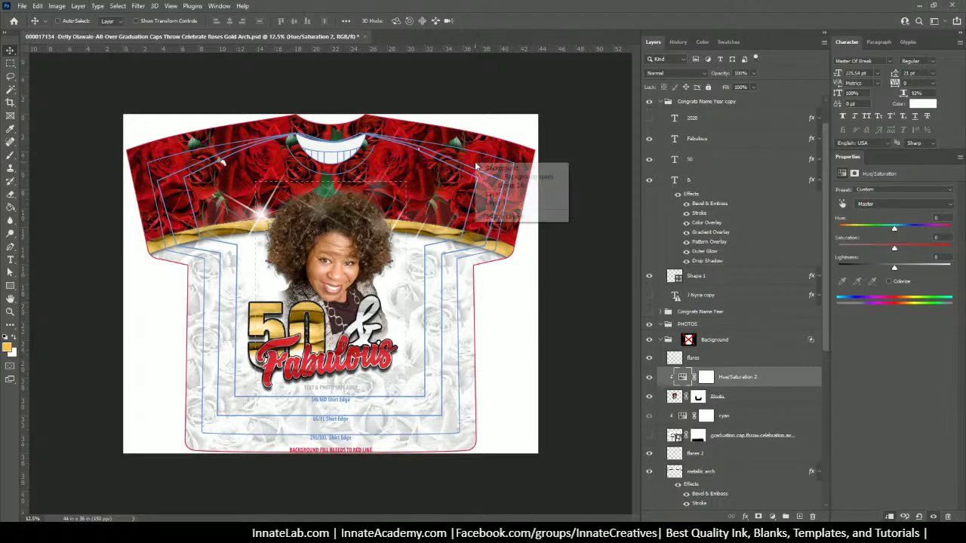
pyautogui.click(502, 178)
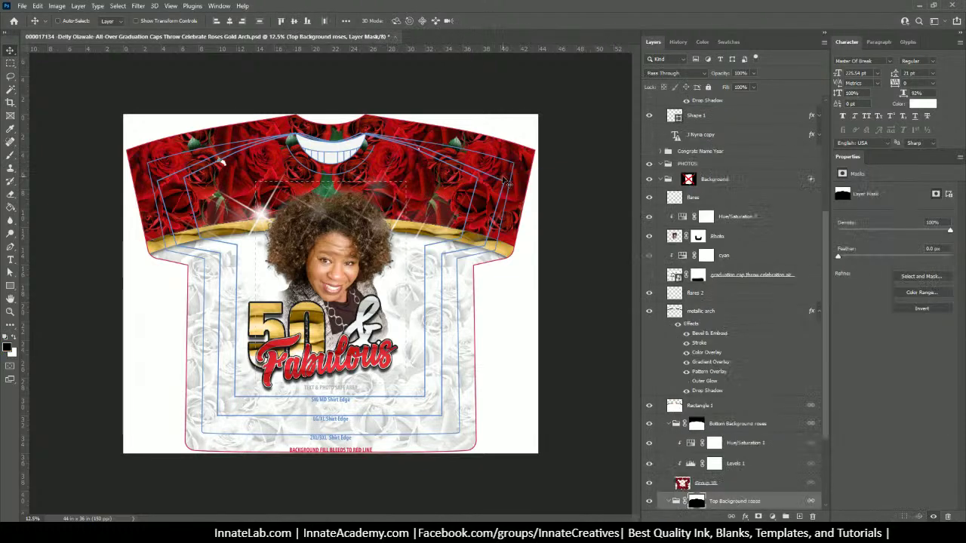
pyautogui.scroll(-2, 747, 420)
pyautogui.scroll(-2, 747, 419)
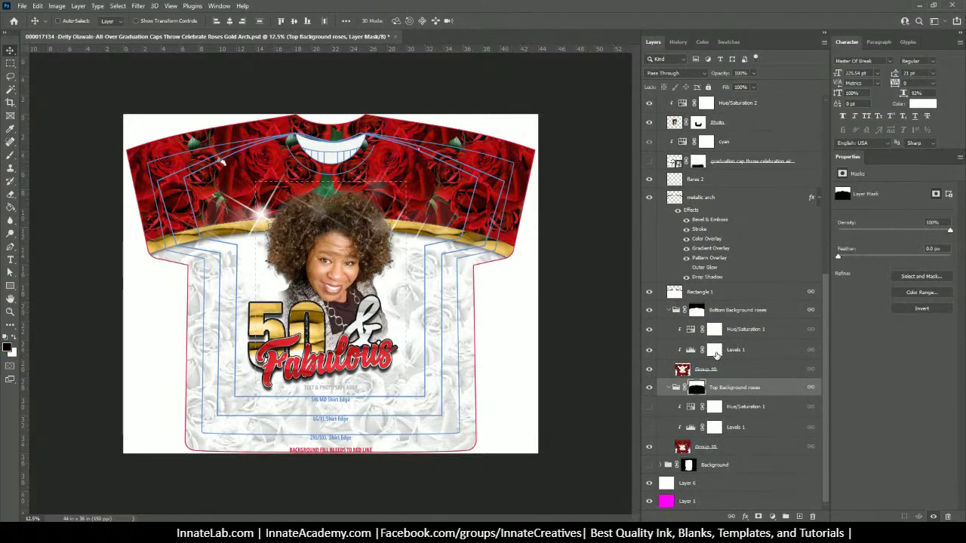
pyautogui.click(710, 330)
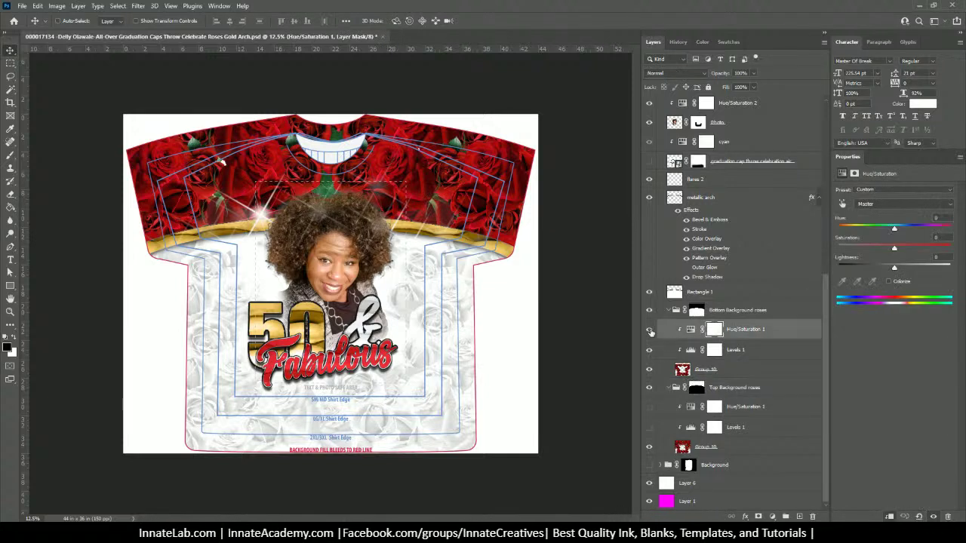
pyautogui.click(650, 329)
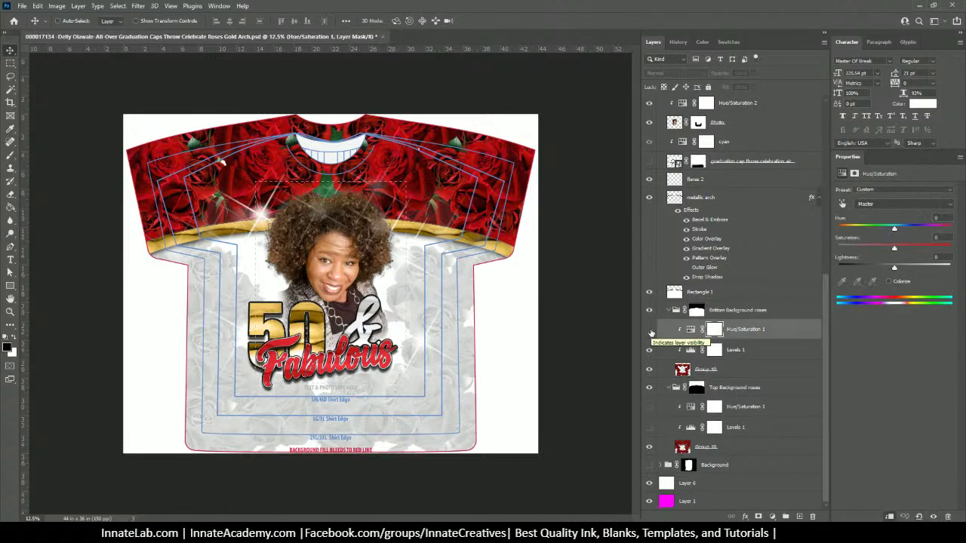
pyautogui.click(649, 329)
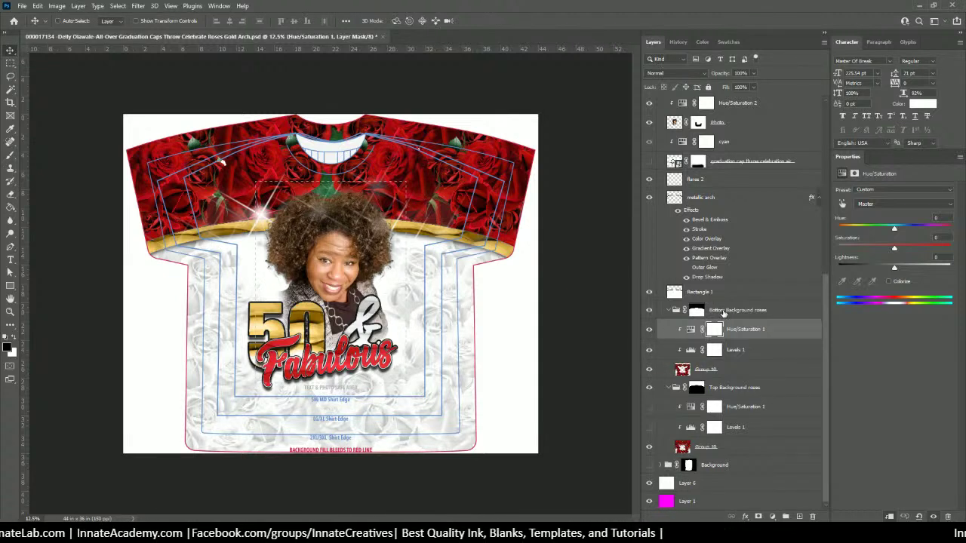
# Step: Check which area the Top Background roses group covers and turn on its Hue/Saturation 1 adjustment to recolor the upper roses
pyautogui.click(750, 447)
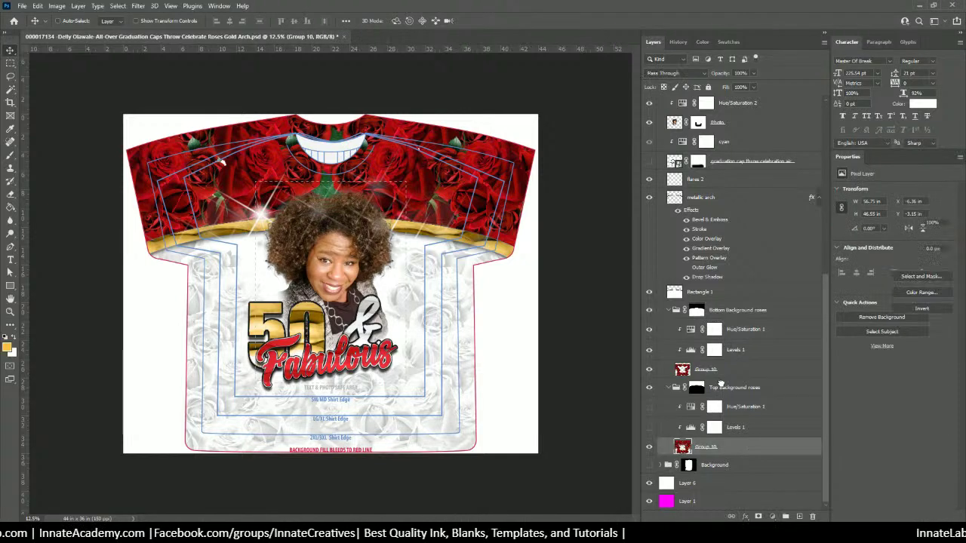
pyautogui.click(720, 387)
pyautogui.click(648, 387)
pyautogui.click(648, 388)
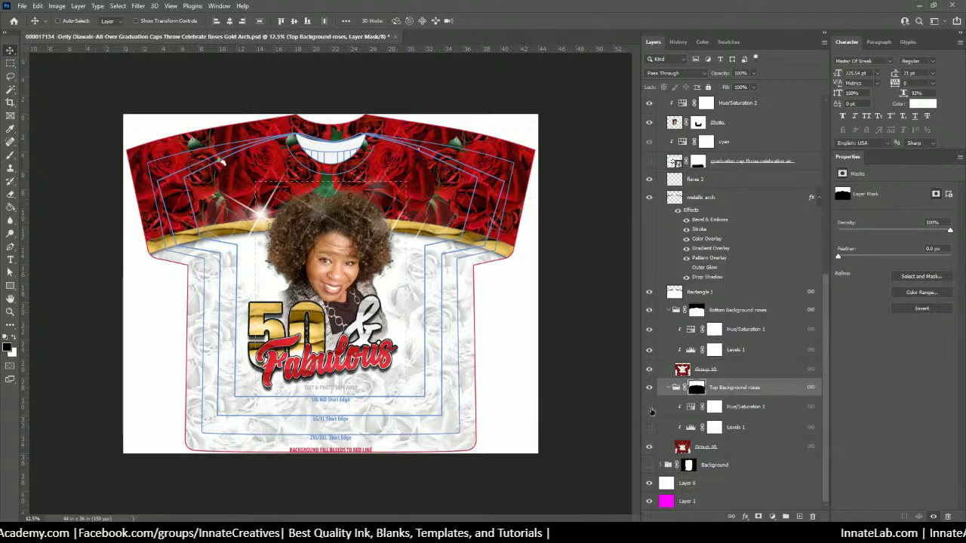
pyautogui.click(649, 408)
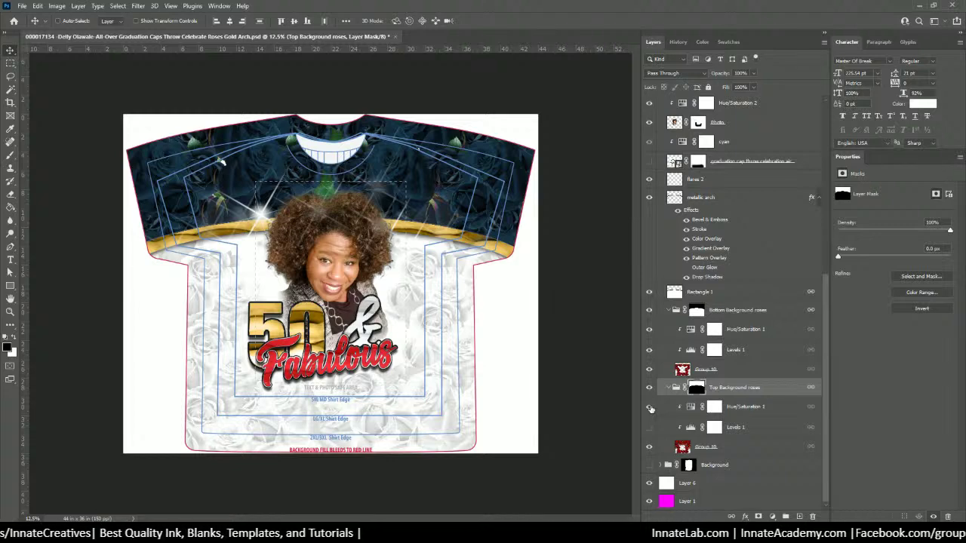
pyautogui.click(673, 123)
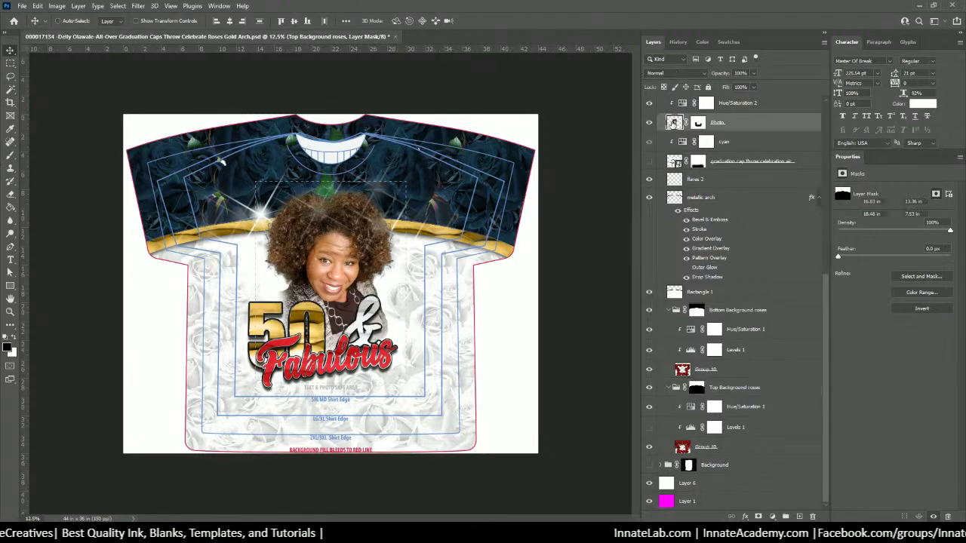
pyautogui.doubleClick(671, 123)
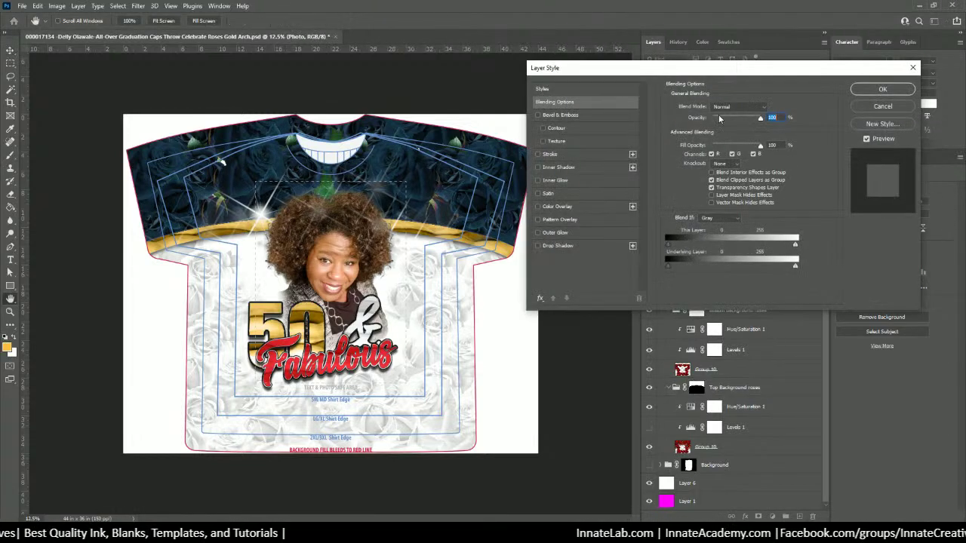
pyautogui.click(883, 106)
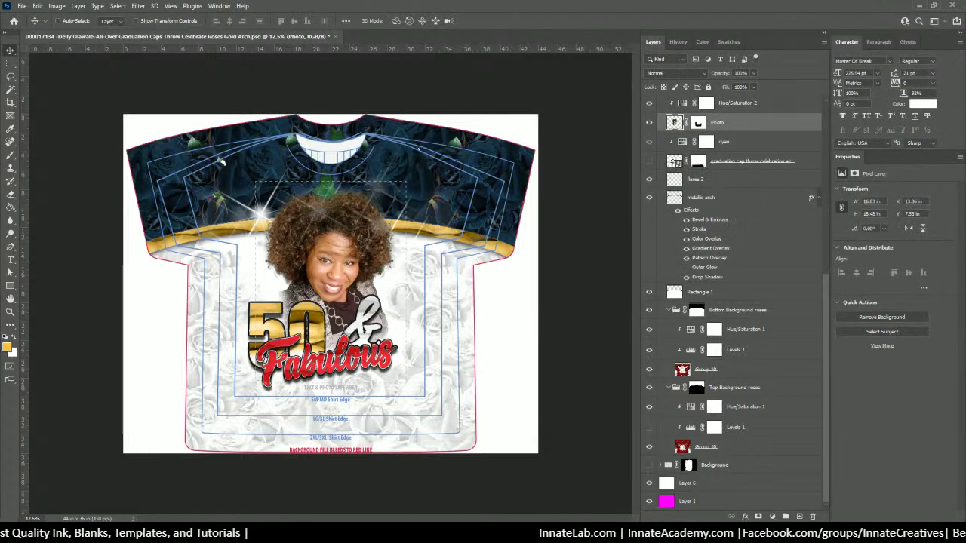
# Step: Switch to File Explorer, open this design's customer folder in 00-InnateLab.com Orders, and select the P1 portrait photo
pyautogui.moveTo(332, 532)
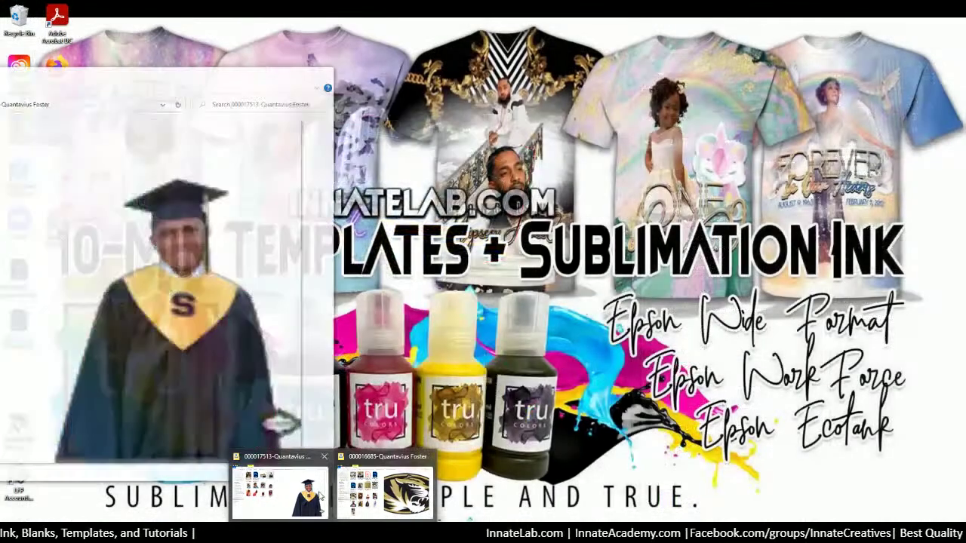
pyautogui.click(321, 496)
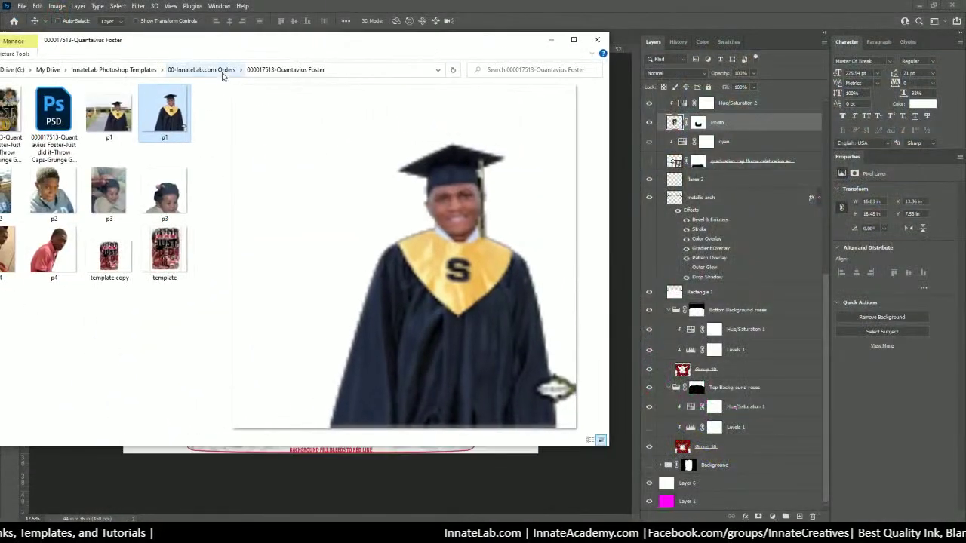
pyautogui.click(201, 69)
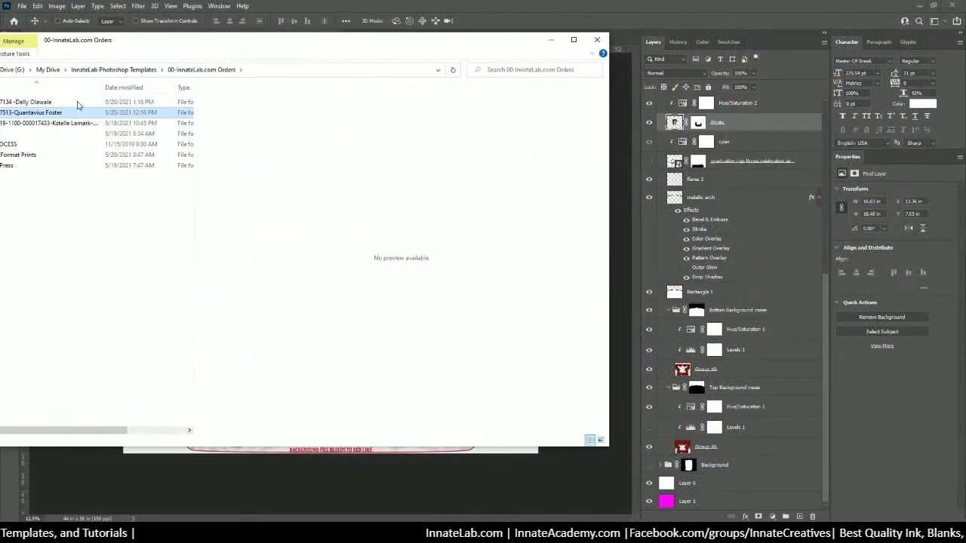
pyautogui.doubleClick(49, 100)
pyautogui.click(123, 115)
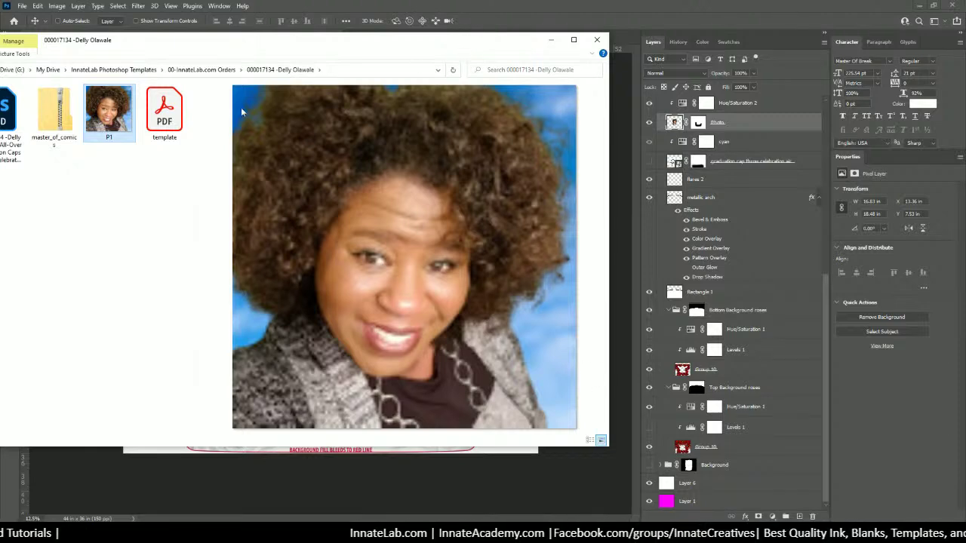
# Step: Open the P1 portrait photo and sample the light blue sky beside the hair as the foreground color
pyautogui.doubleClick(126, 118)
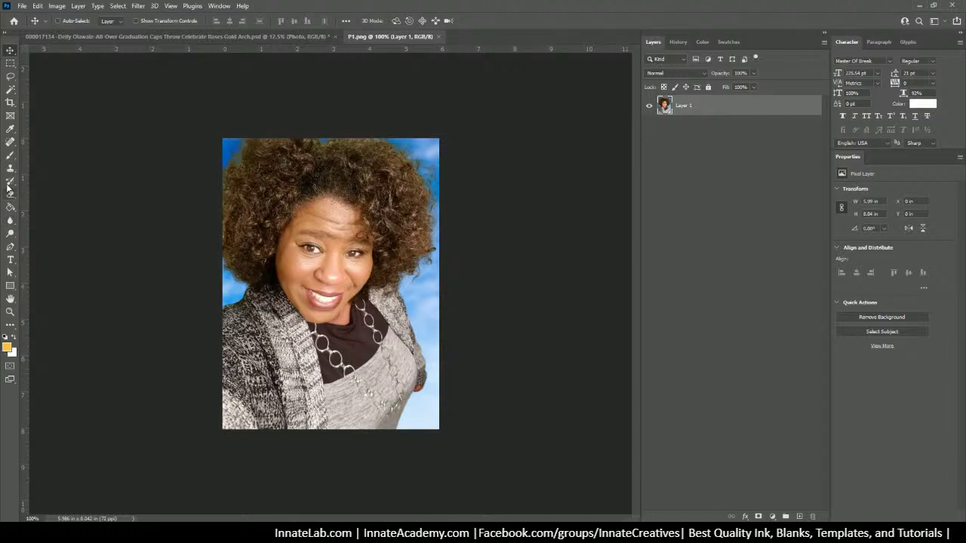
pyautogui.click(10, 130)
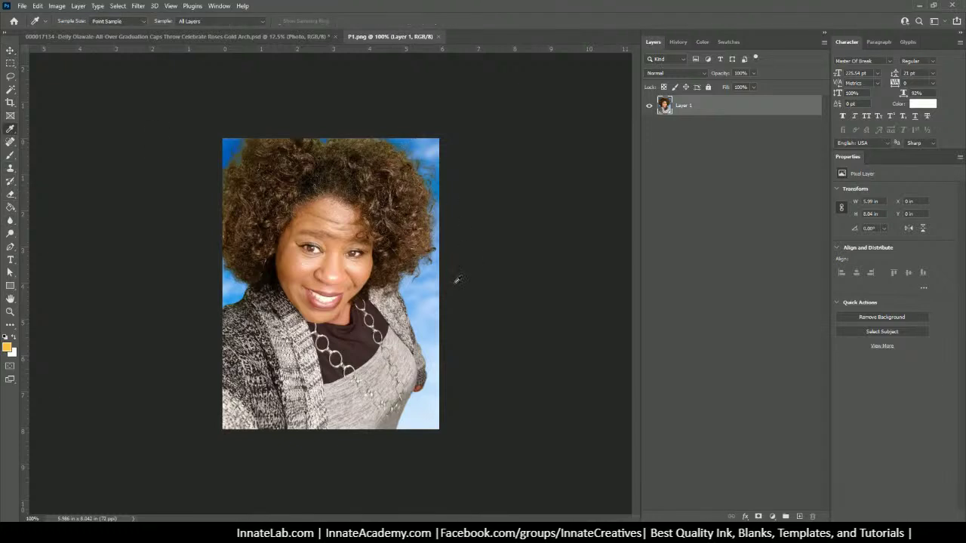
pyautogui.click(426, 276)
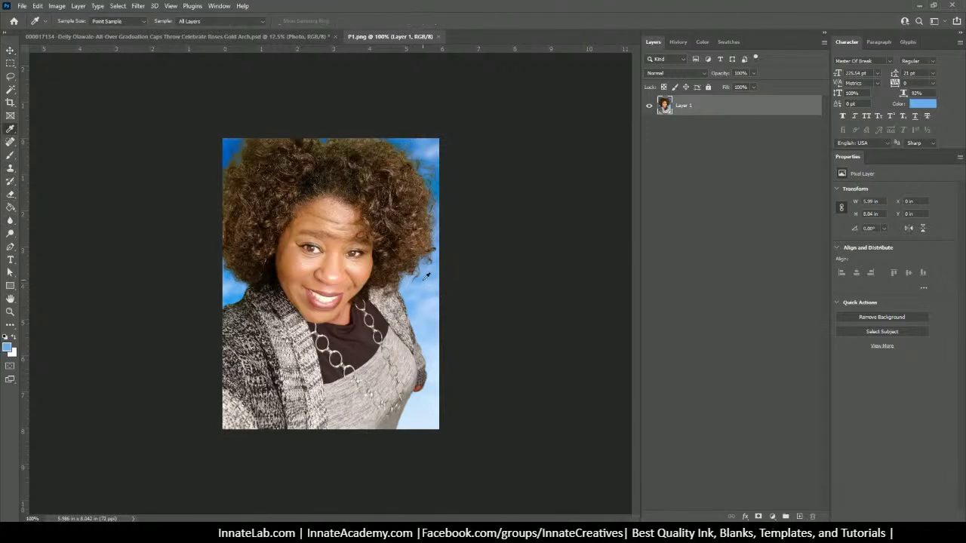
# Step: Copy the hex code 69acec of the sampled sky blue foreground color
pyautogui.click(8, 349)
pyautogui.doubleClick(686, 258)
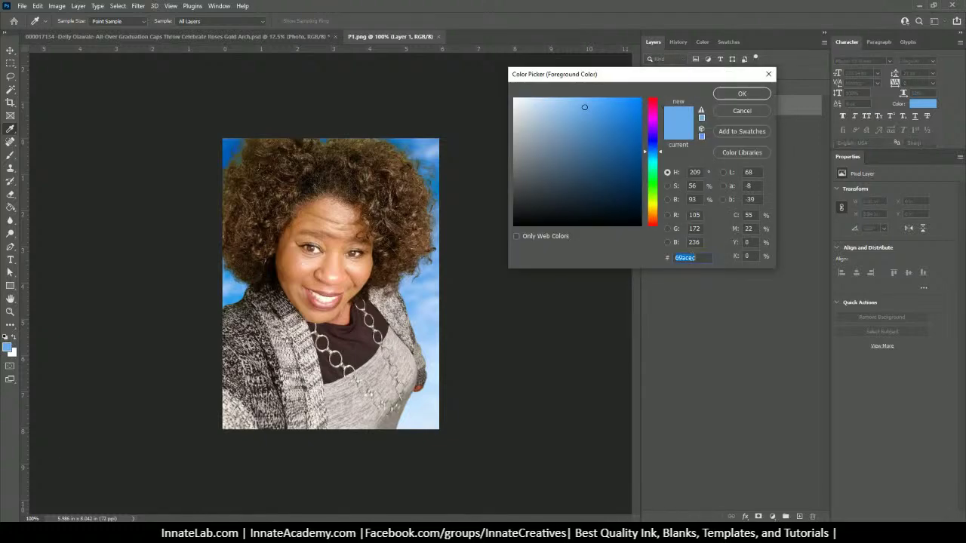
pyautogui.rightClick(689, 254)
pyautogui.click(713, 289)
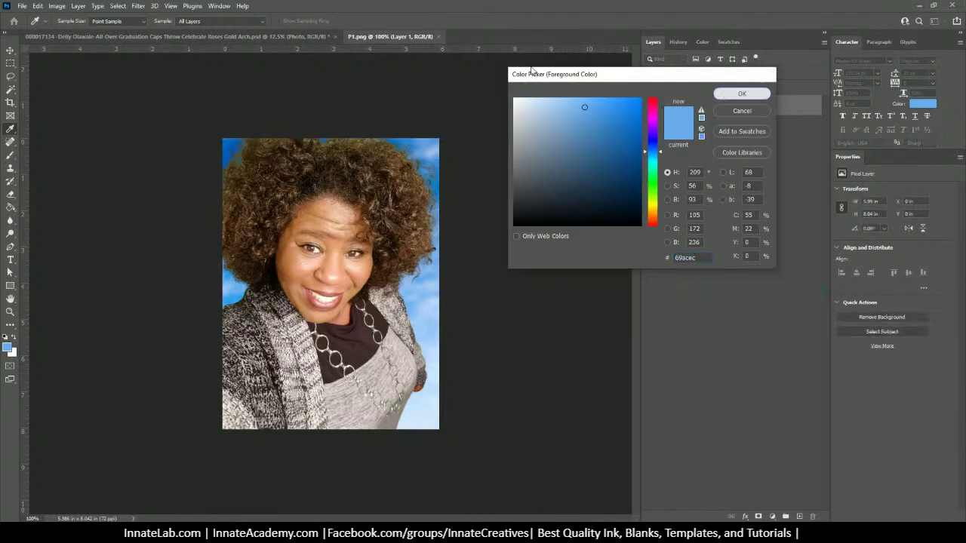
pyautogui.click(741, 93)
# Step: Return to the shirt design and add a Solid Color fill of 69acec above Hue/Saturation 1 in the Bottom Background roses group
pyautogui.hotkey('ctrl', 'Tab')
pyautogui.scroll(-6, 758, 434)
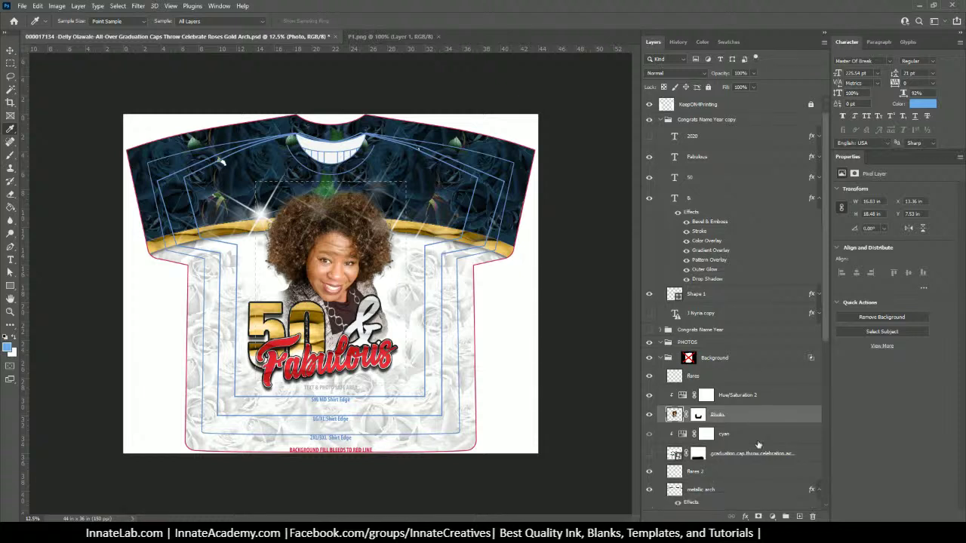
pyautogui.scroll(-1, 738, 427)
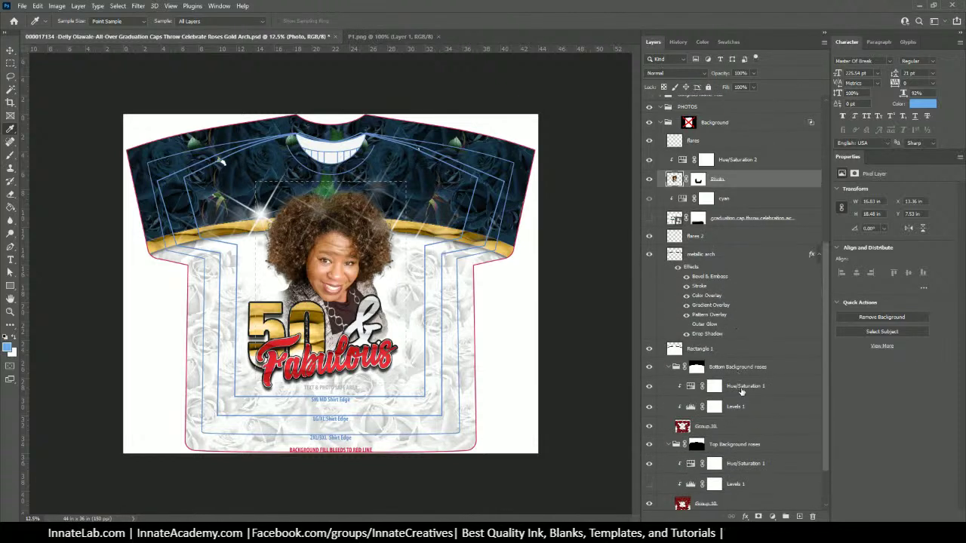
pyautogui.click(739, 386)
pyautogui.scroll(-2, 759, 453)
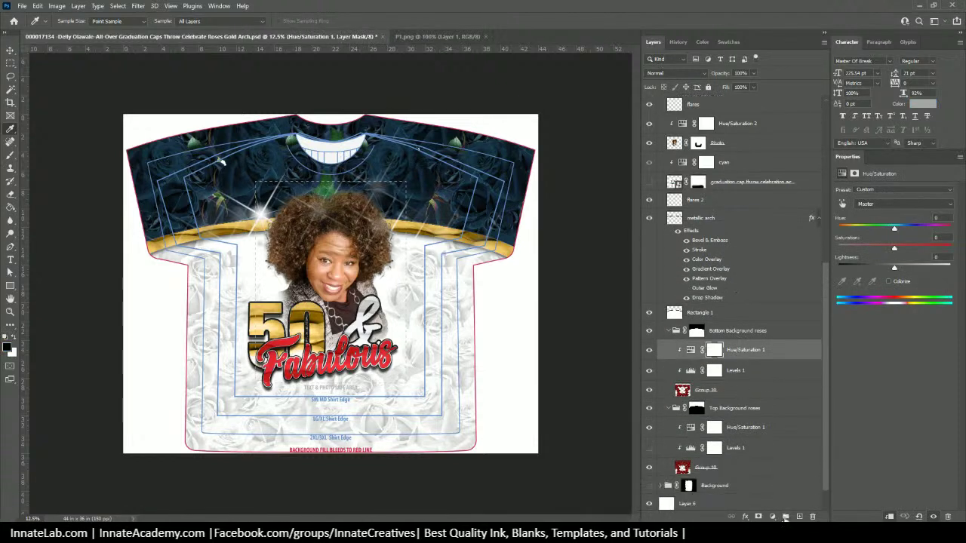
pyautogui.click(773, 517)
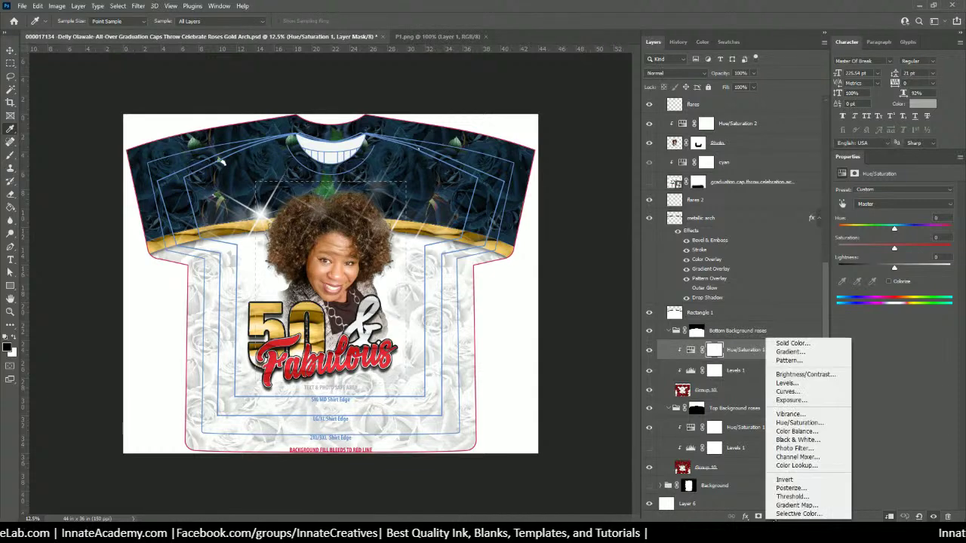
pyautogui.click(789, 345)
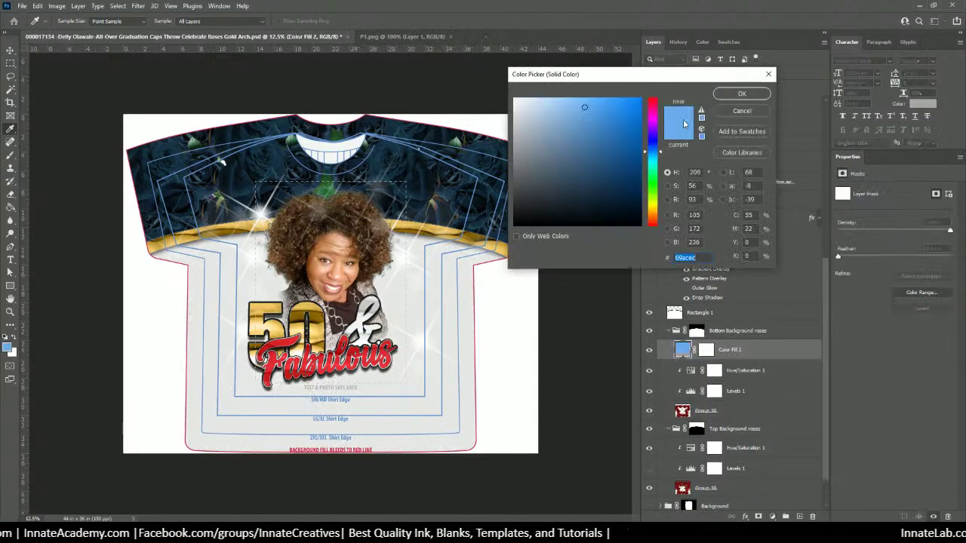
pyautogui.click(738, 94)
# Step: Move the blue fill layer, clipped, above Hue/Saturation 1 in the Top Background roses group and set its blend mode to Color
pyautogui.moveTo(754, 351); pyautogui.dragTo(738, 453)
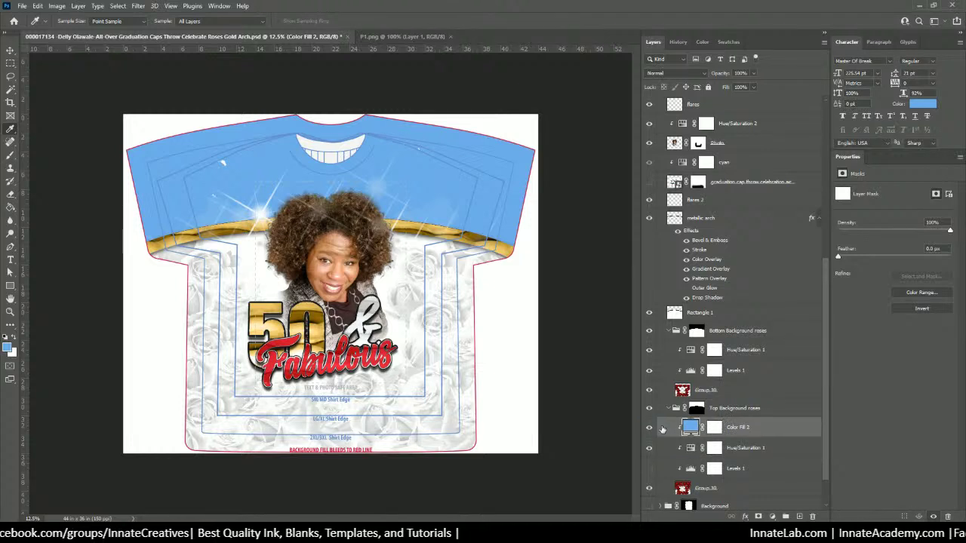
pyautogui.scroll(-2, 691, 373)
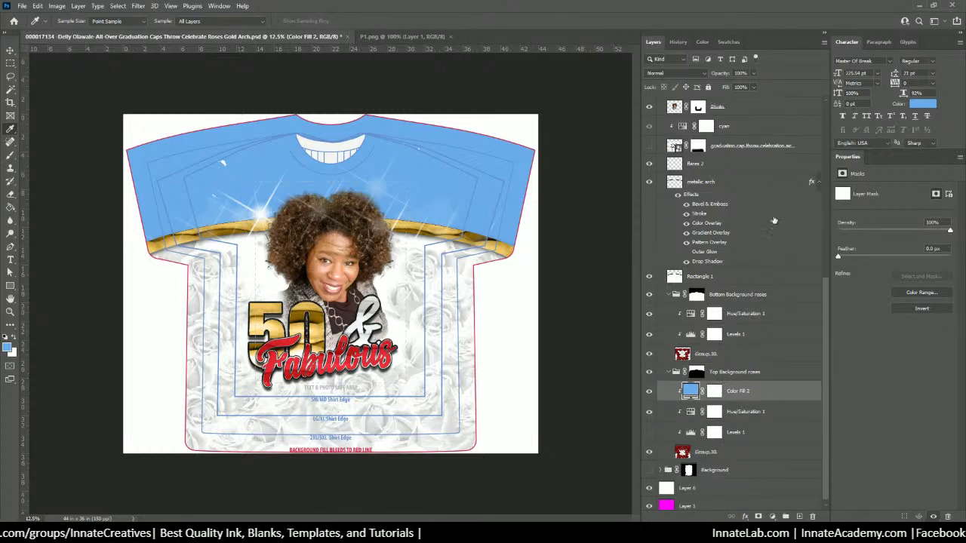
pyautogui.click(675, 73)
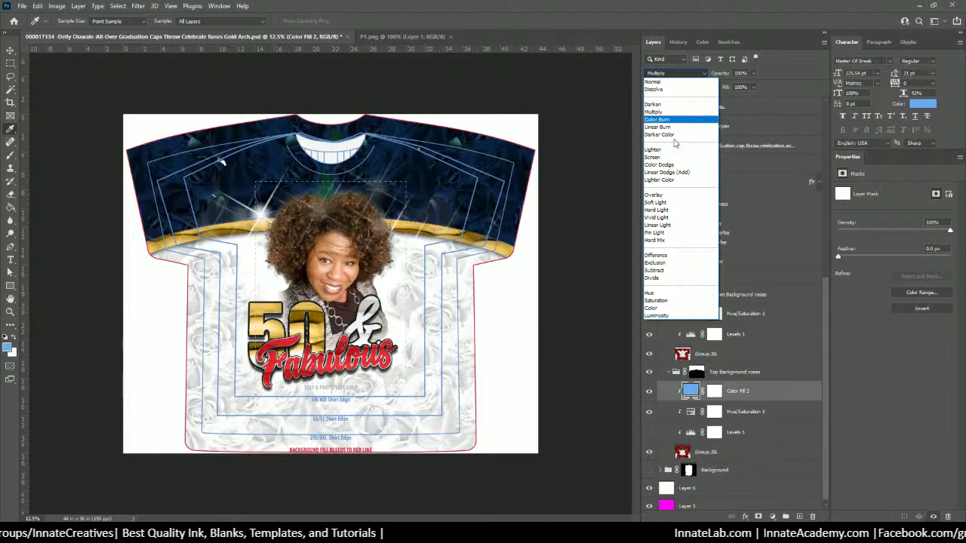
pyautogui.click(660, 308)
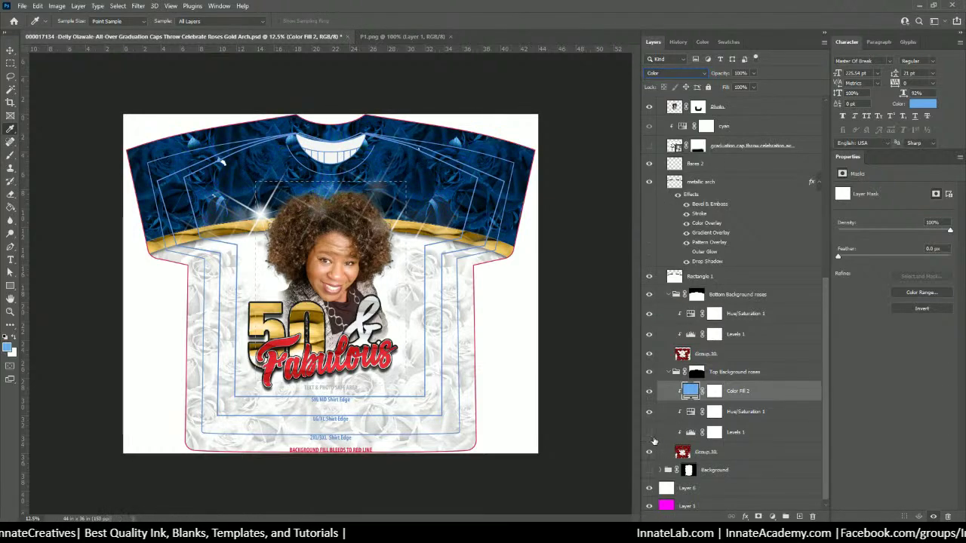
# Step: In the Top Background roses group, hide Hue/Saturation 1, show Levels 1 and duplicate that Levels adjustment
pyautogui.click(649, 412)
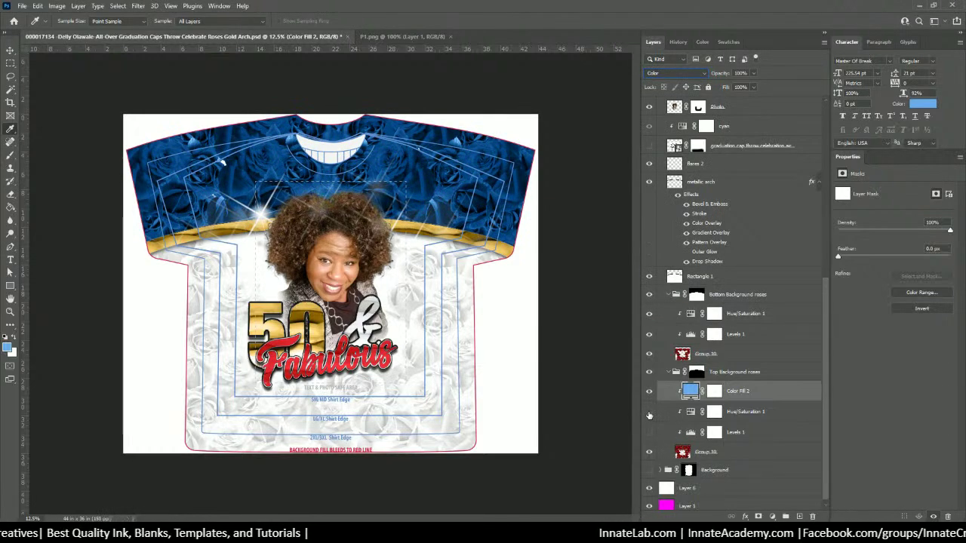
pyautogui.click(649, 433)
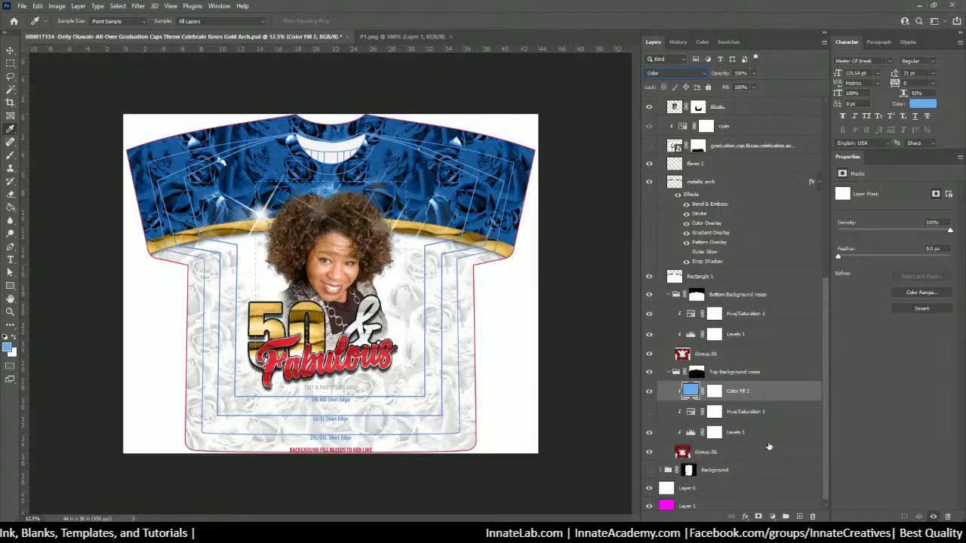
pyautogui.rightClick(749, 434)
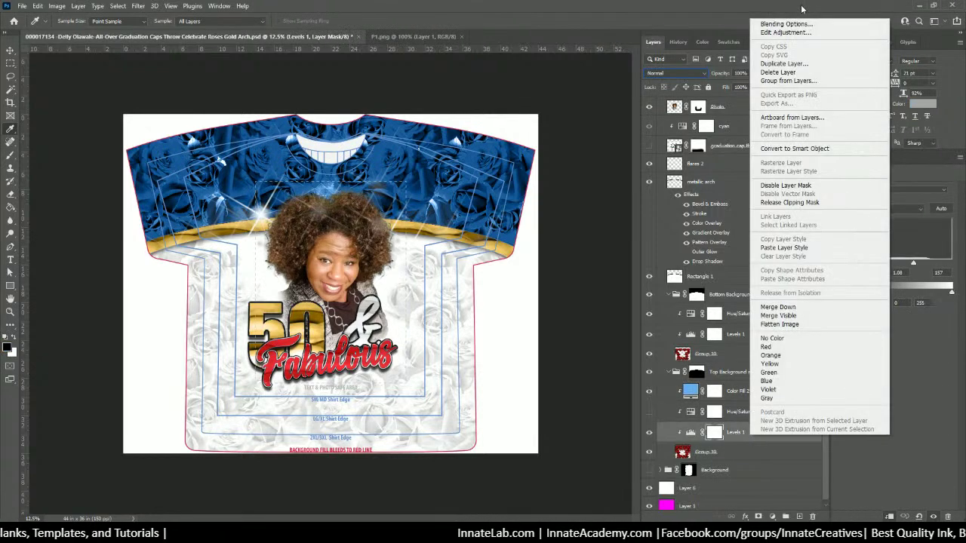
pyautogui.click(783, 63)
pyautogui.press('Return')
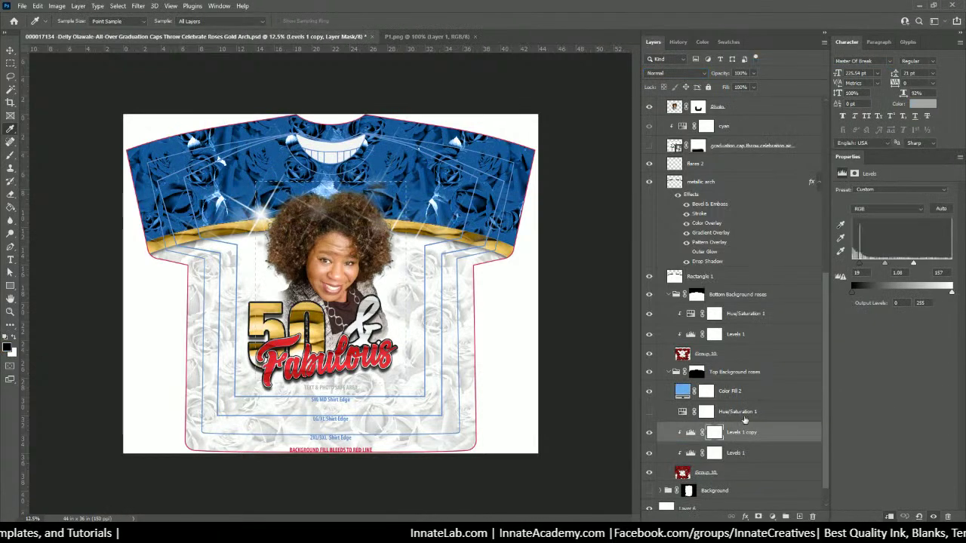
# Step: Clip Color Fill 2 and Hue/Saturation 1 to the roses layer of the Top Background roses group again
pyautogui.click(746, 415)
pyautogui.keyDown('shift'); pyautogui.click(751, 399); pyautogui.keyUp('shift')
pyautogui.rightClick(751, 399)
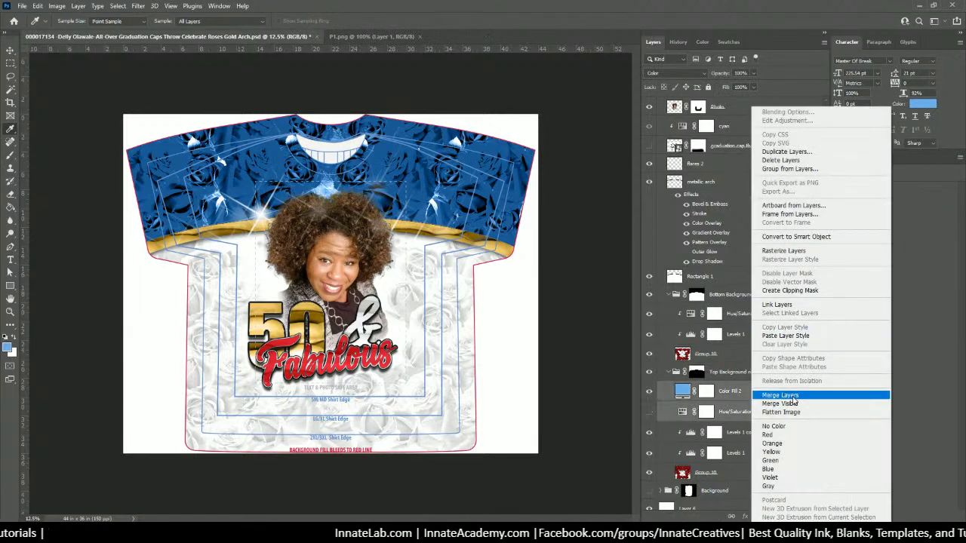
pyautogui.click(789, 290)
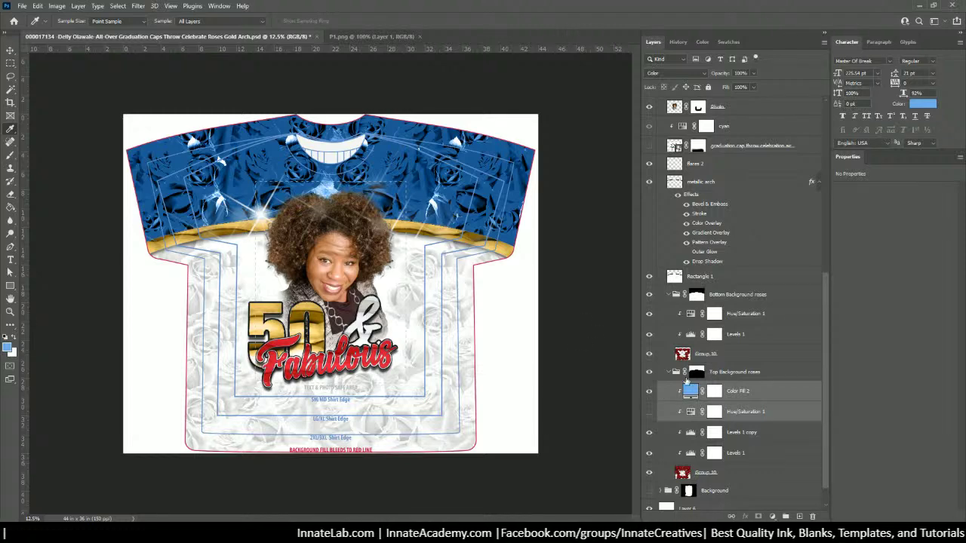
# Step: Compare the upper roses with Levels 1 copy off and on, then keep the copy visible and hide the original Levels 1
pyautogui.scroll(-1, 696, 408)
pyautogui.click(649, 408)
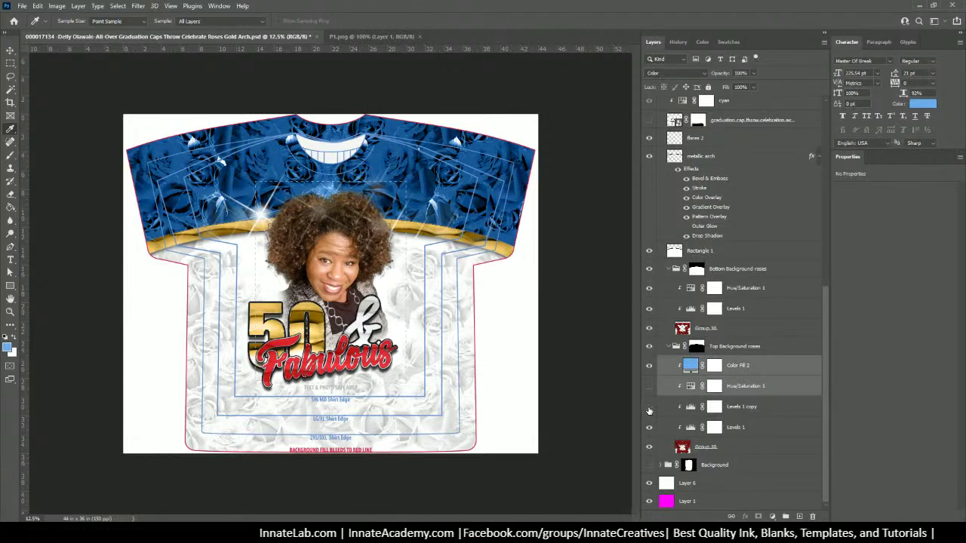
pyautogui.click(649, 407)
pyautogui.click(649, 407)
# Step: Rename Levels 1 copy to Sky Blue and set its input levels to 0, 1.20 and 129
pyautogui.click(737, 408)
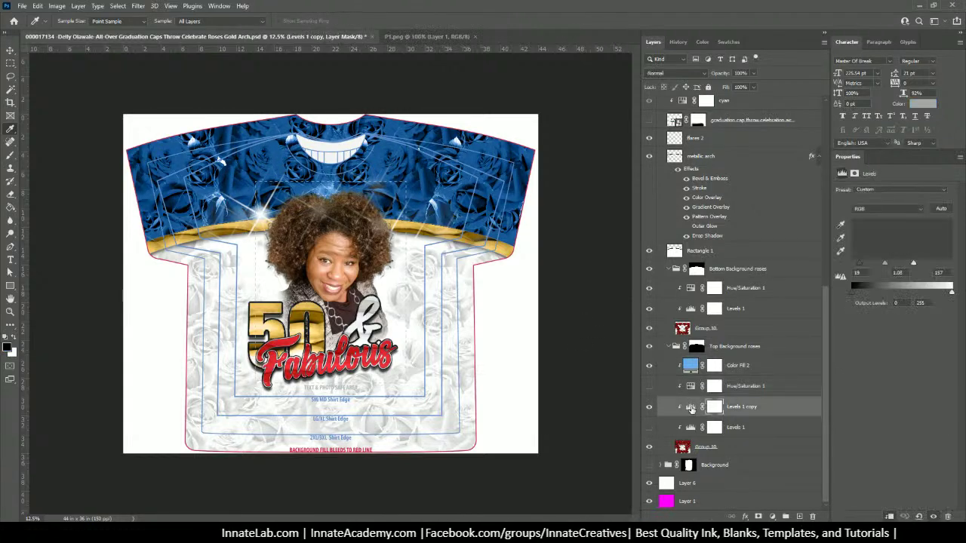
pyautogui.doubleClick(738, 407)
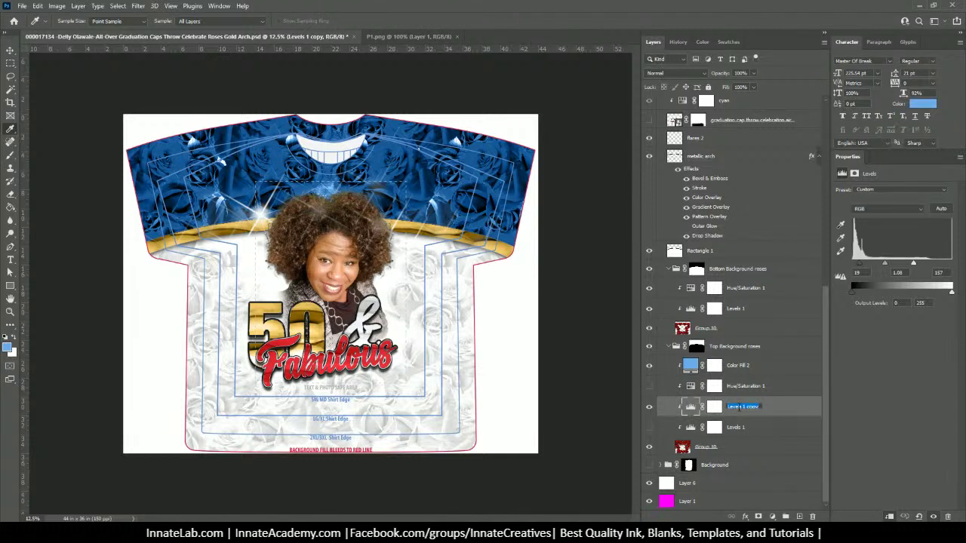
pyautogui.write('Sk')
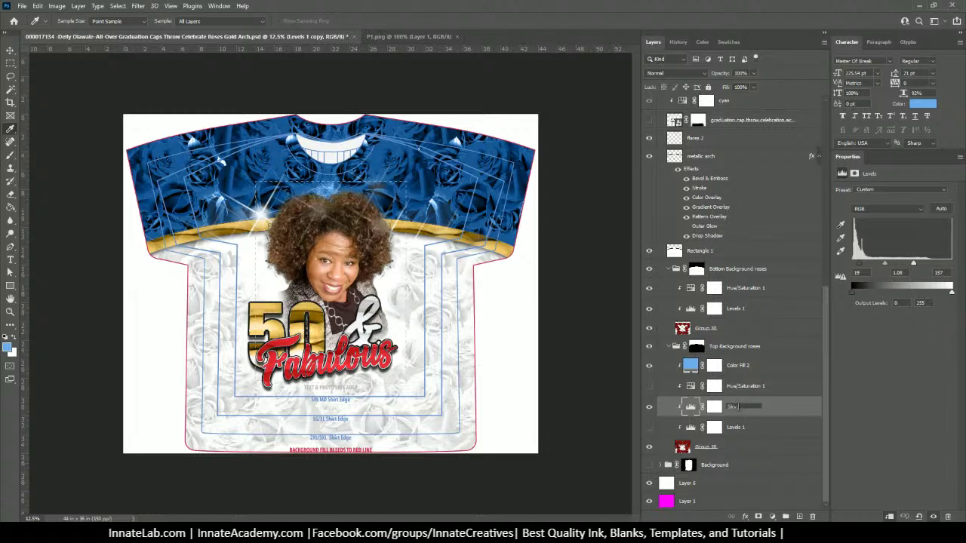
pyautogui.write('y Blue')
pyautogui.press('Return')
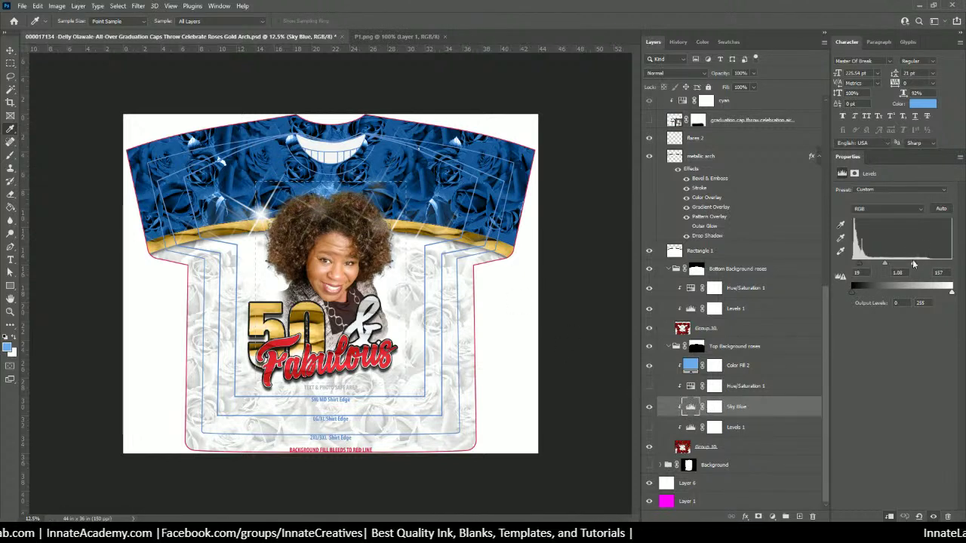
pyautogui.moveTo(879, 269)
pyautogui.mouseDown()
pyautogui.moveTo(891, 266)
pyautogui.moveTo(844, 269)
pyautogui.moveTo(949, 266)
pyautogui.moveTo(865, 266)
pyautogui.moveTo(875, 268)
pyautogui.mouseUp()
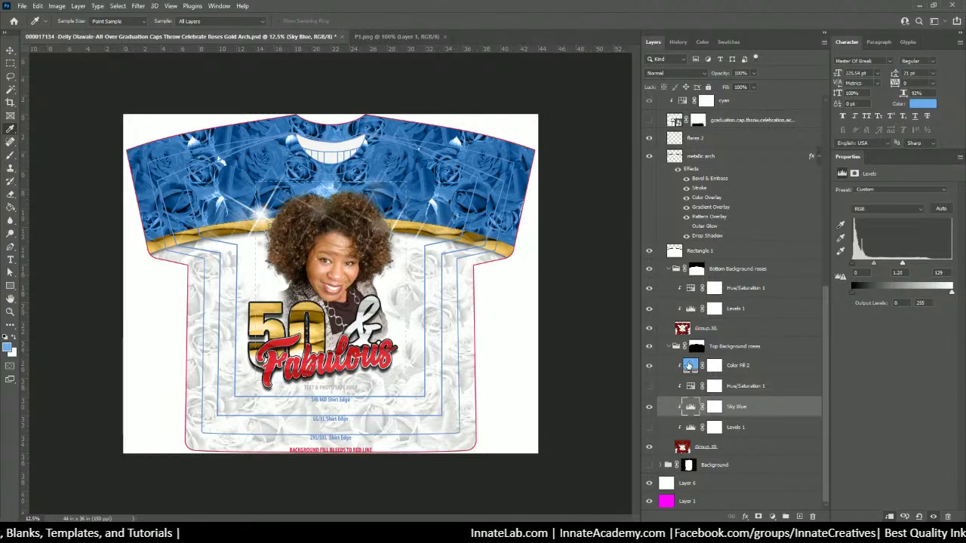
# Step: Adjust Color Fill 2 to a slightly lighter, less saturated blue
pyautogui.doubleClick(689, 365)
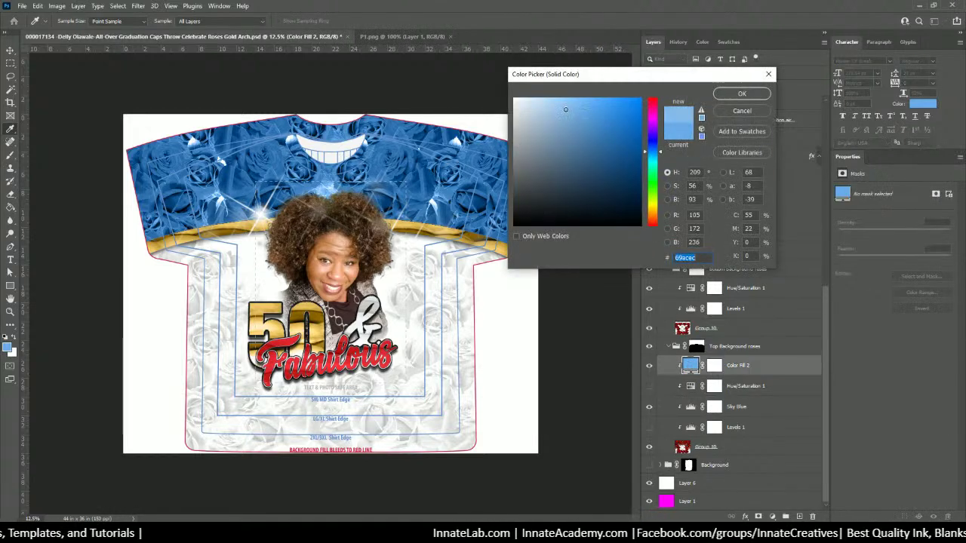
pyautogui.moveTo(565, 110)
pyautogui.mouseDown()
pyautogui.moveTo(537, 102)
pyautogui.moveTo(567, 108)
pyautogui.mouseUp()
pyautogui.click(742, 93)
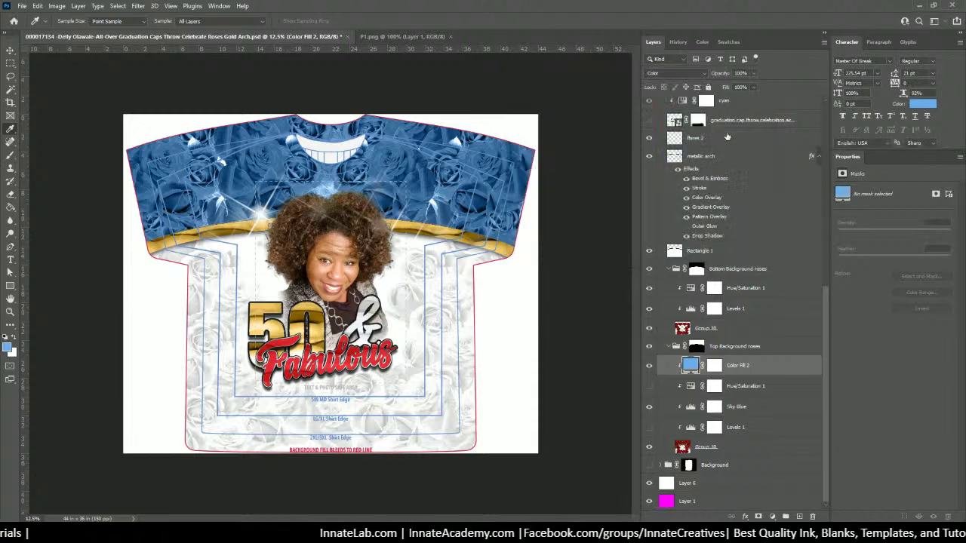
# Step: Set the output levels of the Sky Blue adjustment to 29 and 255 to lighten the upper roses' shadows
pyautogui.click(756, 410)
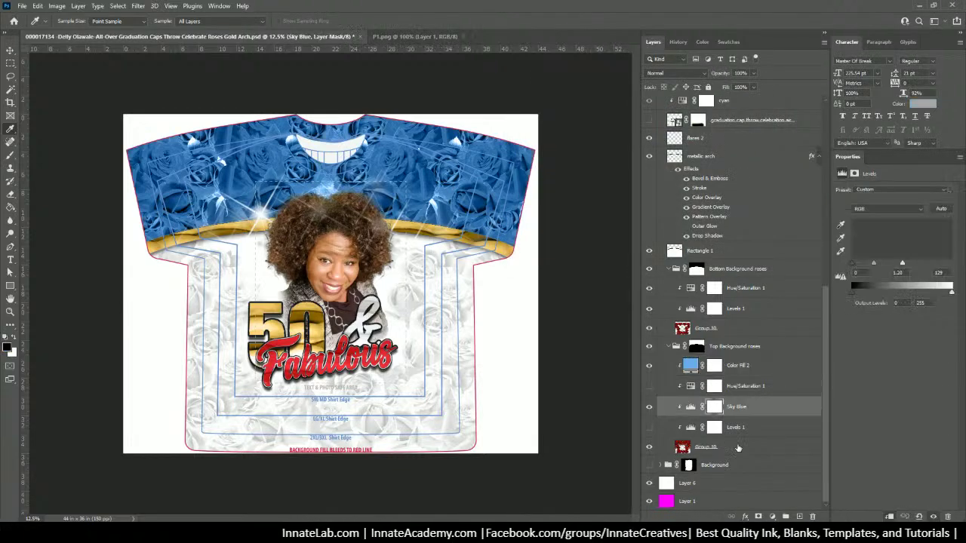
pyautogui.click(738, 448)
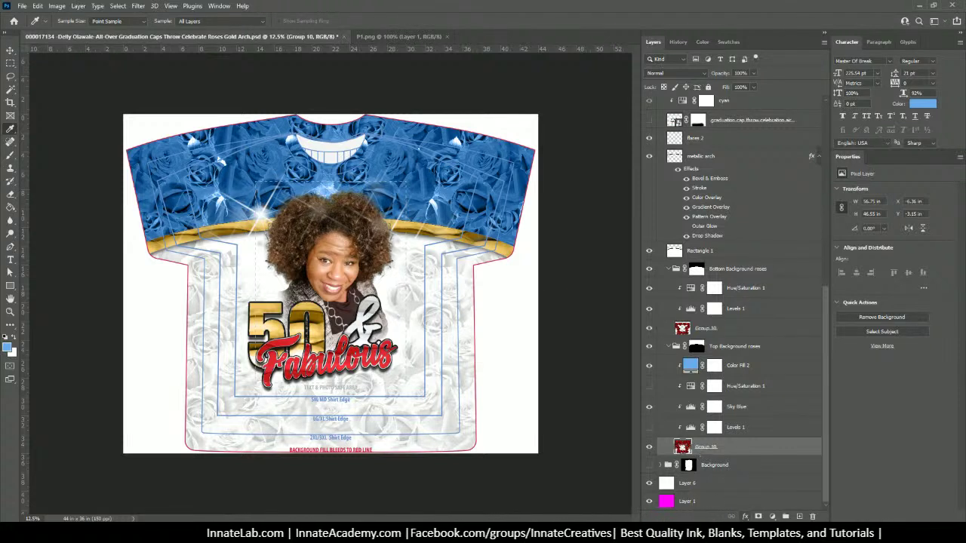
pyautogui.click(740, 411)
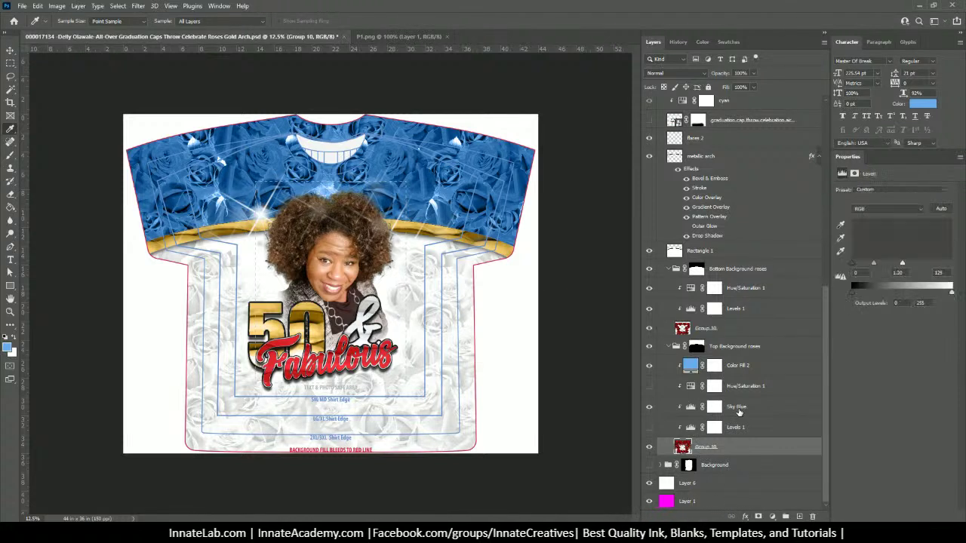
pyautogui.click(724, 450)
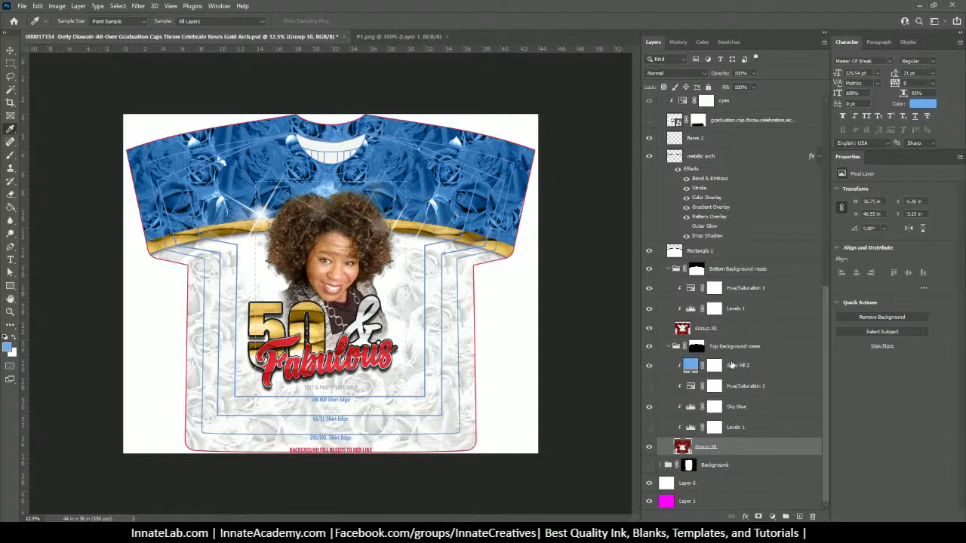
pyautogui.click(689, 411)
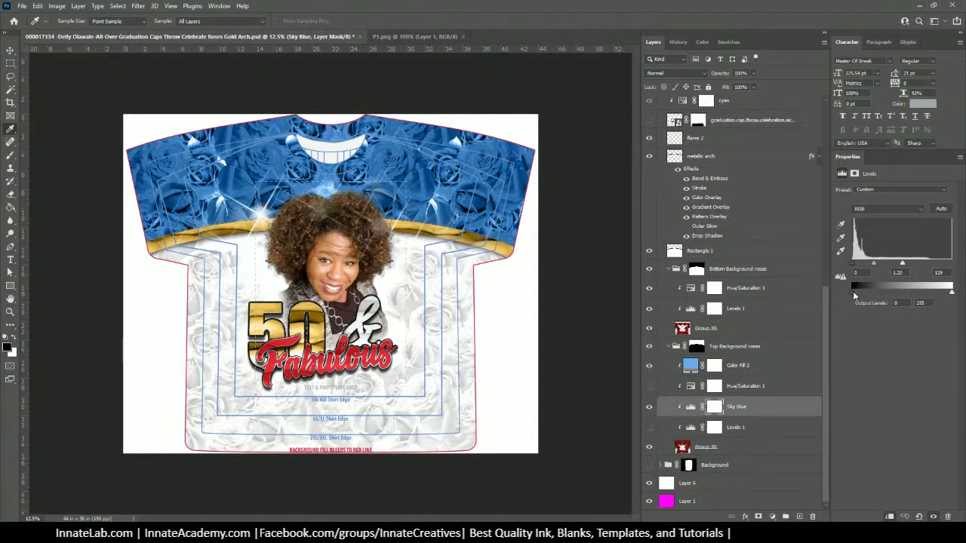
pyautogui.moveTo(852, 292); pyautogui.dragTo(863, 295)
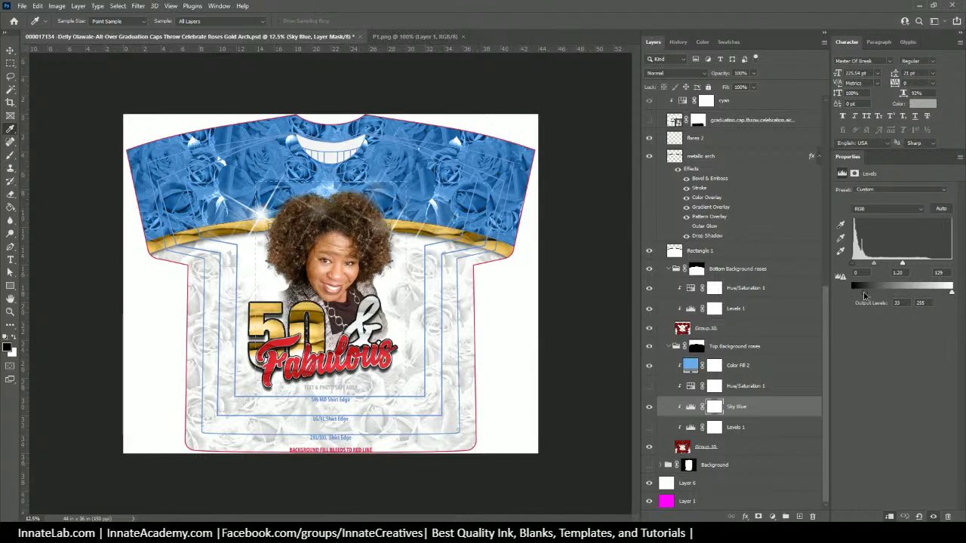
pyautogui.moveTo(951, 293)
pyautogui.mouseDown()
pyautogui.moveTo(931, 295)
pyautogui.moveTo(965, 298)
pyautogui.mouseUp()
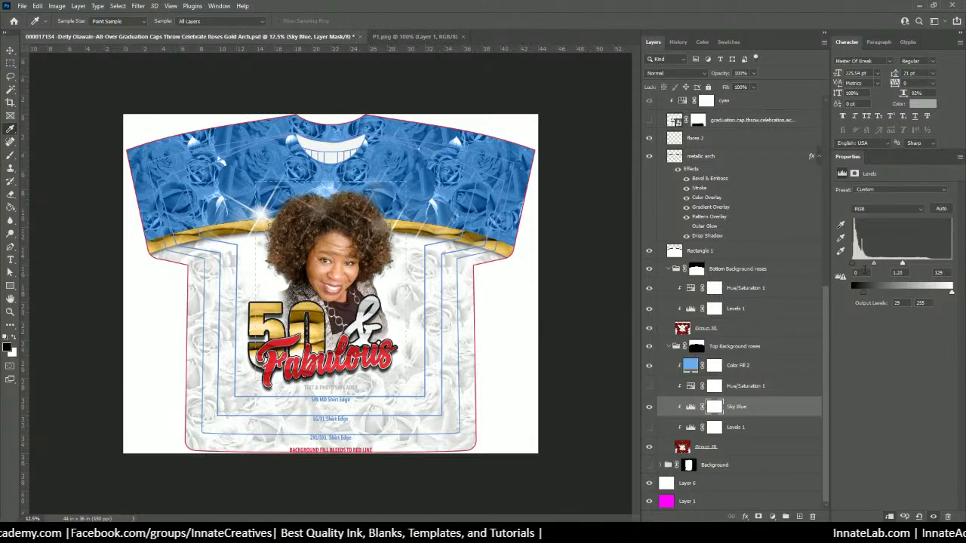
# Step: Raise the Sky Blue adjustment's midtone input level to 1.77 and compare the upper roses with Color Fill 2 and Hue/Saturation 1 toggled
pyautogui.moveTo(877, 264); pyautogui.dragTo(866, 268)
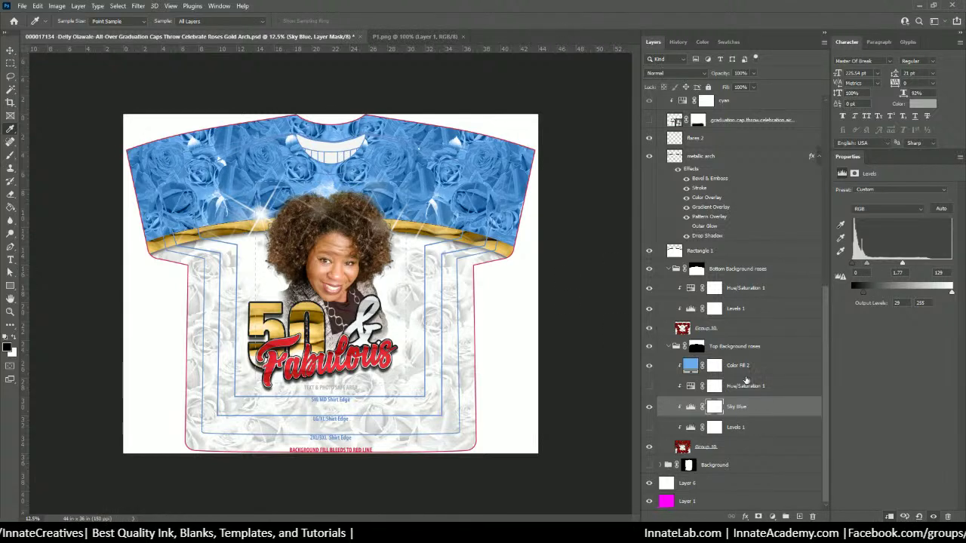
pyautogui.click(743, 368)
pyautogui.click(650, 367)
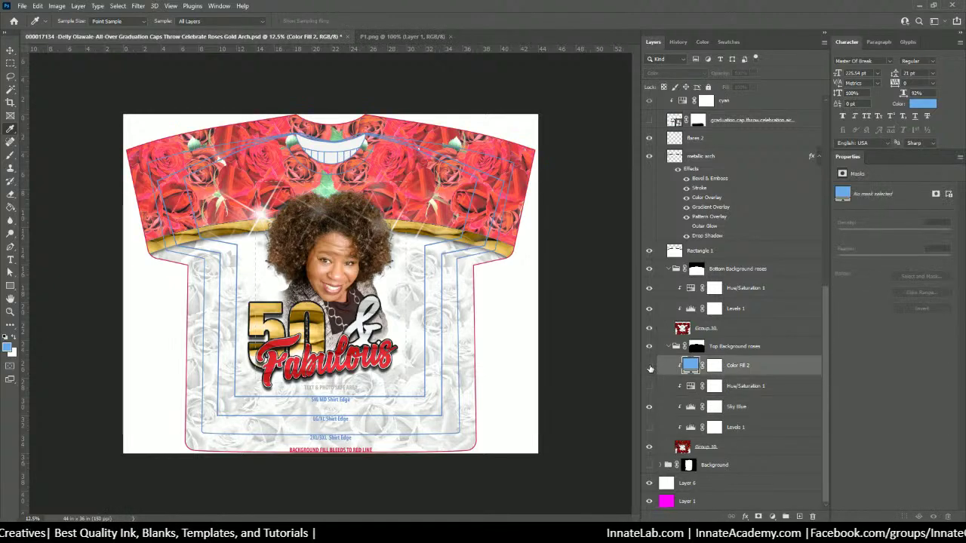
pyautogui.click(650, 366)
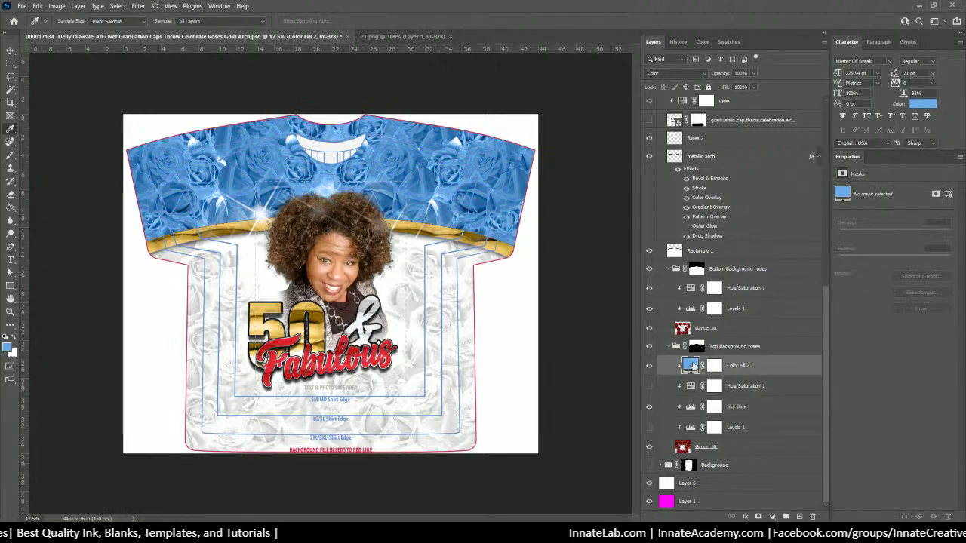
pyautogui.click(650, 387)
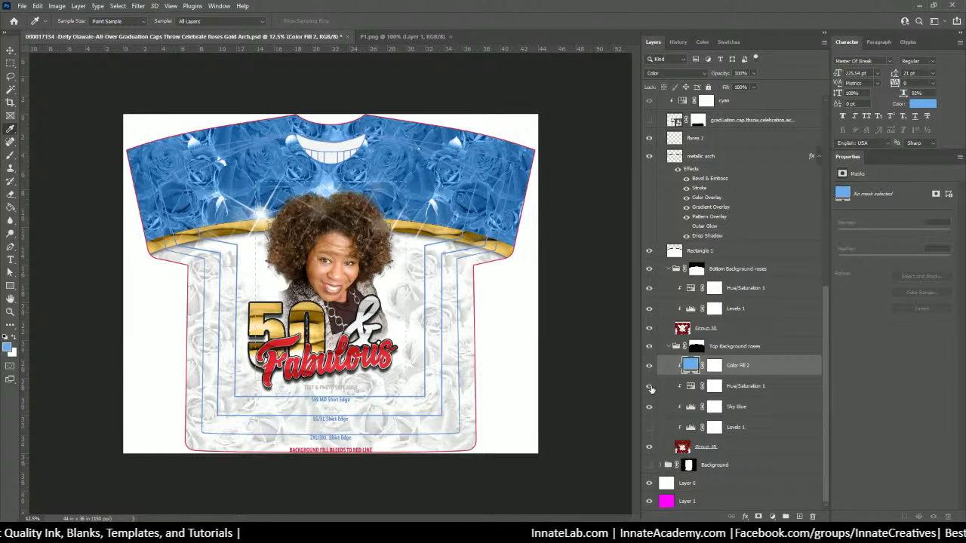
pyautogui.click(649, 386)
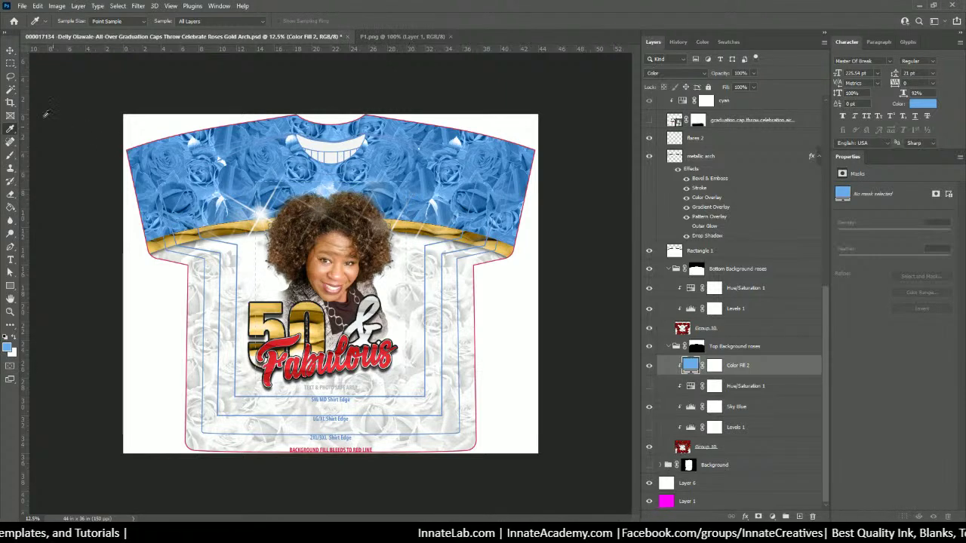
# Step: Change the Color Overlay of the "Fabulous" text to the sky blue 69acec
pyautogui.click(11, 50)
pyautogui.rightClick(360, 361)
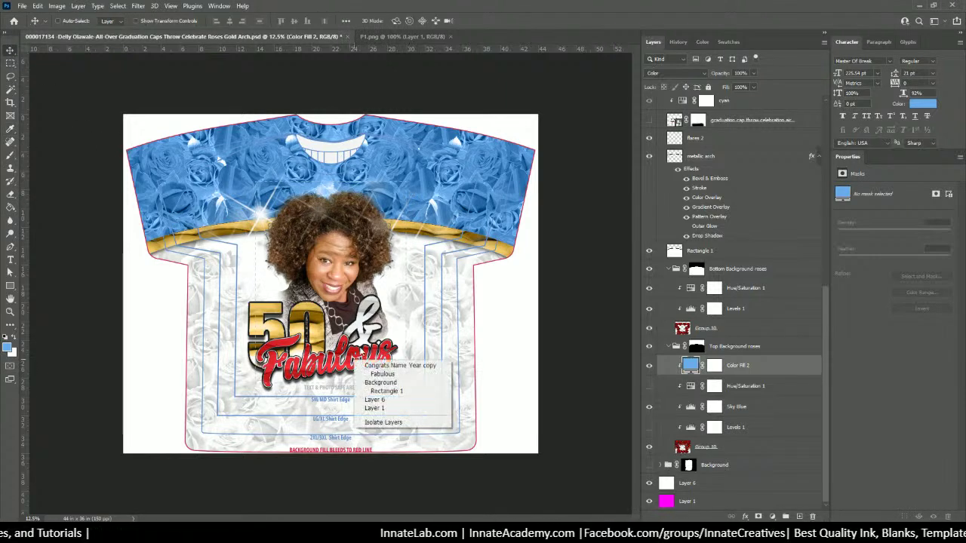
pyautogui.click(370, 381)
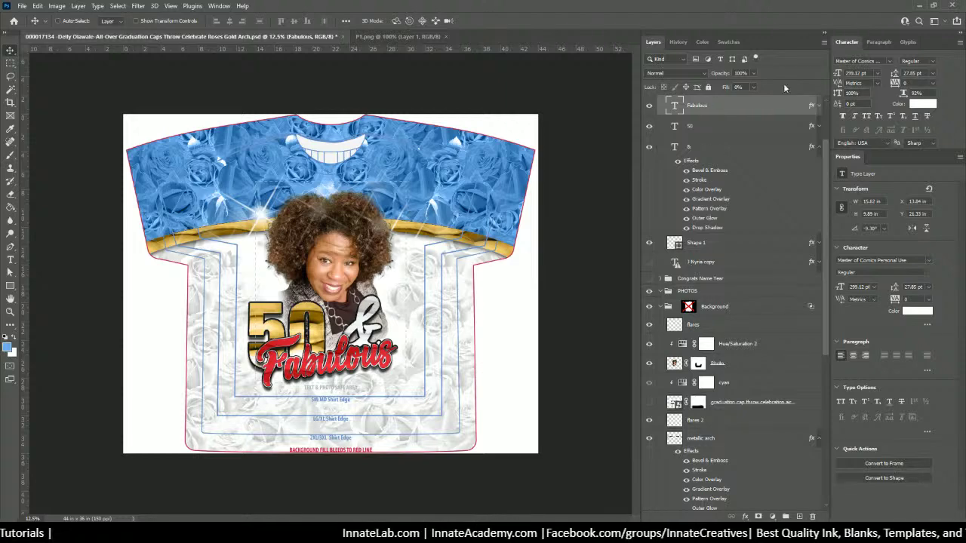
pyautogui.doubleClick(755, 106)
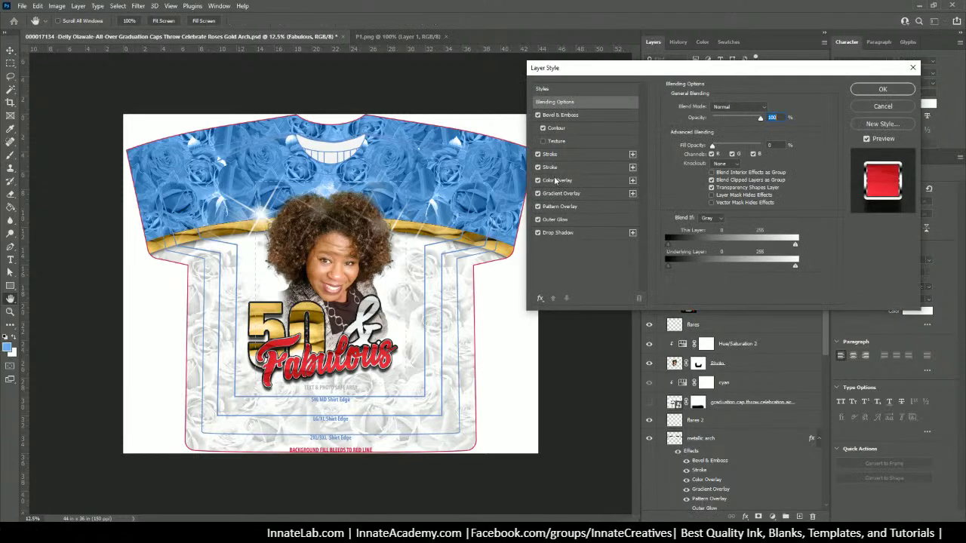
pyautogui.click(557, 181)
pyautogui.click(769, 113)
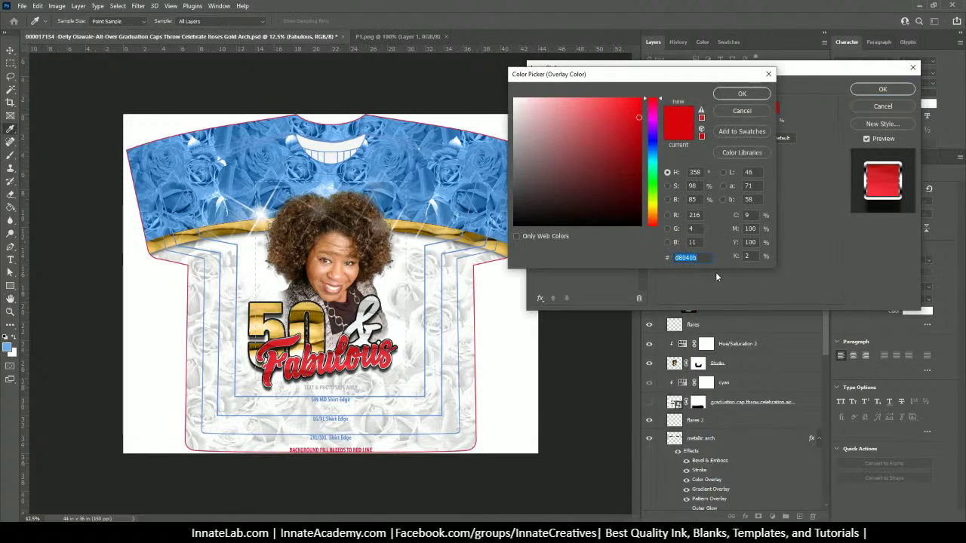
pyautogui.write('69acec')
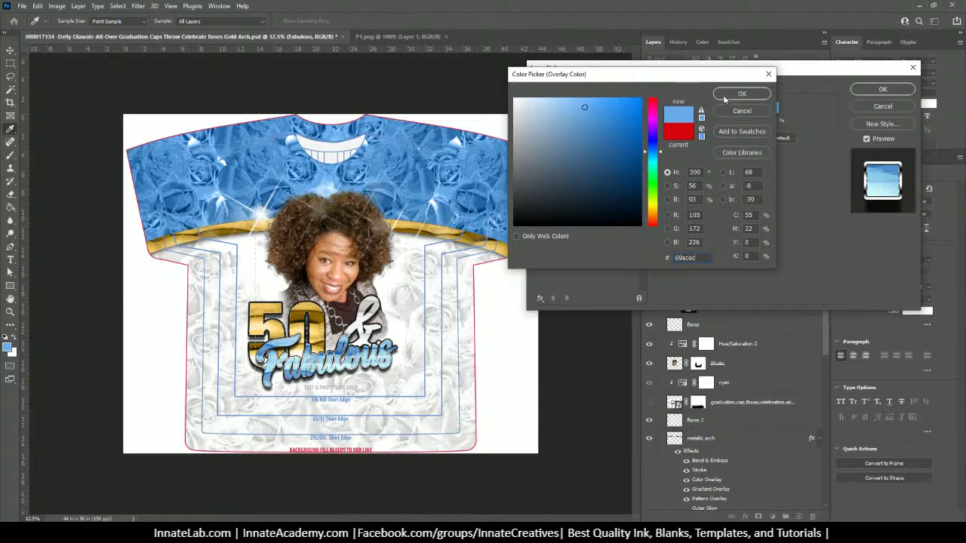
pyautogui.click(724, 94)
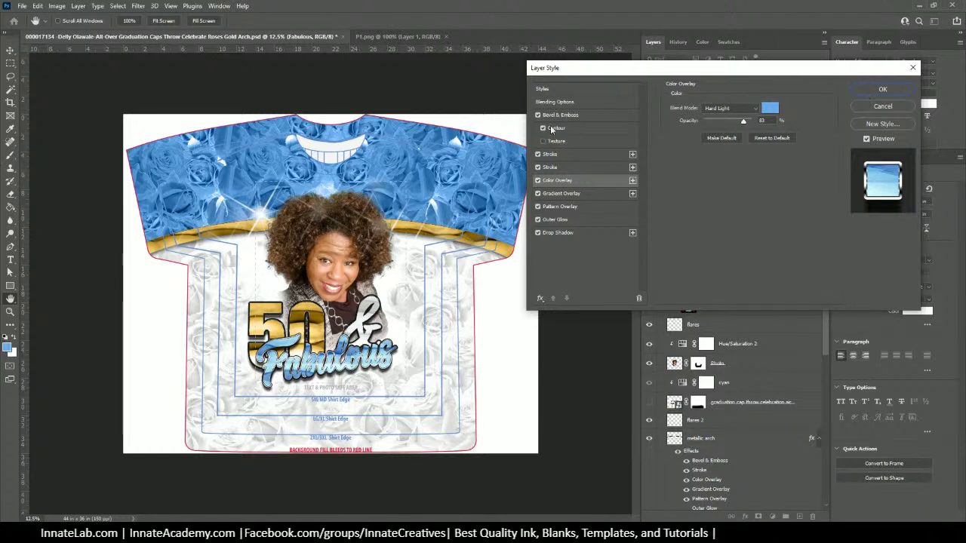
# Step: Add another Stroke effect to the "Fabulous" text with a solid color fill in black, 000000
pyautogui.click(563, 156)
pyautogui.click(632, 153)
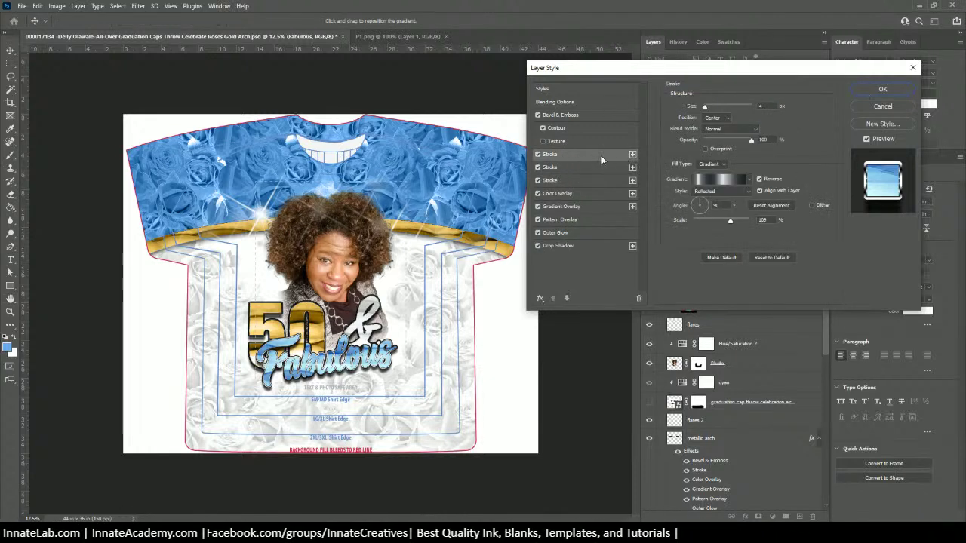
pyautogui.click(709, 165)
pyautogui.click(703, 170)
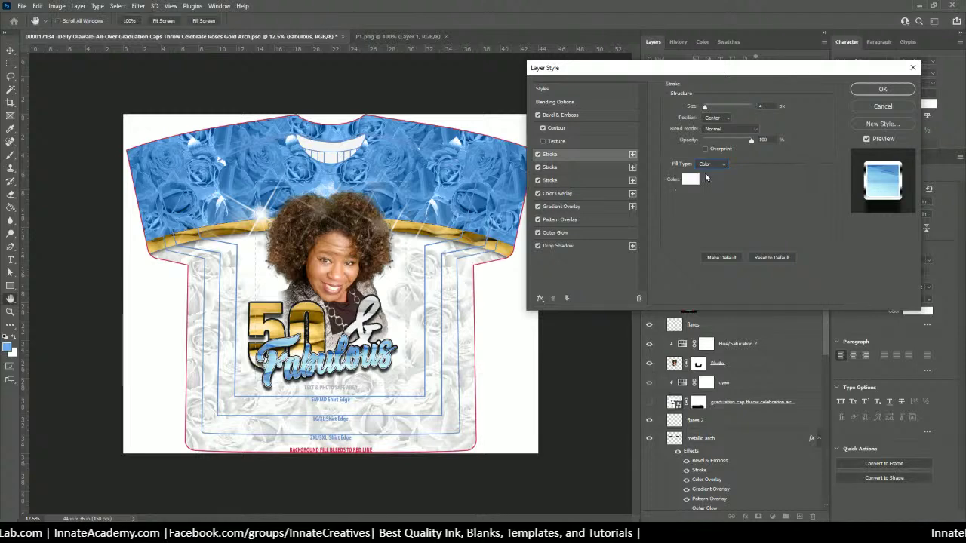
pyautogui.click(691, 181)
pyautogui.write('000000')
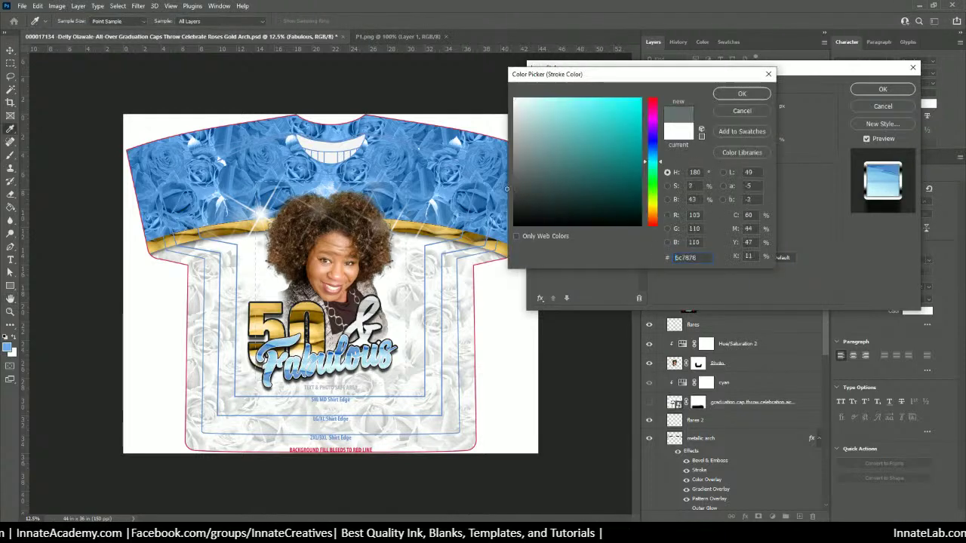
pyautogui.click(741, 94)
# Step: Place the new black stroke inside the "Fabulous" letters at 60% opacity, keep it thin, and apply the layer style
pyautogui.moveTo(706, 110); pyautogui.dragTo(710, 111)
pyautogui.click(727, 140)
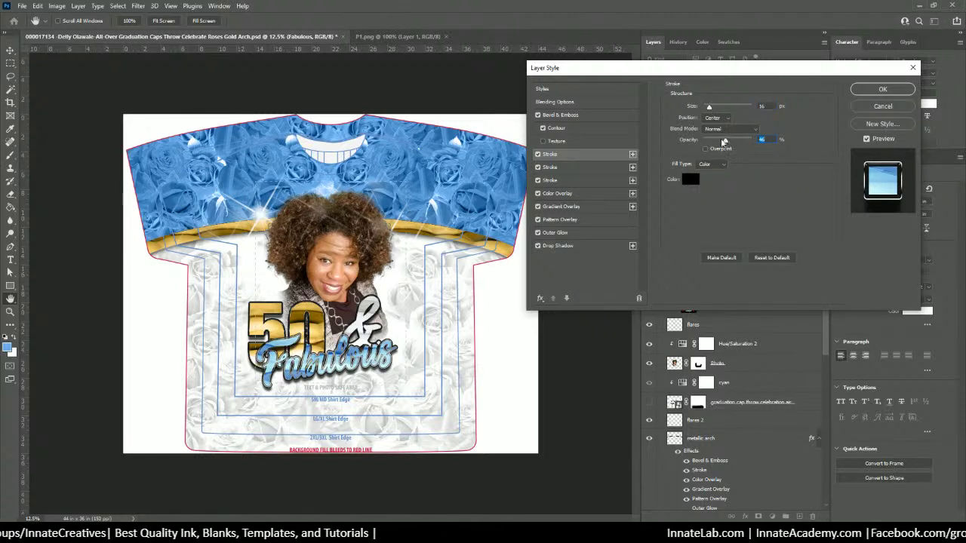
pyautogui.moveTo(725, 140); pyautogui.dragTo(729, 141)
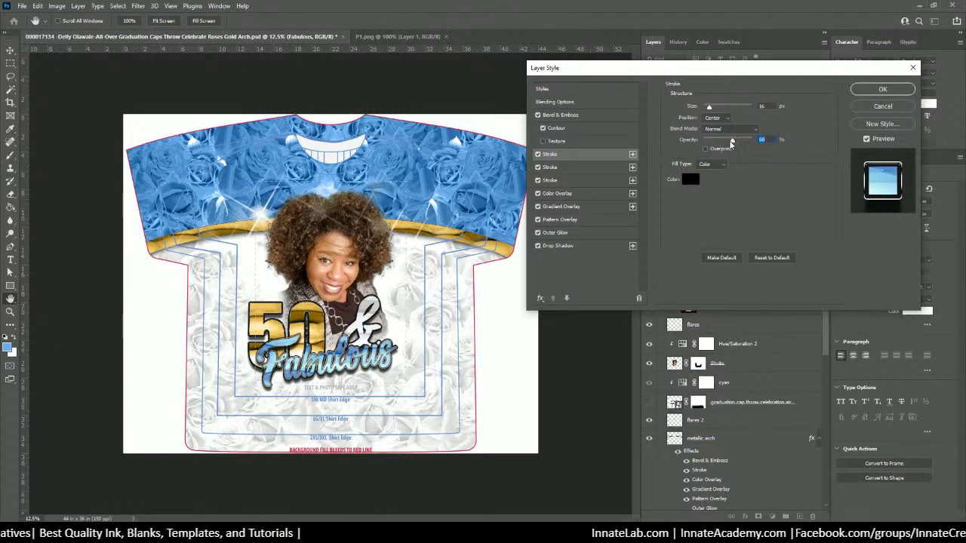
pyautogui.click(723, 120)
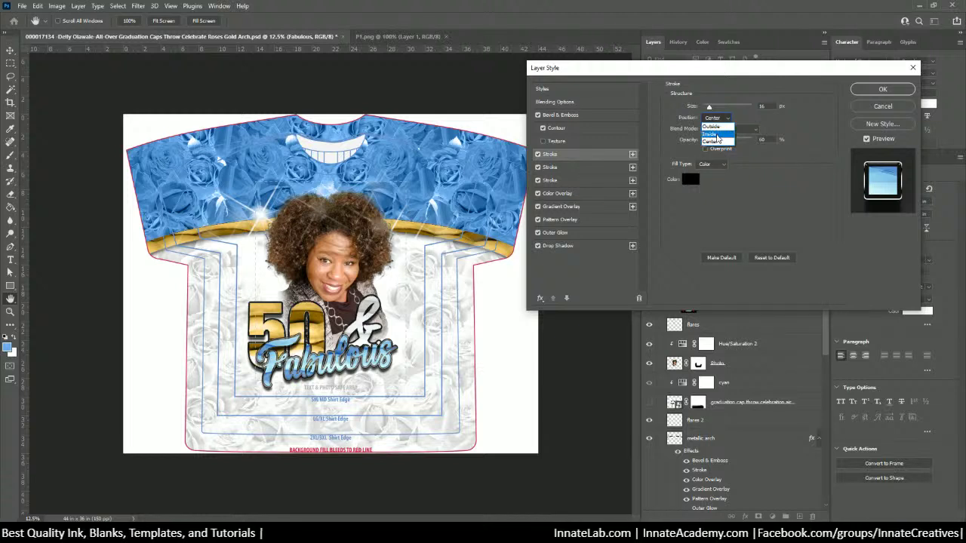
pyautogui.click(717, 125)
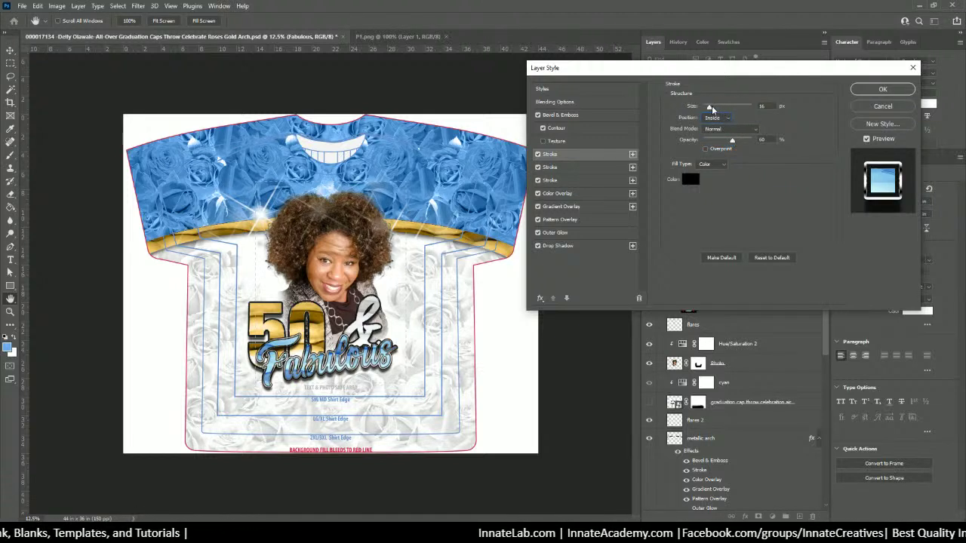
pyautogui.moveTo(712, 110); pyautogui.dragTo(708, 108)
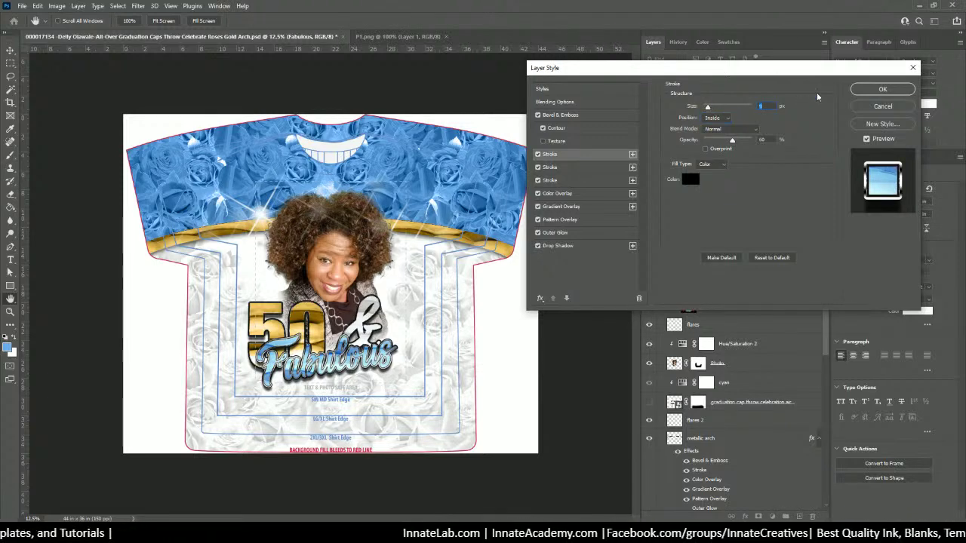
pyautogui.click(870, 87)
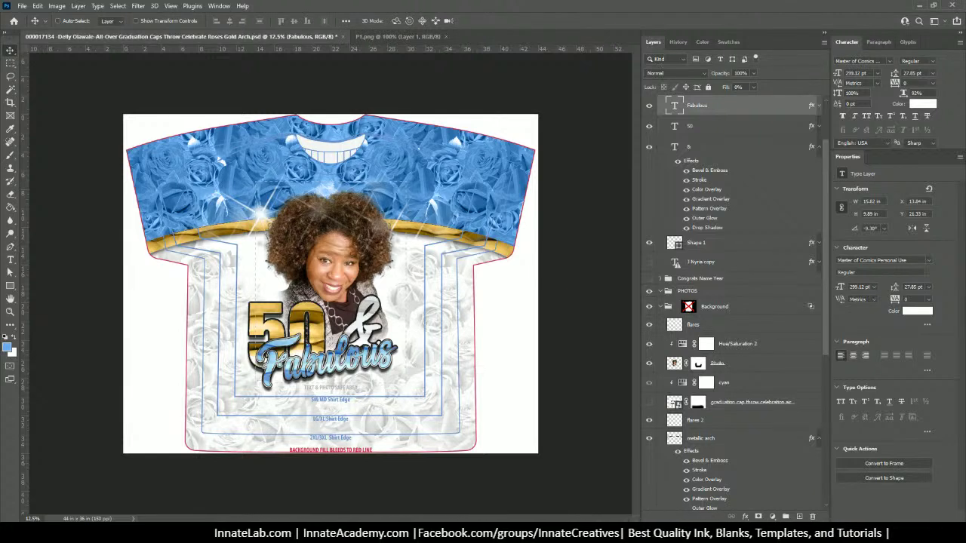
# Step: Hide the TurnOFF4Printing guide layer and save the shirt document
pyautogui.scroll(2, 707, 228)
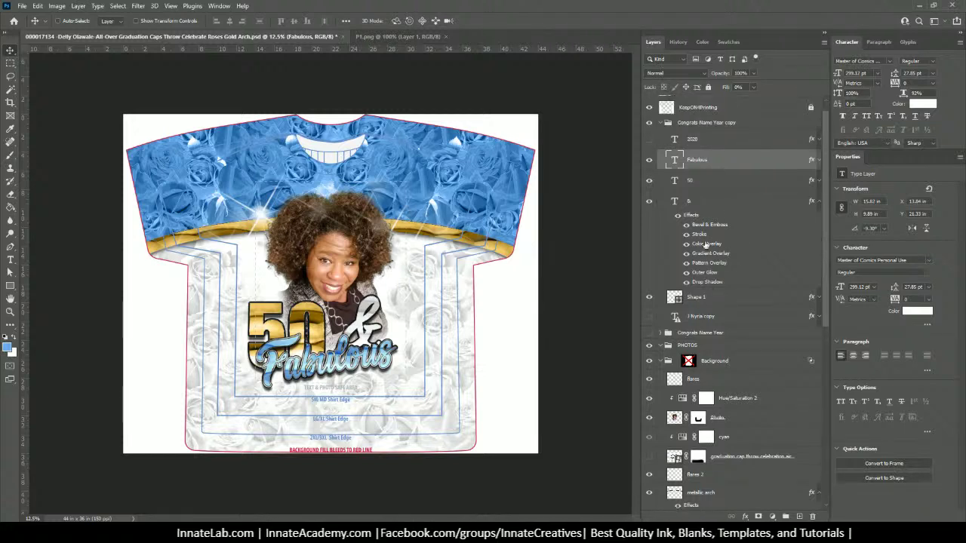
pyautogui.click(717, 341)
pyautogui.scroll(2, 719, 337)
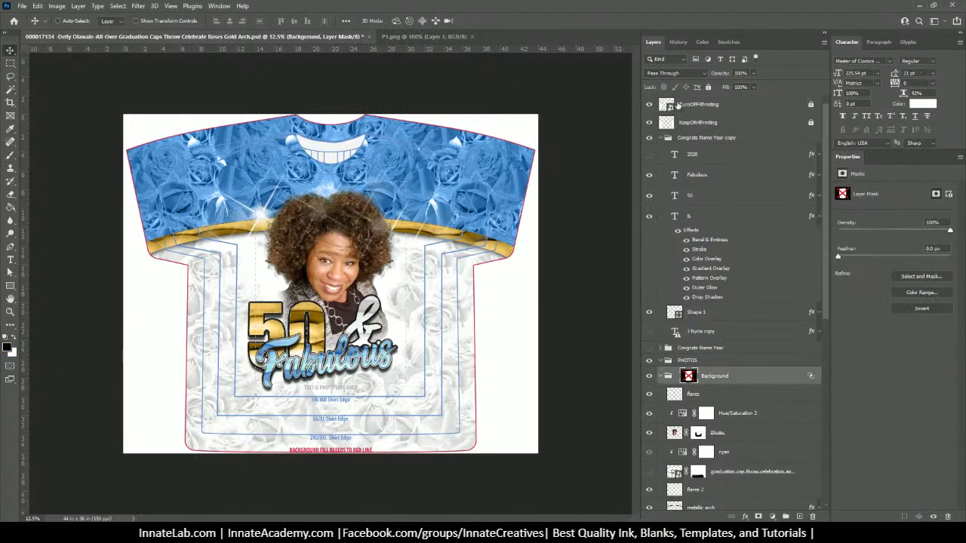
pyautogui.click(649, 104)
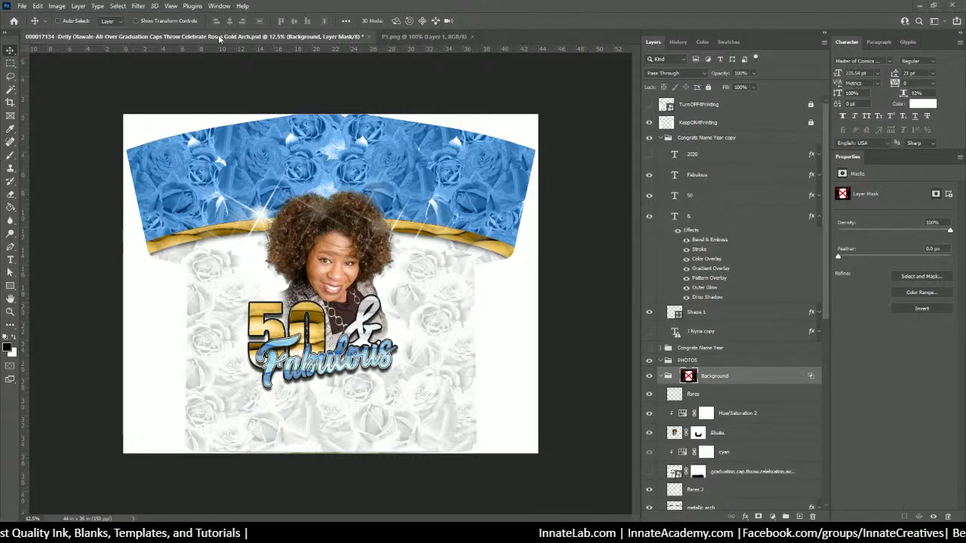
pyautogui.hotkey('ctrl', 's')
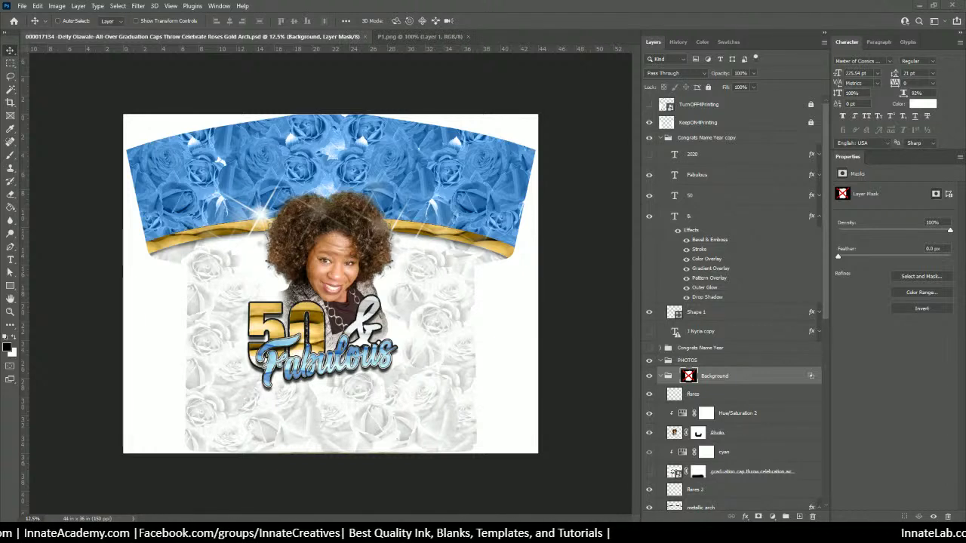
pyautogui.hotkey('alt', 'Tab')
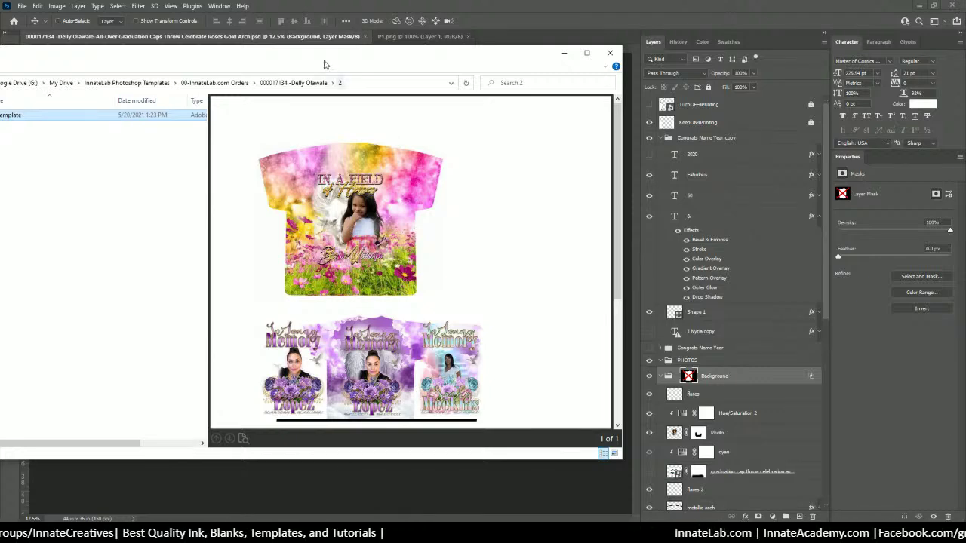
pyautogui.moveTo(324, 61); pyautogui.dragTo(0, 87)
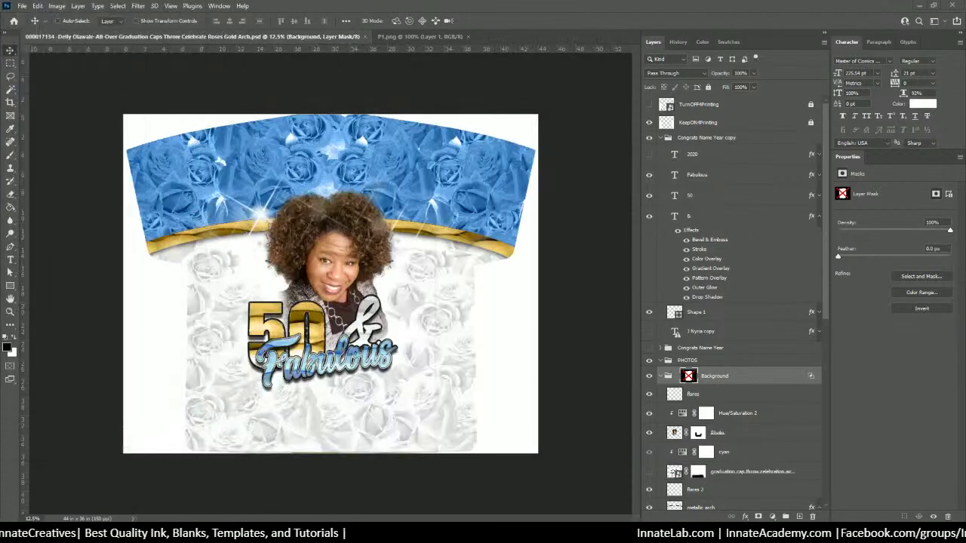
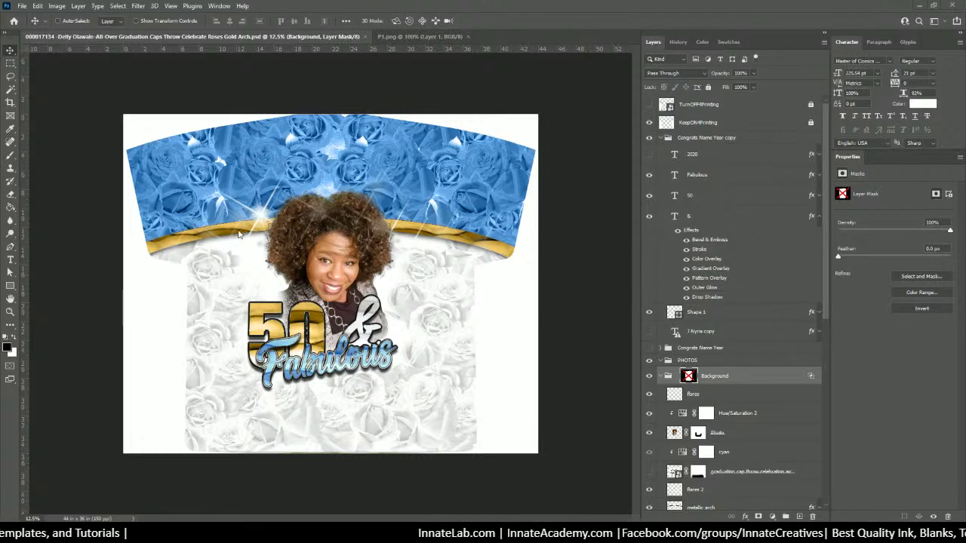
# Step: Show the TurnOFF4Printing guides again and nudge the "50" text slightly right and up
pyautogui.click(649, 105)
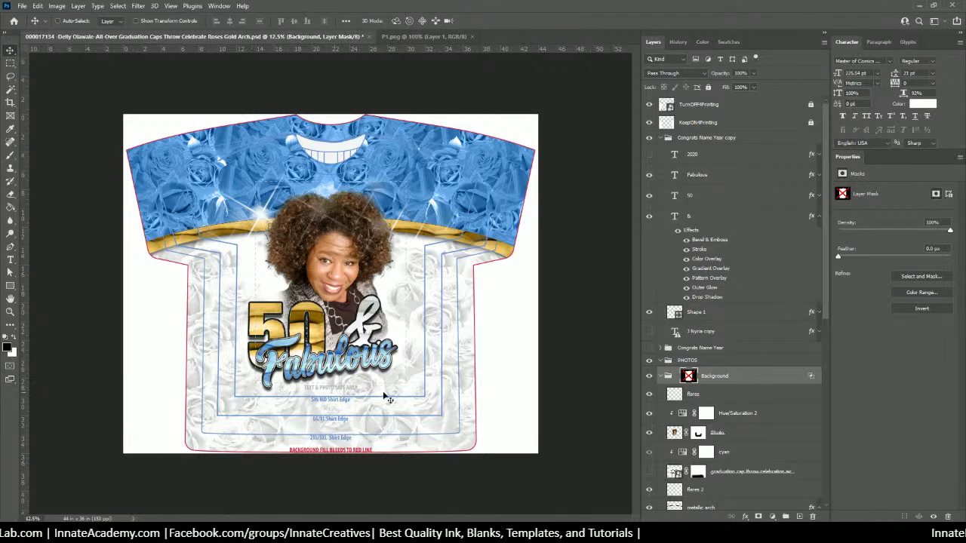
pyautogui.rightClick(334, 327)
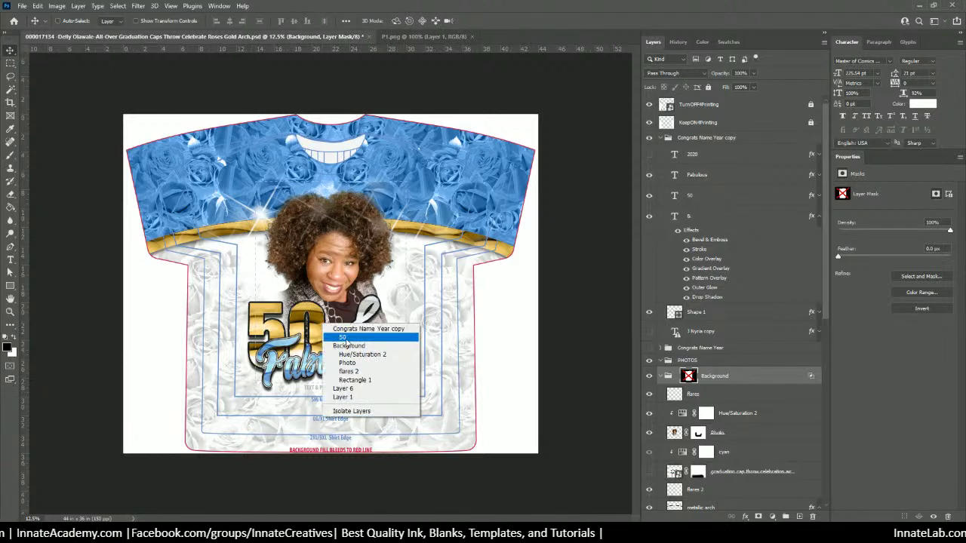
pyautogui.click(342, 338)
pyautogui.moveTo(319, 325); pyautogui.dragTo(326, 326)
pyautogui.moveTo(325, 328); pyautogui.dragTo(322, 328)
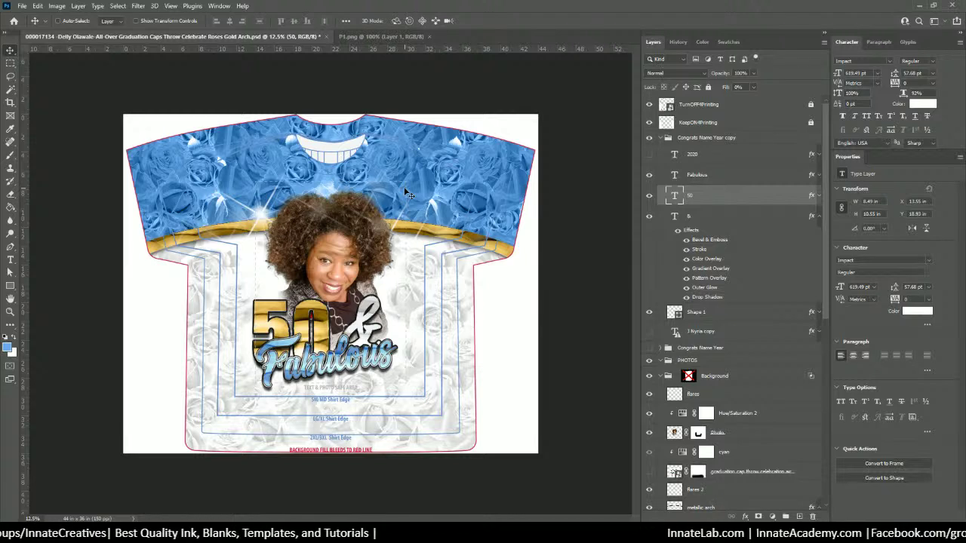
# Step: Move the "Fabulous" text about 0.45 in right and 0.4 in down beneath the "50 &"
pyautogui.rightClick(388, 356)
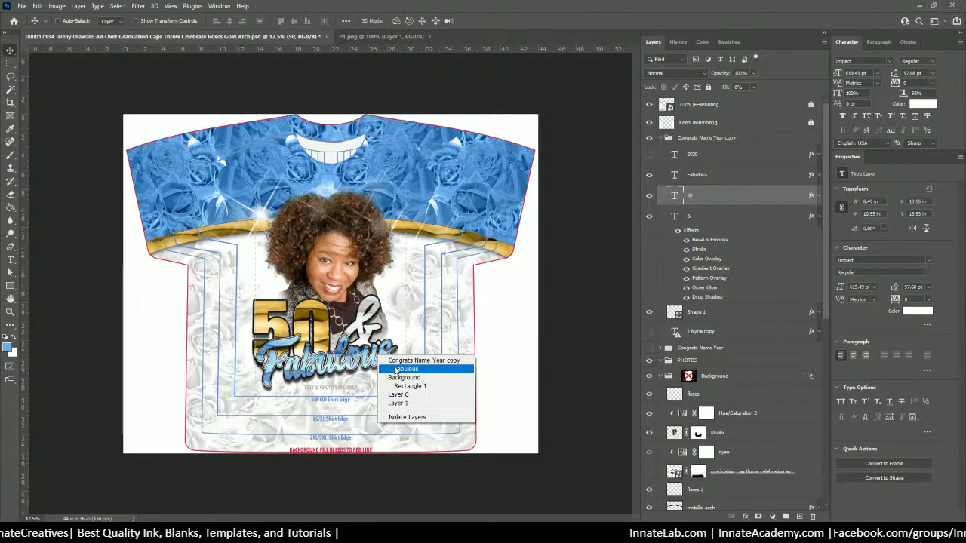
pyautogui.click(400, 369)
pyautogui.moveTo(388, 329); pyautogui.dragTo(394, 337)
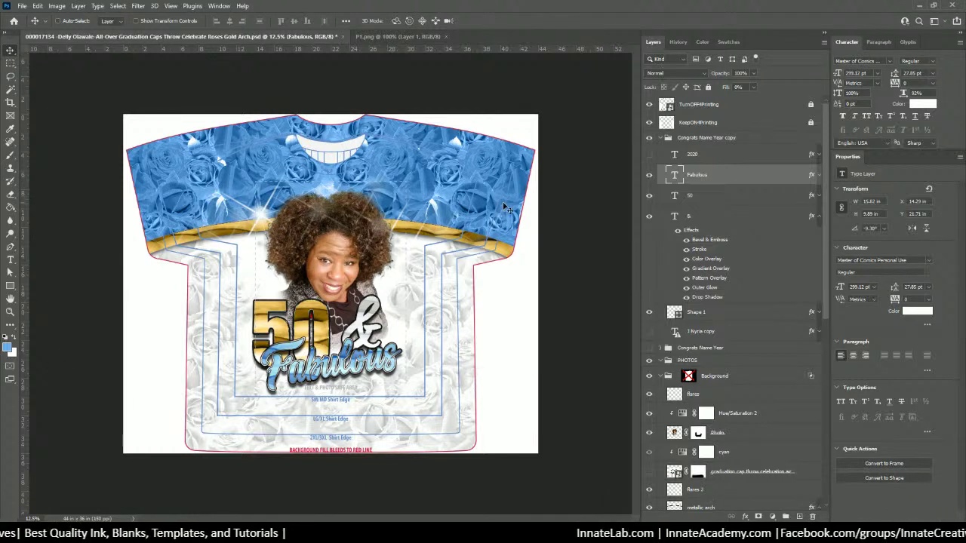
# Step: Paint a soft black band across the lower part of the blue roses on the Color Fill 2 layer mask with a 1372 px brush
pyautogui.scroll(-10, 722, 341)
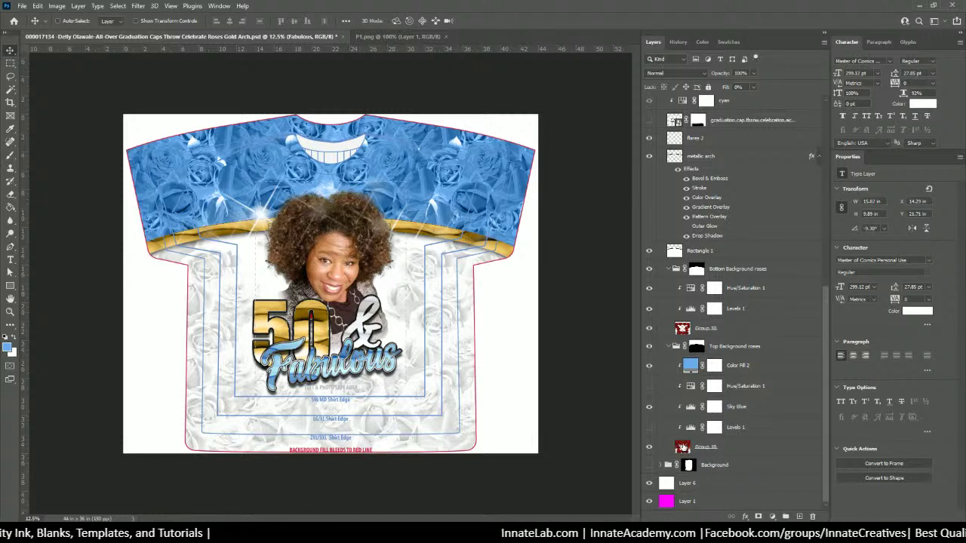
pyautogui.click(743, 367)
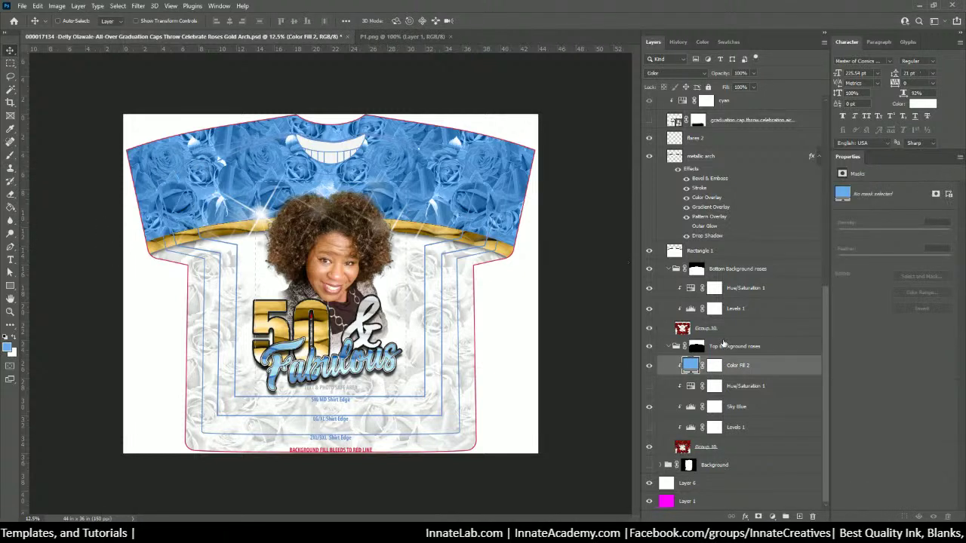
pyautogui.click(717, 367)
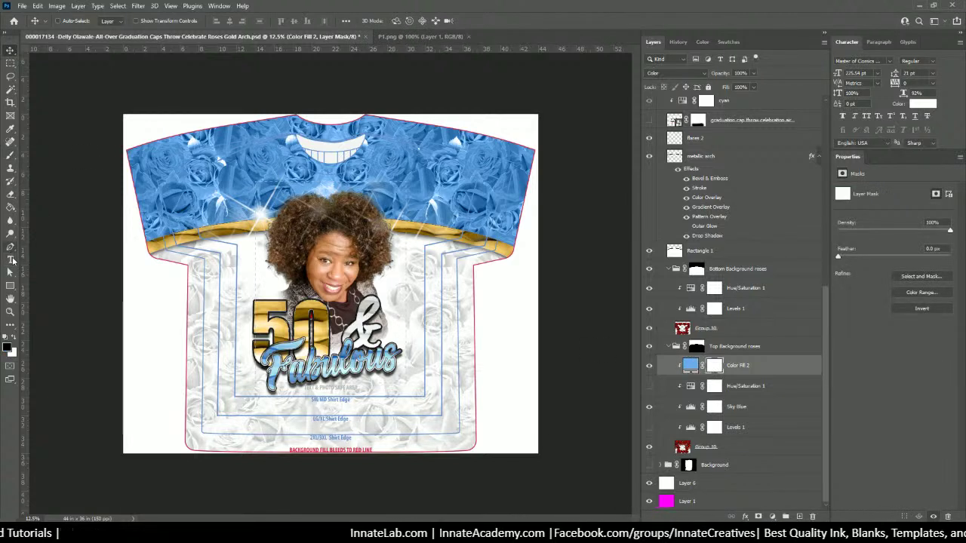
pyautogui.click(10, 208)
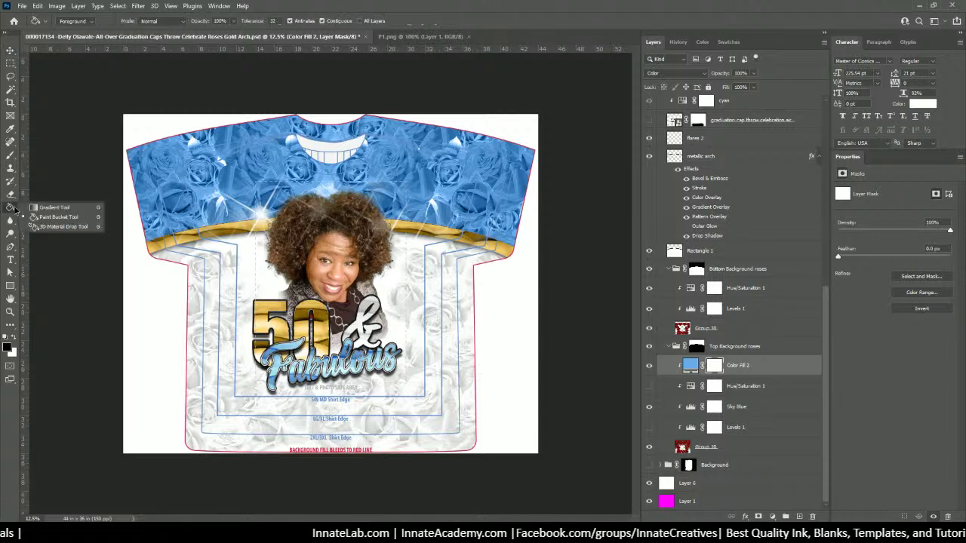
pyautogui.click(57, 208)
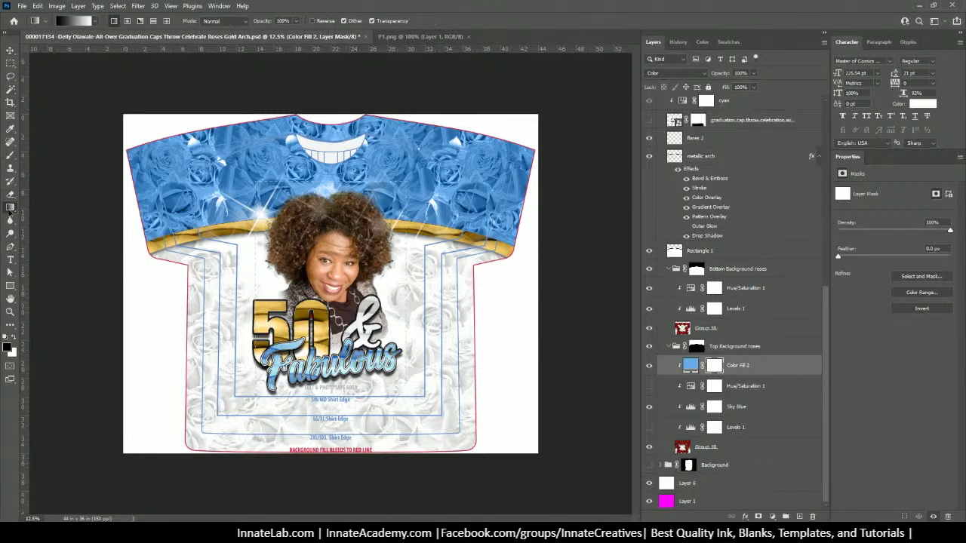
pyautogui.click(9, 210)
pyautogui.click(10, 154)
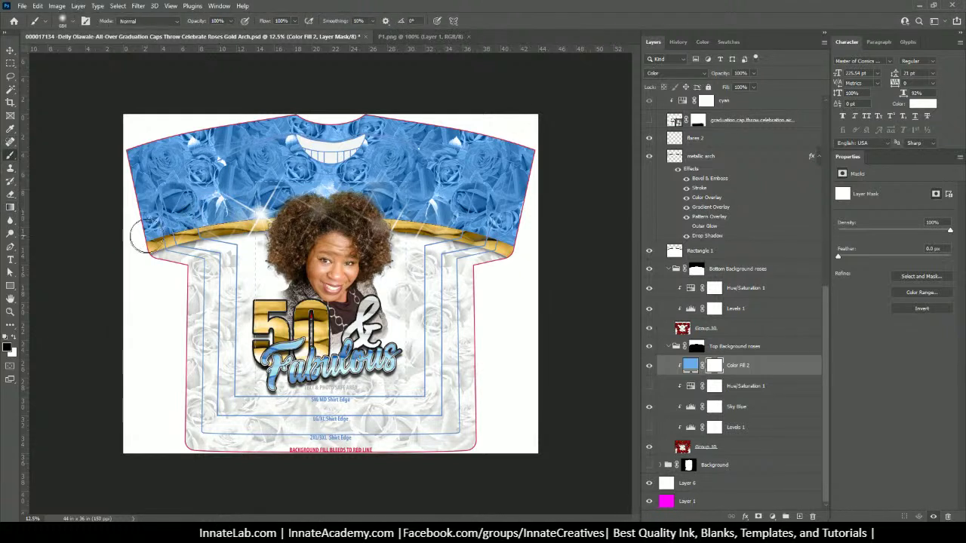
pyautogui.moveTo(250, 227)
pyautogui.mouseDown()
pyautogui.moveTo(282, 230)
pyautogui.moveTo(264, 224)
pyautogui.mouseUp()
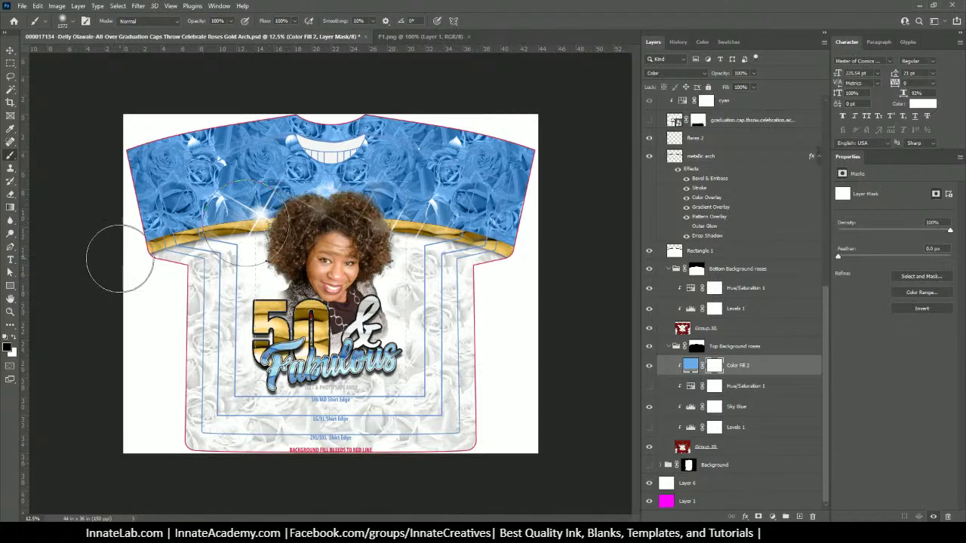
pyautogui.moveTo(136, 255)
pyautogui.mouseDown()
pyautogui.moveTo(276, 214)
pyautogui.moveTo(442, 226)
pyautogui.moveTo(538, 249)
pyautogui.mouseUp()
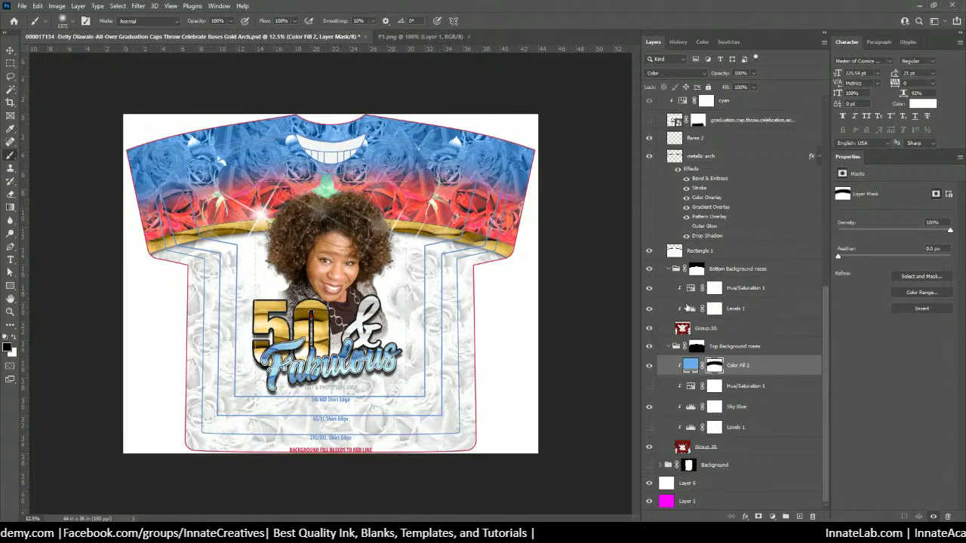
# Step: Delete the Sky Blue layer's blank mask and replace it with a copy of the Color Fill 2 mask
pyautogui.click(691, 368)
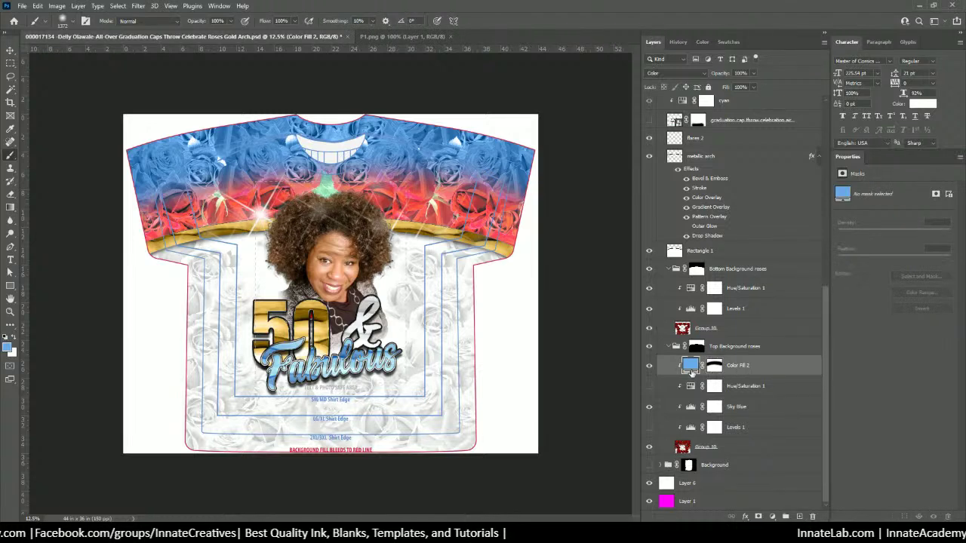
pyautogui.click(715, 410)
pyautogui.rightClick(715, 410)
pyautogui.click(731, 422)
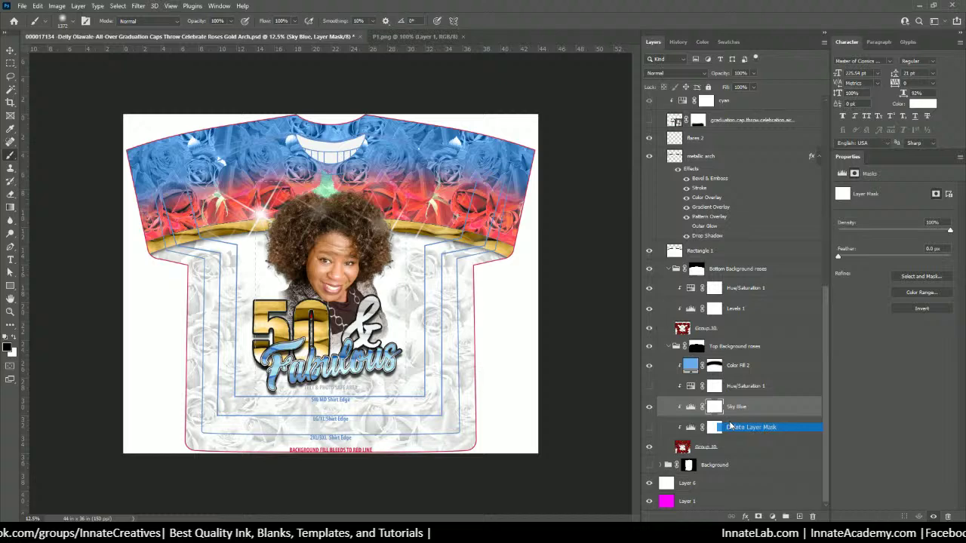
pyautogui.click(715, 367)
pyautogui.moveTo(714, 368); pyautogui.dragTo(710, 410)
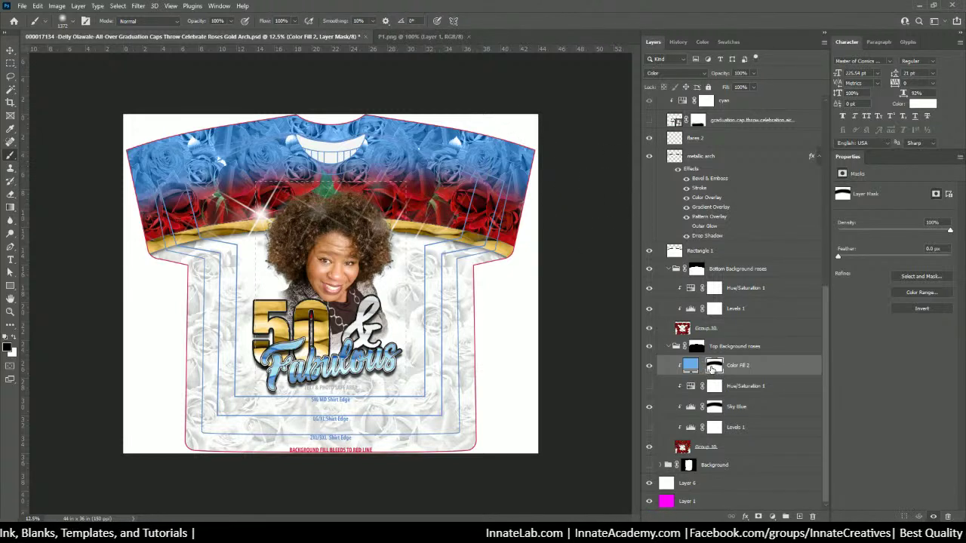
# Step: Stretch the Color Fill 2 layer mask downward to 119.64% of its height and apply the transform
pyautogui.hotkey('ctrl', 't')
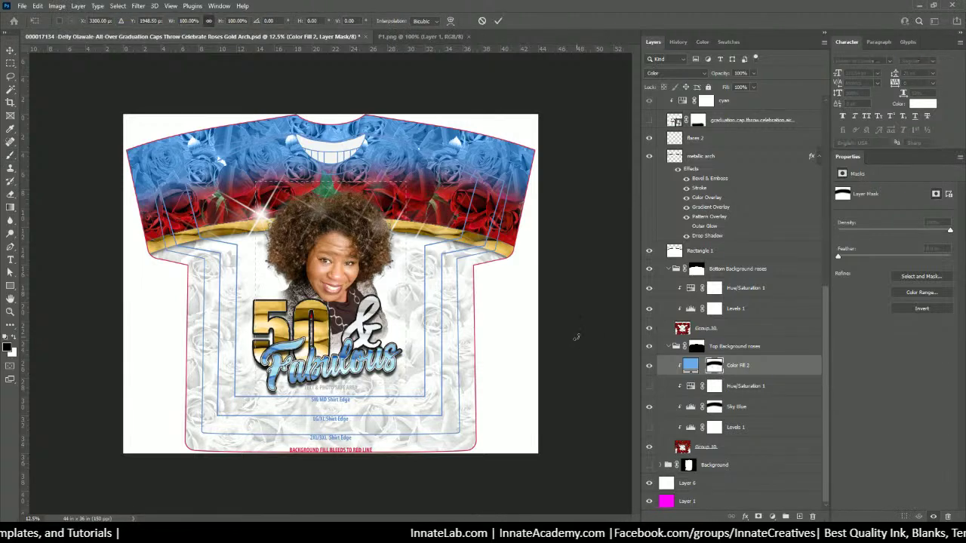
pyautogui.hotkey('ctrl', '-')
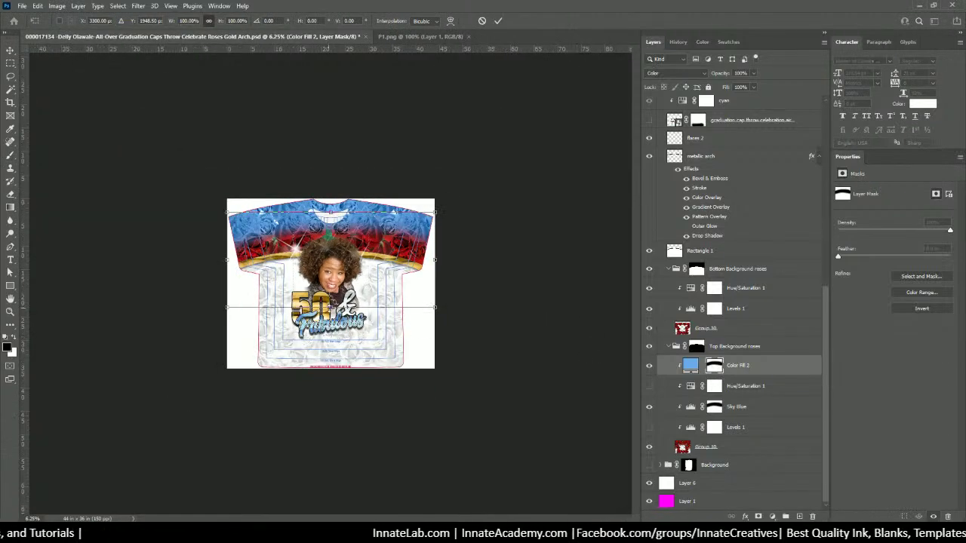
pyautogui.moveTo(331, 307); pyautogui.dragTo(331, 326)
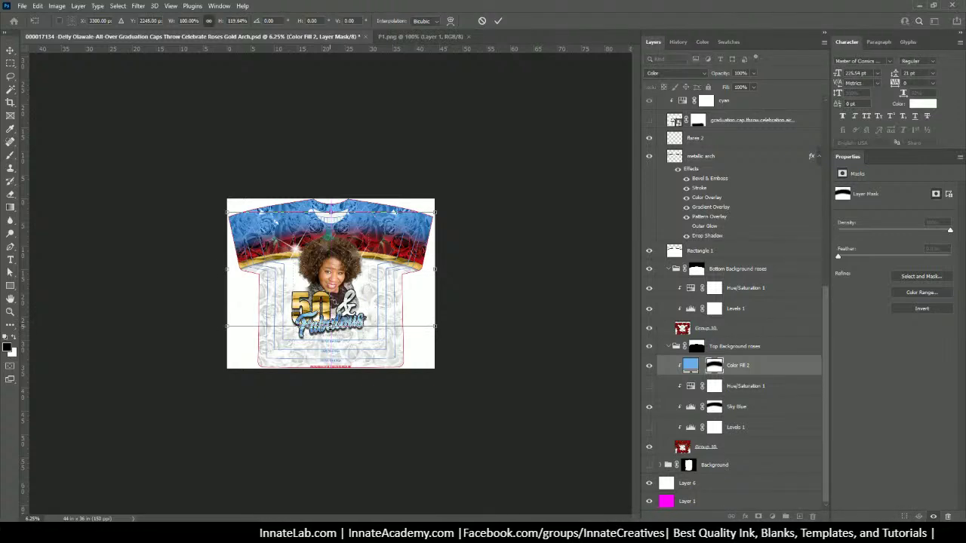
pyautogui.hotkey('ctrl', '+')
pyautogui.hotkey('ctrl', '+')
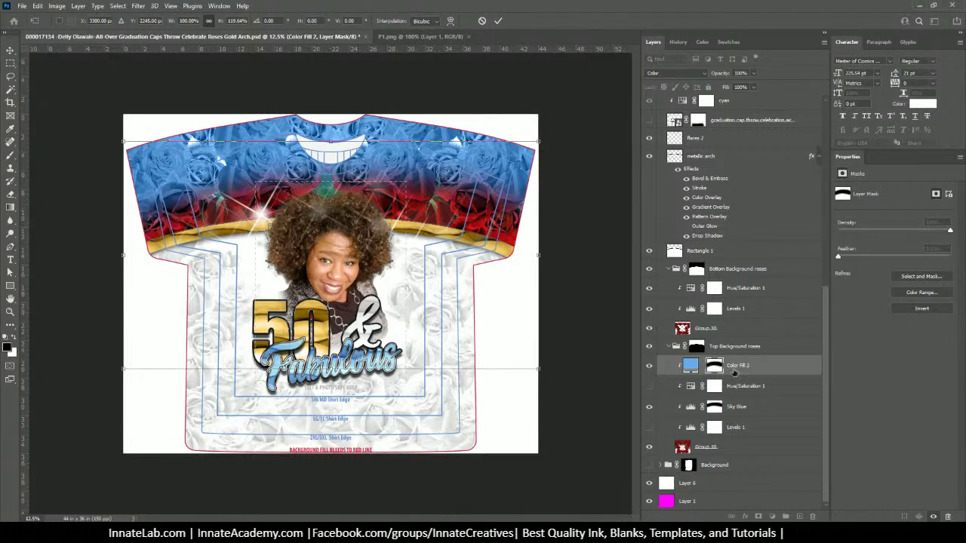
pyautogui.press('Return')
# Step: Disable the layer masks on both the Color Fill 2 and Sky Blue layers
pyautogui.rightClick(716, 369)
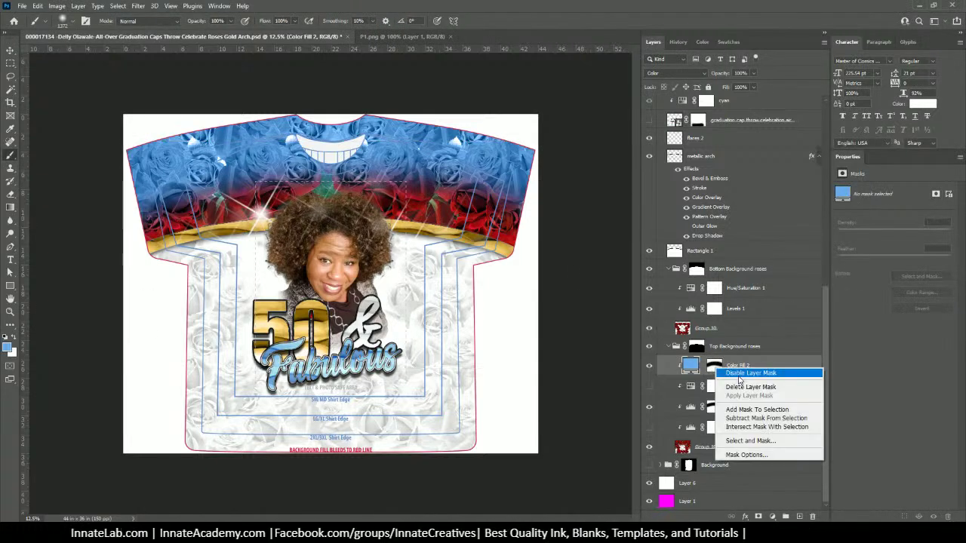
pyautogui.click(739, 374)
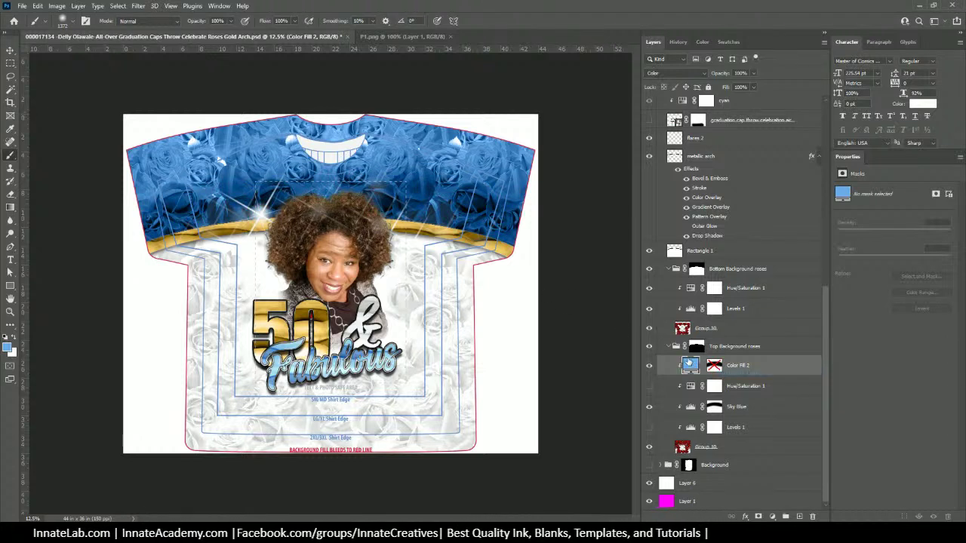
pyautogui.click(721, 411)
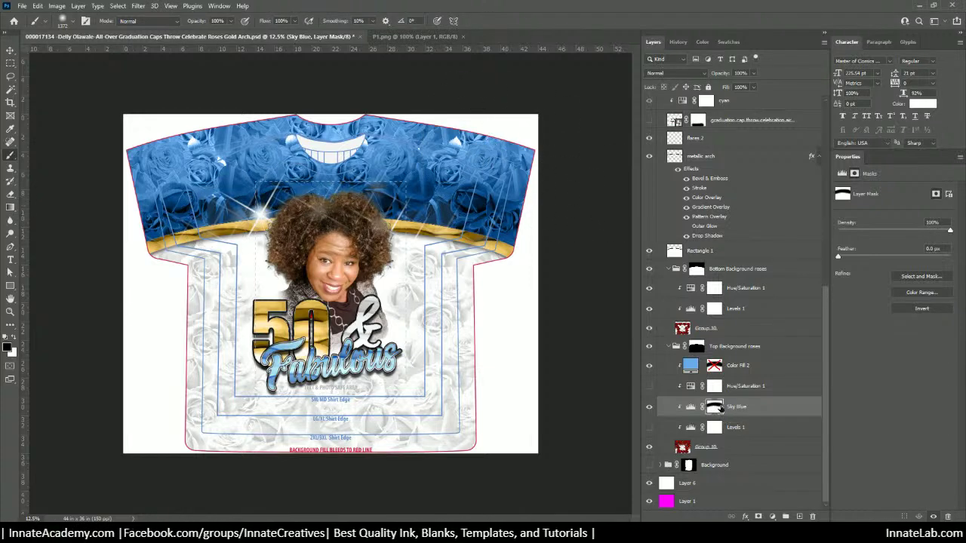
pyautogui.rightClick(720, 408)
pyautogui.click(745, 414)
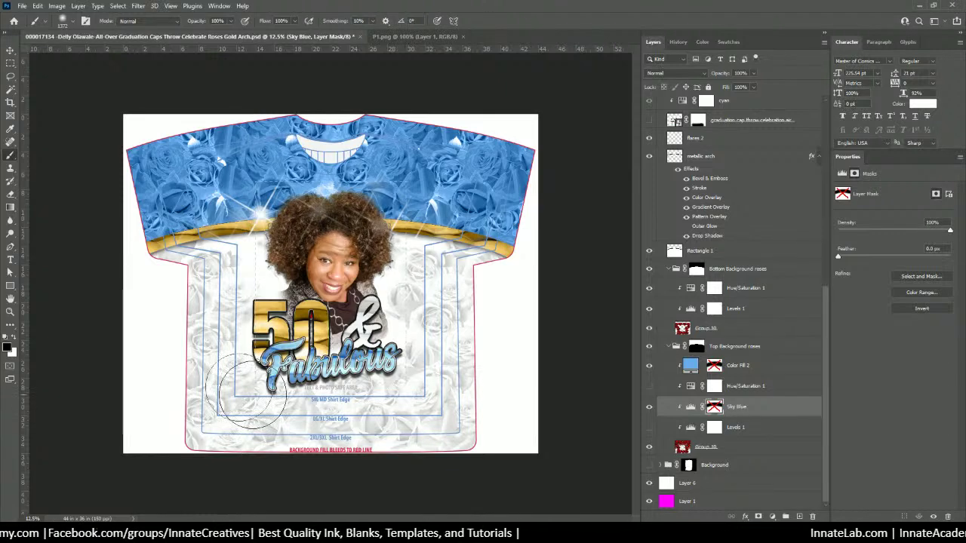
# Step: Move Color Fill 2 above Hue/Saturation 1 in the Bottom Background roses group and set its blend mode to Normal
pyautogui.click(757, 291)
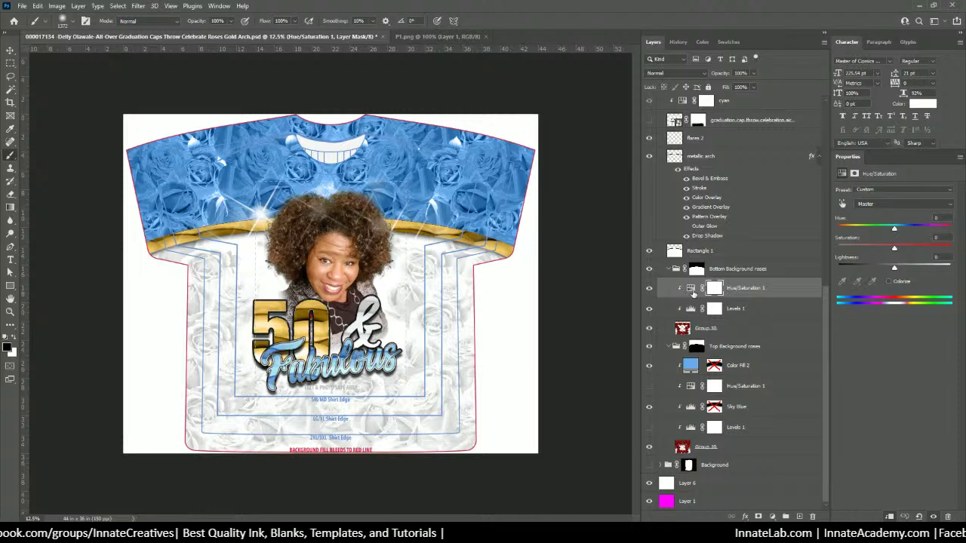
pyautogui.click(649, 289)
pyautogui.click(650, 290)
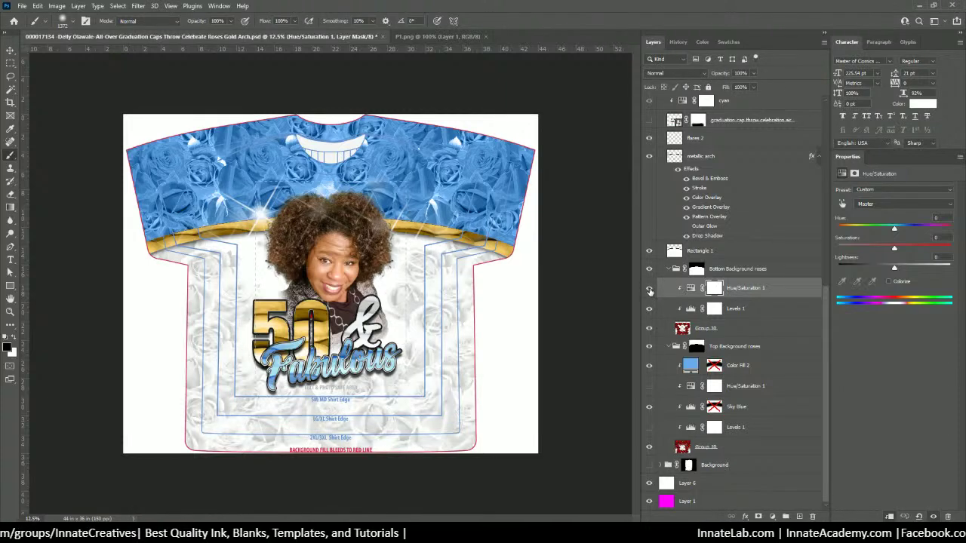
pyautogui.click(757, 290)
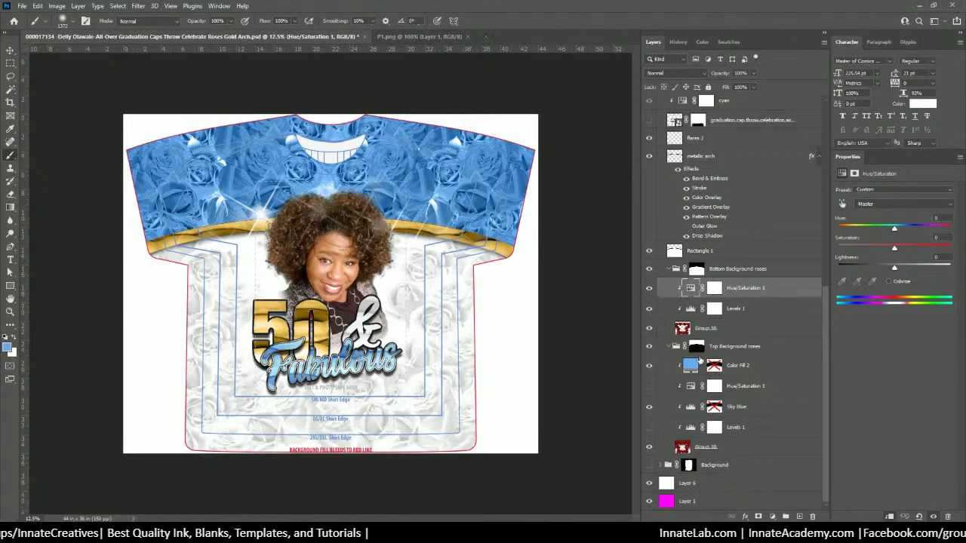
pyautogui.moveTo(745, 367); pyautogui.dragTo(737, 280)
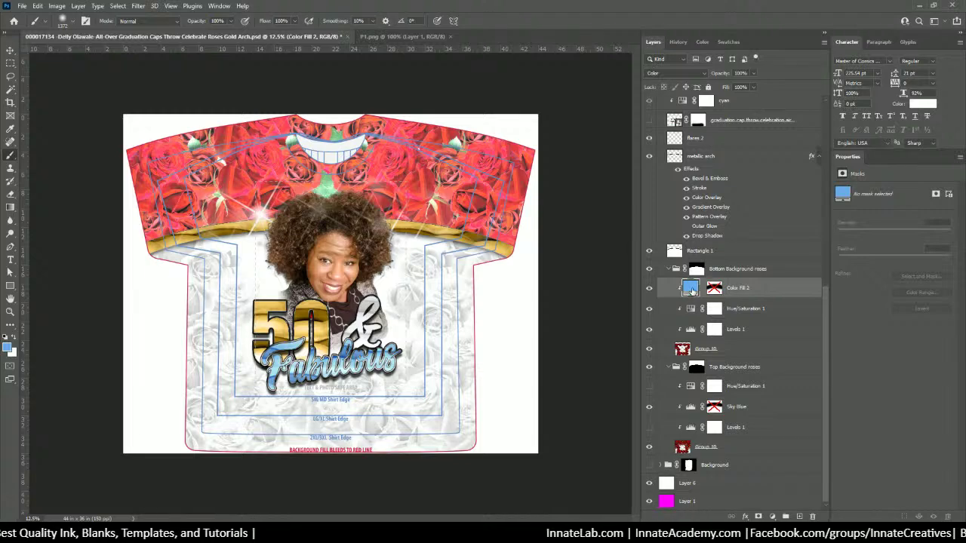
pyautogui.click(668, 73)
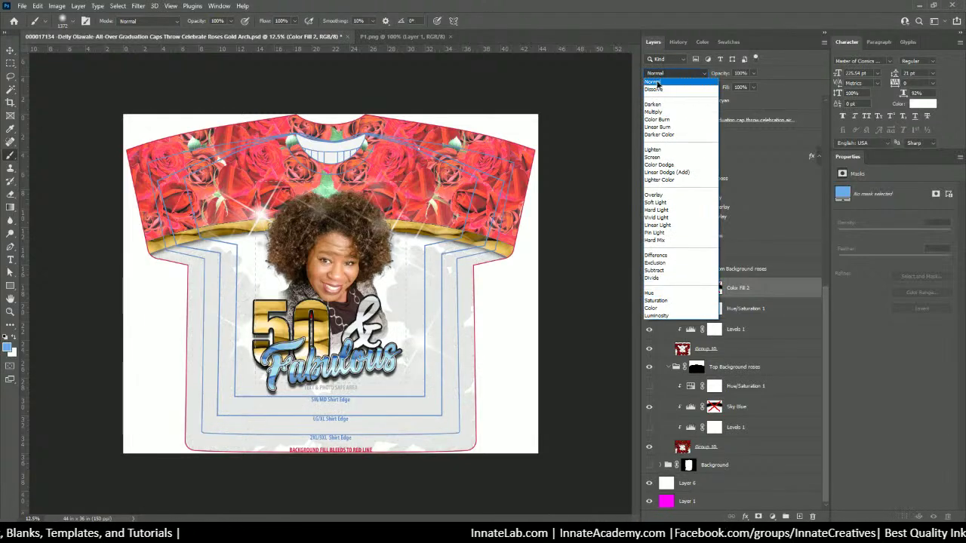
pyautogui.click(654, 81)
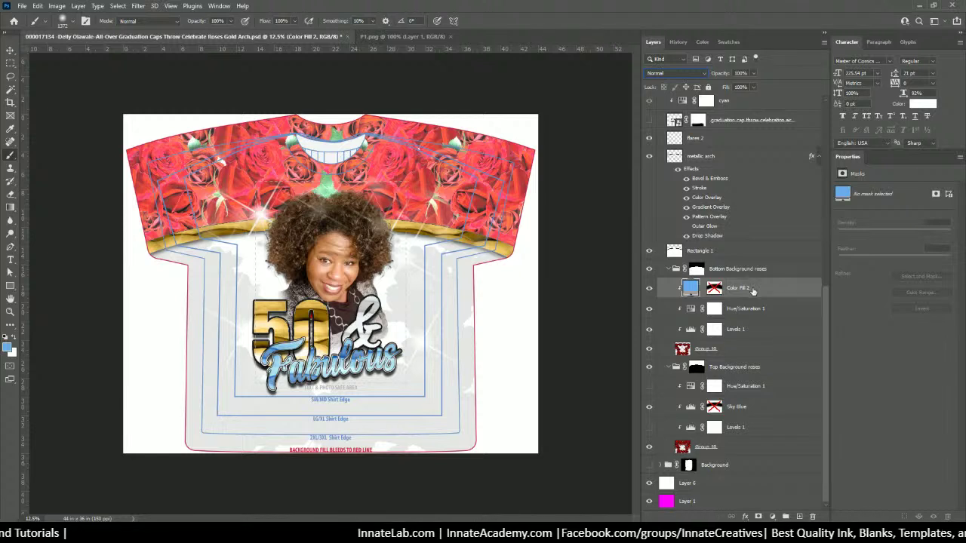
# Step: Delete the layer mask from the Color Fill 2 layer
pyautogui.click(713, 288)
pyautogui.rightClick(715, 289)
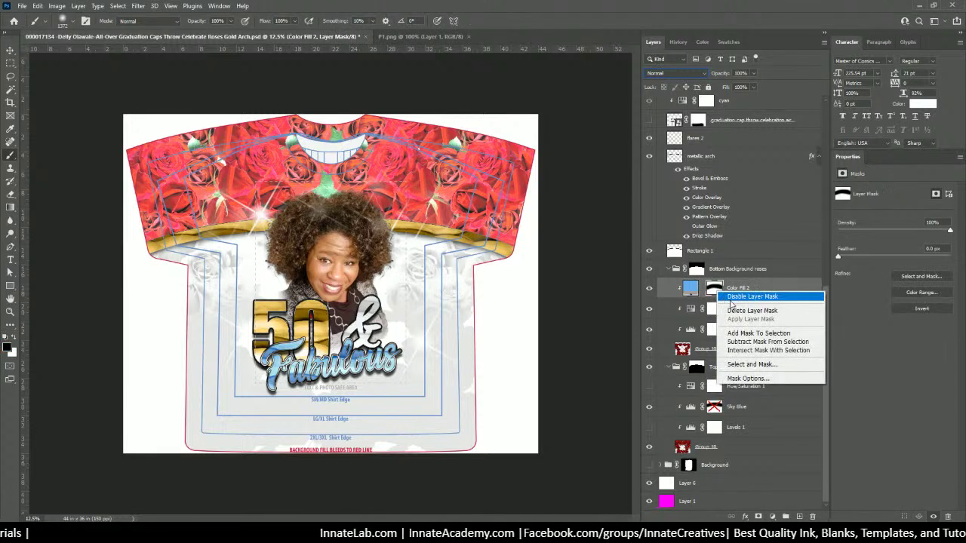
pyautogui.click(730, 297)
pyautogui.rightClick(712, 289)
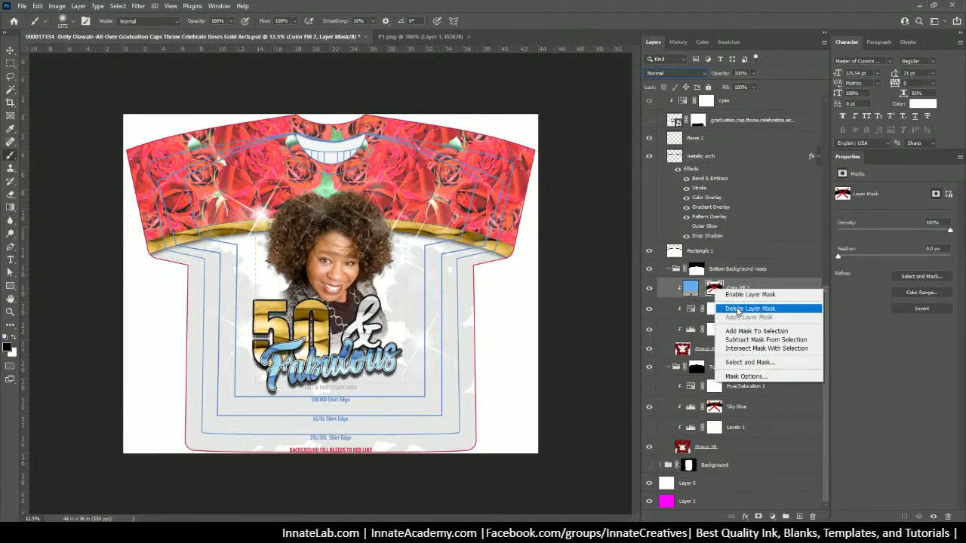
pyautogui.click(717, 303)
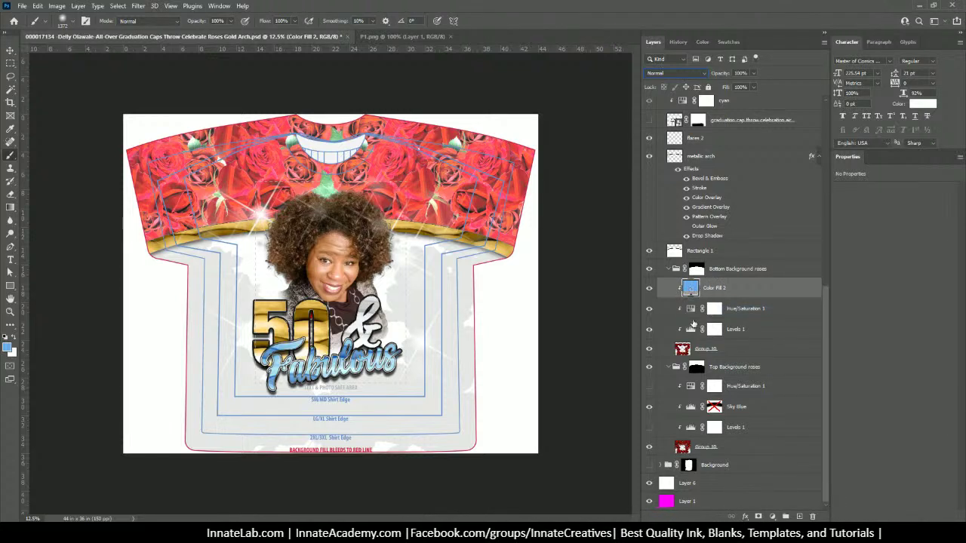
# Step: Move Color Fill 2 out above the Bottom Background roses group and clip it to that group
pyautogui.click(732, 333)
pyautogui.click(741, 308)
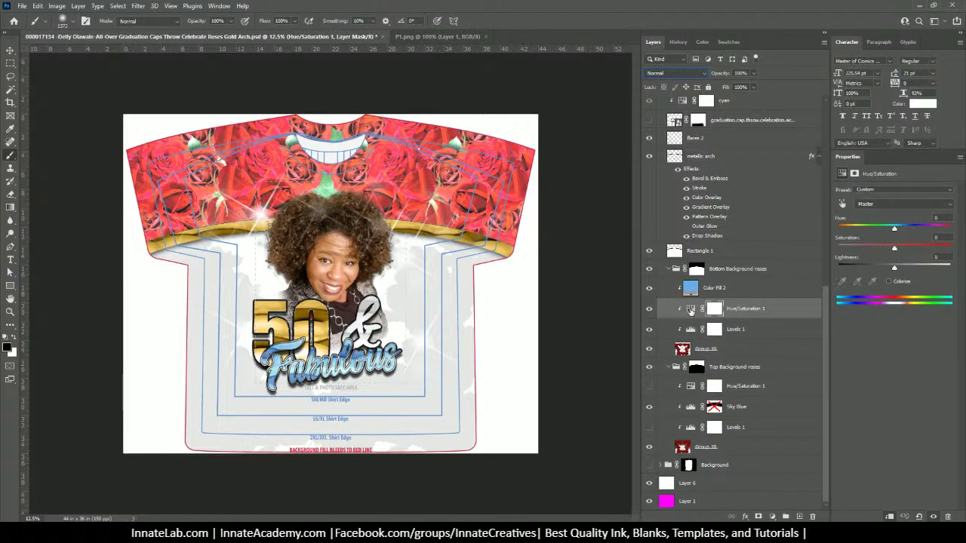
pyautogui.moveTo(719, 290); pyautogui.dragTo(698, 261)
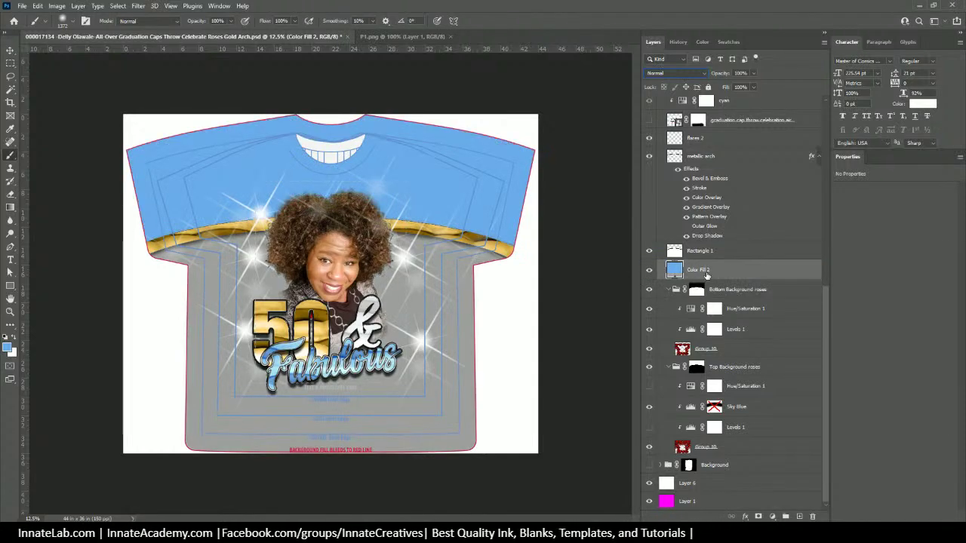
pyautogui.rightClick(710, 272)
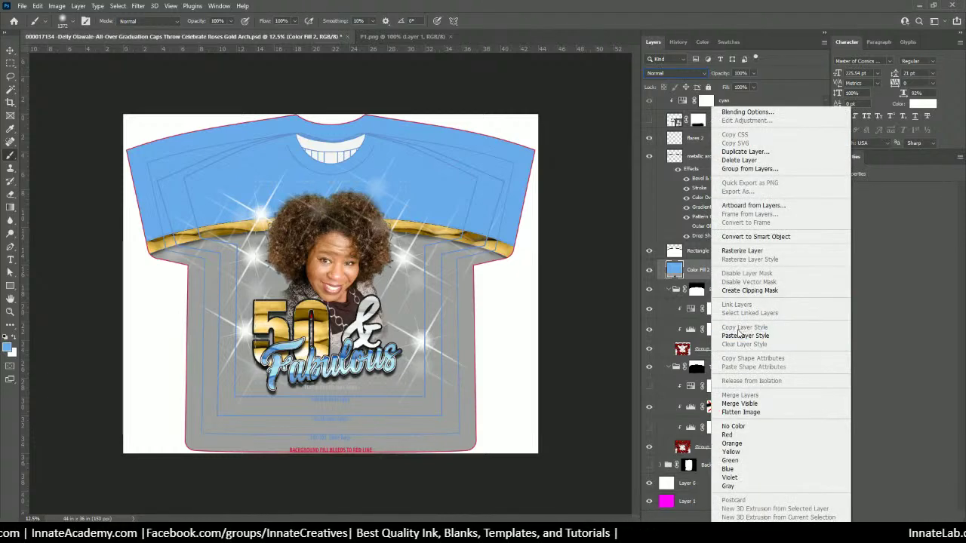
pyautogui.click(749, 290)
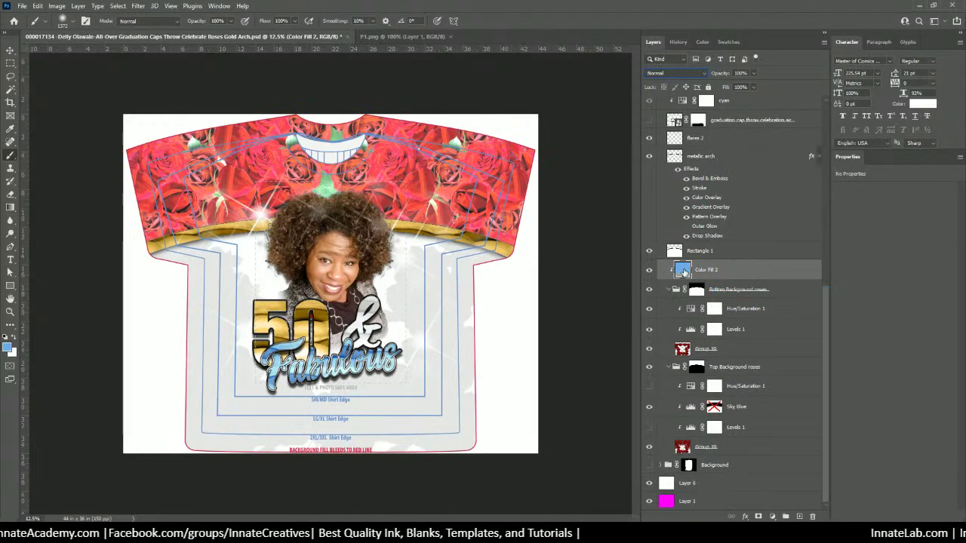
# Step: Set the Color Fill 2 layer's blend mode to Color
pyautogui.doubleClick(683, 271)
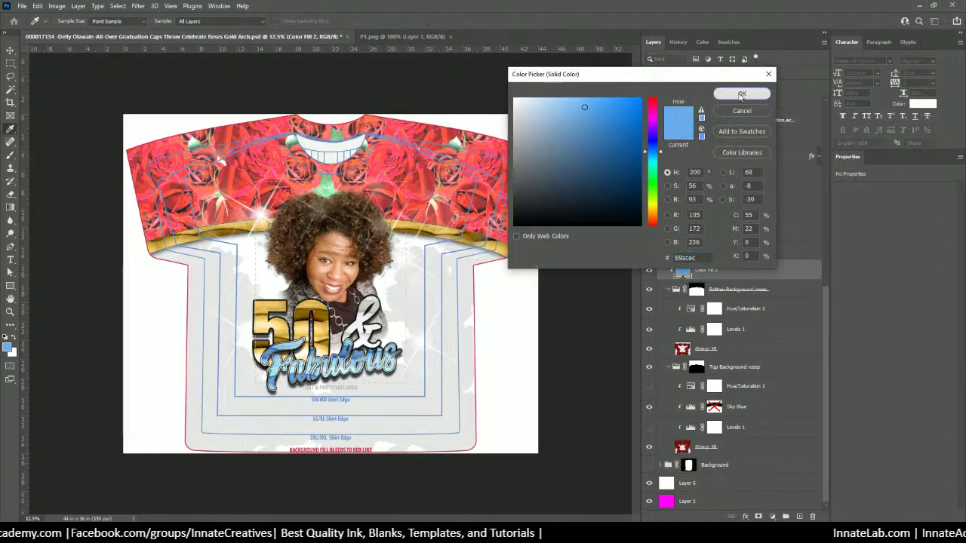
pyautogui.click(739, 92)
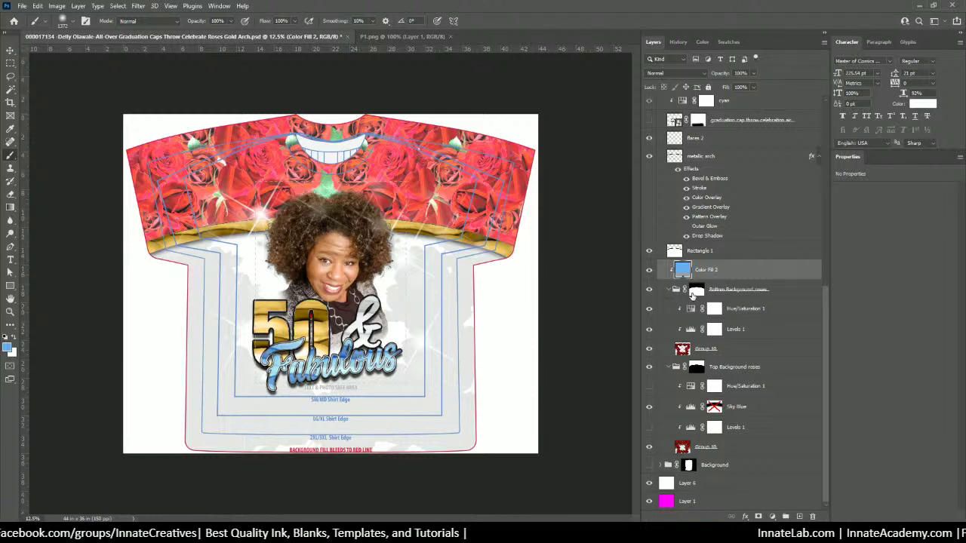
pyautogui.click(703, 352)
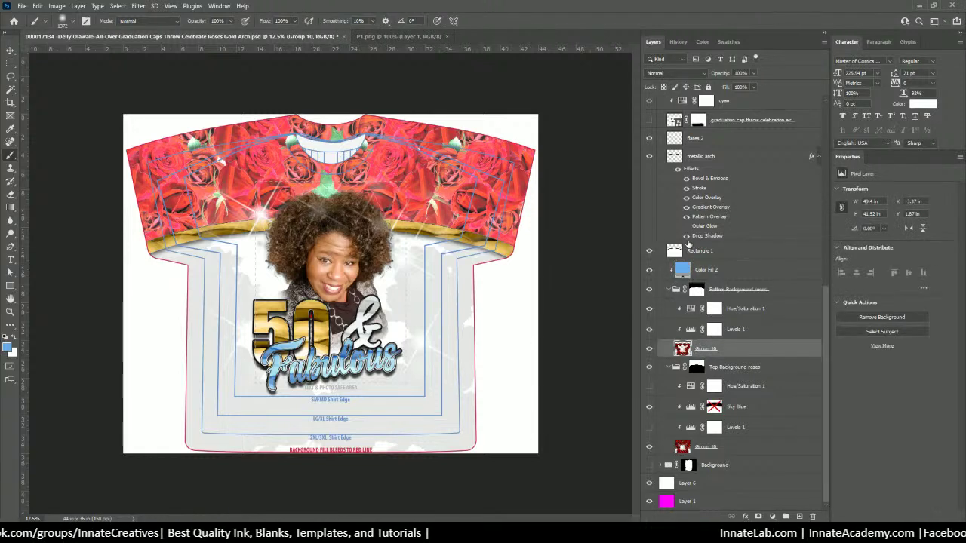
pyautogui.click(707, 269)
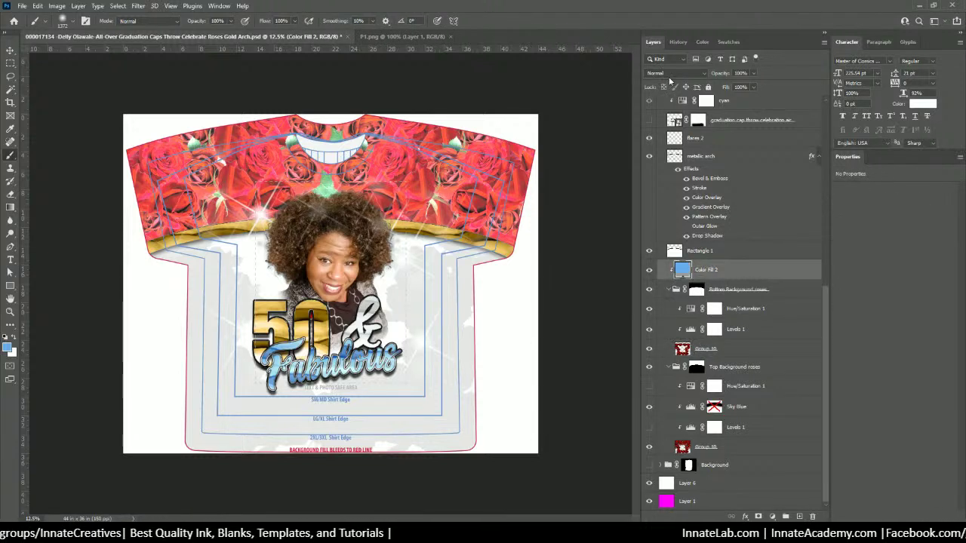
pyautogui.click(669, 74)
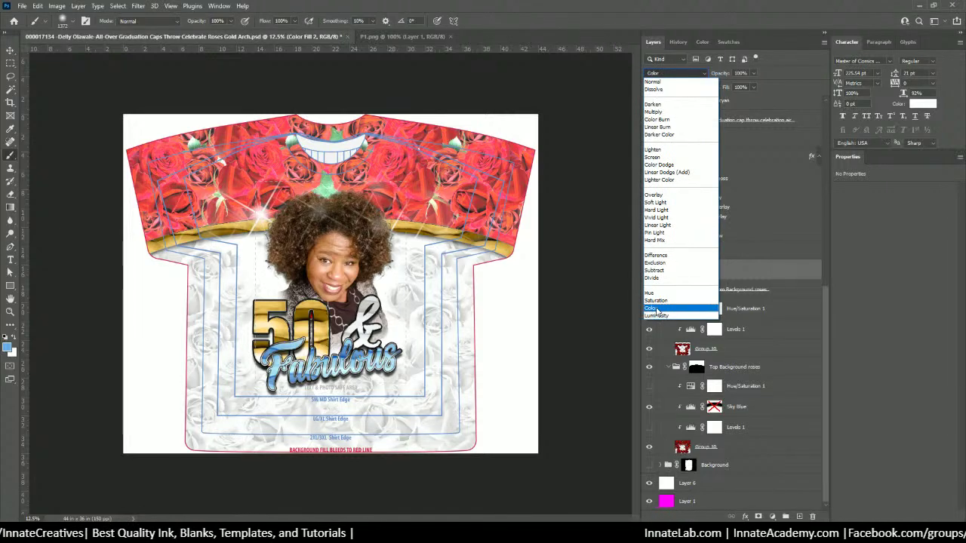
pyautogui.click(657, 309)
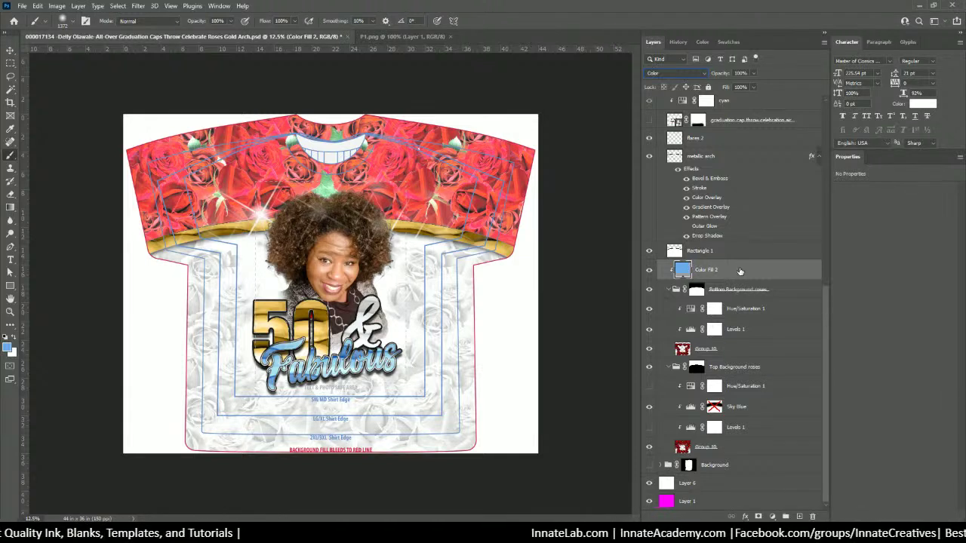
# Step: Set Color Fill 2's blending options to Normal mode with Blend Clipped Layers as Group off and both mask-hides-effects options on
pyautogui.click(746, 516)
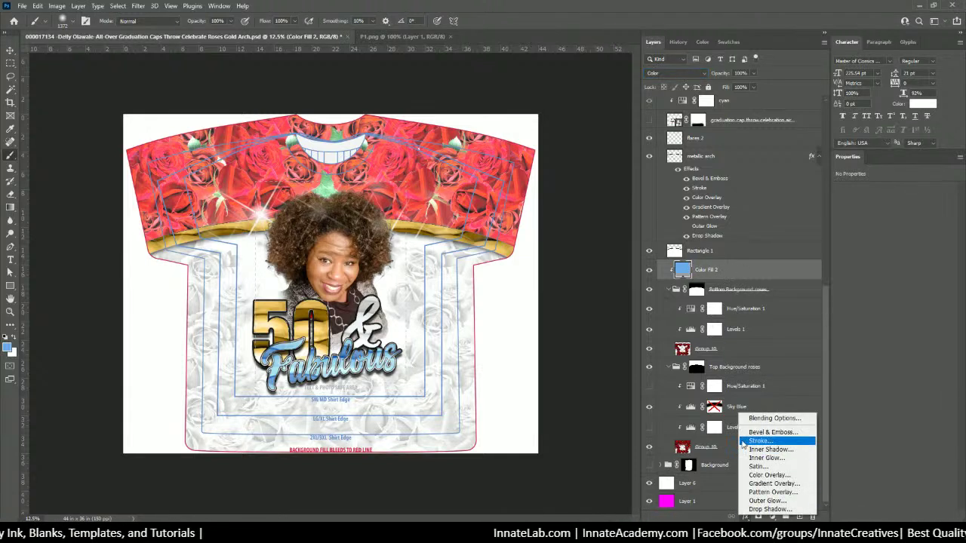
pyautogui.click(743, 423)
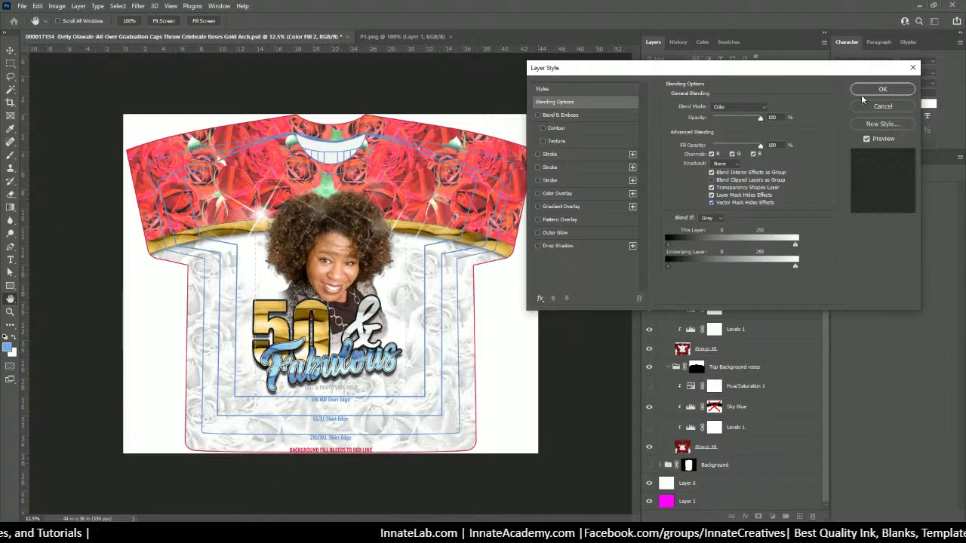
pyautogui.click(762, 107)
pyautogui.click(745, 119)
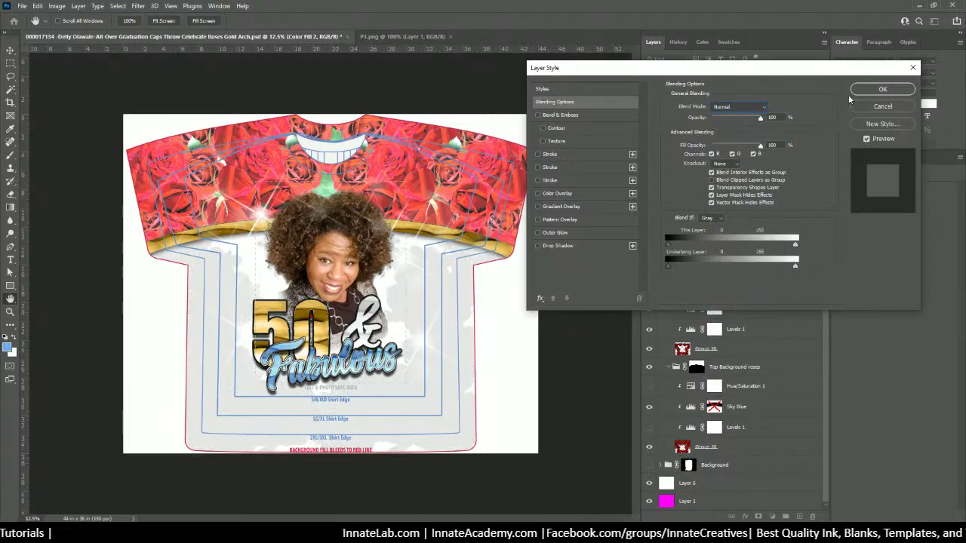
pyautogui.click(880, 89)
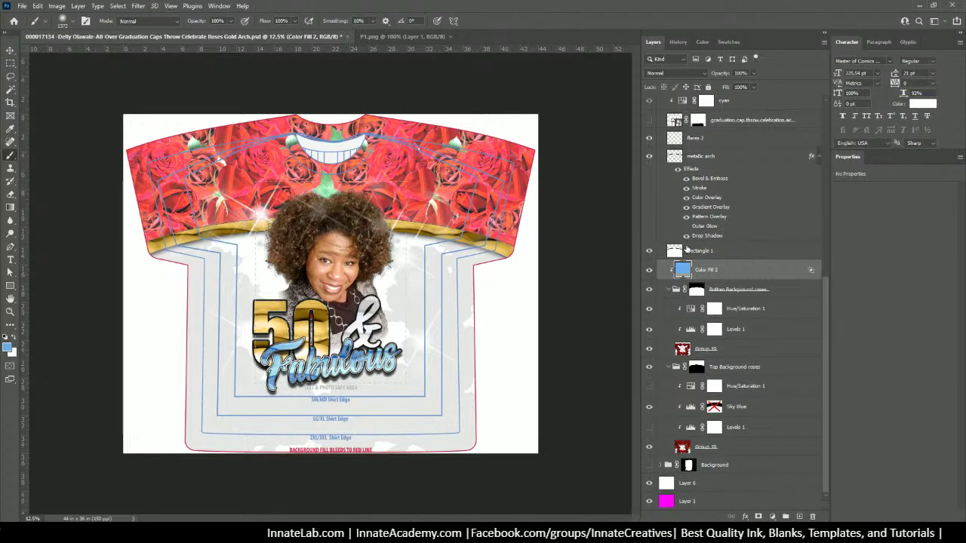
# Step: Move Color Fill 2 above the Rectangle 1 layer and clip it to Rectangle 1
pyautogui.scroll(2, 696, 267)
pyautogui.scroll(3, 696, 267)
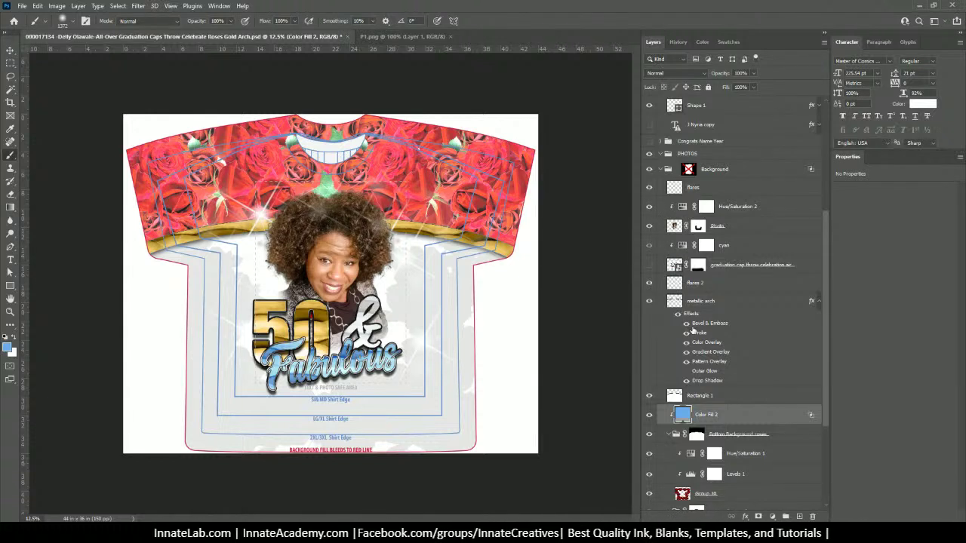
pyautogui.scroll(2, 732, 323)
pyautogui.scroll(4, 732, 323)
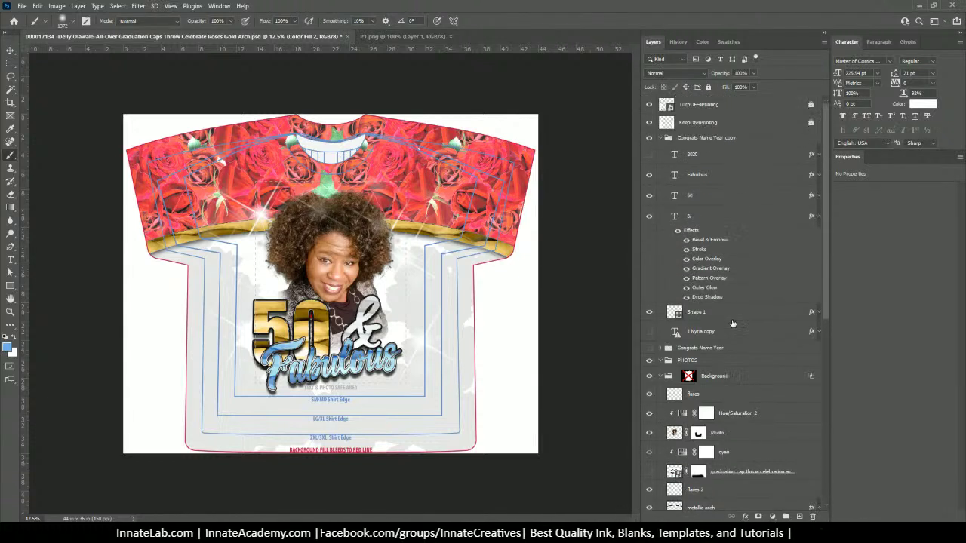
pyautogui.scroll(-6, 732, 323)
pyautogui.scroll(-2, 732, 323)
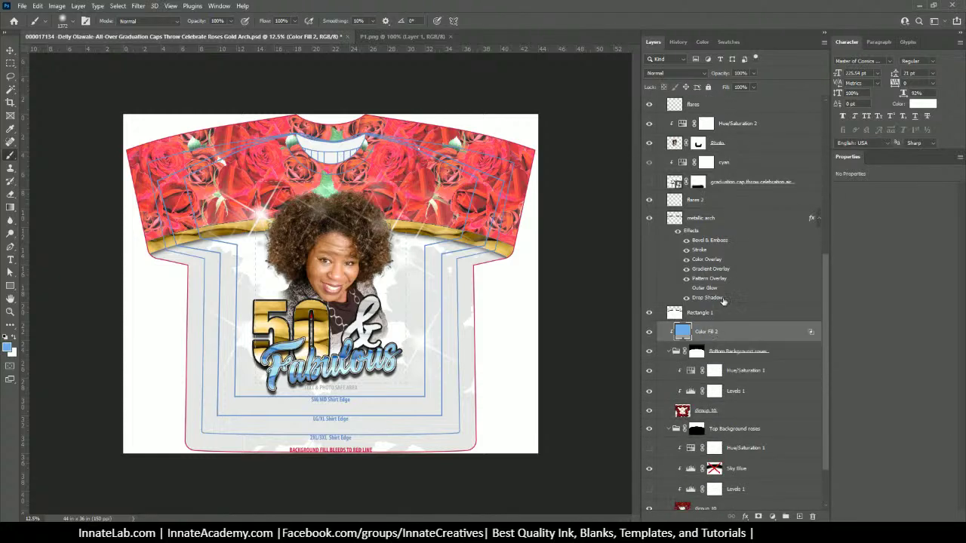
pyautogui.moveTo(717, 335); pyautogui.dragTo(713, 305)
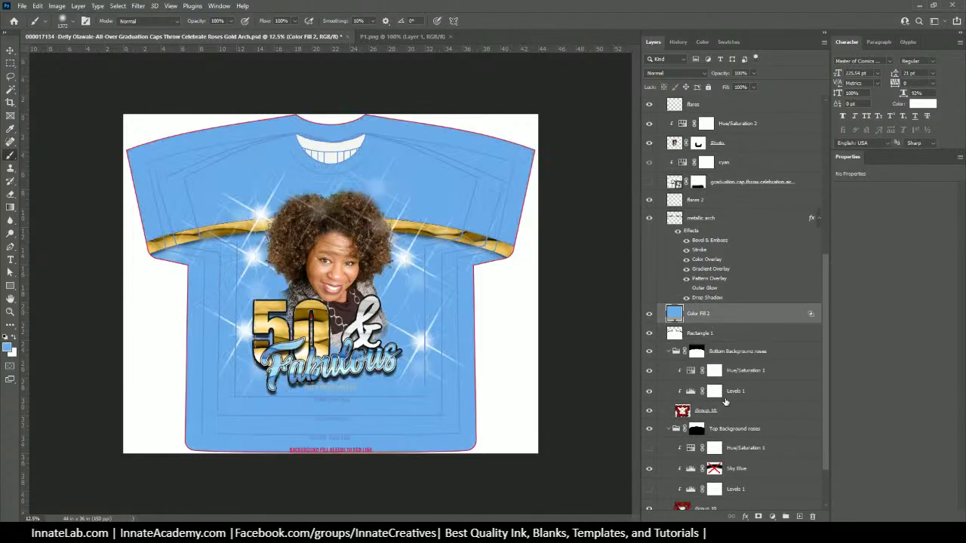
pyautogui.rightClick(715, 320)
pyautogui.click(755, 292)
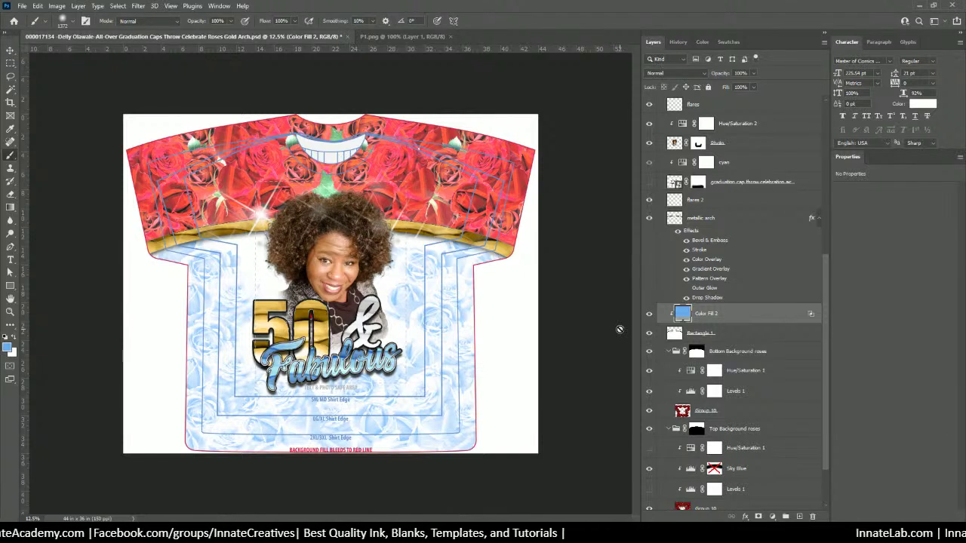
# Step: Duplicate Color Fill 2 to the top of the Top Background roses group, clip it there, and set its blend mode to Color
pyautogui.scroll(-3, 700, 339)
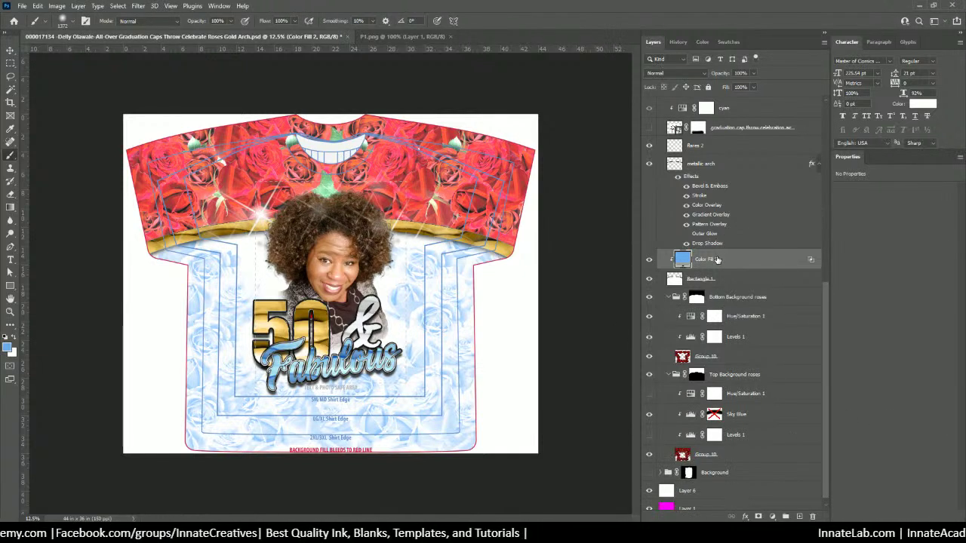
pyautogui.moveTo(721, 263); pyautogui.dragTo(710, 394)
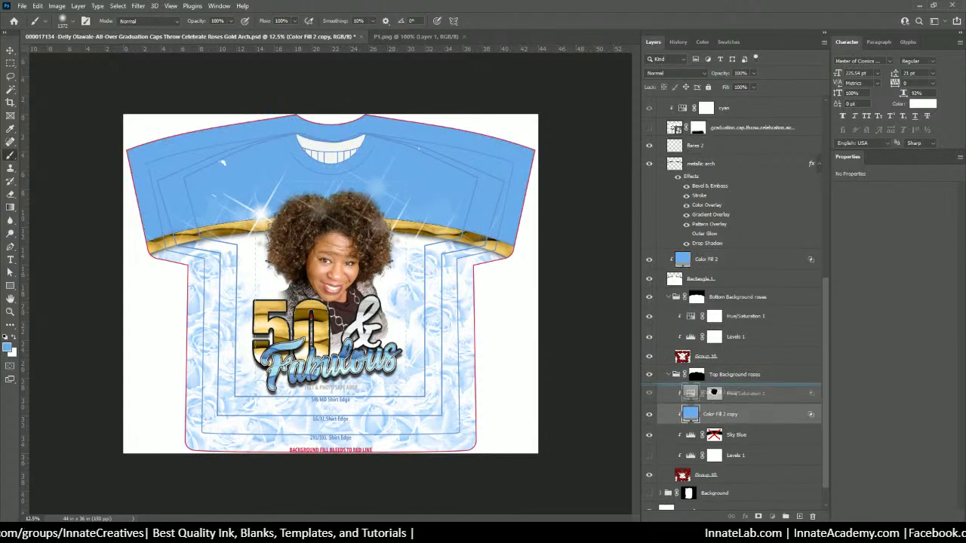
pyautogui.hotkey('ctrl', 'alt', 'g')
pyautogui.click(669, 73)
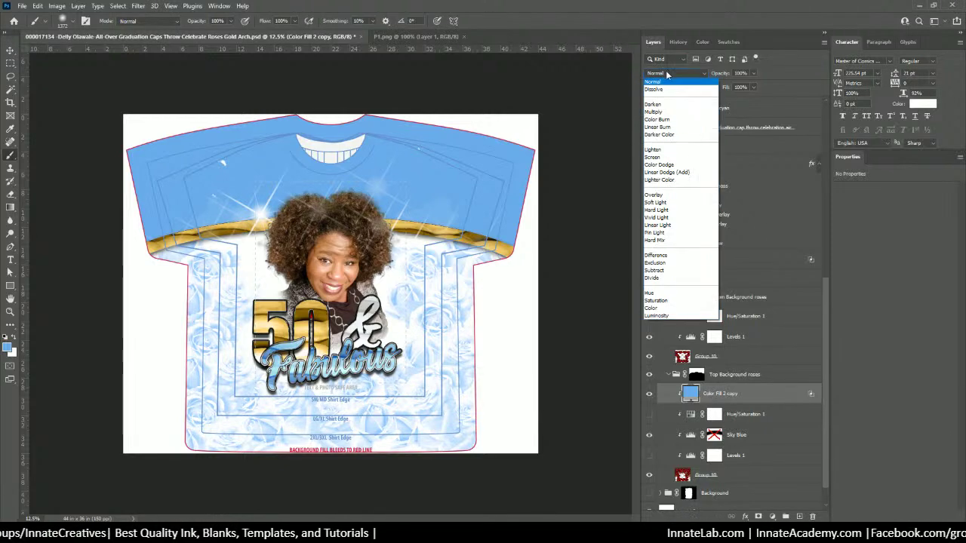
pyautogui.click(668, 308)
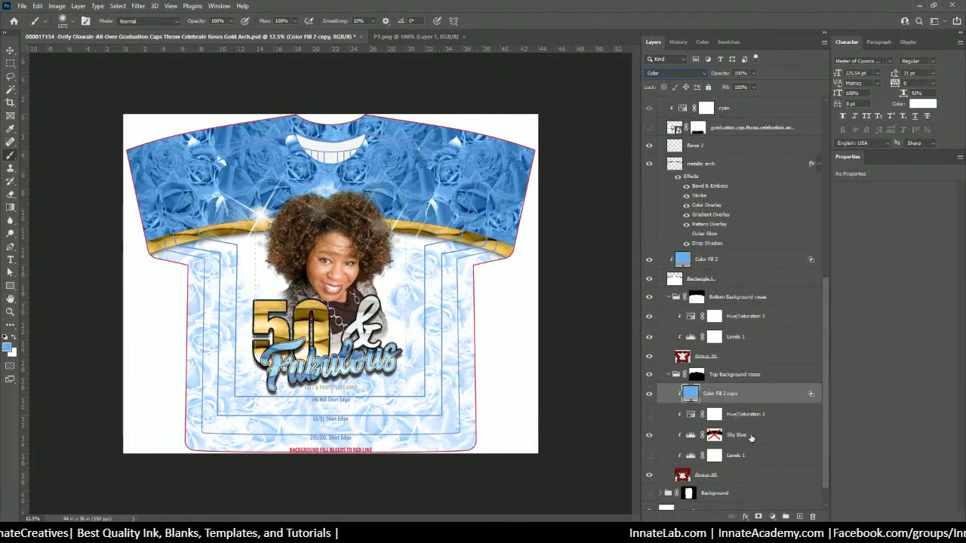
# Step: Copy the Sky Blue layer's mask onto Color Fill 2 copy and disable the copied mask
pyautogui.click(715, 436)
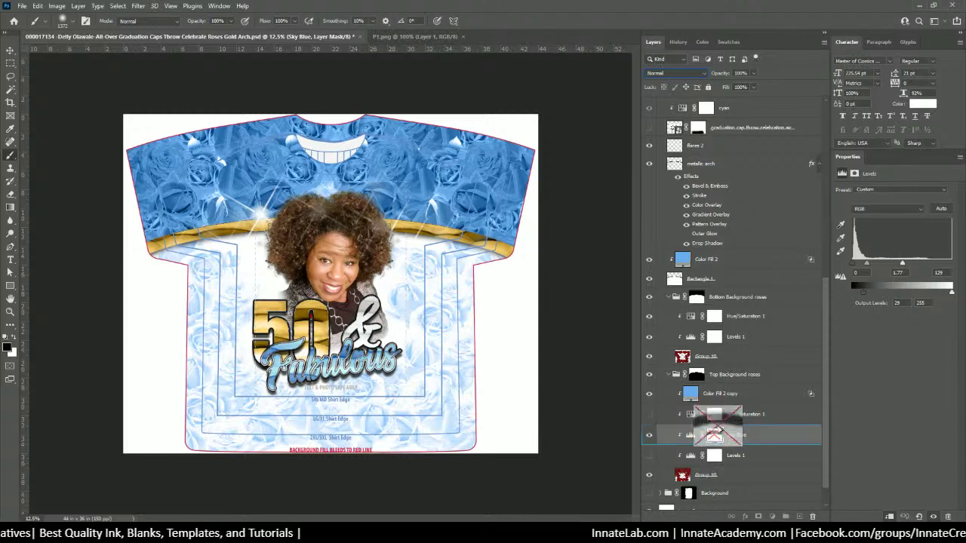
pyautogui.moveTo(715, 436); pyautogui.dragTo(707, 394)
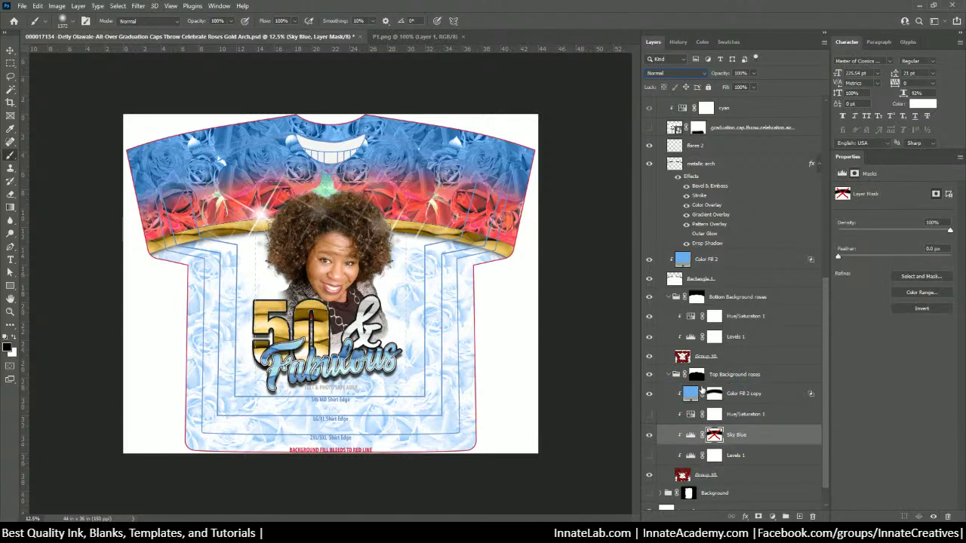
pyautogui.click(715, 397)
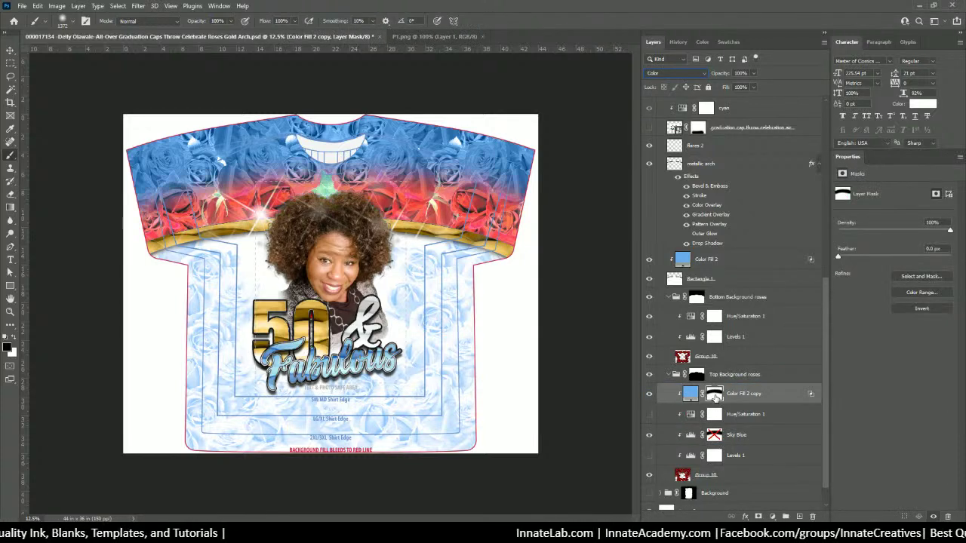
pyautogui.rightClick(715, 398)
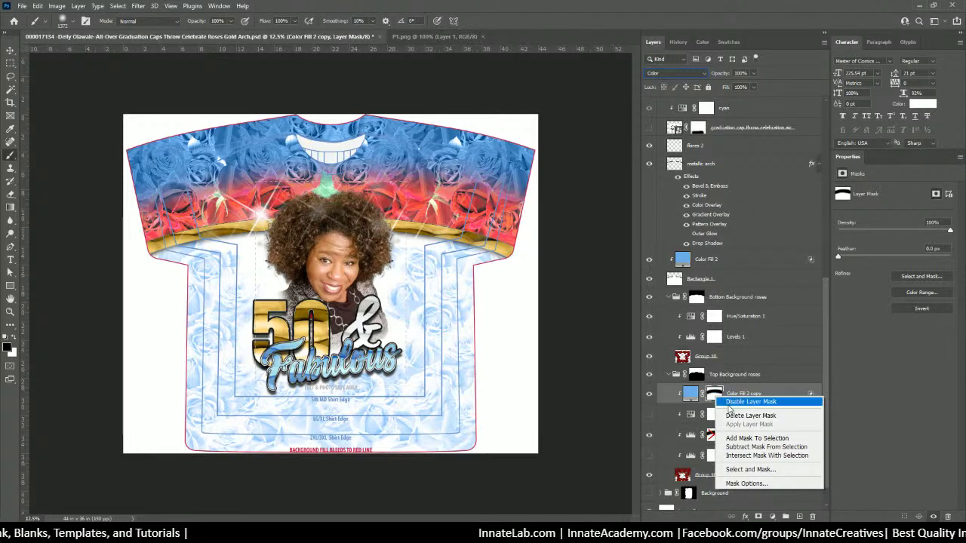
pyautogui.click(729, 405)
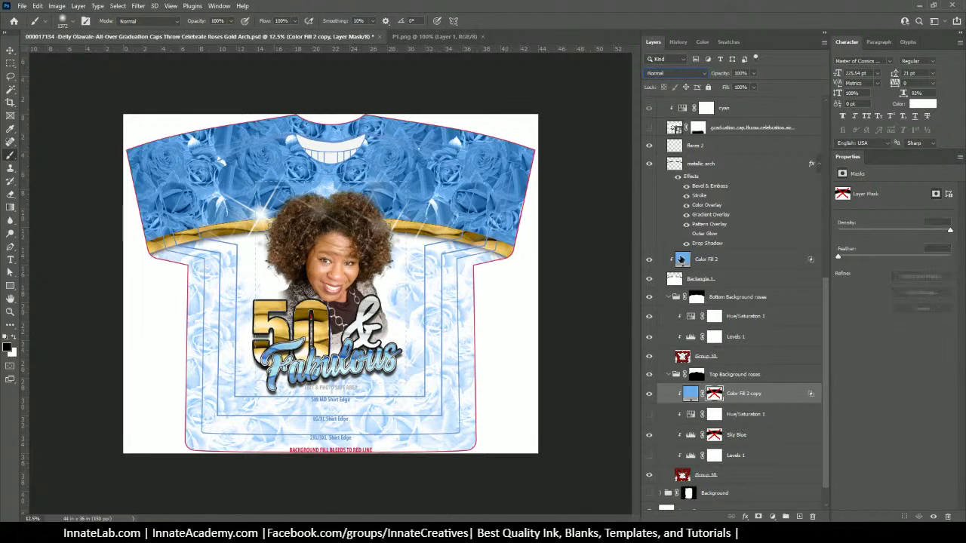
# Step: Change the Color Fill 2 layer above Rectangle 1 to a medium pink to recolor the lower roses
pyautogui.doubleClick(683, 260)
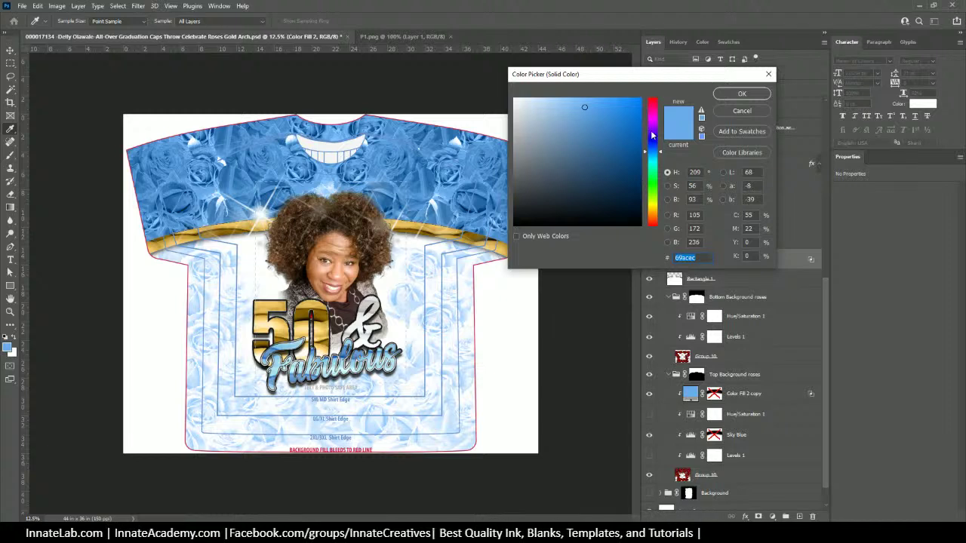
pyautogui.moveTo(652, 134); pyautogui.dragTo(576, 107)
pyautogui.click(742, 93)
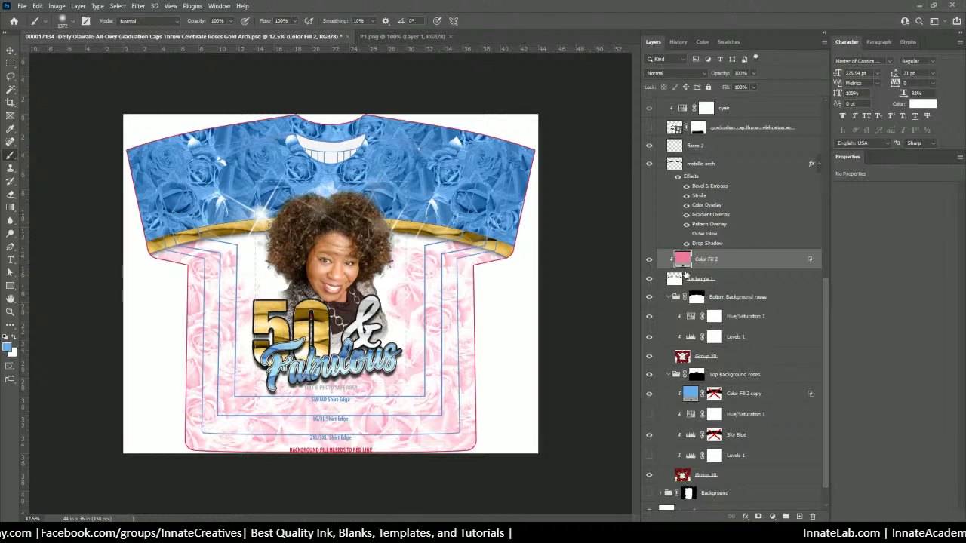
# Step: Check the effect of Hue/Saturation 1 in the Bottom Background roses group and duplicate that group's Levels 1 adjustment
pyautogui.click(746, 317)
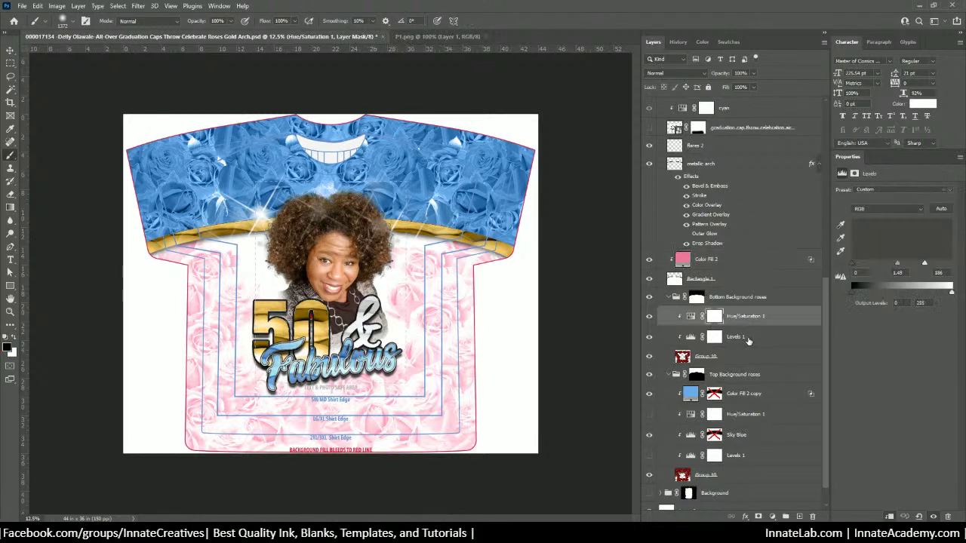
pyautogui.click(743, 339)
pyautogui.click(651, 318)
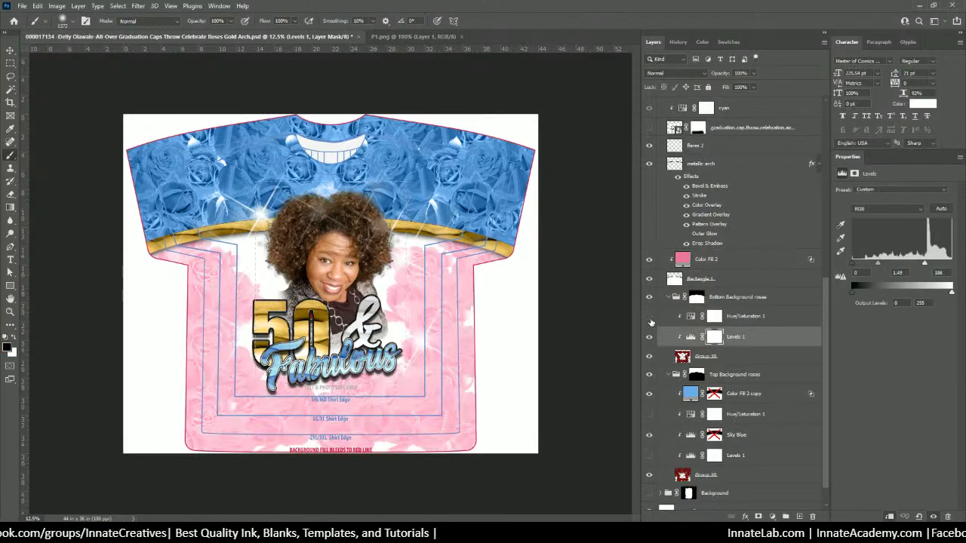
pyautogui.click(650, 319)
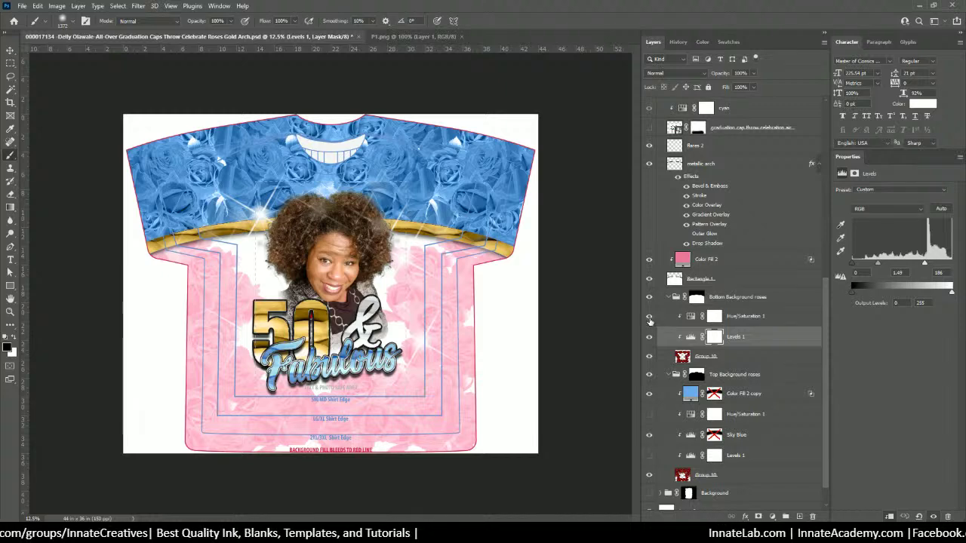
pyautogui.click(745, 317)
pyautogui.click(734, 338)
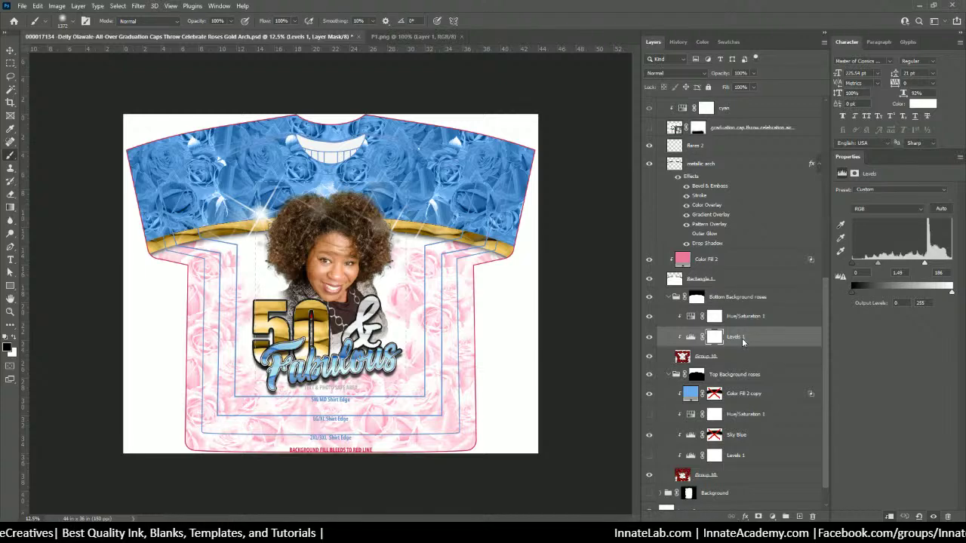
pyautogui.rightClick(742, 338)
pyautogui.click(773, 151)
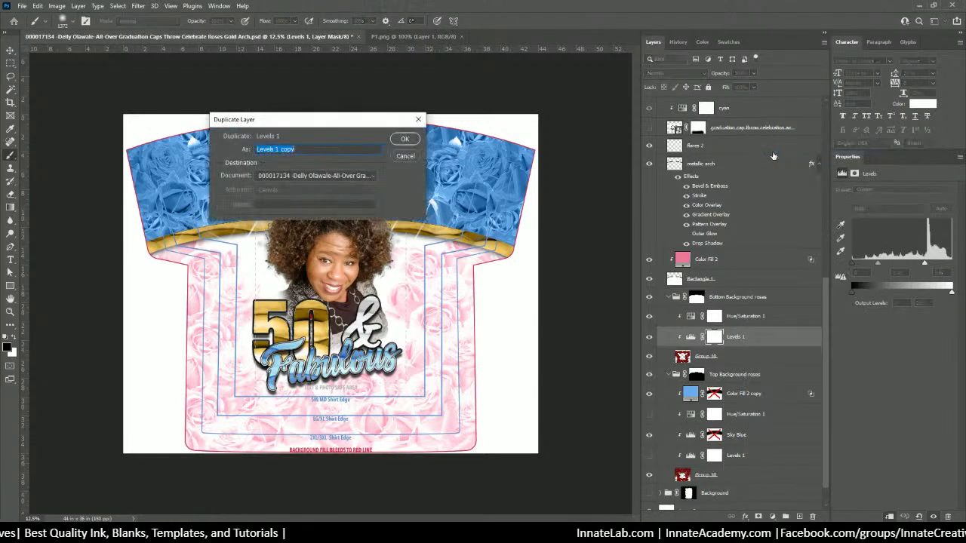
pyautogui.press('Return')
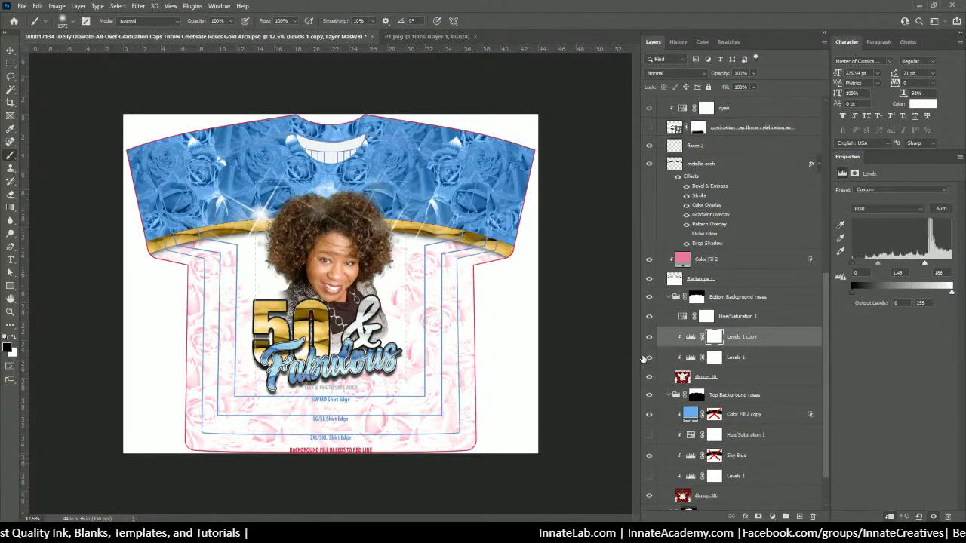
# Step: Hide the original Levels 1 in the bottom roses group and set Levels 1 copy's input midtone to 0.62 and white point to 249
pyautogui.click(691, 337)
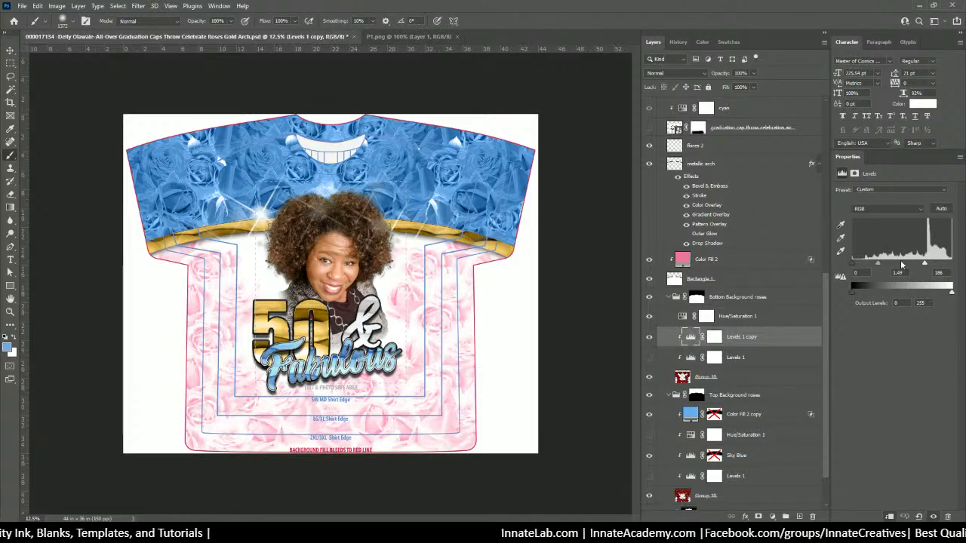
pyautogui.moveTo(881, 267); pyautogui.dragTo(952, 265)
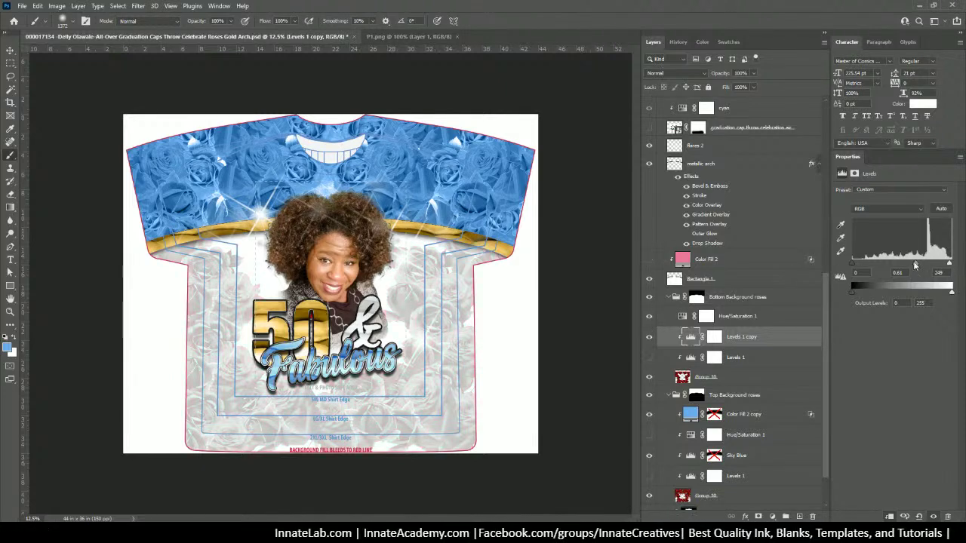
pyautogui.moveTo(915, 264)
pyautogui.mouseDown()
pyautogui.moveTo(887, 267)
pyautogui.moveTo(926, 272)
pyautogui.moveTo(895, 268)
pyautogui.moveTo(917, 265)
pyautogui.mouseUp()
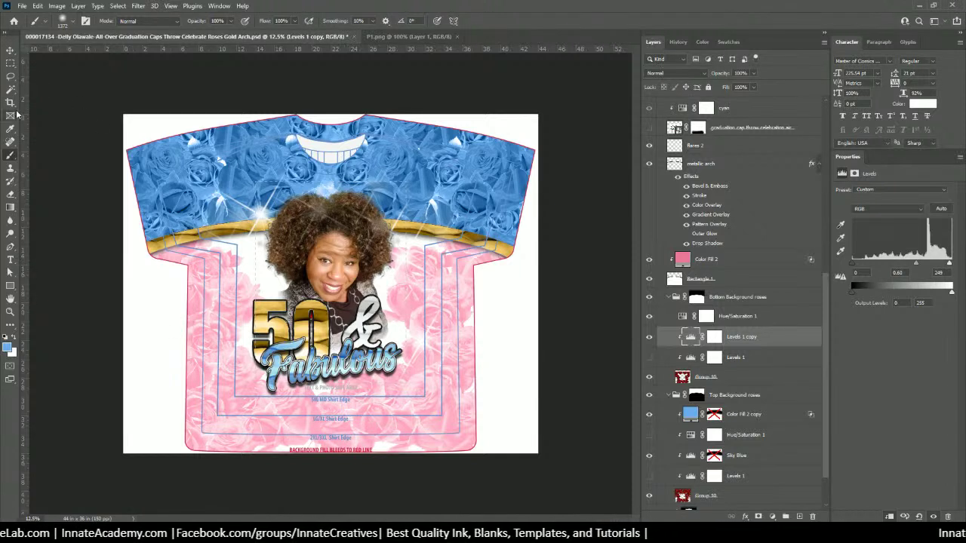
# Step: Move the Photo layer with its clipped Hue/Saturation 2 adjustment out of the Background group into the PHOTOS group, and collapse PHOTOS
pyautogui.click(10, 51)
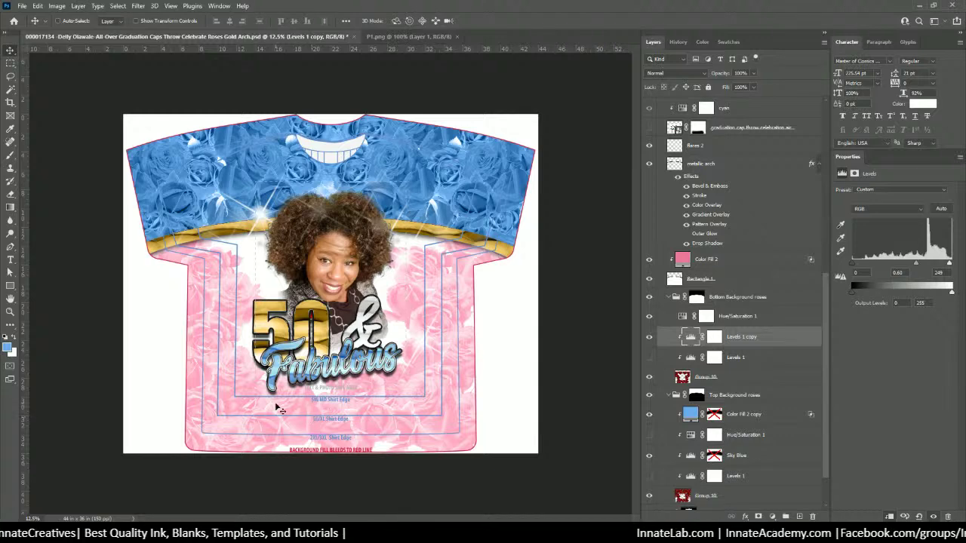
pyautogui.rightClick(336, 277)
pyautogui.click(343, 294)
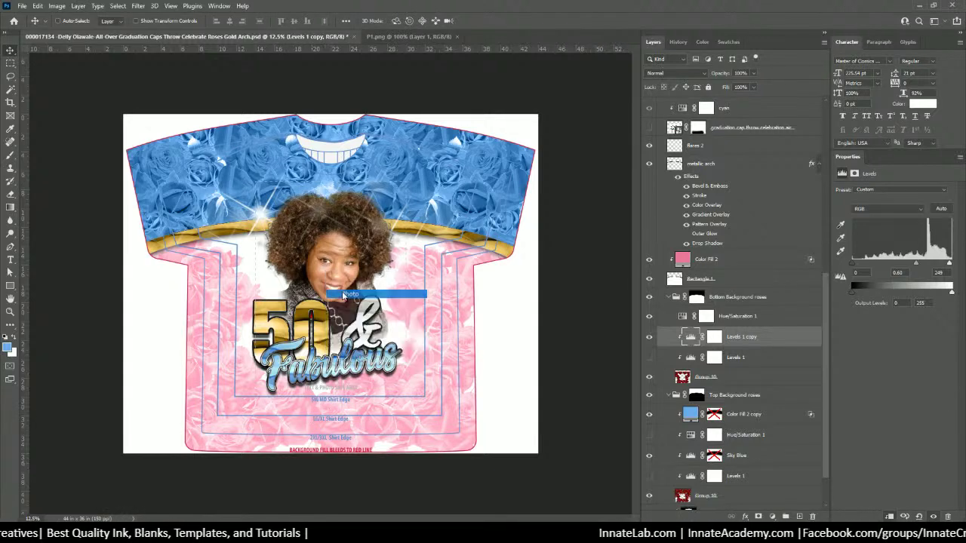
pyautogui.scroll(4, 743, 132)
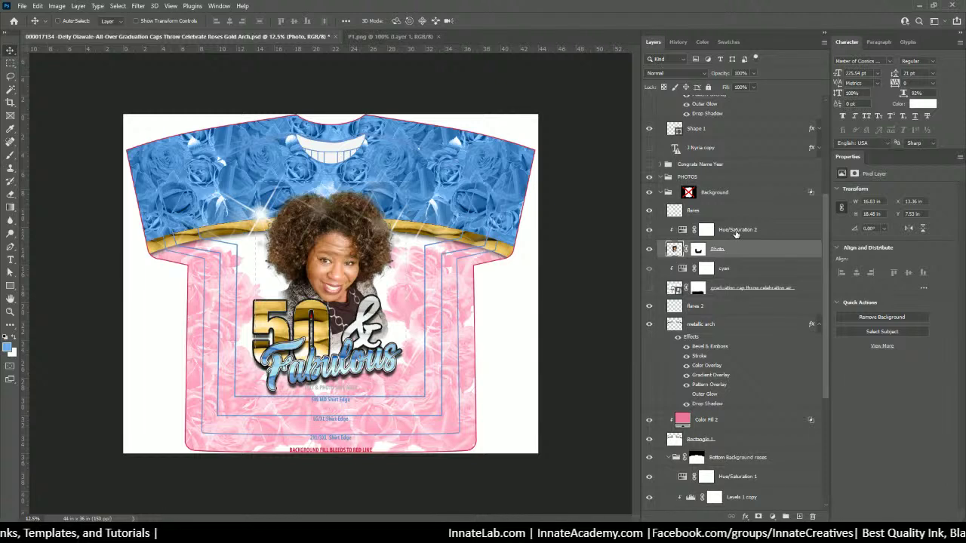
pyautogui.keyDown('shift'); pyautogui.click(736, 231); pyautogui.keyUp('shift')
pyautogui.scroll(1, 735, 234)
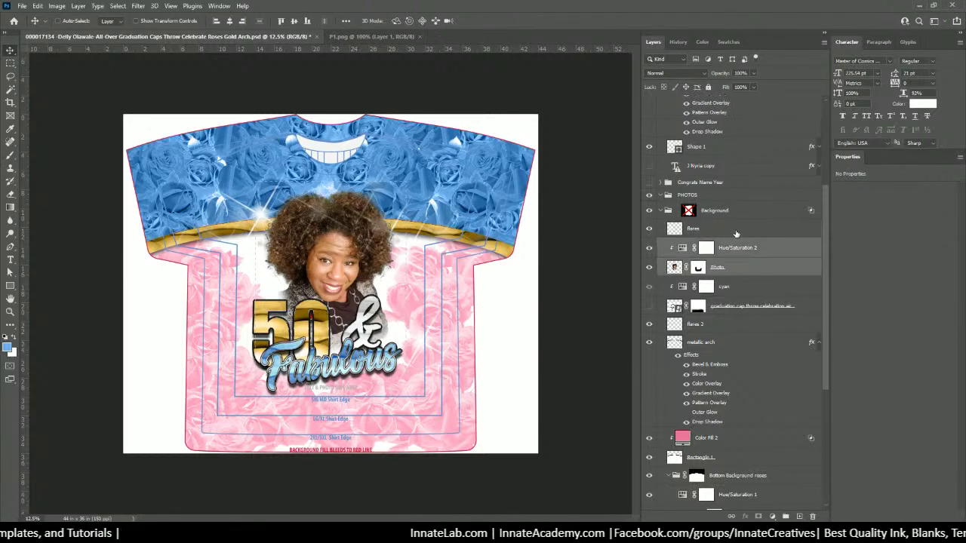
pyautogui.scroll(1, 736, 234)
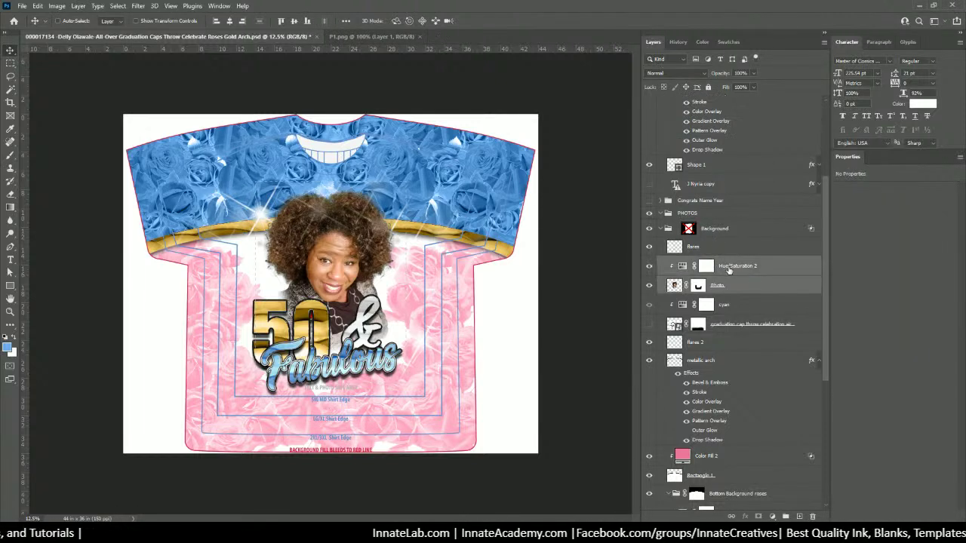
pyautogui.moveTo(736, 268); pyautogui.dragTo(688, 217)
pyautogui.click(687, 215)
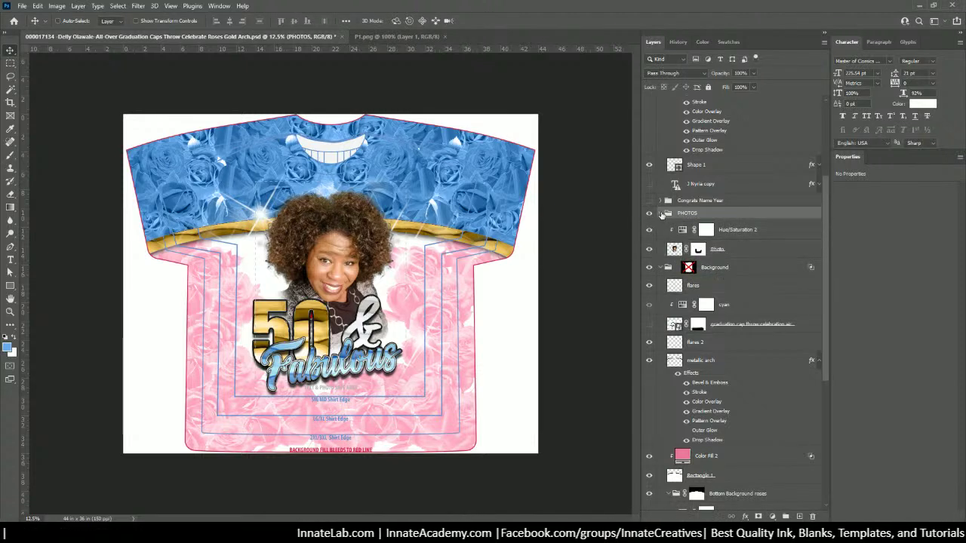
pyautogui.click(661, 214)
# Step: Collapse the Congrats Name Year copy group and rename it "50 & Fabulous"
pyautogui.scroll(8, 679, 189)
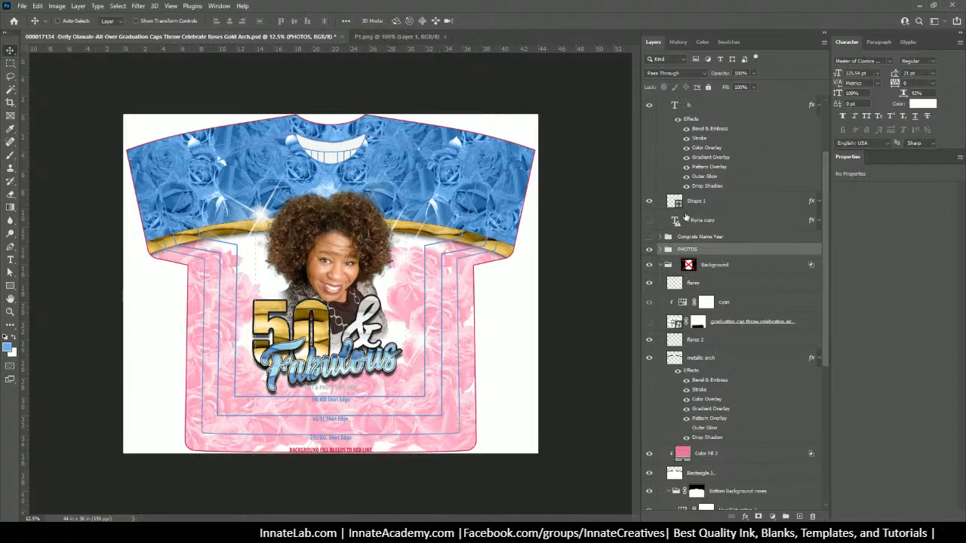
pyautogui.click(667, 138)
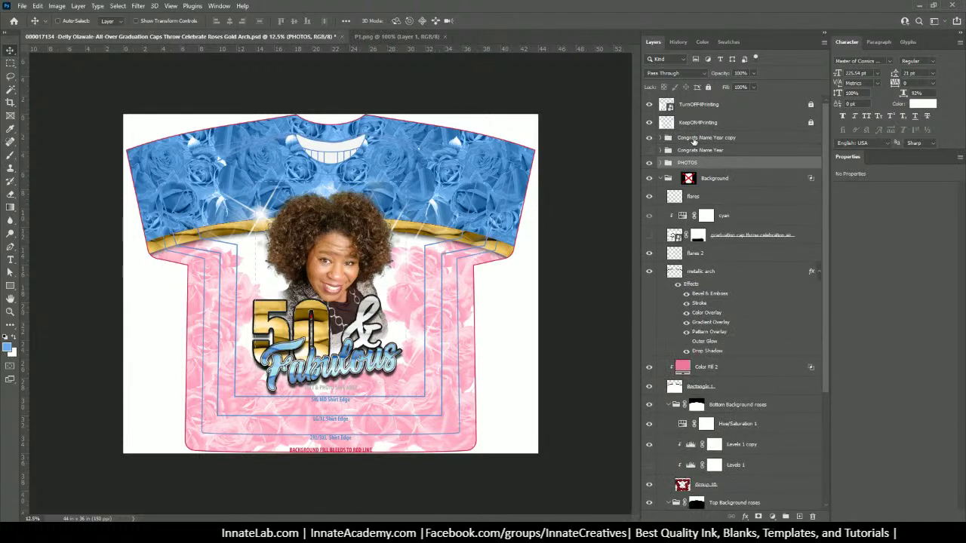
pyautogui.doubleClick(694, 138)
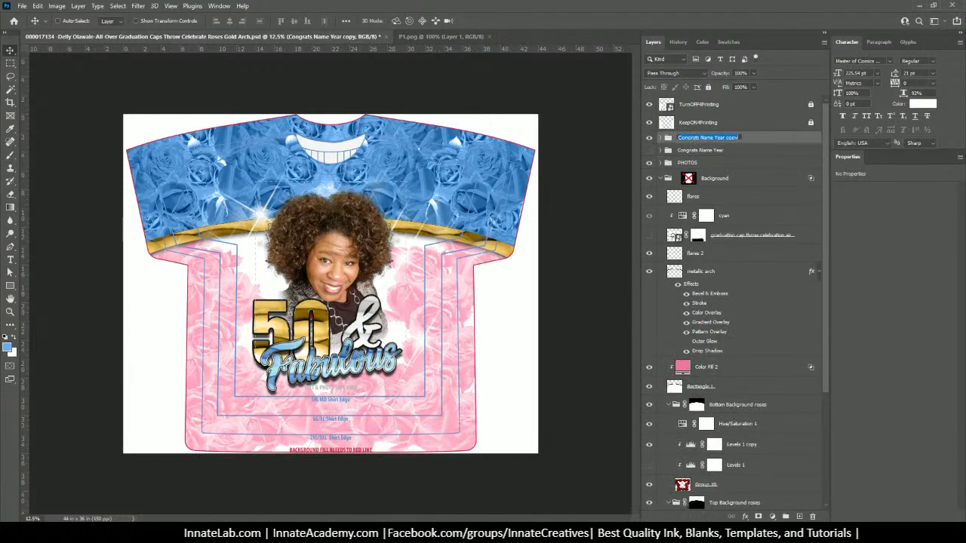
pyautogui.write('50 & Fab')
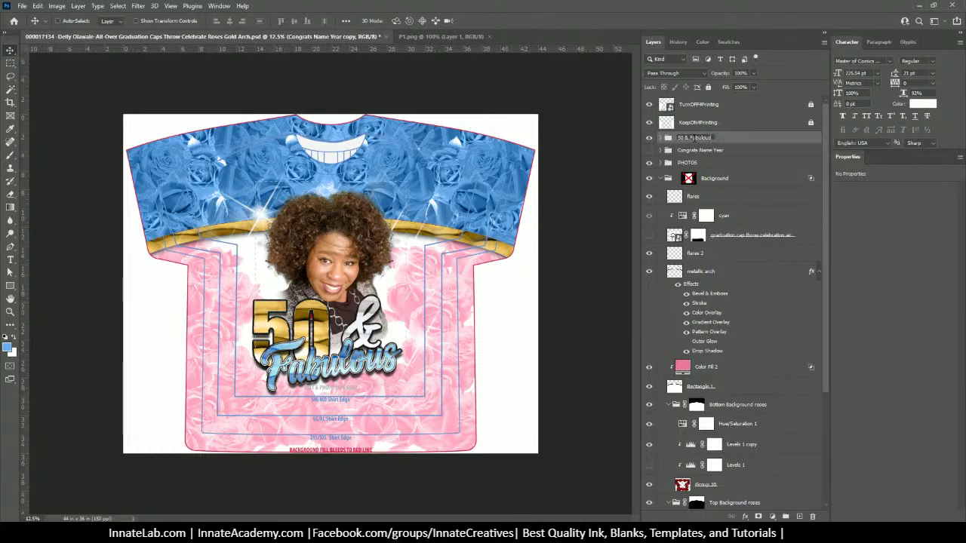
pyautogui.write('ulous')
pyautogui.press('Return')
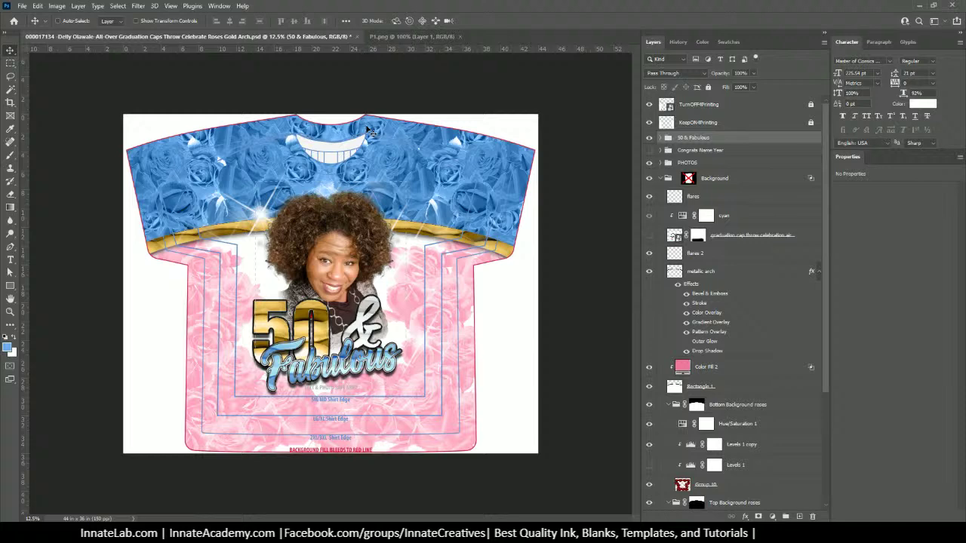
# Step: Compare the shirt with the original Congrats Name Year text and with the 50 & Fabulous group, leaving only the latter visible
pyautogui.click(649, 138)
pyautogui.click(648, 151)
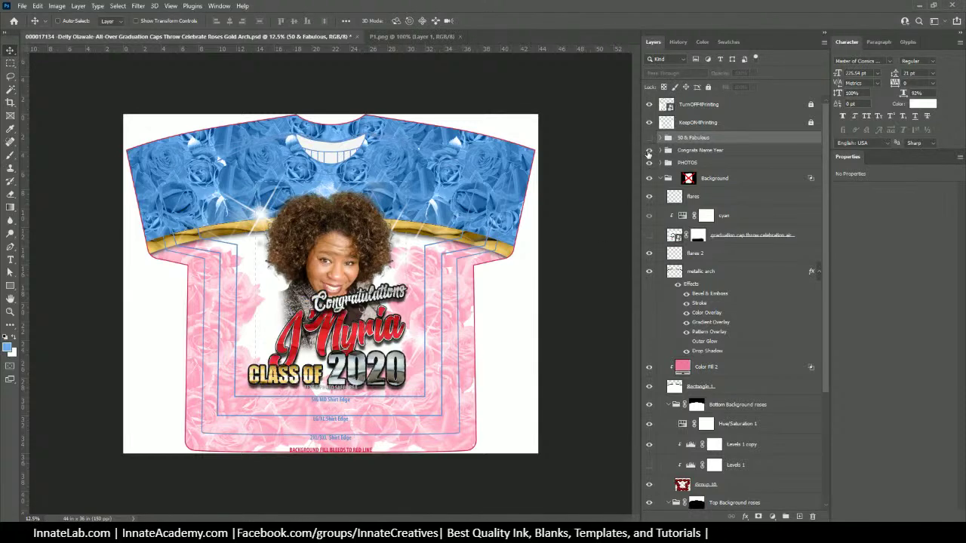
pyautogui.click(649, 151)
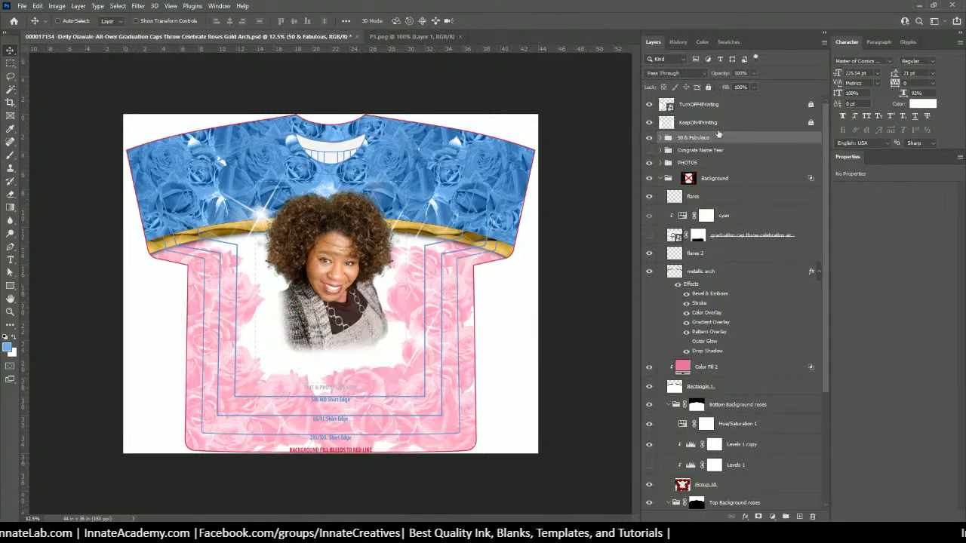
pyautogui.click(649, 138)
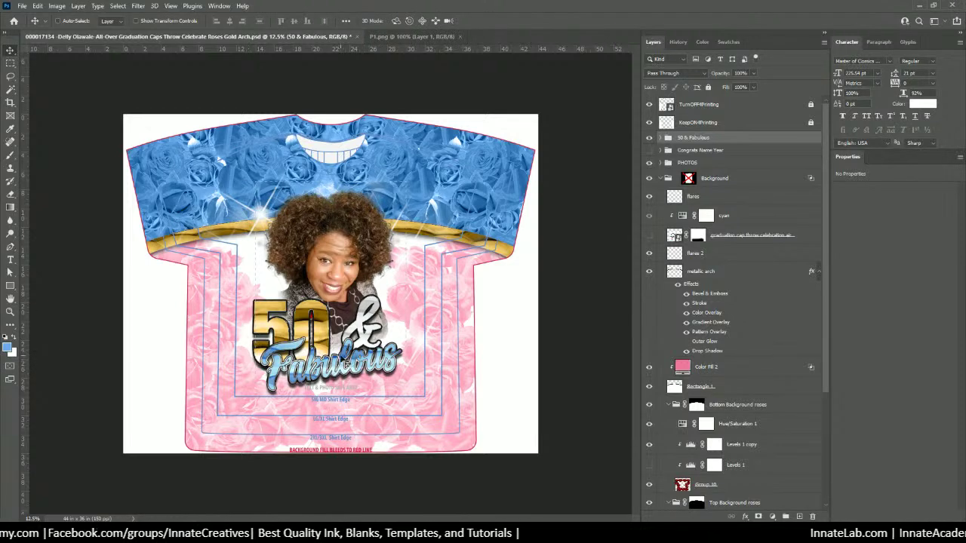
# Step: Change the ampersand text's Color Overlay to pink ffaac2, sampled from the lower background roses
pyautogui.rightClick(365, 333)
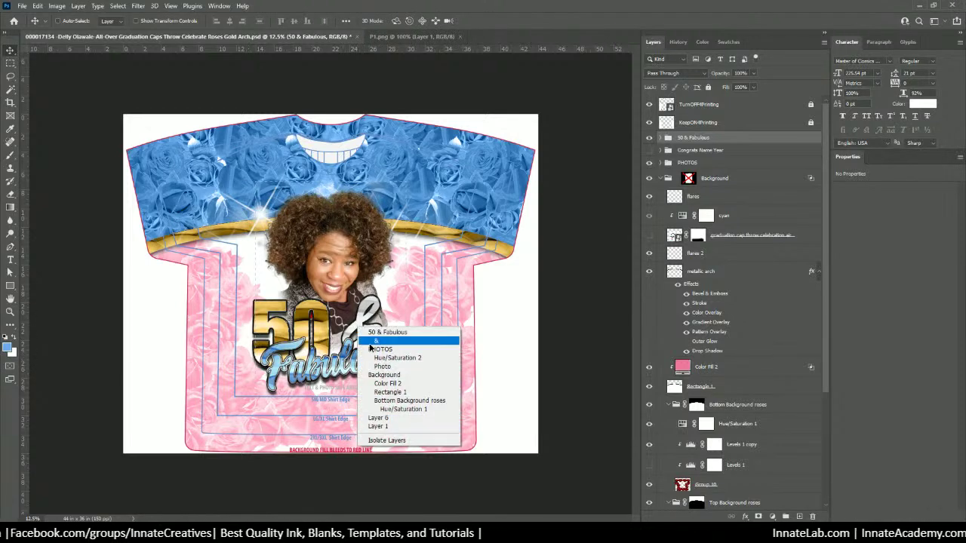
pyautogui.click(373, 341)
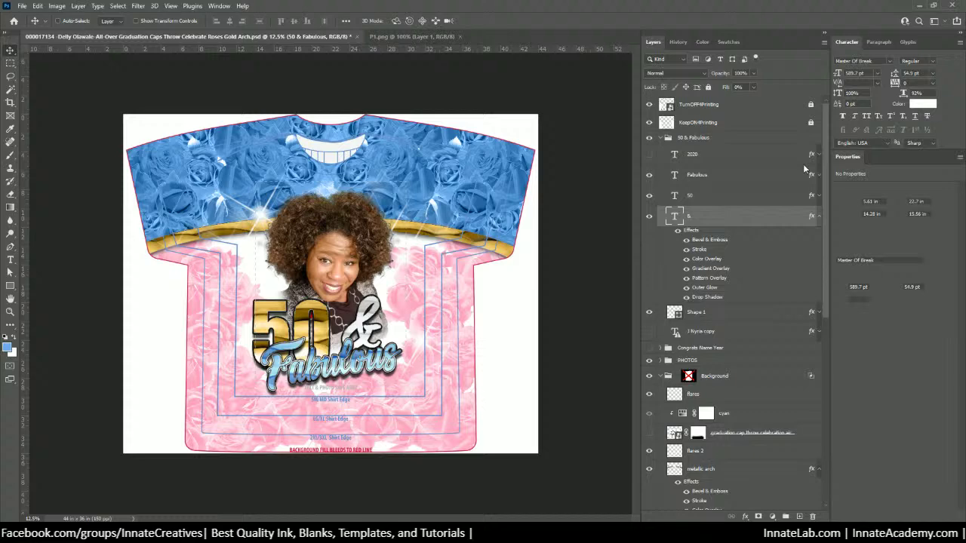
pyautogui.doubleClick(812, 218)
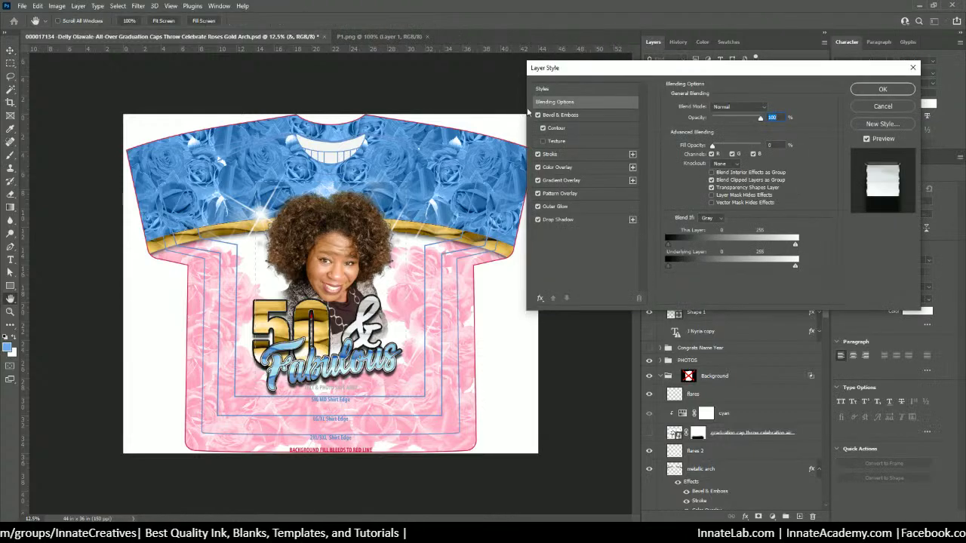
pyautogui.click(563, 167)
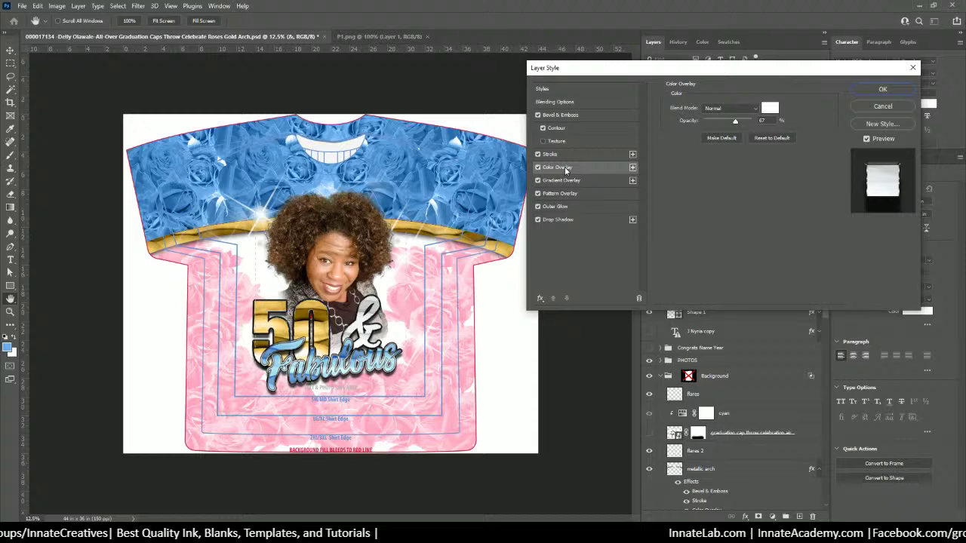
pyautogui.click(766, 108)
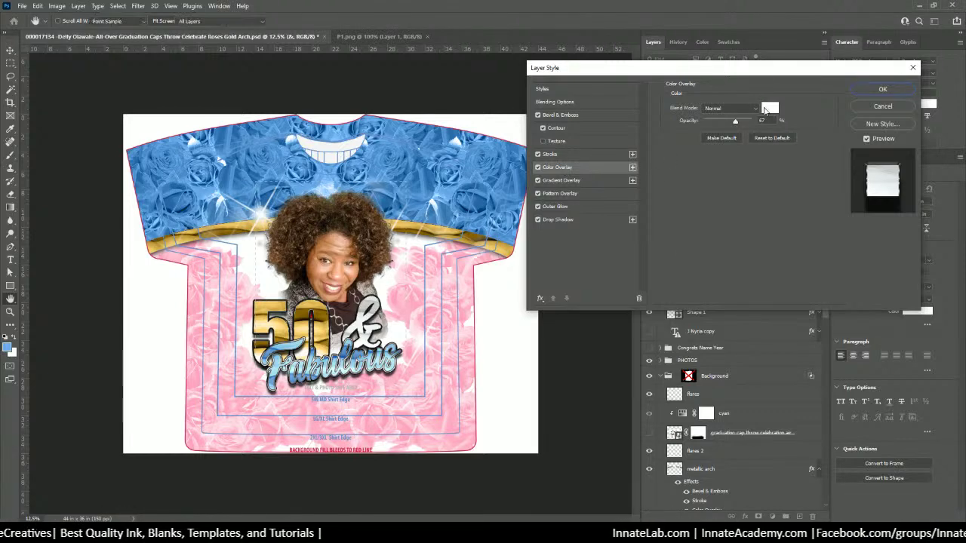
pyautogui.click(398, 299)
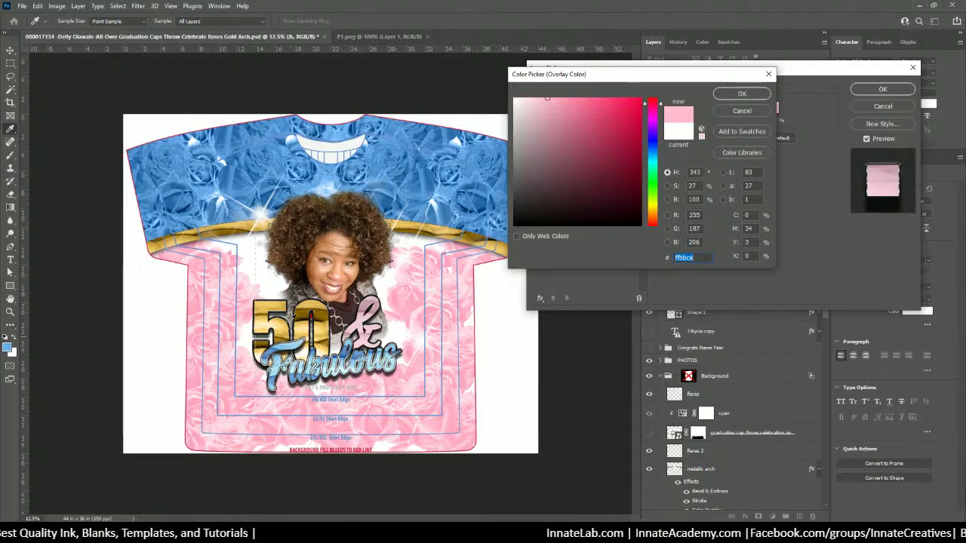
pyautogui.click(415, 302)
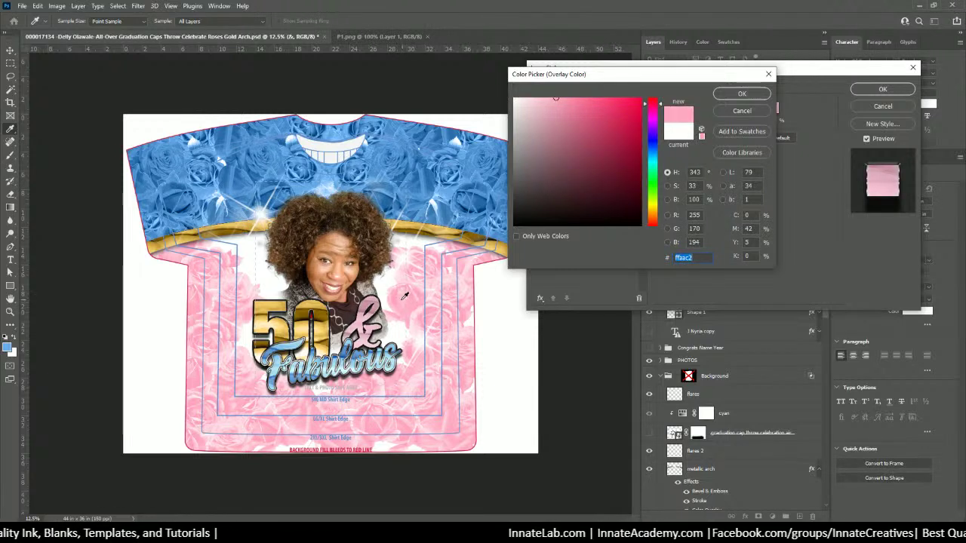
pyautogui.click(742, 93)
pyautogui.click(881, 90)
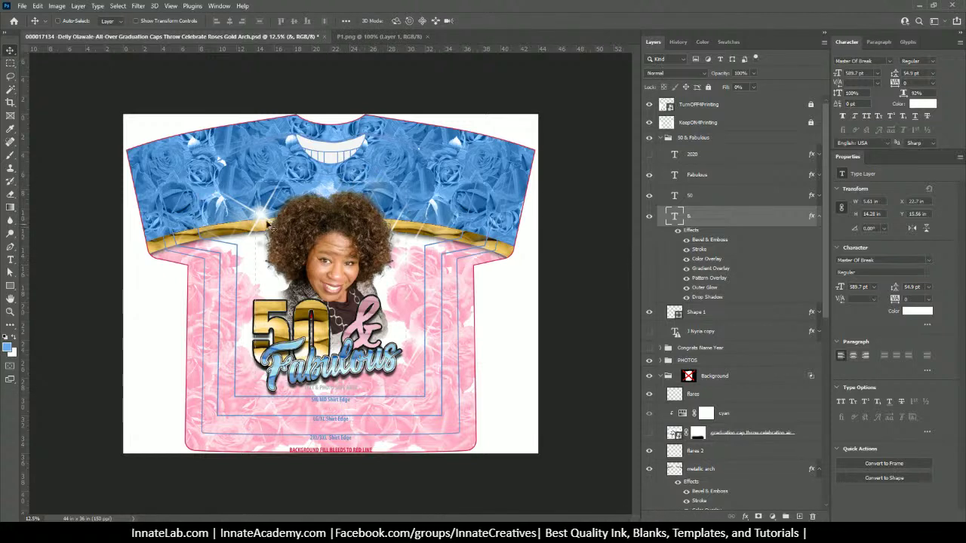
# Step: Compare the "50" text with and without its gold Color Overlay, keeping the overlay enabled
pyautogui.rightClick(324, 316)
pyautogui.click(343, 327)
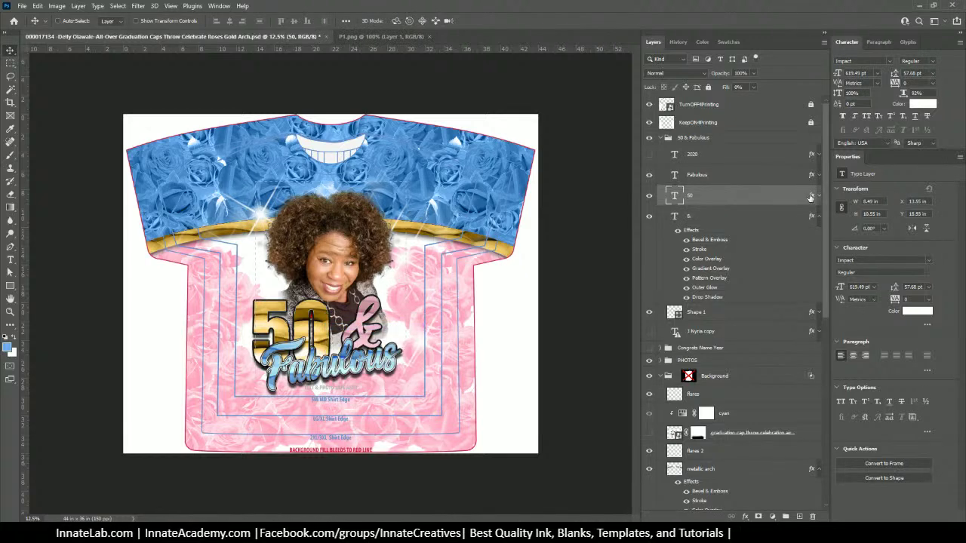
pyautogui.doubleClick(809, 196)
pyautogui.click(586, 166)
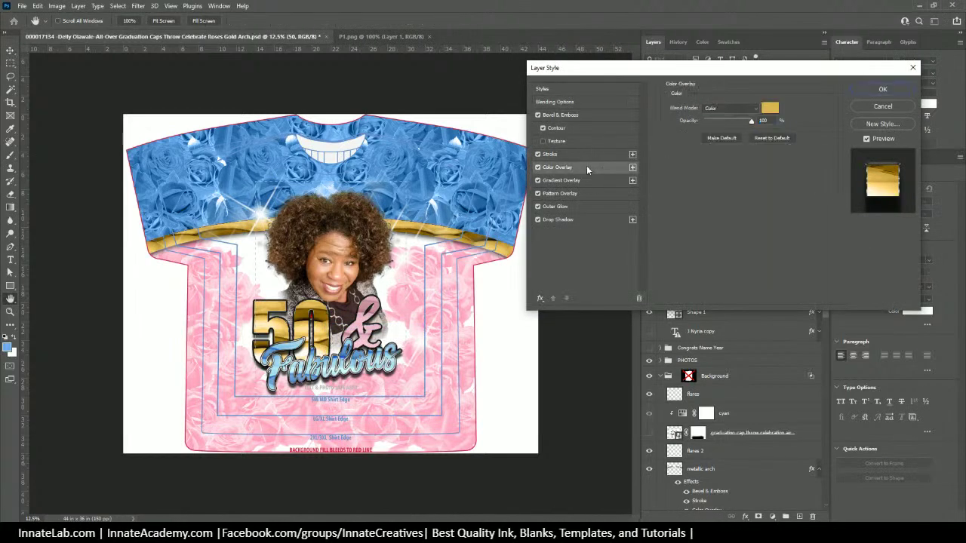
pyautogui.click(539, 167)
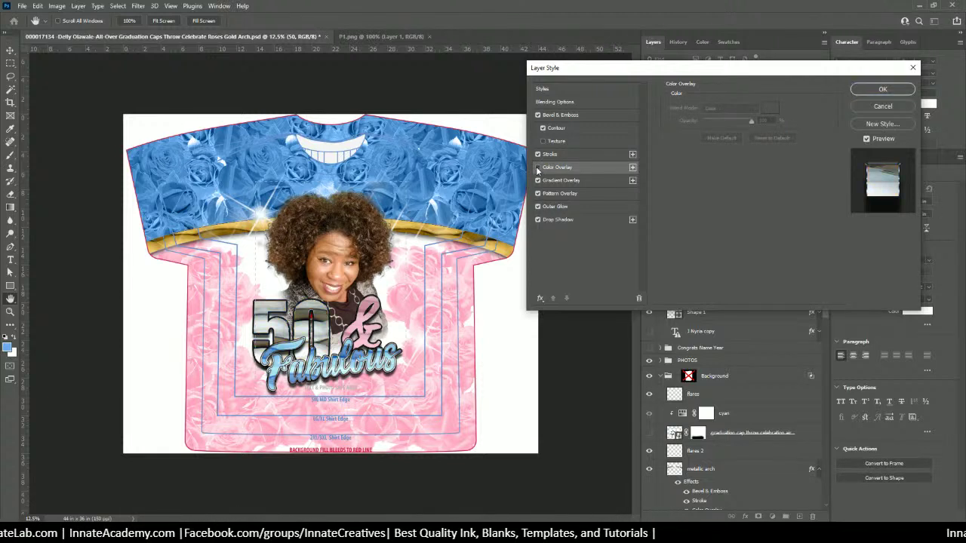
pyautogui.click(538, 168)
pyautogui.click(538, 167)
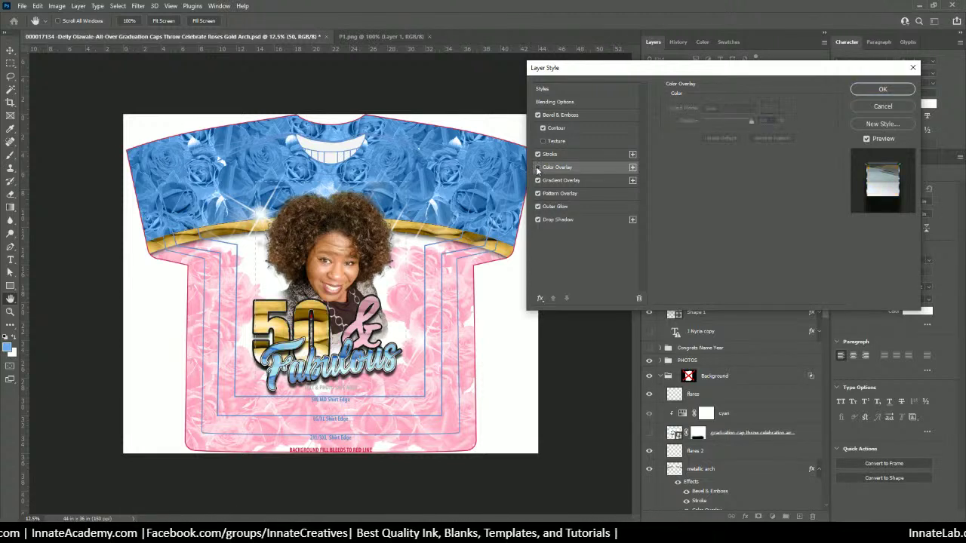
pyautogui.click(537, 169)
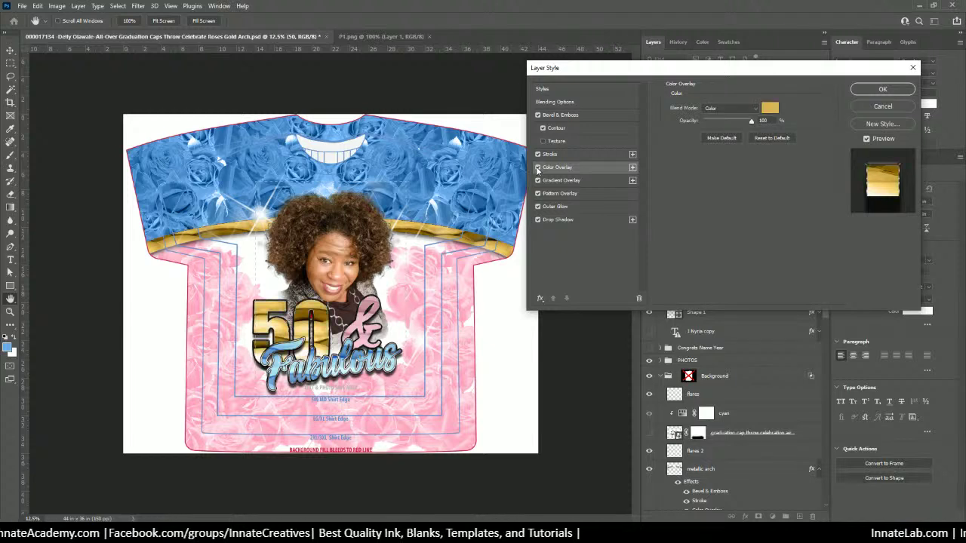
pyautogui.click(538, 169)
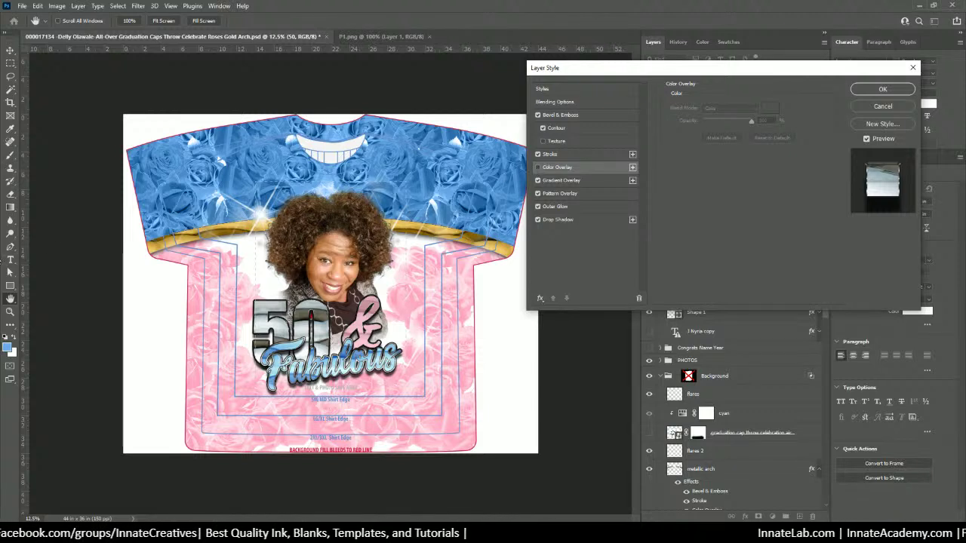
pyautogui.click(555, 166)
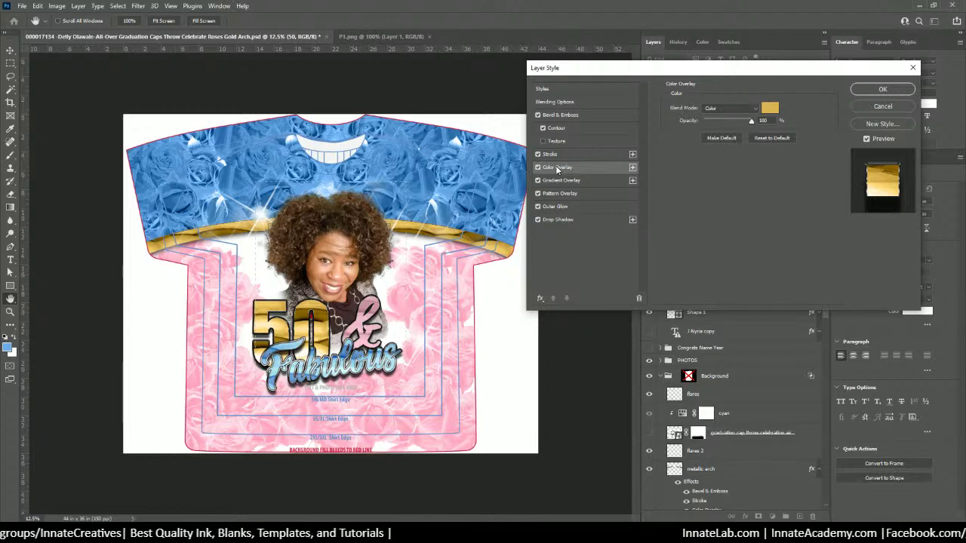
pyautogui.click(880, 89)
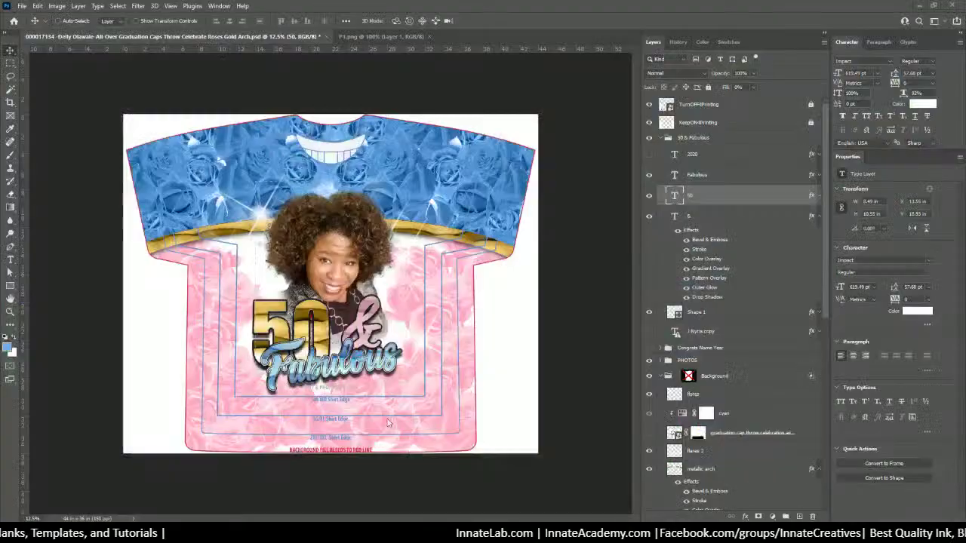
# Step: Look over the order's reference design previews in the folder window and close the P1.png document
pyautogui.moveTo(0, 41); pyautogui.dragTo(200, 47)
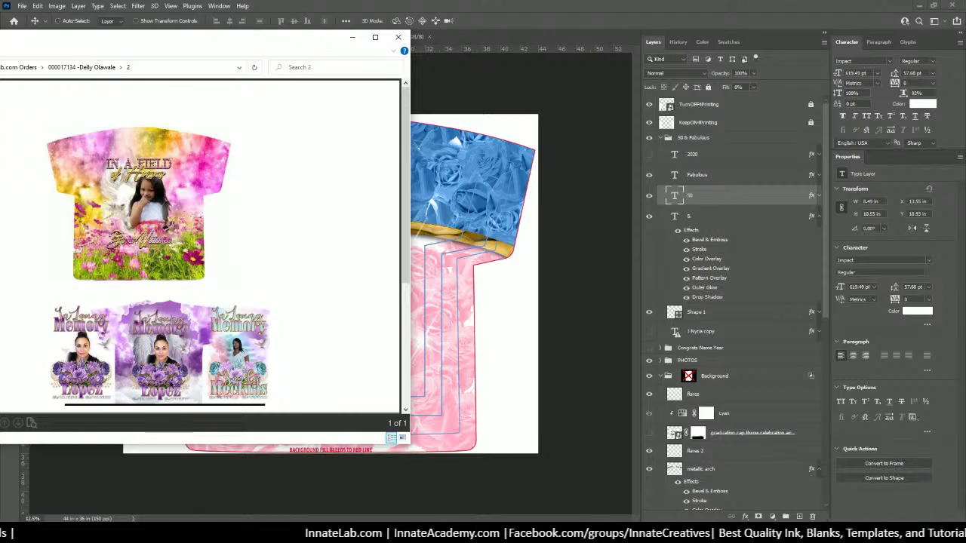
pyautogui.moveTo(252, 40); pyautogui.dragTo(0, 43)
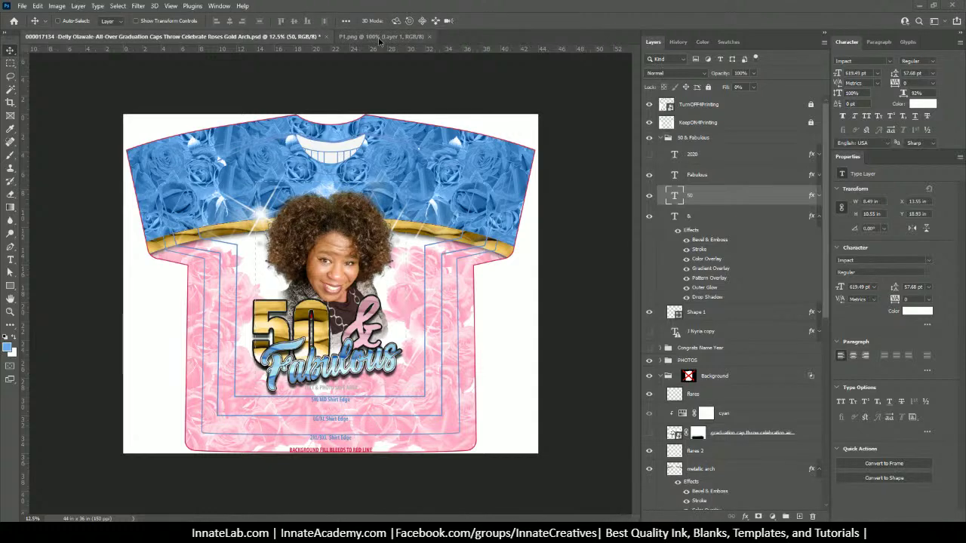
pyautogui.click(378, 37)
pyautogui.click(430, 37)
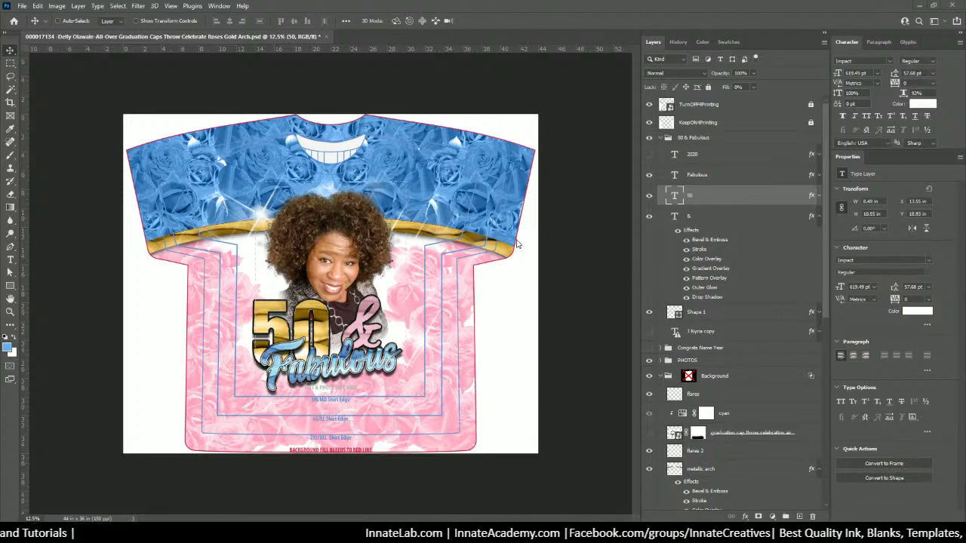
# Step: Move the flares 2 layer slightly up and right to about X 7.9 in, Y 3.87 in, compare it hidden and shown, and save the document
pyautogui.rightClick(262, 217)
pyautogui.click(273, 227)
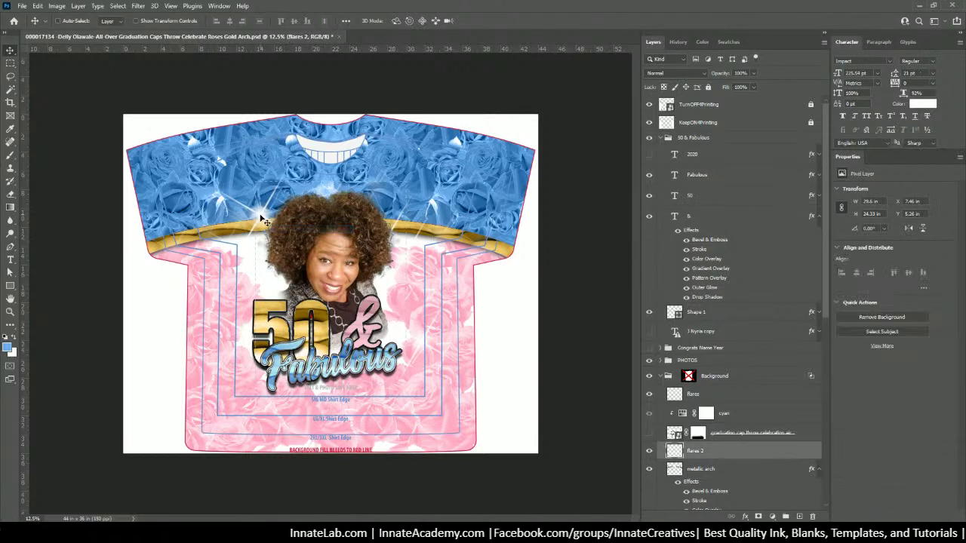
pyautogui.moveTo(261, 217); pyautogui.dragTo(266, 207)
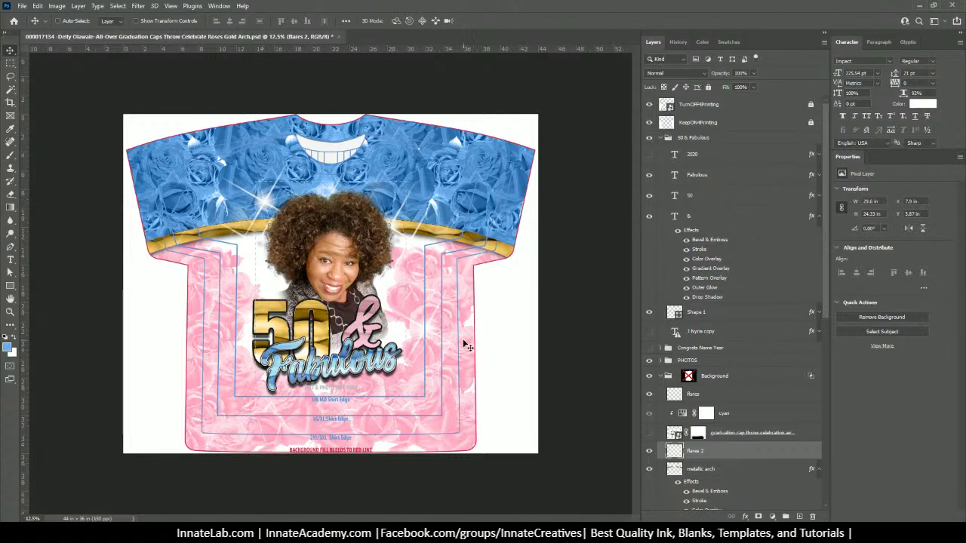
pyautogui.click(649, 453)
pyautogui.click(649, 451)
pyautogui.click(649, 451)
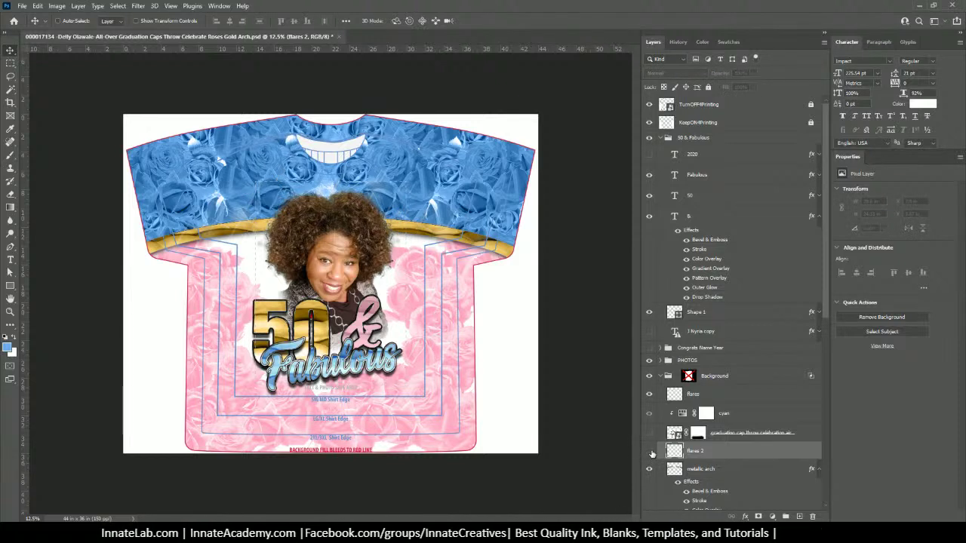
pyautogui.click(649, 452)
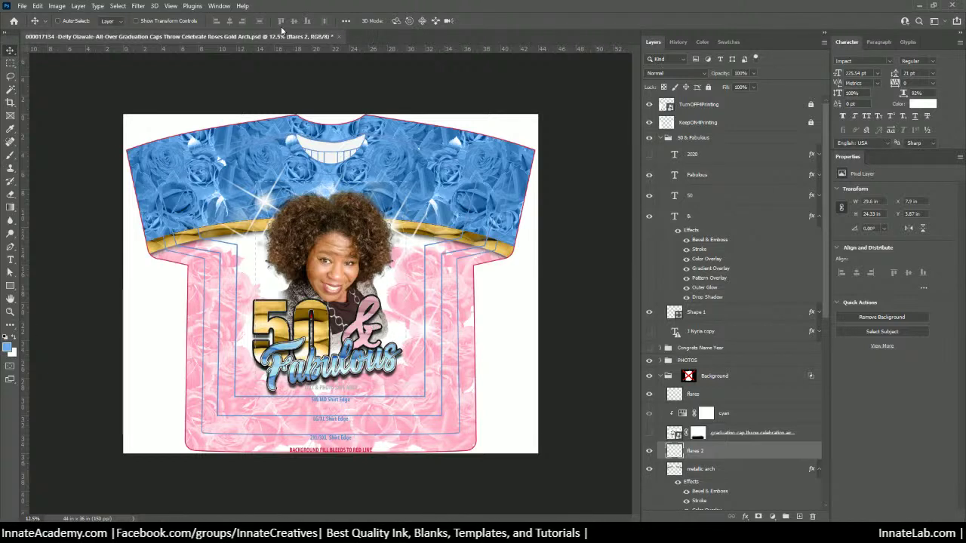
pyautogui.hotkey('ctrl', 's')
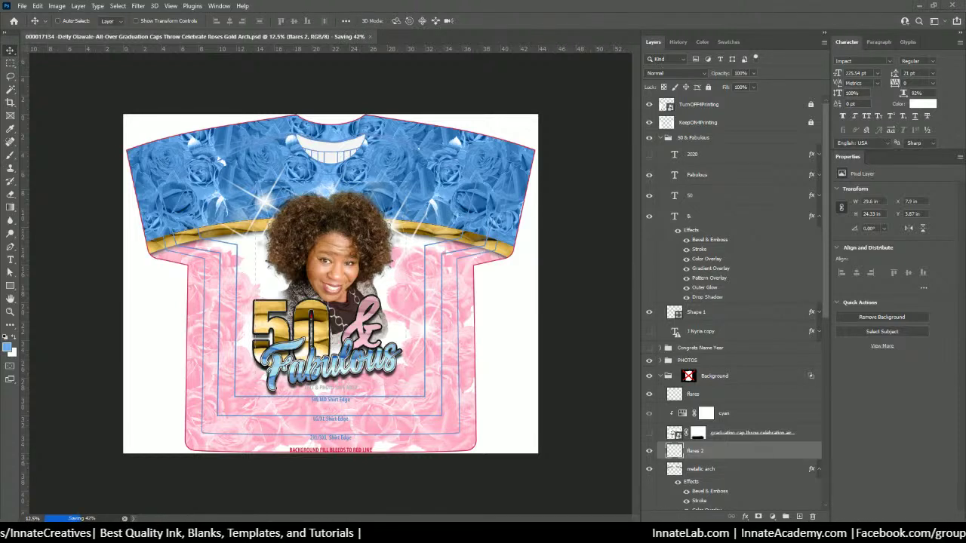
# Step: Switch to Chrome and open the 10-Min Templates page of the Innate Lab store
pyautogui.moveTo(965, 6); pyautogui.dragTo(483, 1)
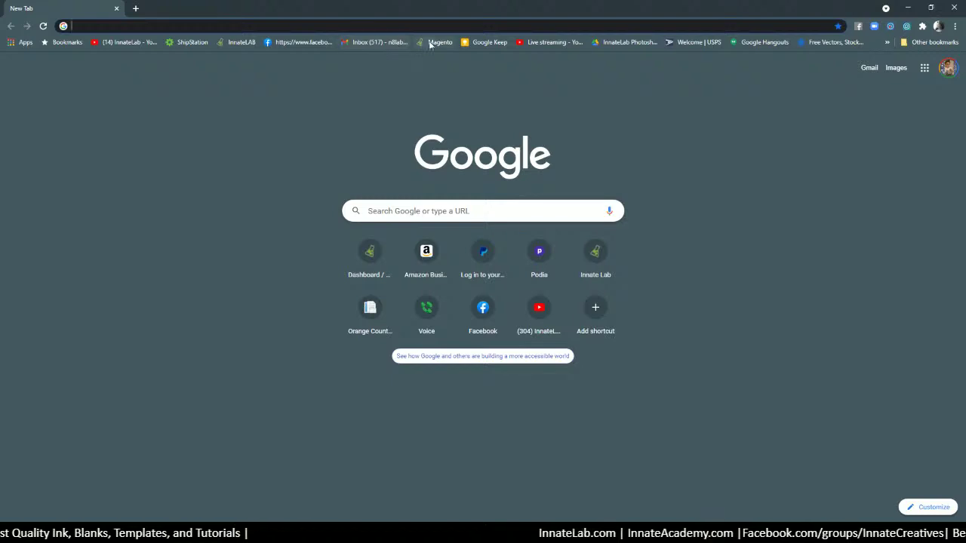
pyautogui.click(242, 42)
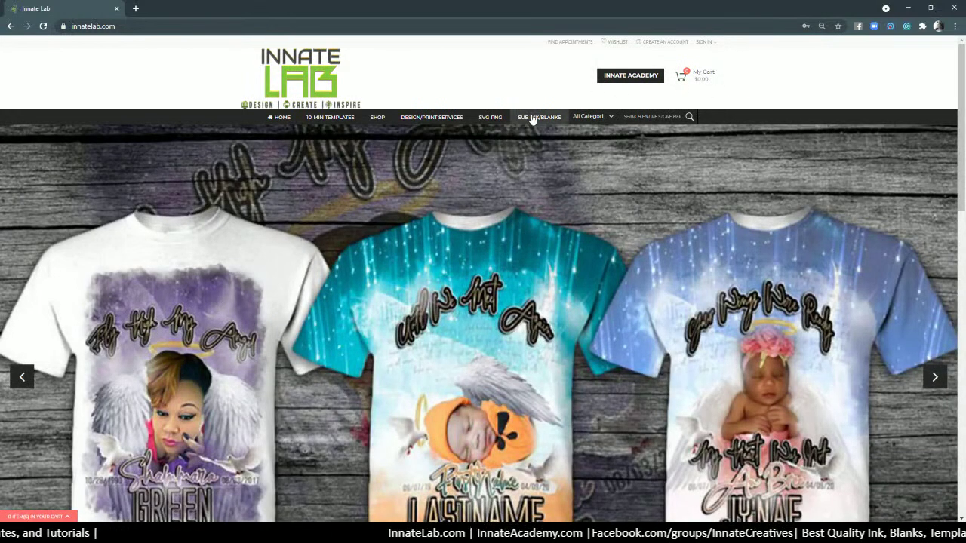
pyautogui.click(324, 118)
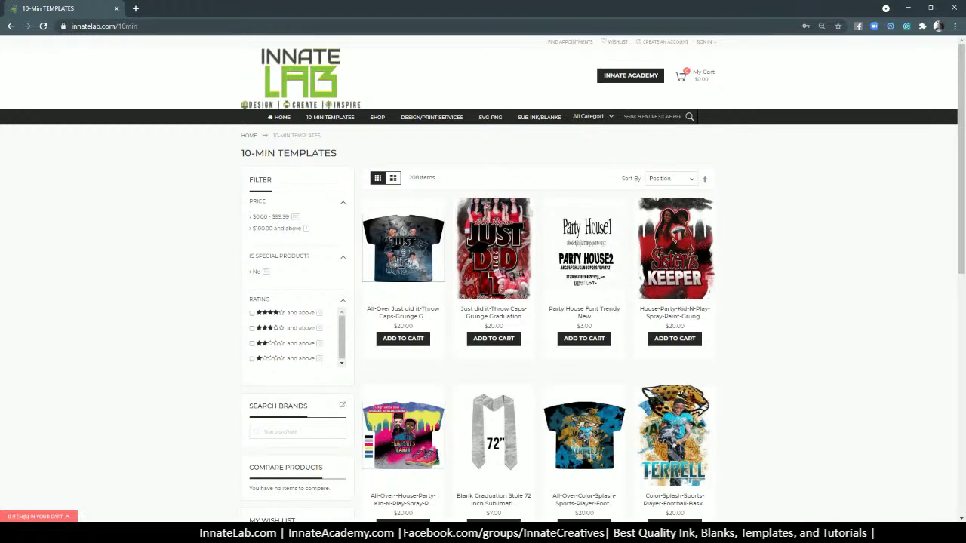
# Step: Open the Design/Print Services page in a separate tab, enlarge it to 100%, and examine the print and custom design offerings
pyautogui.click(460, 127)
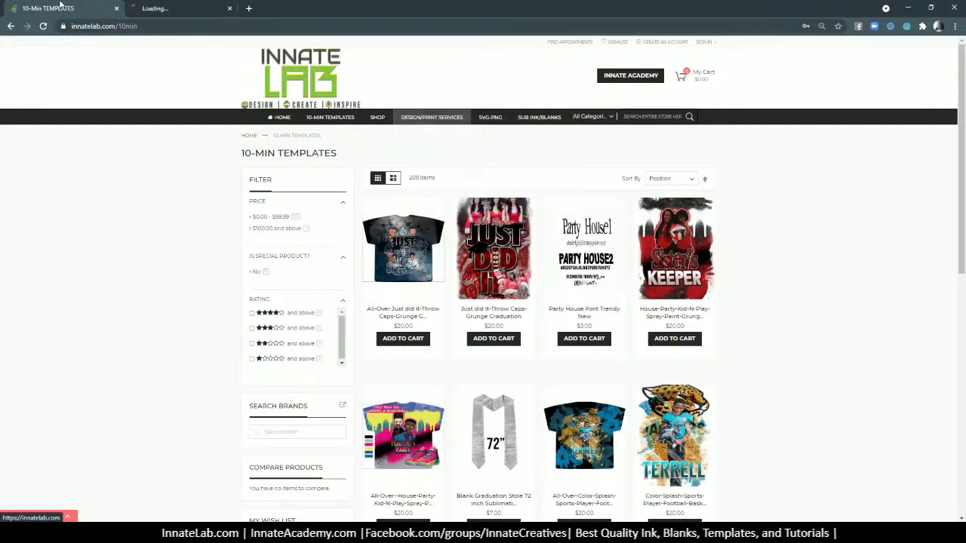
pyautogui.hotkey('ctrl', 'Tab')
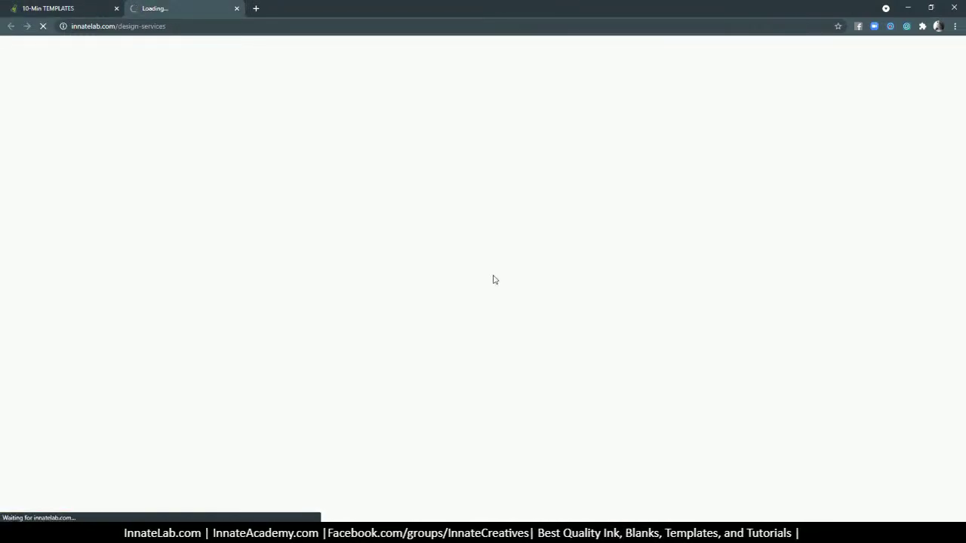
pyautogui.scroll(-2, 495, 294)
pyautogui.scroll(-2, 495, 318)
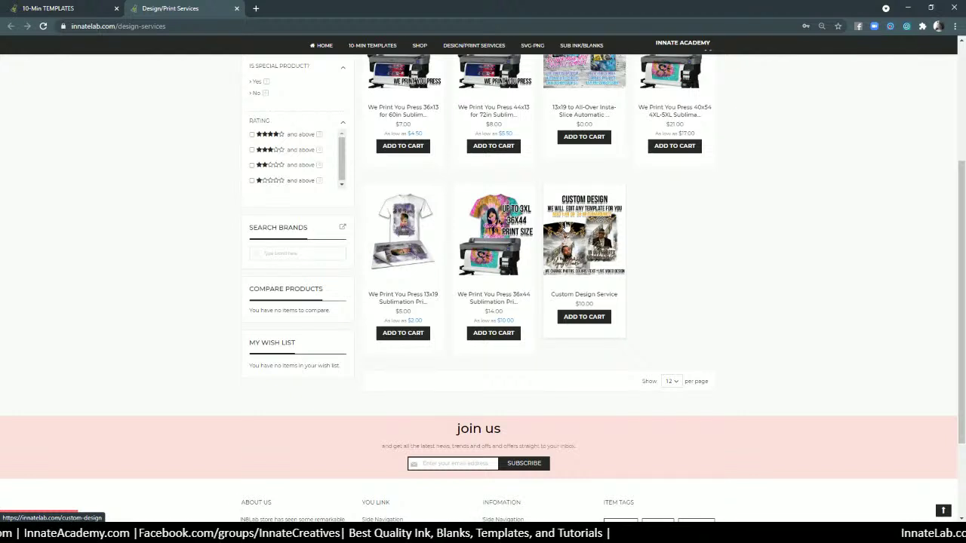
pyautogui.scroll(1, 562, 265)
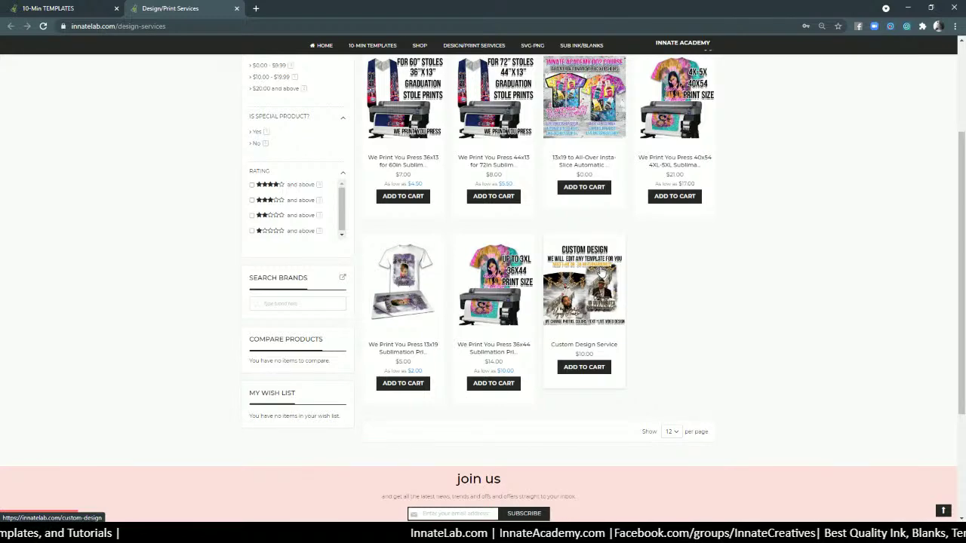
pyautogui.scroll(2, 602, 334)
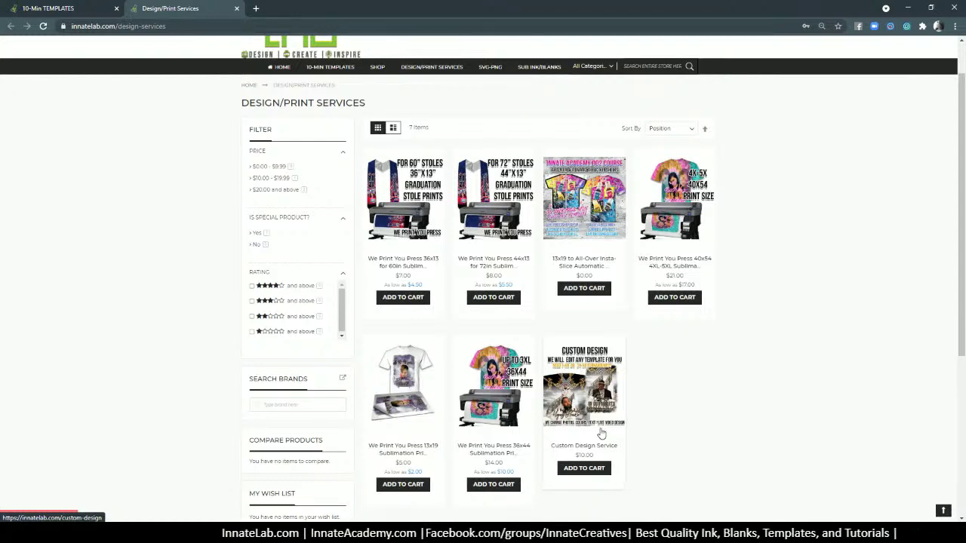
pyautogui.hotkey('ctrl', '+')
pyautogui.hotkey('ctrl', '+')
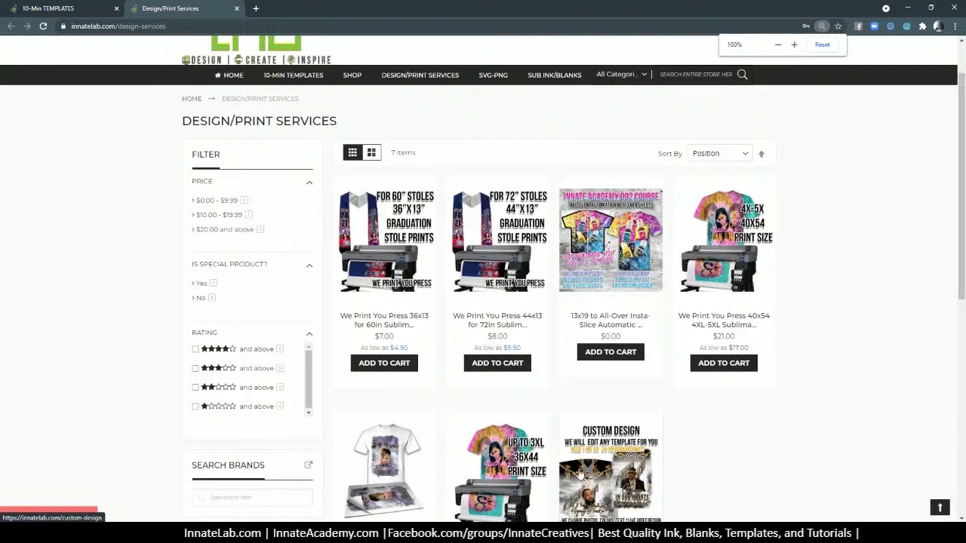
pyautogui.scroll(-1, 579, 473)
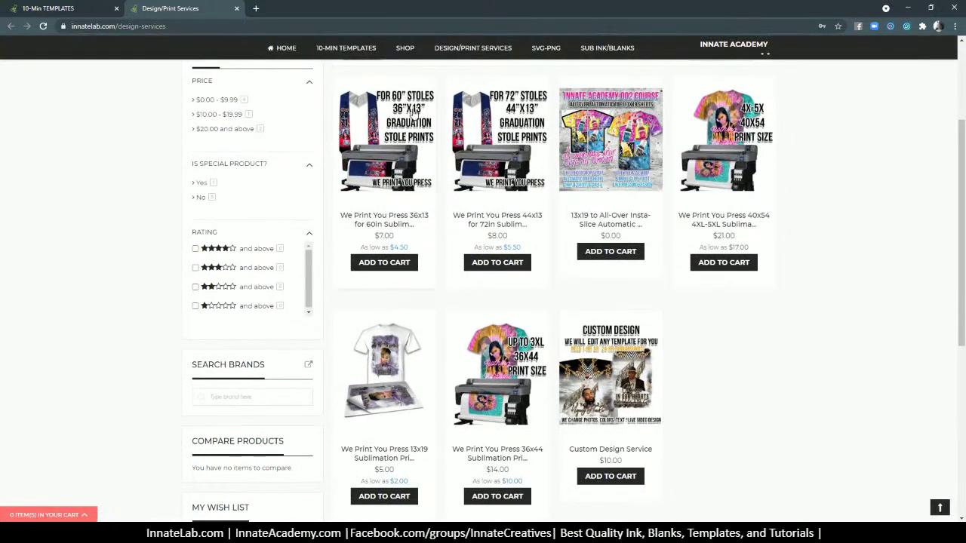
# Step: Search the store for "Field" and open the All-Over-Flowers-Fields-Birthday-Unicorn template's product page in a separate tab
pyautogui.scroll(2, 613, 282)
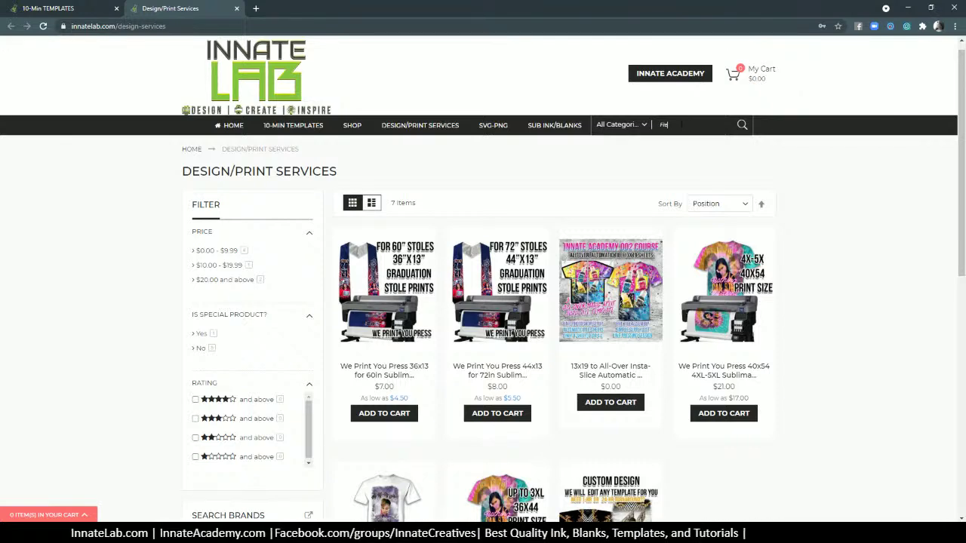
pyautogui.write('ld')
pyautogui.press('Return')
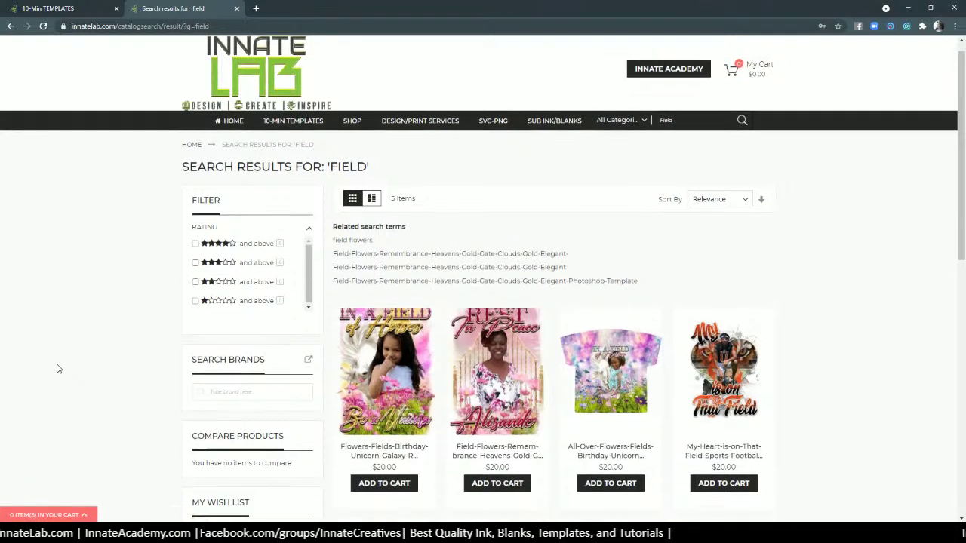
pyautogui.scroll(-2, 56, 368)
pyautogui.scroll(-1, 61, 366)
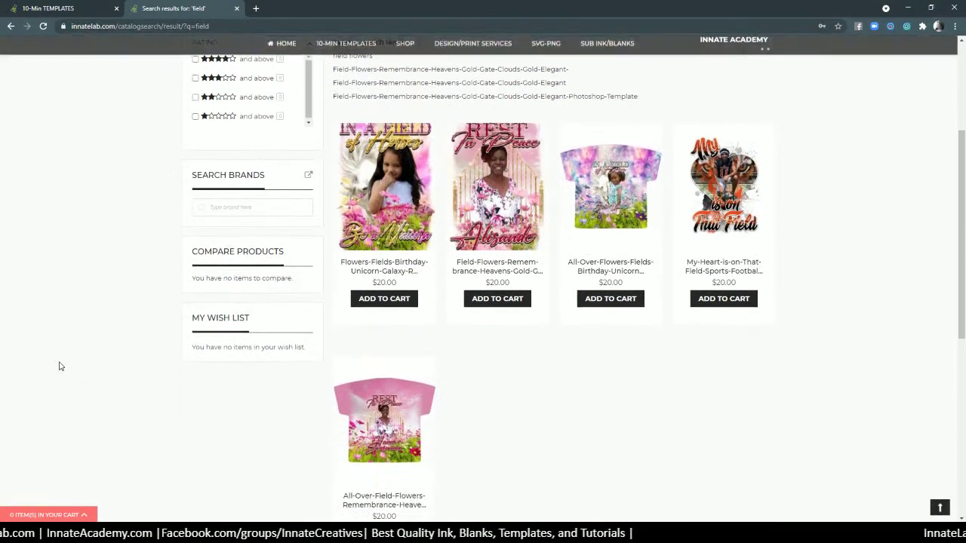
pyautogui.click(623, 269)
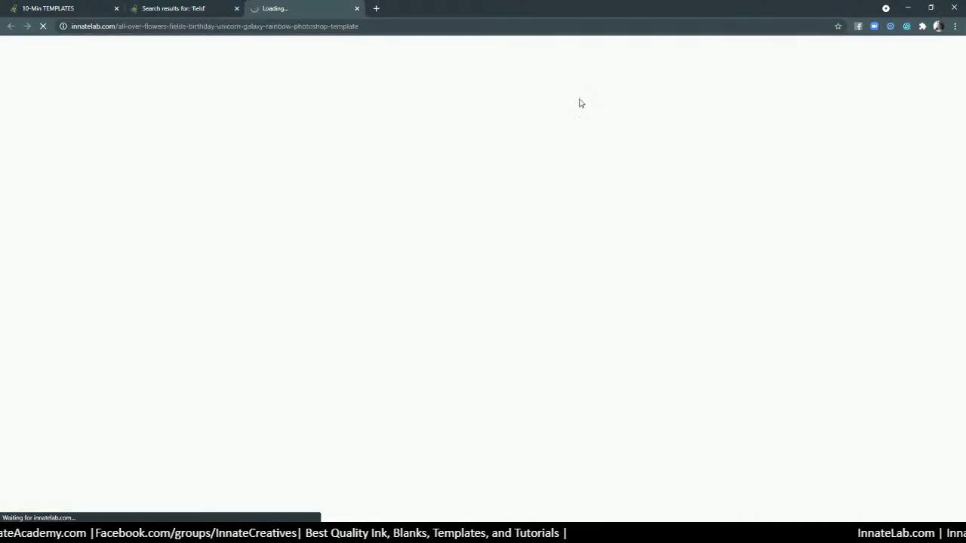
pyautogui.click(230, 11)
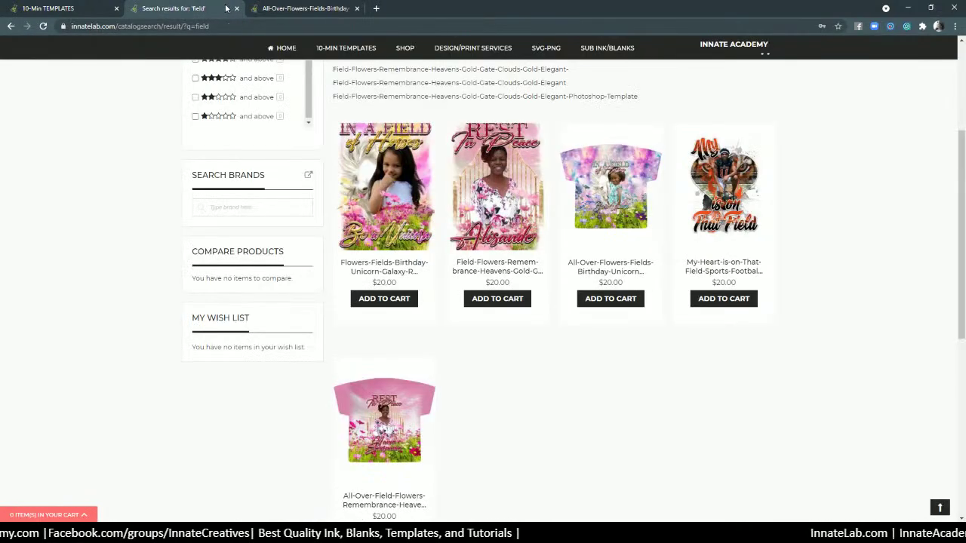
pyautogui.click(329, 9)
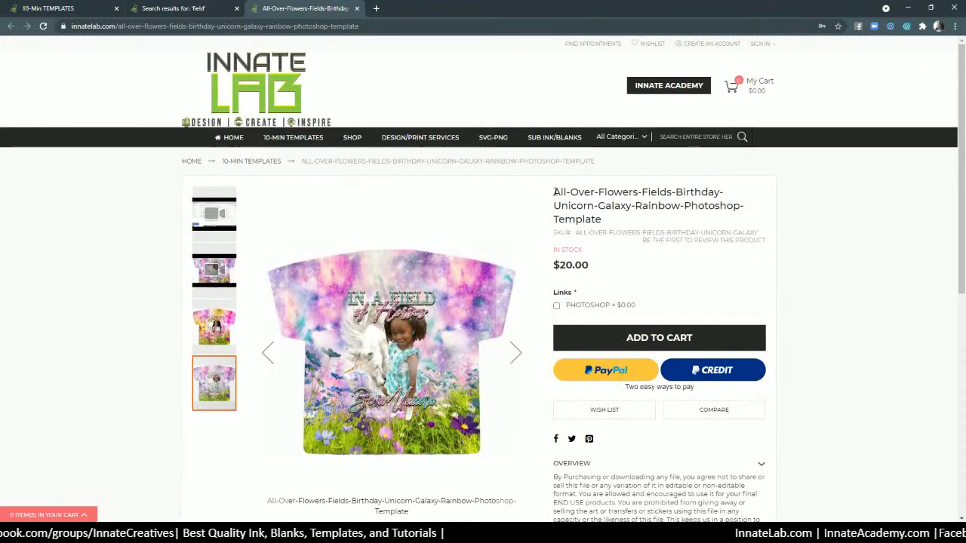
# Step: Copy the "All-Over-Flowers-Fields-Birthday-Unicorn" part of the product title
pyautogui.moveTo(553, 193); pyautogui.dragTo(594, 206)
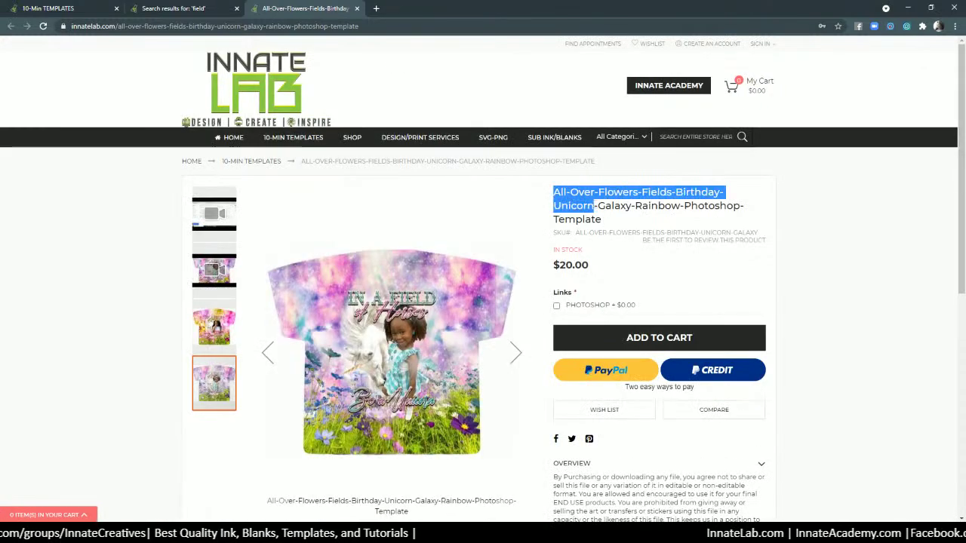
pyautogui.rightClick(595, 207)
pyautogui.click(619, 212)
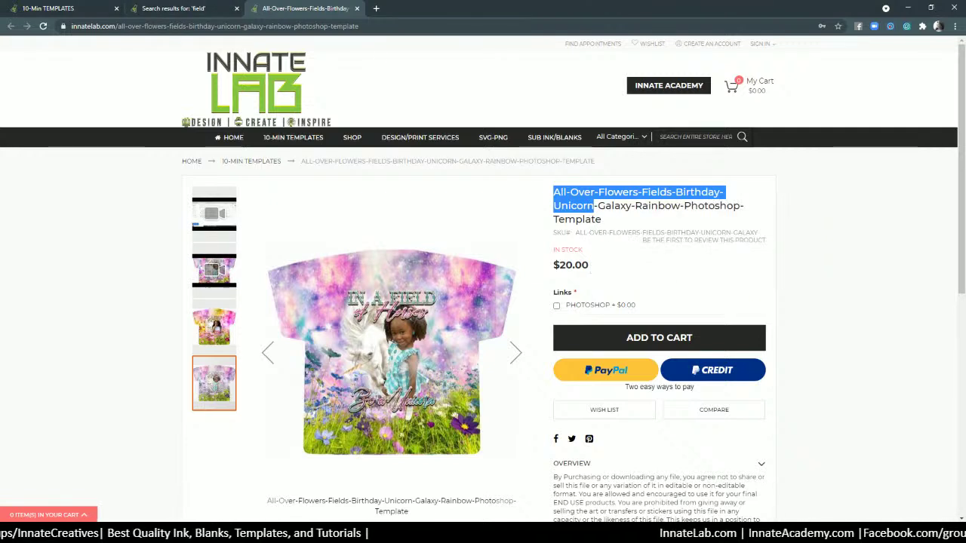
# Step: Switch to Photoshop and hide the Unicorn layer and the girl's photo layer in the flowers-and-unicorn shirt template
pyautogui.hotkey('alt', 'Tab')
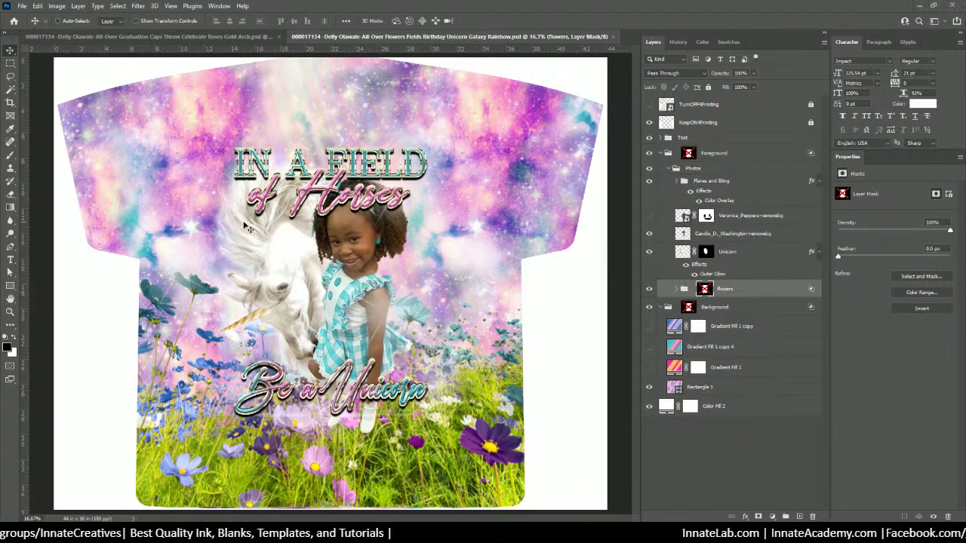
pyautogui.rightClick(249, 226)
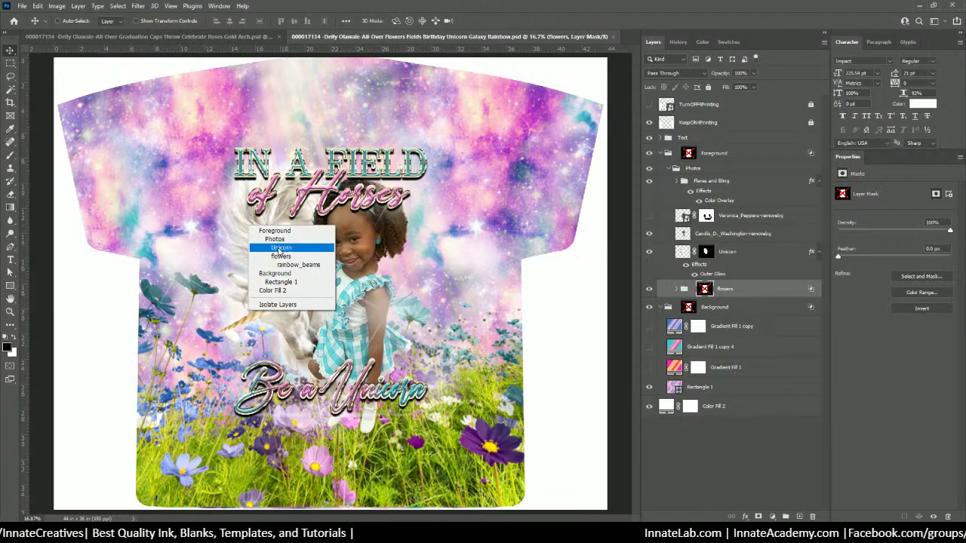
pyautogui.click(281, 248)
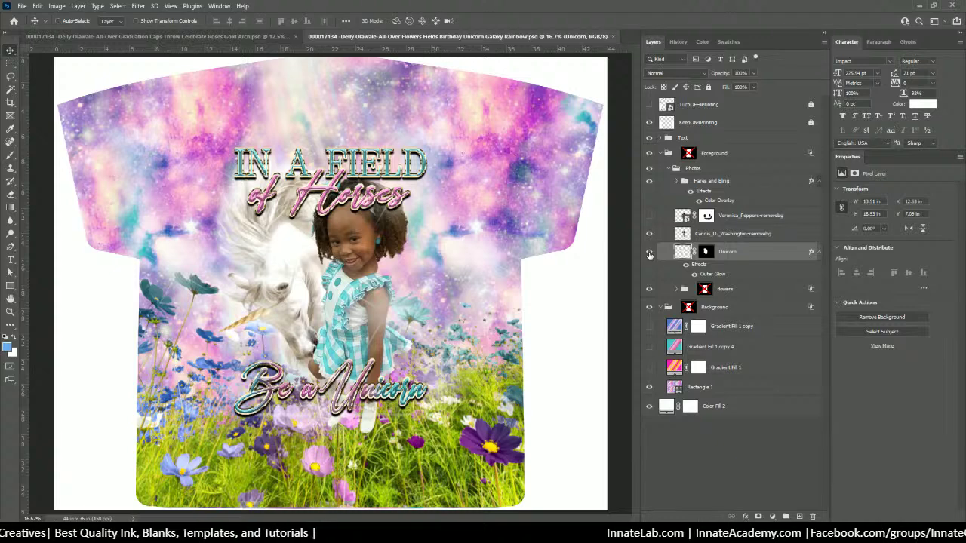
pyautogui.click(649, 255)
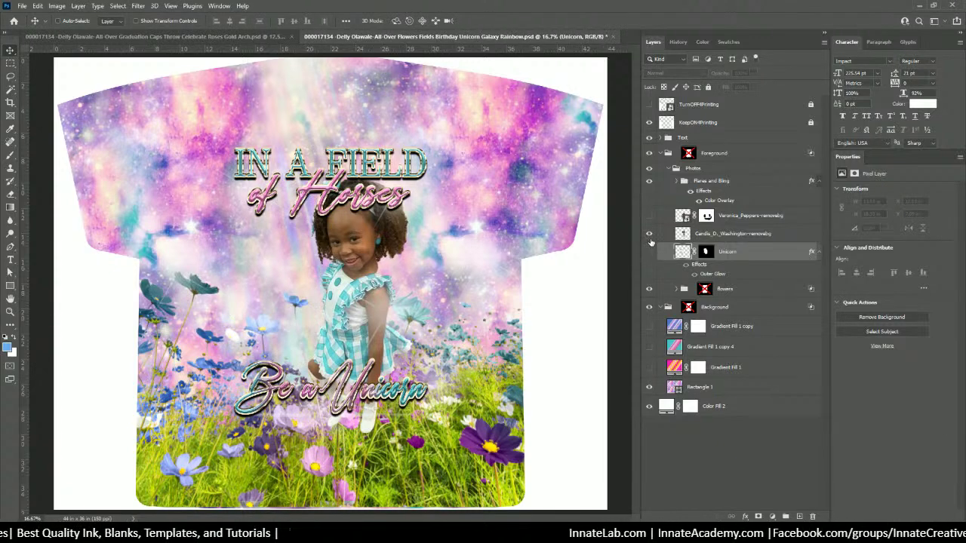
pyautogui.click(650, 236)
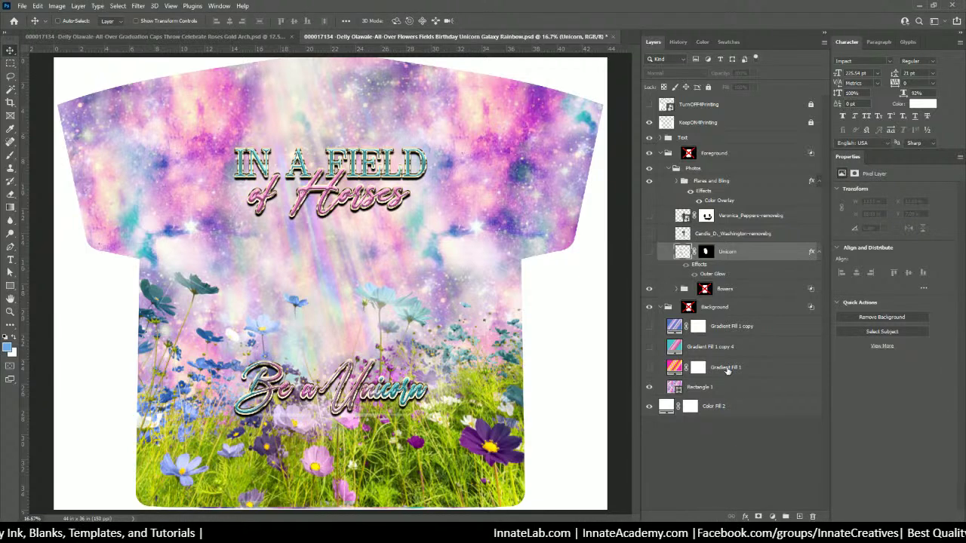
# Step: Preview Gradient Fill 1, Gradient Fill 1 copy 4 and Gradient Fill 1 copy one at a time, hiding each again
pyautogui.click(649, 368)
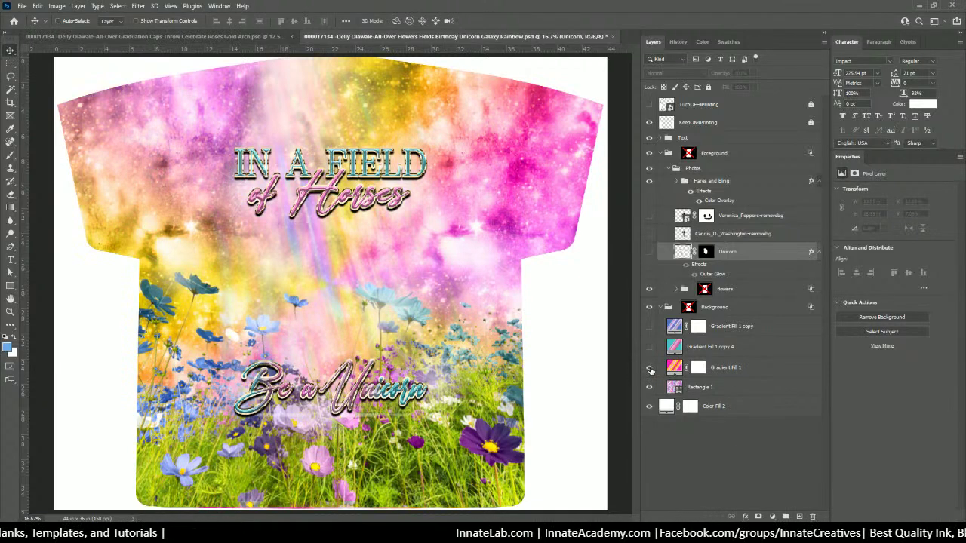
pyautogui.click(649, 367)
pyautogui.click(649, 347)
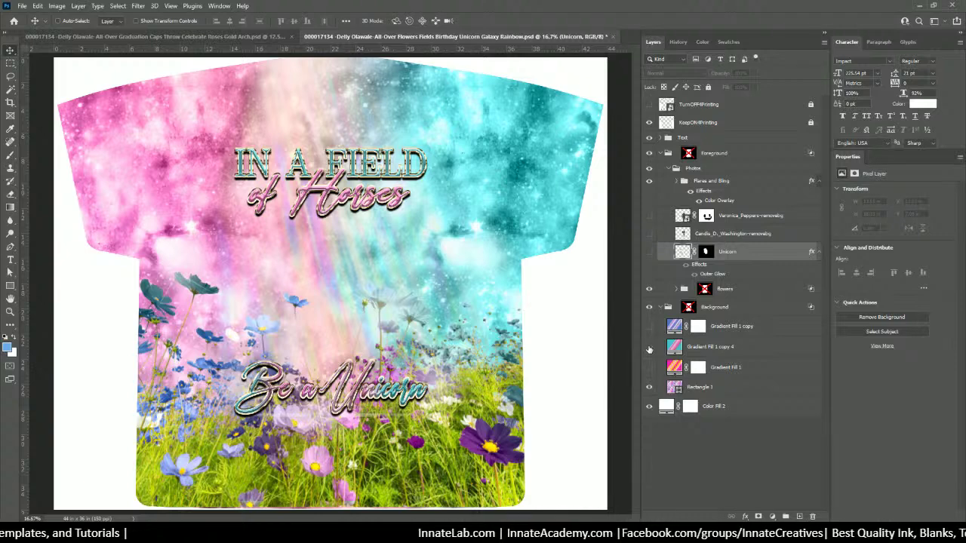
pyautogui.click(649, 347)
pyautogui.click(649, 326)
pyautogui.click(648, 328)
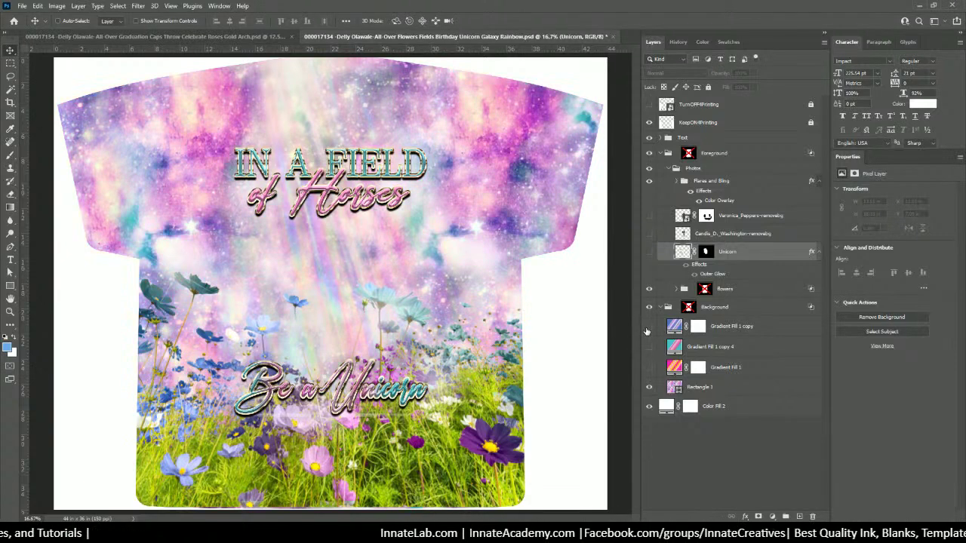
# Step: Expand the flowers group and toggle Gradient Fill 1 copy 2 off and on to compare its effect on the flowers
pyautogui.click(721, 169)
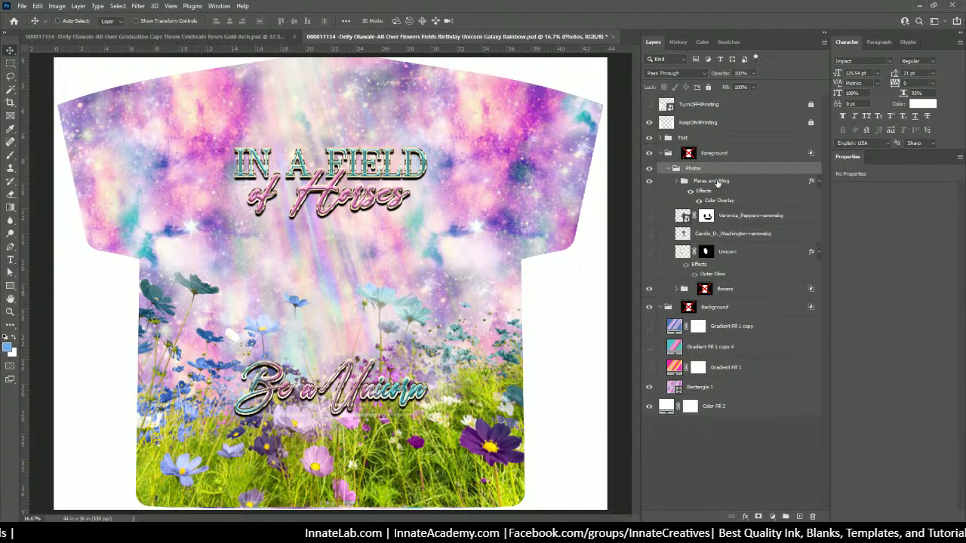
pyautogui.click(705, 289)
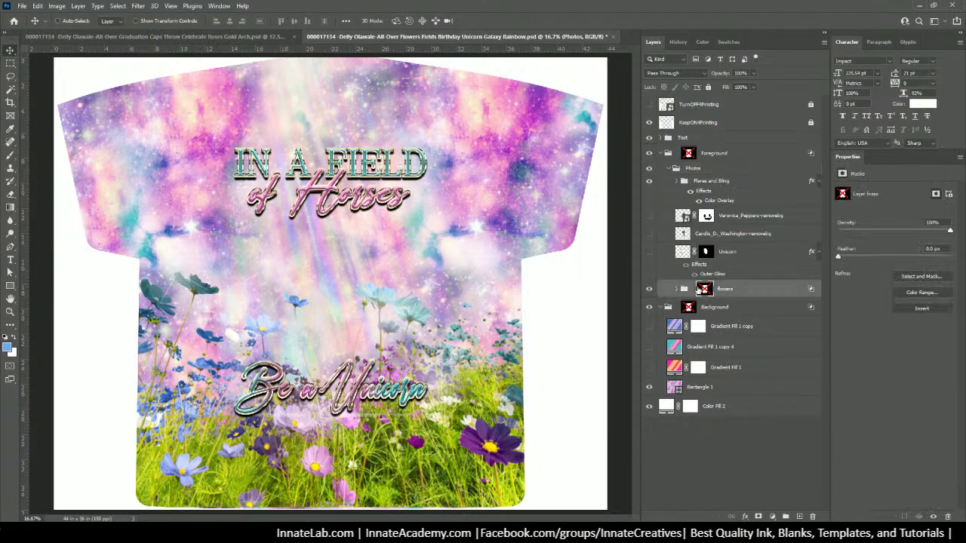
pyautogui.click(678, 290)
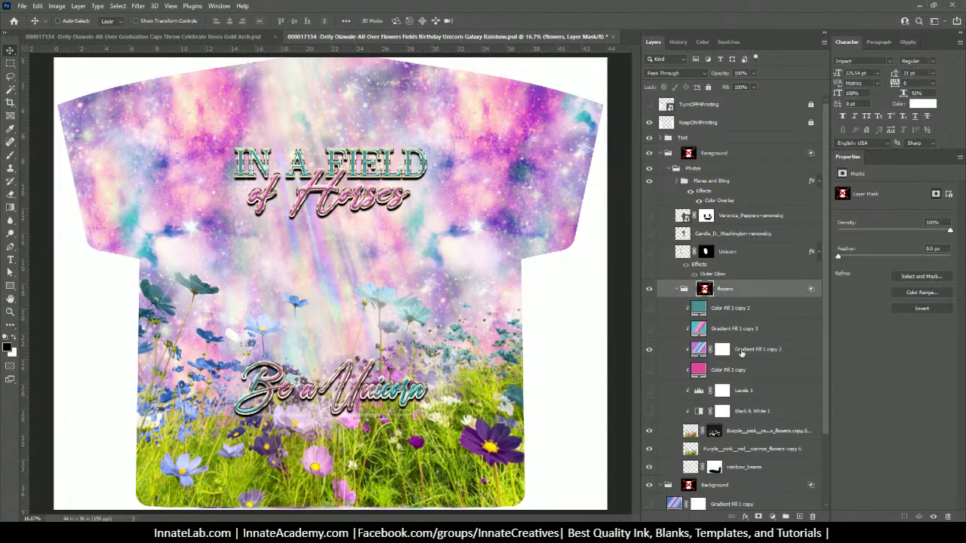
pyautogui.click(743, 352)
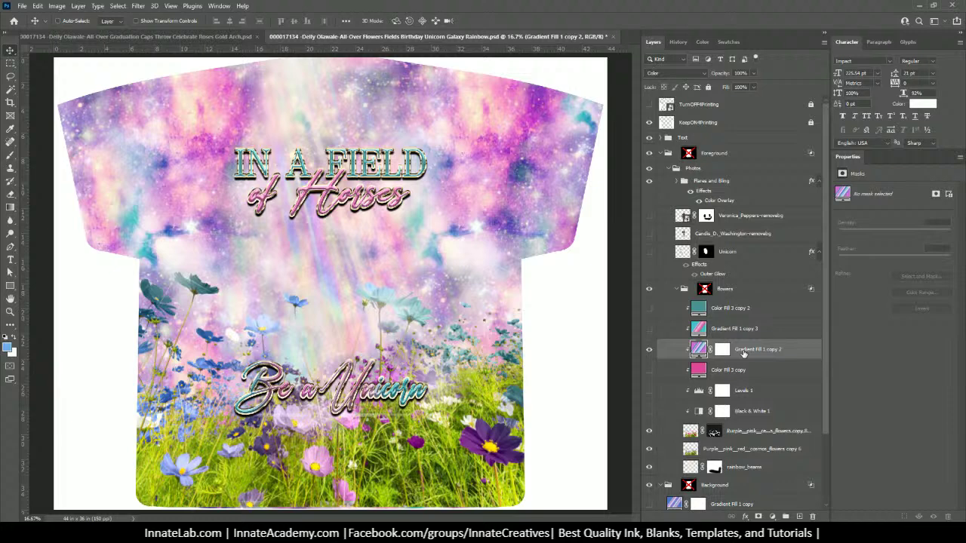
pyautogui.click(649, 352)
pyautogui.click(649, 352)
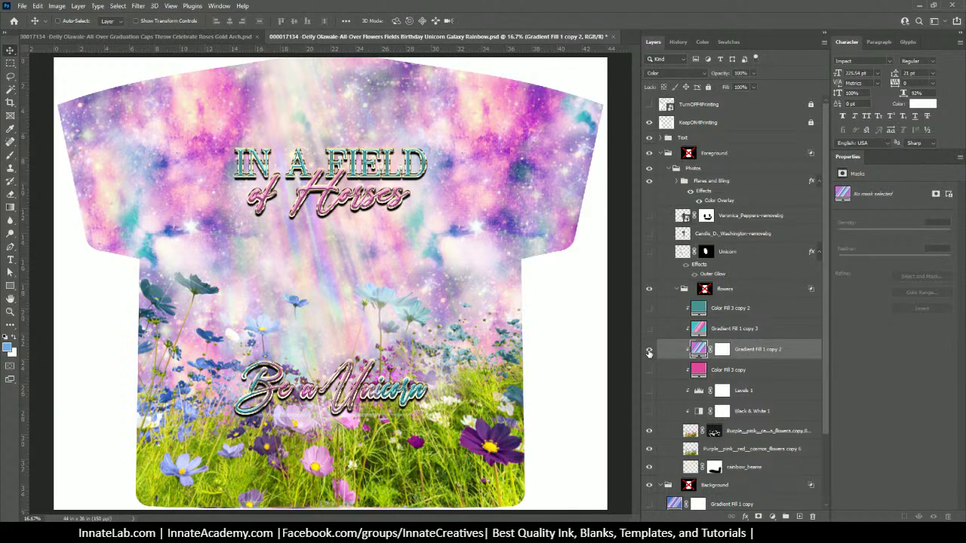
pyautogui.click(649, 353)
pyautogui.click(649, 353)
# Step: Preview Gradient Fill 1 copy 3 and Color Fill 3 copy on the flowers in turn, restoring Gradient Fill 1 copy 2 after each
pyautogui.click(649, 328)
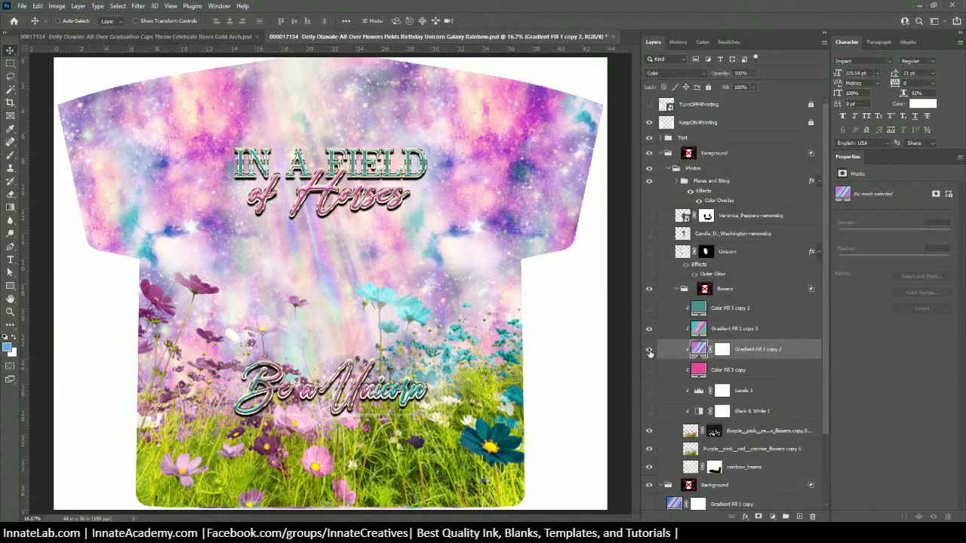
pyautogui.click(649, 352)
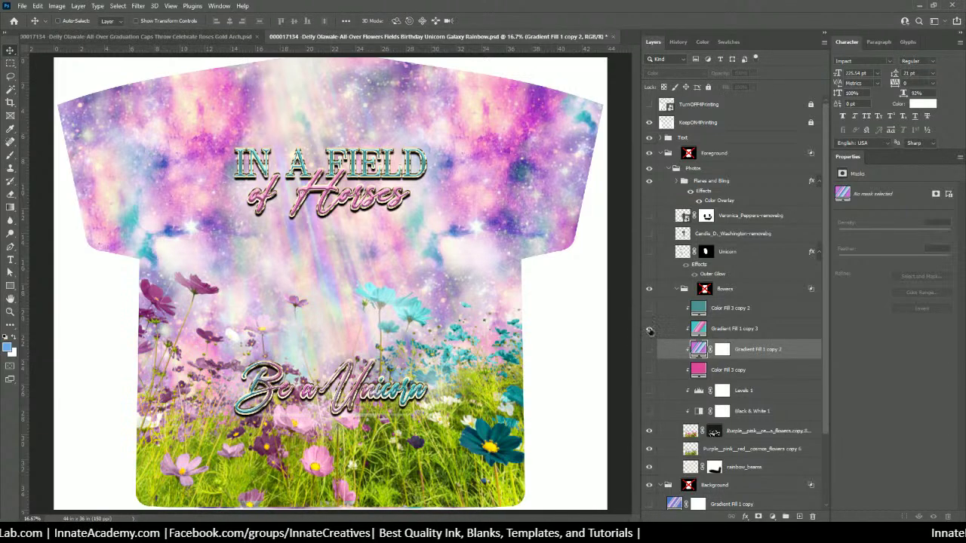
pyautogui.click(649, 329)
pyautogui.click(649, 351)
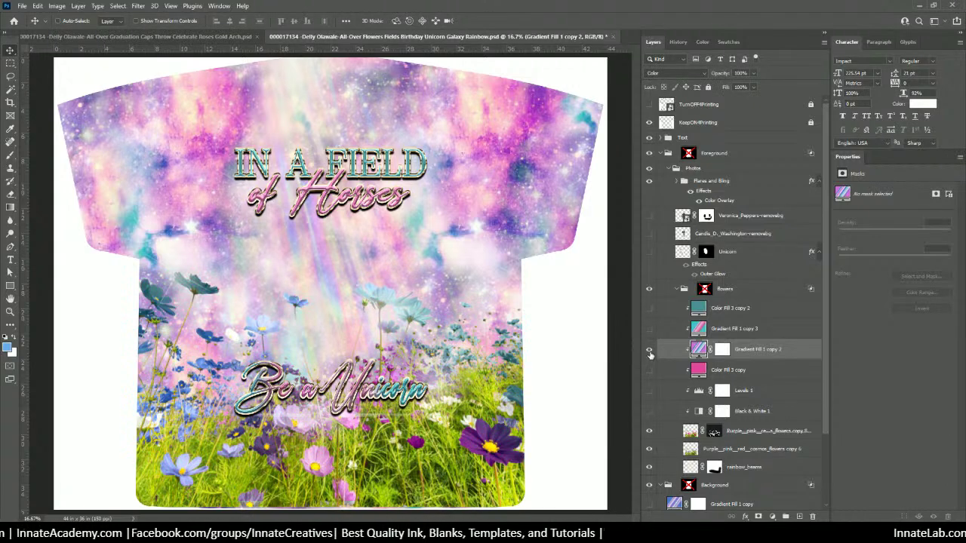
pyautogui.click(742, 370)
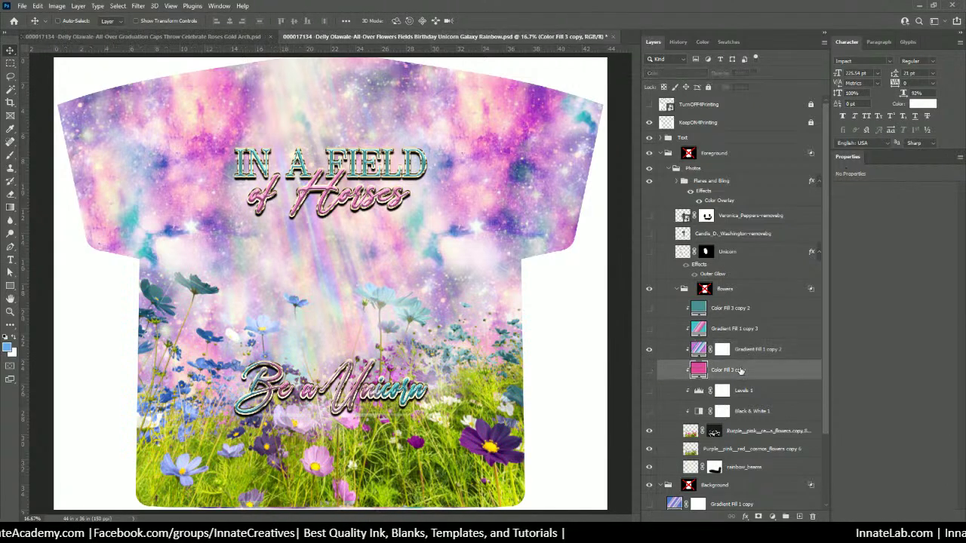
pyautogui.click(649, 352)
pyautogui.click(649, 370)
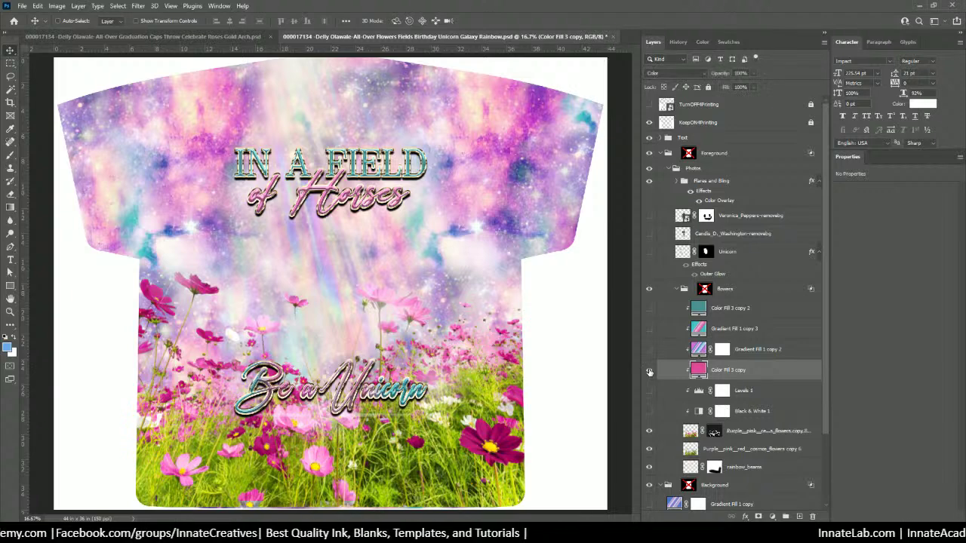
pyautogui.click(649, 370)
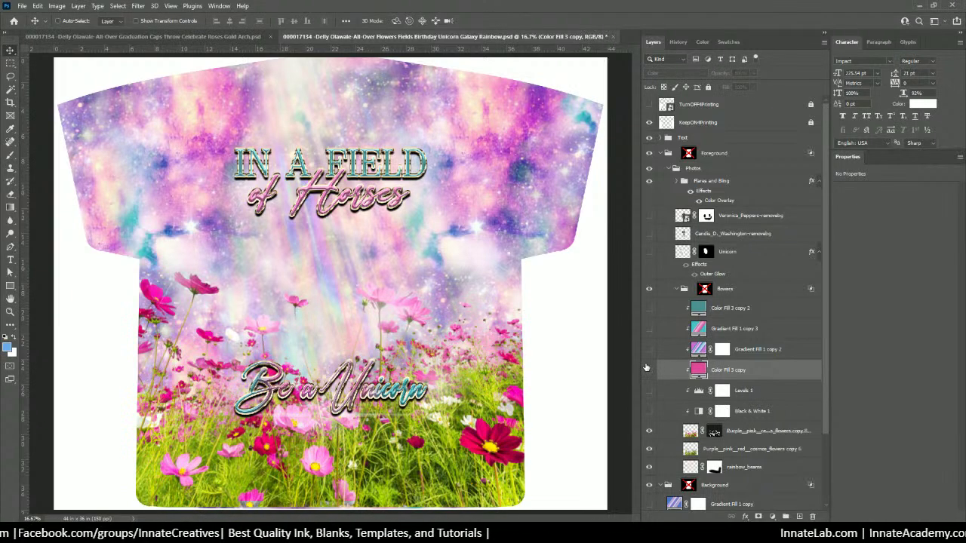
pyautogui.click(648, 351)
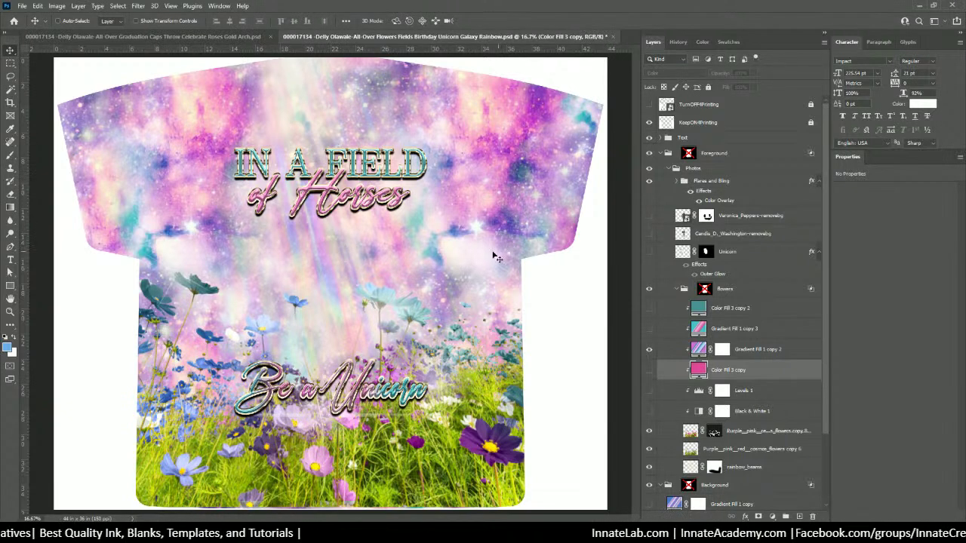
# Step: In the 50 & Fabulous document, merge the Hue/Saturation 2 adjustment with the woman's Photo layer, keeping its mask
pyautogui.click(151, 36)
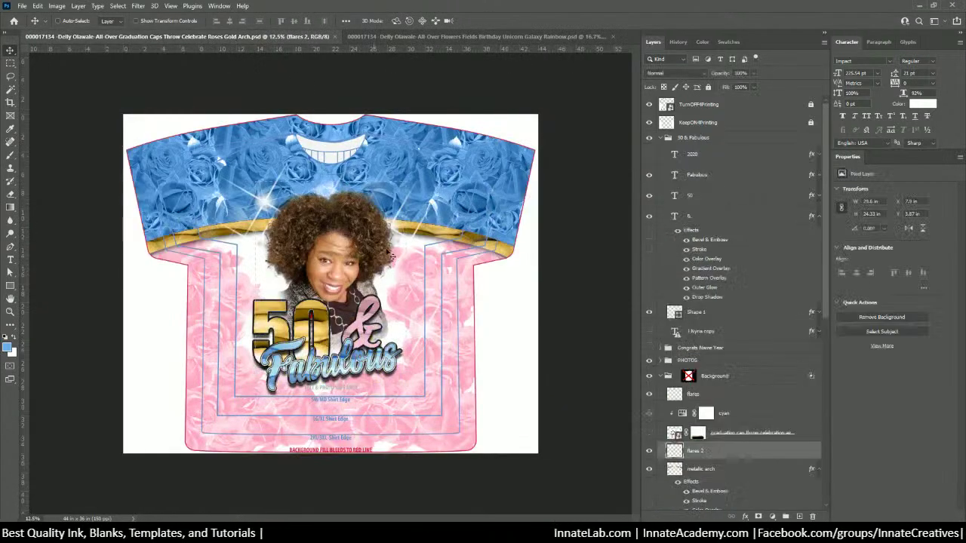
pyautogui.rightClick(363, 239)
pyautogui.click(392, 262)
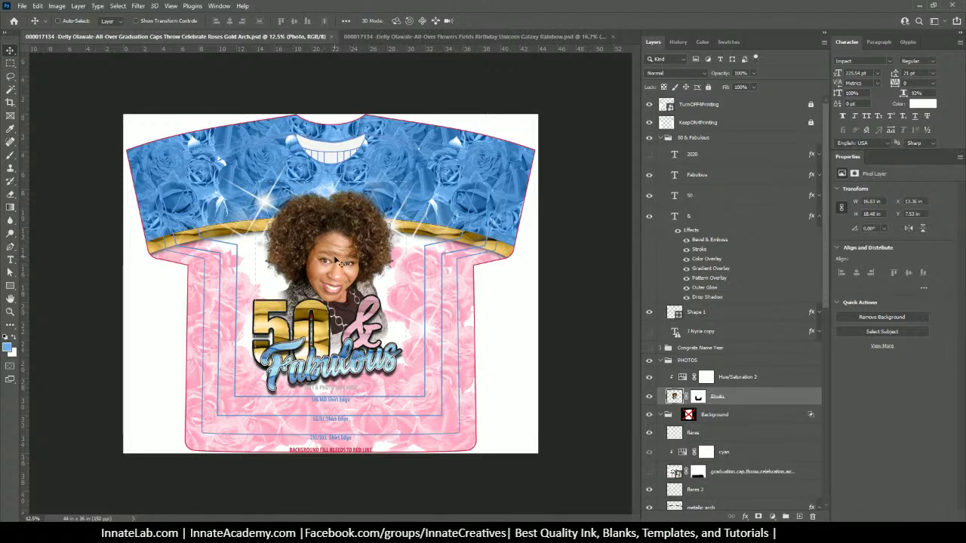
pyautogui.click(757, 380)
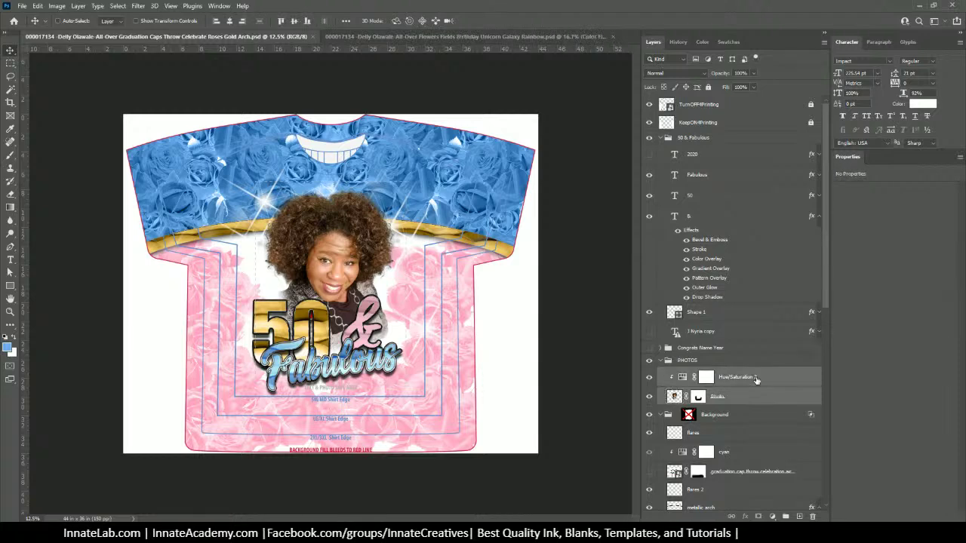
pyautogui.rightClick(757, 379)
pyautogui.click(777, 398)
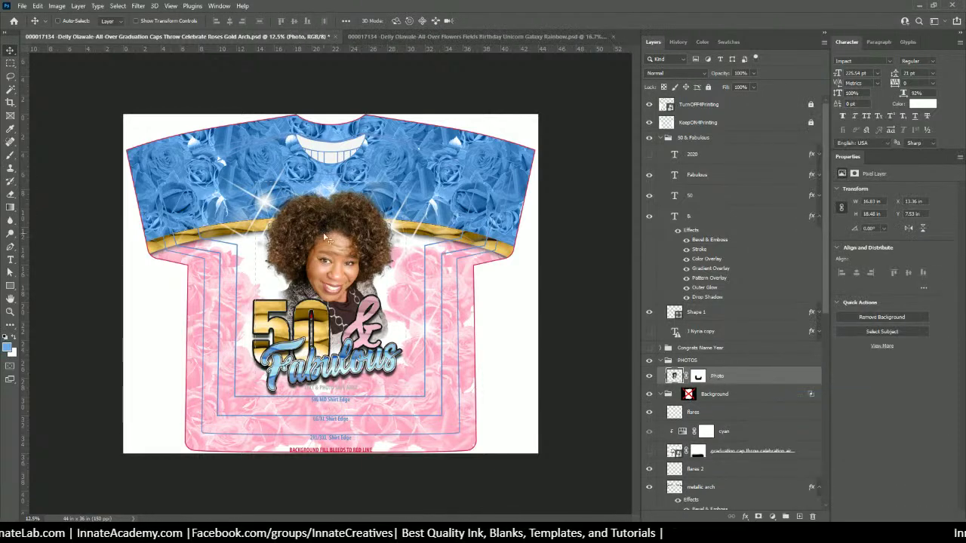
# Step: Copy the woman's Photo layer into the flowers-and-unicorn document, stack it above Flares and Bling in the Photos group, and lower it on the shirt
pyautogui.moveTo(326, 237); pyautogui.dragTo(344, 257)
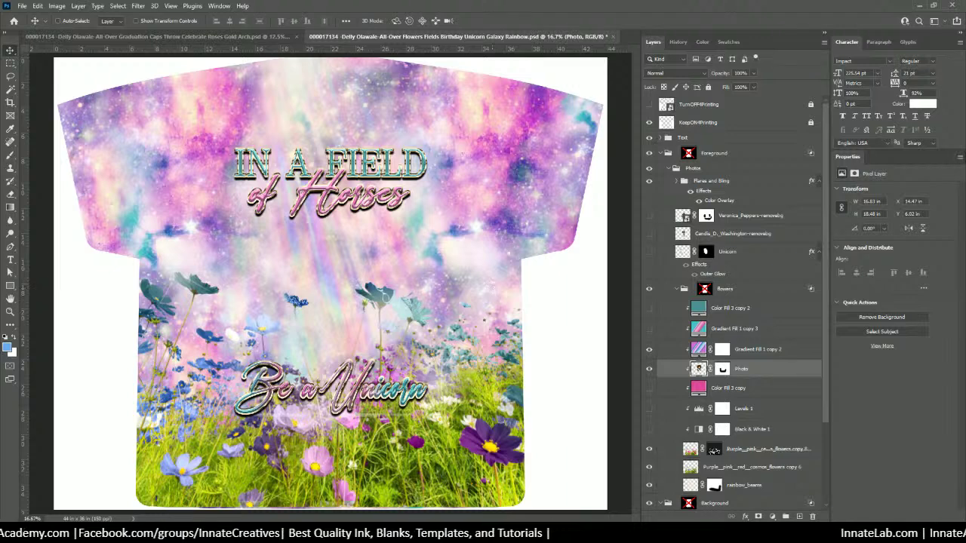
pyautogui.moveTo(761, 369); pyautogui.dragTo(721, 174)
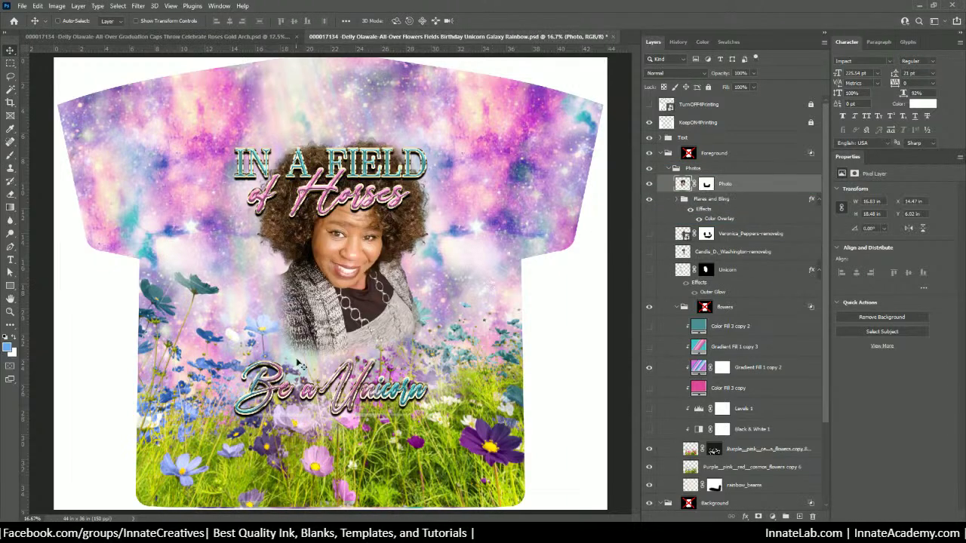
pyautogui.moveTo(363, 314); pyautogui.dragTo(332, 346)
# Step: Show the TurnOFF4Printing guides, enlarge the woman's photo to about 110%, and centre it on the shirt between the text lines
pyautogui.click(650, 105)
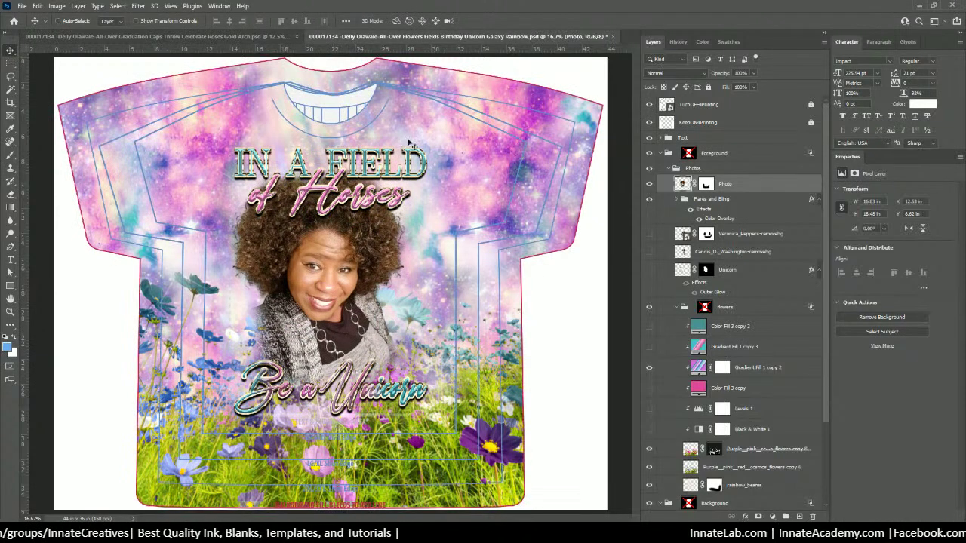
pyautogui.moveTo(324, 302); pyautogui.dragTo(313, 294)
pyautogui.hotkey('ctrl', 't')
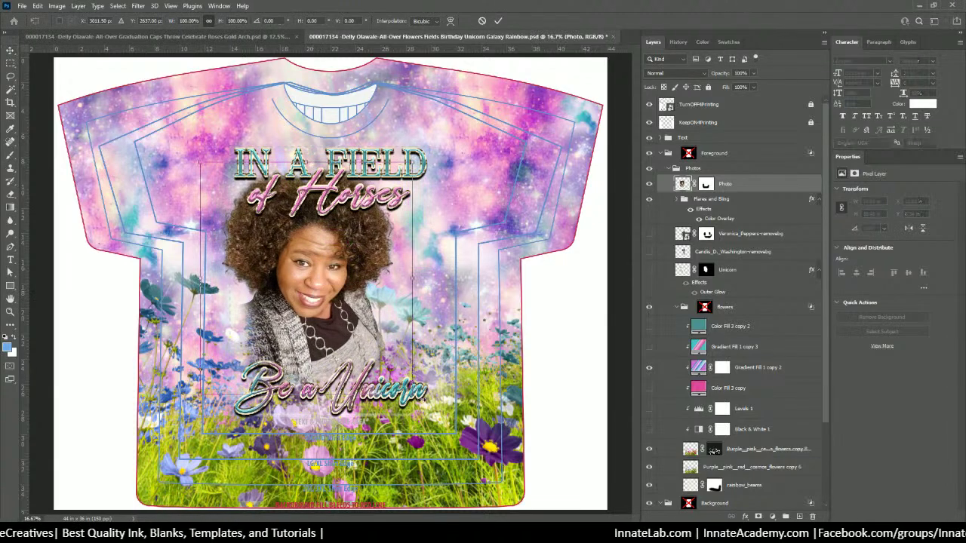
pyautogui.moveTo(412, 393); pyautogui.dragTo(434, 417)
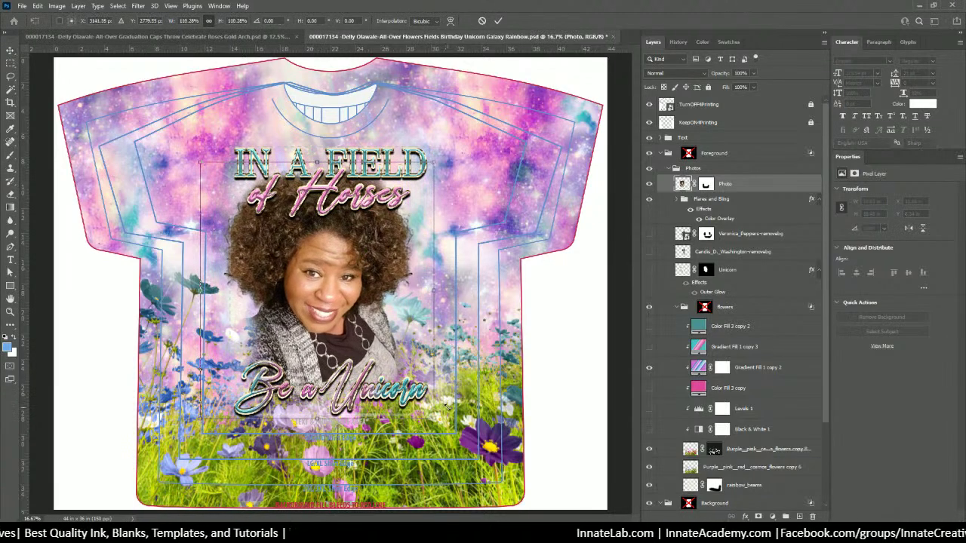
pyautogui.moveTo(361, 320); pyautogui.dragTo(371, 285)
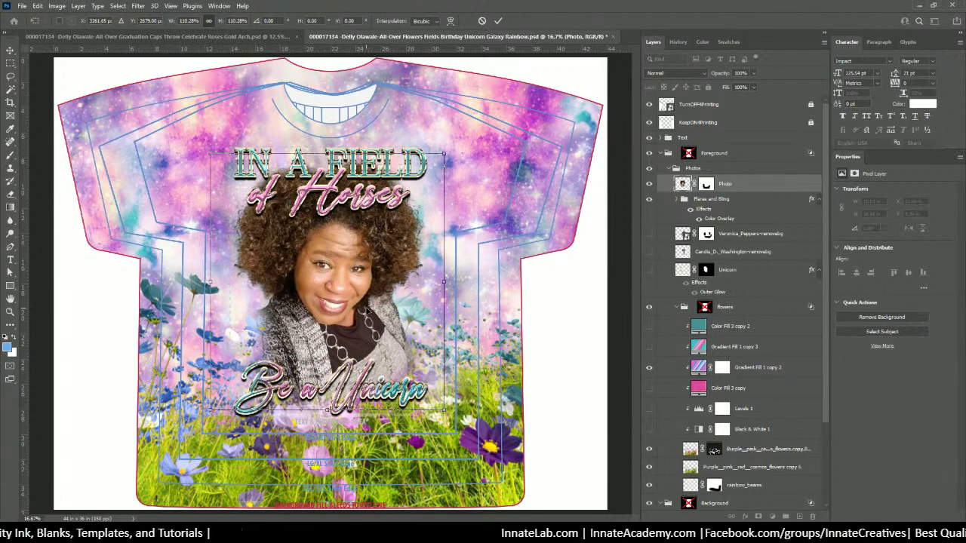
pyautogui.press('Return')
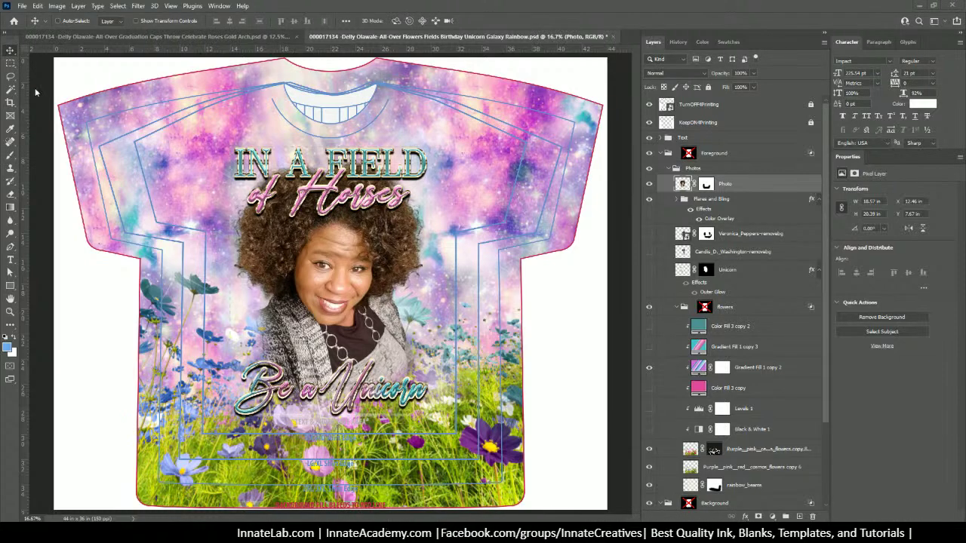
# Step: Duplicate the Text group as Text copy and hide the original Text group
pyautogui.rightClick(387, 391)
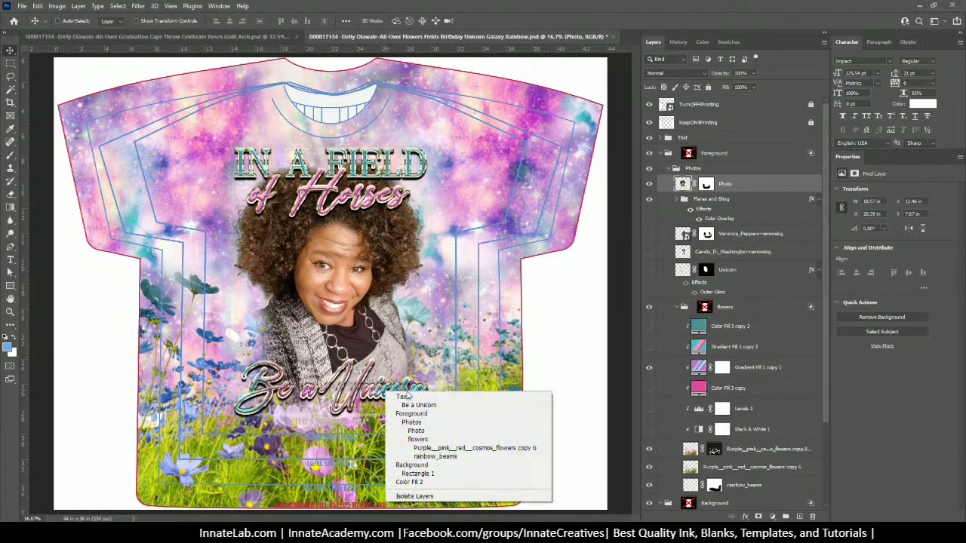
pyautogui.click(411, 397)
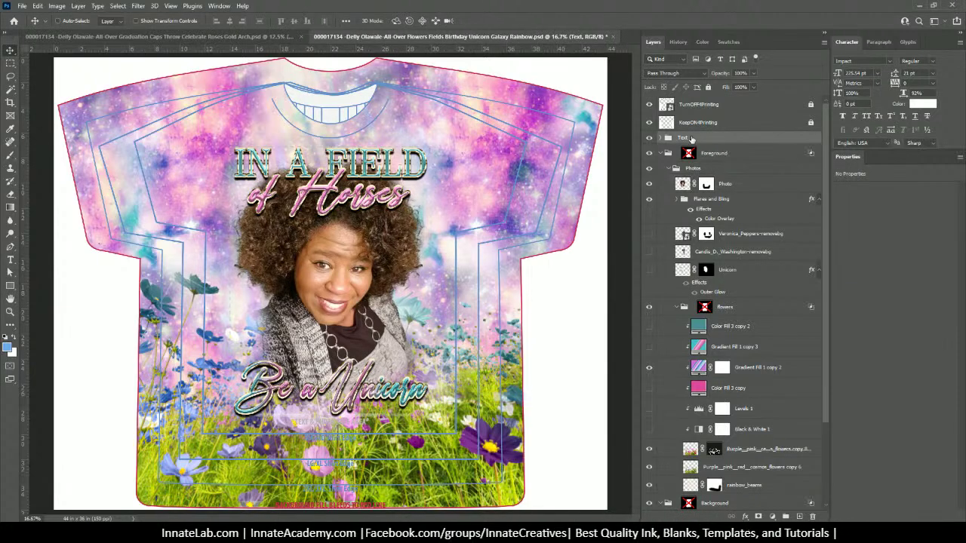
pyautogui.click(649, 138)
pyautogui.click(649, 138)
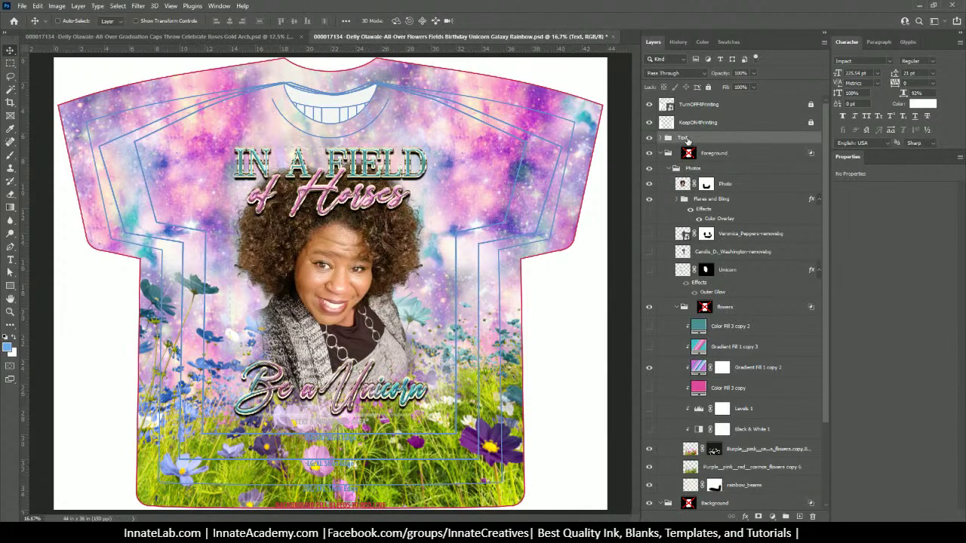
pyautogui.rightClick(688, 141)
pyautogui.click(722, 152)
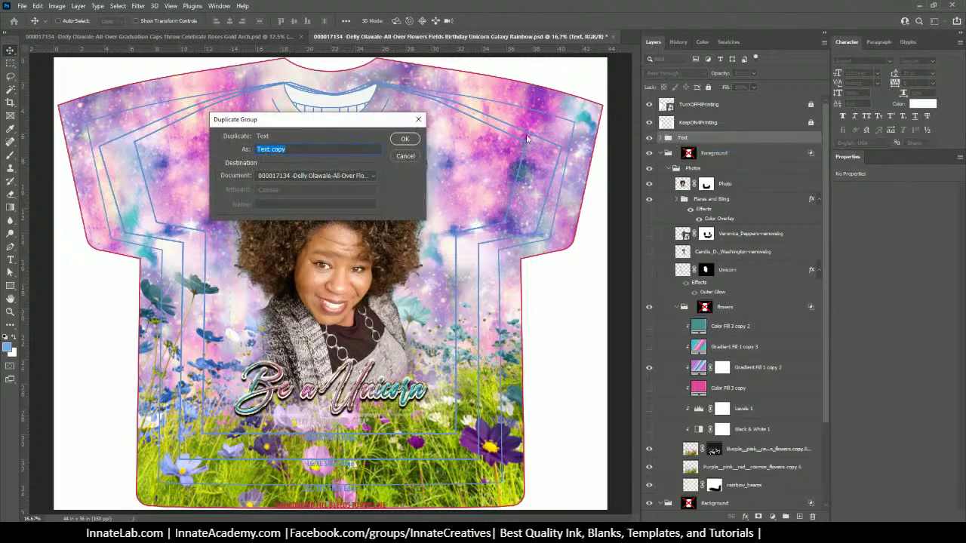
pyautogui.click(410, 139)
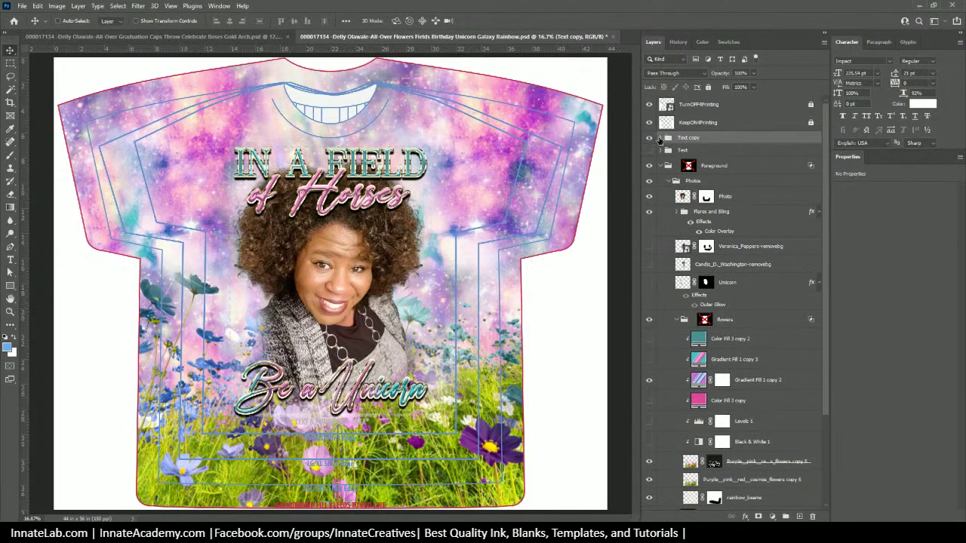
# Step: Replace the "Be a Unicorn" wording in the Text copy group with "Birthday"
pyautogui.click(661, 138)
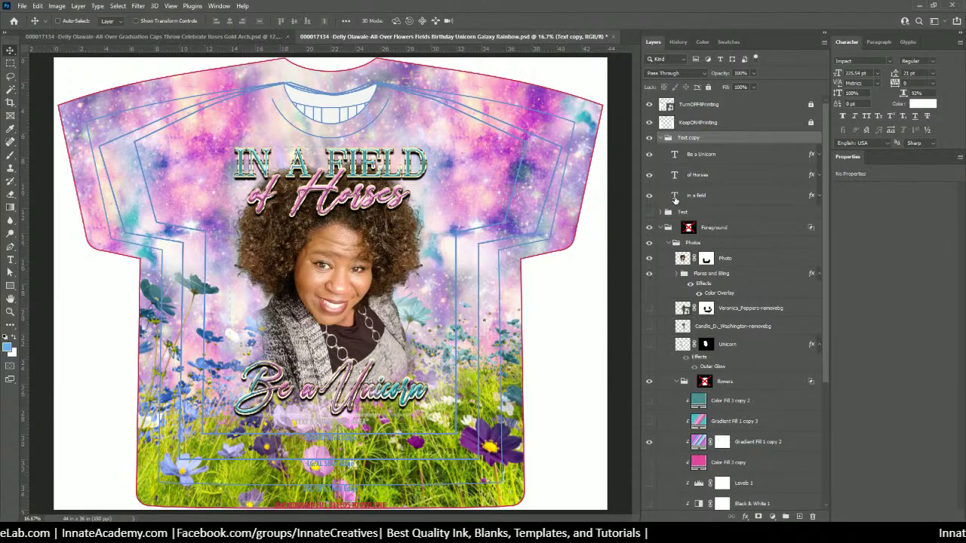
pyautogui.doubleClick(675, 154)
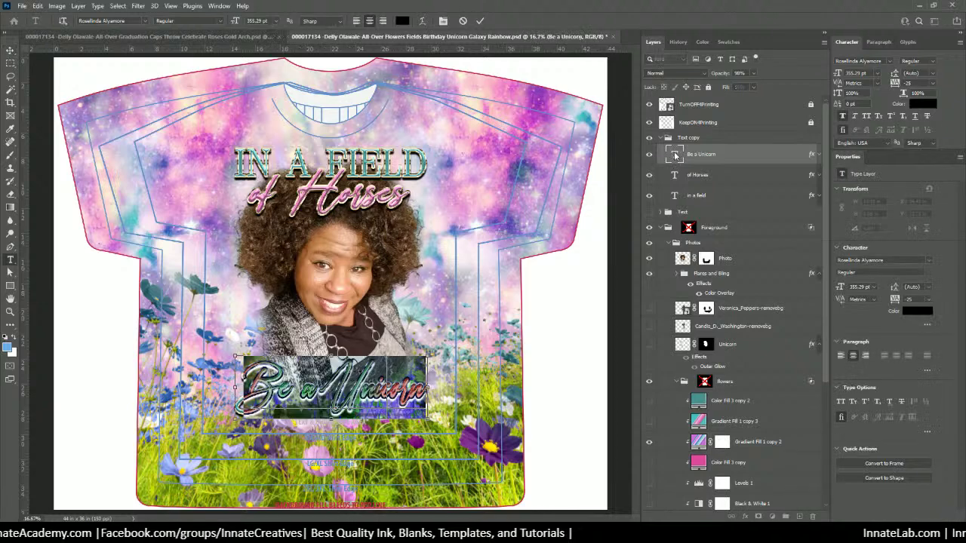
pyautogui.write('Birthday')
pyautogui.click(10, 50)
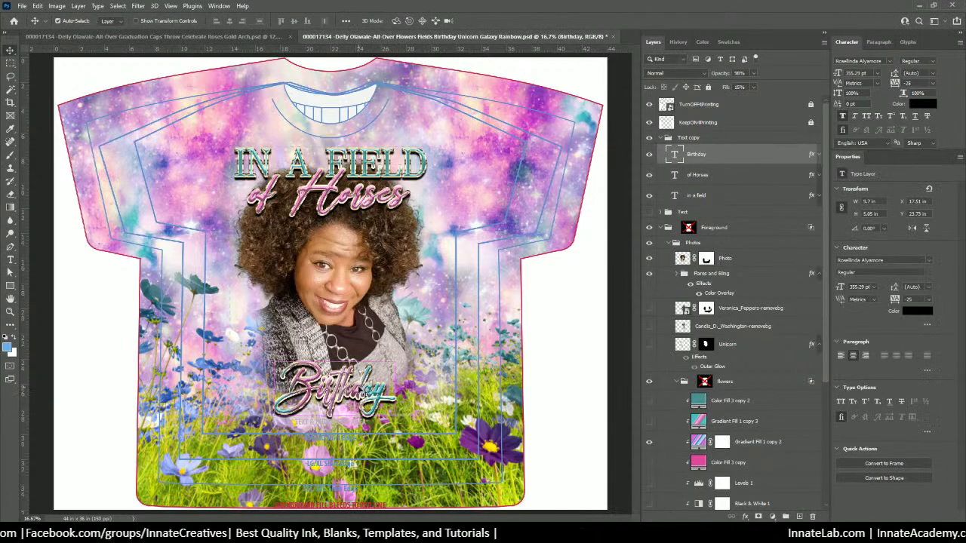
# Step: Scale the Birthday text to about 170% and place it across the bottom of the woman's photo
pyautogui.hotkey('ctrl', 't')
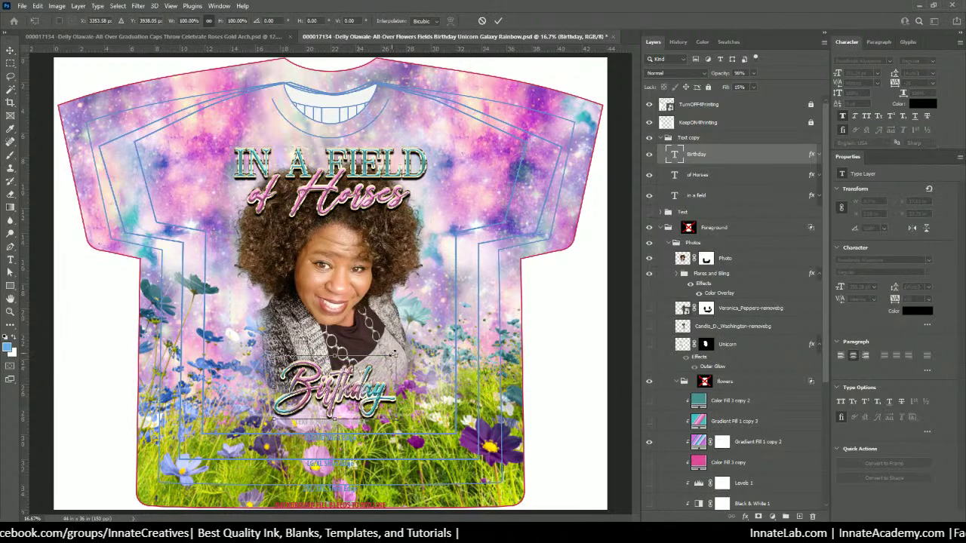
pyautogui.moveTo(394, 353); pyautogui.dragTo(443, 340)
pyautogui.moveTo(377, 377); pyautogui.dragTo(323, 379)
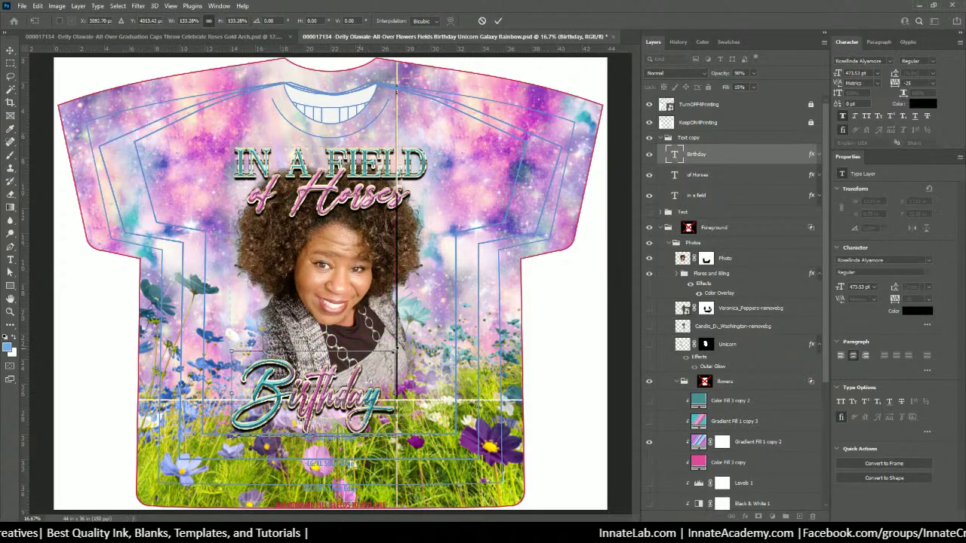
pyautogui.moveTo(396, 351); pyautogui.dragTo(446, 344)
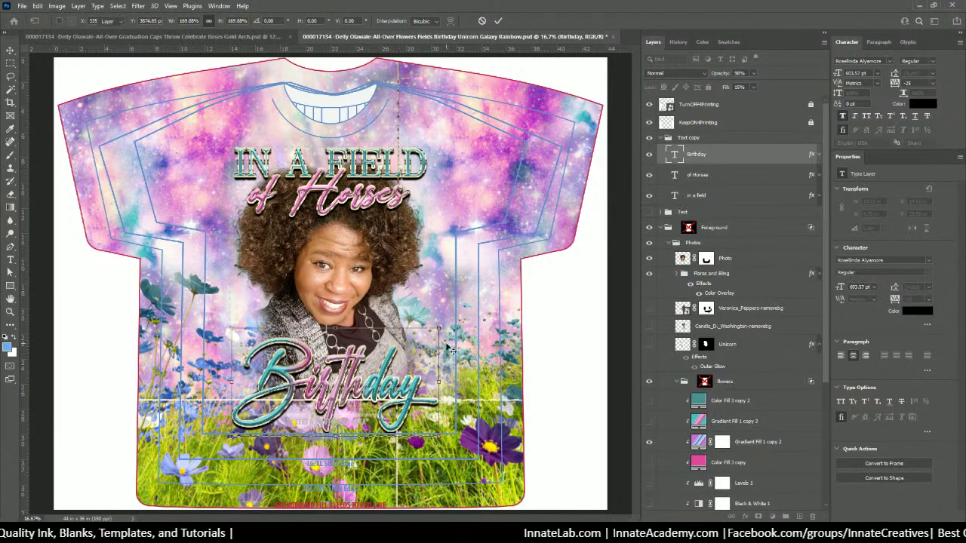
pyautogui.press('Return')
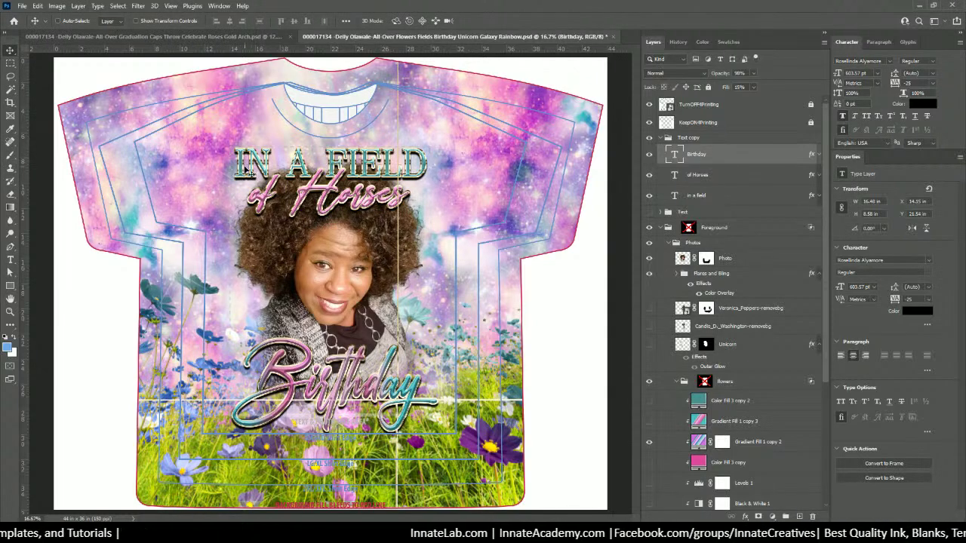
# Step: Replace the "in a field" wording in the Text copy group with "It's My" and centre it above the photo
pyautogui.rightClick(262, 168)
pyautogui.click(289, 179)
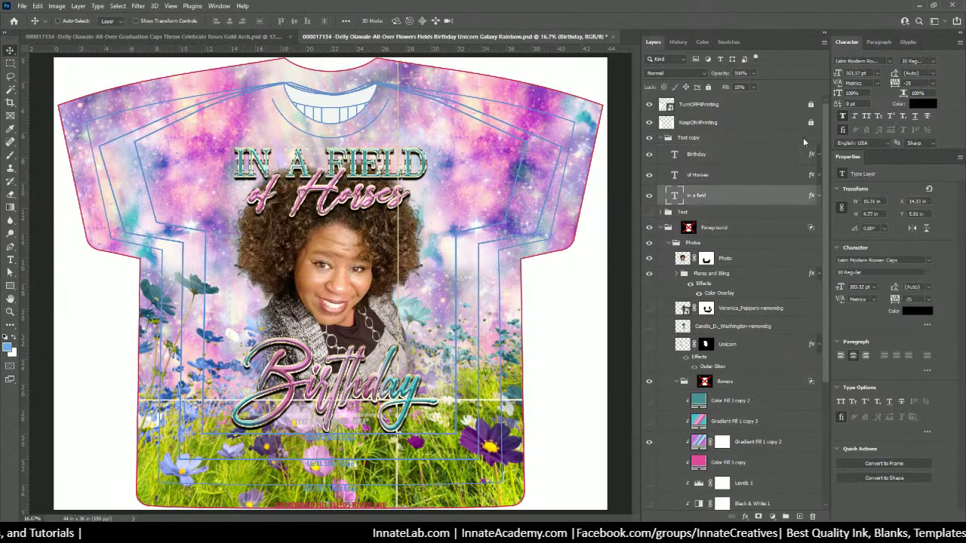
pyautogui.doubleClick(674, 196)
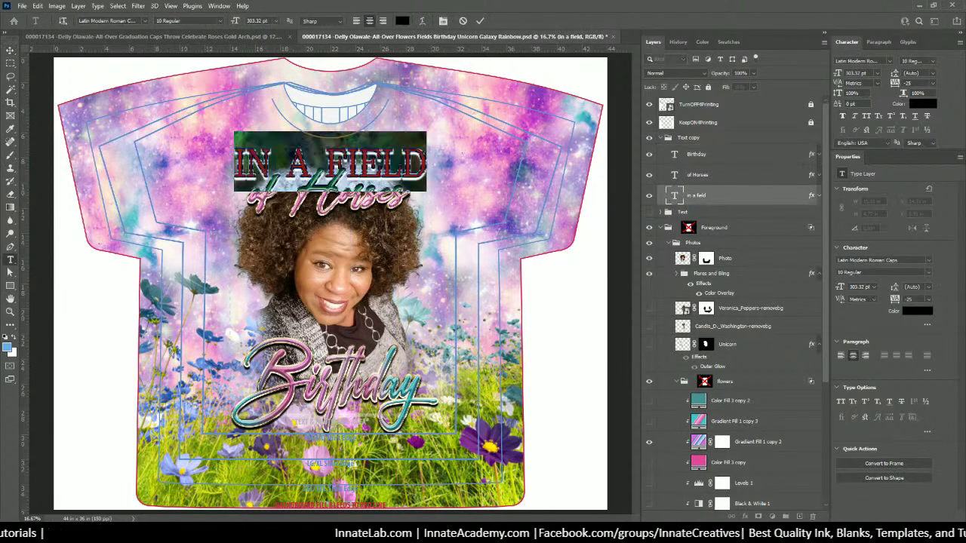
pyautogui.write("It's")
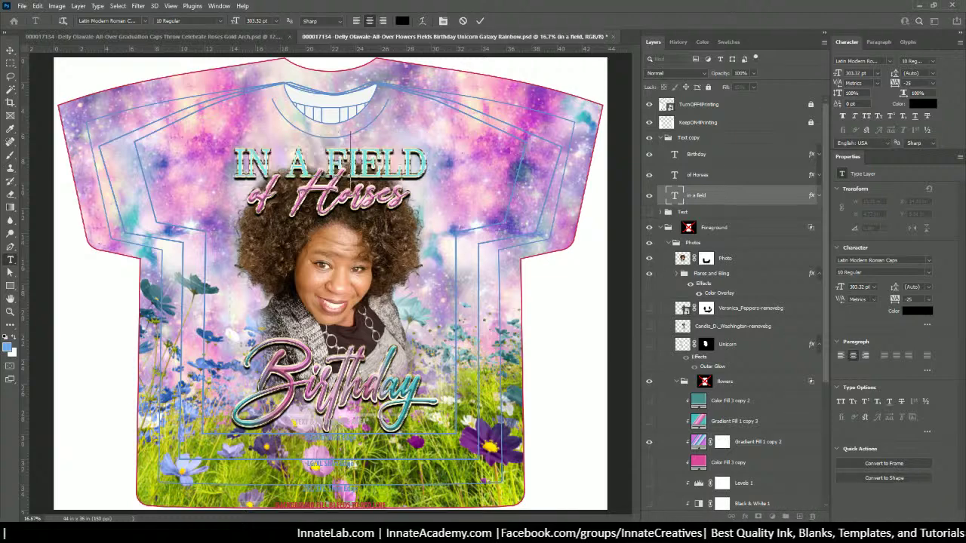
pyautogui.write(' M')
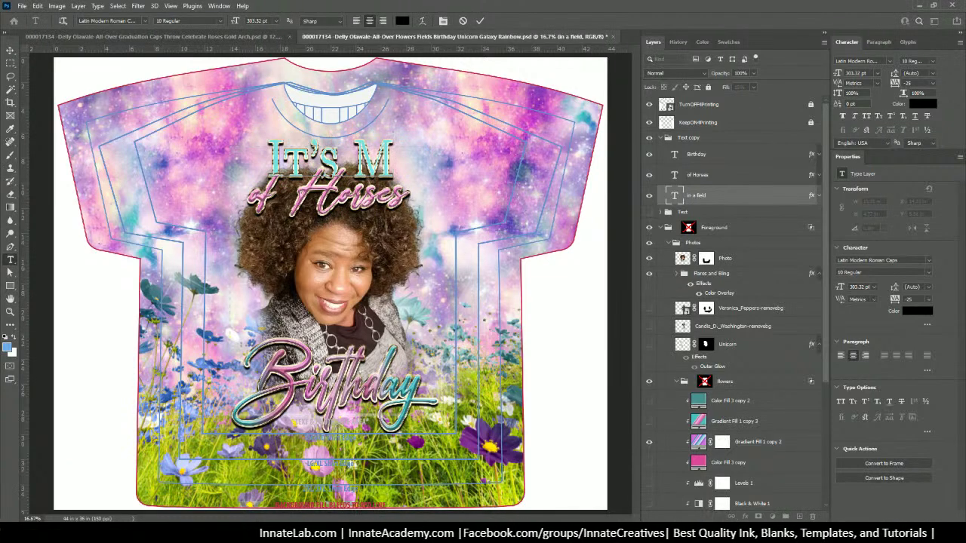
pyautogui.write('y')
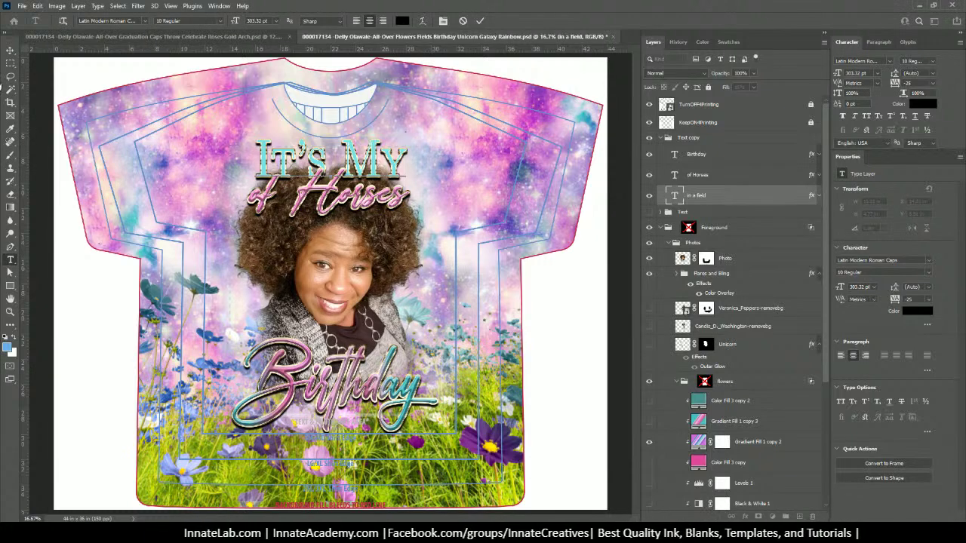
pyautogui.click(9, 49)
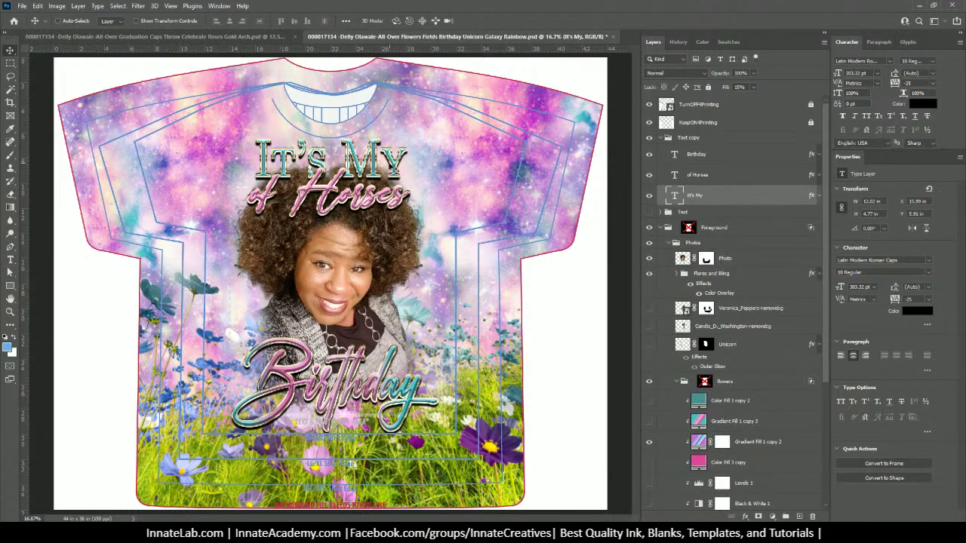
pyautogui.moveTo(383, 162); pyautogui.dragTo(386, 162)
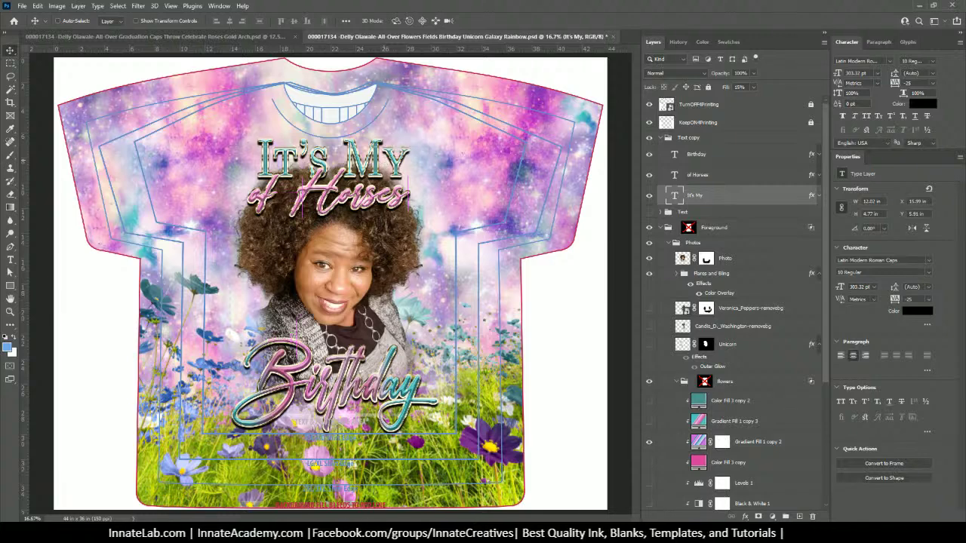
# Step: Replace the "of Horses" wording in the Text copy group with "50th"
pyautogui.click(677, 176)
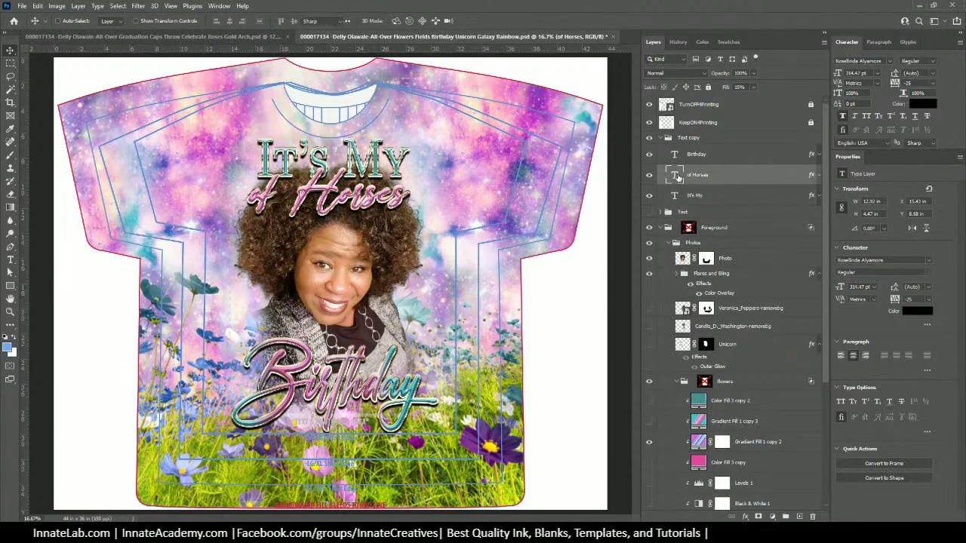
pyautogui.doubleClick(677, 176)
pyautogui.write('50')
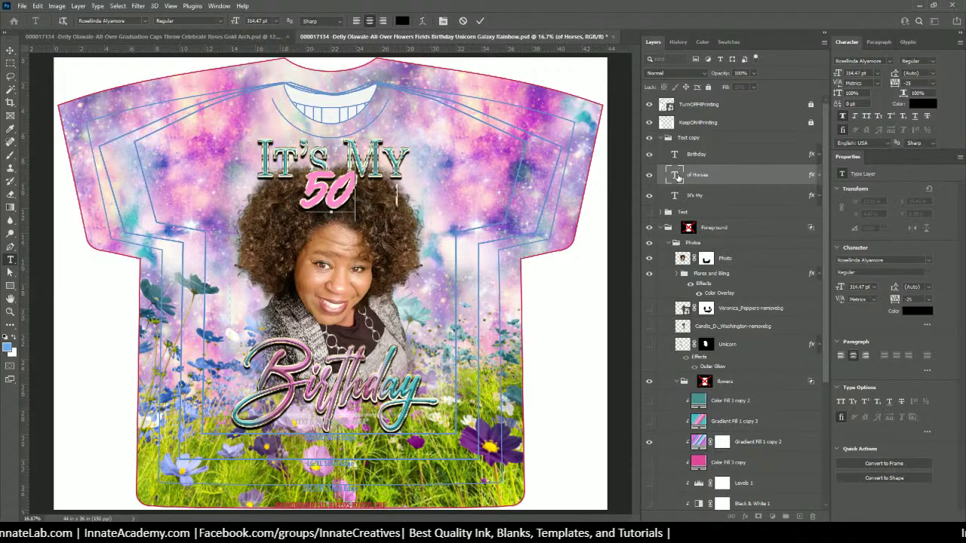
pyautogui.write('th')
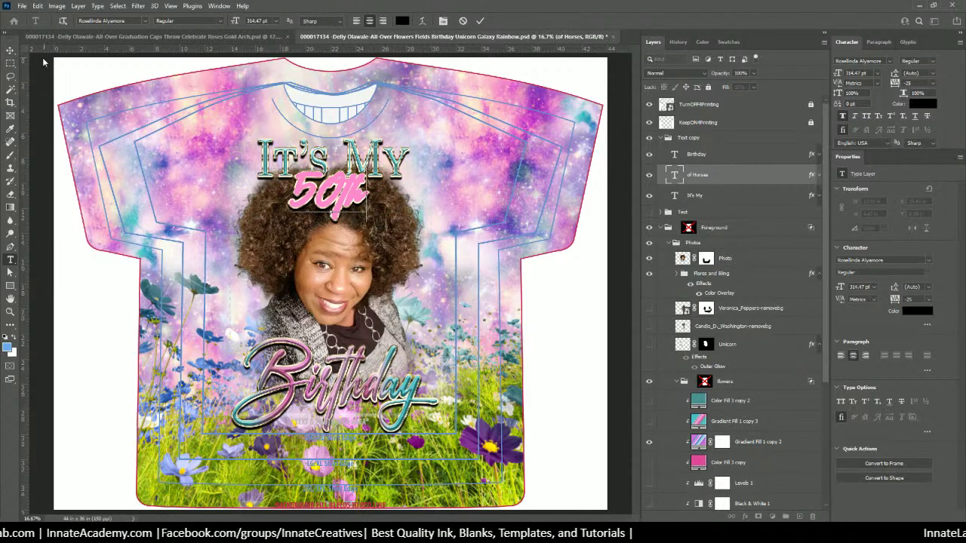
pyautogui.click(9, 51)
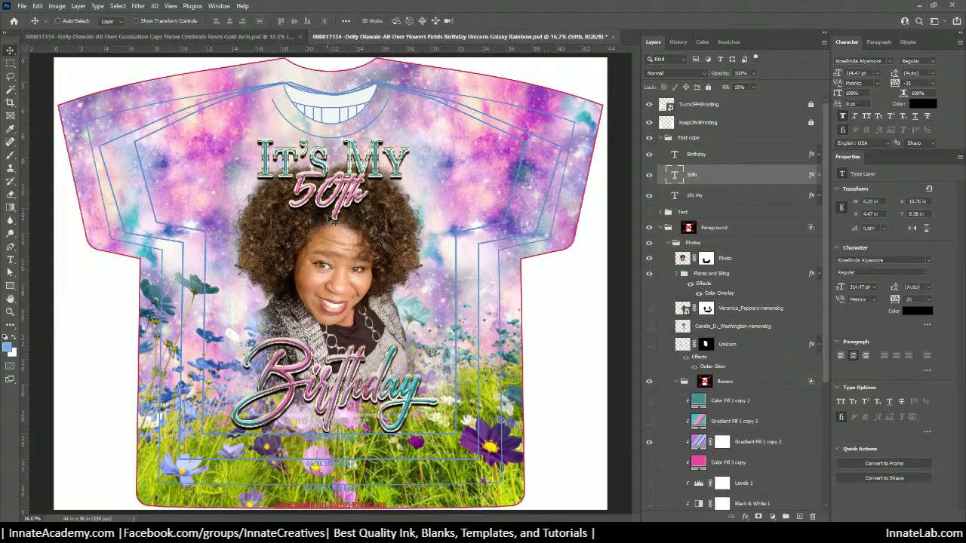
# Step: Enlarge the 50th text to about 425 pt and place it just under "It's My", slightly overlapping that line
pyautogui.moveTo(351, 211); pyautogui.dragTo(405, 224)
pyautogui.hotkey('ctrl', 't')
pyautogui.press('Return')
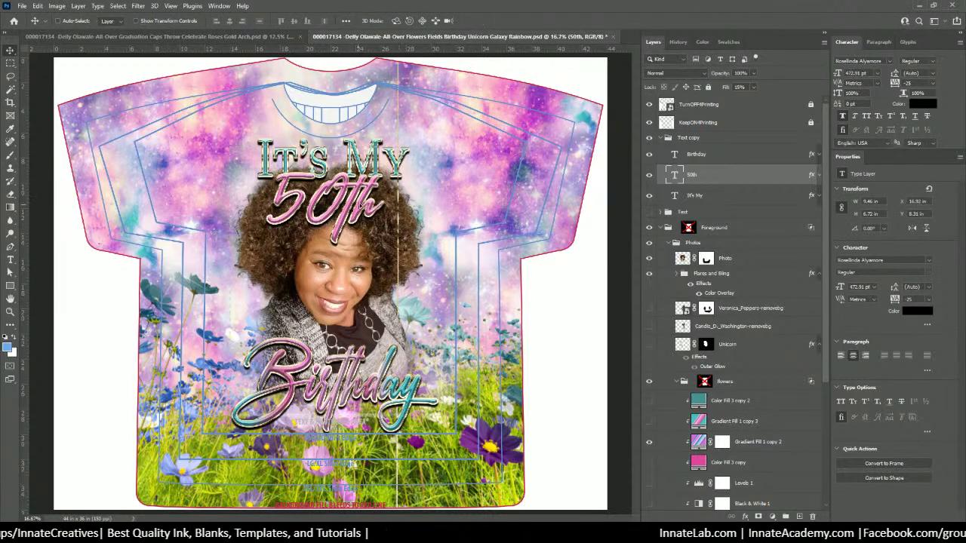
pyautogui.moveTo(365, 178); pyautogui.dragTo(366, 181)
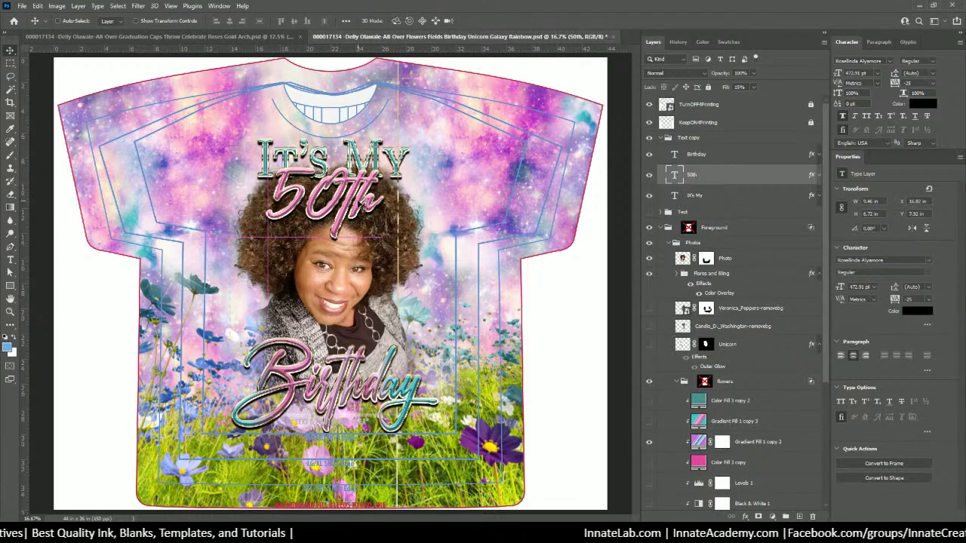
pyautogui.hotkey('ctrl', 't')
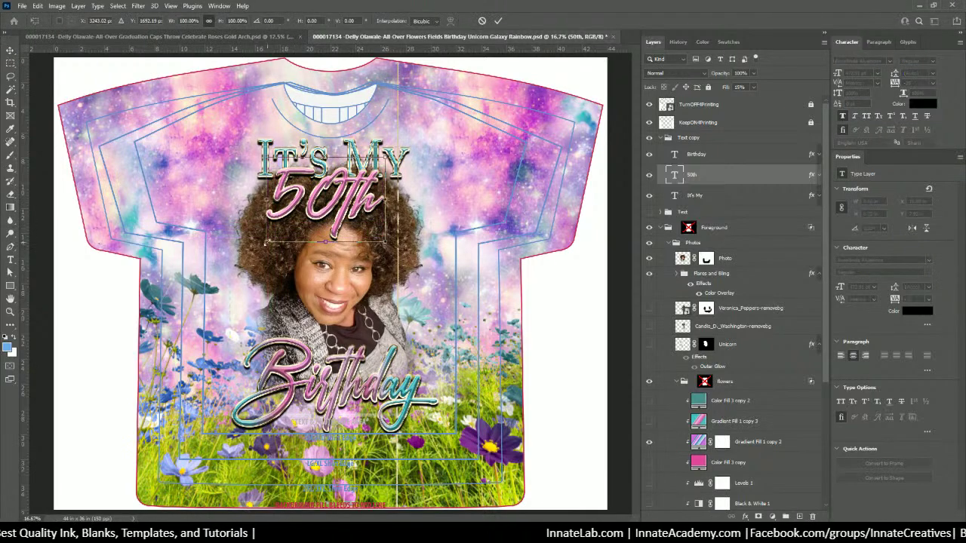
pyautogui.moveTo(265, 243); pyautogui.dragTo(277, 231)
pyautogui.press('Return')
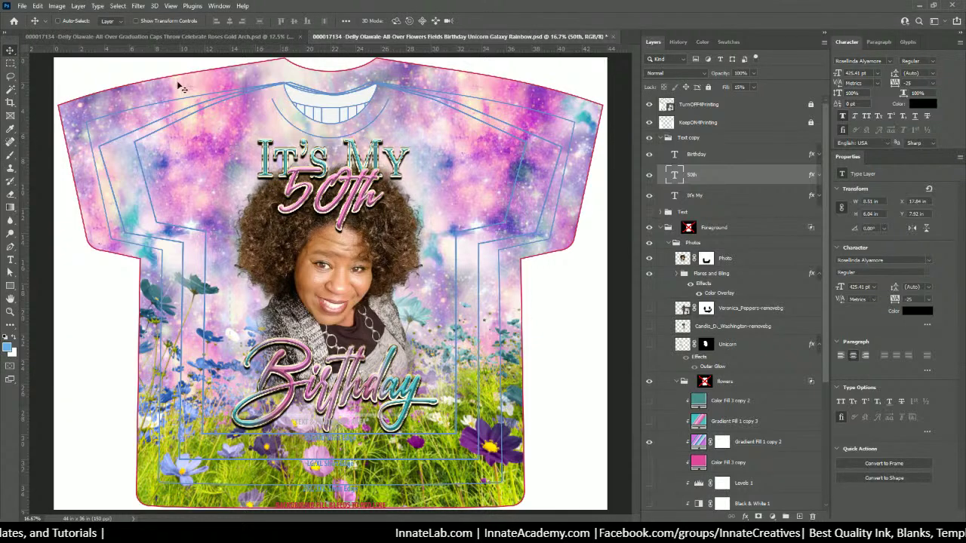
# Step: Move the woman's photo down about 1.1 in and centre it between the 50th and Birthday text
pyautogui.rightClick(388, 223)
pyautogui.click(422, 246)
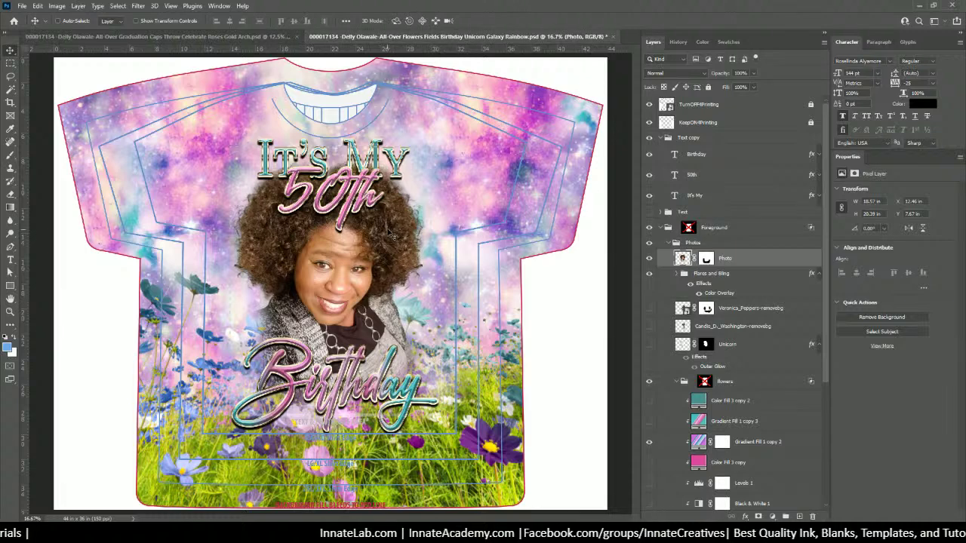
pyautogui.moveTo(387, 233); pyautogui.dragTo(390, 244)
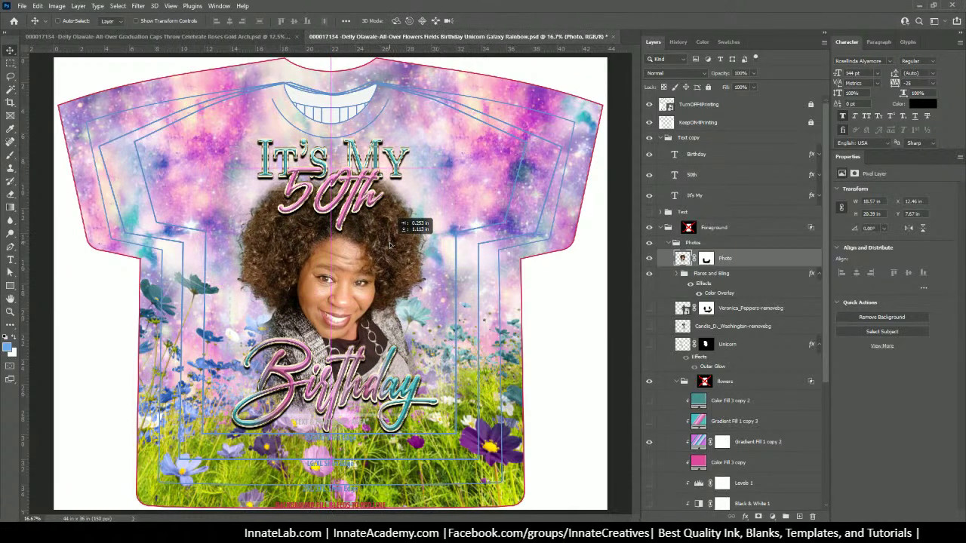
pyautogui.moveTo(390, 245); pyautogui.dragTo(390, 246)
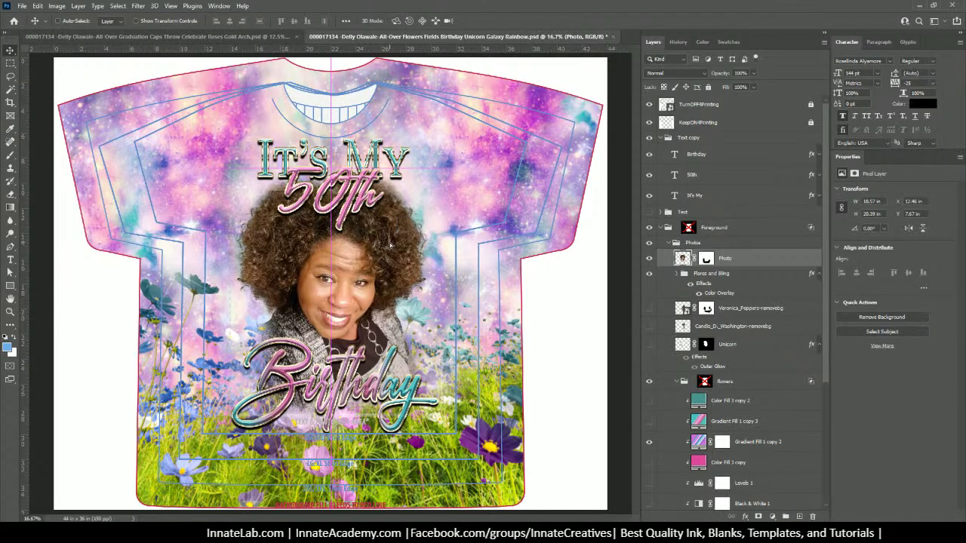
# Step: Delete the layer mask of Gradient Fill 1 copy 2 in the flowers group and rename the layer Smart Color
pyautogui.scroll(-1, 766, 352)
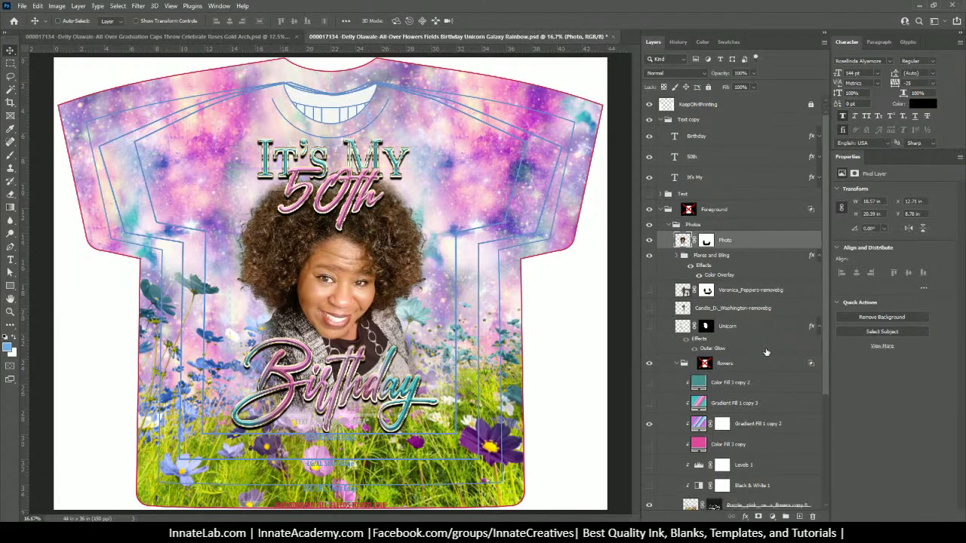
pyautogui.click(769, 424)
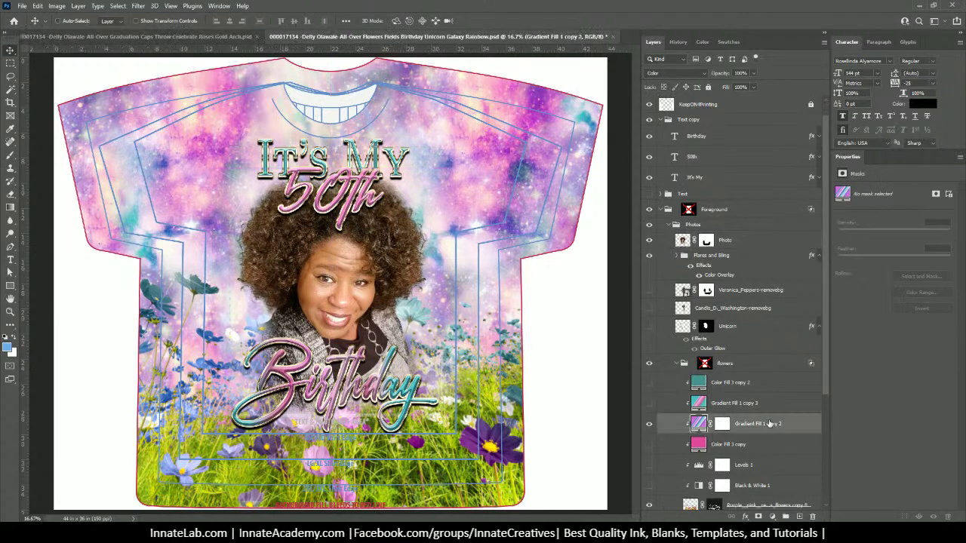
pyautogui.rightClick(729, 424)
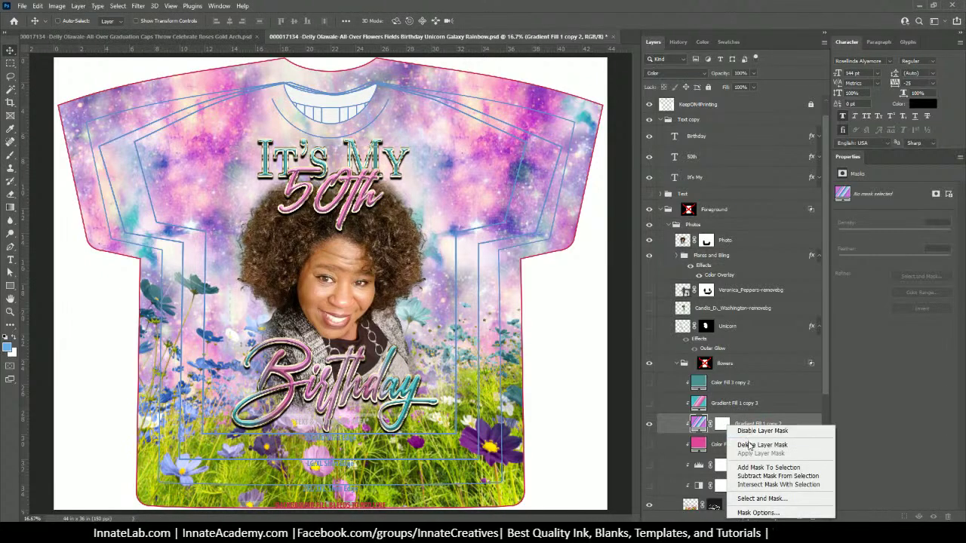
pyautogui.click(748, 442)
pyautogui.doubleClick(735, 424)
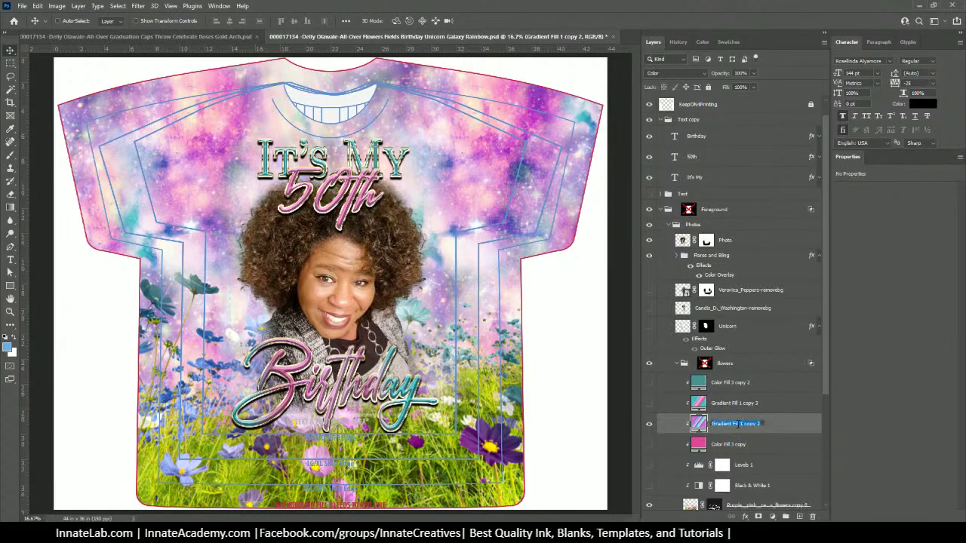
pyautogui.write('Sme')
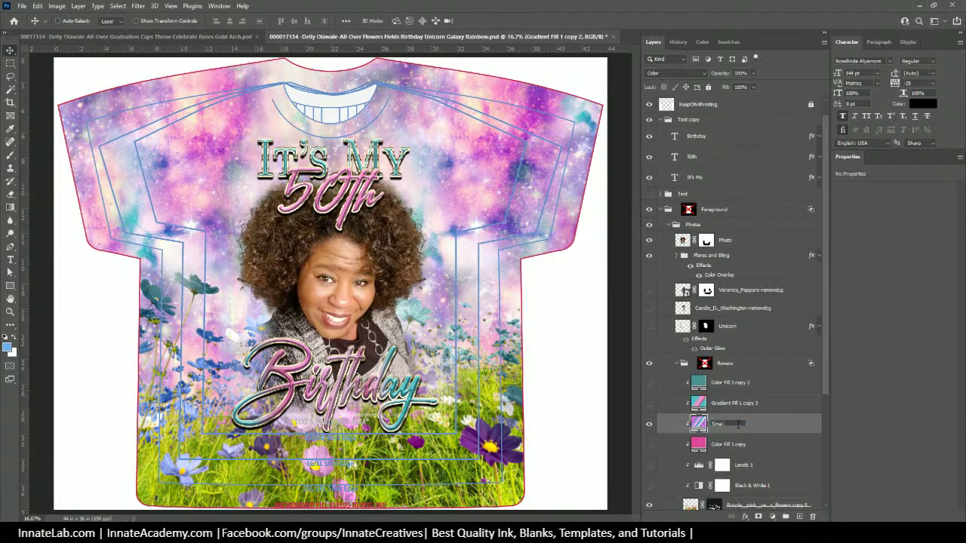
pyautogui.write('rt Color')
pyautogui.press('Return')
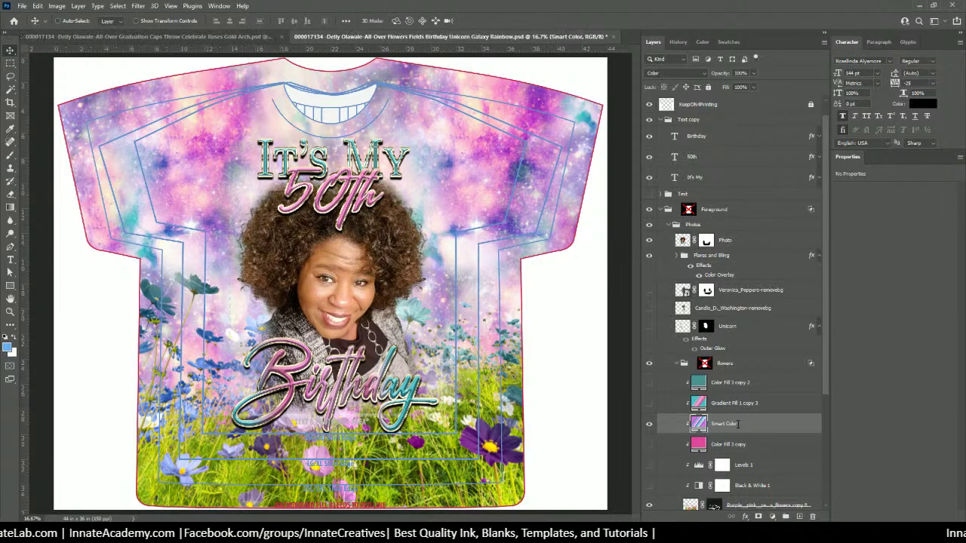
# Step: Convert the Smart Color layer to a smart object and check its effect by hiding and showing it again
pyautogui.rightClick(735, 429)
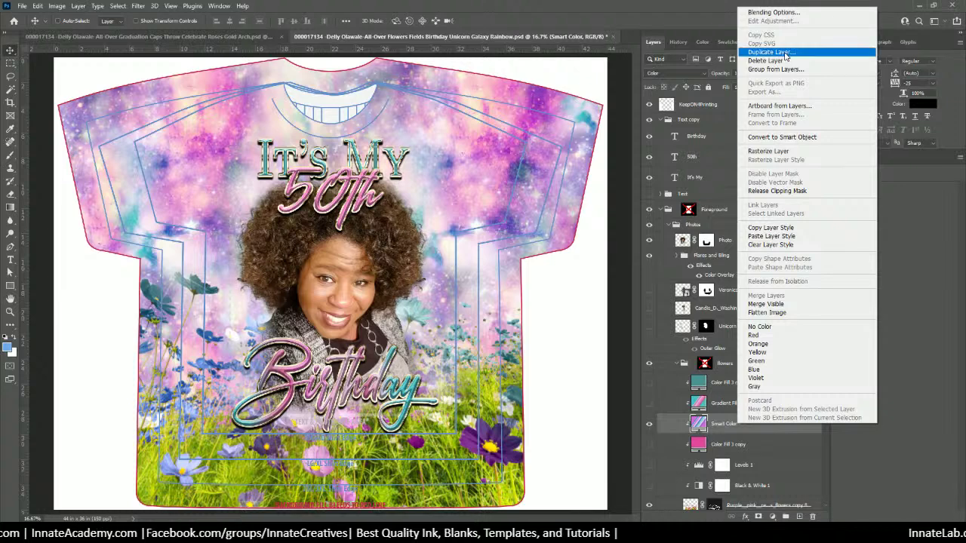
pyautogui.click(781, 137)
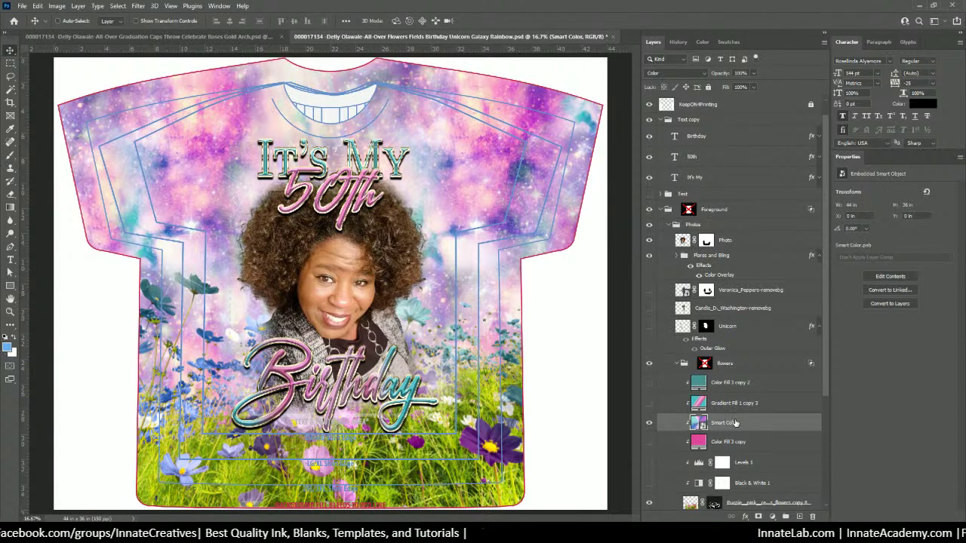
pyautogui.scroll(-7, 735, 423)
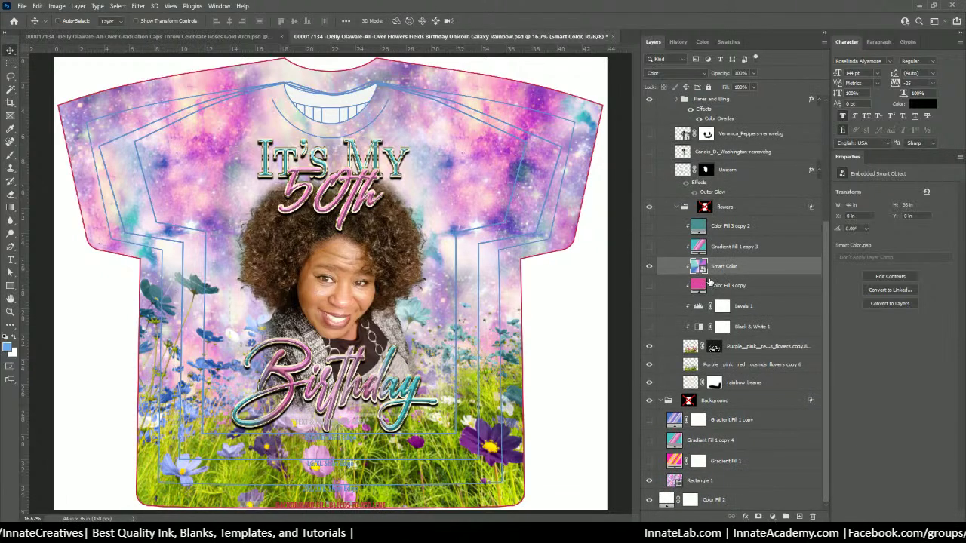
pyautogui.click(649, 268)
pyautogui.click(649, 268)
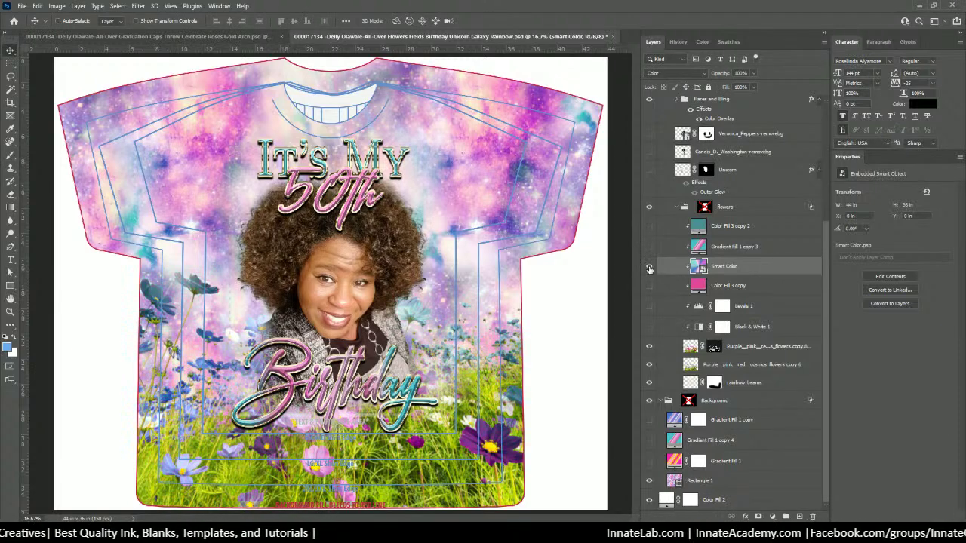
# Step: Move the Smart Color layer into the Background group directly above Rectangle 1, toggling its visibility to compare the background colours
pyautogui.moveTo(725, 267); pyautogui.dragTo(726, 470)
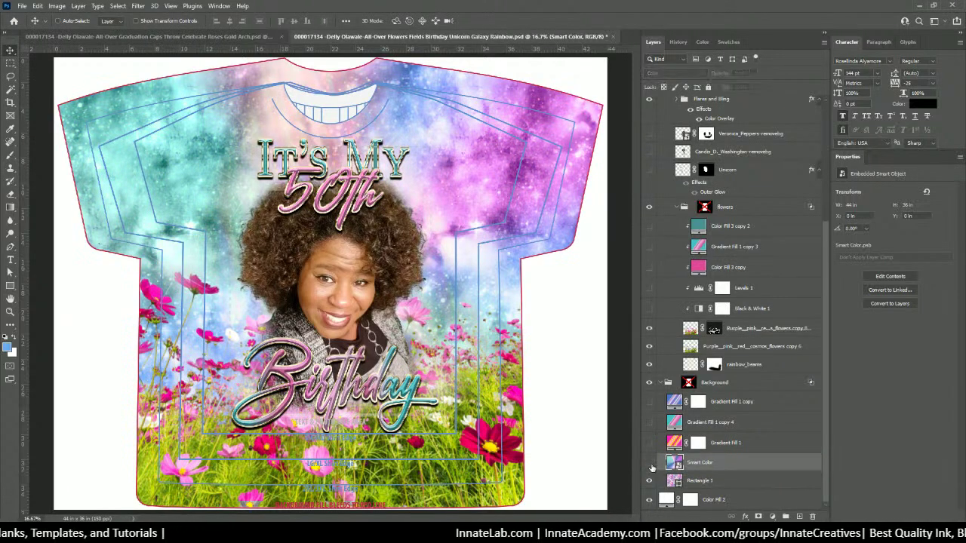
pyautogui.click(649, 462)
pyautogui.click(649, 463)
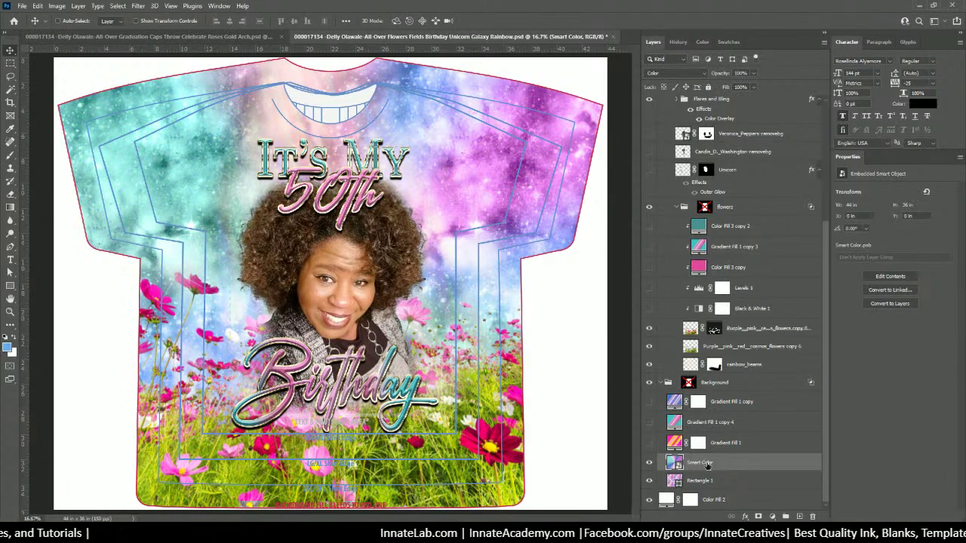
pyautogui.moveTo(702, 463); pyautogui.dragTo(715, 299)
pyautogui.moveTo(704, 253); pyautogui.dragTo(704, 262)
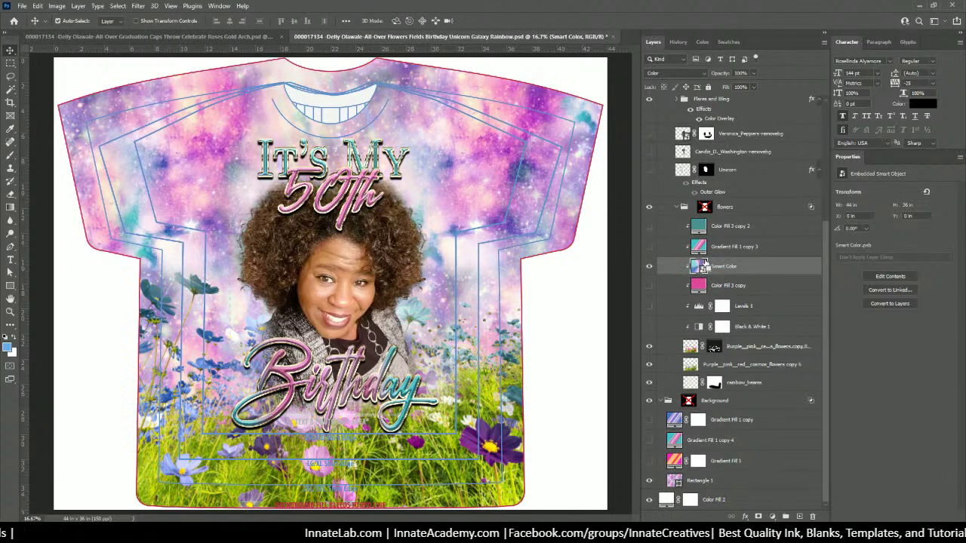
pyautogui.hotkey('ctrl', 'z')
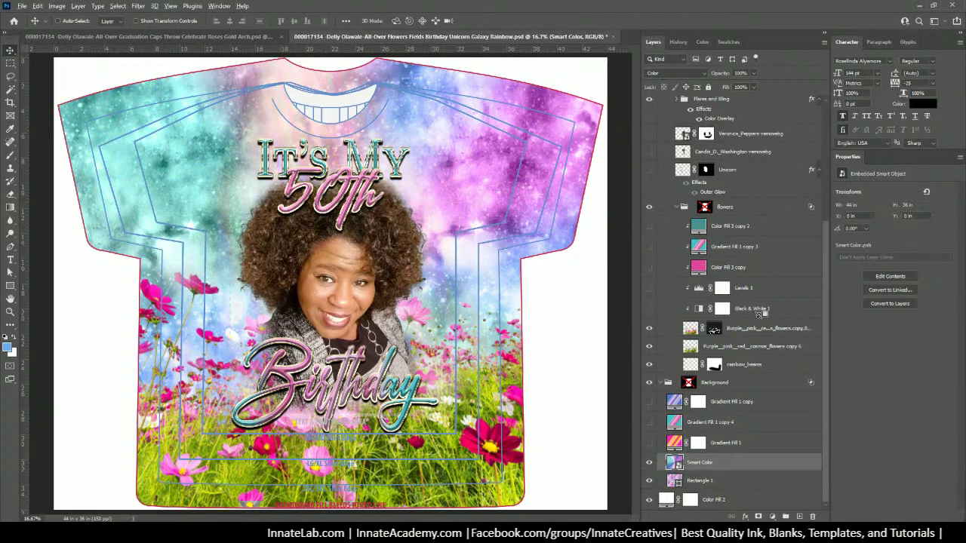
# Step: Duplicate Smart Color into the flowers group above Color Fill 3 copy, and delete the three Gradient Fill layers from the Background group
pyautogui.moveTo(729, 465); pyautogui.dragTo(703, 264)
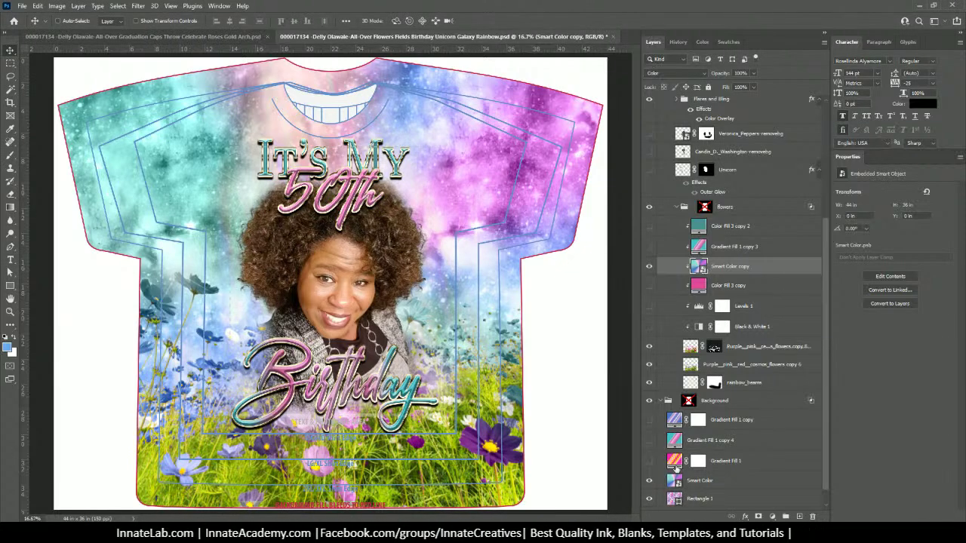
pyautogui.click(729, 426)
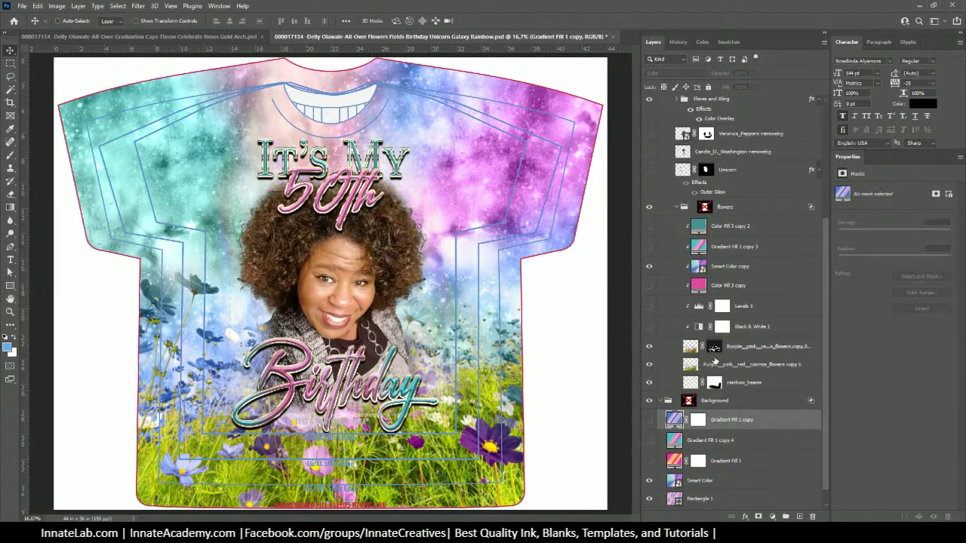
pyautogui.press('Delete')
pyautogui.press('Delete')
pyautogui.press('Delete')
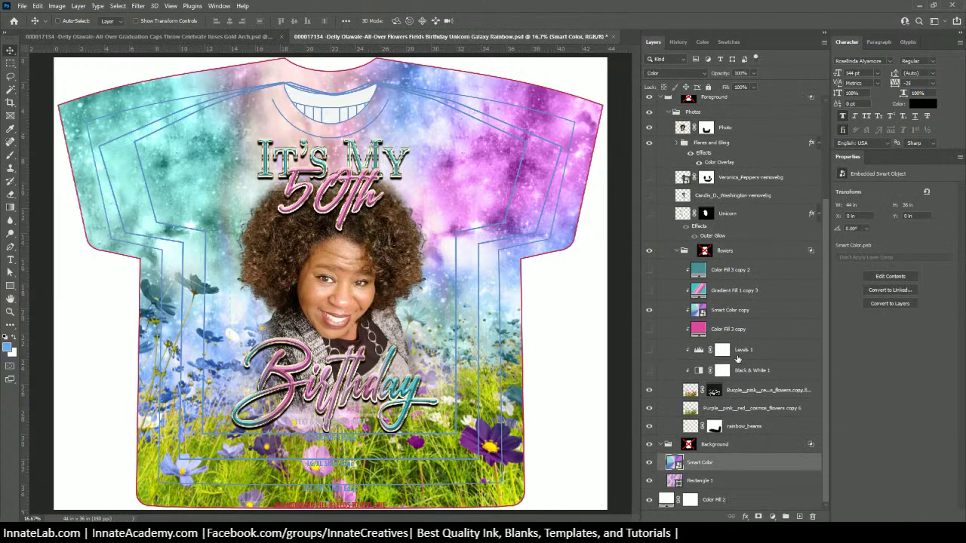
# Step: Delete the Gradient Fill 1 copy 3 and Color Fill 3 copy layers from the flowers group
pyautogui.scroll(1, 737, 340)
pyautogui.click(731, 294)
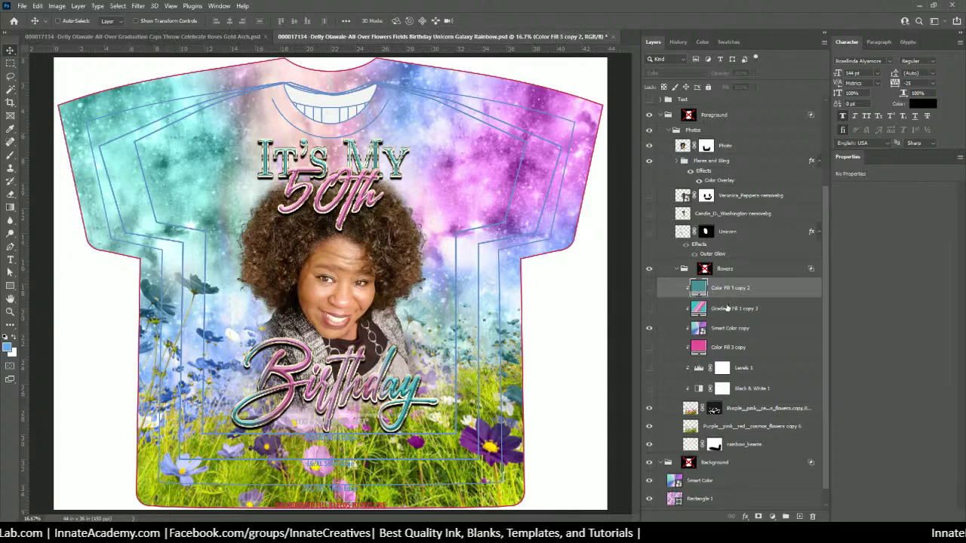
pyautogui.click(727, 310)
pyautogui.press('Delete')
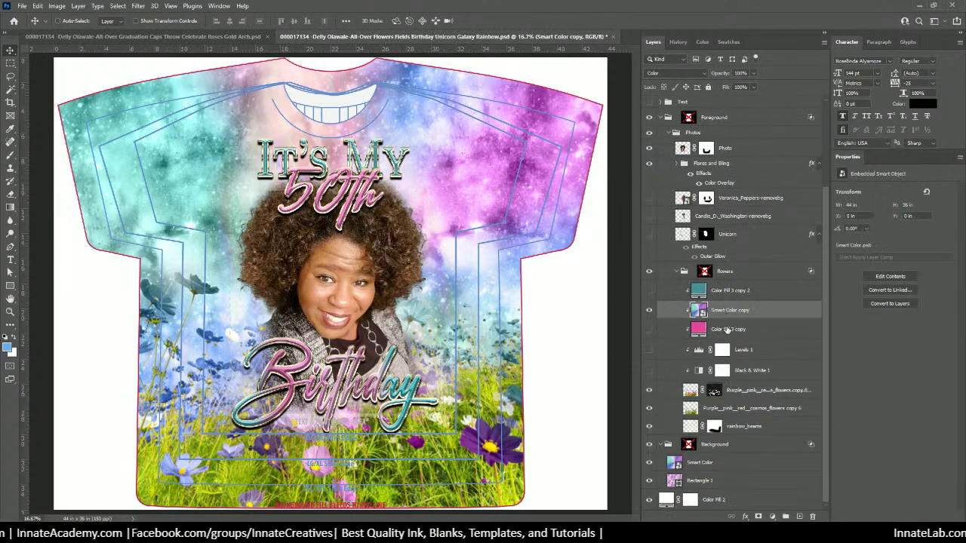
pyautogui.click(723, 329)
pyautogui.press('Delete')
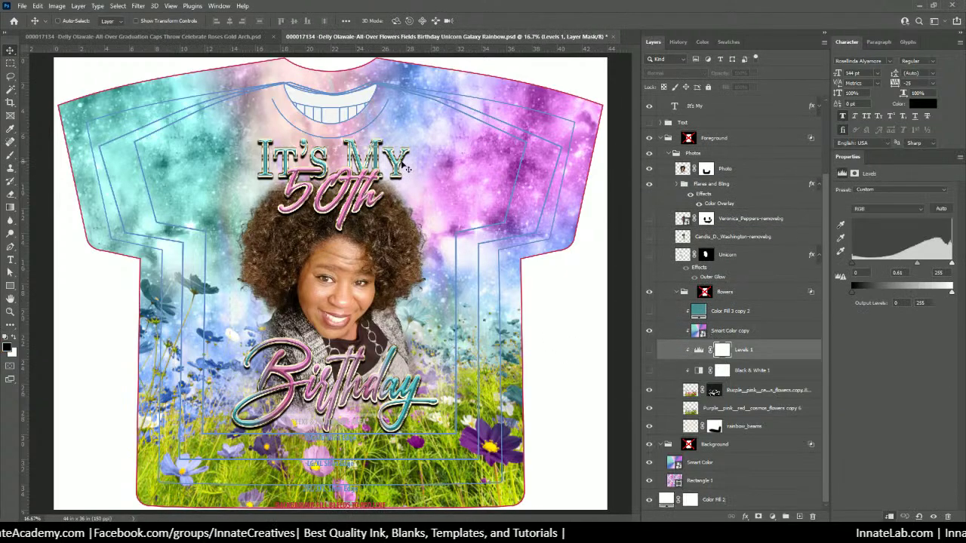
# Step: Duplicate the flowers group's Smart Color copy to the top of the Text copy group, and copy the Birthday layer's style
pyautogui.click(718, 332)
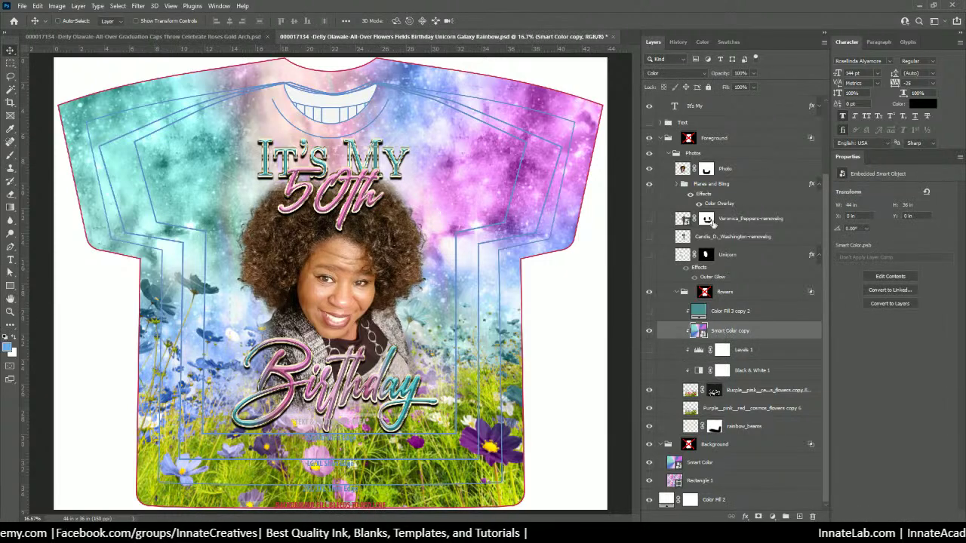
pyautogui.moveTo(700, 332); pyautogui.dragTo(680, 149)
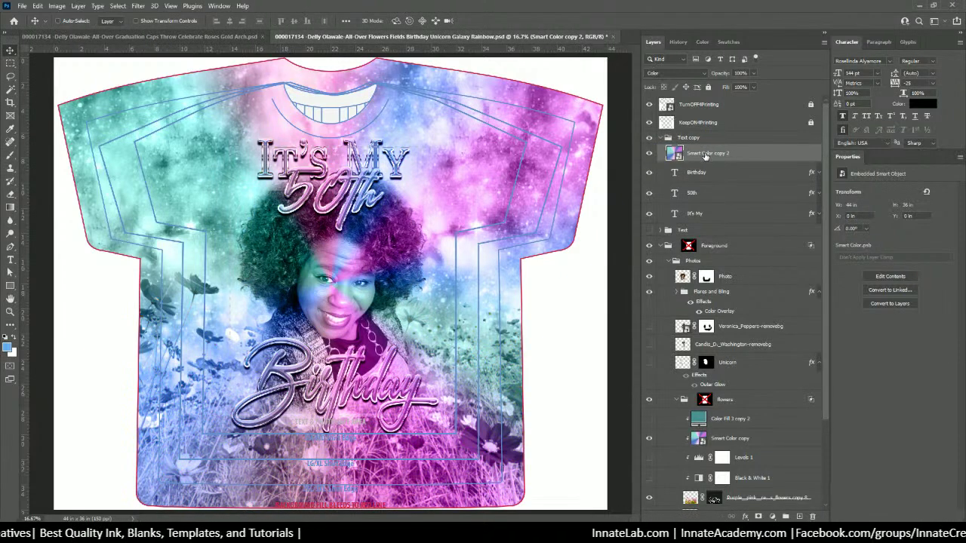
pyautogui.click(703, 177)
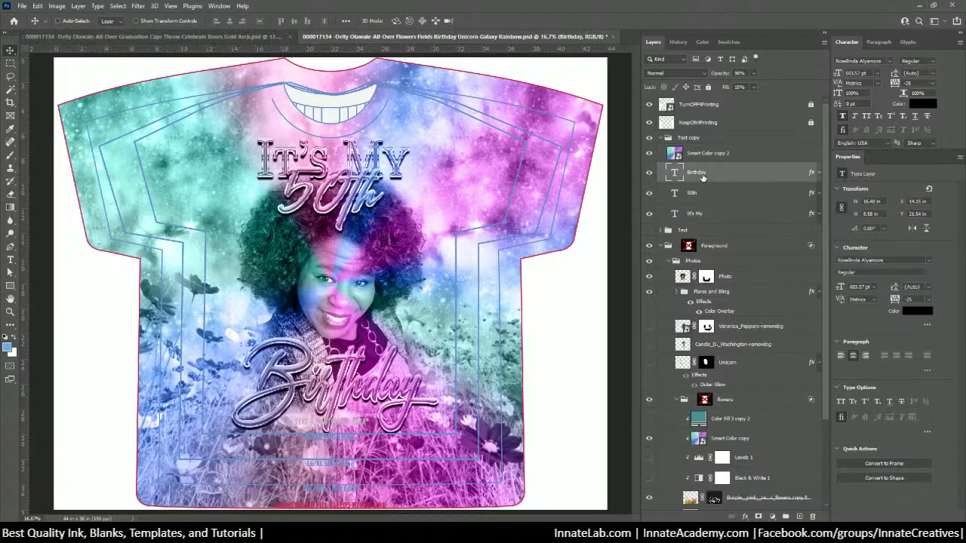
pyautogui.rightClick(704, 177)
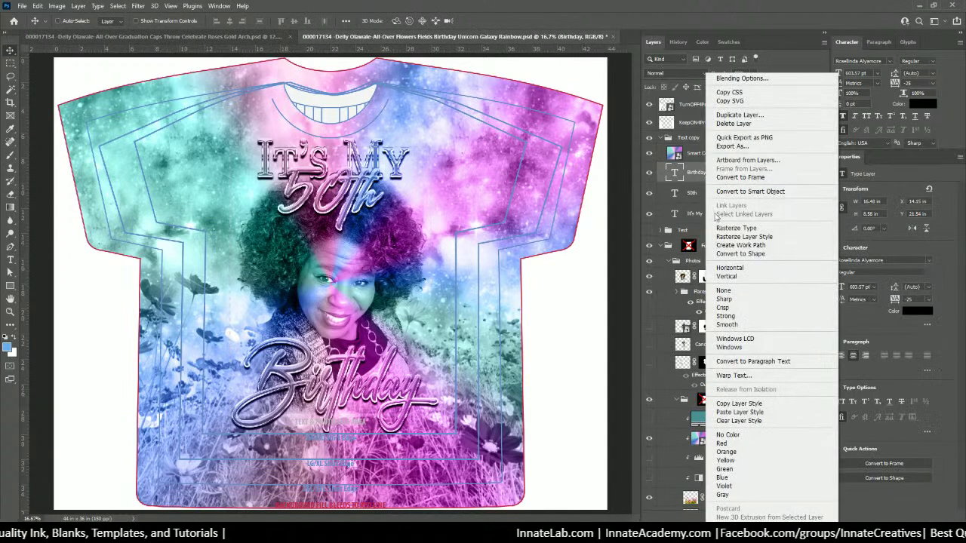
pyautogui.click(740, 404)
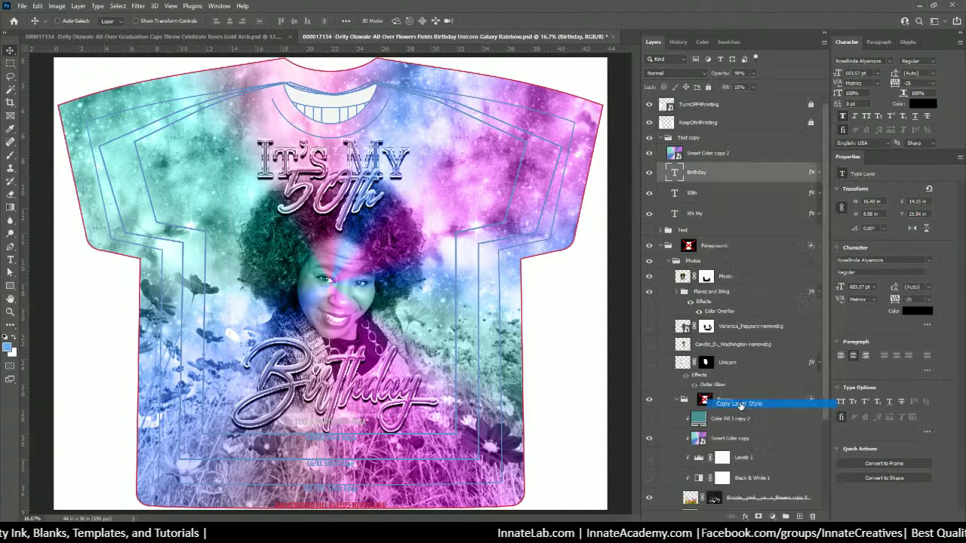
pyautogui.click(698, 141)
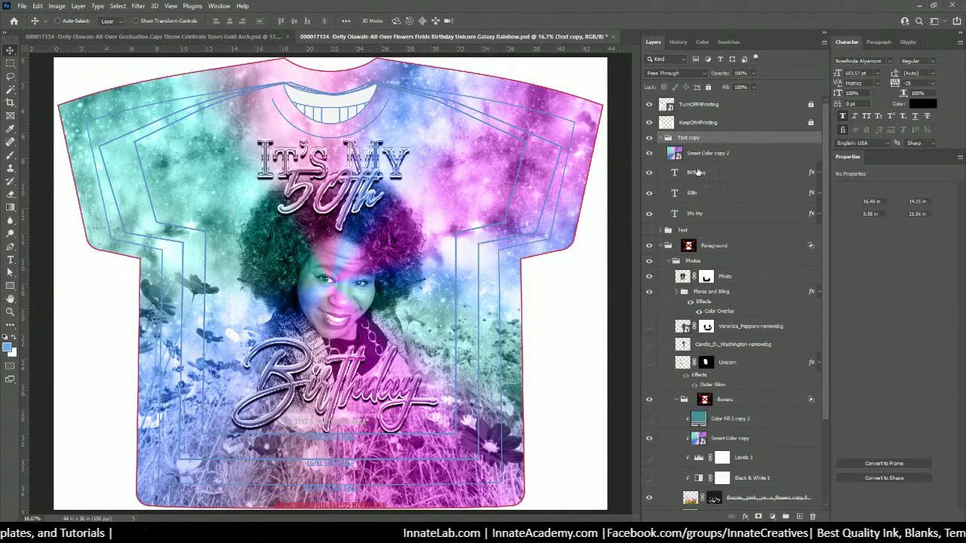
pyautogui.click(697, 171)
# Step: Scale Smart Color copy 2 down to a band about 16.4 by 4.7 in covering the "It's My" text
pyautogui.click(698, 155)
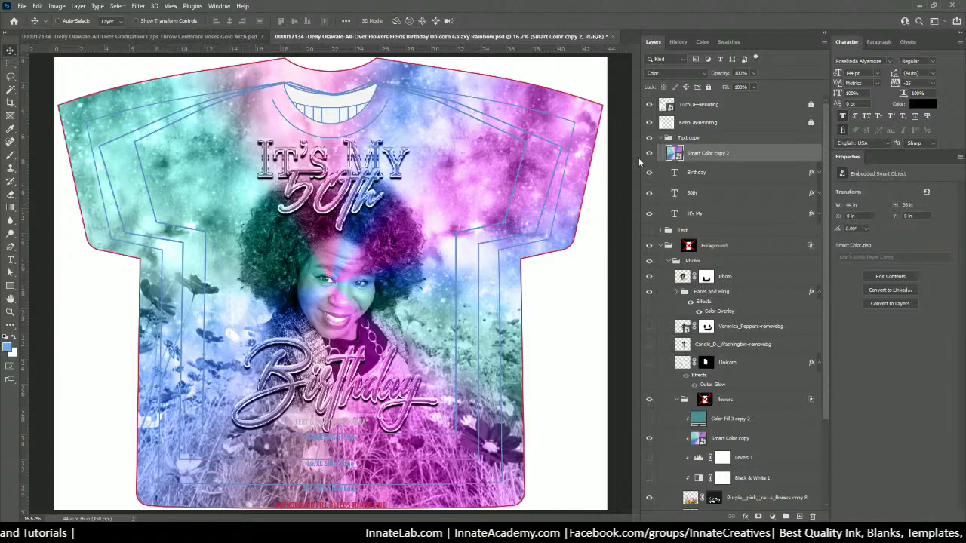
pyautogui.hotkey('ctrl', 't')
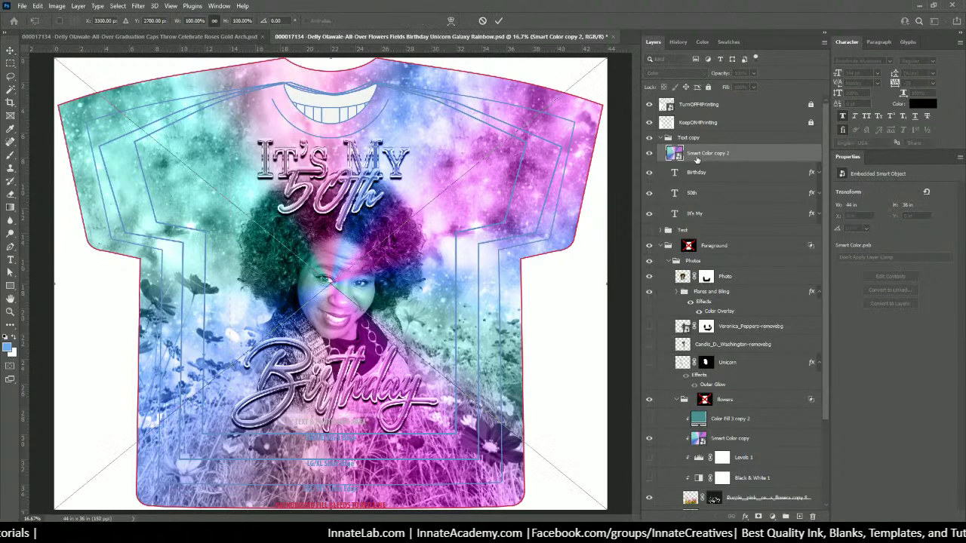
pyautogui.hotkey('ctrl', '-')
pyautogui.hotkey('ctrl', '-')
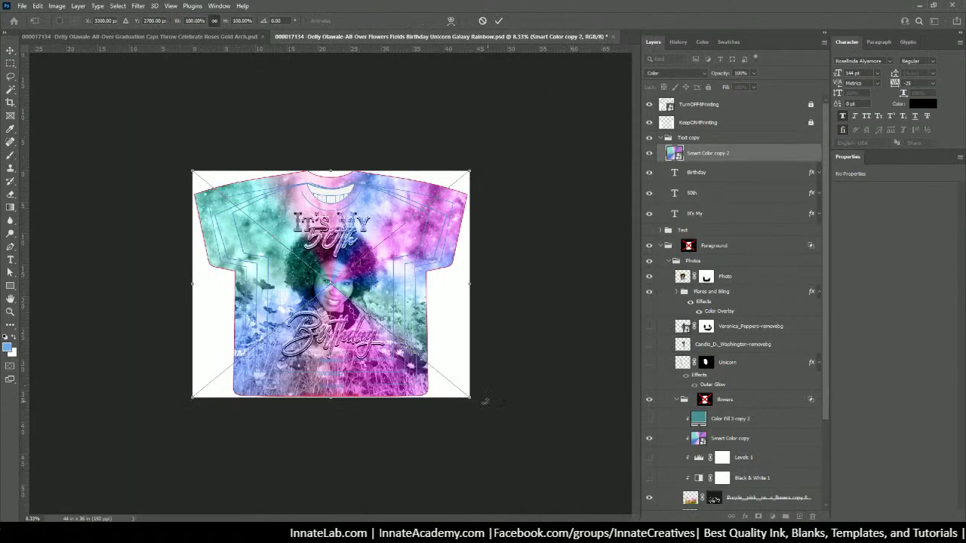
pyautogui.moveTo(337, 400); pyautogui.dragTo(337, 235)
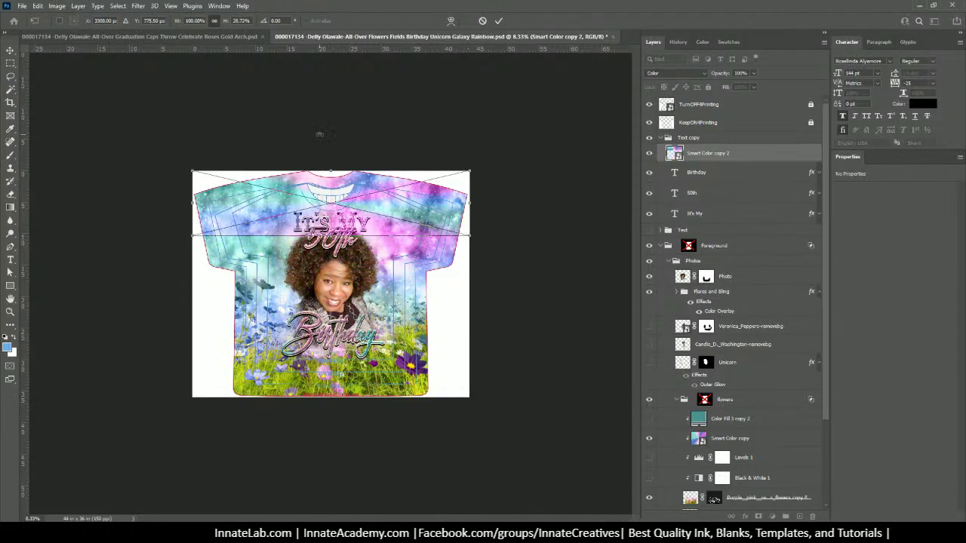
pyautogui.moveTo(333, 169); pyautogui.dragTo(331, 197)
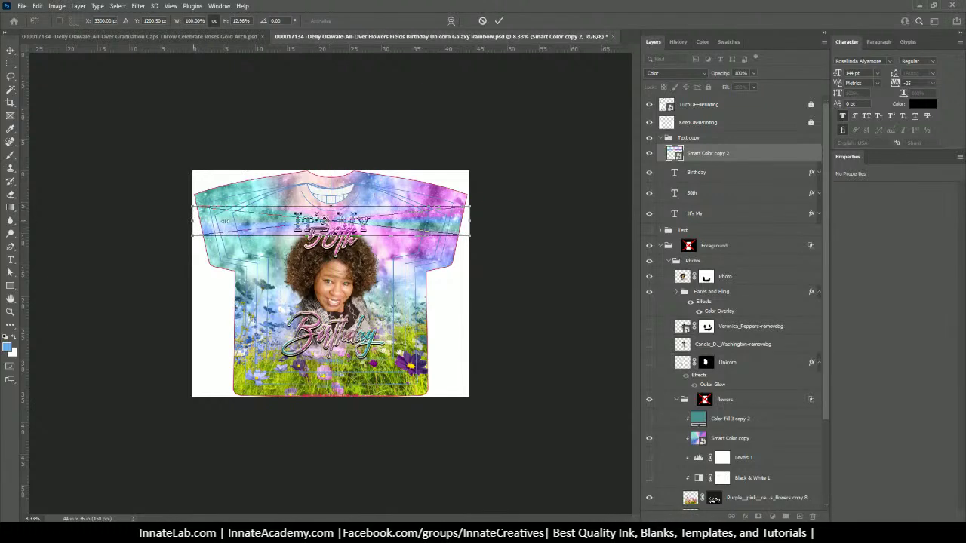
pyautogui.moveTo(195, 219); pyautogui.dragTo(291, 220)
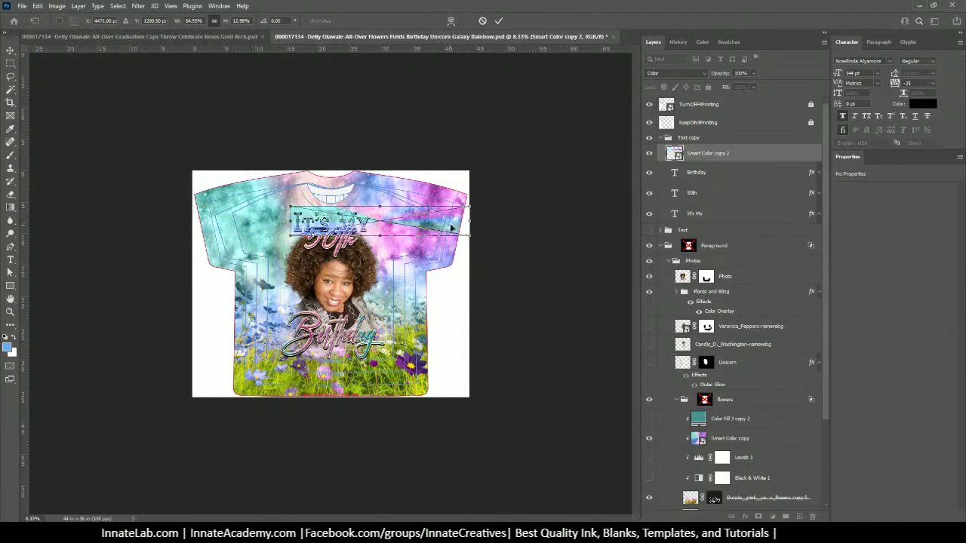
pyautogui.moveTo(470, 220); pyautogui.dragTo(383, 221)
pyautogui.moveTo(291, 219); pyautogui.dragTo(281, 220)
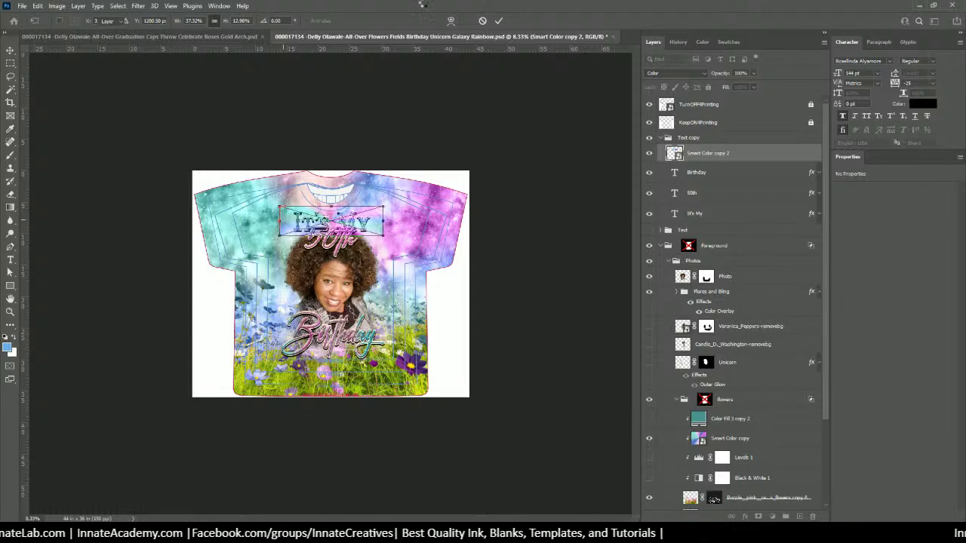
pyautogui.press('Return')
# Step: Move Smart Color copy 2 directly above the It's My layer and clip it to that text
pyautogui.moveTo(705, 154); pyautogui.dragTo(698, 209)
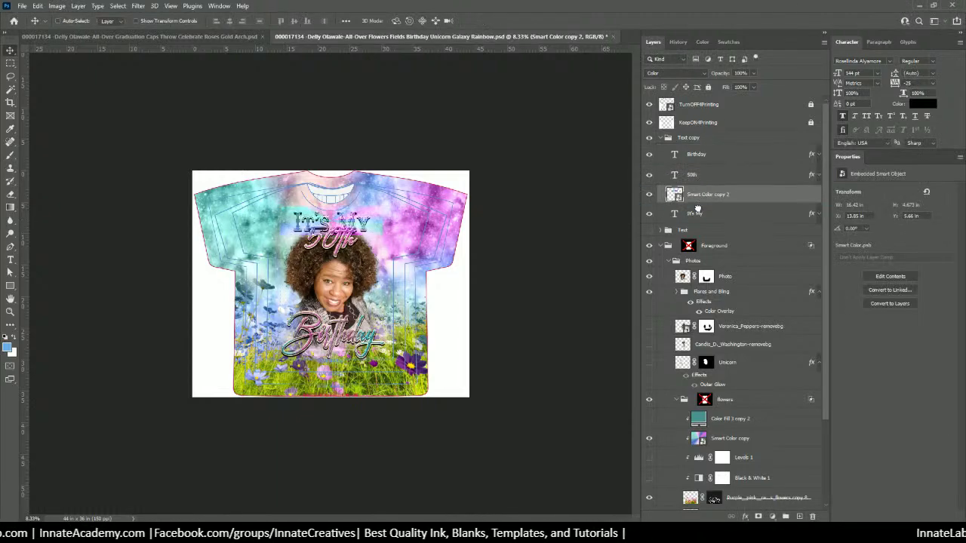
pyautogui.rightClick(712, 200)
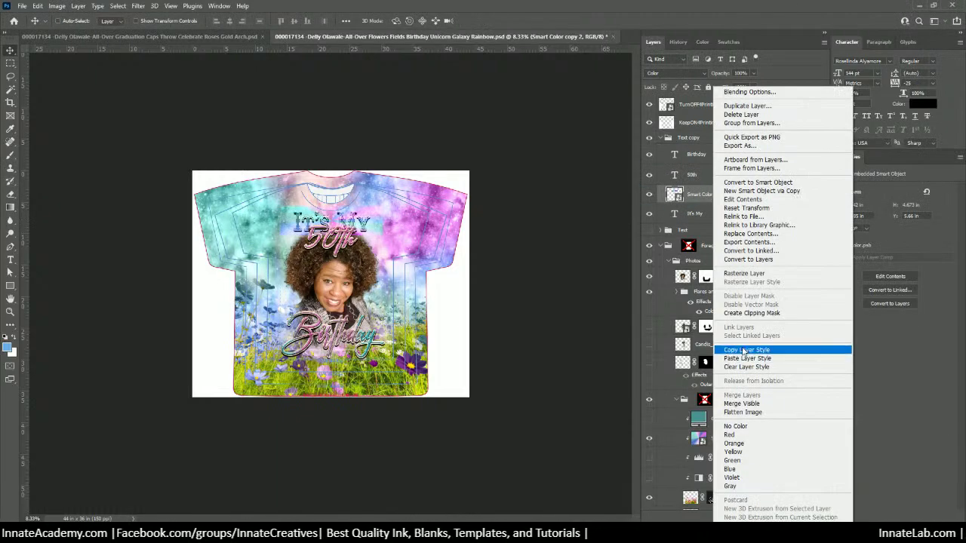
pyautogui.click(739, 314)
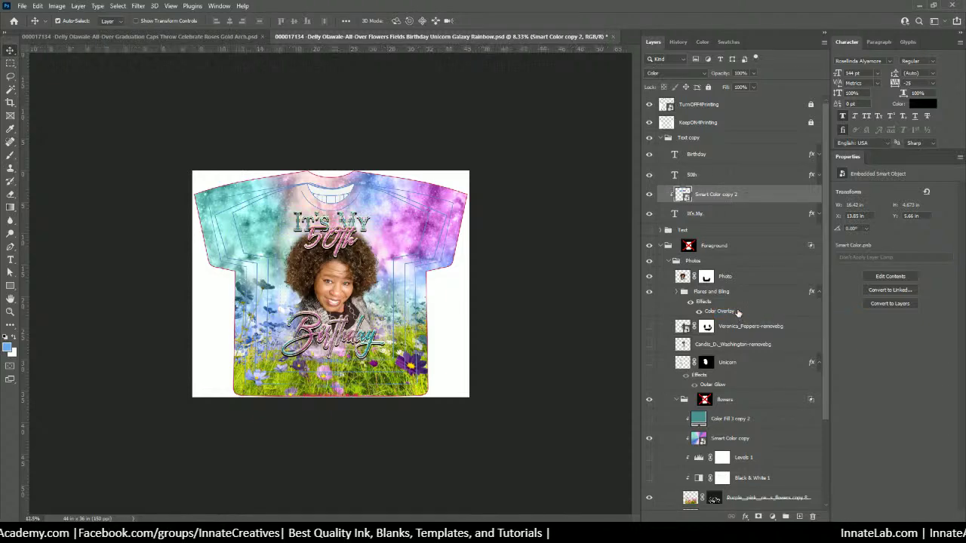
pyautogui.hotkey('ctrl', '+')
pyautogui.hotkey('ctrl', '+')
pyautogui.hotkey('ctrl', '+')
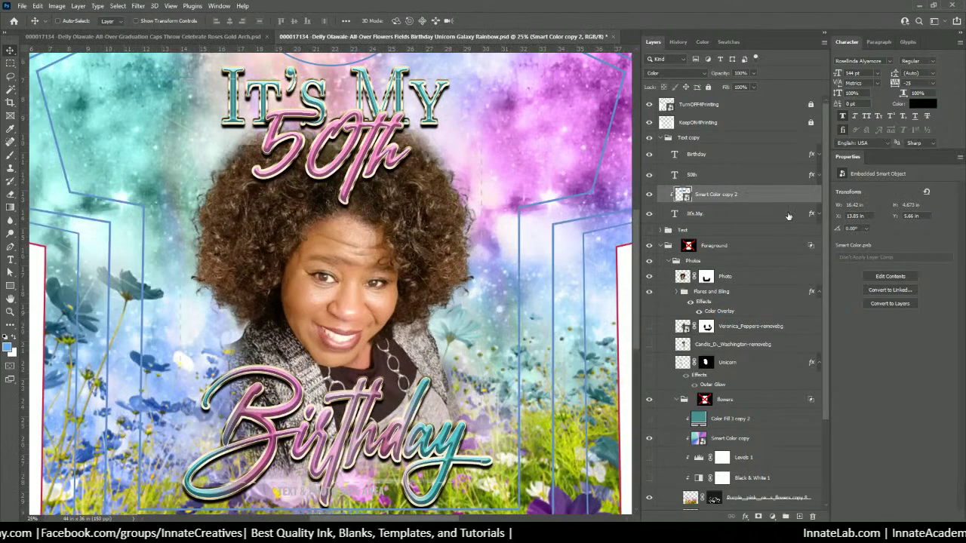
# Step: In It's My's blending options, enable Blend Interior Effects as Group and both mask-hides-effects options, and disable Blend Clipped Layers as Group
pyautogui.click(811, 215)
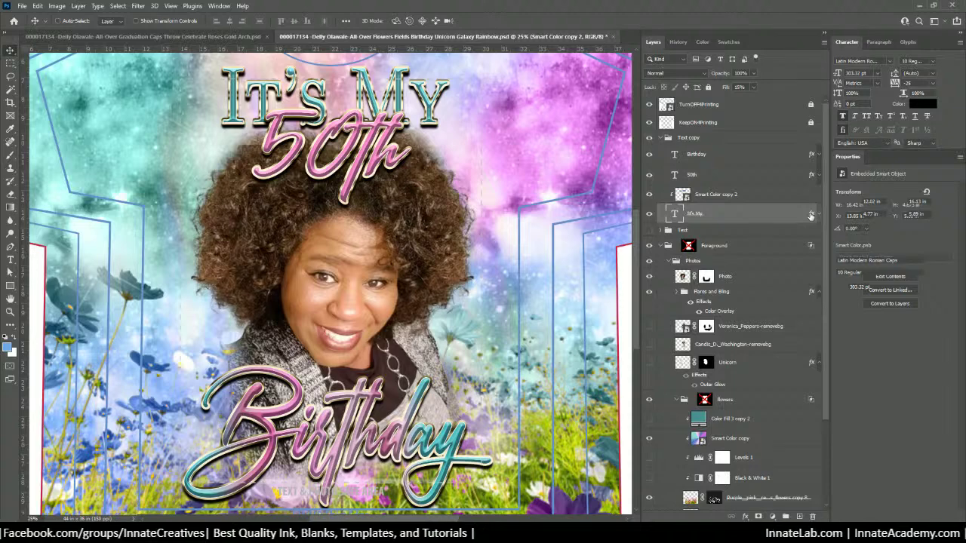
pyautogui.doubleClick(811, 215)
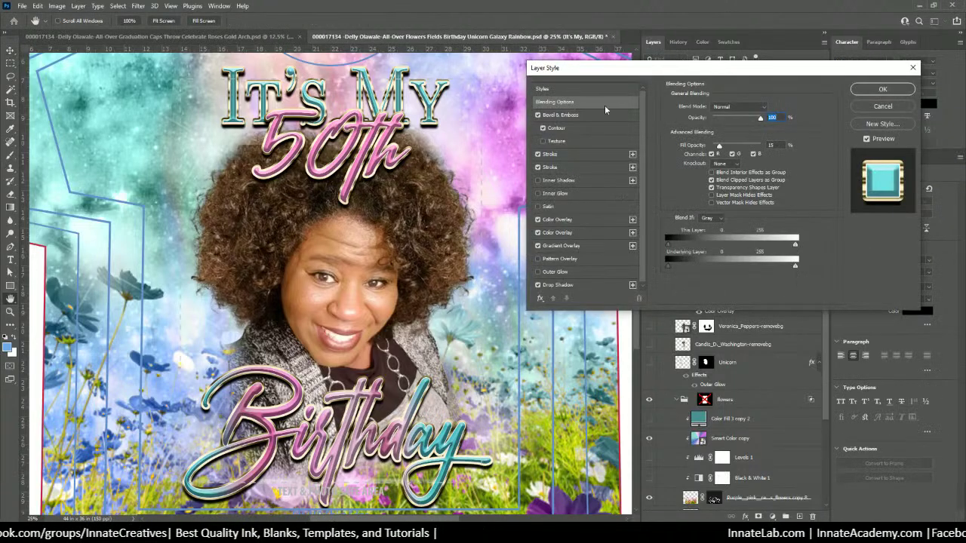
pyautogui.click(711, 173)
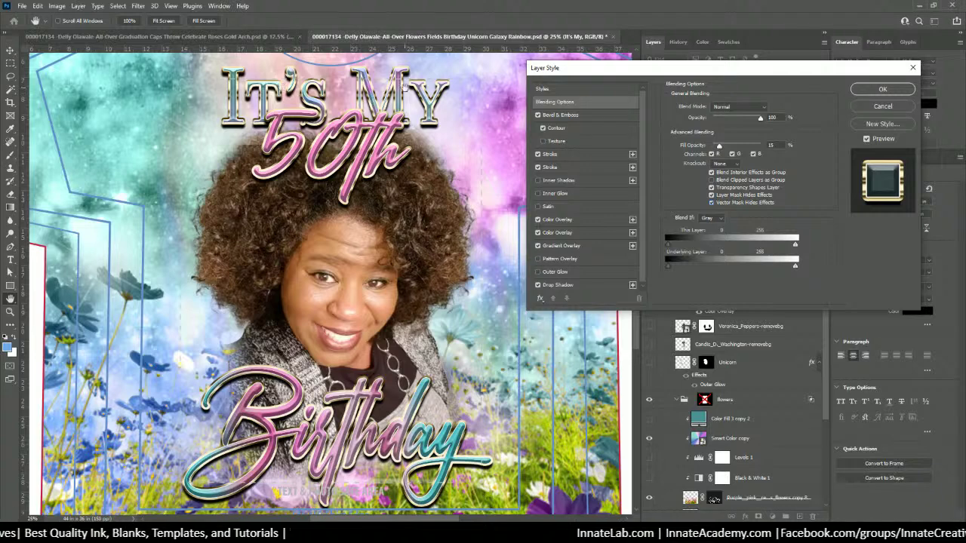
pyautogui.click(882, 89)
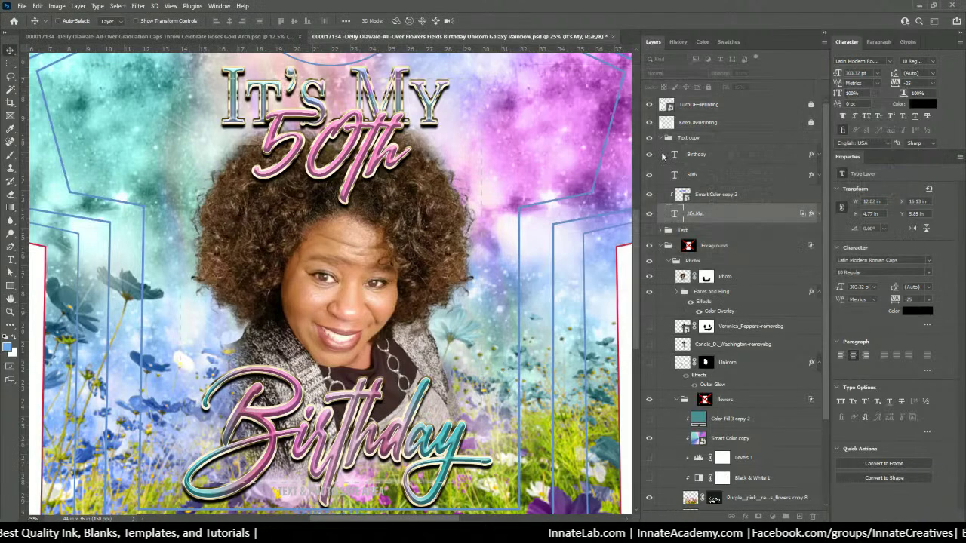
# Step: Duplicate Smart Color copy 2 above both the 50th and Birthday layers, and clip the topmost copy to Birthday
pyautogui.click(711, 195)
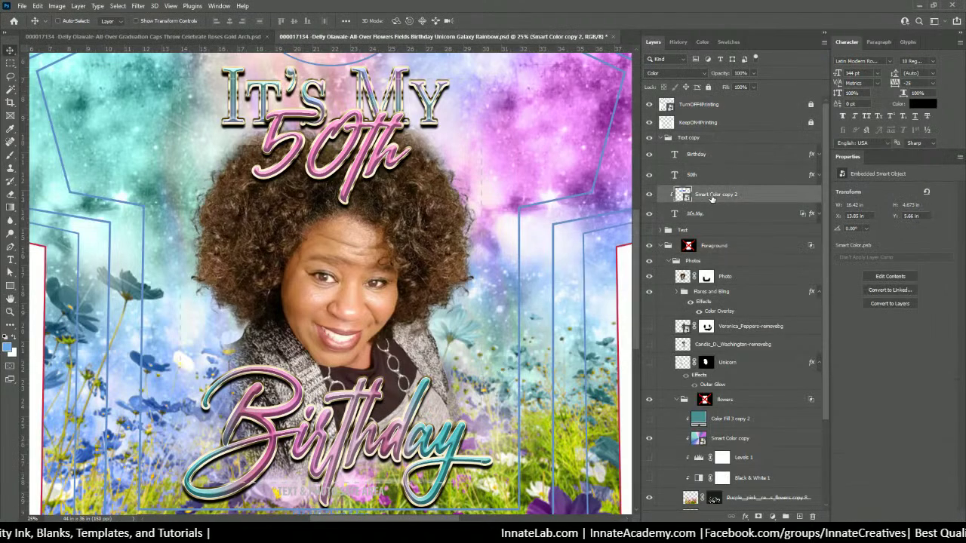
pyautogui.moveTo(712, 196); pyautogui.dragTo(708, 156)
pyautogui.rightClick(715, 153)
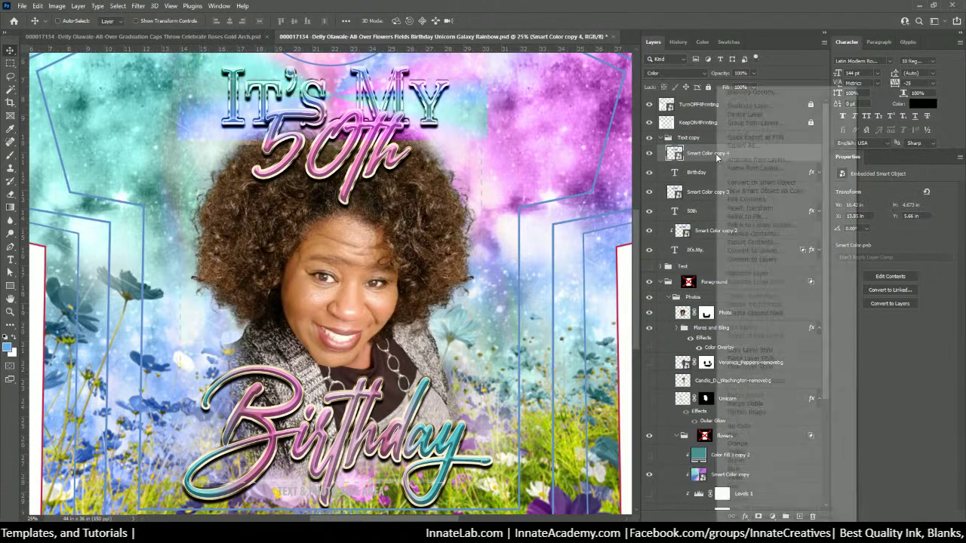
pyautogui.click(755, 313)
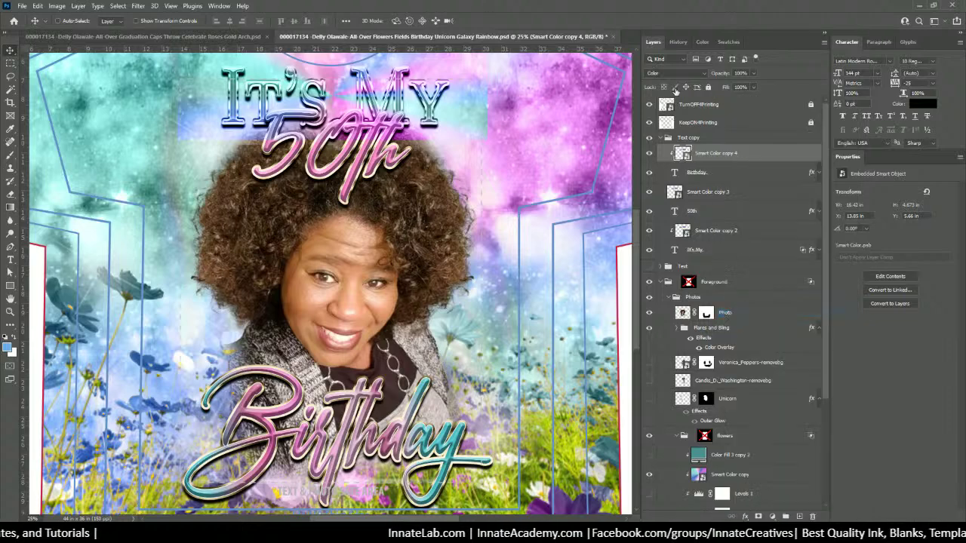
# Step: Clip Smart Color copy 3 to the 50th layer and move it down over that wording, to about Y 8.7 in
pyautogui.click(713, 193)
pyautogui.rightClick(714, 193)
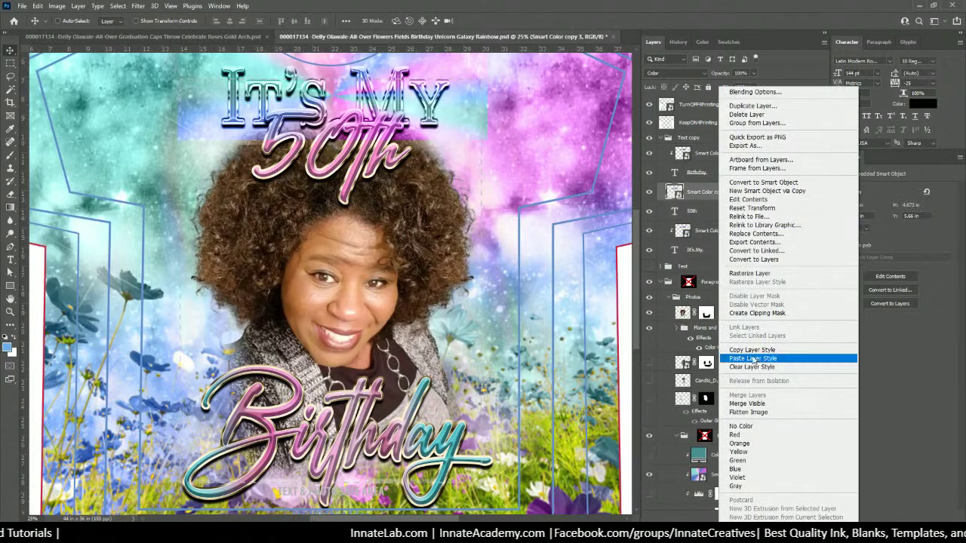
pyautogui.click(753, 313)
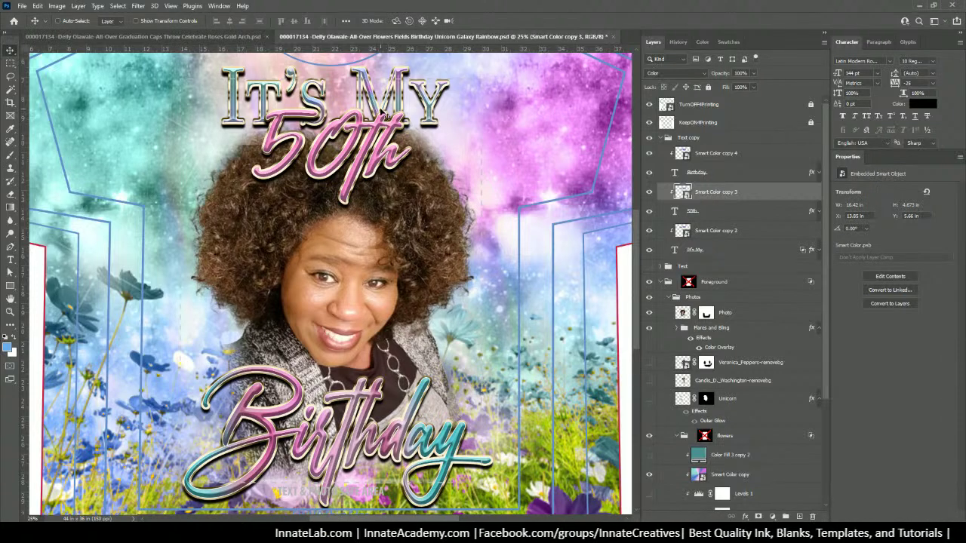
pyautogui.moveTo(385, 115); pyautogui.dragTo(386, 169)
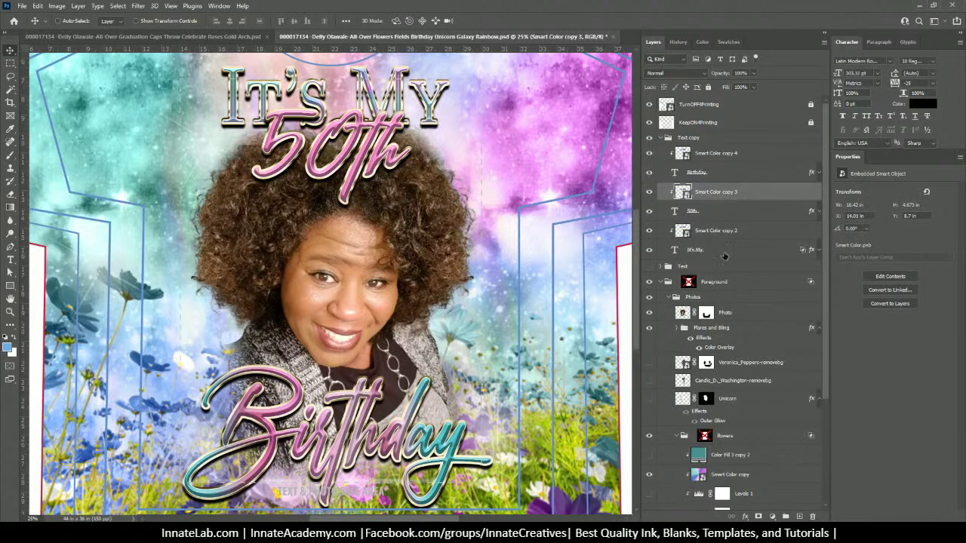
# Step: Copy the It's My layer style and paste it onto the 50th and Birthday text layers
pyautogui.rightClick(723, 254)
pyautogui.click(763, 403)
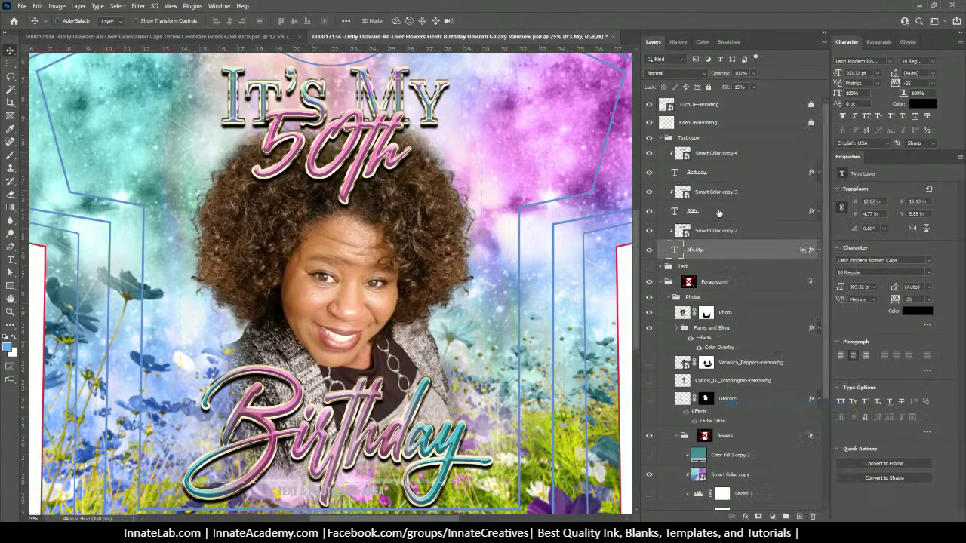
pyautogui.click(715, 212)
pyautogui.keyDown('ctrl'); pyautogui.click(714, 173); pyautogui.keyUp('ctrl')
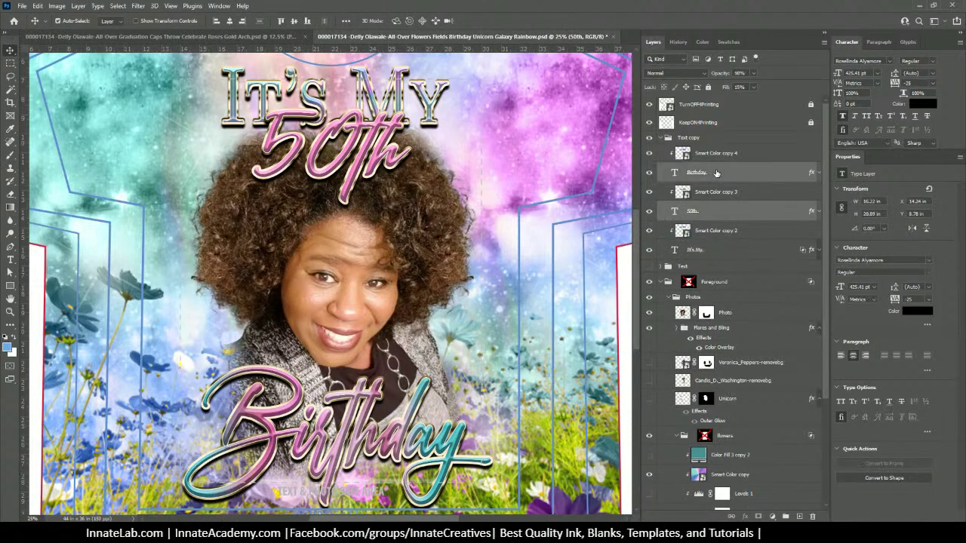
pyautogui.rightClick(713, 174)
pyautogui.click(764, 413)
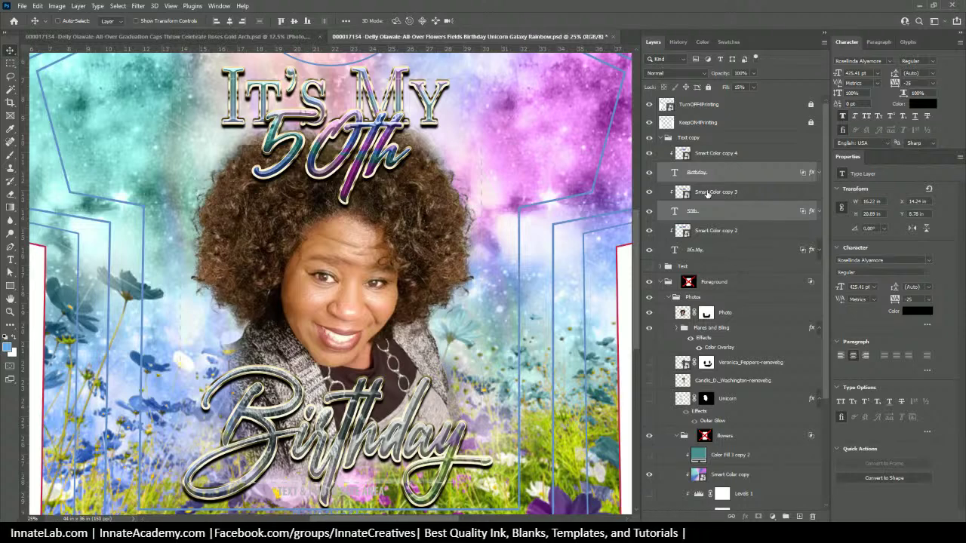
# Step: Reposition the Smart Color copy 3 layer clipped to 50th to about X 12.28 in, Y 9.43 in, shifting the colours across that wording
pyautogui.click(707, 194)
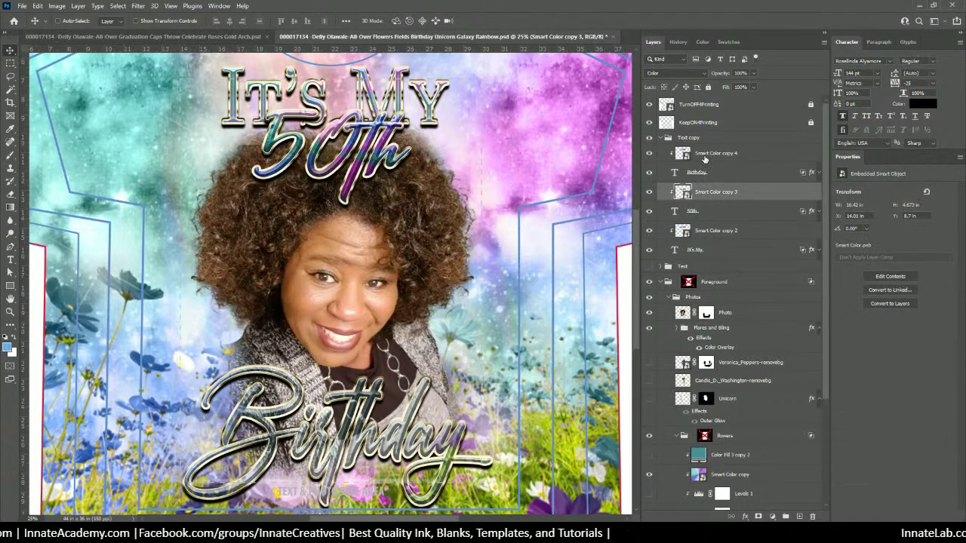
pyautogui.click(715, 214)
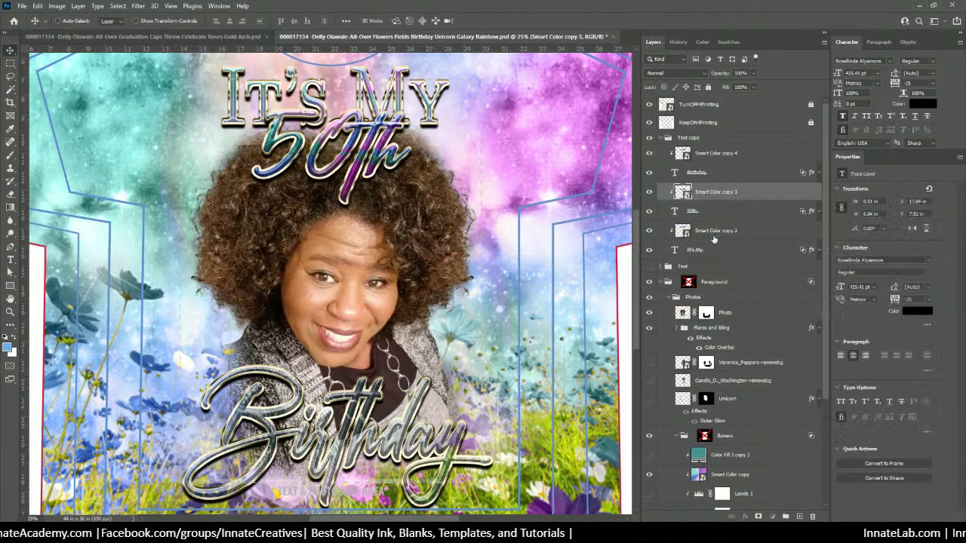
pyautogui.click(705, 231)
pyautogui.click(706, 195)
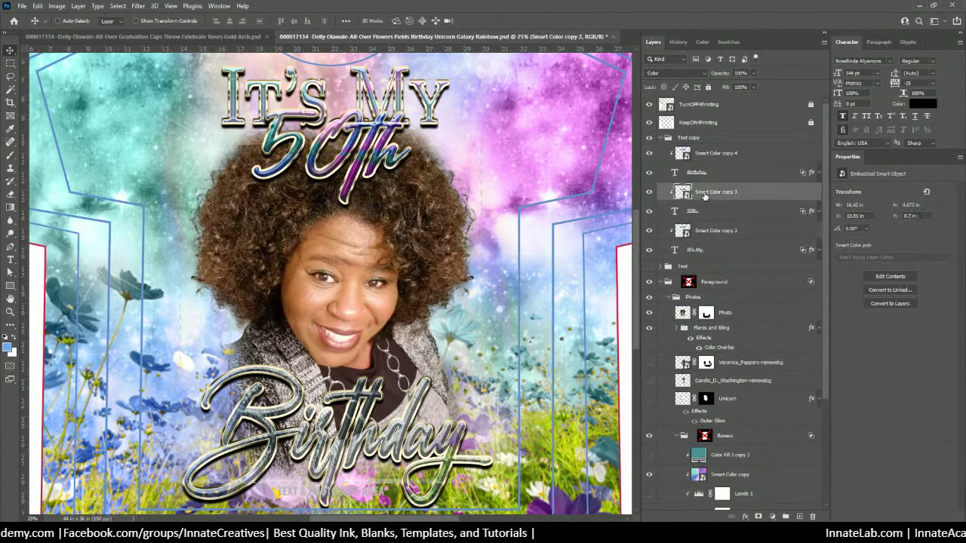
pyautogui.moveTo(354, 121); pyautogui.dragTo(323, 132)
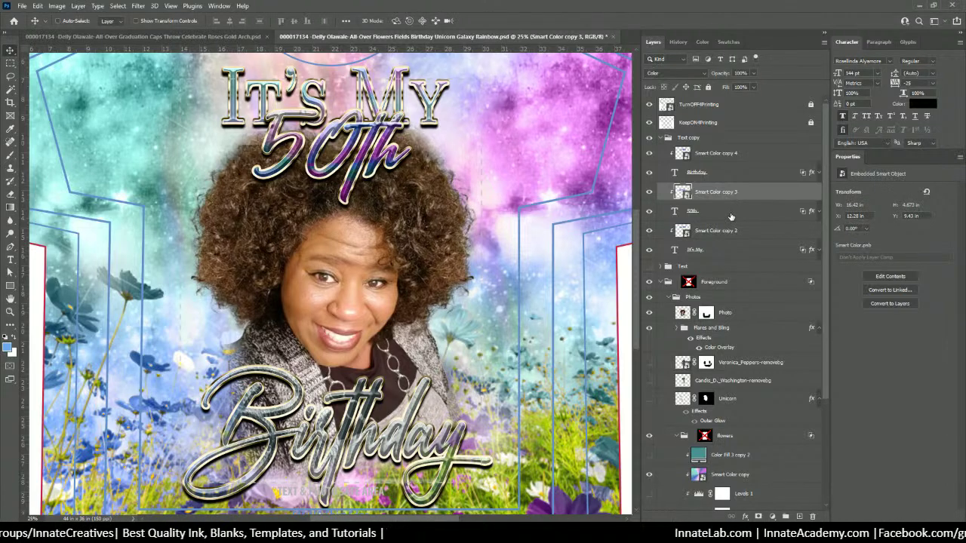
# Step: Move the Smart Color copy 4 layer clipped to Birthday down about 17.1 in so it lies over the Birthday wording
pyautogui.click(713, 232)
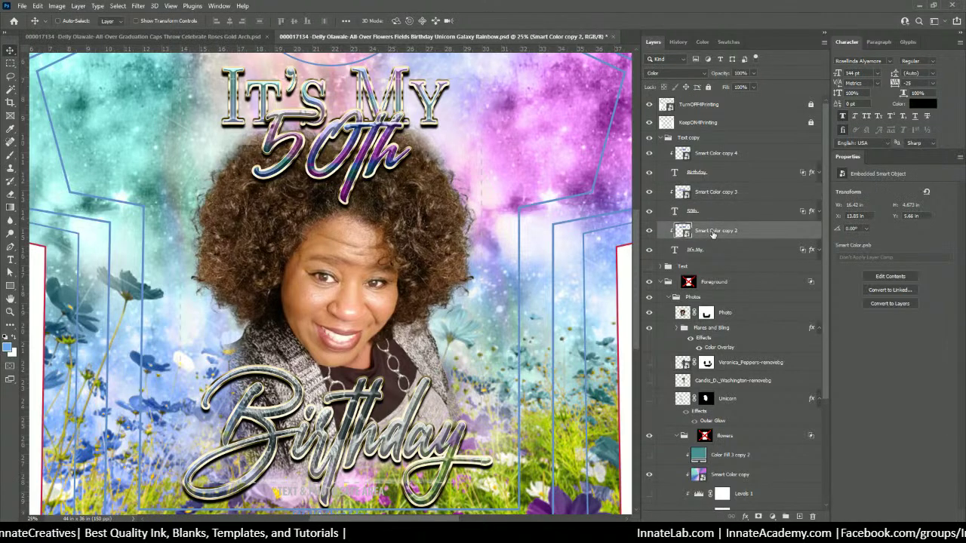
pyautogui.click(716, 174)
pyautogui.click(714, 155)
pyautogui.moveTo(361, 144); pyautogui.dragTo(364, 463)
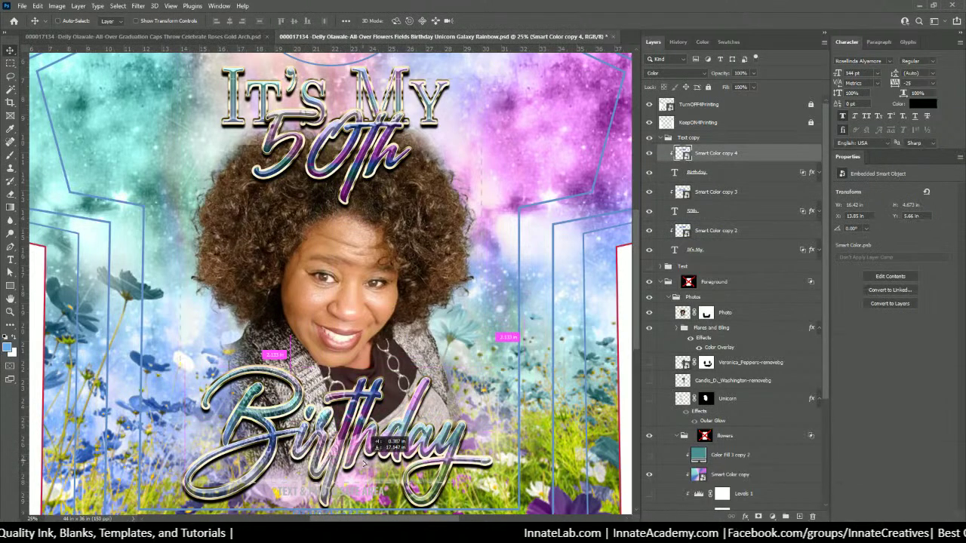
# Step: Stretch Smart Color copy 4 on all four sides to about 18.8 by 8.3 in so it covers the whole Birthday wording
pyautogui.hotkey('ctrl', 't')
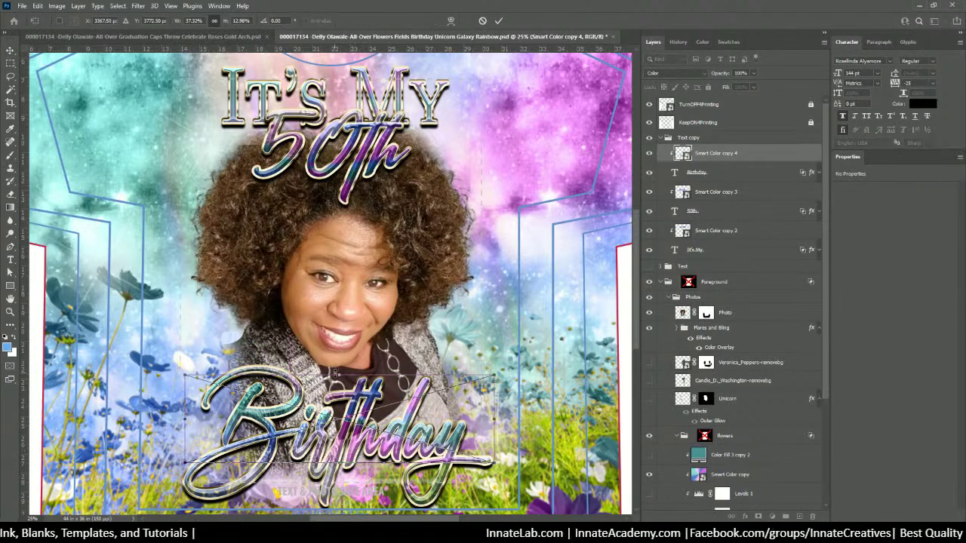
pyautogui.moveTo(336, 375); pyautogui.dragTo(339, 358)
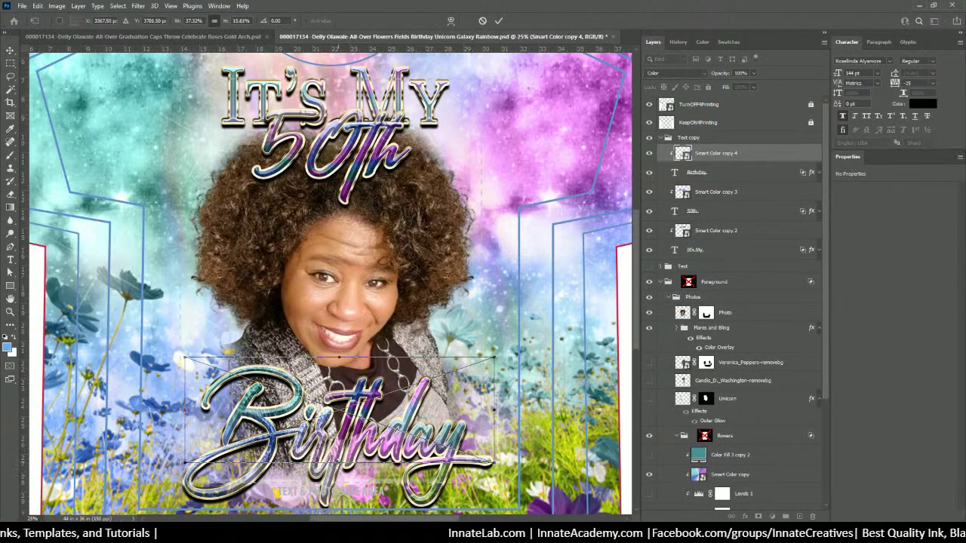
pyautogui.moveTo(340, 490); pyautogui.dragTo(340, 513)
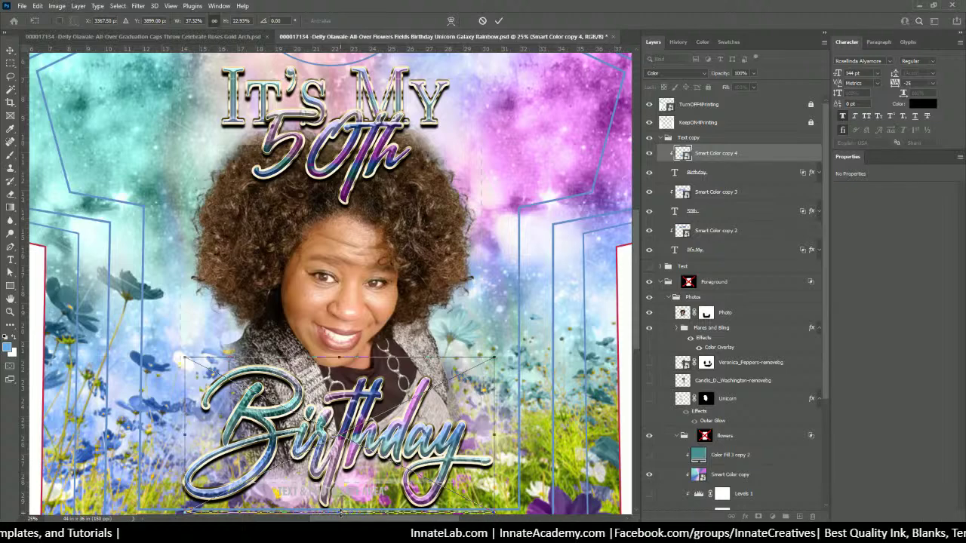
pyautogui.moveTo(494, 434); pyautogui.dragTo(510, 434)
pyautogui.moveTo(186, 435); pyautogui.dragTo(159, 436)
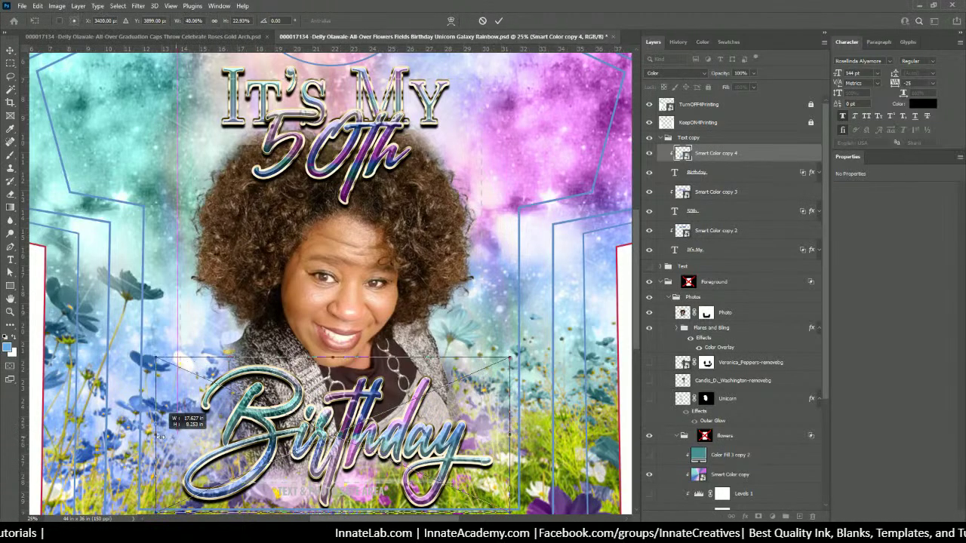
pyautogui.press('Return')
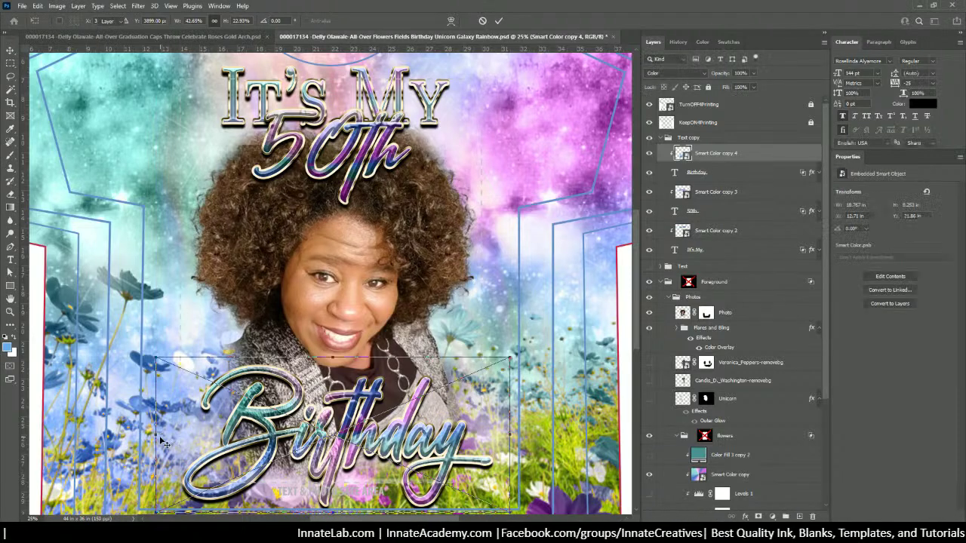
pyautogui.hotkey('ctrl', '-')
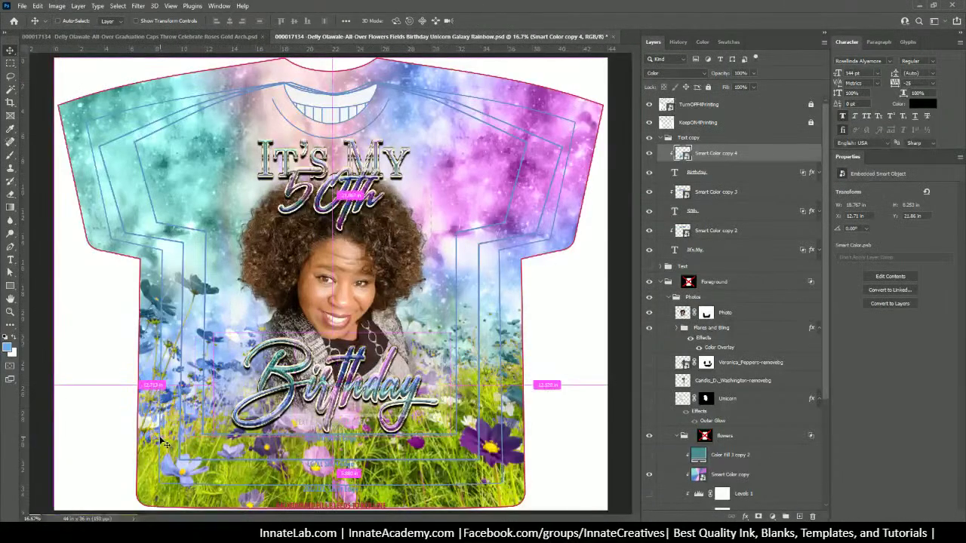
# Step: Review It's My's layer style settings, copy that style and paste it onto the 50th text layer
pyautogui.click(717, 194)
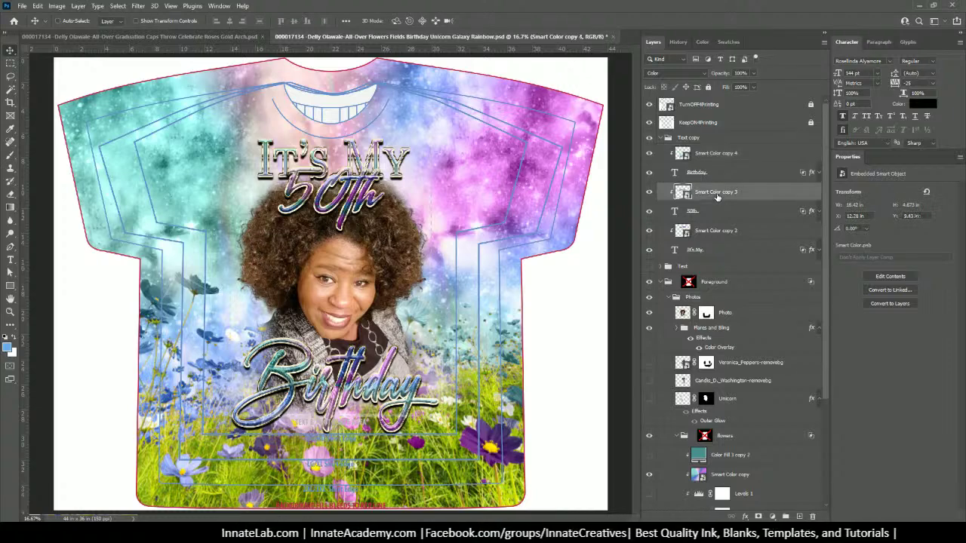
pyautogui.click(799, 253)
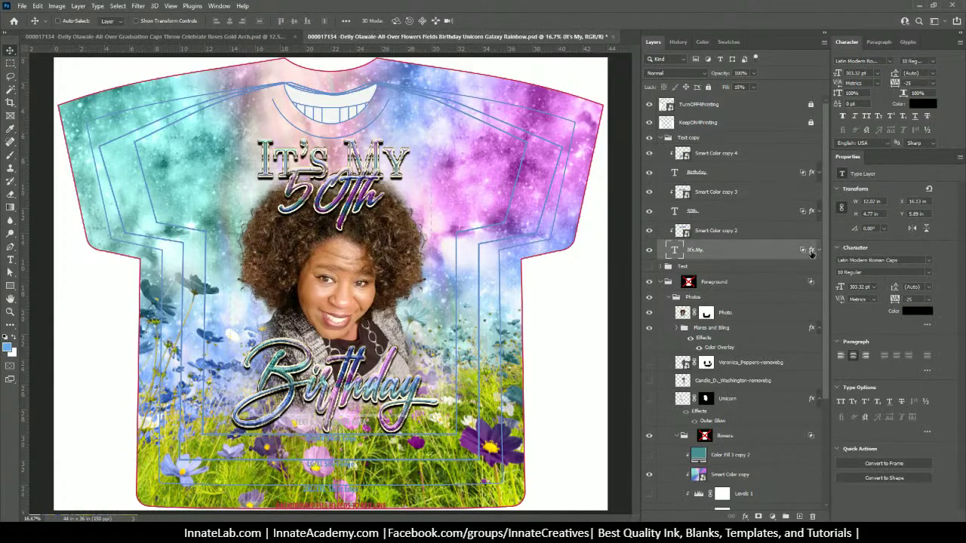
pyautogui.doubleClick(810, 253)
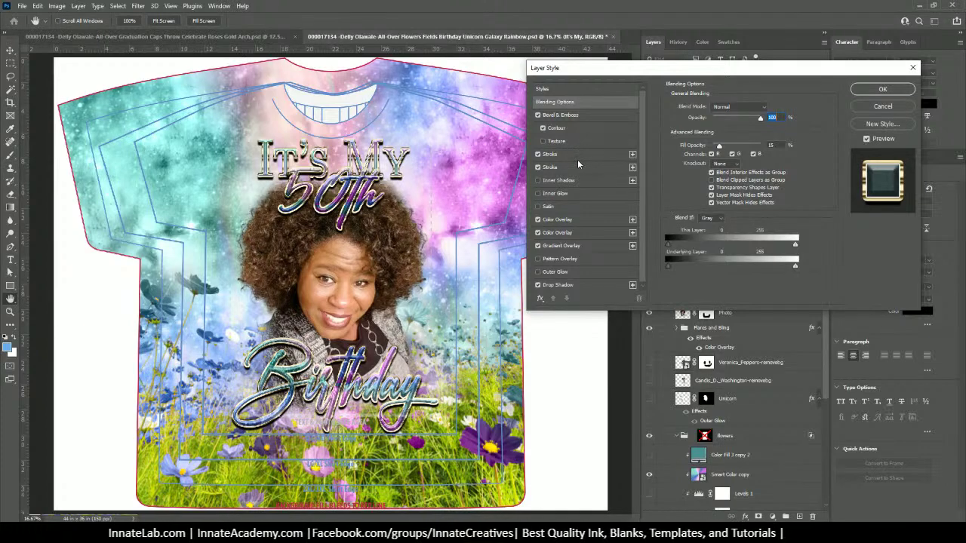
pyautogui.click(881, 89)
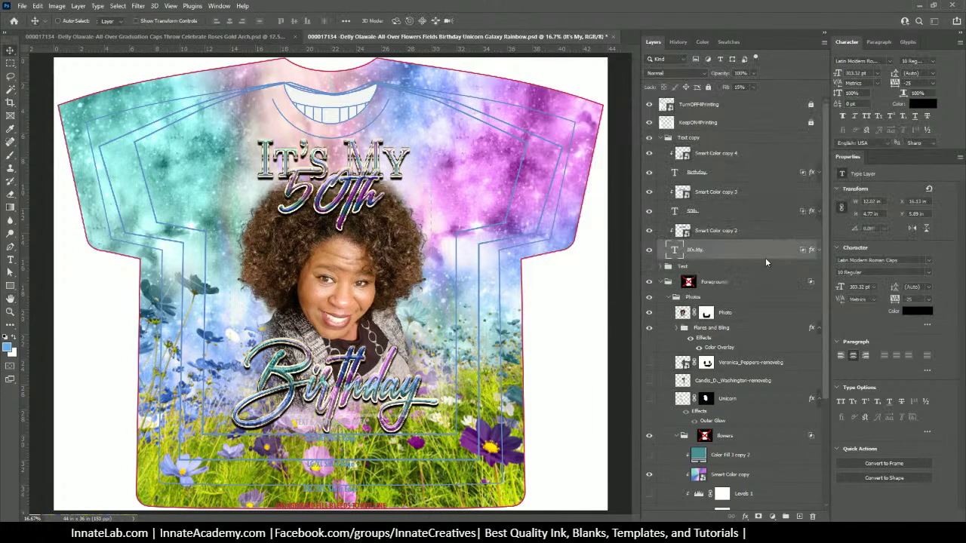
pyautogui.rightClick(753, 257)
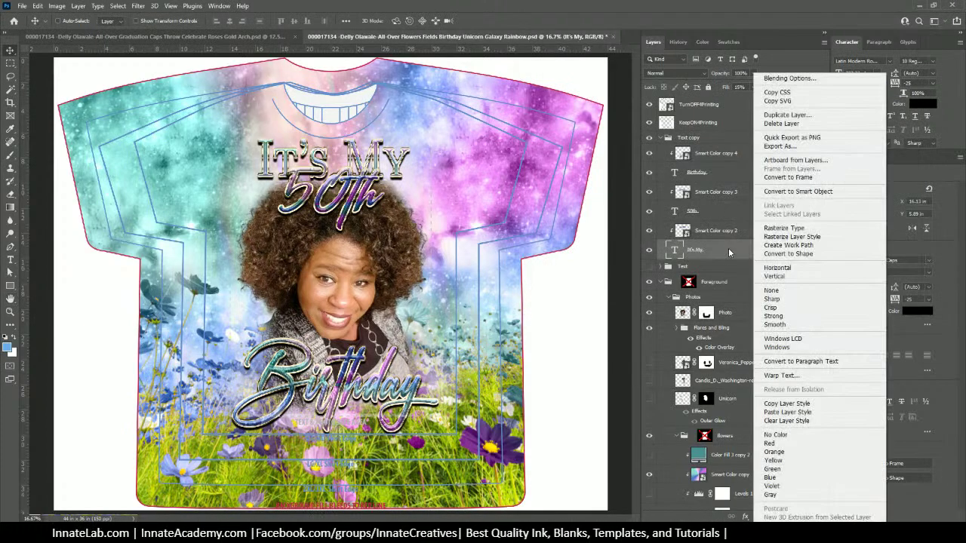
pyautogui.click(783, 405)
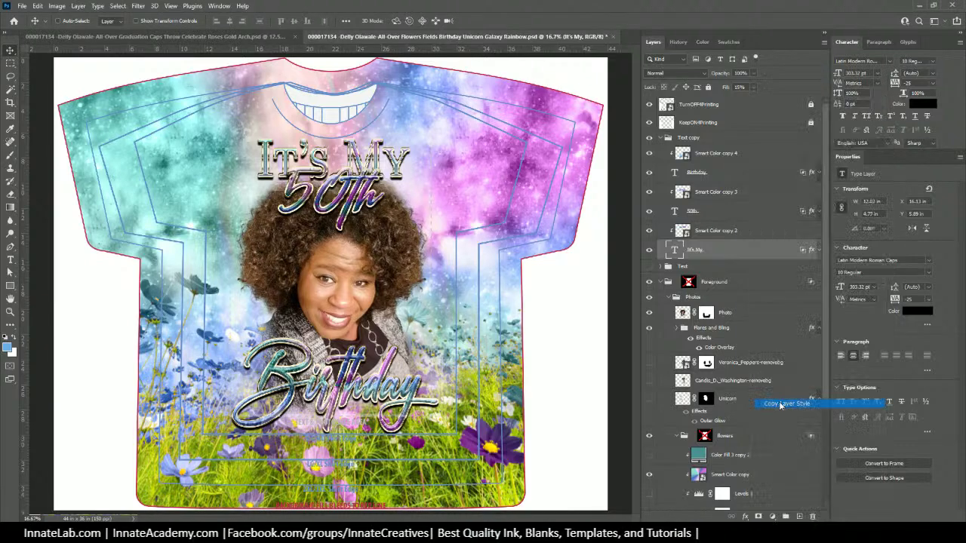
pyautogui.click(723, 212)
pyautogui.rightClick(723, 212)
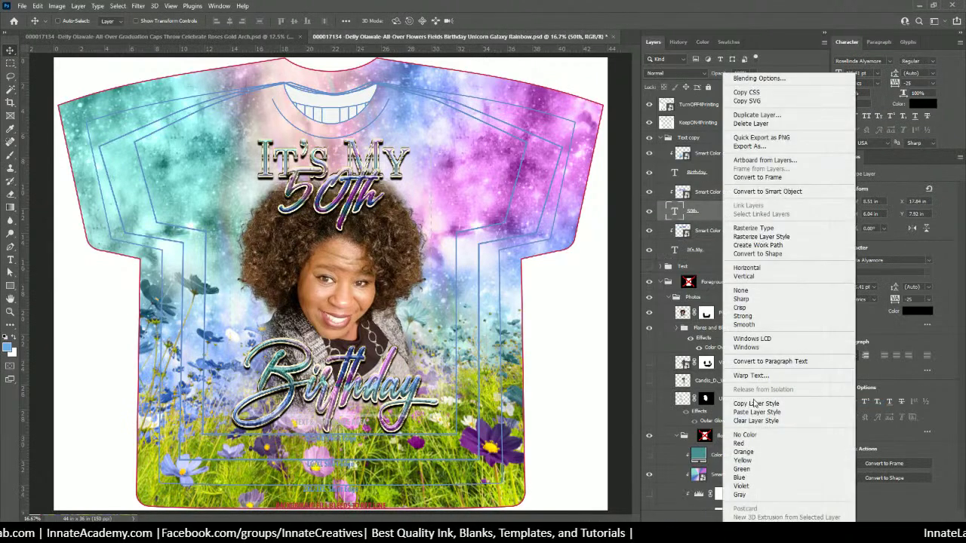
pyautogui.click(754, 412)
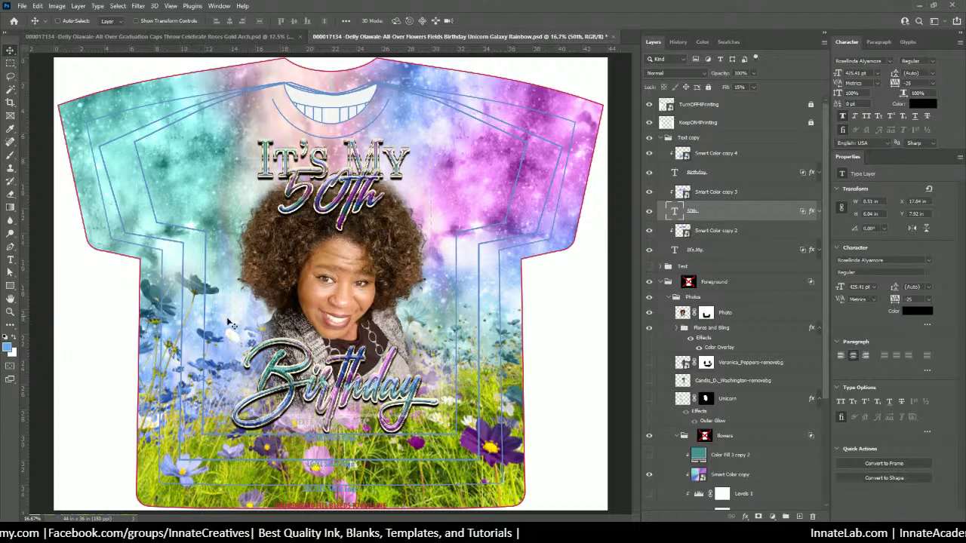
# Step: Duplicate the flowers group's Smart Color copy above the Text copy group, unclipped, and set the duplicate's opacity to 0%
pyautogui.scroll(-4, 744, 378)
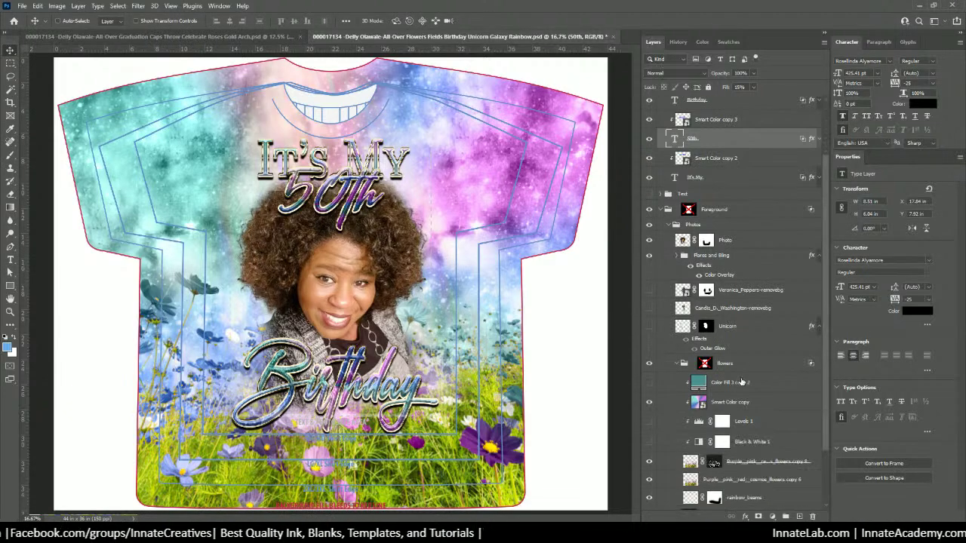
pyautogui.scroll(4, 744, 382)
pyautogui.scroll(-8, 724, 302)
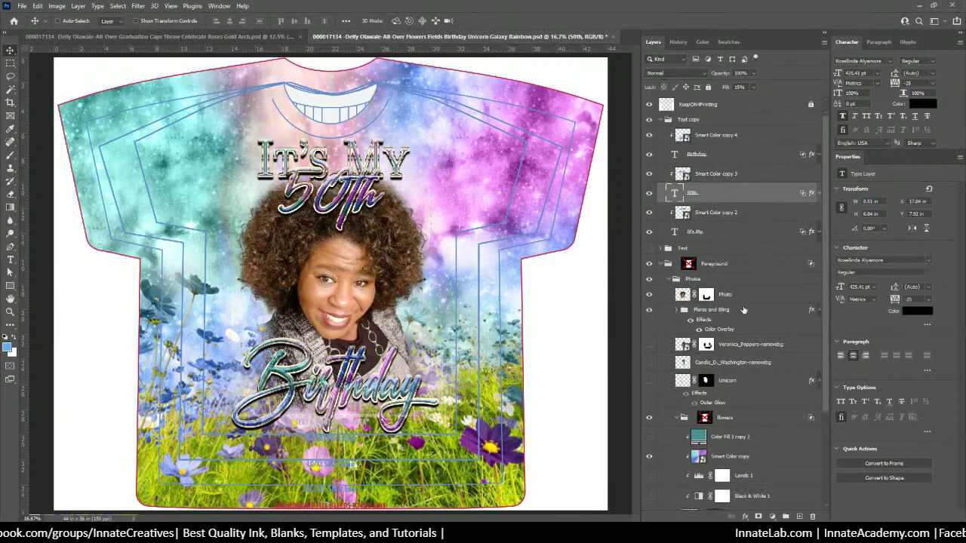
pyautogui.click(744, 330)
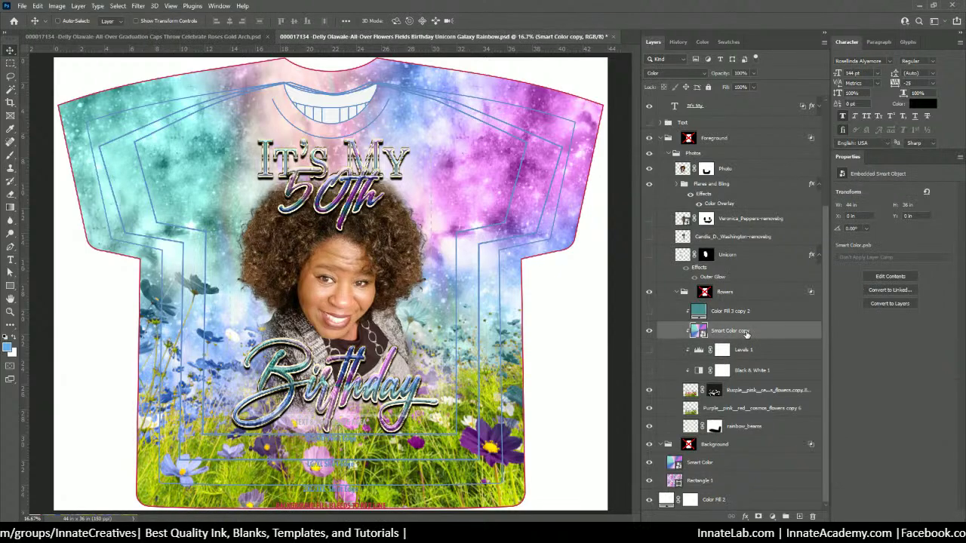
pyautogui.moveTo(746, 334); pyautogui.dragTo(671, 141)
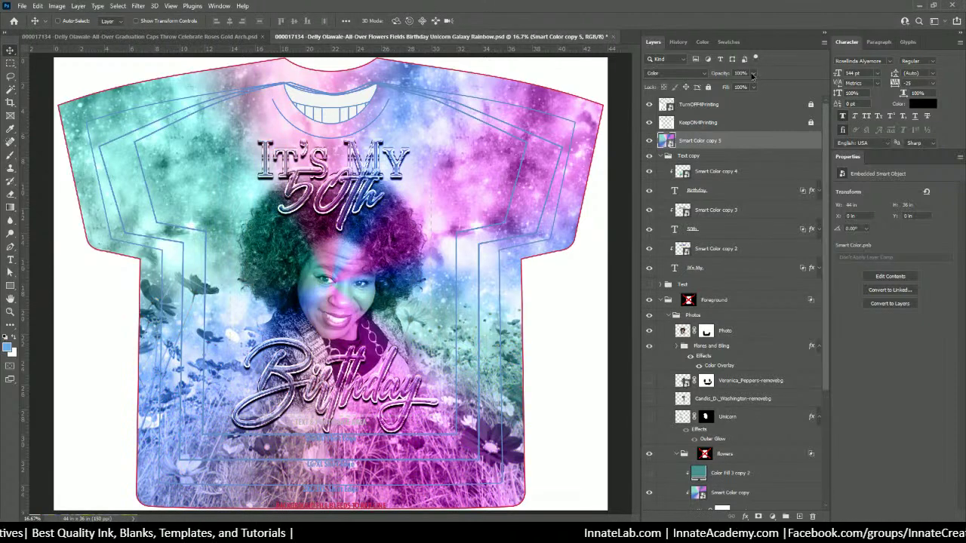
pyautogui.click(752, 73)
pyautogui.moveTo(754, 85); pyautogui.dragTo(651, 106)
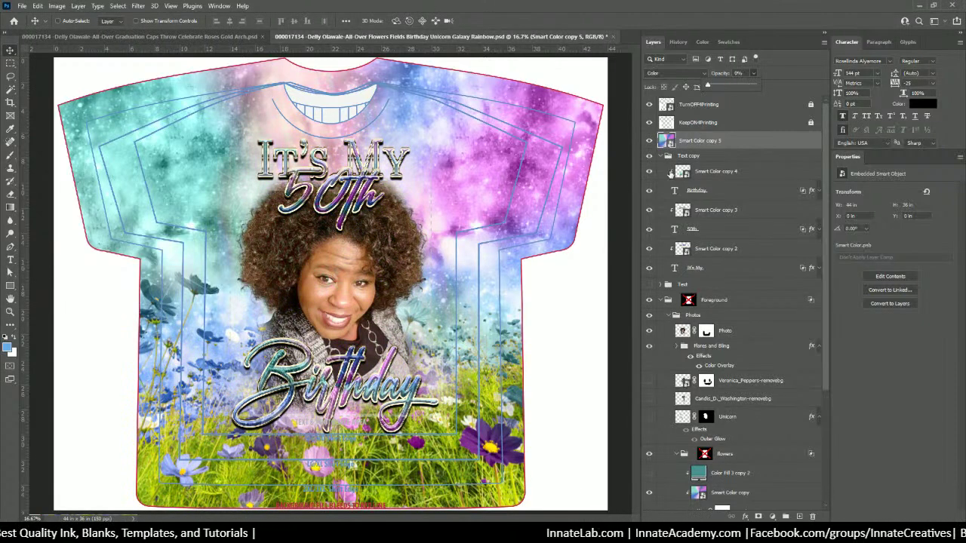
# Step: Open the contents of the topmost Smart Color smart object and duplicate its gradient fill layer
pyautogui.click(699, 143)
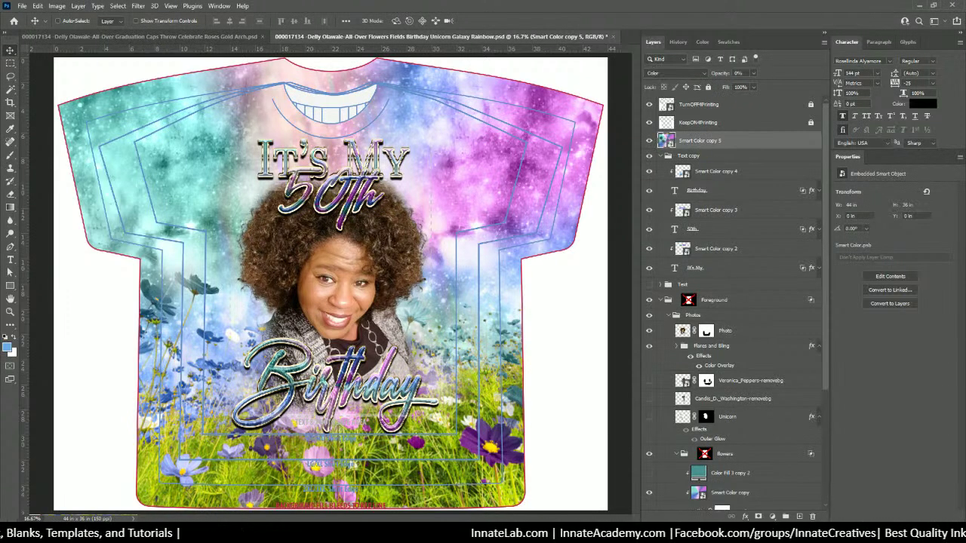
pyautogui.doubleClick(666, 140)
pyautogui.rightClick(685, 113)
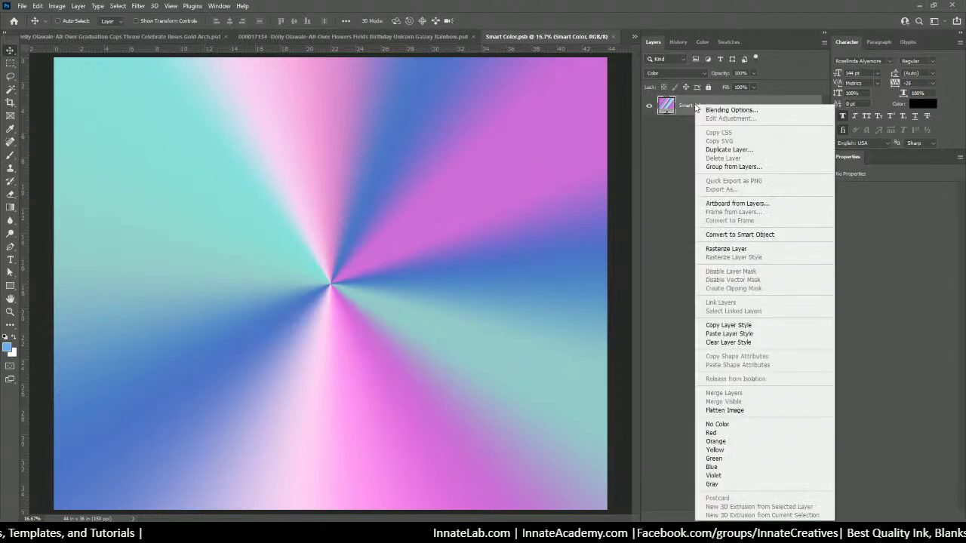
pyautogui.click(728, 148)
pyautogui.press('Return')
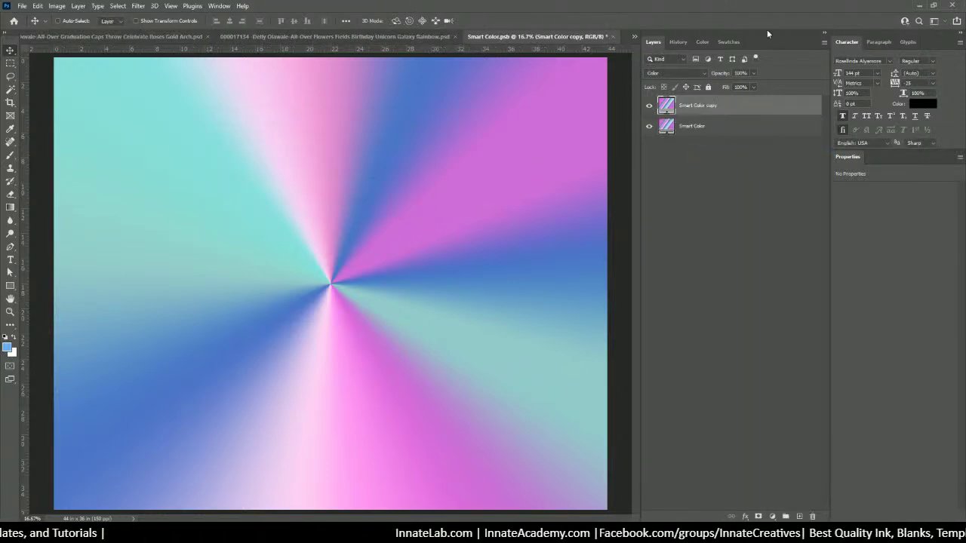
# Step: In the duplicated fill's gradient, recolour the purple stop at location 3% to bright green, about #77fd4d
pyautogui.doubleClick(664, 108)
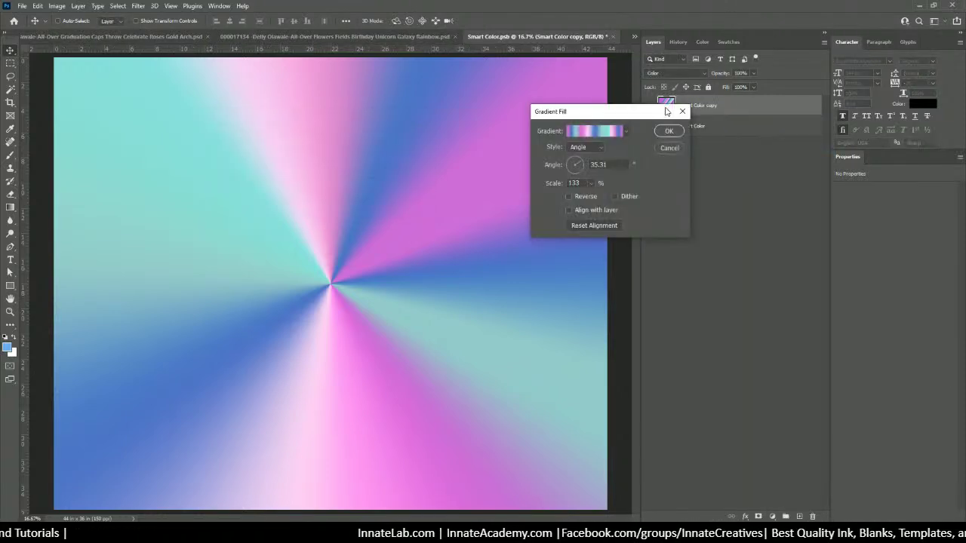
pyautogui.click(587, 131)
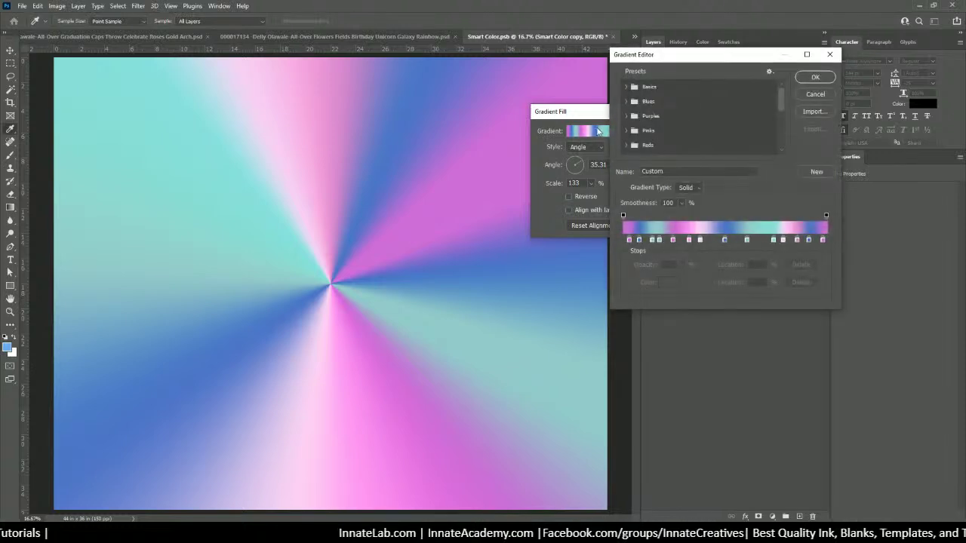
pyautogui.click(630, 242)
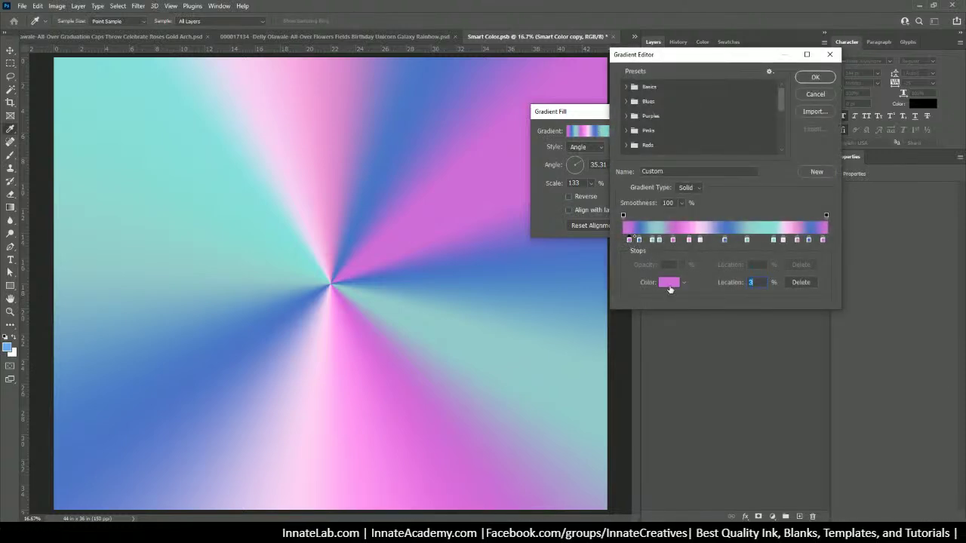
pyautogui.click(669, 283)
pyautogui.click(653, 188)
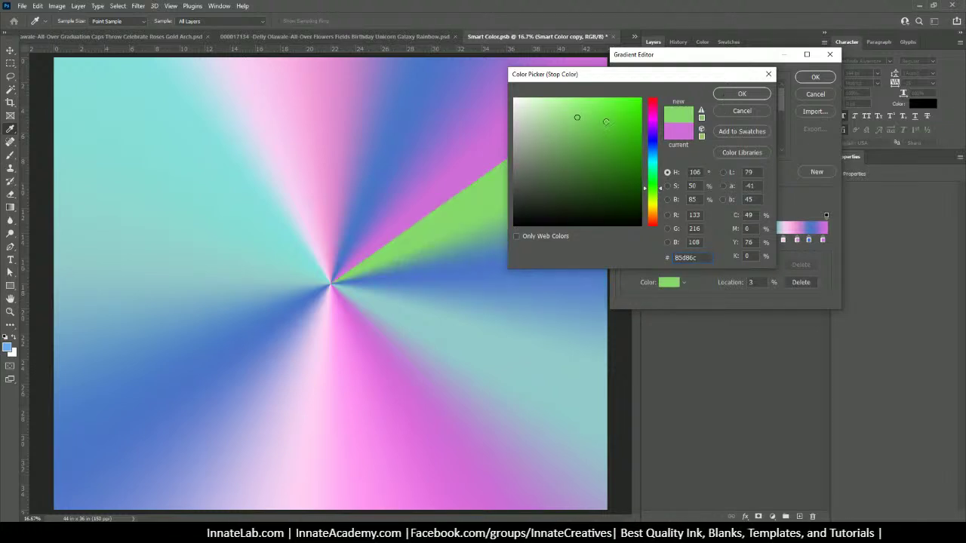
pyautogui.moveTo(606, 121); pyautogui.dragTo(739, 63)
pyautogui.click(609, 102)
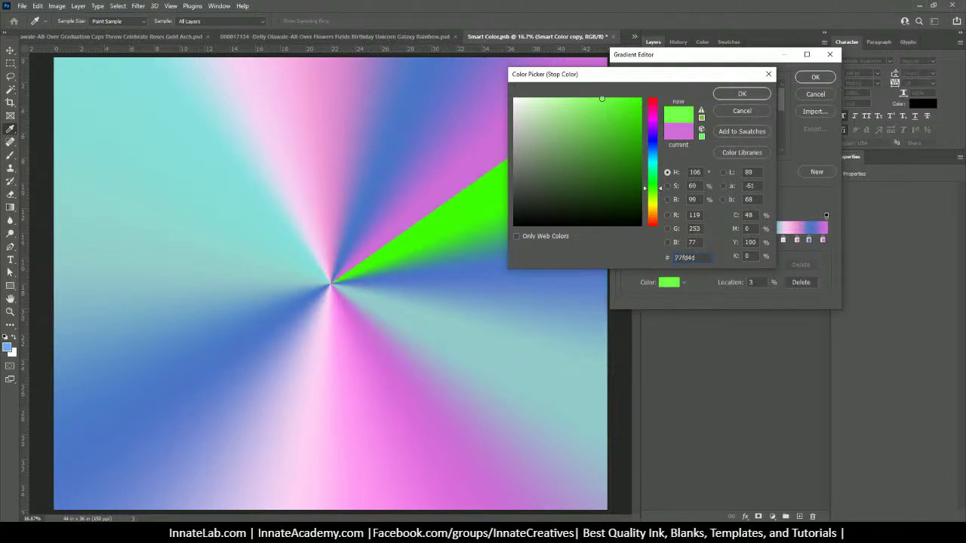
pyautogui.click(740, 94)
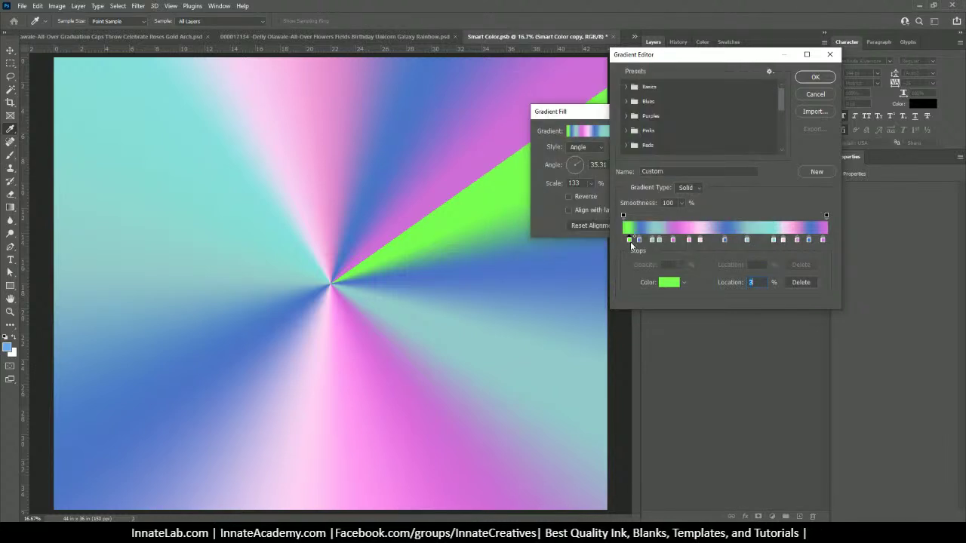
# Step: Add matching bright green stops to the gradient at 27%, 55%, about 67% and 82%, and accept the gradient
pyautogui.click(672, 240)
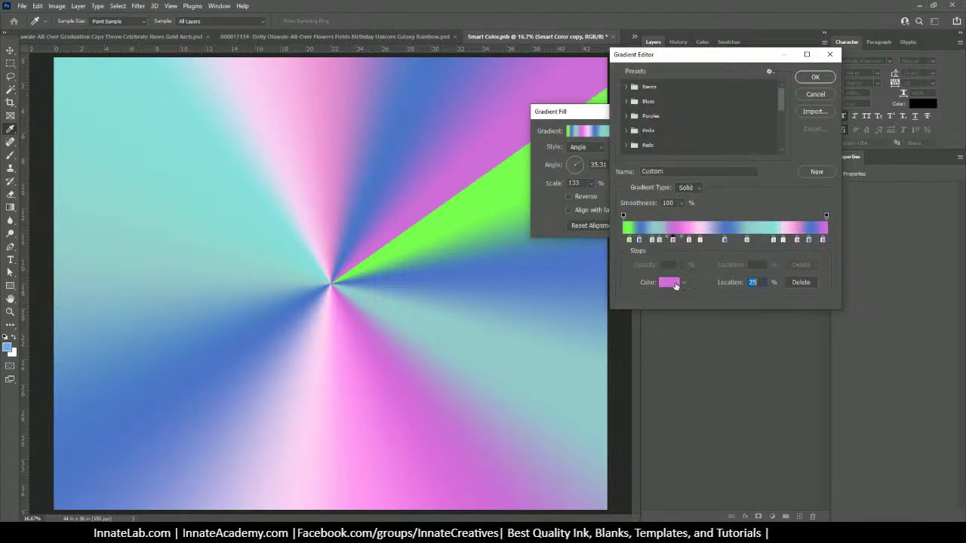
pyautogui.click(628, 240)
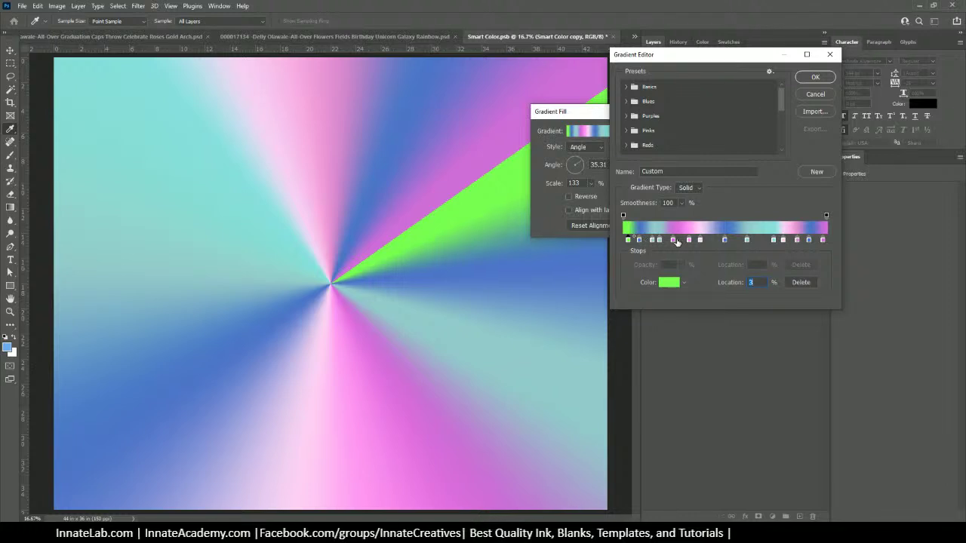
pyautogui.click(680, 241)
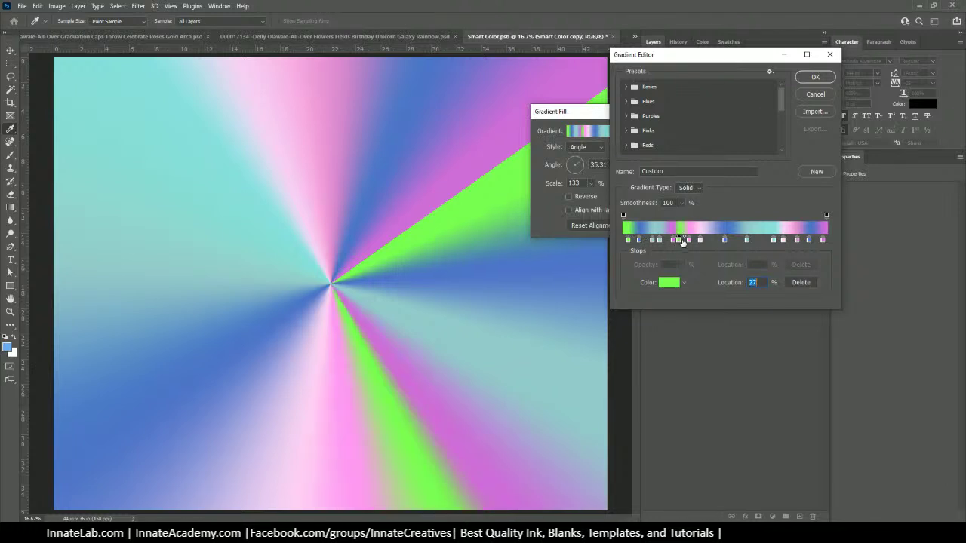
pyautogui.click(760, 240)
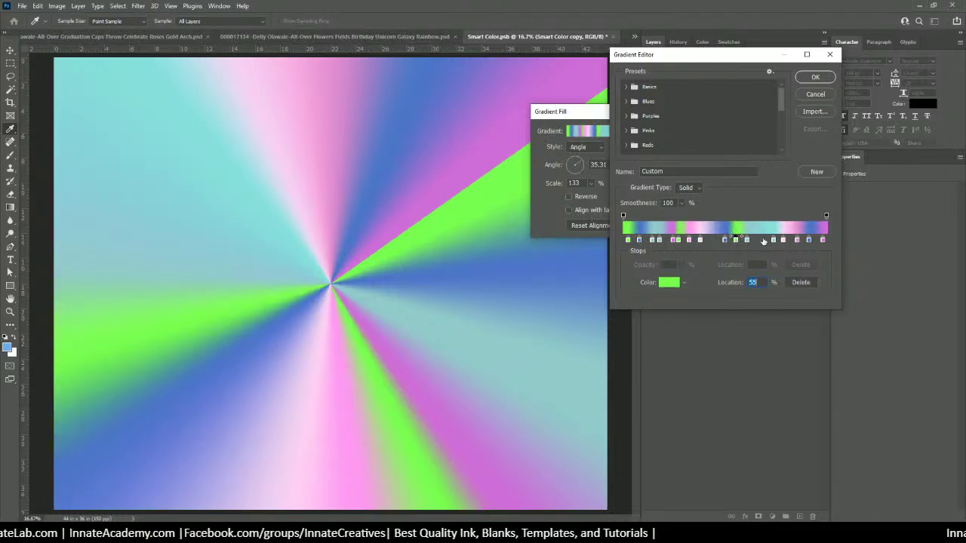
pyautogui.click(790, 240)
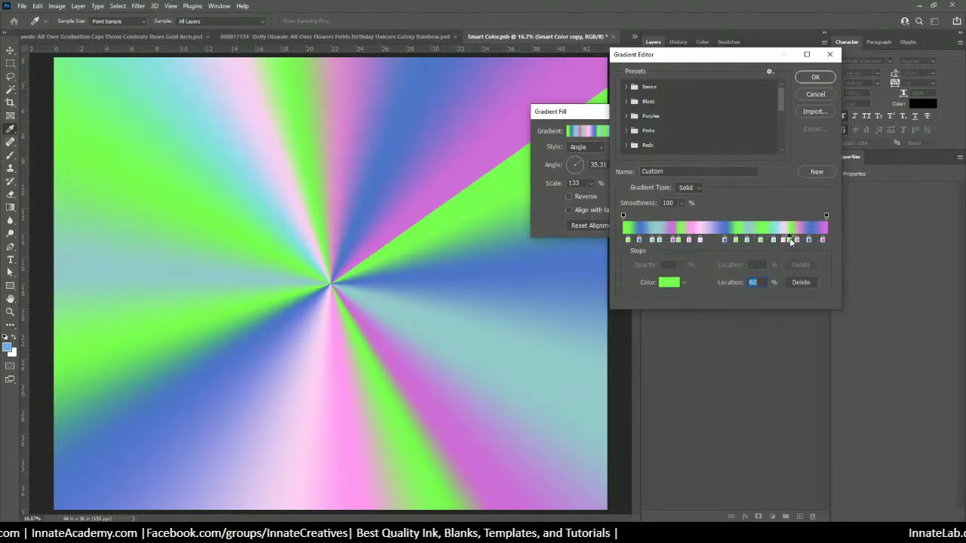
pyautogui.click(806, 79)
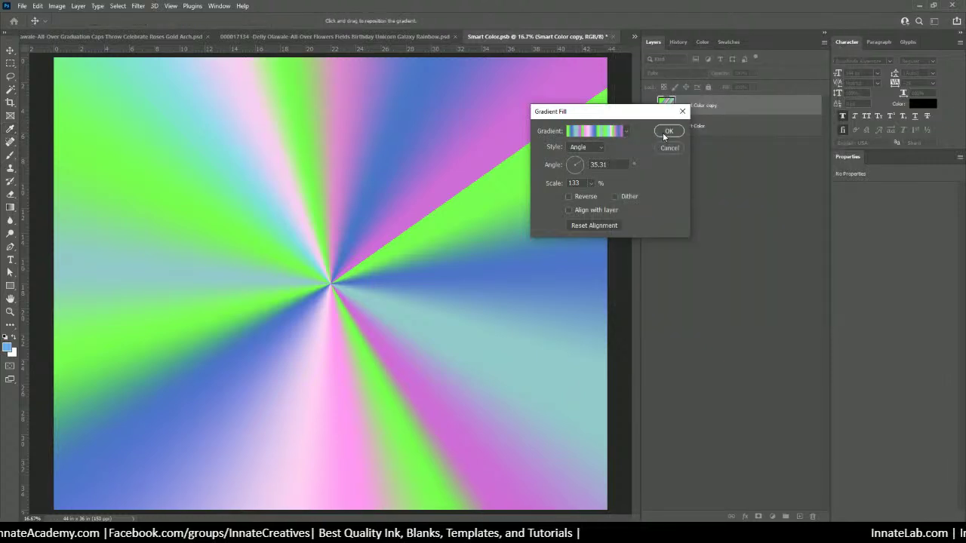
# Step: Add another bright green stop at 100% in the duplicated fill's gradient and apply the fill
pyautogui.click(626, 132)
pyautogui.click(603, 137)
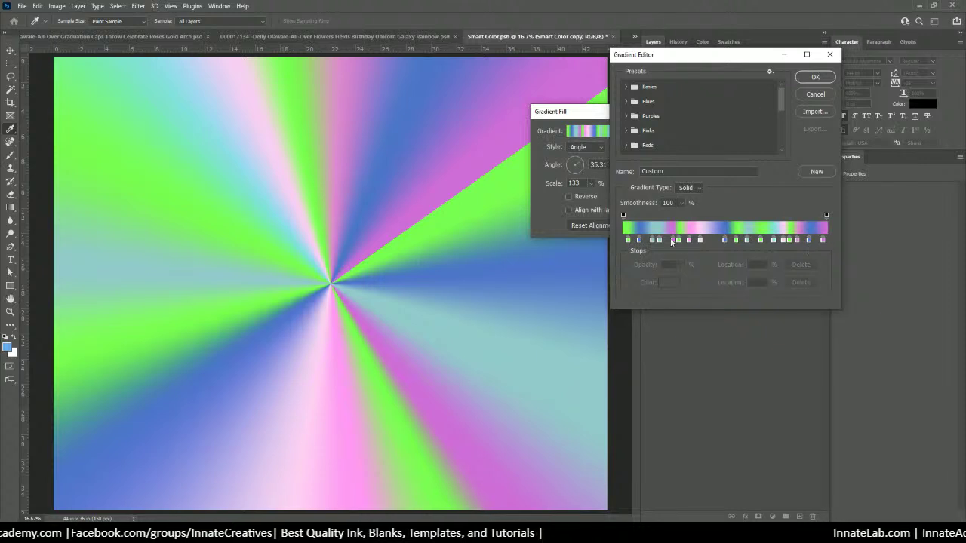
pyautogui.click(627, 240)
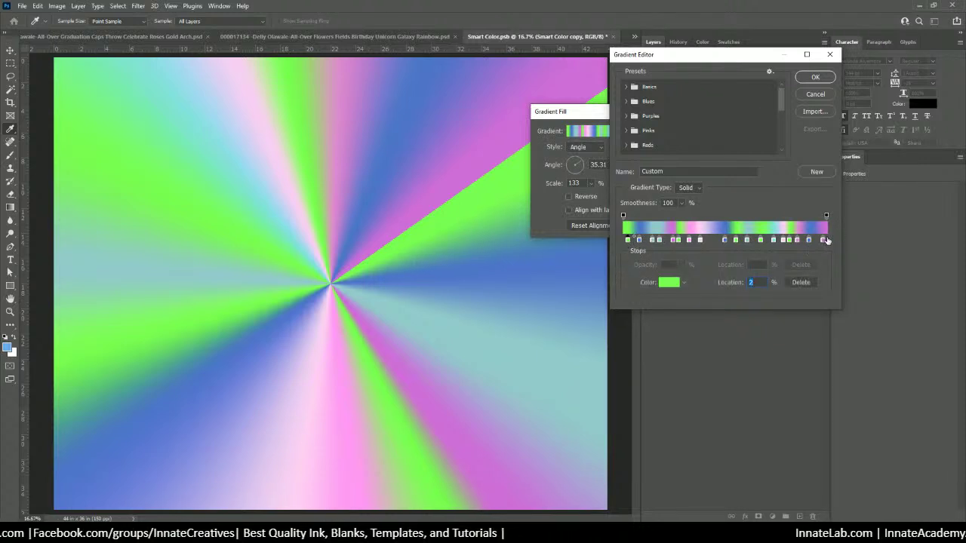
pyautogui.click(826, 240)
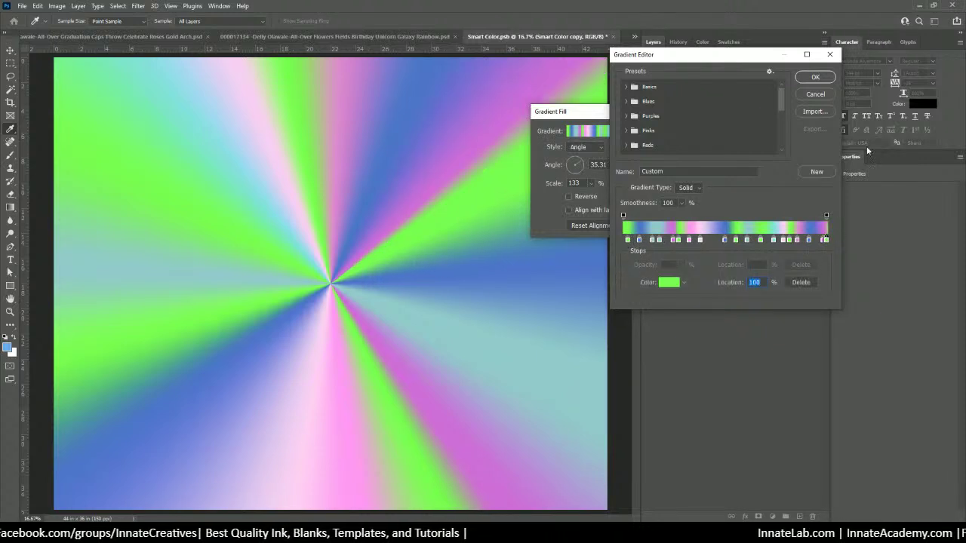
pyautogui.click(806, 80)
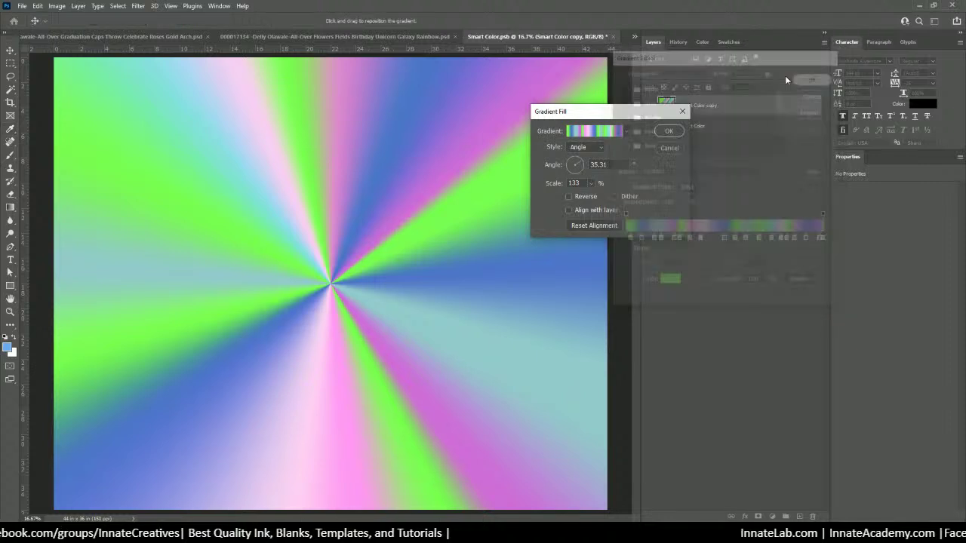
pyautogui.click(669, 131)
# Step: Close the Smart Color contents and save the changes back into the shirt template
pyautogui.click(612, 37)
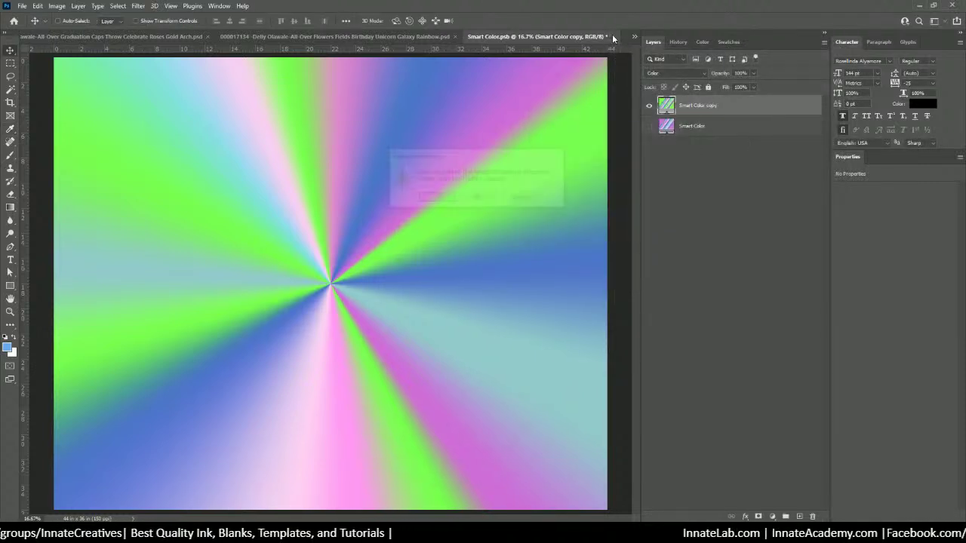
pyautogui.click(438, 200)
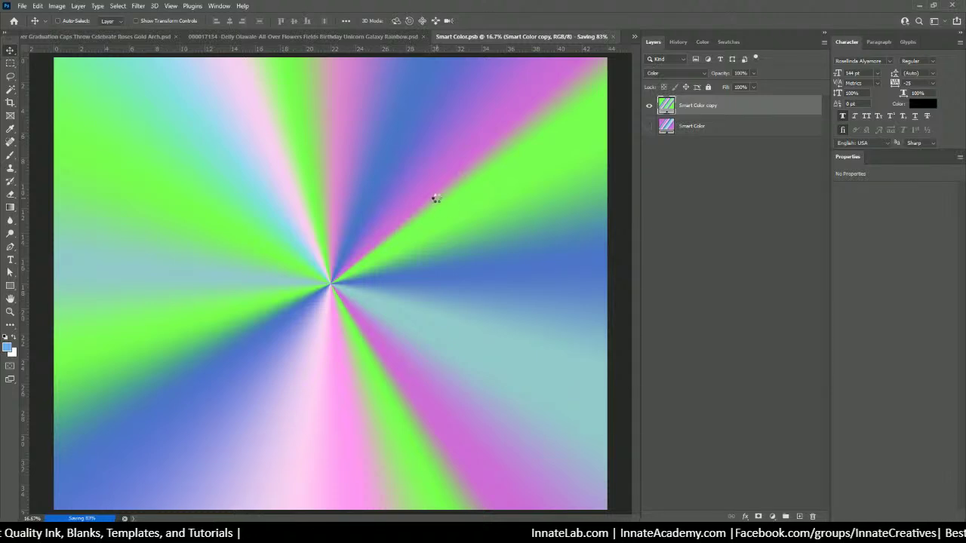
pyautogui.hotkey('ctrl', 'w')
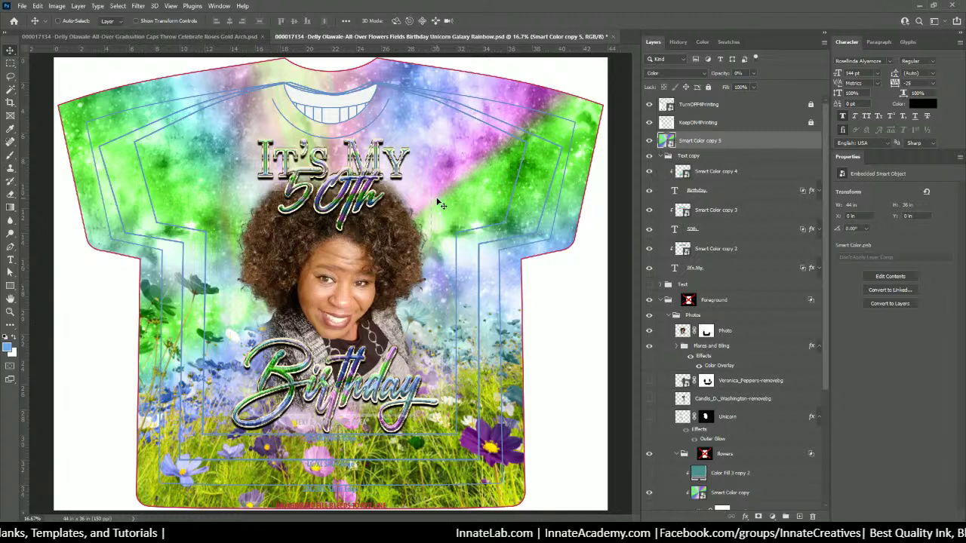
# Step: Reopen the topmost smart object's contents, hide the green gradient copy, show the original Smart Color fill, and close with saving
pyautogui.doubleClick(665, 140)
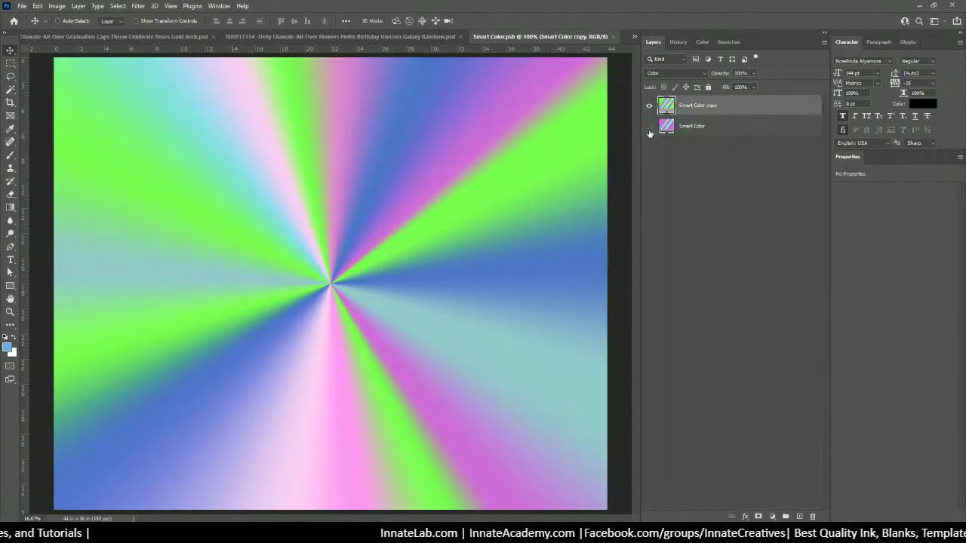
pyautogui.click(648, 105)
pyautogui.click(649, 127)
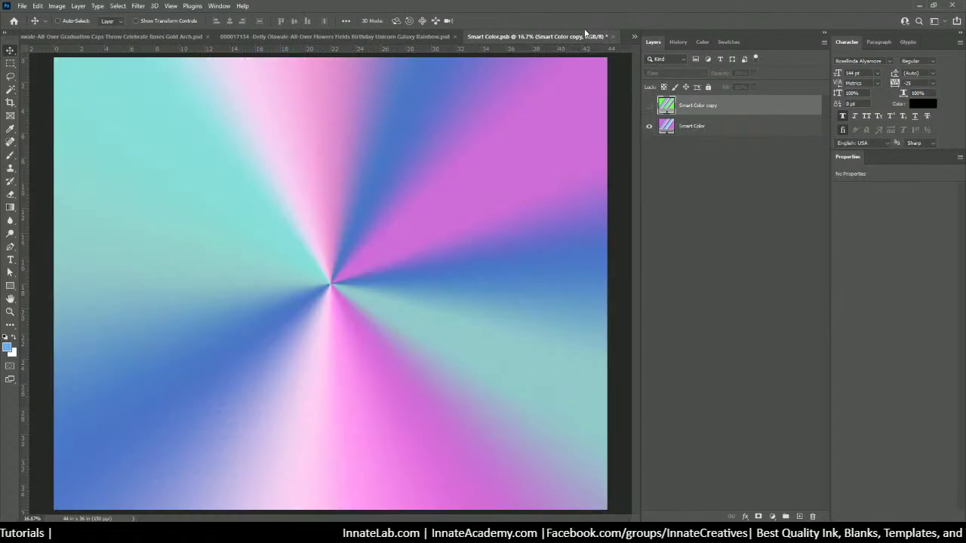
pyautogui.click(615, 36)
pyautogui.click(436, 198)
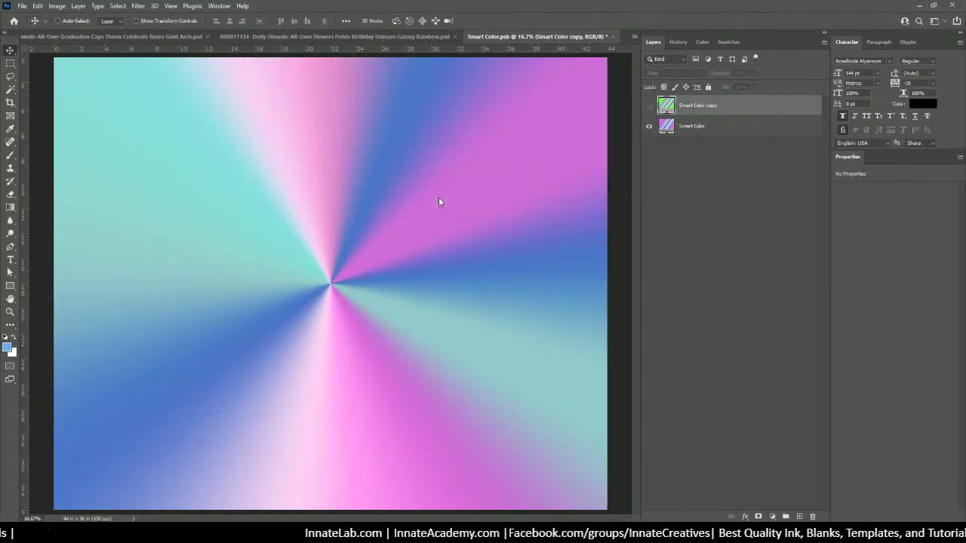
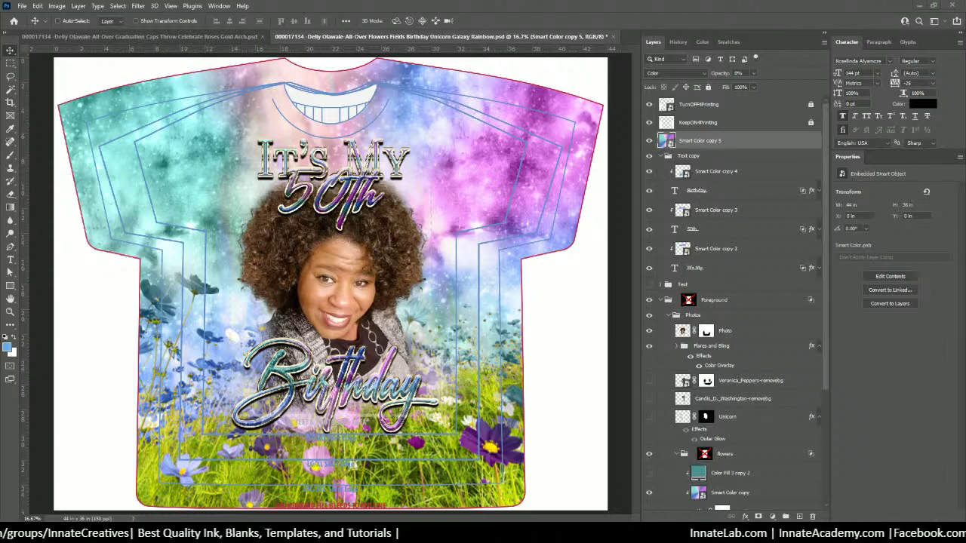
# Step: Open the topmost Smart Color smart object's contents again and duplicate the original Smart Color fill layer
pyautogui.scroll(-5, 713, 148)
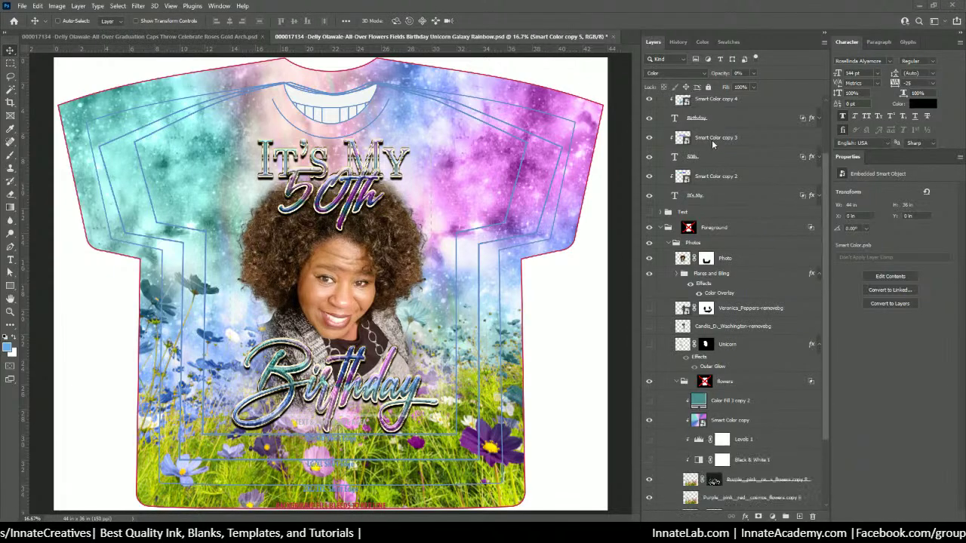
pyautogui.scroll(5, 712, 144)
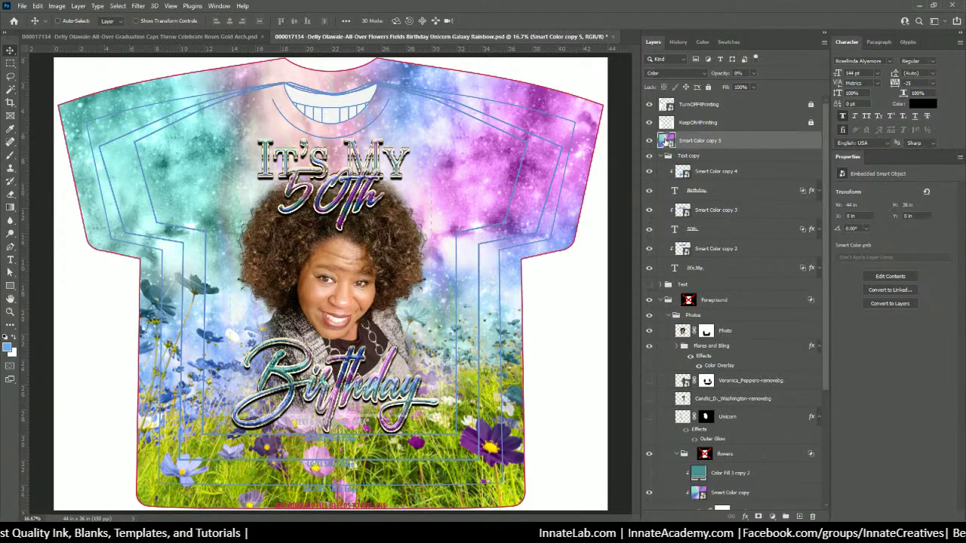
pyautogui.doubleClick(666, 142)
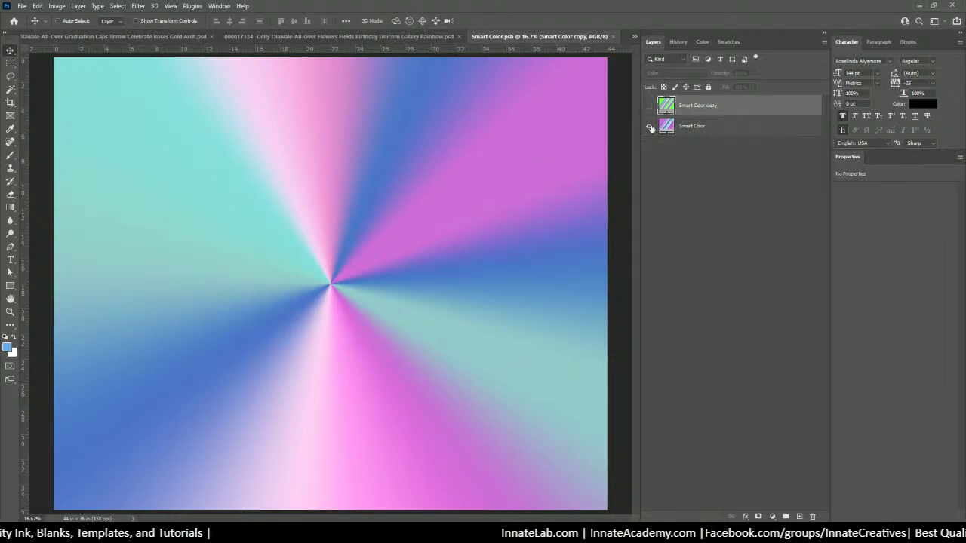
pyautogui.click(691, 130)
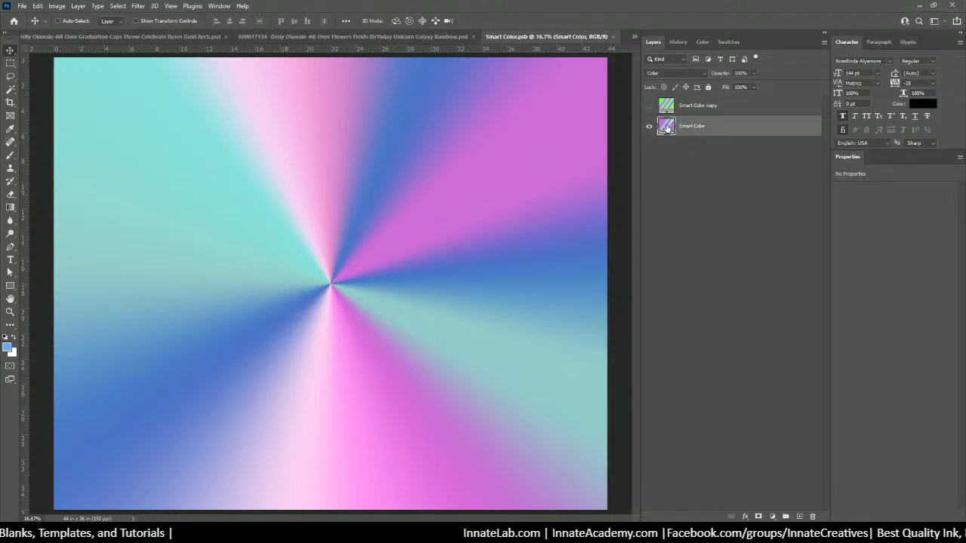
pyautogui.rightClick(708, 126)
pyautogui.click(749, 153)
pyautogui.press('Return')
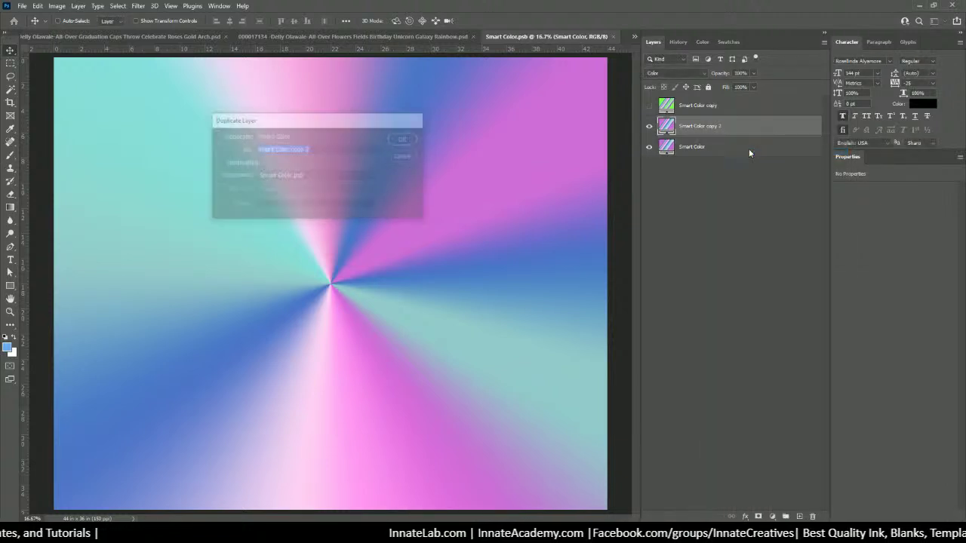
# Step: Replace the new duplicate's gradient with the Red_05 preset from the Reds group
pyautogui.doubleClick(663, 127)
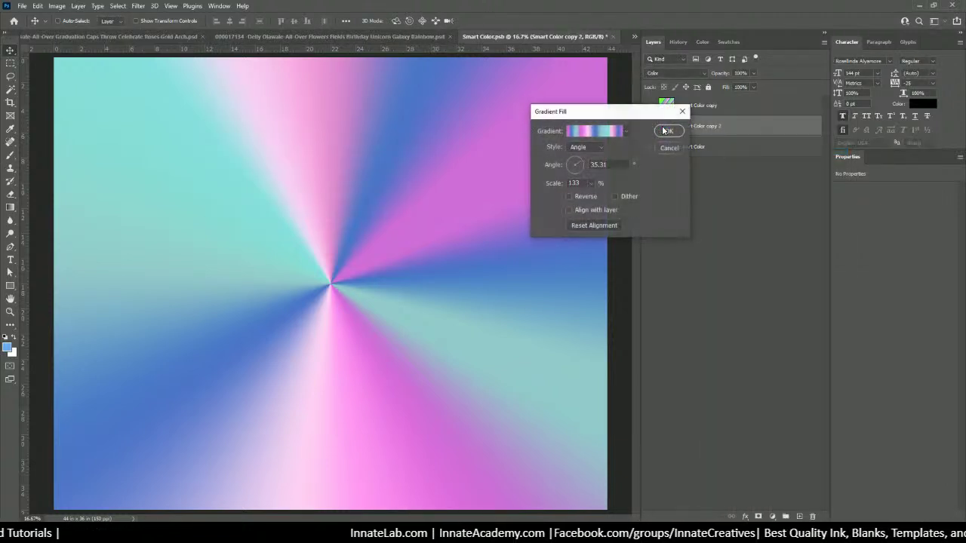
pyautogui.click(596, 131)
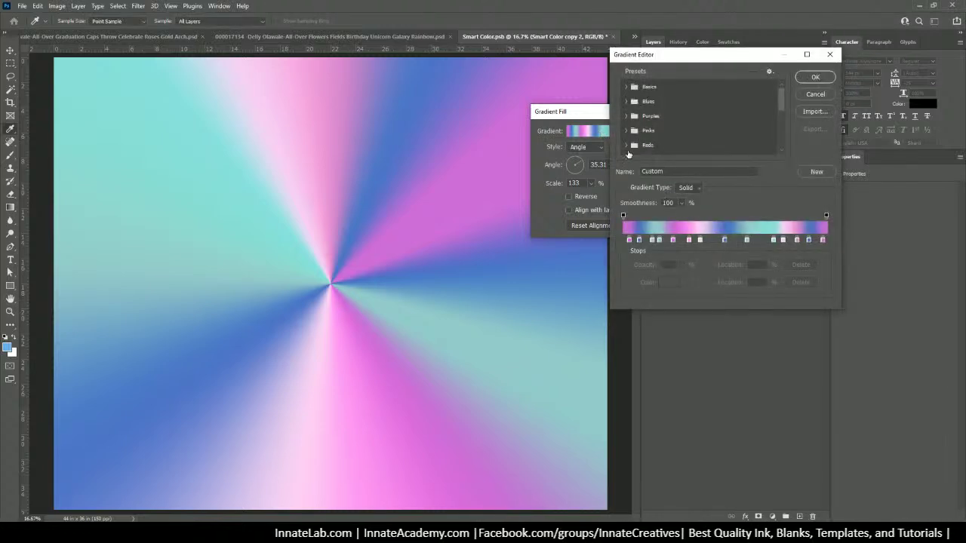
pyautogui.click(667, 147)
pyautogui.scroll(-2, 669, 147)
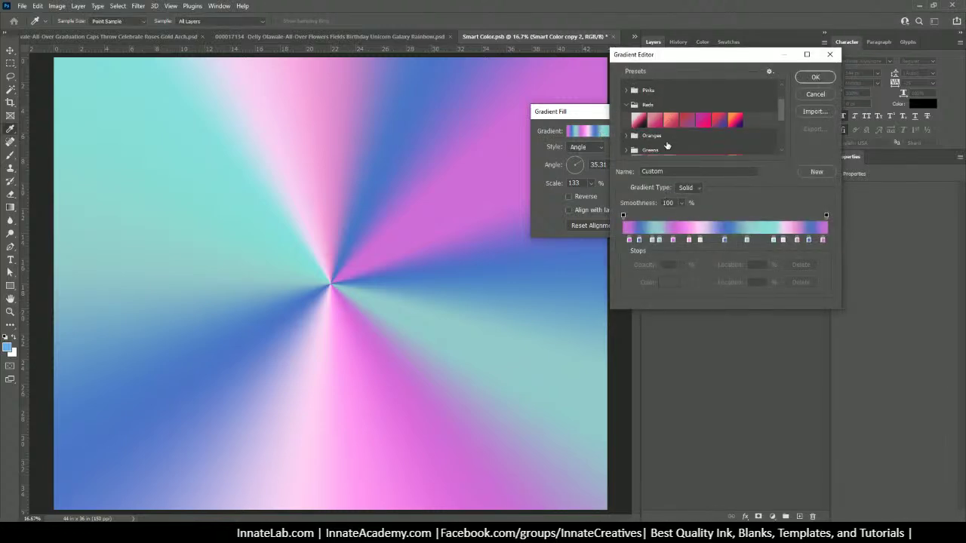
pyautogui.click(704, 120)
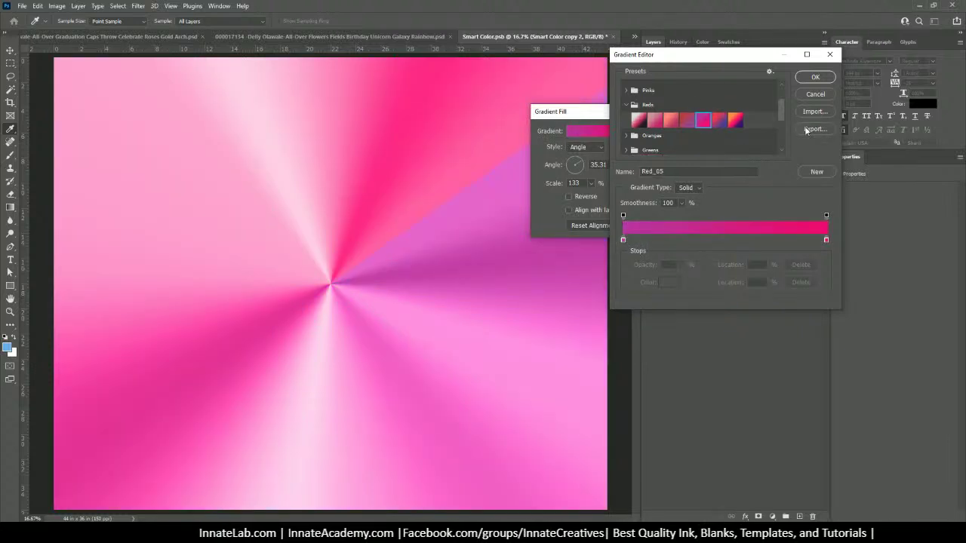
# Step: Move the gradient's pink-red end stop to 62% and recolour it to red #d50000
pyautogui.moveTo(826, 240); pyautogui.dragTo(751, 240)
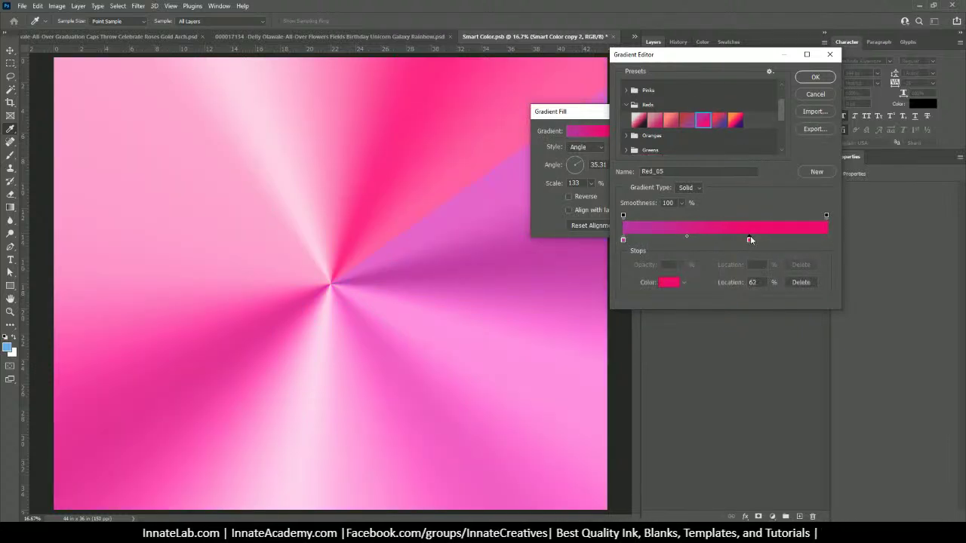
pyautogui.click(669, 282)
pyautogui.moveTo(644, 110)
pyautogui.mouseDown()
pyautogui.moveTo(646, 99)
pyautogui.moveTo(641, 117)
pyautogui.mouseUp()
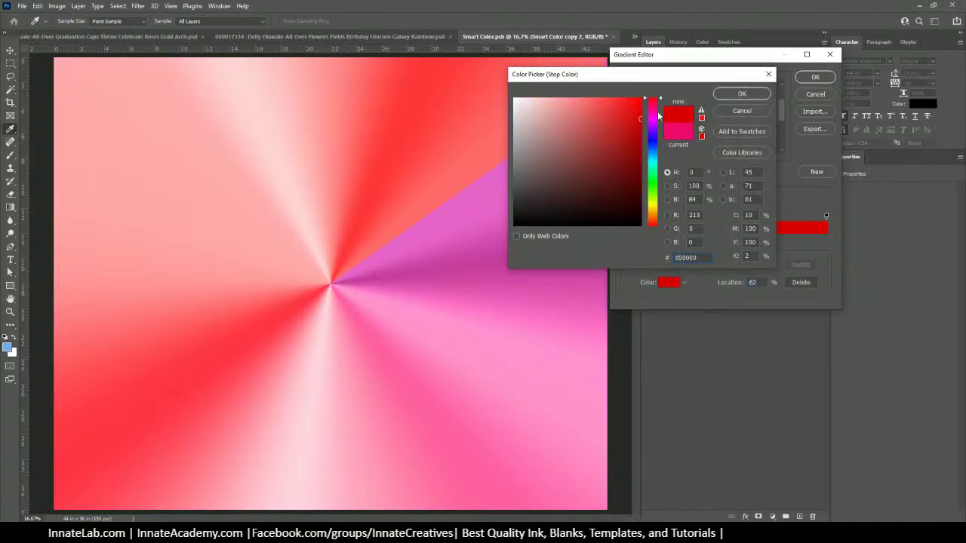
pyautogui.click(742, 94)
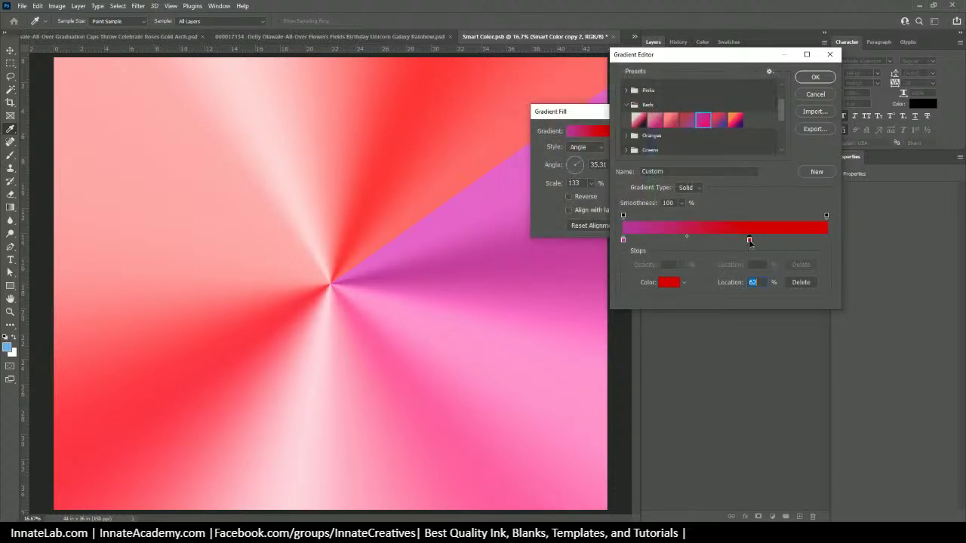
# Step: Add a matching magenta stop at 100% and move the red stop to 43%
pyautogui.moveTo(749, 240); pyautogui.dragTo(700, 240)
pyautogui.click(624, 241)
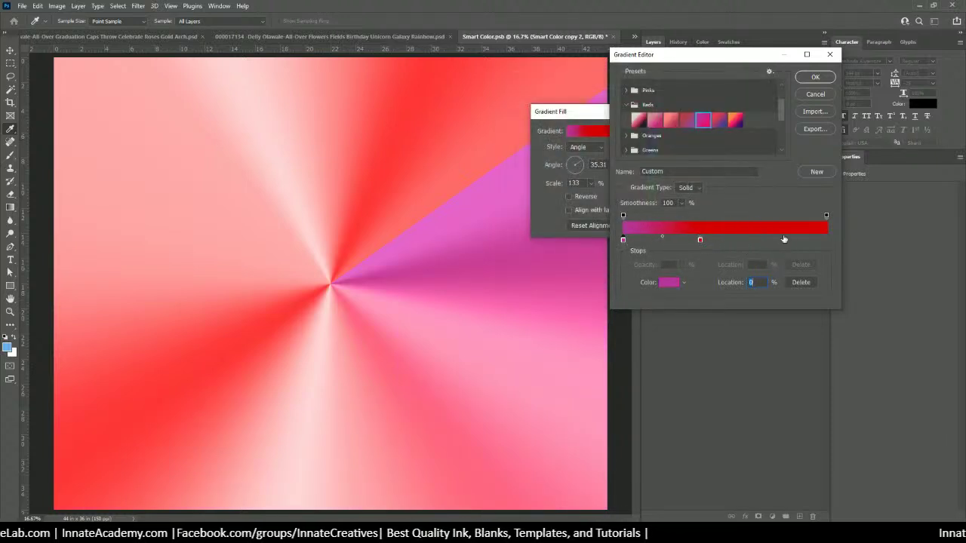
pyautogui.click(789, 239)
pyautogui.moveTo(790, 241); pyautogui.dragTo(827, 242)
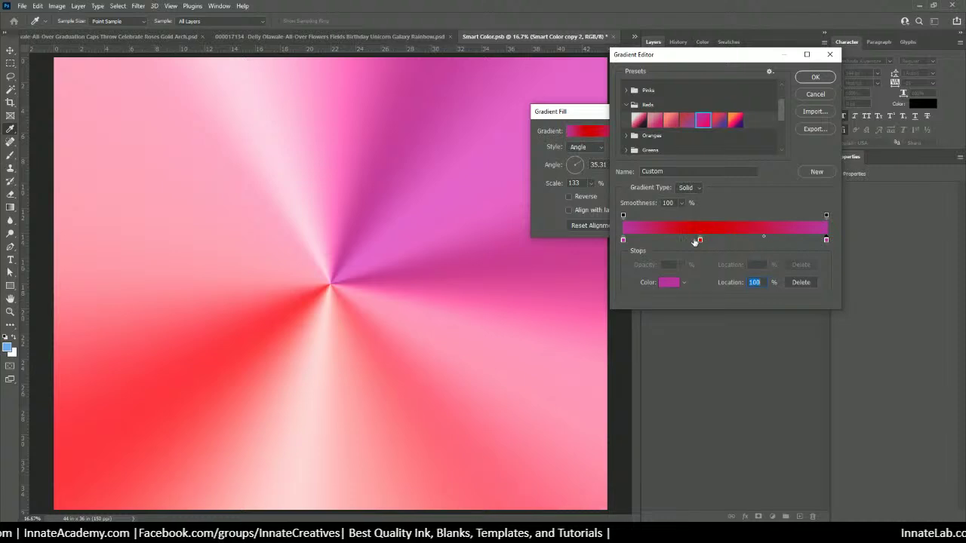
pyautogui.moveTo(699, 240)
pyautogui.mouseDown()
pyautogui.moveTo(684, 242)
pyautogui.moveTo(710, 240)
pyautogui.mouseUp()
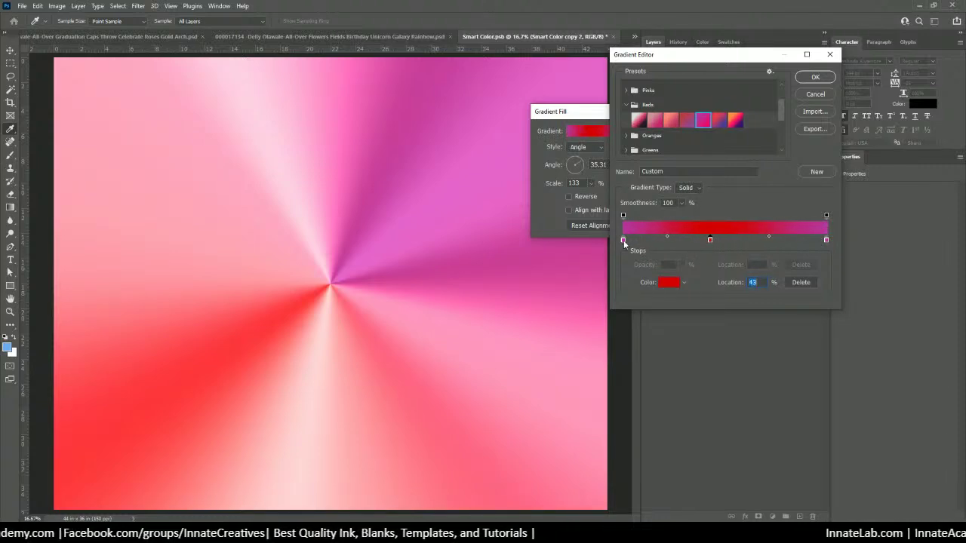
# Step: Arrange alternating stops: red at about 2%, 39% and 100%, magenta at about 23% and 77%, and check both end opacity stops
pyautogui.moveTo(624, 241); pyautogui.dragTo(652, 243)
pyautogui.moveTo(711, 240); pyautogui.dragTo(670, 241)
pyautogui.click(628, 241)
pyautogui.moveTo(826, 240)
pyautogui.mouseDown()
pyautogui.moveTo(779, 240)
pyautogui.moveTo(827, 240)
pyautogui.mouseUp()
pyautogui.click(703, 240)
pyautogui.click(812, 240)
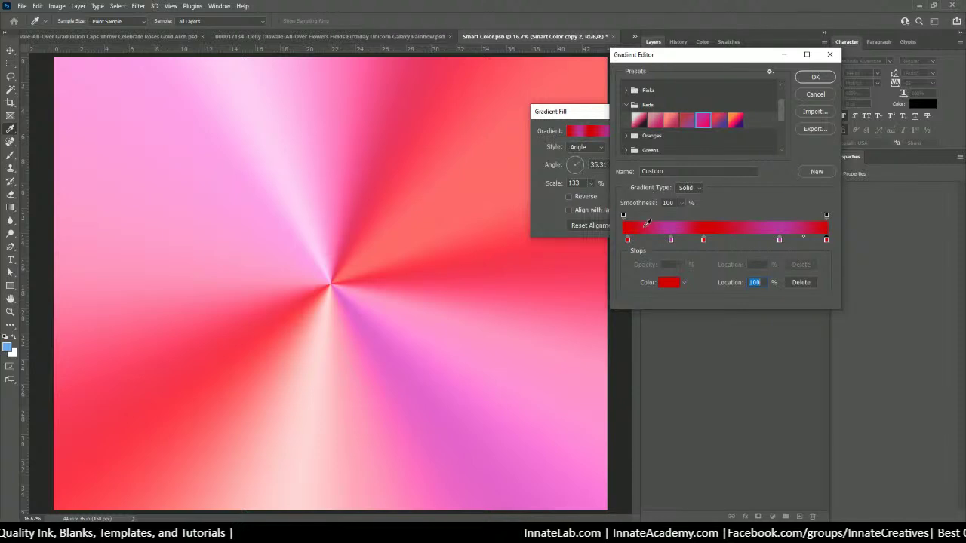
pyautogui.click(624, 216)
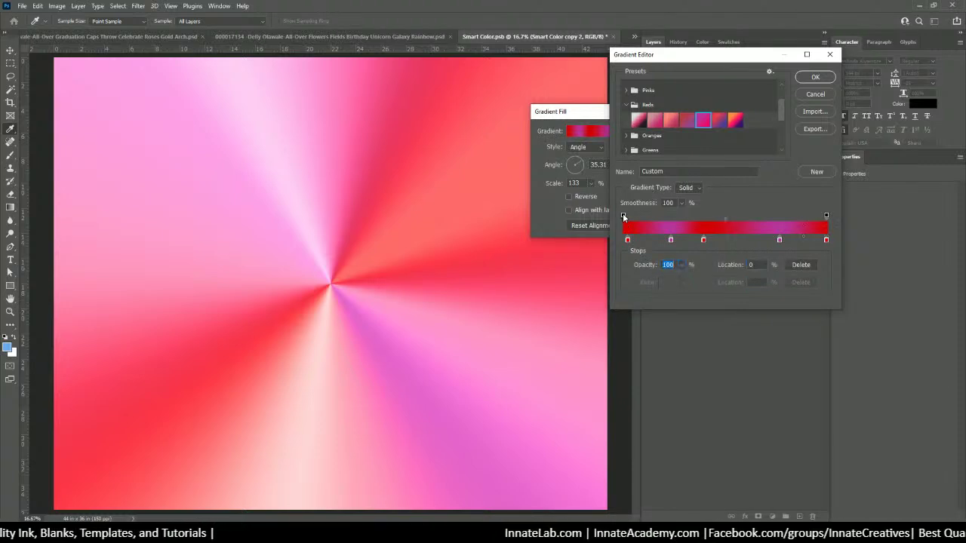
pyautogui.click(826, 216)
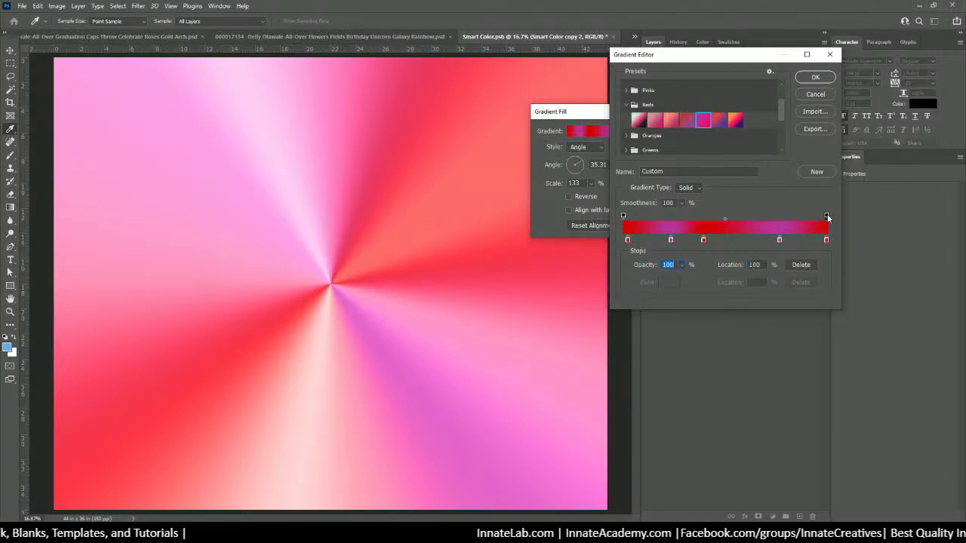
# Step: Recolour the gradient's magenta stop at 24% to dark red #7e0c0c
pyautogui.click(671, 240)
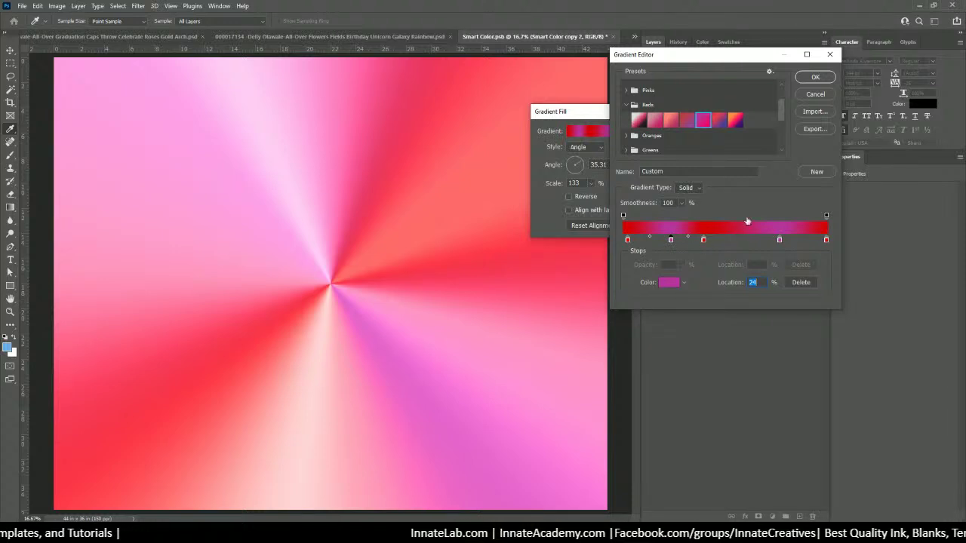
pyautogui.click(668, 282)
pyautogui.moveTo(655, 131); pyautogui.dragTo(651, 70)
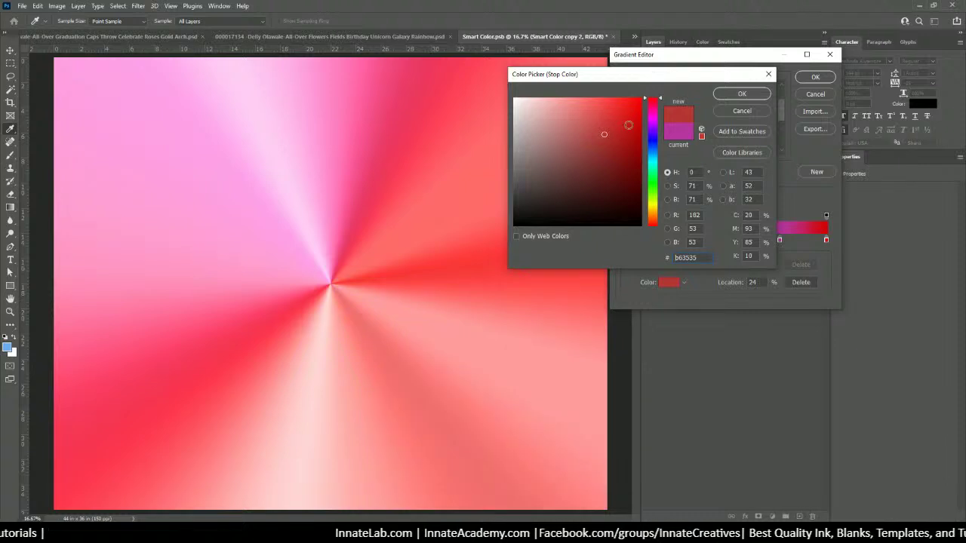
pyautogui.moveTo(628, 125); pyautogui.dragTo(629, 162)
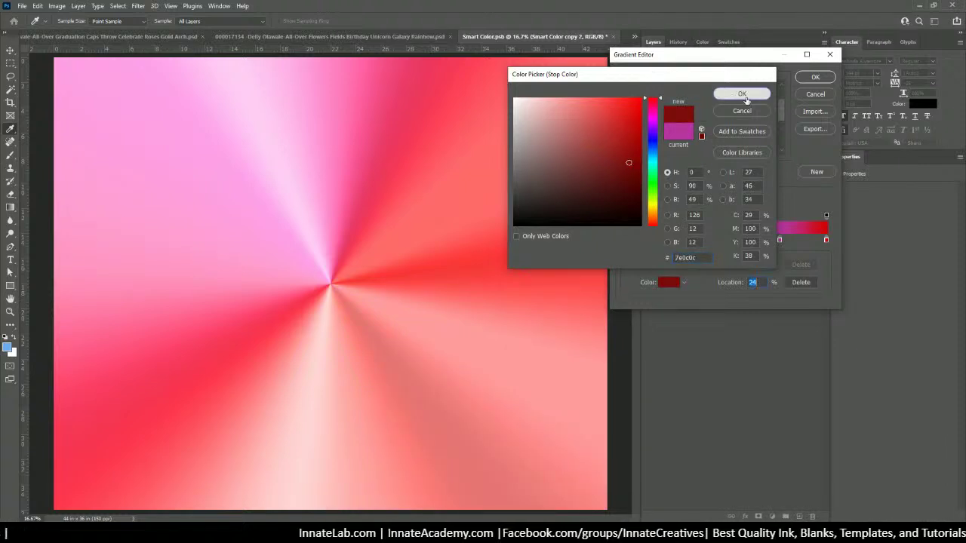
pyautogui.click(742, 94)
# Step: Recolour the remaining magenta stop at 77% to dark red #8b1010
pyautogui.click(779, 239)
pyautogui.click(668, 282)
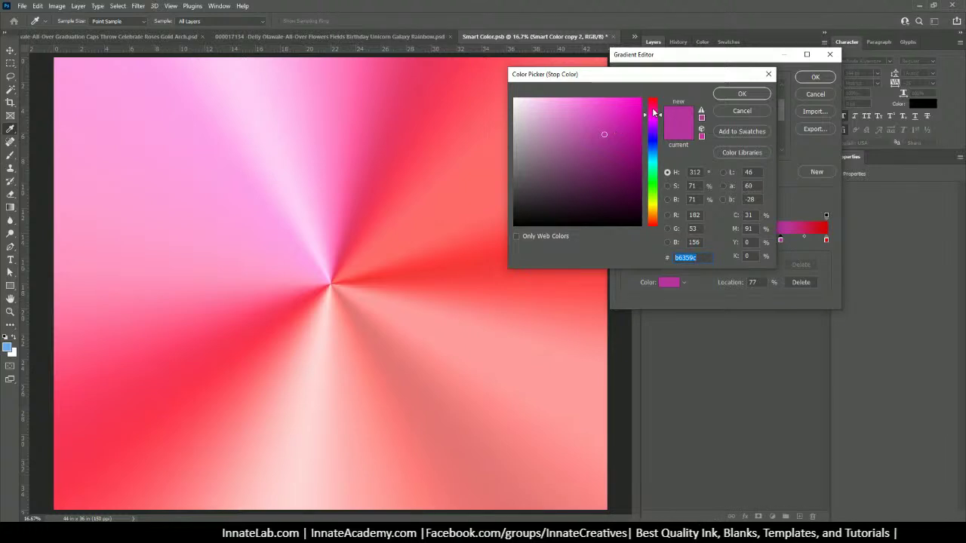
pyautogui.moveTo(654, 112); pyautogui.dragTo(654, 99)
pyautogui.moveTo(625, 159); pyautogui.dragTo(626, 157)
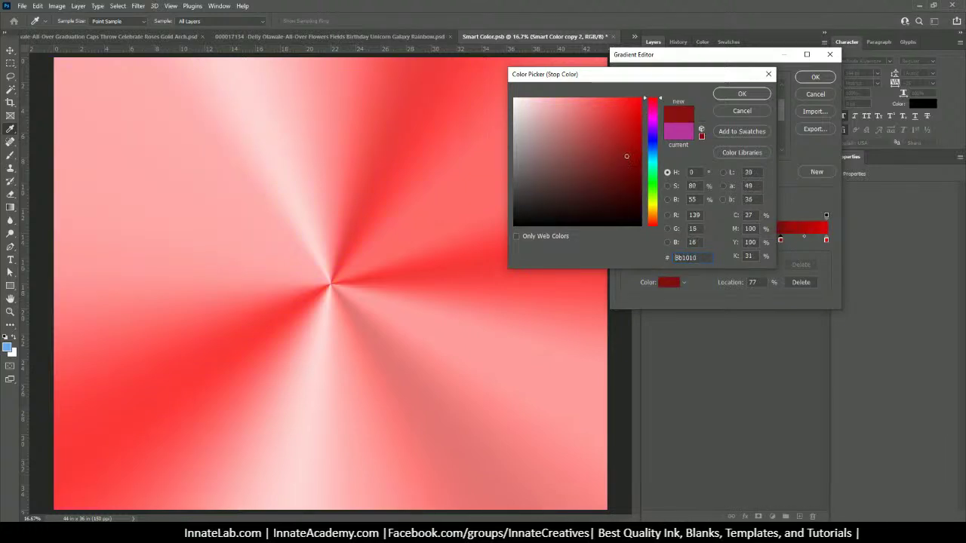
pyautogui.click(744, 95)
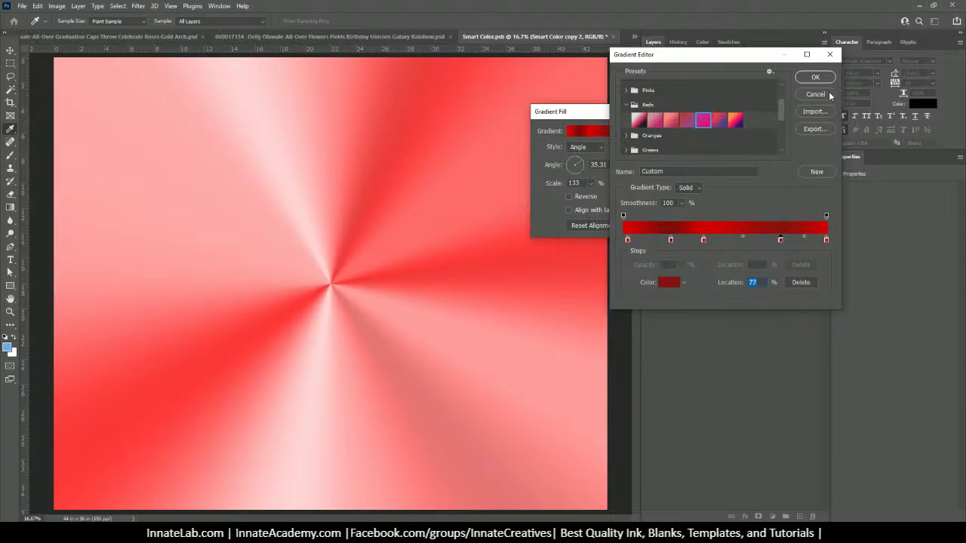
# Step: Apply the custom red gradient to Smart Color copy 2 and hide the original Smart Color layer beneath it
pyautogui.moveTo(782, 107); pyautogui.dragTo(785, 157)
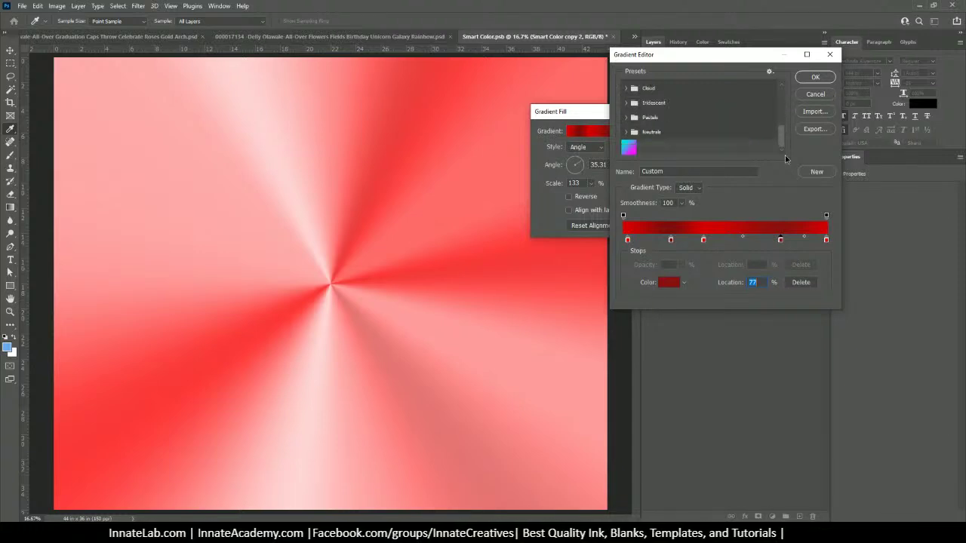
pyautogui.scroll(5, 736, 136)
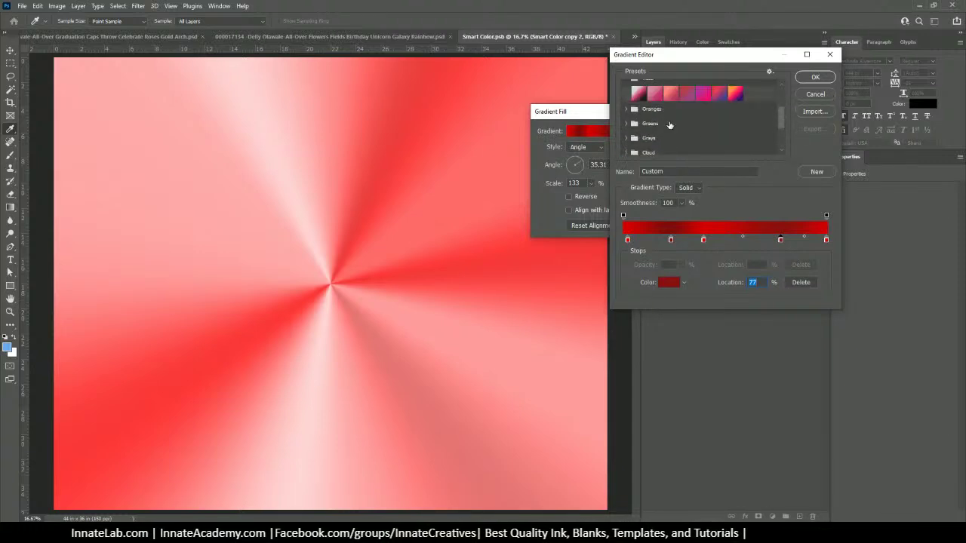
pyautogui.click(631, 102)
pyautogui.scroll(-5, 675, 143)
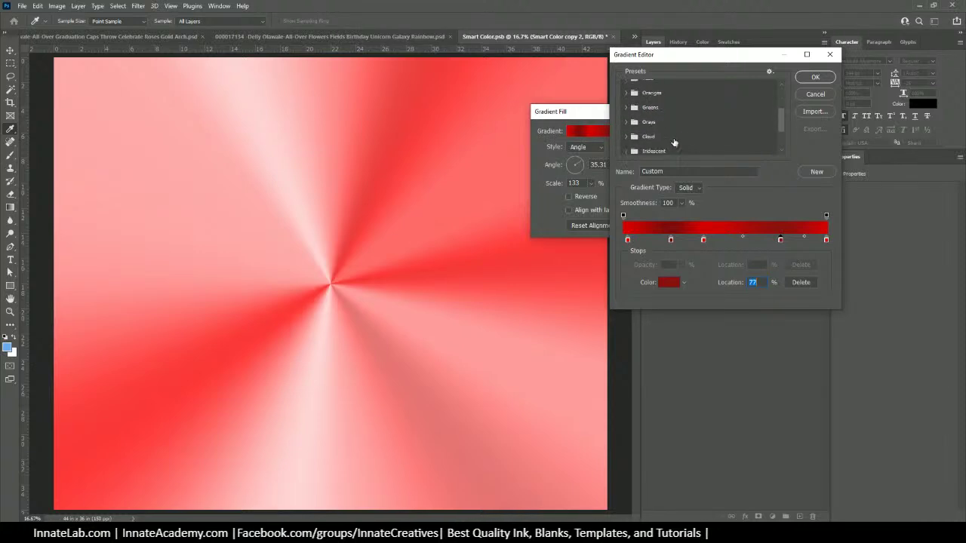
pyautogui.click(815, 77)
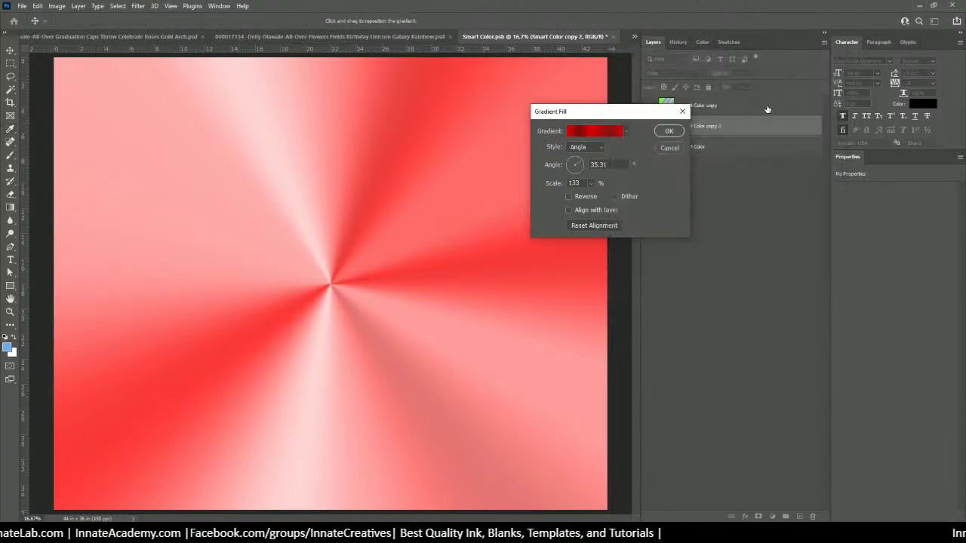
pyautogui.click(669, 131)
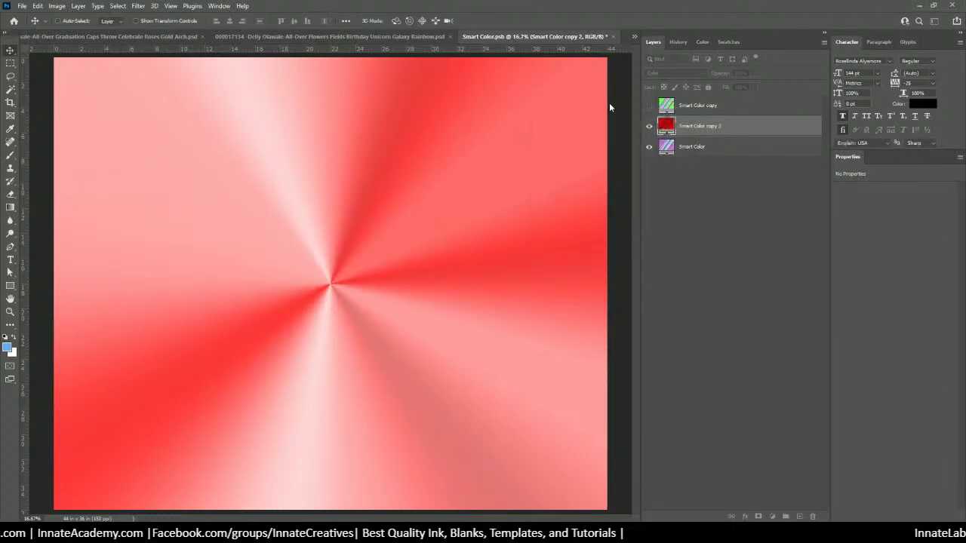
pyautogui.click(649, 147)
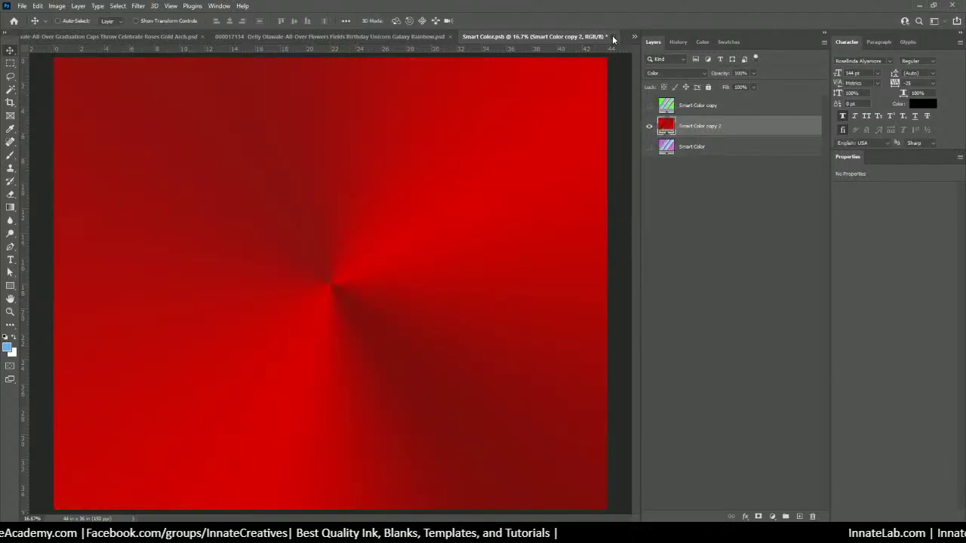
# Step: Close the Smart Color smart object and save its changes to update the birthday shirt template
pyautogui.click(612, 36)
pyautogui.click(446, 200)
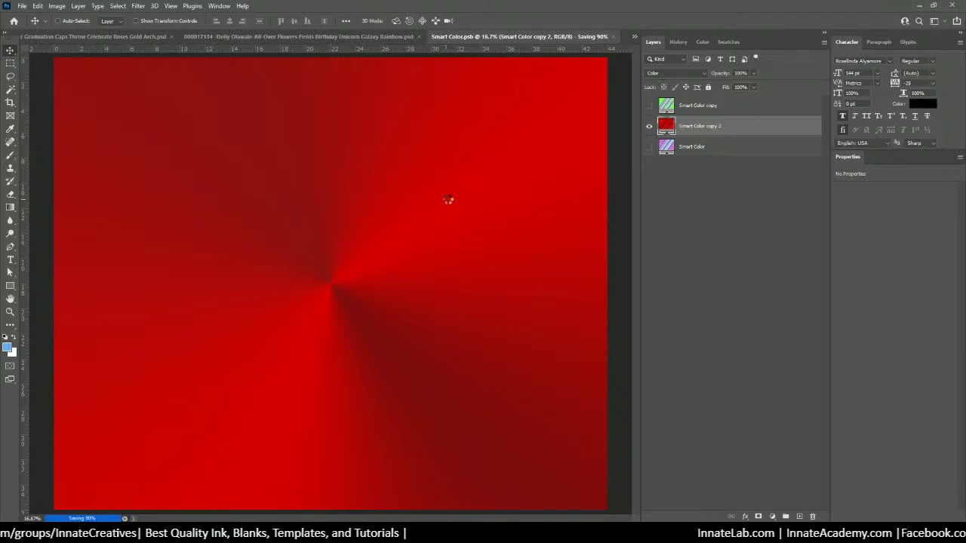
pyautogui.hotkey('ctrl', 'w')
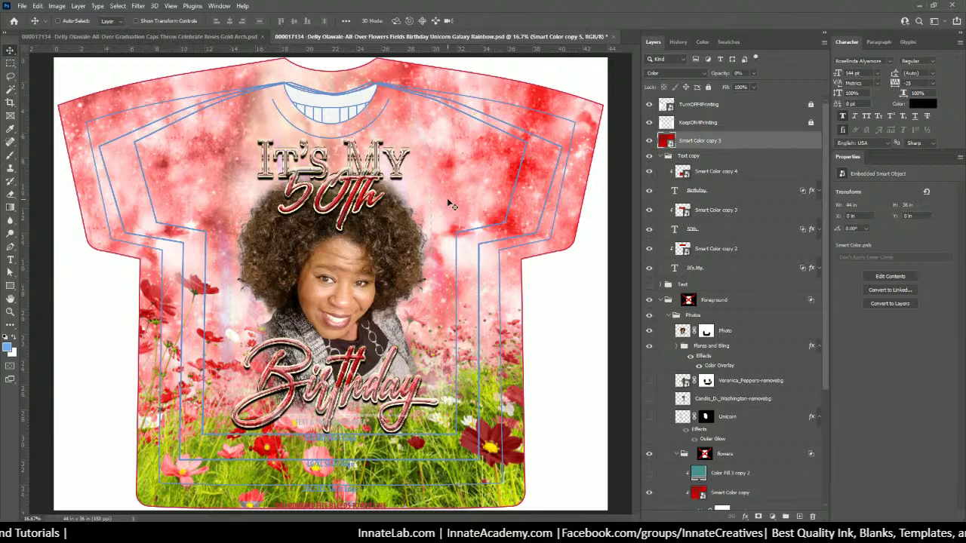
# Step: Toggle the visibility of the flowers group's Smart Color copy layer to compare the original and recoloured flowers
pyautogui.scroll(-3, 736, 319)
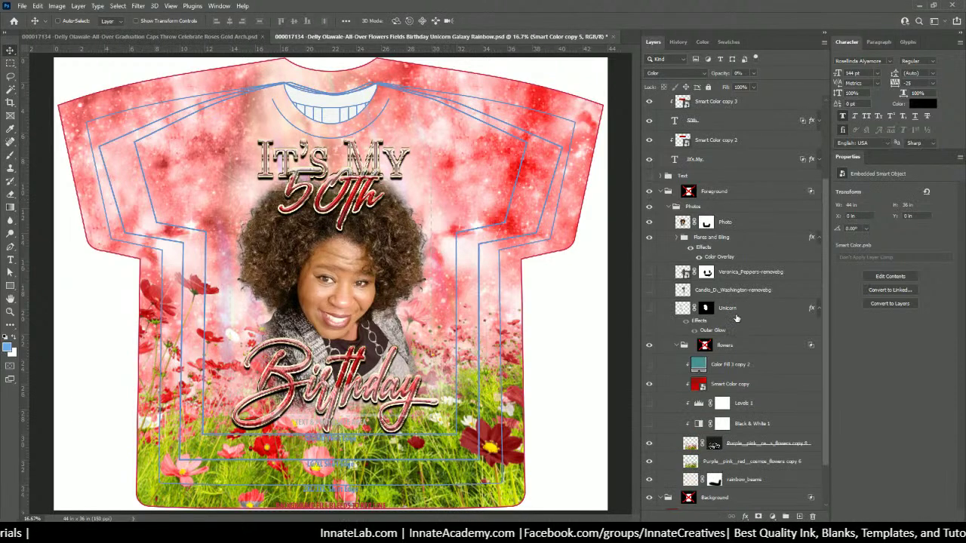
pyautogui.scroll(-2, 736, 318)
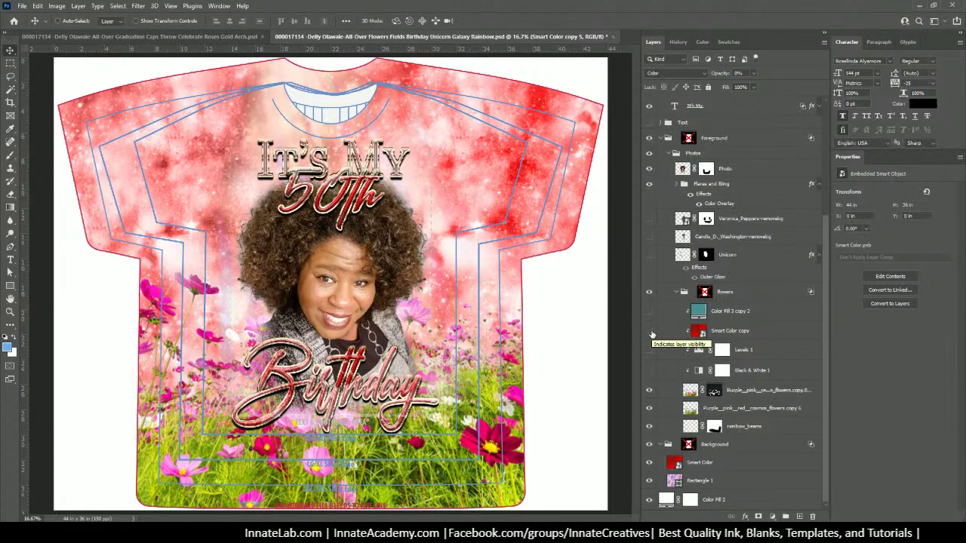
pyautogui.click(650, 332)
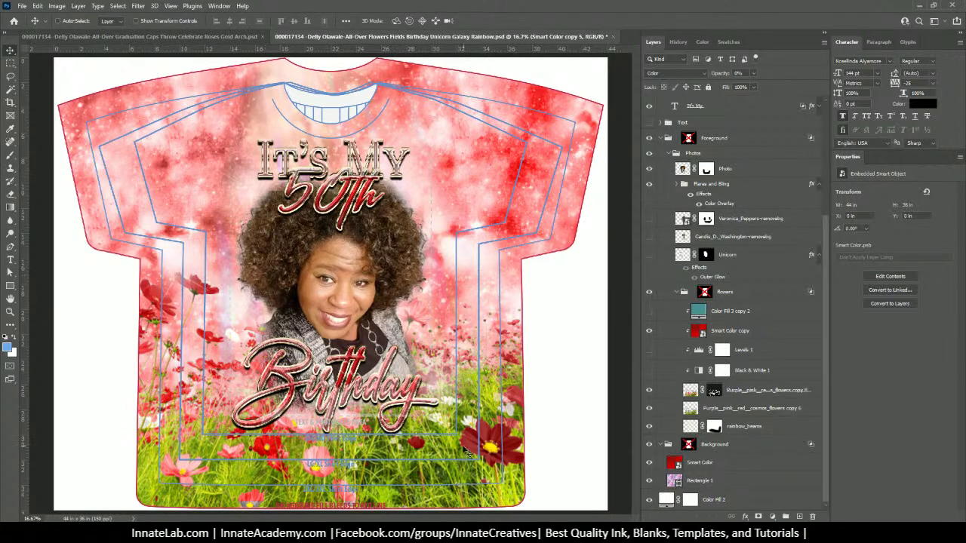
pyautogui.click(649, 331)
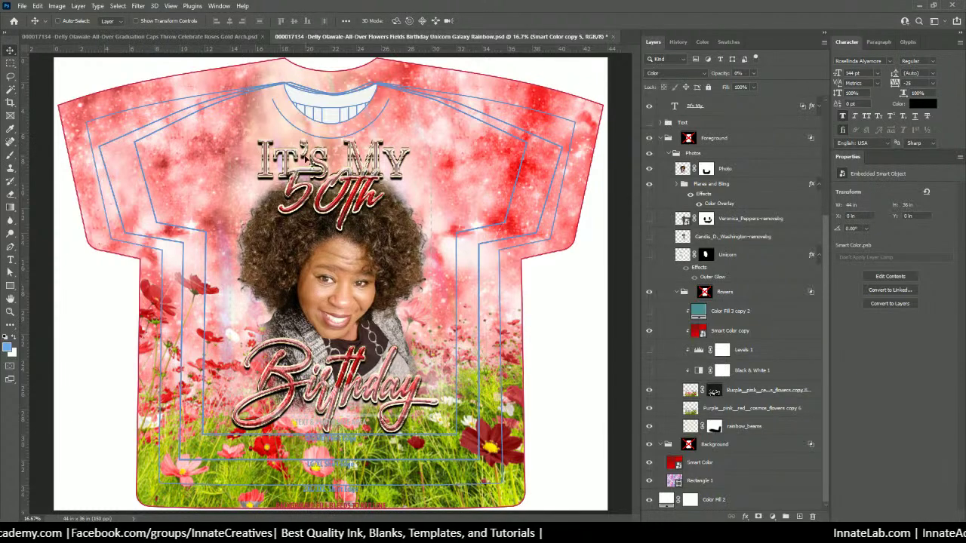
# Step: Set the blend mode of Smart Color copy 2, clipped to the "It's My" text, to Normal
pyautogui.rightClick(286, 159)
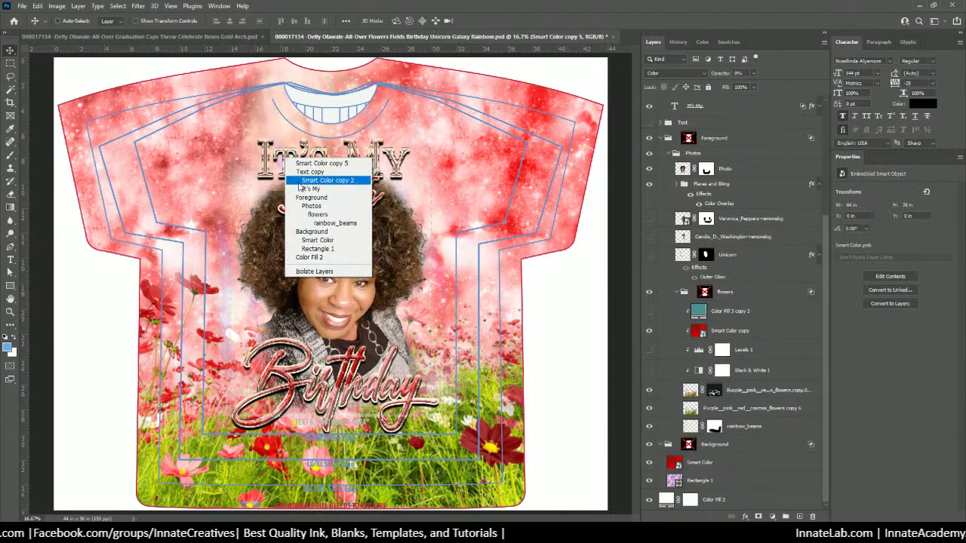
pyautogui.click(310, 189)
pyautogui.scroll(2, 733, 114)
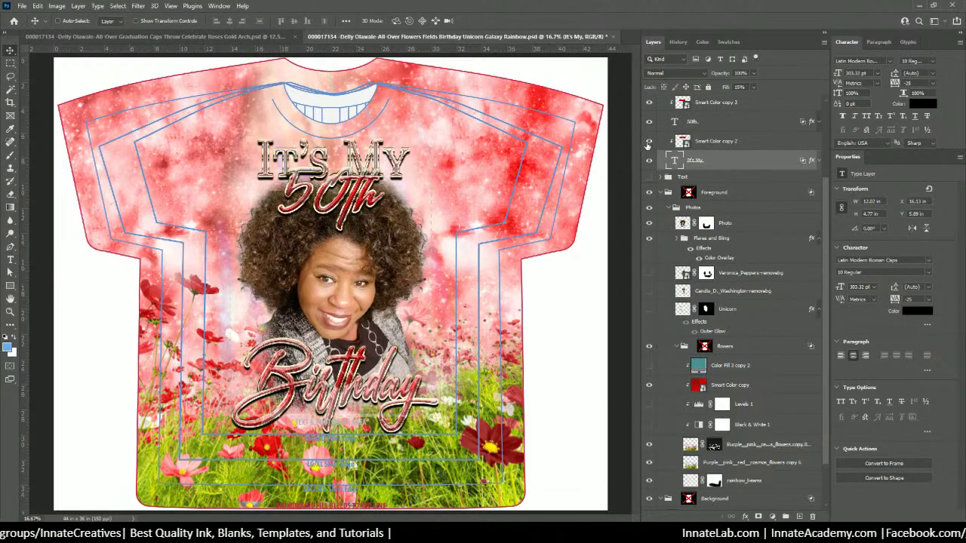
pyautogui.click(729, 143)
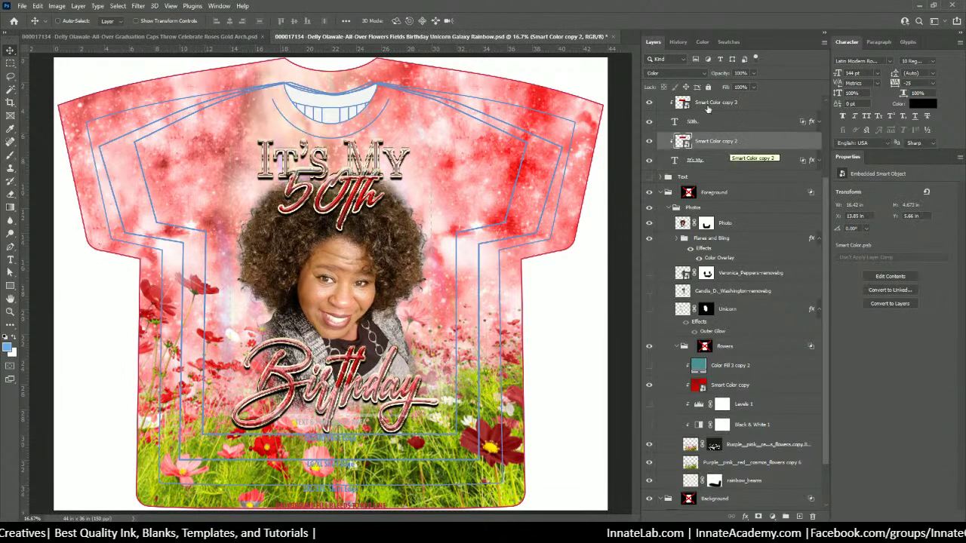
pyautogui.click(690, 74)
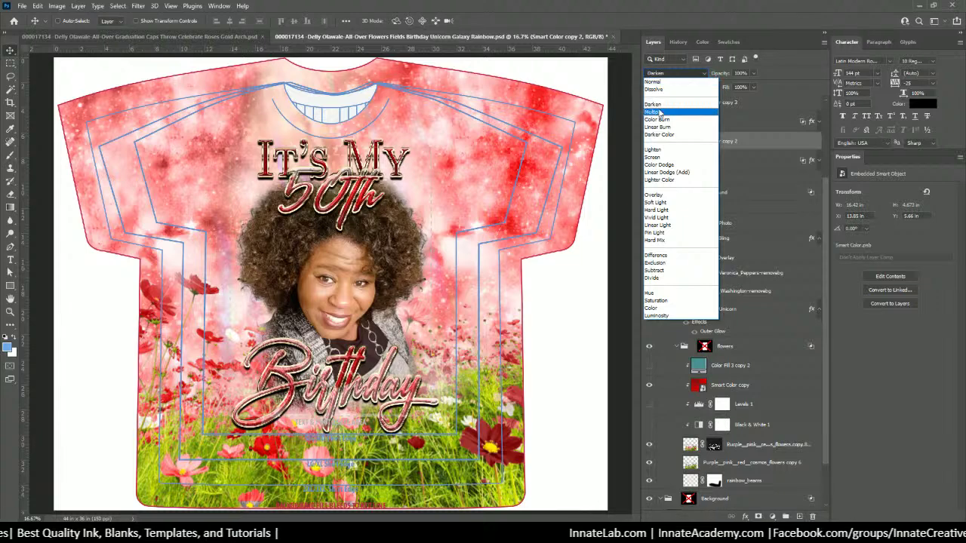
pyautogui.click(657, 83)
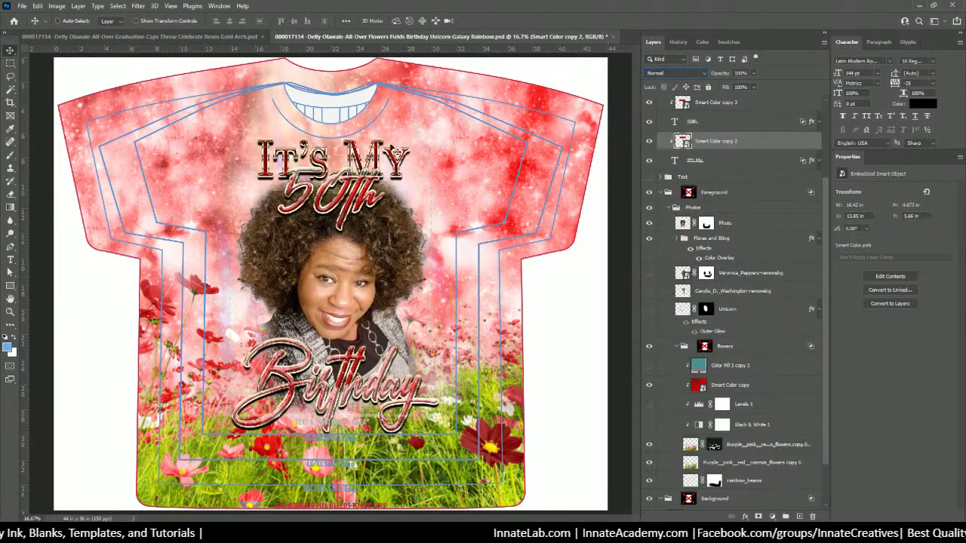
# Step: Set the blend mode of Smart Color copy 3, clipped to the "50th" text, to Normal together with Smart Color copy 2
pyautogui.rightClick(354, 214)
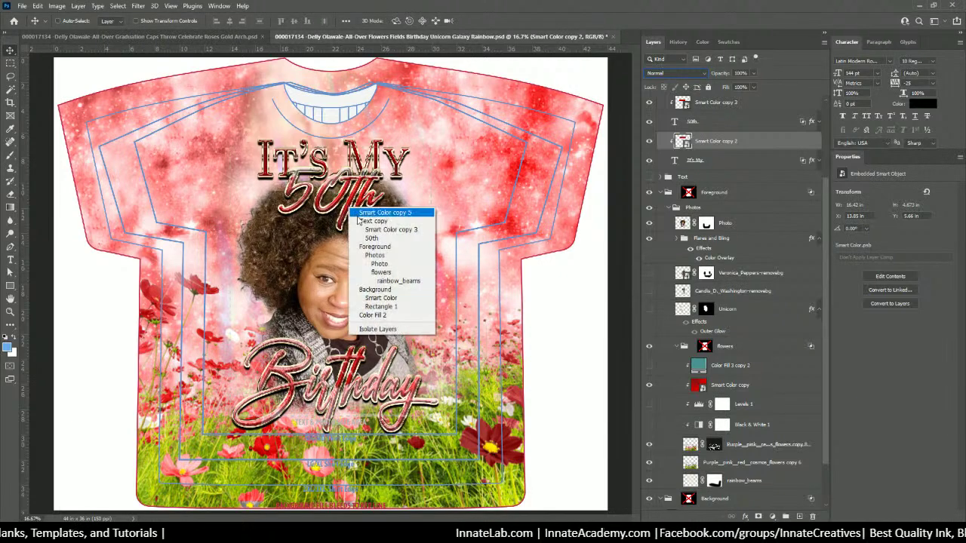
pyautogui.click(370, 236)
pyautogui.click(686, 74)
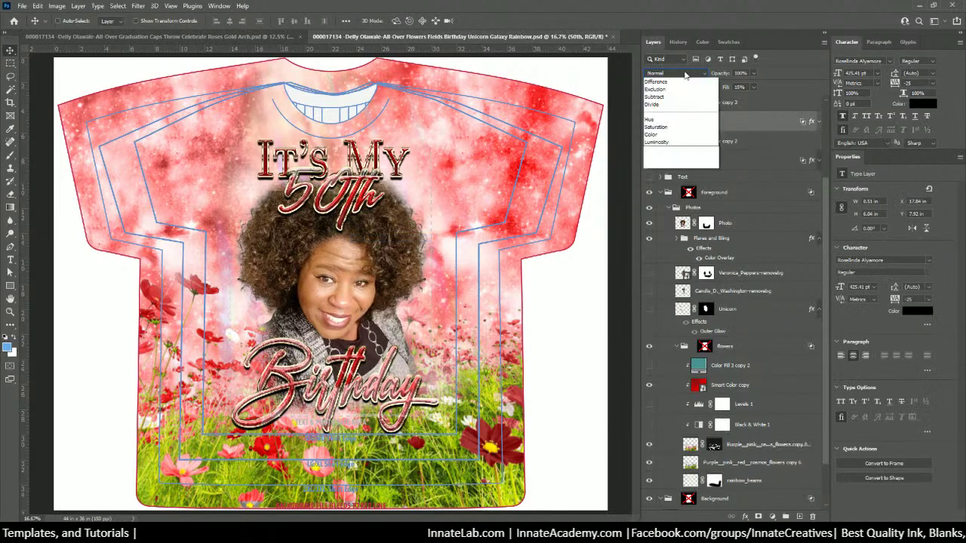
pyautogui.click(763, 114)
pyautogui.click(709, 105)
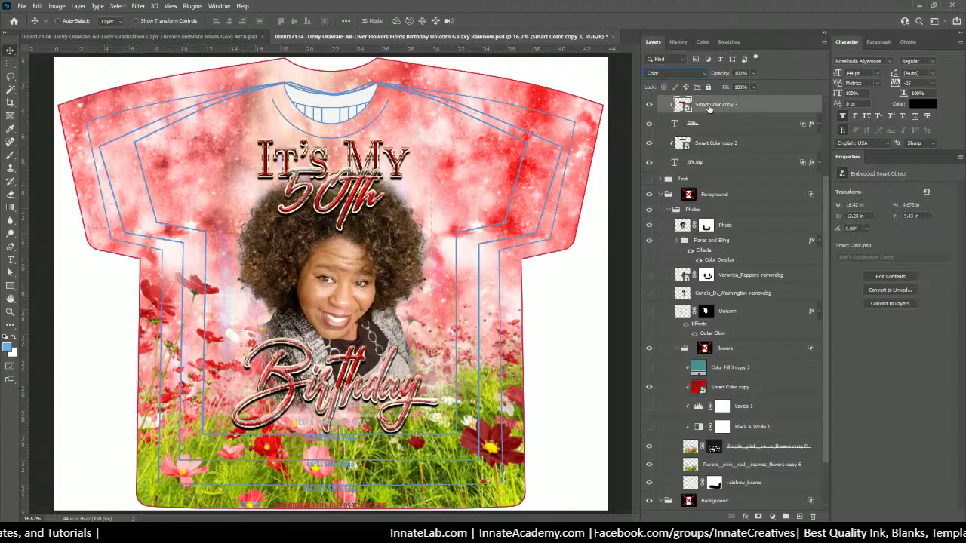
pyautogui.keyDown('ctrl'); pyautogui.click(721, 149); pyautogui.keyUp('ctrl')
pyautogui.click(702, 73)
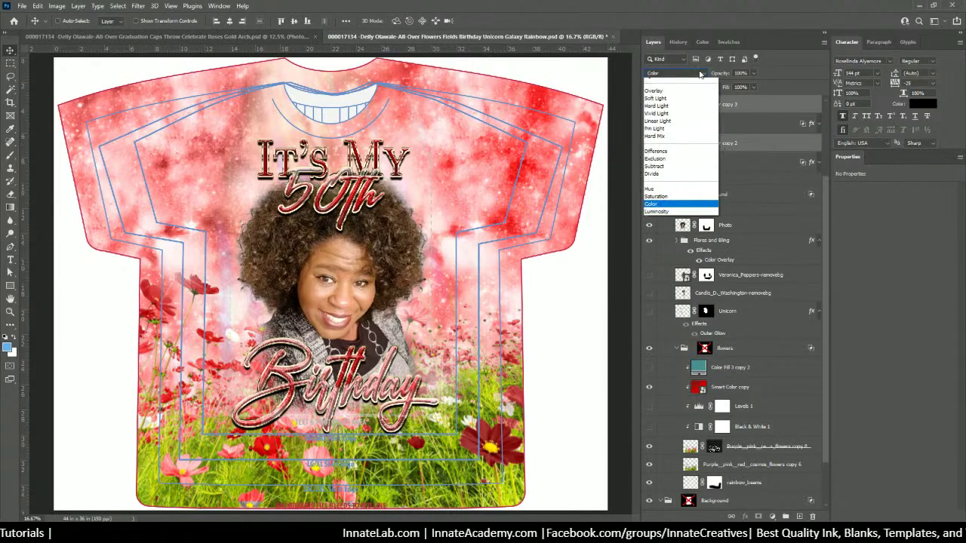
pyautogui.click(693, 84)
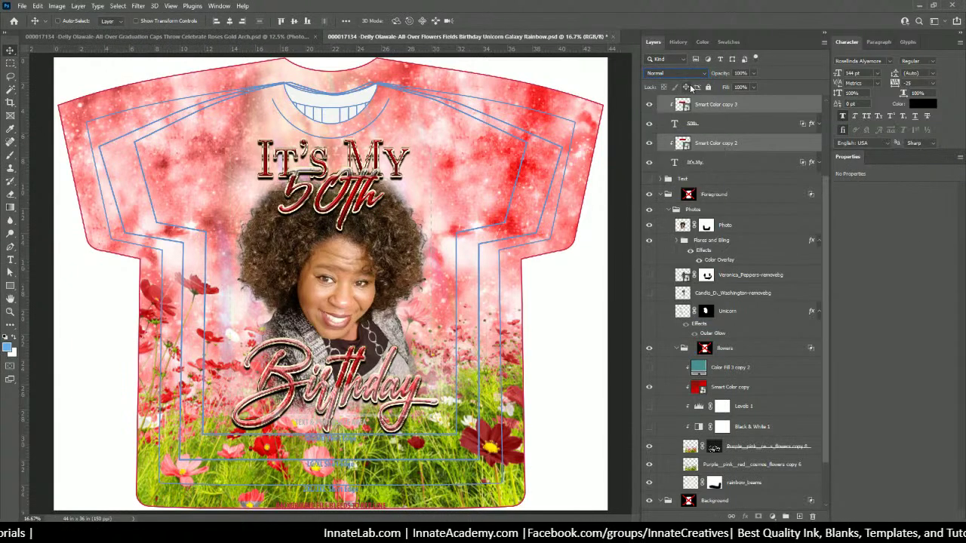
# Step: Set the blend mode of Smart Color copy 4, clipped to the "Birthday" text, to Normal
pyautogui.scroll(2, 726, 164)
pyautogui.scroll(2, 726, 164)
pyautogui.click(717, 138)
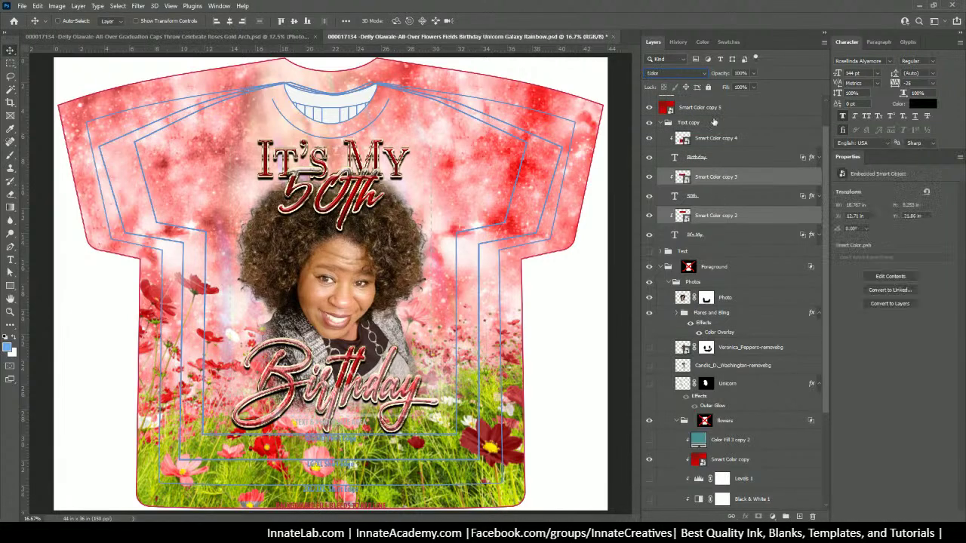
pyautogui.click(675, 73)
pyautogui.click(685, 83)
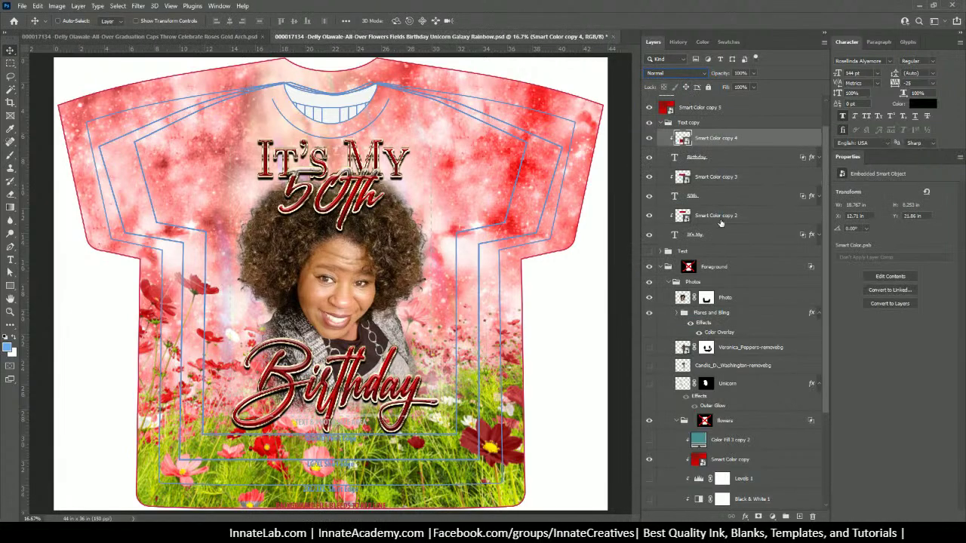
# Step: Move Smart Color copy 3 up over the "50th" lettering to about X 12.7 in, Y 8.3 in
pyautogui.click(727, 204)
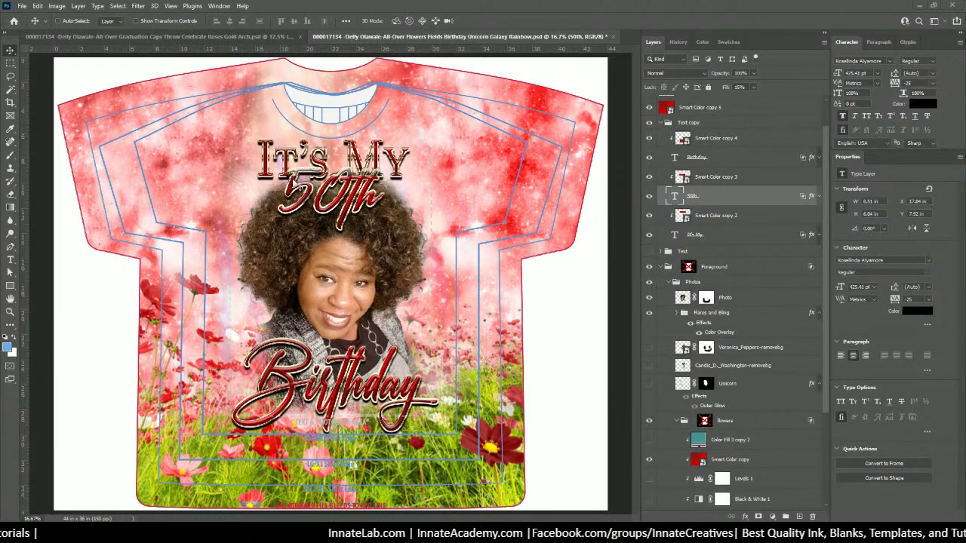
pyautogui.rightClick(296, 184)
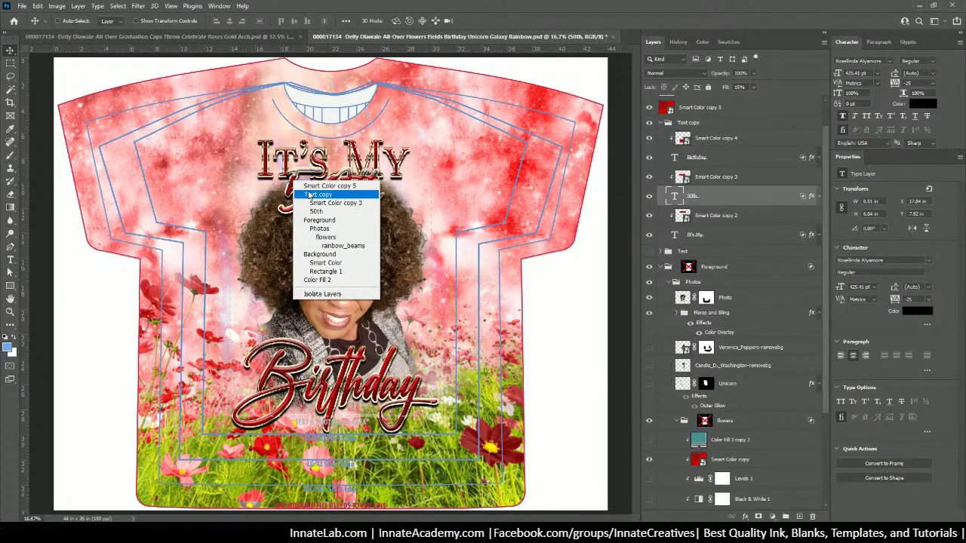
pyautogui.click(300, 187)
pyautogui.moveTo(299, 190)
pyautogui.mouseDown()
pyautogui.moveTo(307, 156)
pyautogui.moveTo(294, 190)
pyautogui.mouseUp()
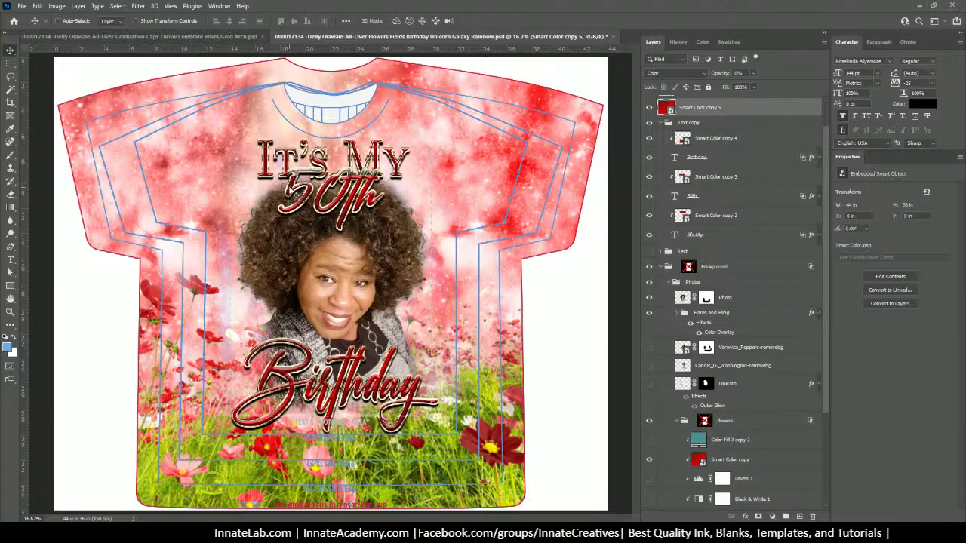
pyautogui.rightClick(291, 189)
pyautogui.click(313, 212)
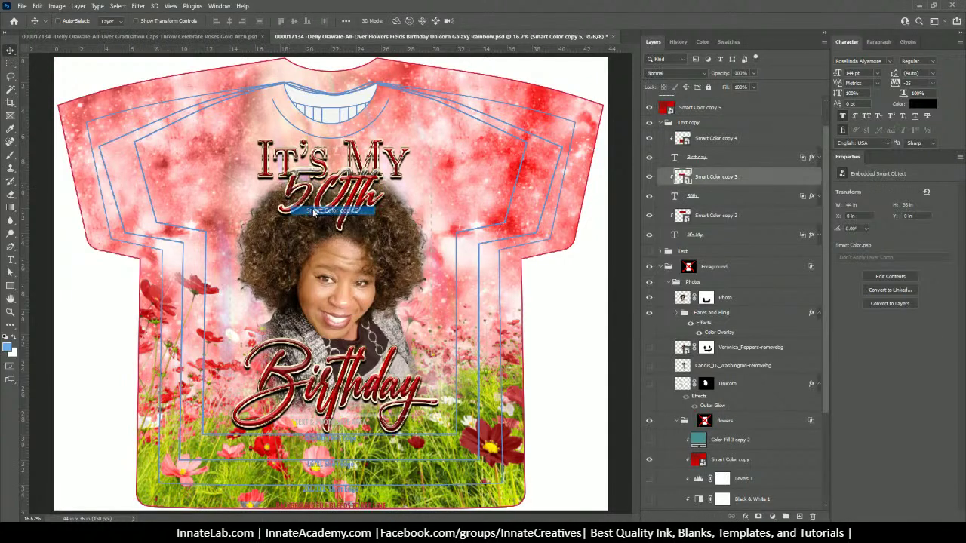
pyautogui.moveTo(338, 202); pyautogui.dragTo(348, 161)
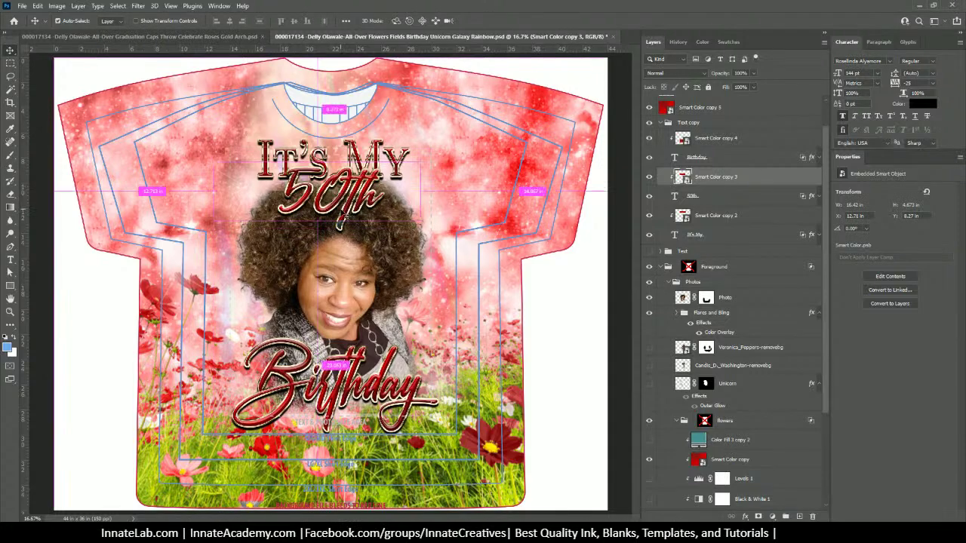
# Step: Stretch Smart Color copy 3 downward over the "50th" lettering to a height of about 6.01 in, keeping its width
pyautogui.hotkey('ctrl', 't')
pyautogui.moveTo(322, 222); pyautogui.dragTo(323, 237)
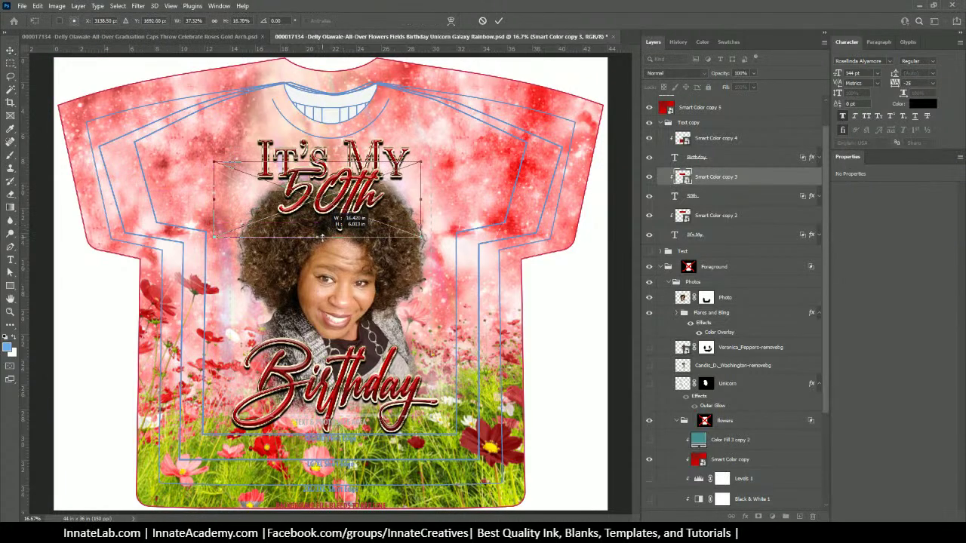
pyautogui.press('Return')
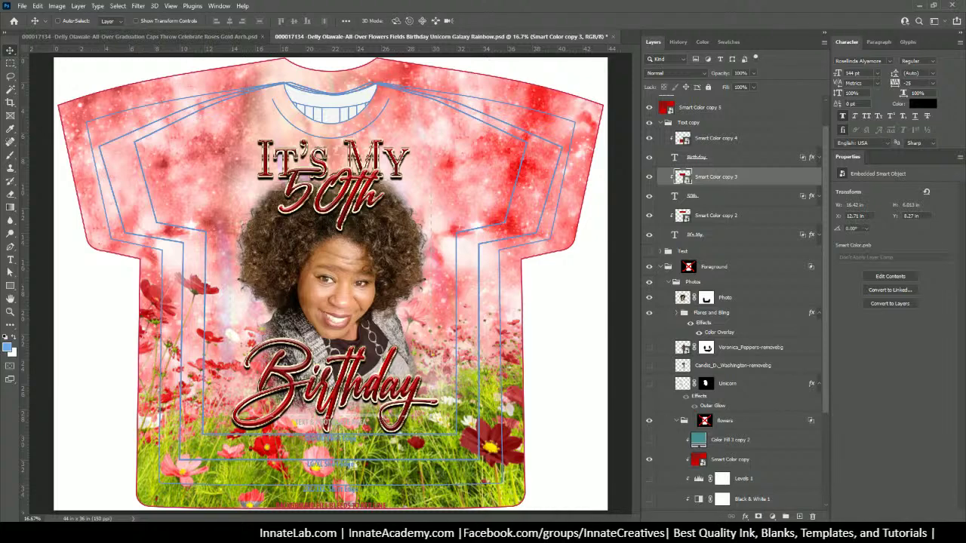
# Step: Hide the red gradient layer Smart Color copy 2 inside the Smart Color smart object, then save and close it
pyautogui.scroll(-2, 721, 363)
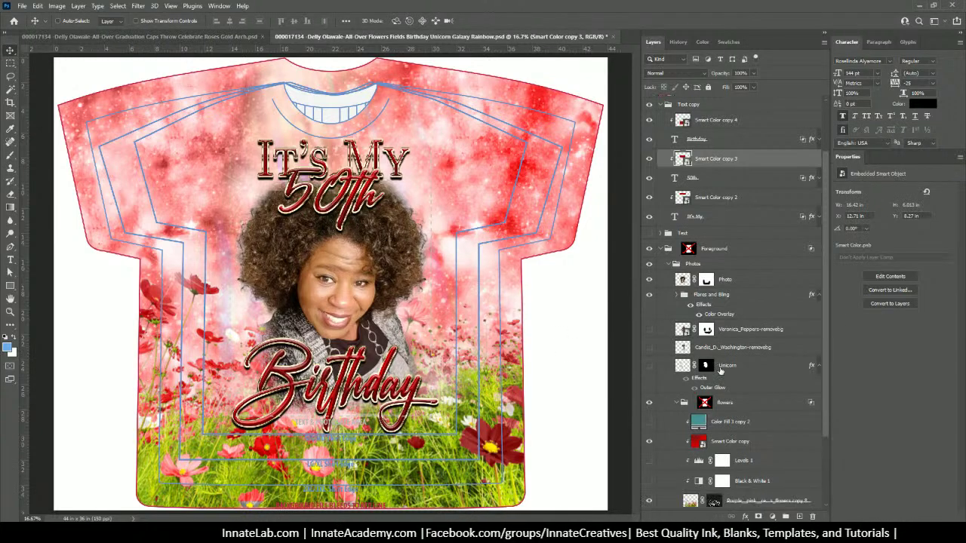
pyautogui.scroll(4, 721, 370)
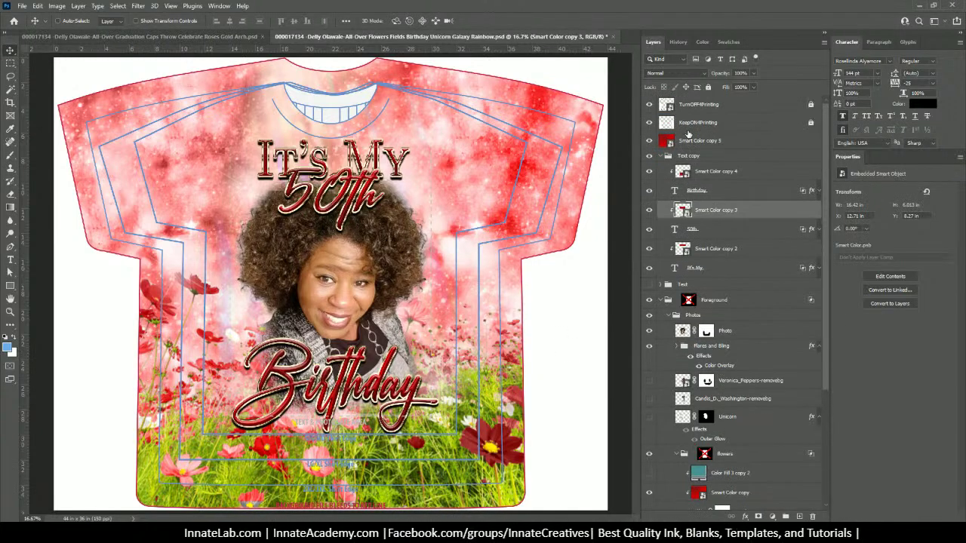
pyautogui.doubleClick(665, 141)
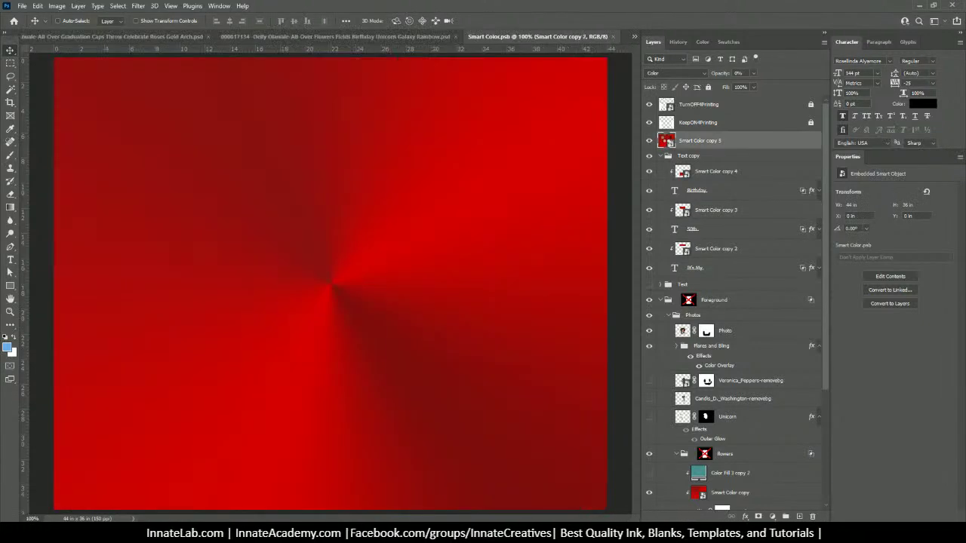
pyautogui.click(649, 125)
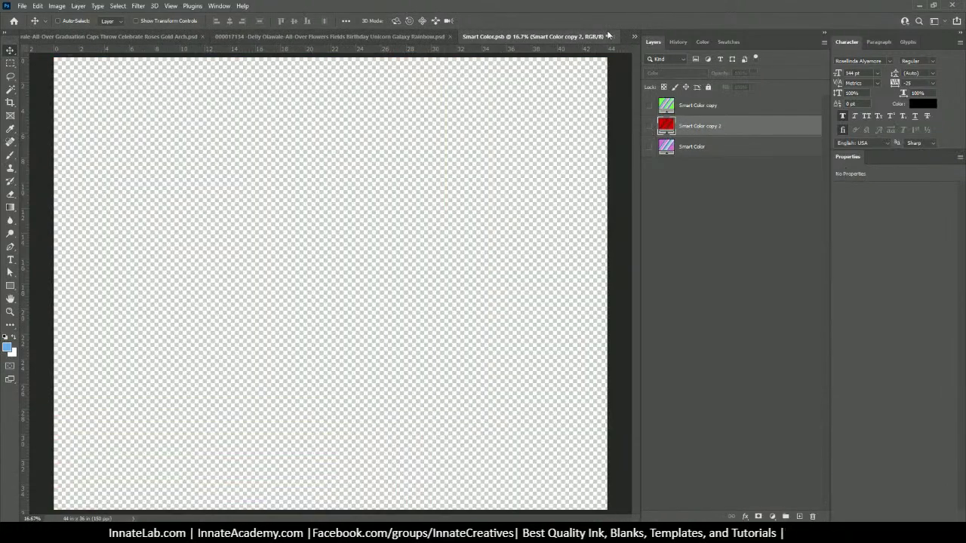
pyautogui.click(612, 36)
pyautogui.click(428, 200)
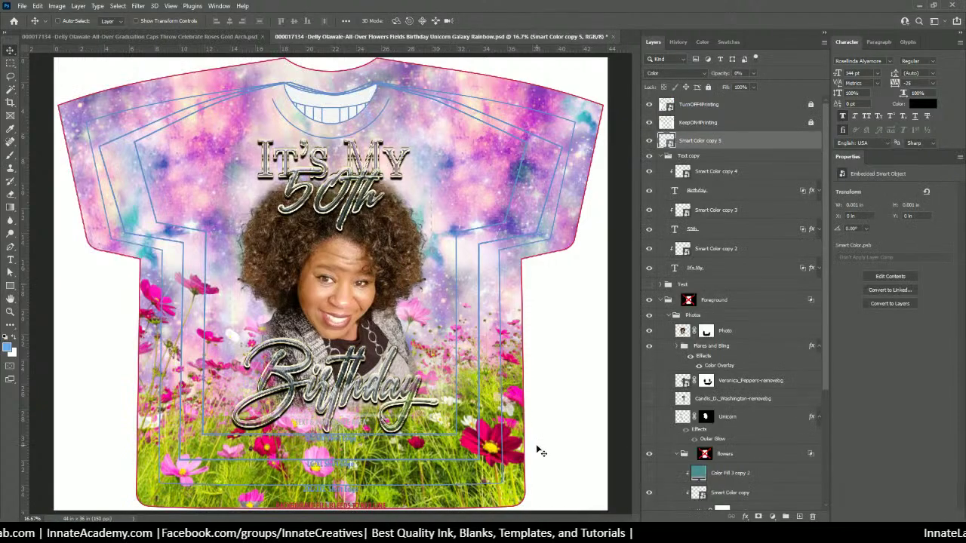
# Step: Select the flowers group from the artwork and show its teal Color Fill 3 copy 2 layer
pyautogui.rightClick(491, 437)
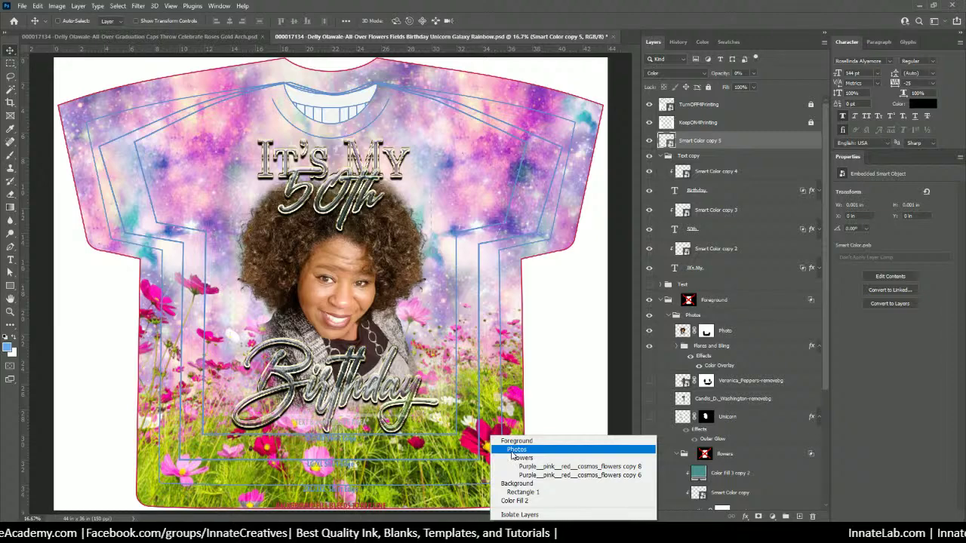
pyautogui.rightClick(486, 431)
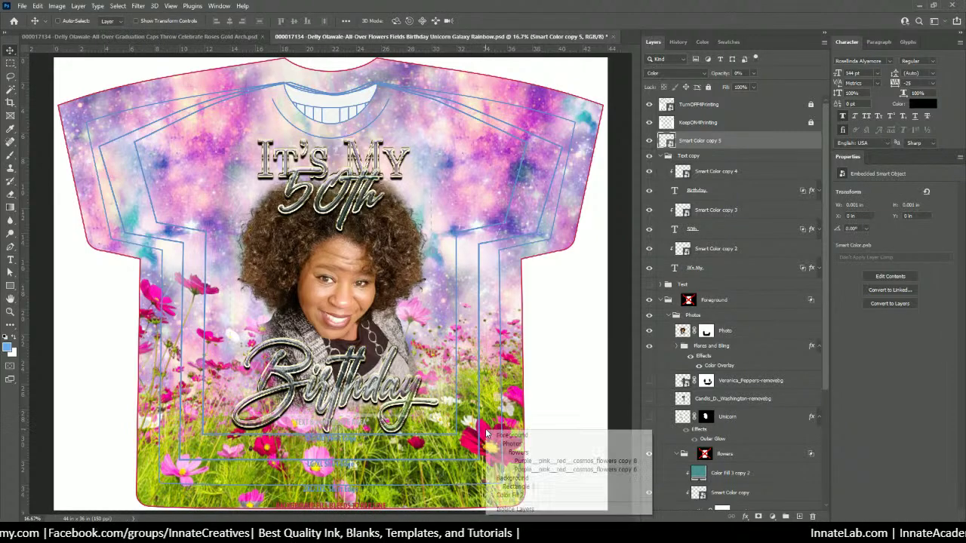
pyautogui.click(518, 452)
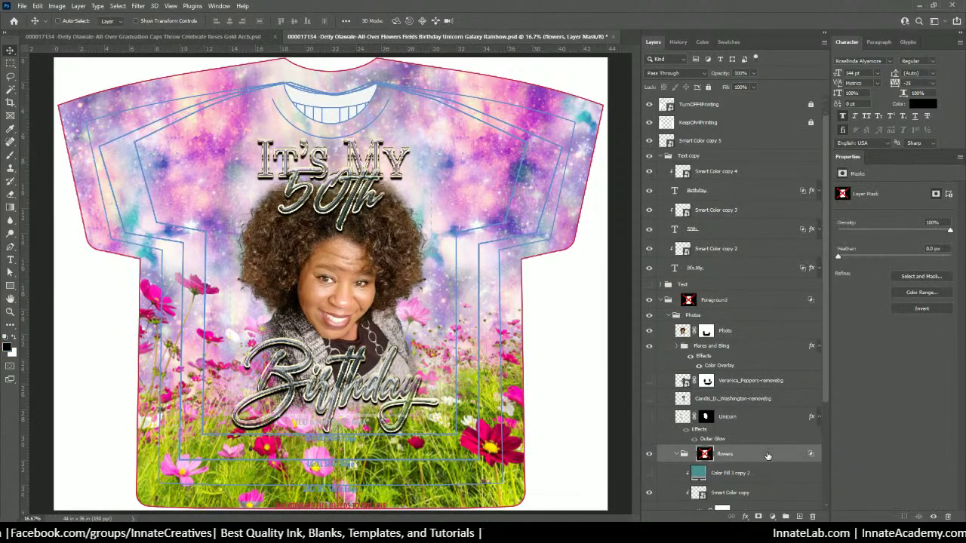
pyautogui.scroll(-3, 738, 422)
pyautogui.scroll(-2, 735, 387)
pyautogui.click(730, 384)
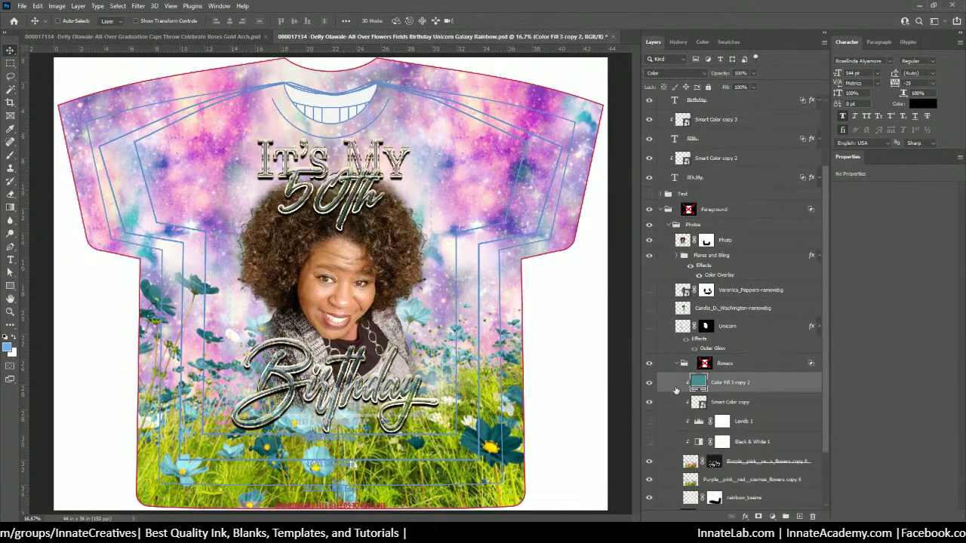
# Step: Duplicate the teal Color Fill 3 copy 2 layer and set the duplicate's fill colour to red d10101
pyautogui.rightClick(731, 383)
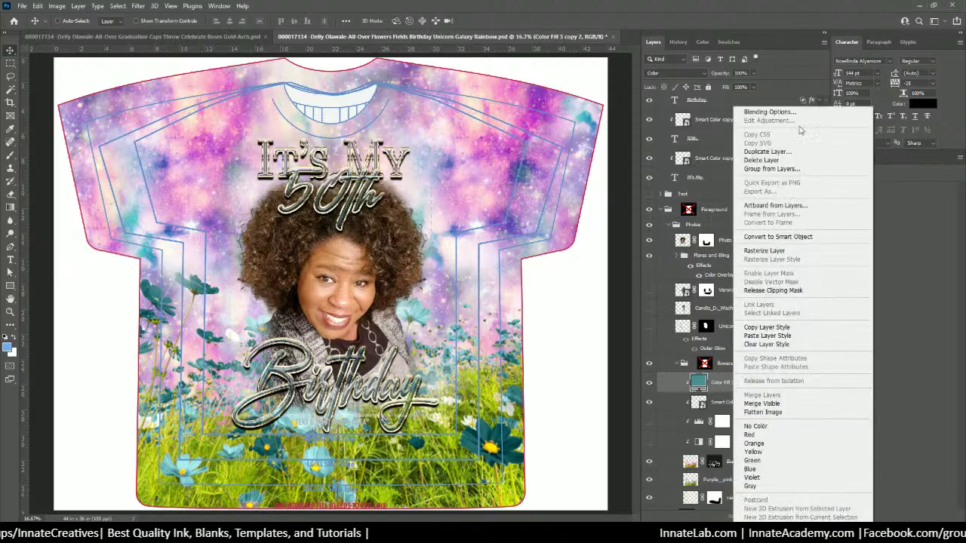
pyautogui.click(777, 152)
pyautogui.press('Return')
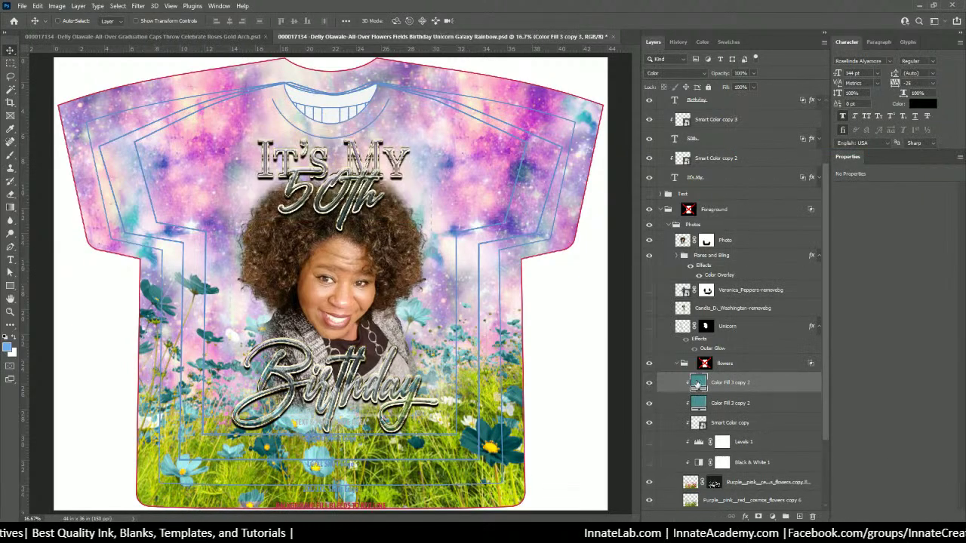
pyautogui.doubleClick(694, 383)
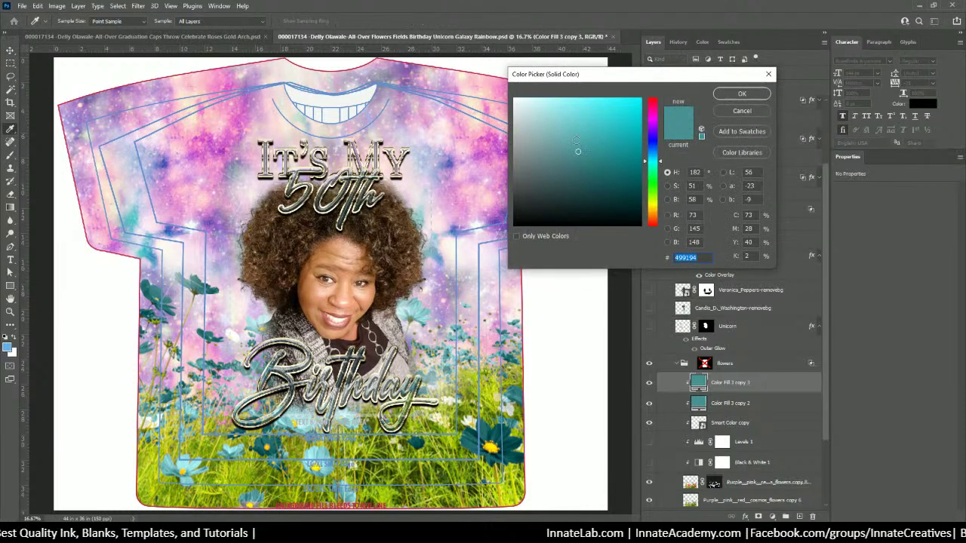
pyautogui.moveTo(655, 118)
pyautogui.mouseDown()
pyautogui.moveTo(658, 85)
pyautogui.moveTo(612, 122)
pyautogui.mouseUp()
pyautogui.moveTo(656, 90); pyautogui.dragTo(655, 91)
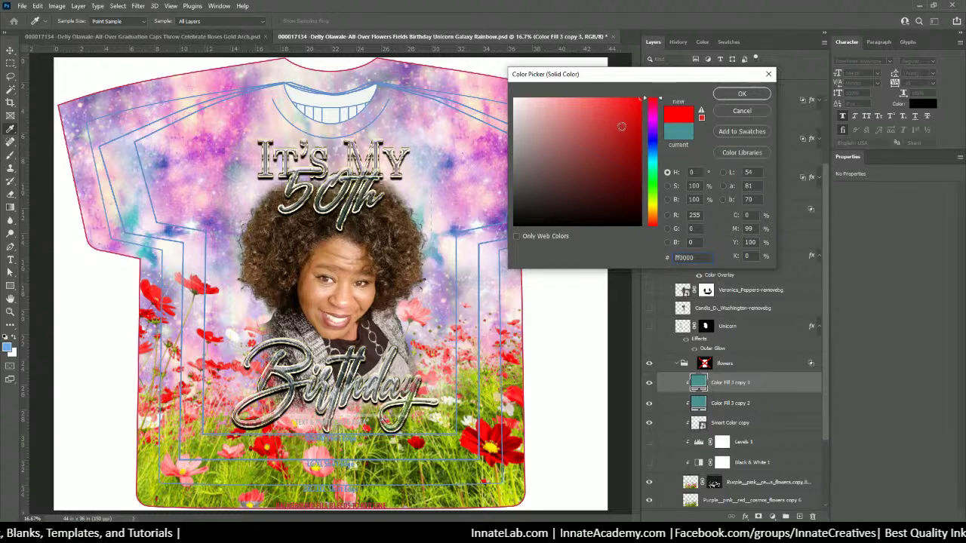
pyautogui.moveTo(614, 123)
pyautogui.mouseDown()
pyautogui.moveTo(637, 140)
pyautogui.moveTo(638, 122)
pyautogui.mouseUp()
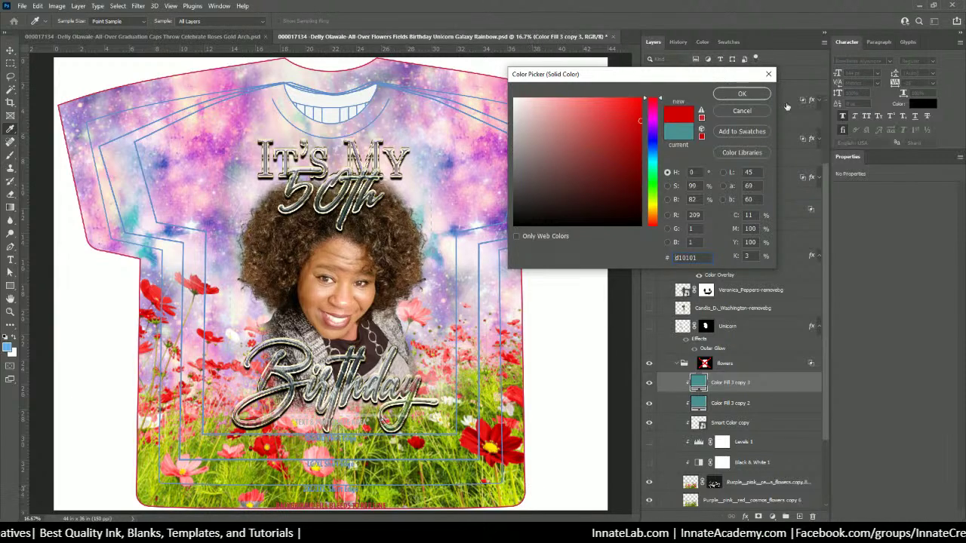
pyautogui.click(742, 93)
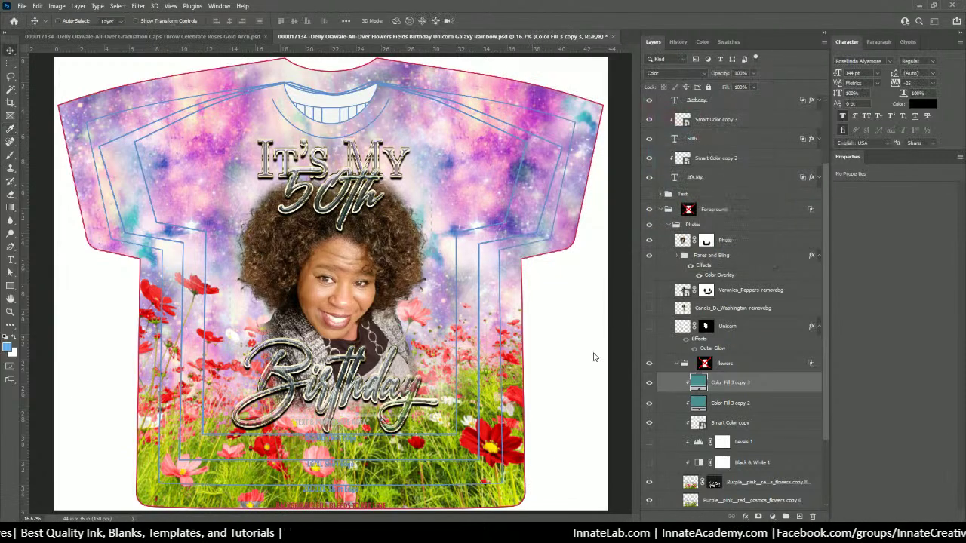
# Step: Hide both the red and the teal colour fill layers in the flowers group and save the shirt document
pyautogui.click(649, 383)
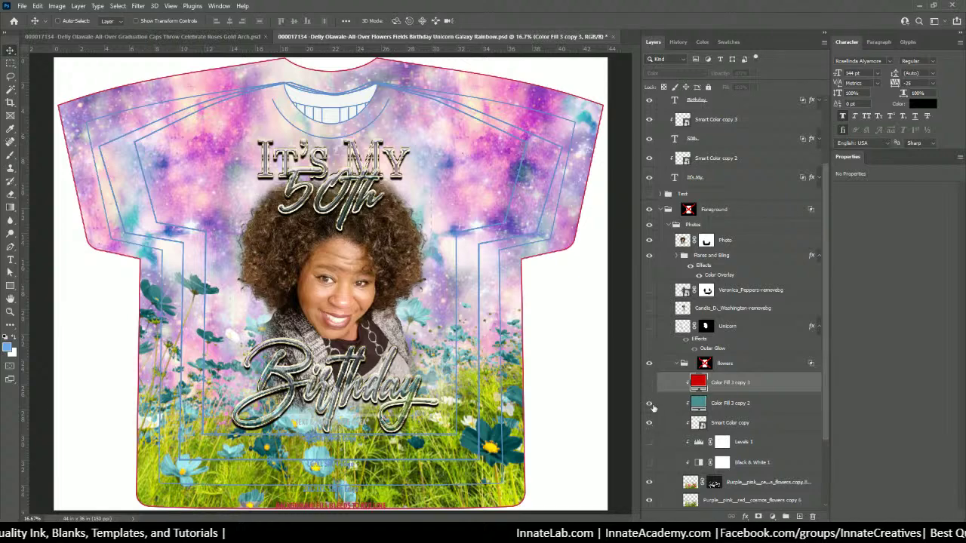
pyautogui.click(649, 403)
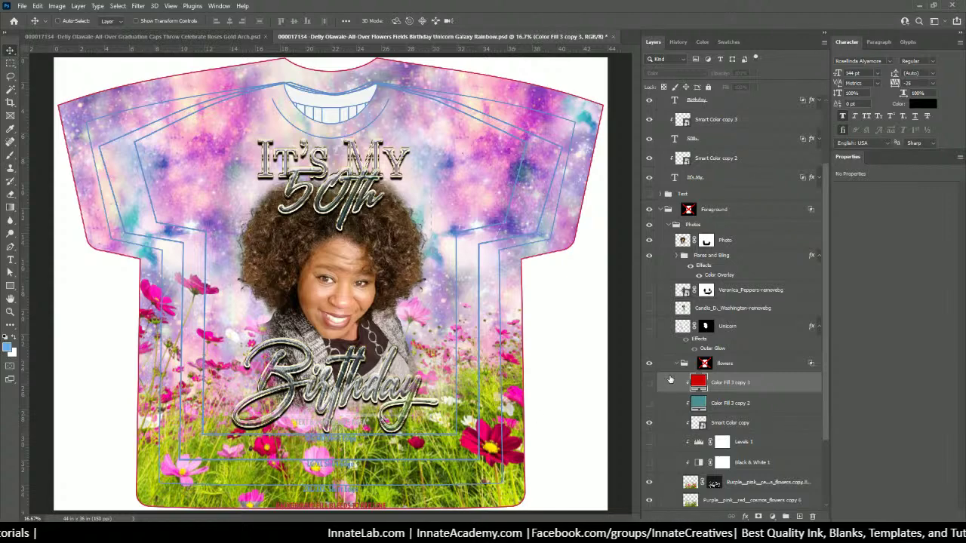
pyautogui.click(649, 386)
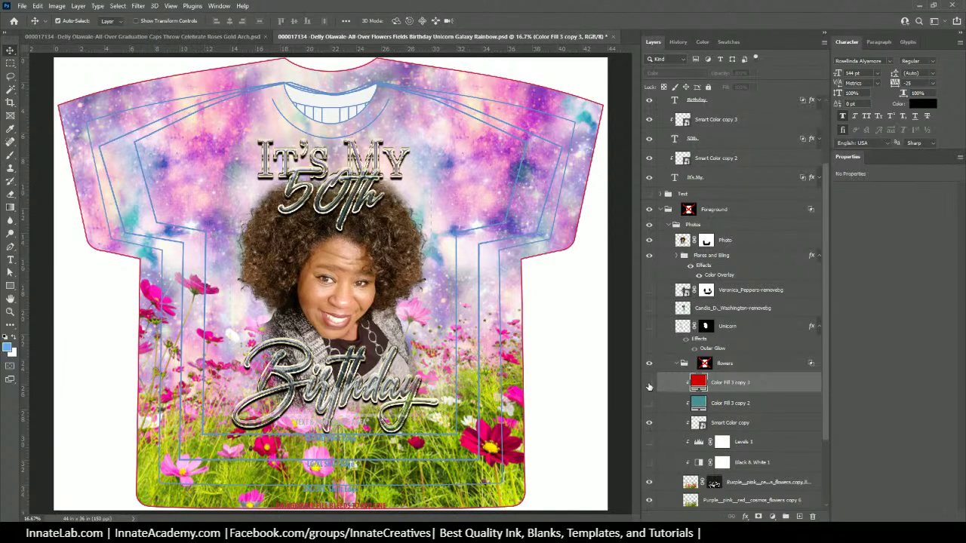
pyautogui.hotkey('ctrl', 's')
# Step: Select the "50th" text layer from the artwork and open the contents of its clipped Smart Color copy 3 smart object
pyautogui.rightClick(350, 202)
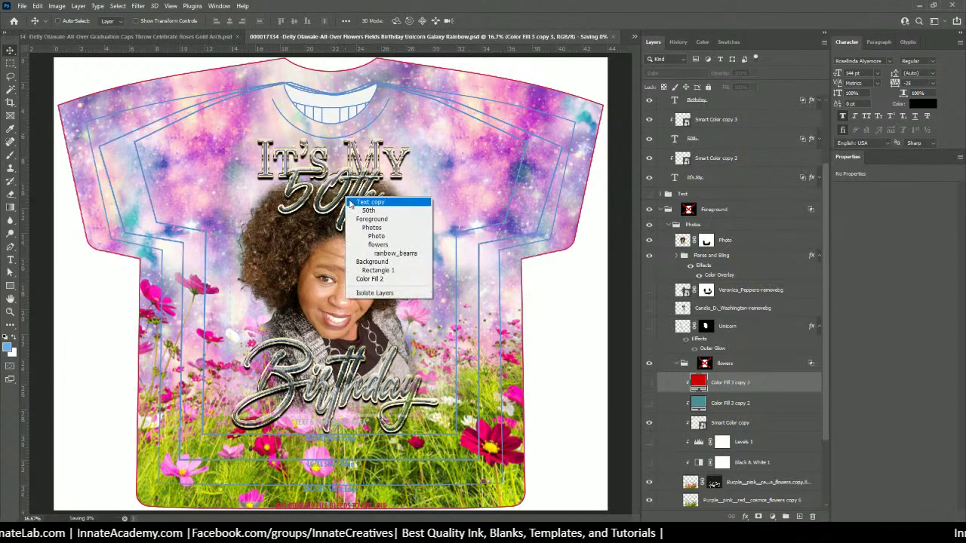
pyautogui.rightClick(337, 202)
pyautogui.rightClick(338, 202)
pyautogui.click(353, 214)
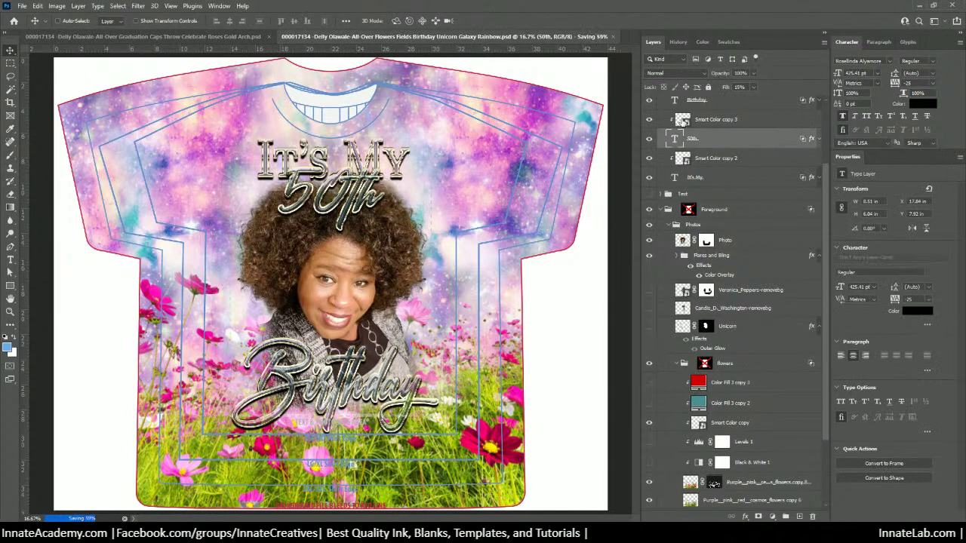
pyautogui.click(682, 121)
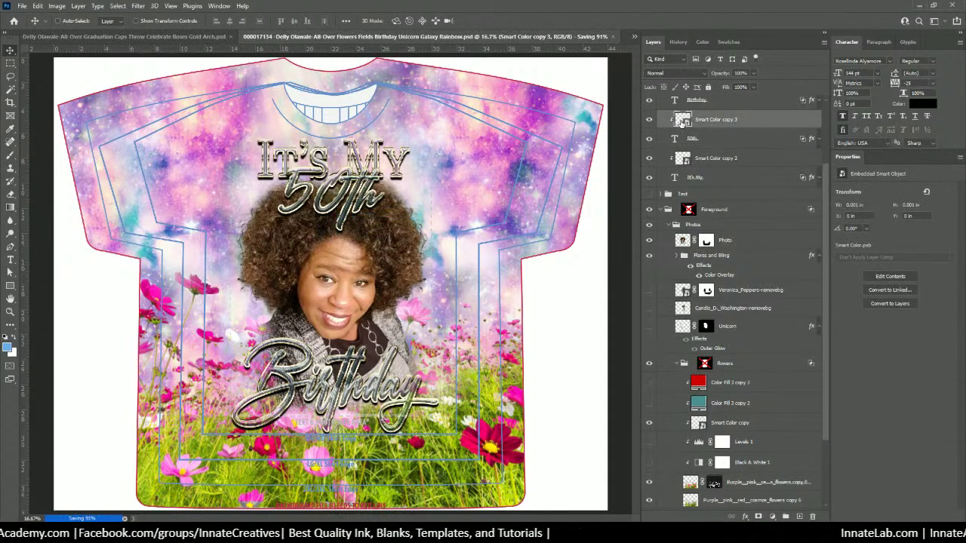
pyautogui.doubleClick(682, 121)
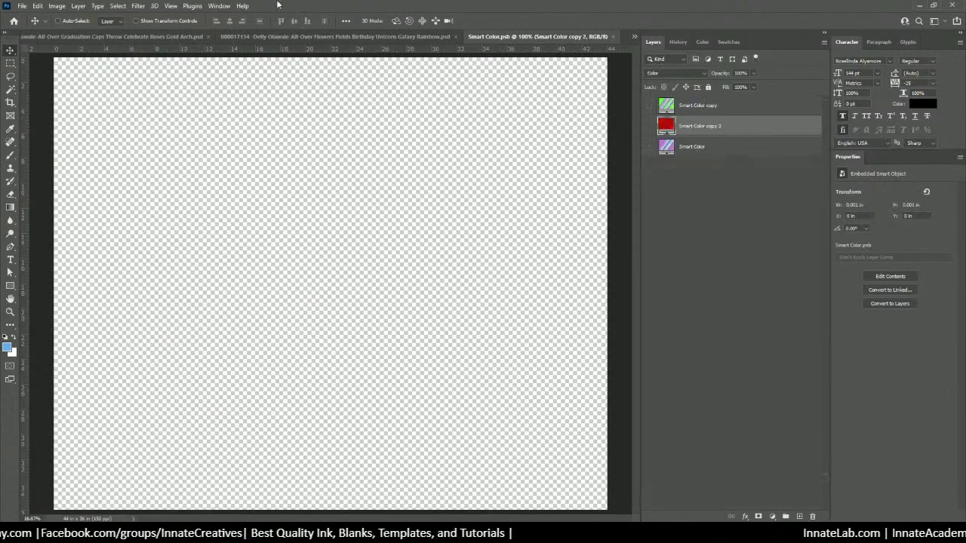
# Step: Sample the bright pink fd006b from the large flower in the shirt document with the Eyedropper and copy its hex code
pyautogui.click(275, 35)
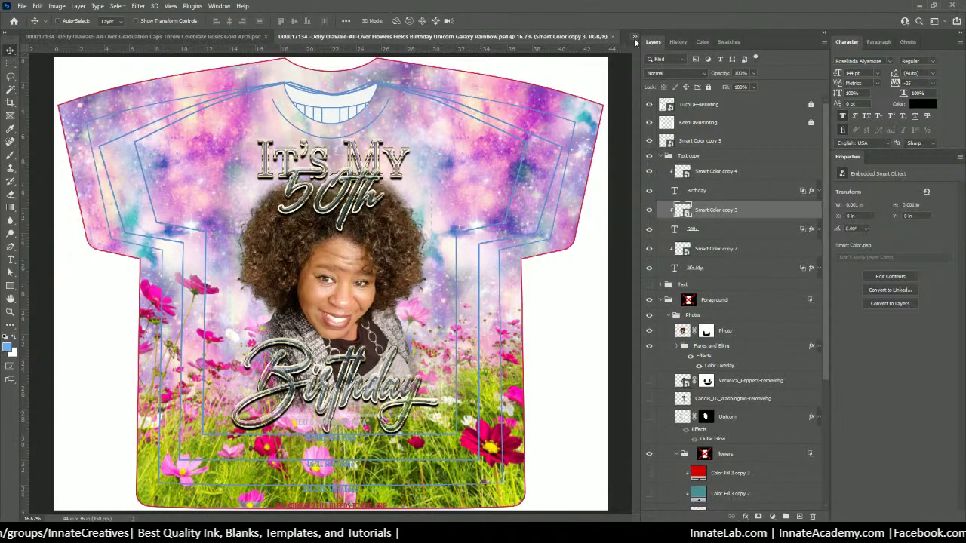
pyautogui.click(9, 129)
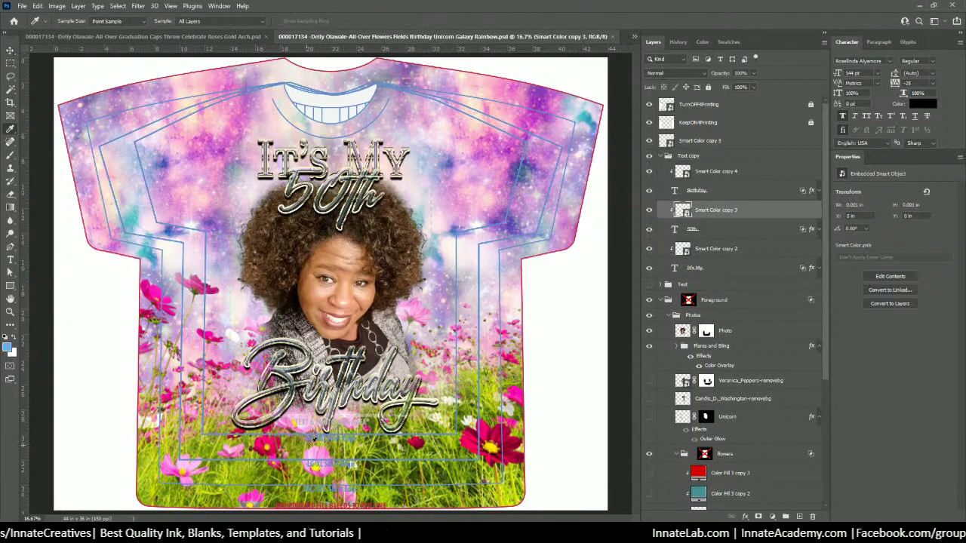
pyautogui.click(470, 444)
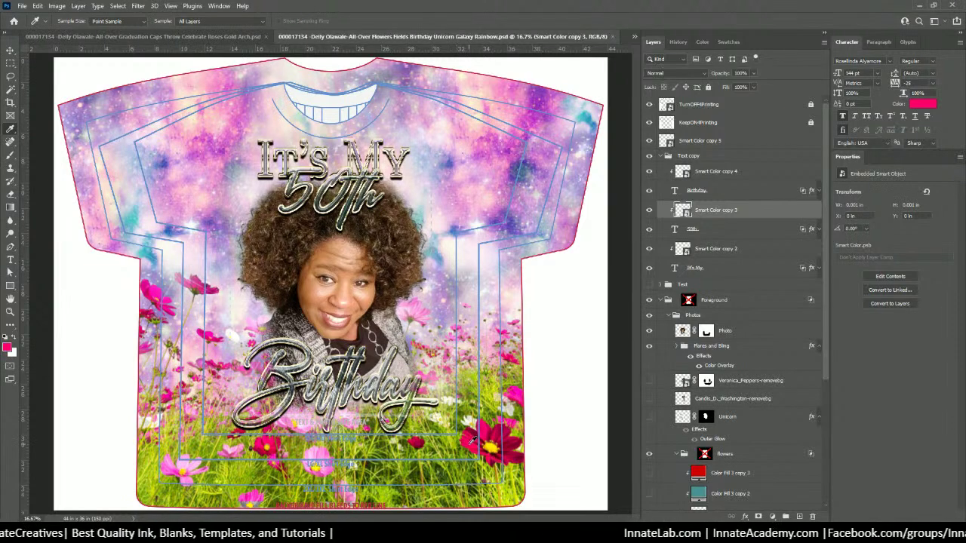
pyautogui.click(9, 349)
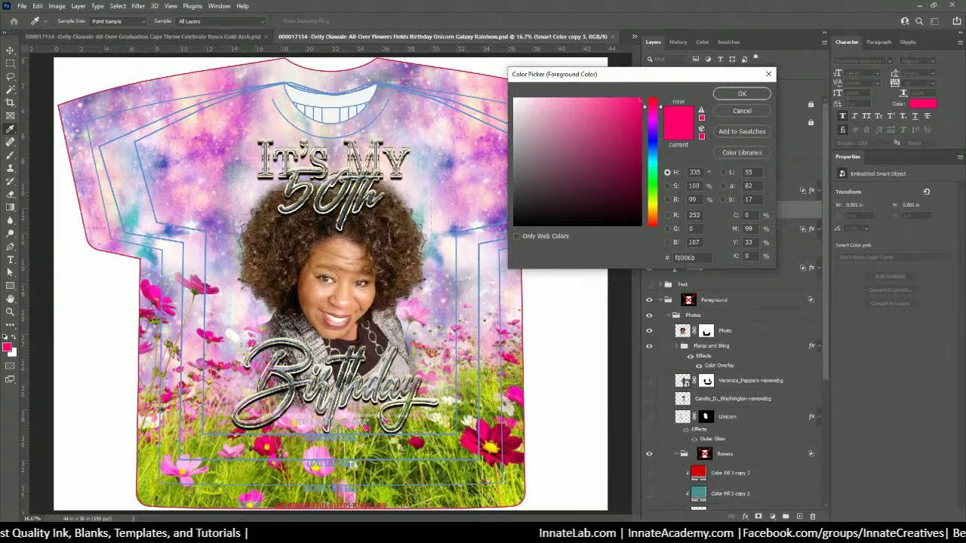
pyautogui.doubleClick(686, 257)
pyautogui.hotkey('ctrl', 'c')
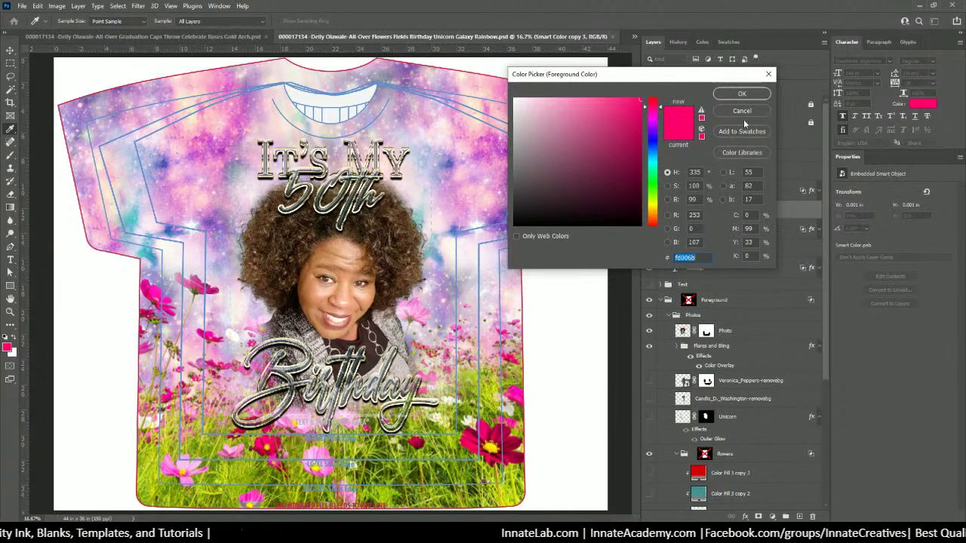
pyautogui.click(742, 94)
# Step: Show the red gradient layer Smart Color copy 2 in Smart Color.psb and duplicate it
pyautogui.click(632, 38)
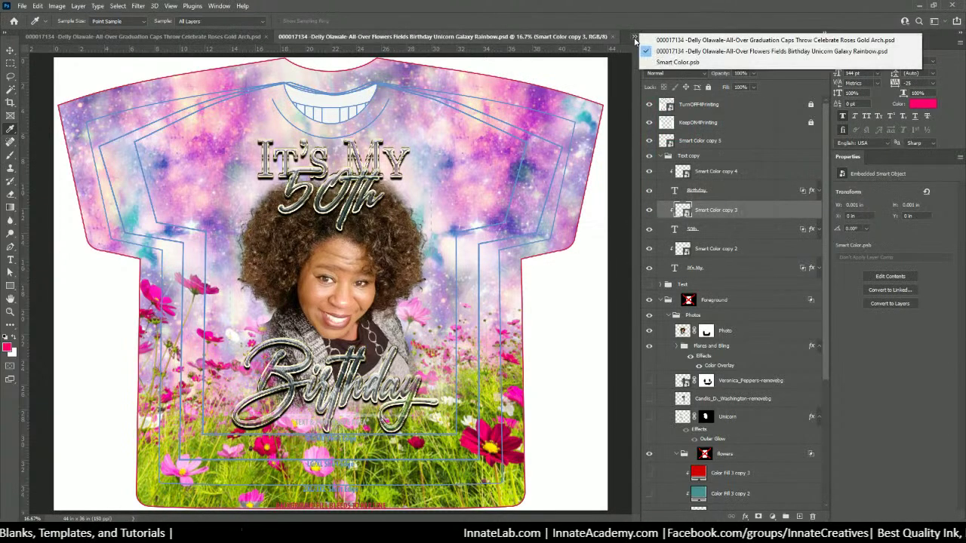
pyautogui.click(664, 64)
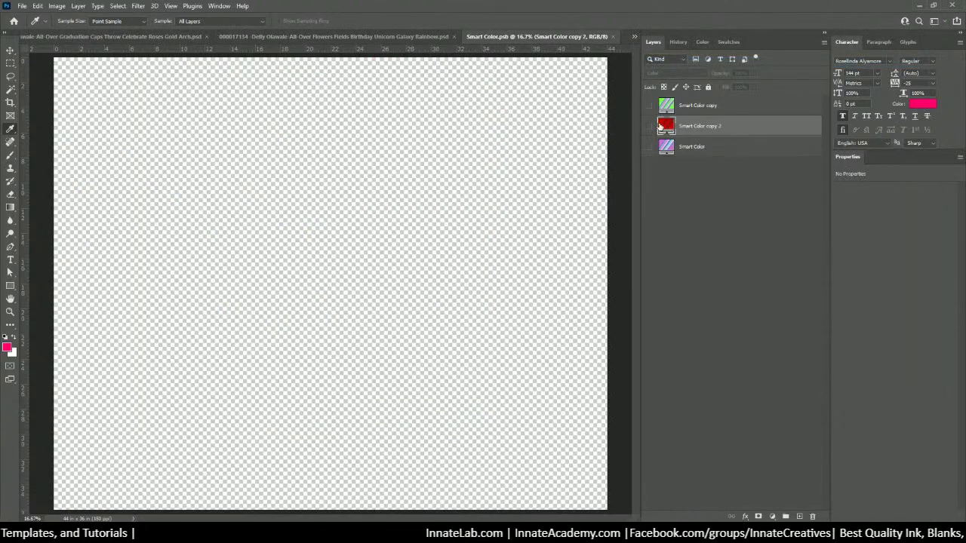
pyautogui.click(649, 126)
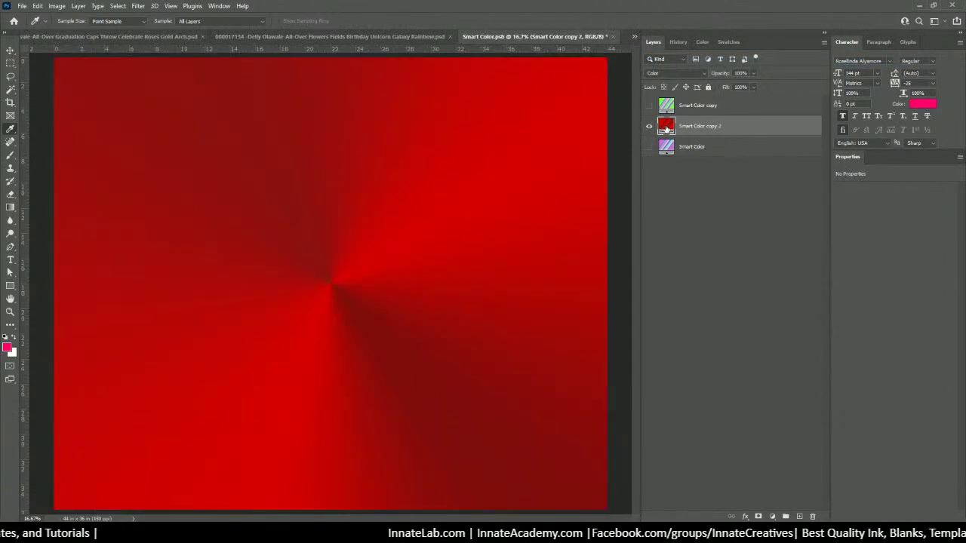
pyautogui.rightClick(692, 127)
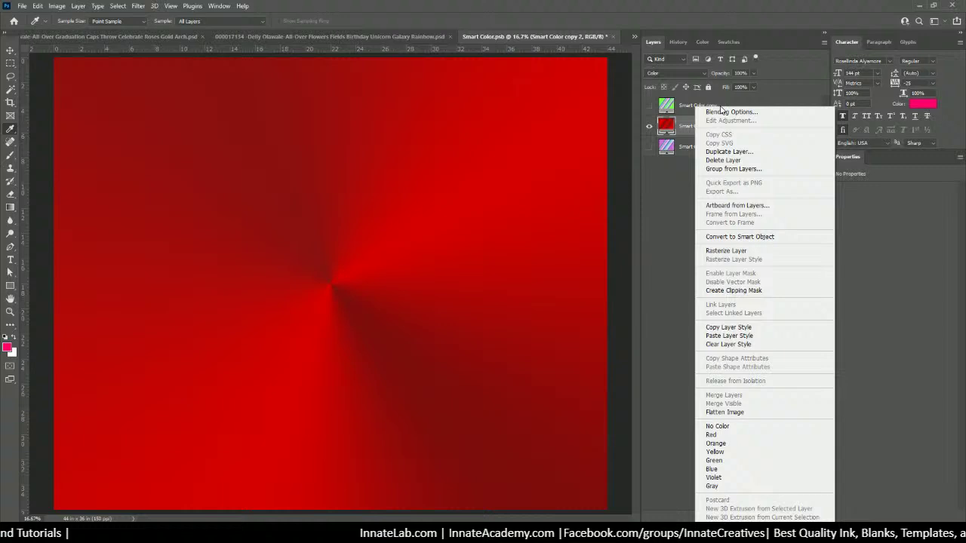
pyautogui.click(723, 149)
pyautogui.press('Return')
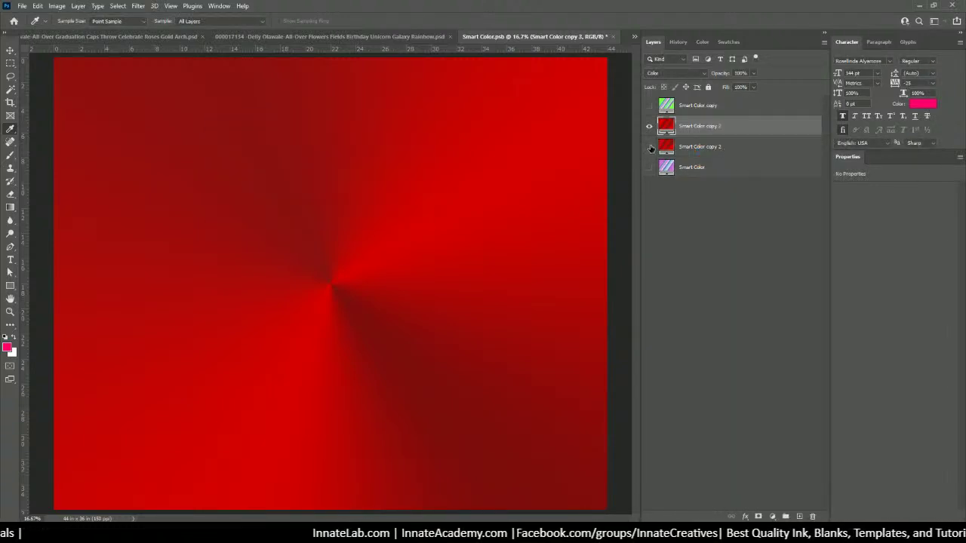
# Step: Open the gradient of Smart Color copy 3 for editing and recolour its dark red stop at 24% to fd006b
pyautogui.doubleClick(665, 127)
pyautogui.click(595, 132)
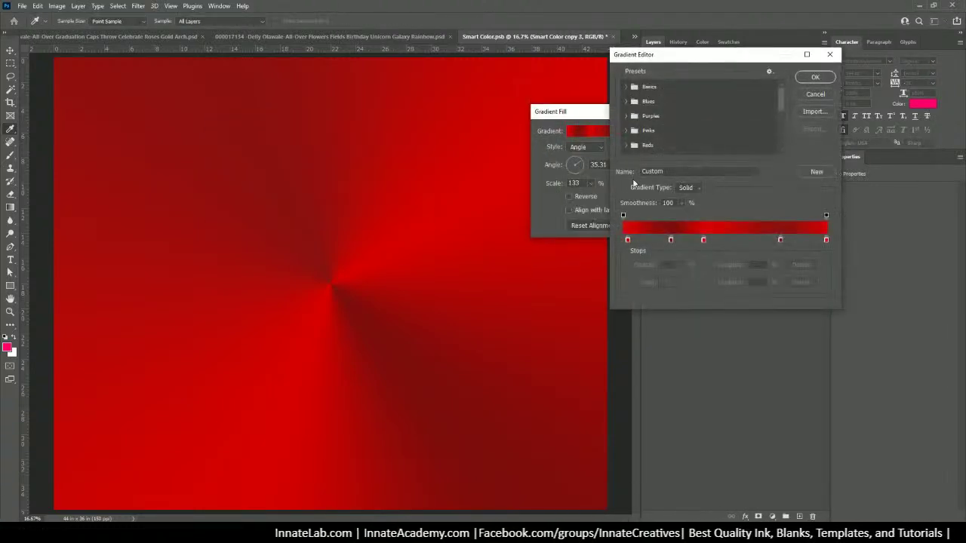
pyautogui.click(671, 241)
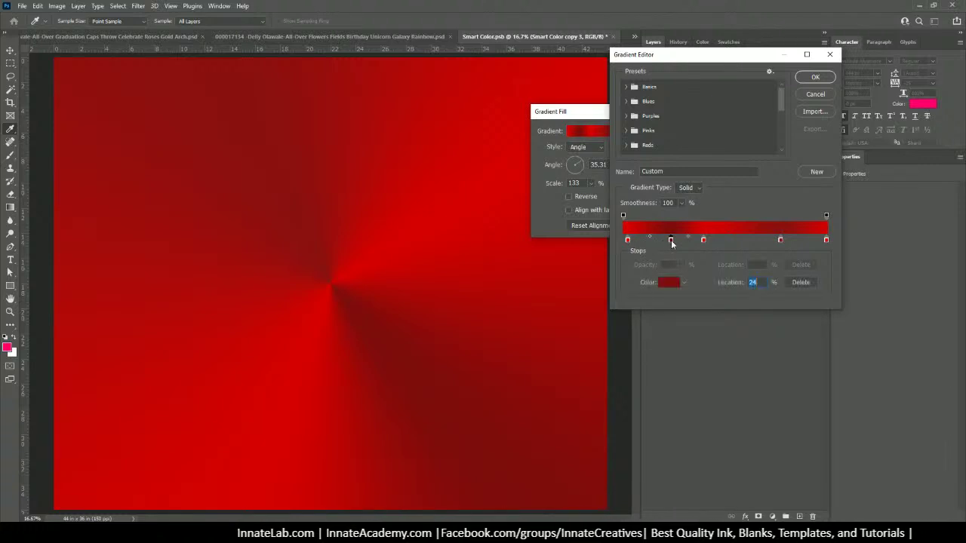
pyautogui.click(674, 285)
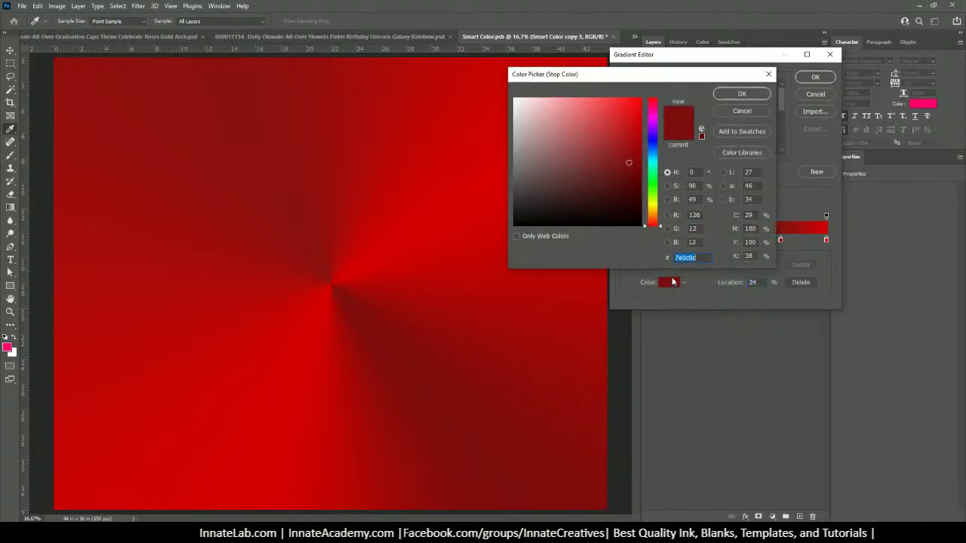
pyautogui.hotkey('ctrl', 'v')
pyautogui.rightClick(697, 258)
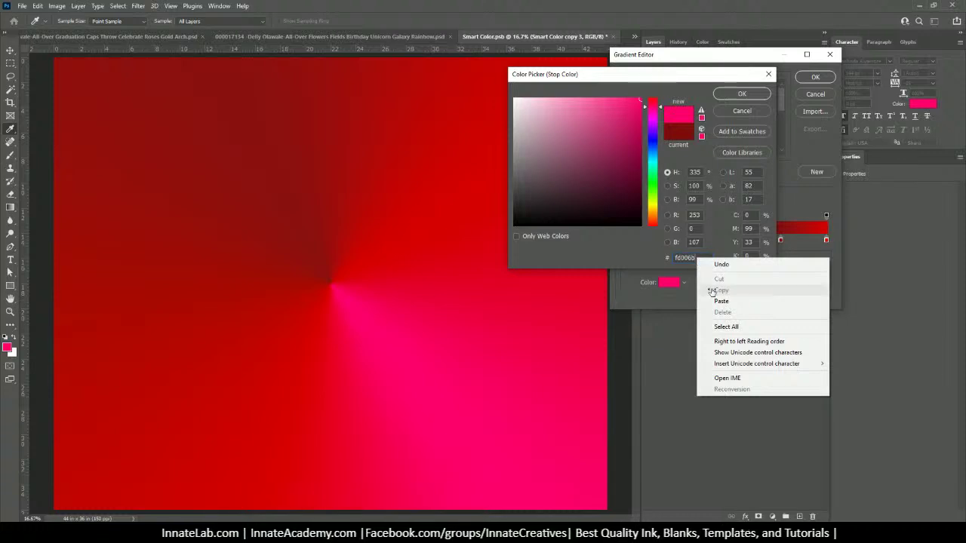
pyautogui.click(734, 97)
pyautogui.click(734, 97)
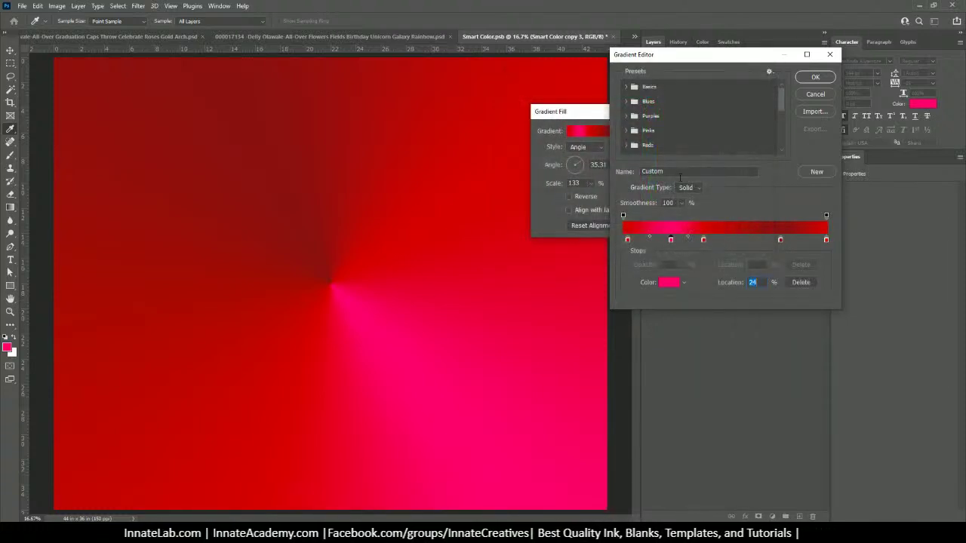
# Step: Recolour the dark red stop at 77% to fd006b and apply the edited gradient fill
pyautogui.doubleClick(780, 240)
pyautogui.hotkey('ctrl', 'v')
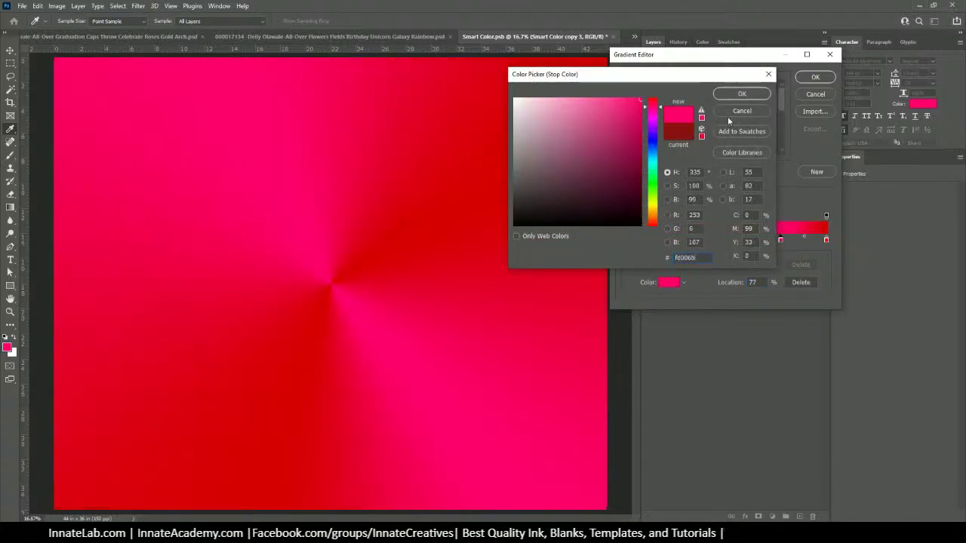
pyautogui.click(742, 93)
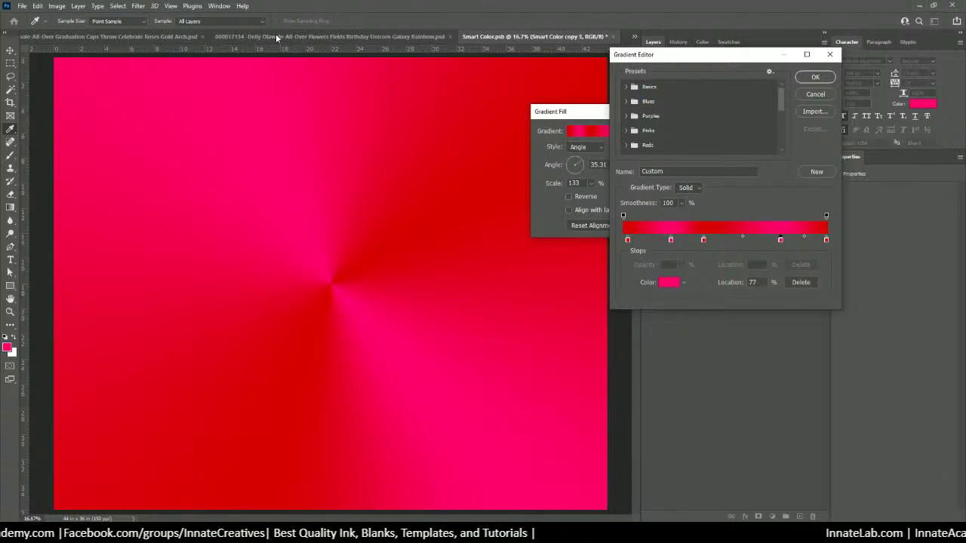
pyautogui.click(815, 77)
pyautogui.click(670, 132)
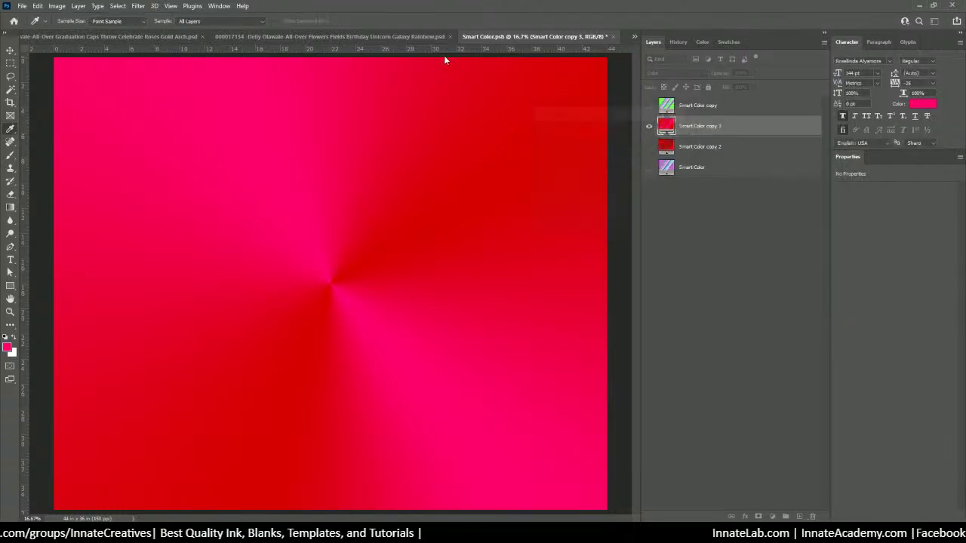
# Step: Switch to the flowers shirt document, sample the light pink fe6fde from the lower-left flower and copy its hex code
pyautogui.hotkey('ctrl', 's')
pyautogui.hotkey('ctrl', 'w')
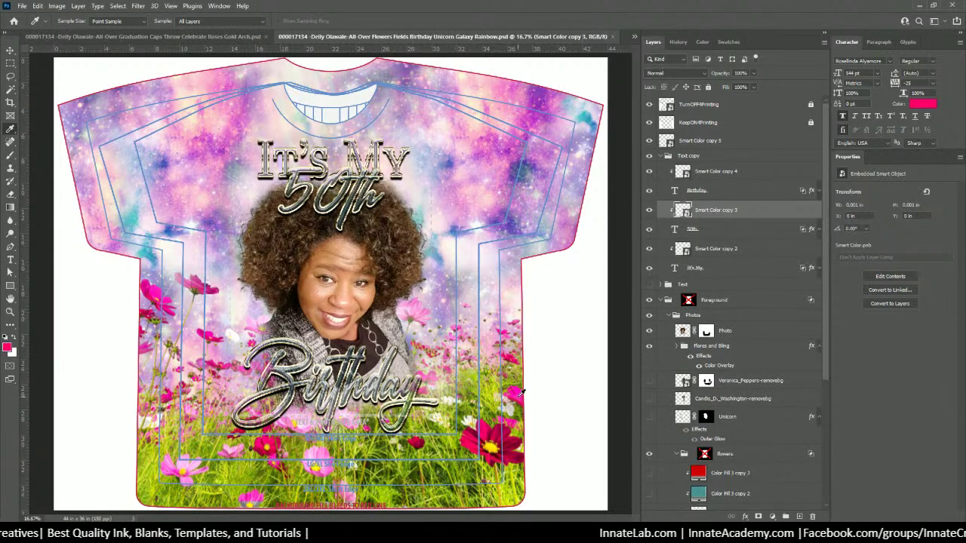
pyautogui.click(173, 465)
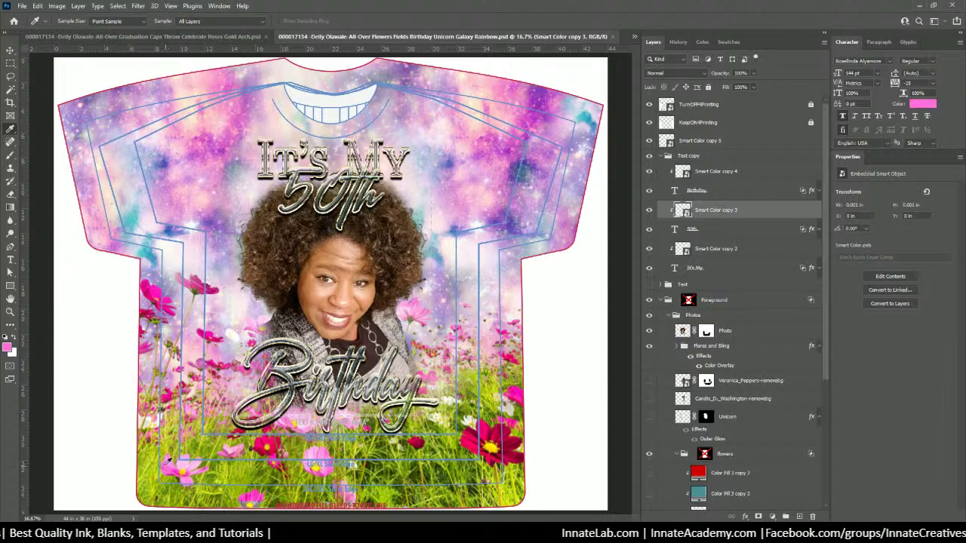
pyautogui.click(8, 347)
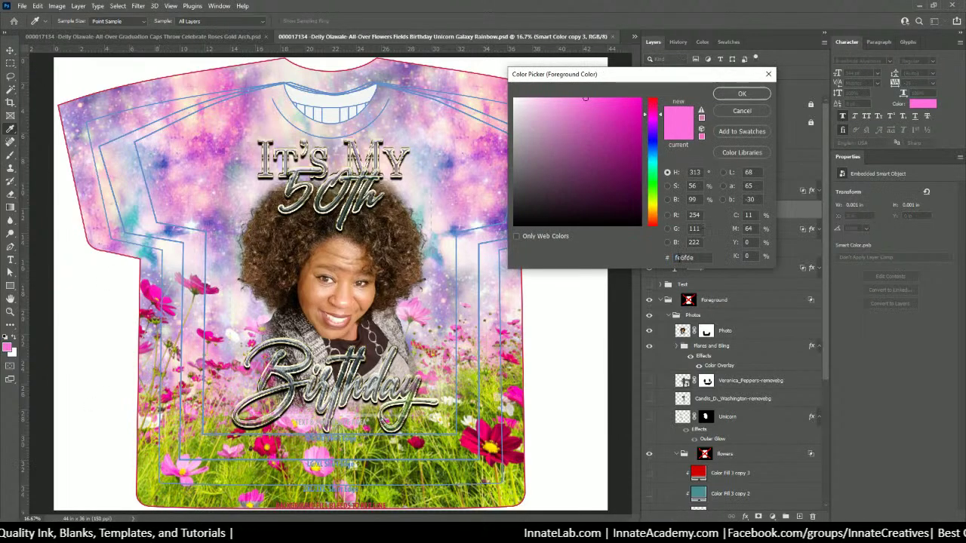
pyautogui.doubleClick(684, 258)
pyautogui.rightClick(684, 257)
pyautogui.click(702, 288)
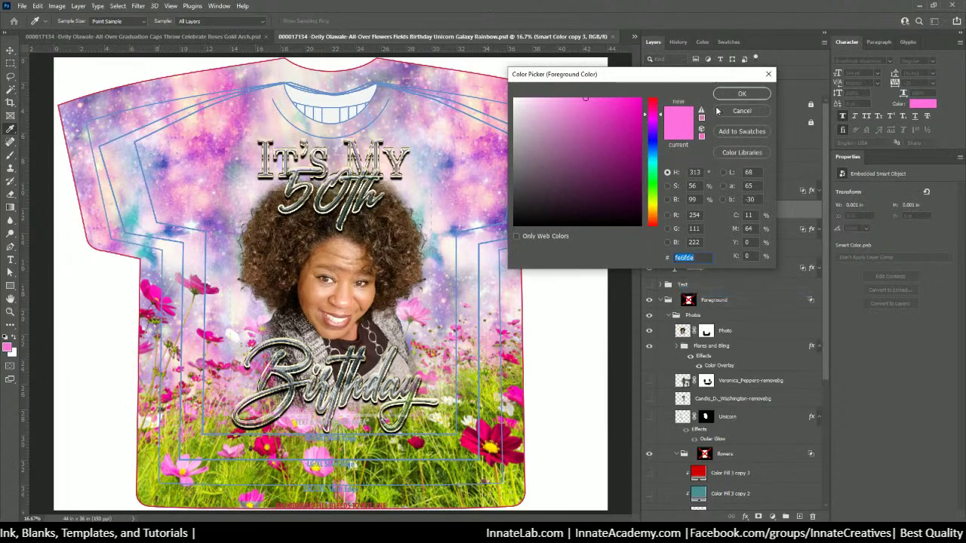
pyautogui.click(742, 94)
# Step: Return to Smart Color.psb and recolour the 2% stop of the Smart Color copy 3 gradient to fe6fde
pyautogui.click(635, 37)
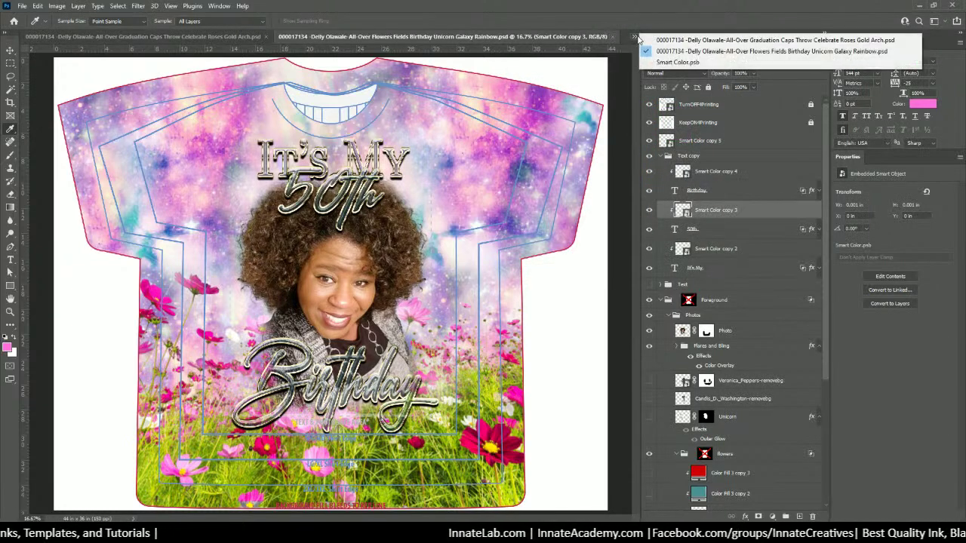
pyautogui.click(676, 63)
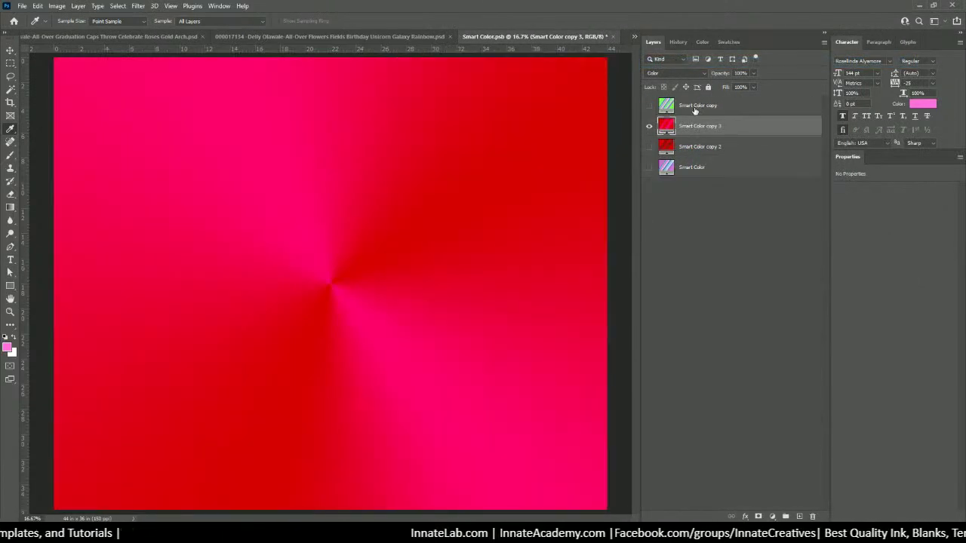
pyautogui.doubleClick(666, 127)
pyautogui.click(608, 135)
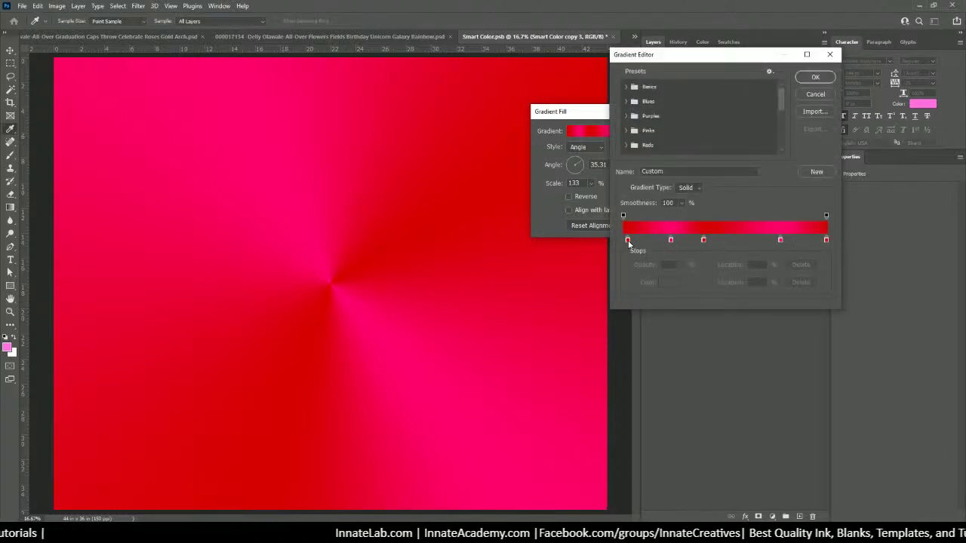
pyautogui.click(628, 240)
pyautogui.click(669, 281)
pyautogui.hotkey('ctrl', 'v')
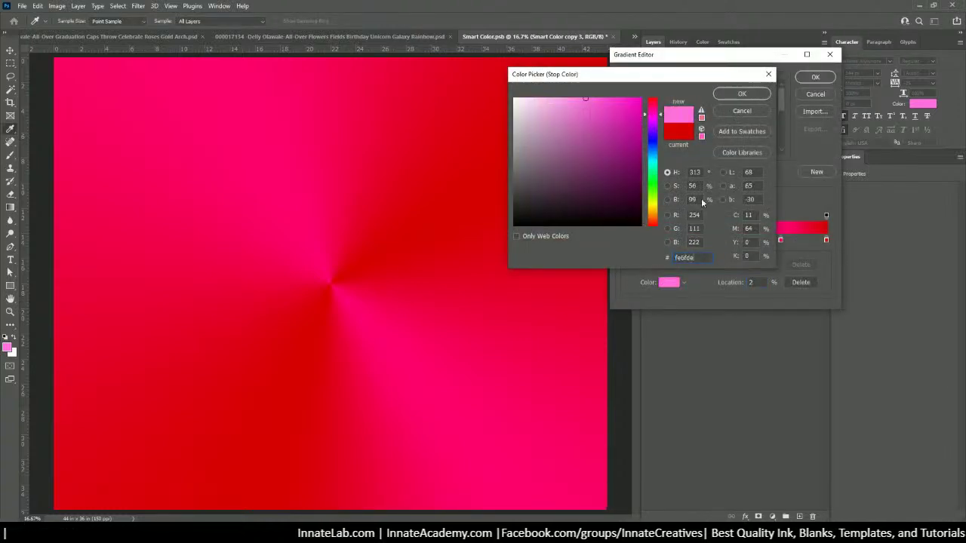
pyautogui.click(742, 93)
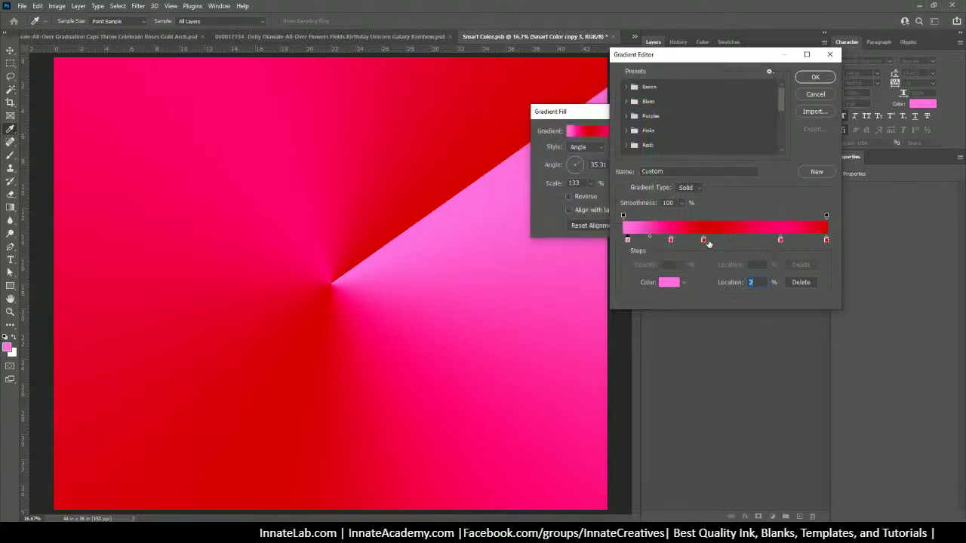
pyautogui.click(670, 284)
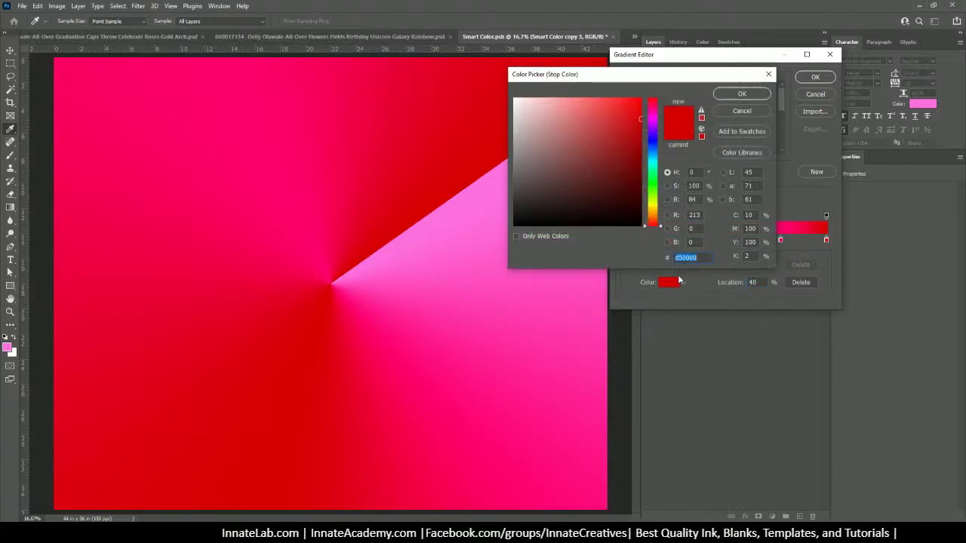
pyautogui.click(742, 93)
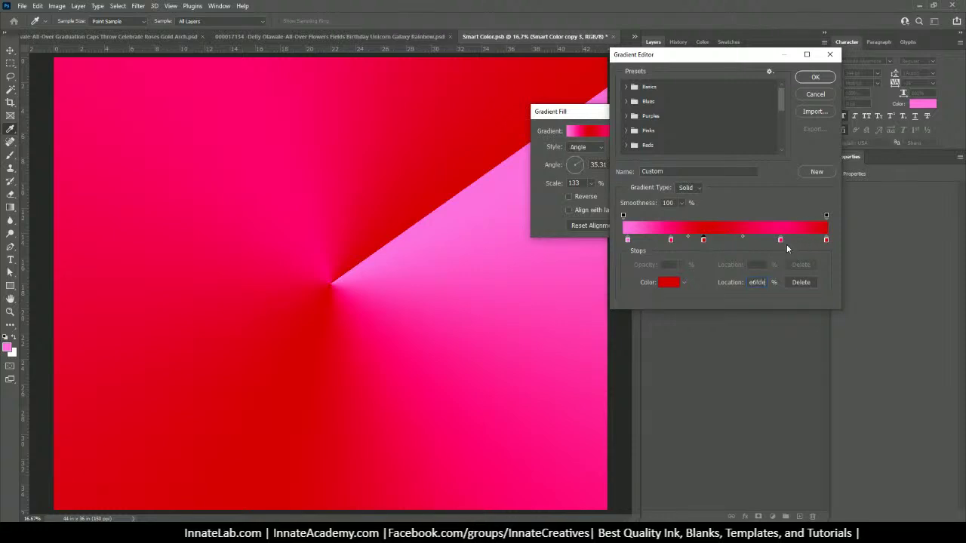
pyautogui.click(489, 198)
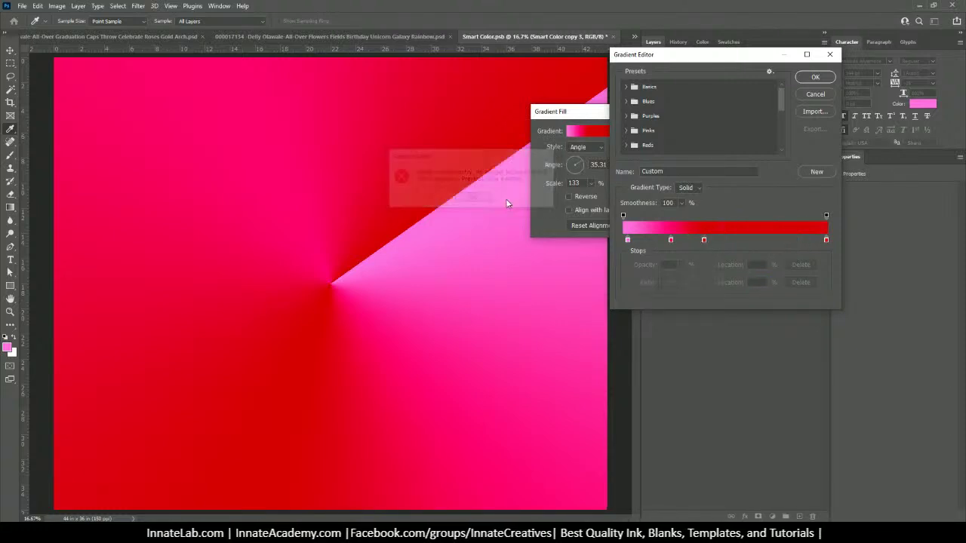
# Step: Move the bright pink stop at 77% to 72% and recolour it to fe6fde
pyautogui.moveTo(781, 240); pyautogui.dragTo(771, 240)
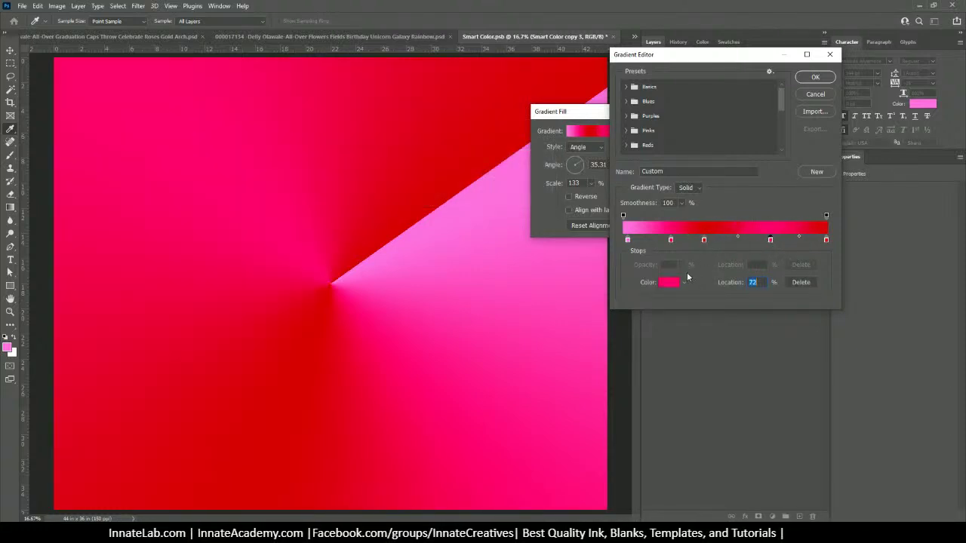
pyautogui.click(669, 282)
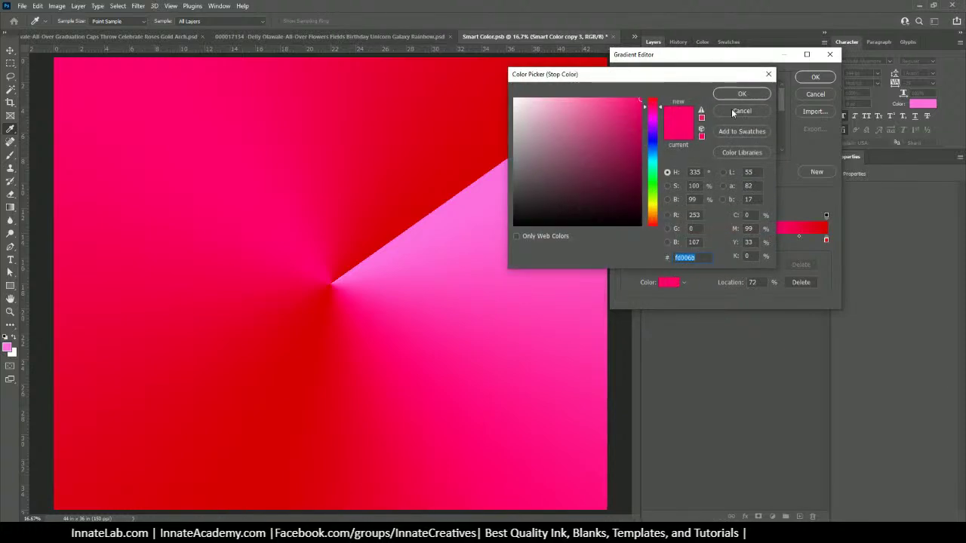
pyautogui.write('fe6fde')
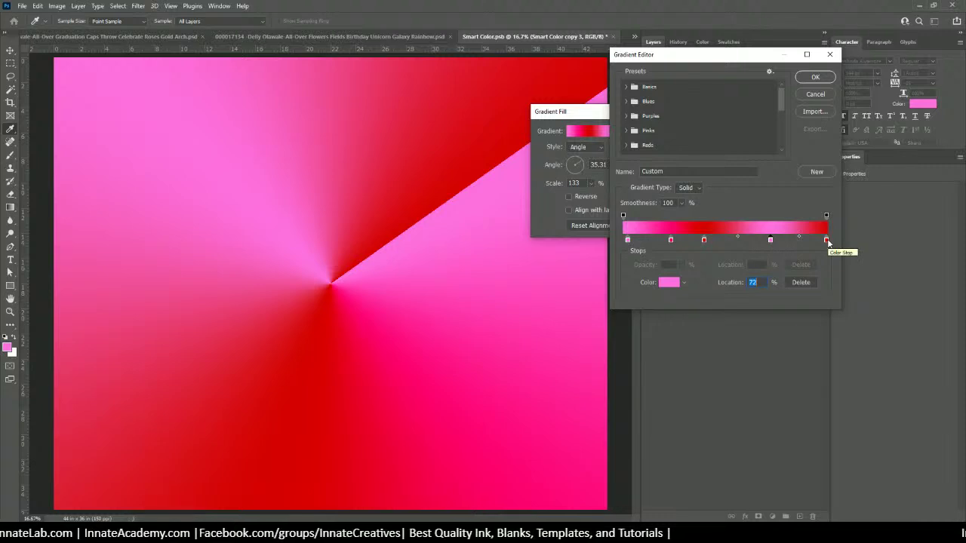
# Step: Recolour the gradient's end stop at 100% to deep crimson 9d033d and add a matching stop at 35%
pyautogui.doubleClick(826, 240)
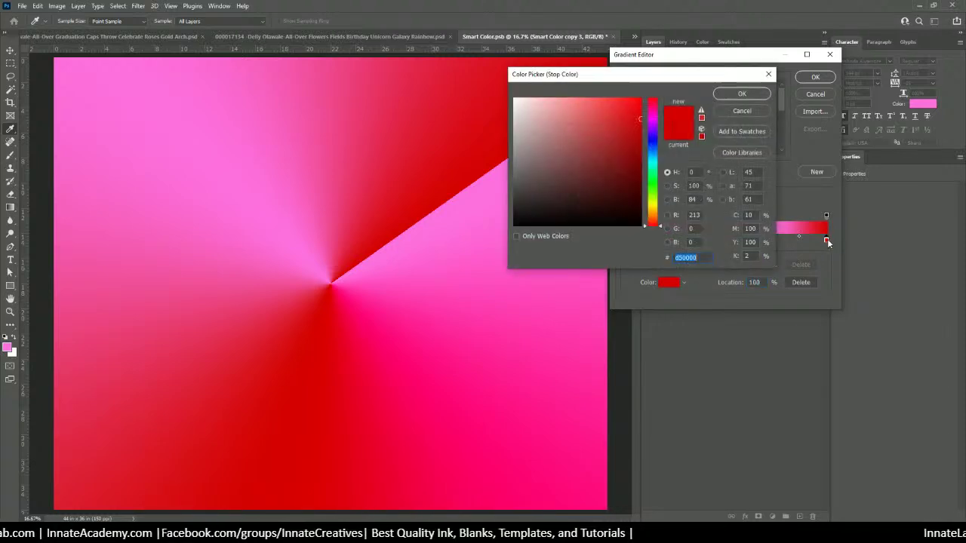
pyautogui.moveTo(653, 225); pyautogui.dragTo(653, 114)
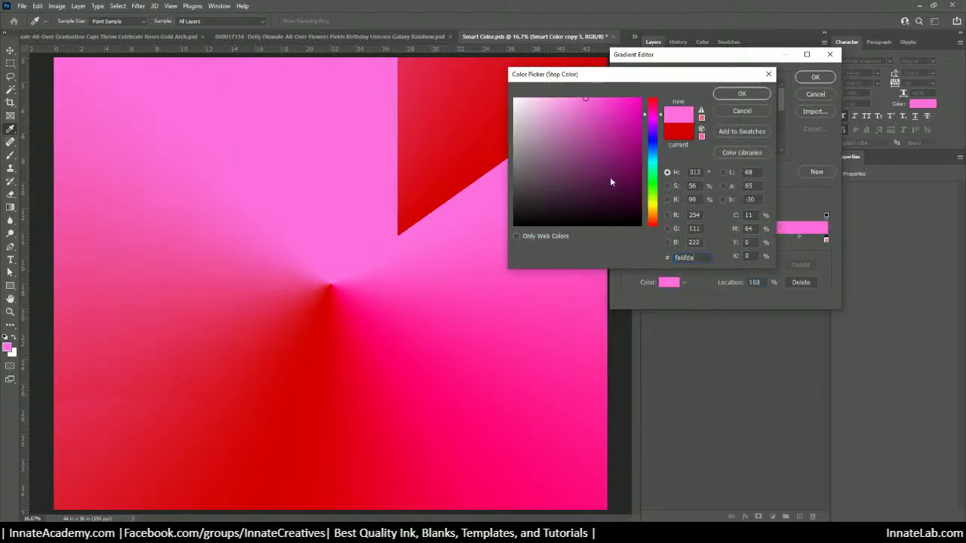
pyautogui.click(628, 149)
pyautogui.moveTo(628, 149); pyautogui.dragTo(638, 146)
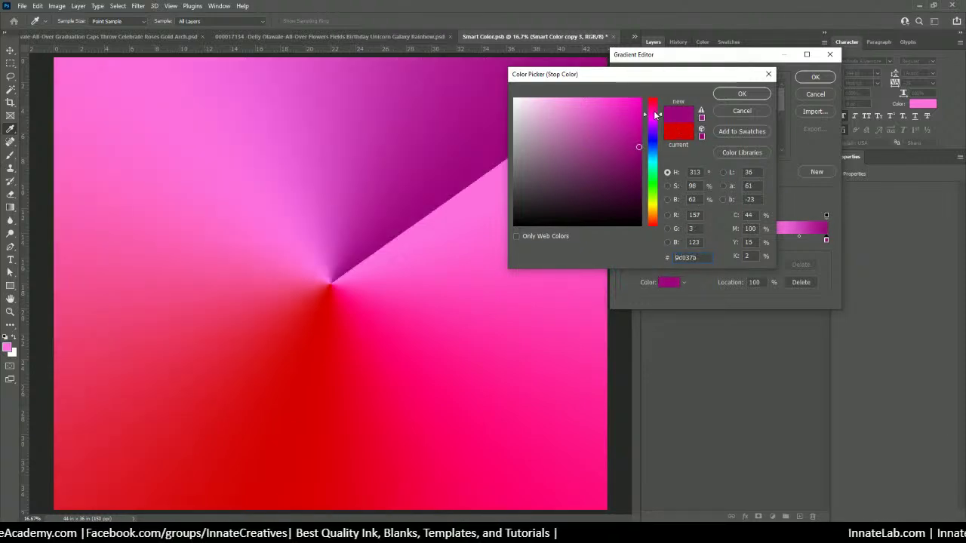
pyautogui.moveTo(655, 114); pyautogui.dragTo(659, 111)
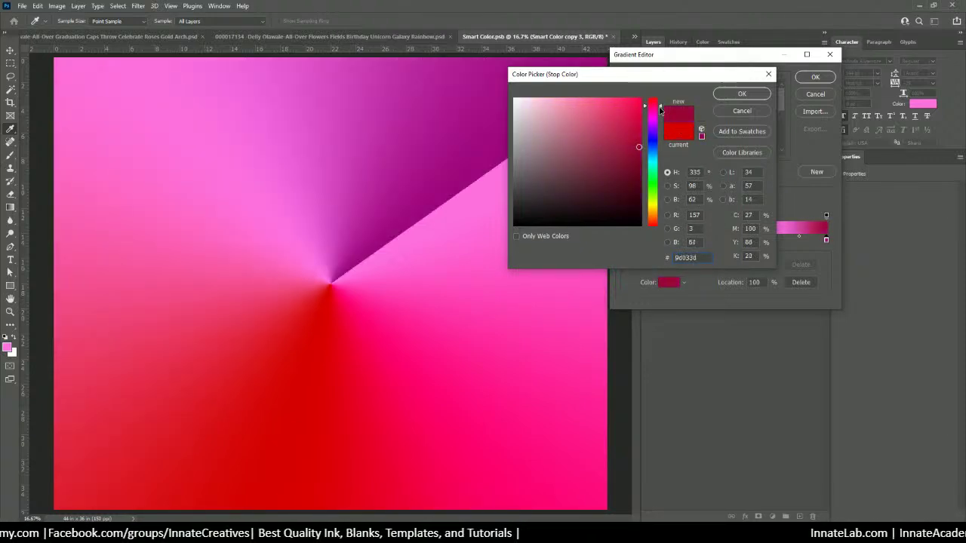
pyautogui.click(742, 94)
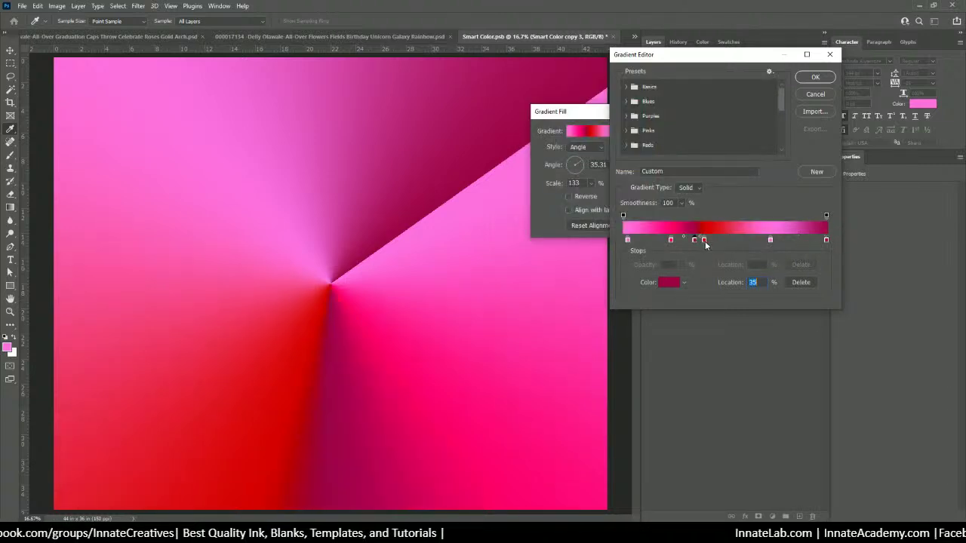
# Step: Delete the red stop beside the 35% stop and the bright pink stop at 24% from the gradient
pyautogui.click(704, 240)
pyautogui.click(801, 282)
pyautogui.click(672, 241)
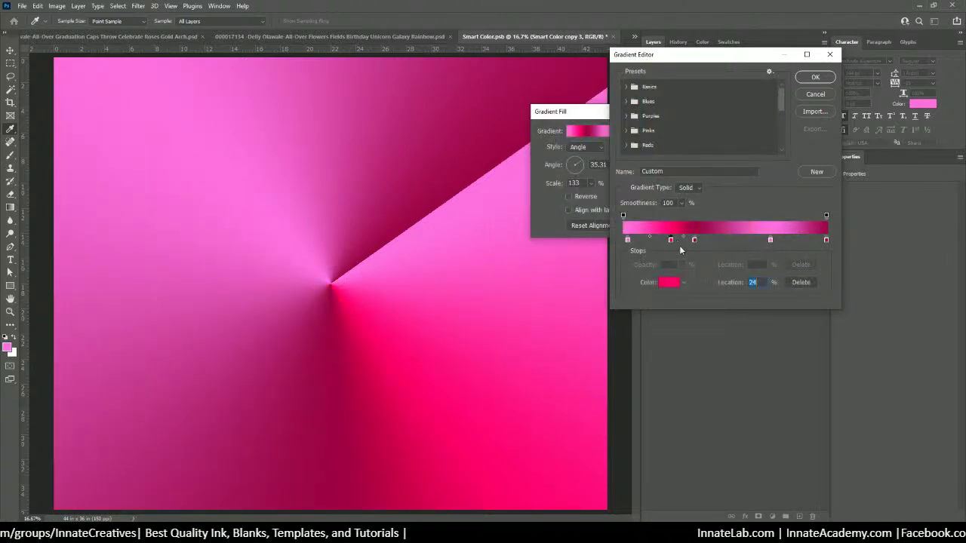
pyautogui.click(800, 282)
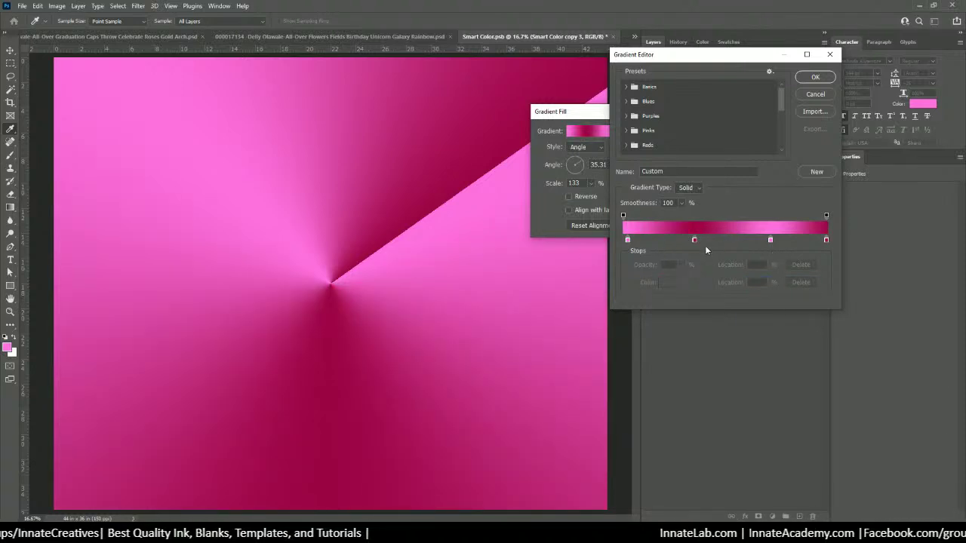
# Step: Move the first light pink stop to 14% and add a stop in the end stop's crimson at 4%
pyautogui.moveTo(627, 241); pyautogui.dragTo(651, 241)
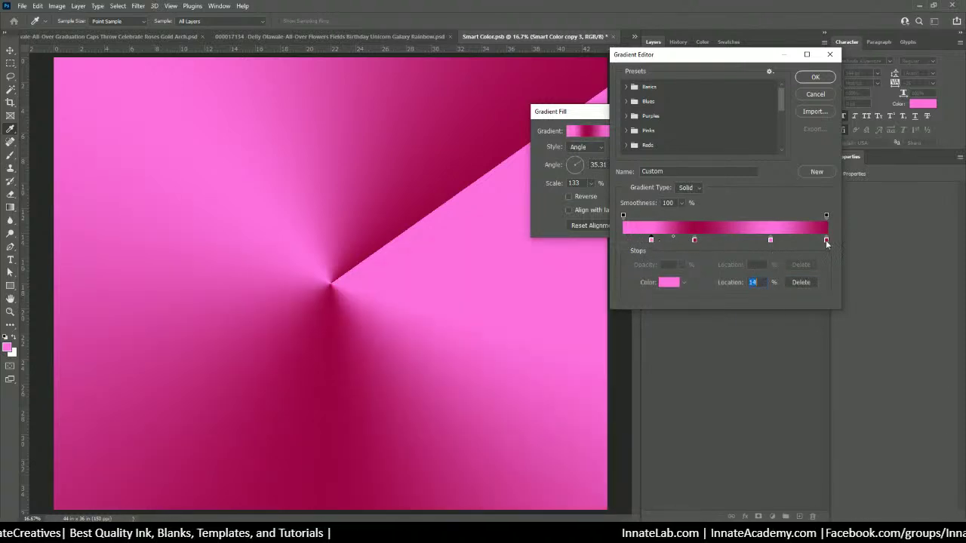
pyautogui.click(826, 240)
pyautogui.click(630, 242)
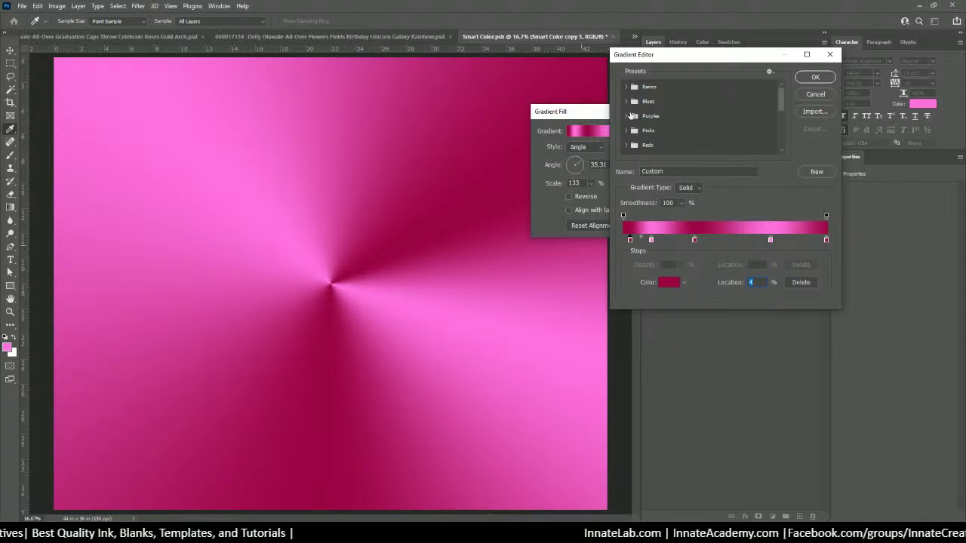
# Step: Apply the pink and crimson gradient fill, then close Smart Color.psb and save its changes
pyautogui.click(815, 77)
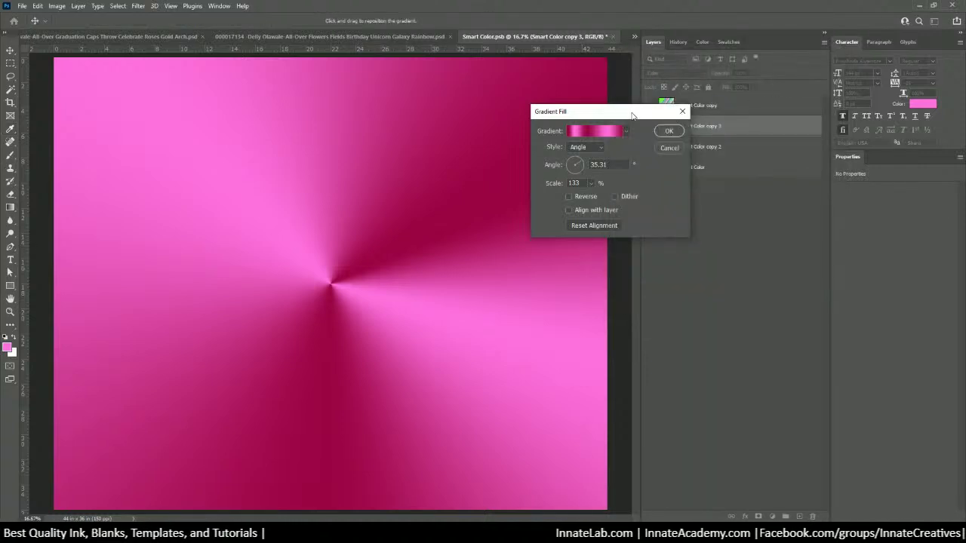
pyautogui.click(669, 131)
pyautogui.click(613, 37)
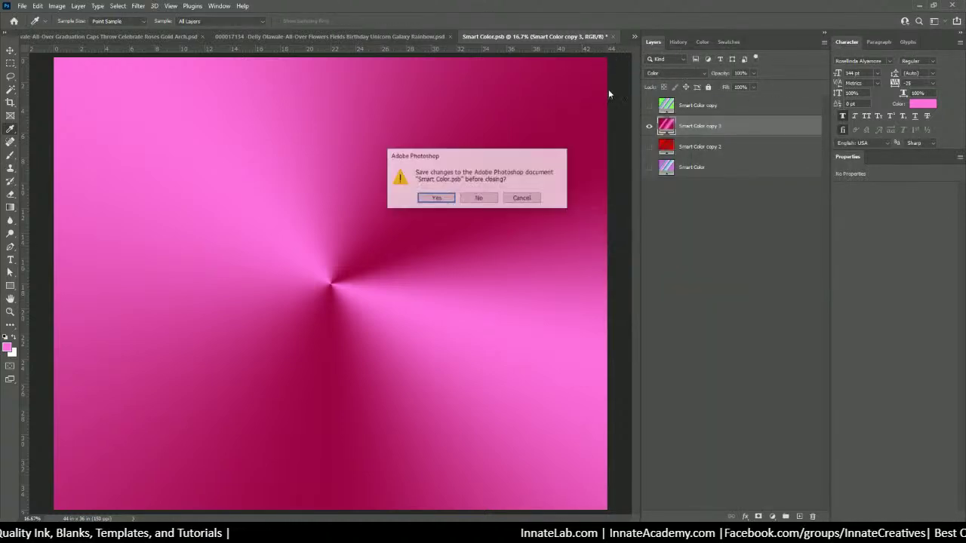
pyautogui.click(446, 194)
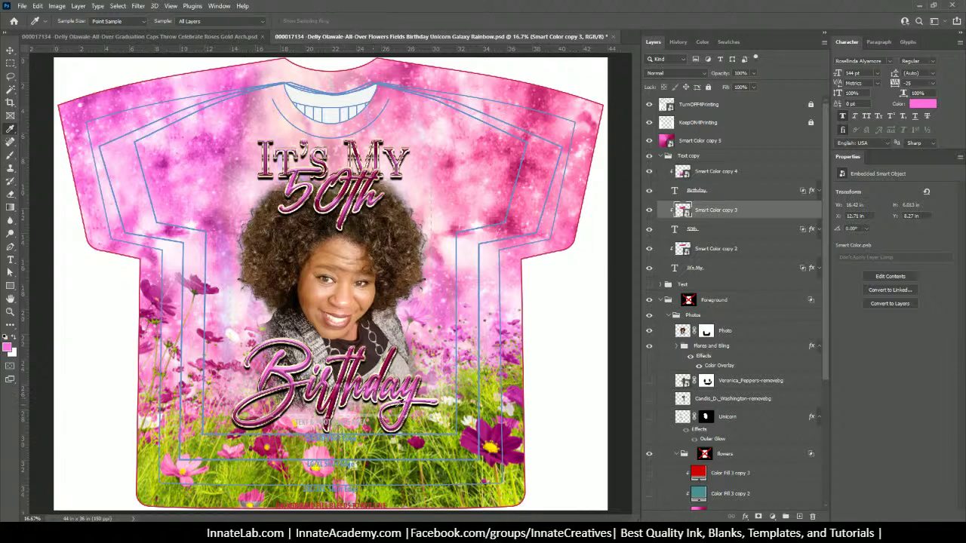
# Step: Hide the Smart Color layer in the Background group after comparing the shirt with and without it, and save the flowers shirt document
pyautogui.scroll(-4, 679, 389)
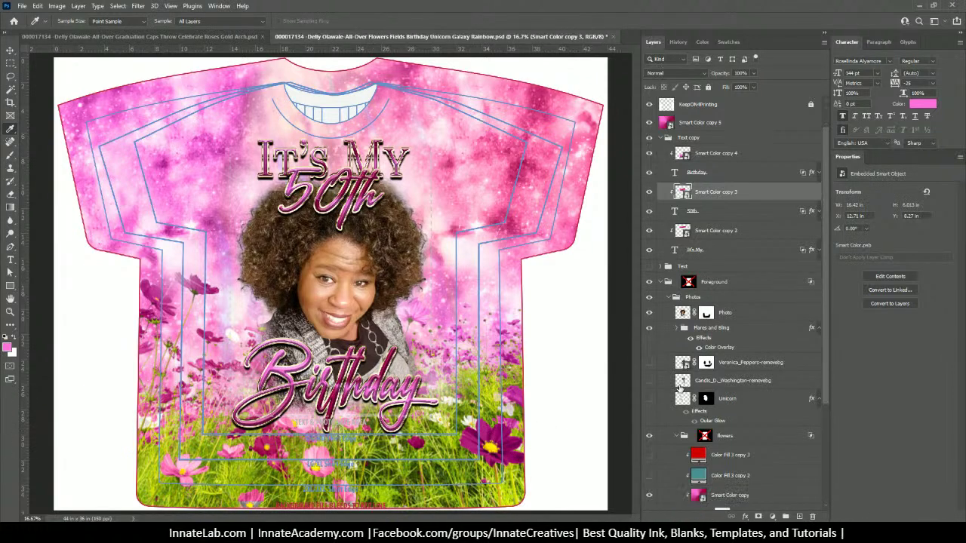
pyautogui.scroll(-3, 679, 387)
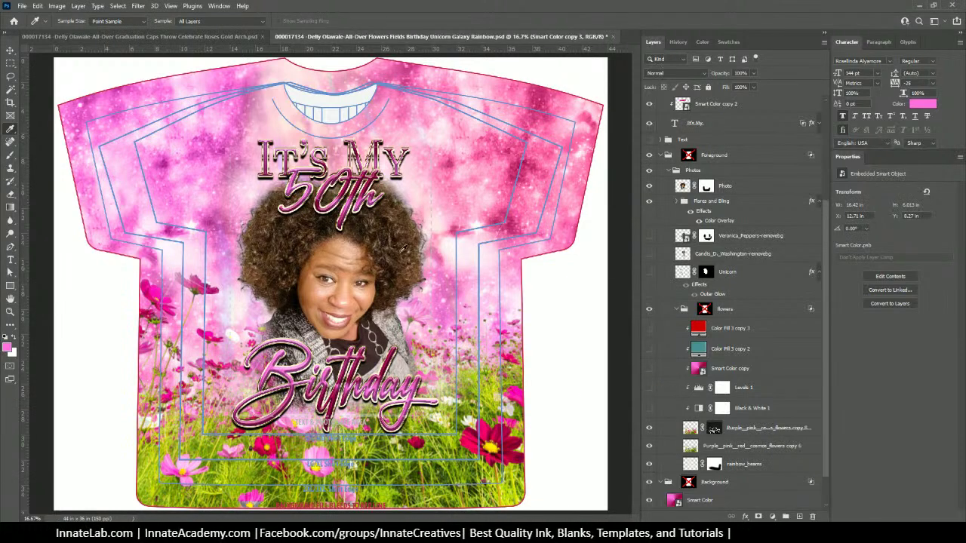
pyautogui.scroll(-2, 751, 393)
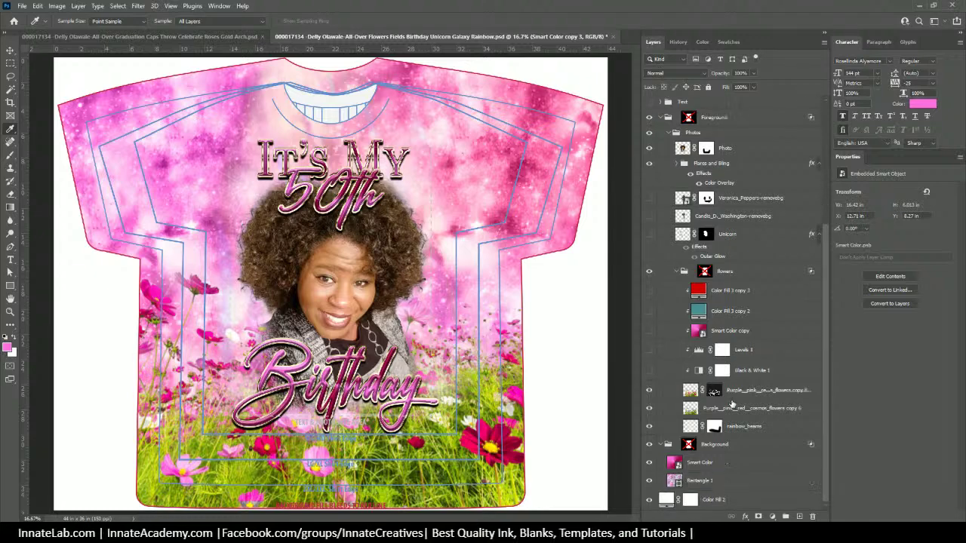
pyautogui.click(649, 464)
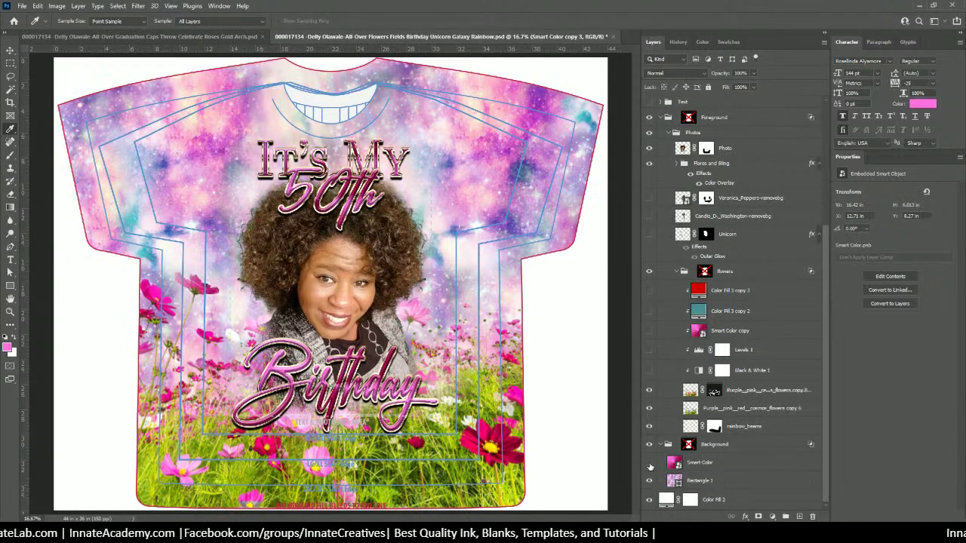
pyautogui.click(650, 465)
pyautogui.click(650, 465)
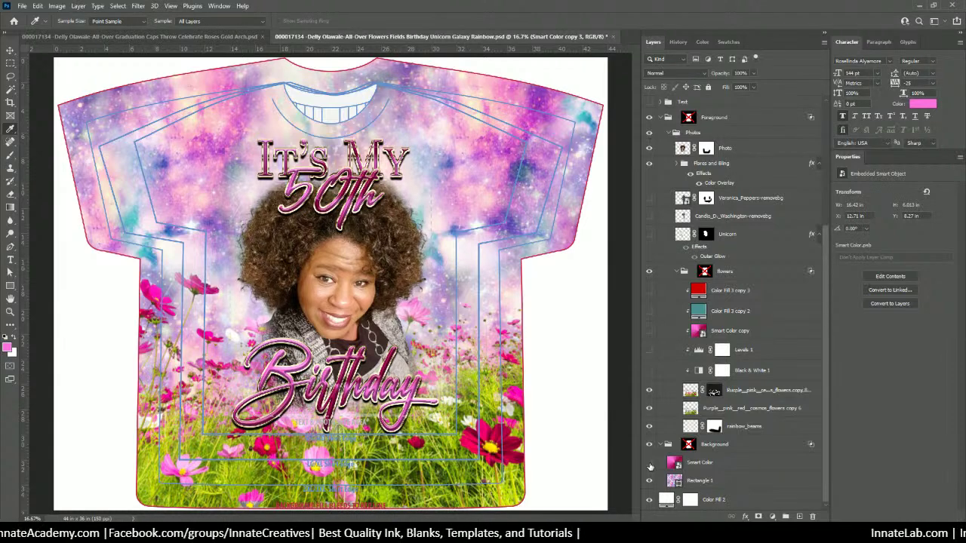
pyautogui.click(650, 465)
pyautogui.click(649, 465)
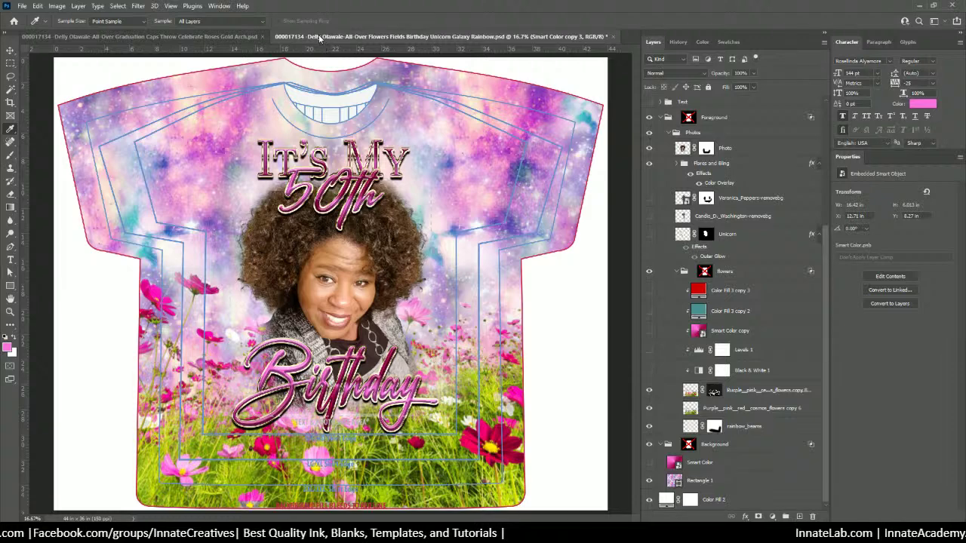
pyautogui.hotkey('ctrl', 's')
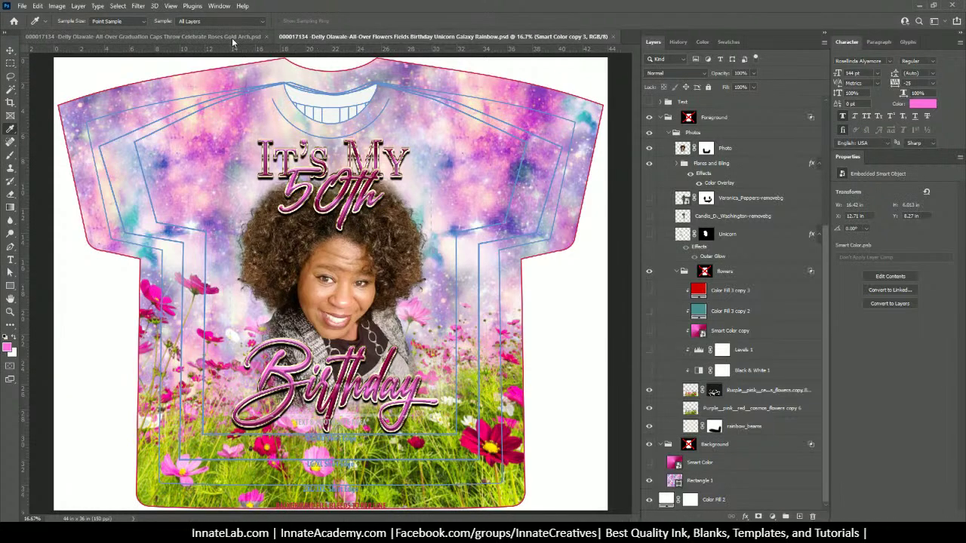
# Step: Hide and reshow the KeepON4Printing layer to check what it contributes to the shirt template
pyautogui.scroll(5, 689, 128)
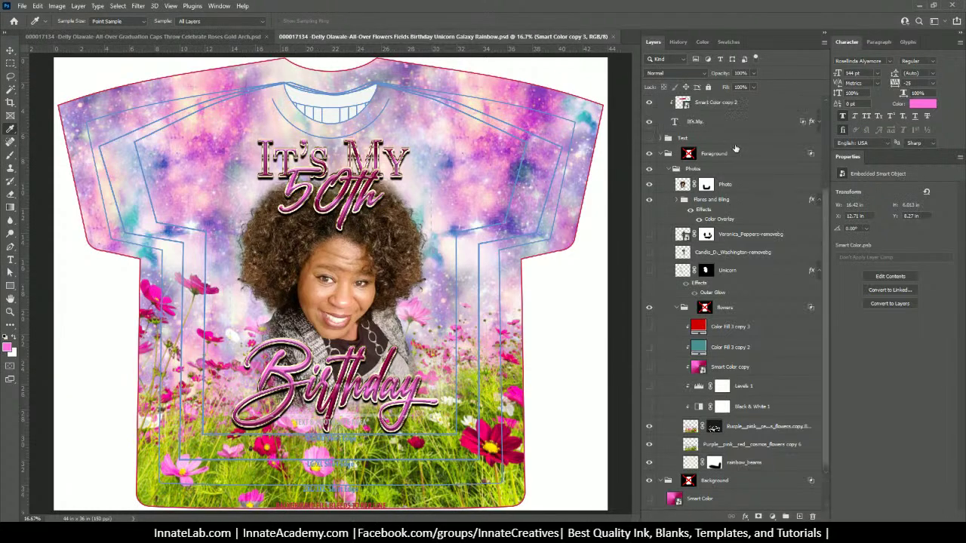
pyautogui.click(698, 104)
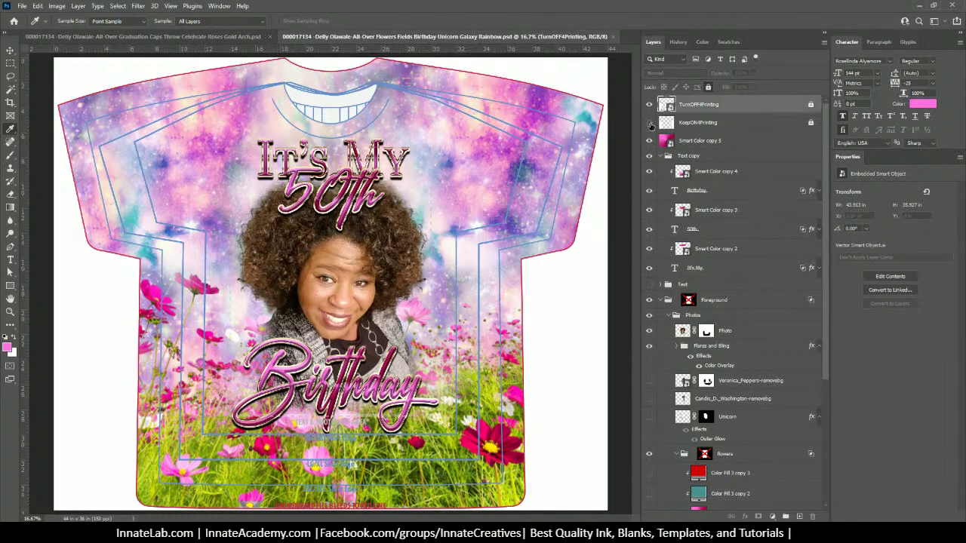
pyautogui.click(650, 123)
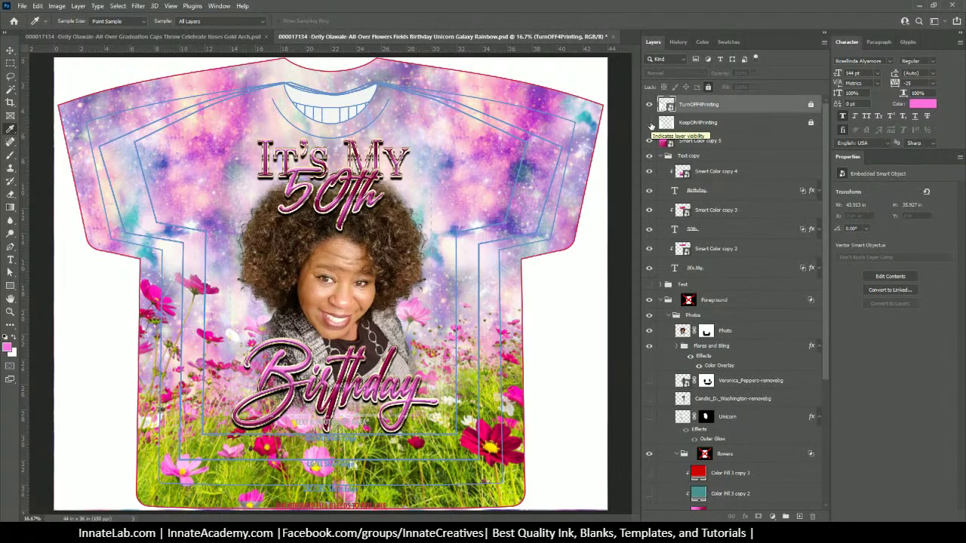
pyautogui.click(649, 123)
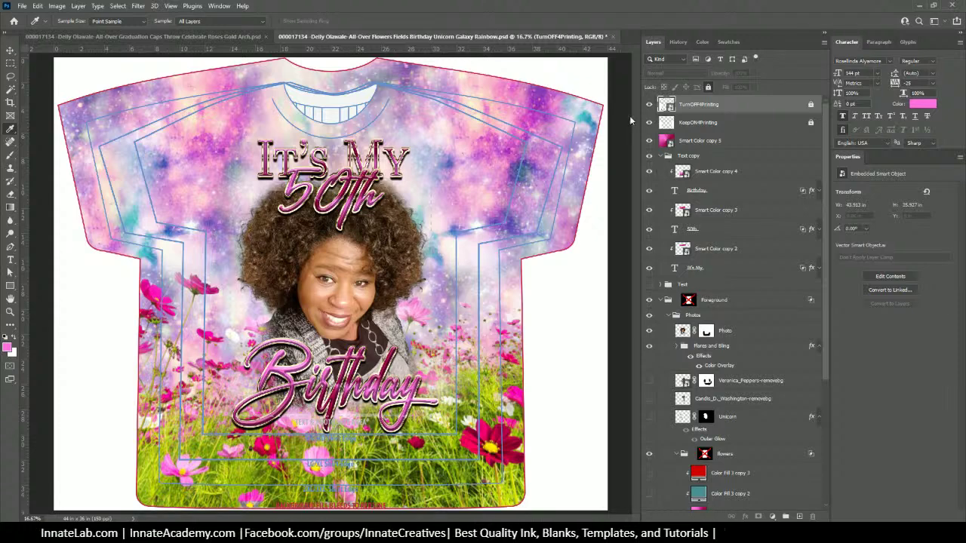
# Step: Open Snipping Tool and capture a rectangular snip of the whole "It's My 50th Birthday" flowers shirt
pyautogui.hotkey('ctrl', '-')
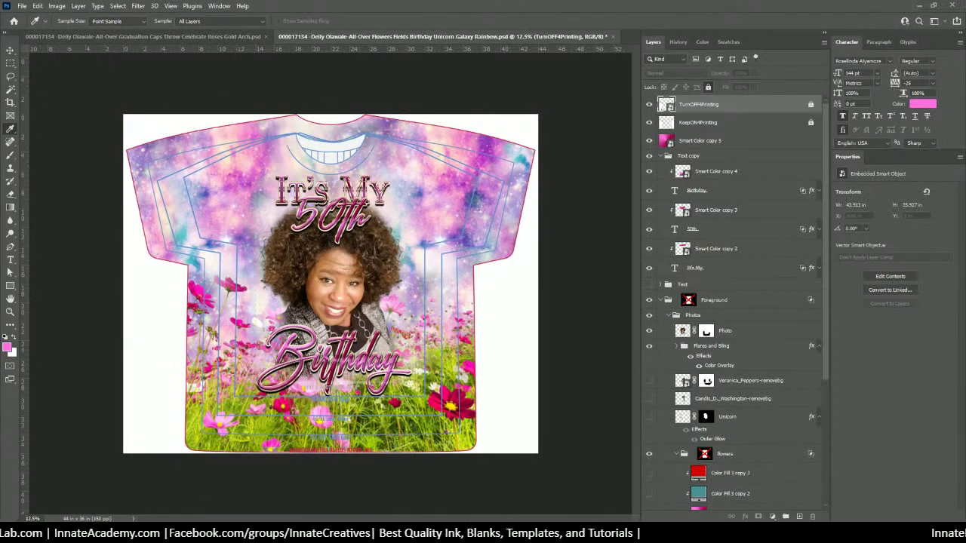
pyautogui.click(196, 528)
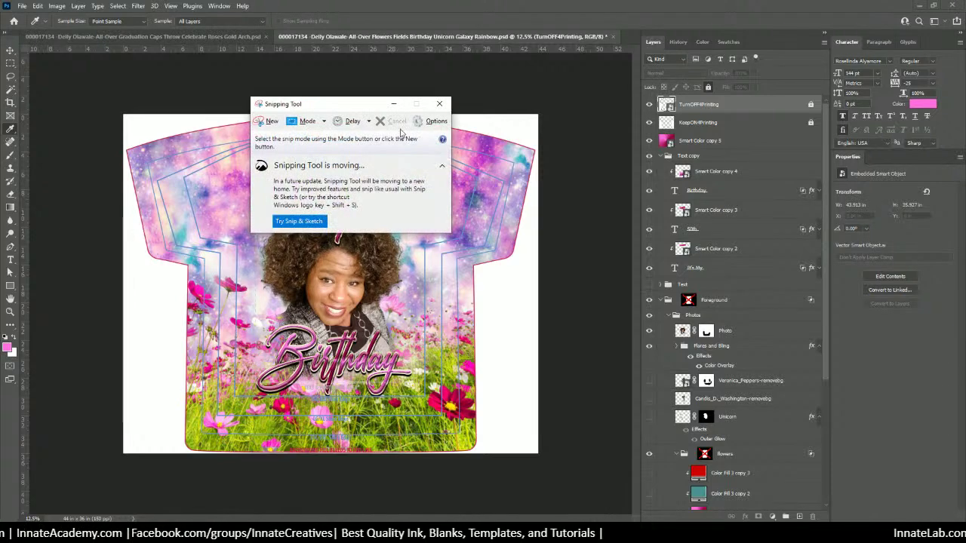
pyautogui.click(442, 105)
pyautogui.click(113, 528)
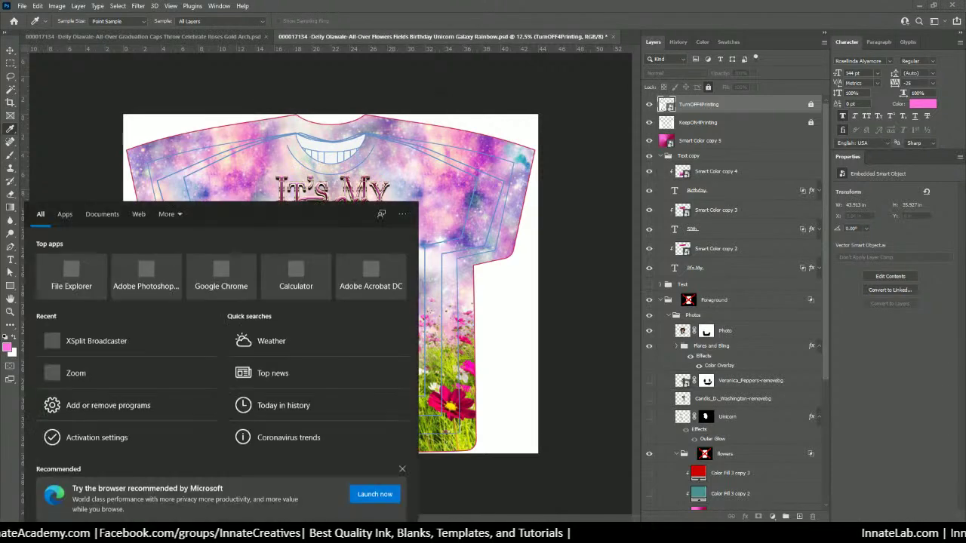
pyautogui.write('snip')
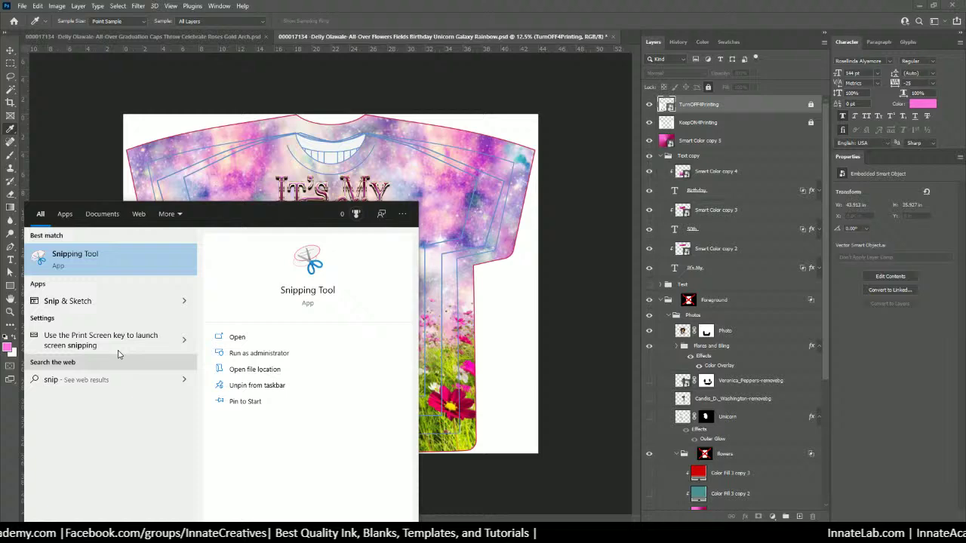
pyautogui.click(95, 257)
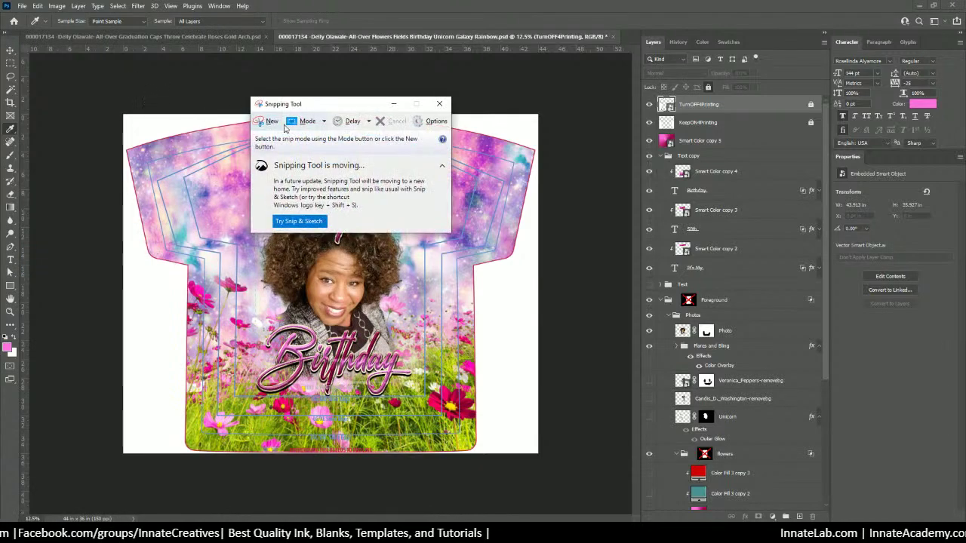
pyautogui.click(269, 121)
pyautogui.moveTo(119, 106); pyautogui.dragTo(551, 470)
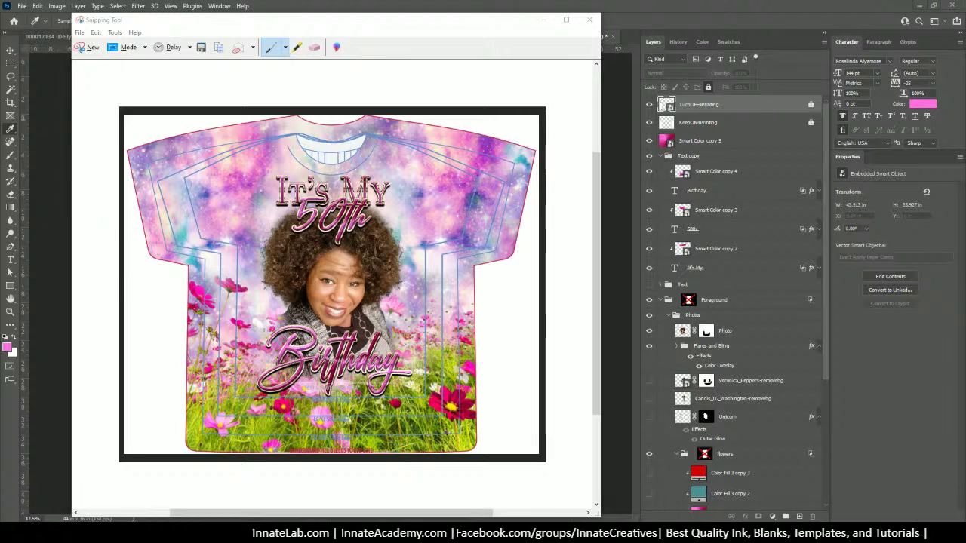
# Step: Switch to the Roses Gold Arch document, capture a snip of the whole "50 & Fabulous" shirt, and close Snipping Tool
pyautogui.click(302, 6)
pyautogui.click(226, 36)
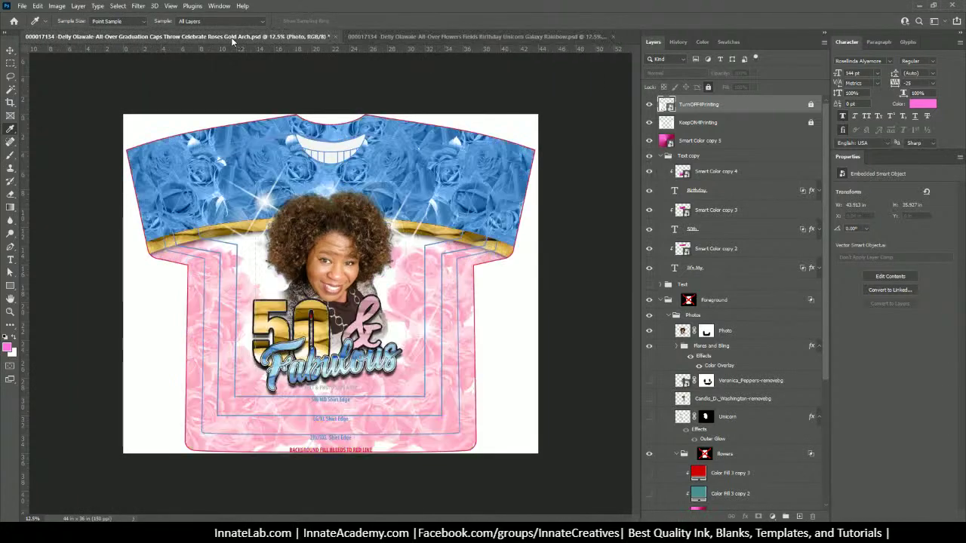
pyautogui.click(10, 63)
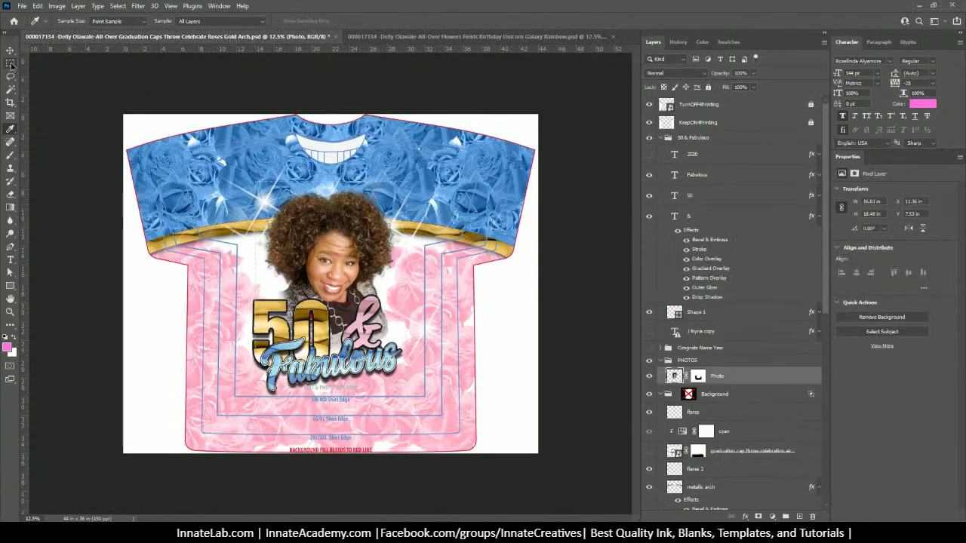
pyautogui.hotkey('alt', 'Tab')
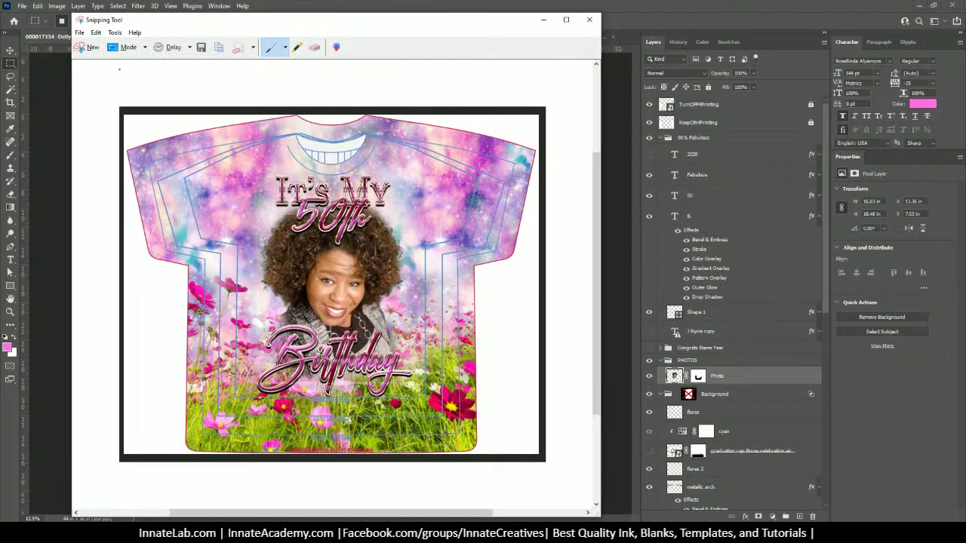
pyautogui.click(90, 48)
pyautogui.moveTo(110, 101); pyautogui.dragTo(555, 483)
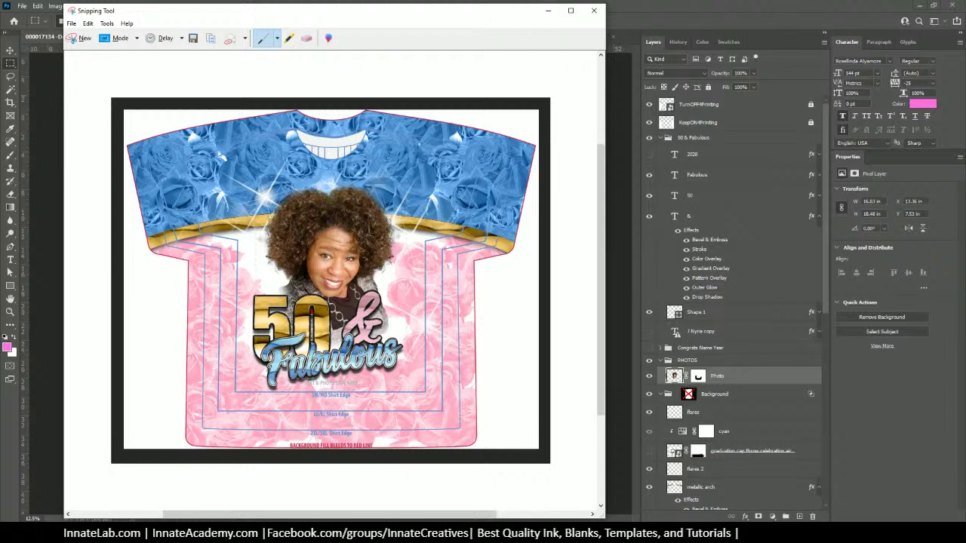
pyautogui.hotkey('alt', 'Tab')
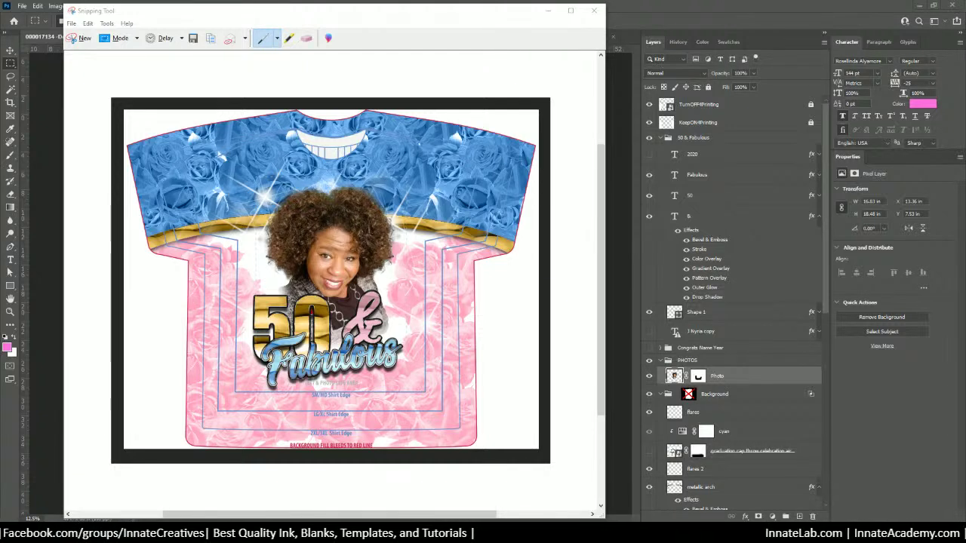
pyautogui.click(594, 11)
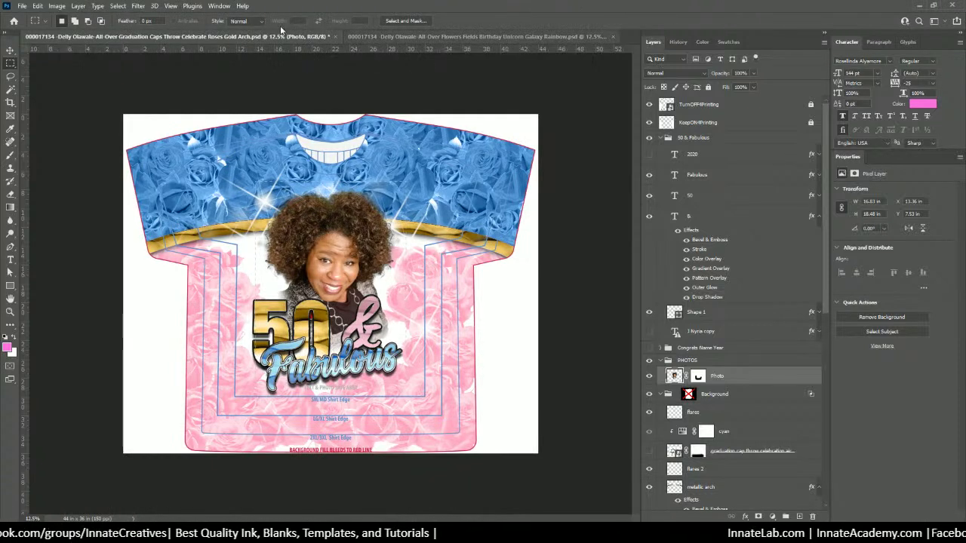